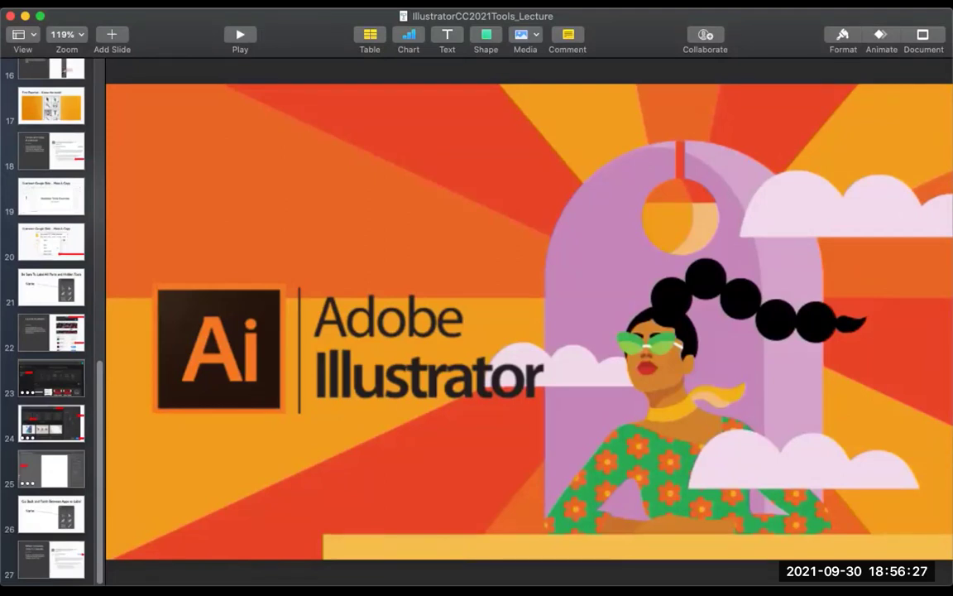
Step: Return to the Keynote deck and go from the labelling slide to slide 26, 'Go Back and Forth Between Apps to Label'
{"action": "key", "text": "super+Tab"}
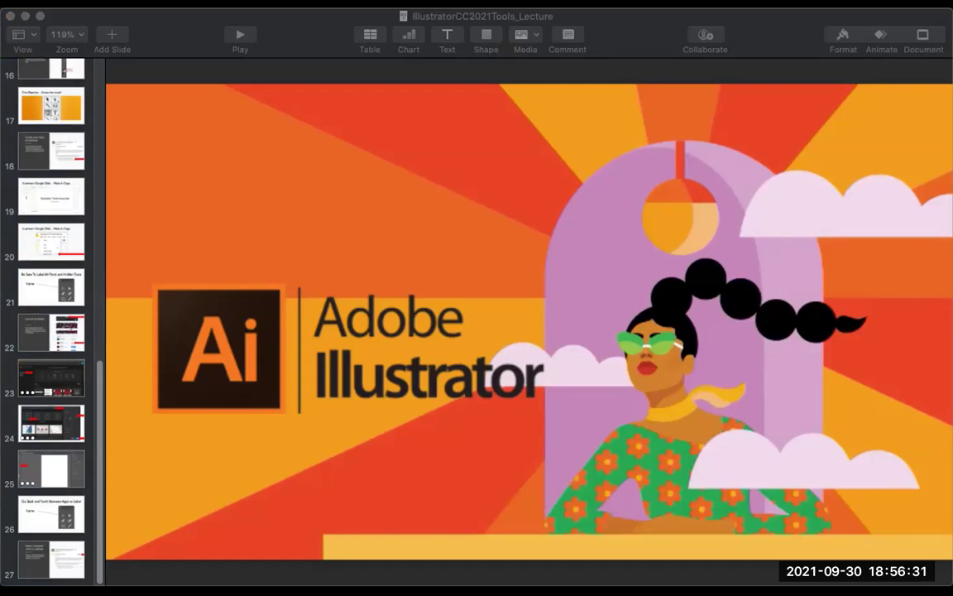
{"action": "left_click", "coordinate": [52, 196]}
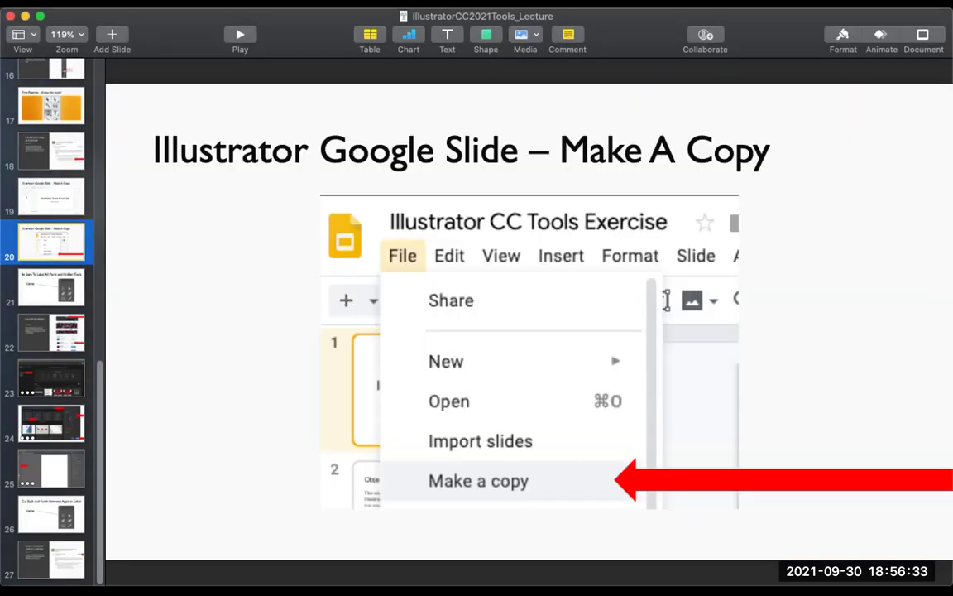
{"action": "left_click", "coordinate": [52, 287]}
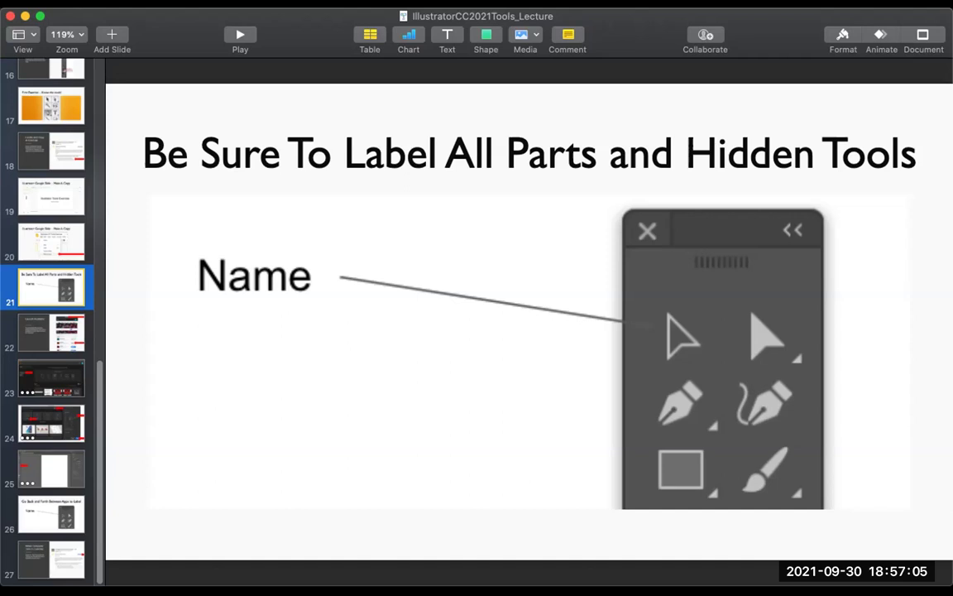
{"action": "left_click", "coordinate": [51, 513]}
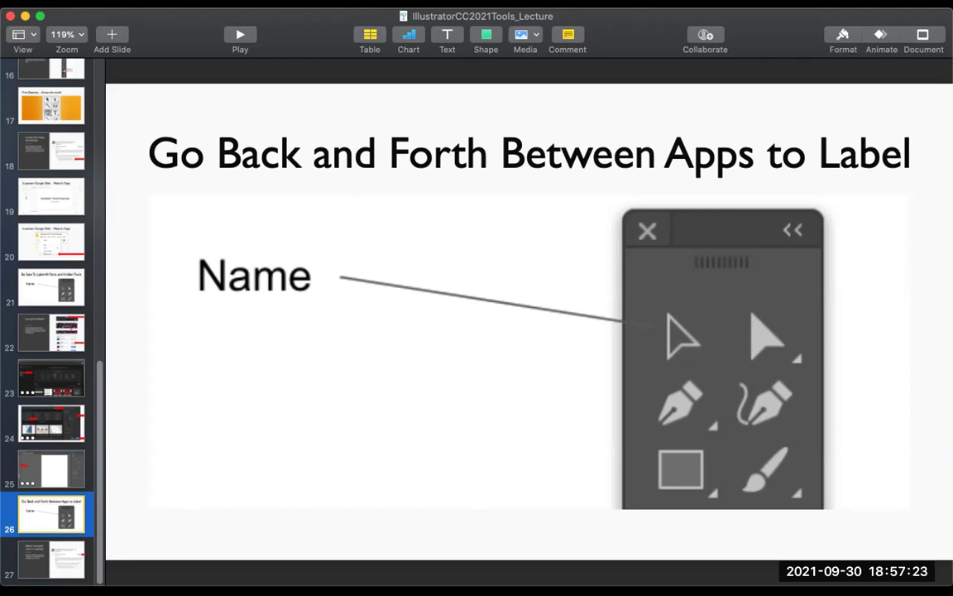
{"action": "scroll", "coordinate": [50, 314], "scroll_direction": "up", "scroll_amount": 10}
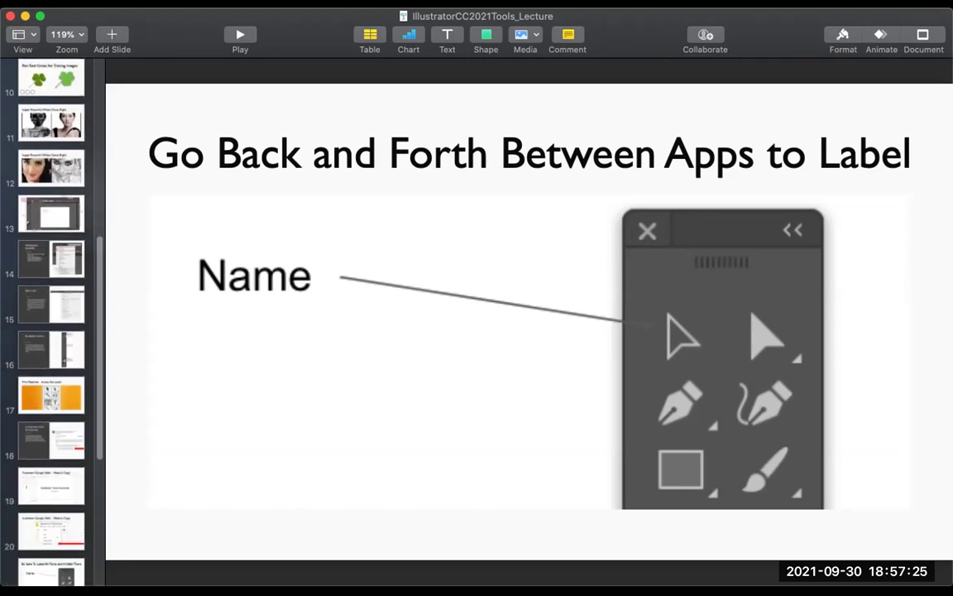
Step: Display slide 16, 'Illustrator Toolbar', and scroll down the slide navigator
{"action": "left_click", "coordinate": [51, 349]}
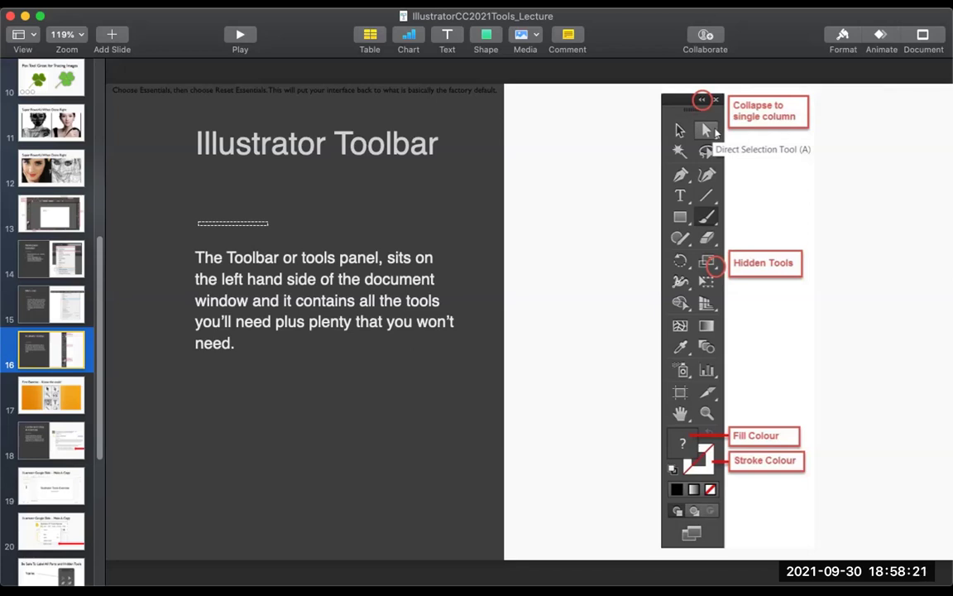
{"action": "scroll", "coordinate": [50, 298], "scroll_direction": "down", "scroll_amount": 5}
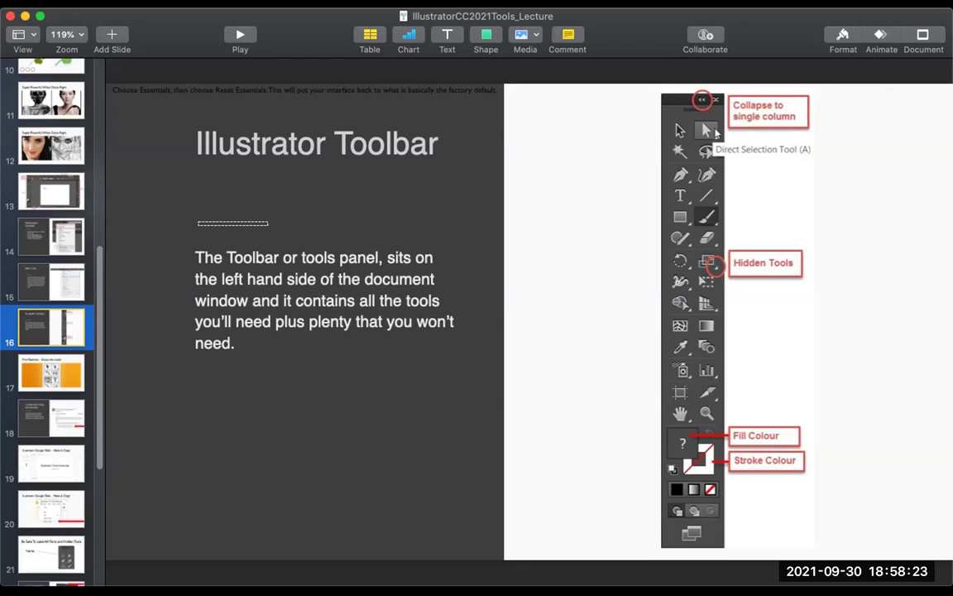
{"action": "scroll", "coordinate": [50, 298], "scroll_direction": "down", "scroll_amount": 1}
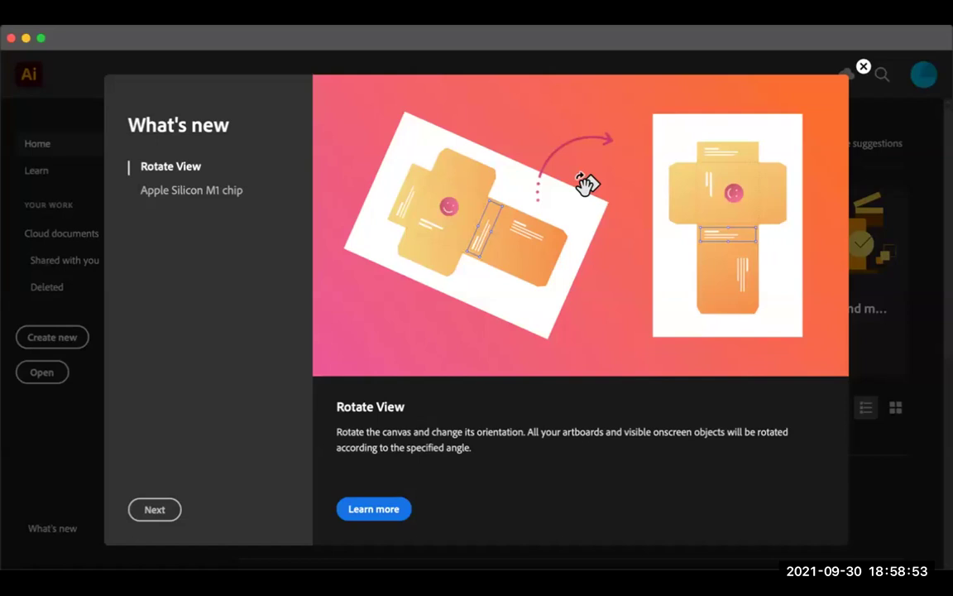
Step: Advance past the Apple Silicon M1 chip feature and close Illustrator's What's new window
{"action": "left_click", "coordinate": [193, 189]}
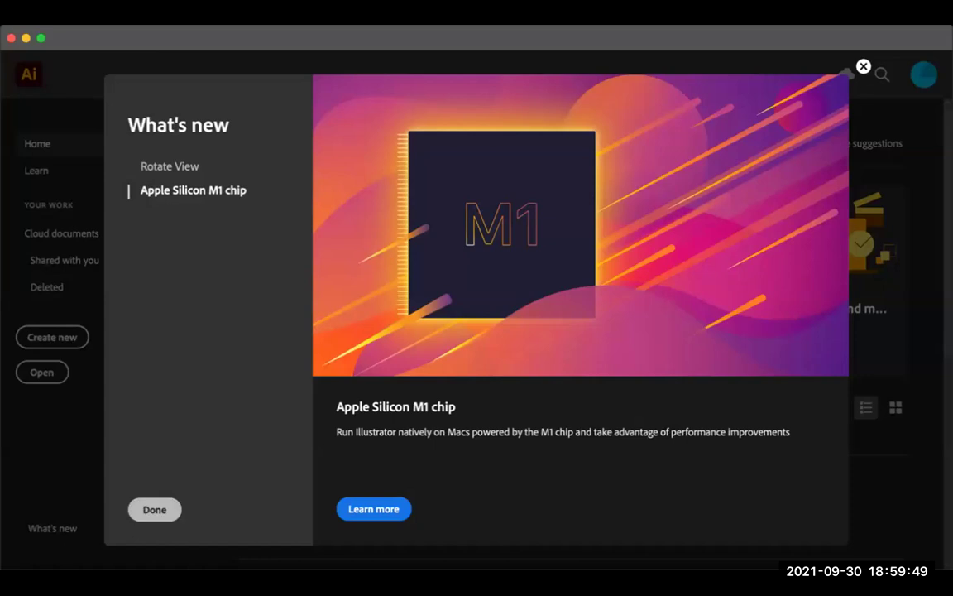
{"action": "left_click", "coordinate": [155, 509]}
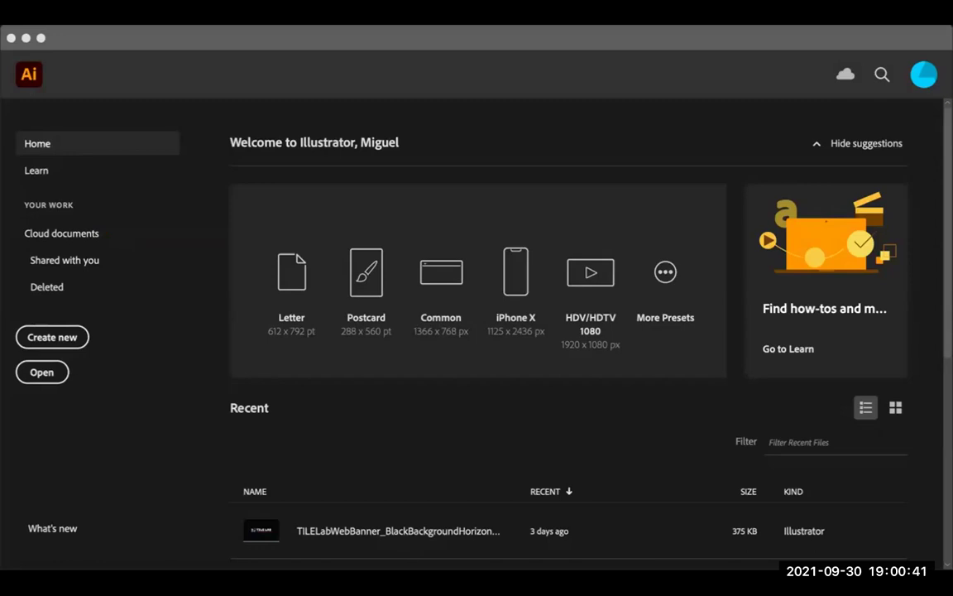
{"action": "left_click", "coordinate": [65, 260]}
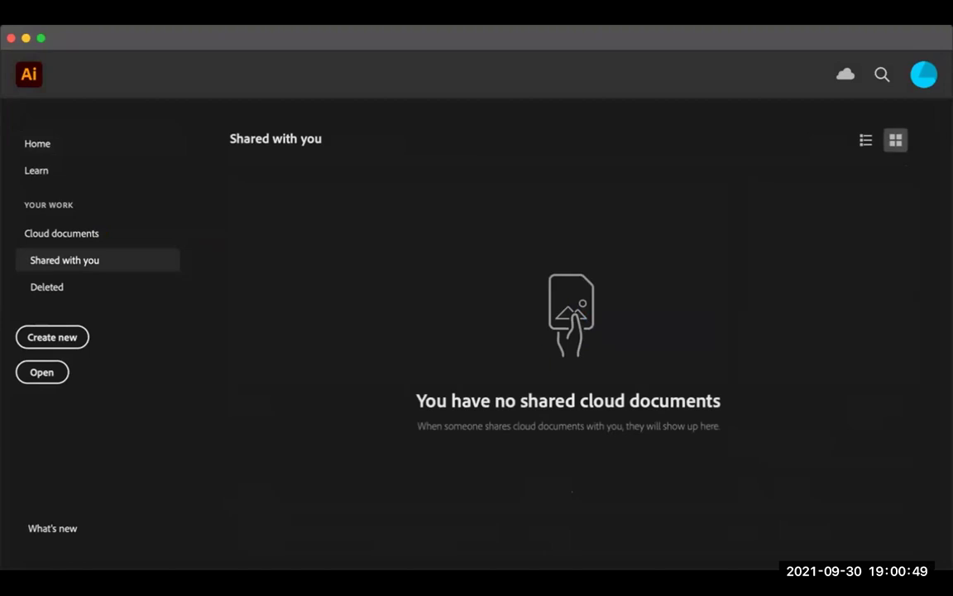
{"action": "left_click", "coordinate": [47, 286]}
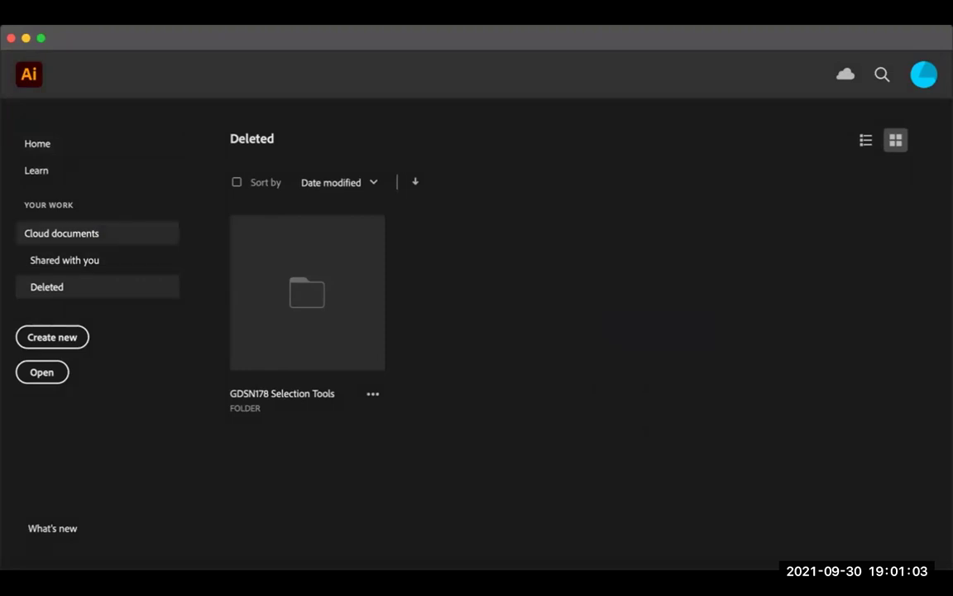
{"action": "left_click", "coordinate": [64, 260]}
{"action": "left_click", "coordinate": [62, 233]}
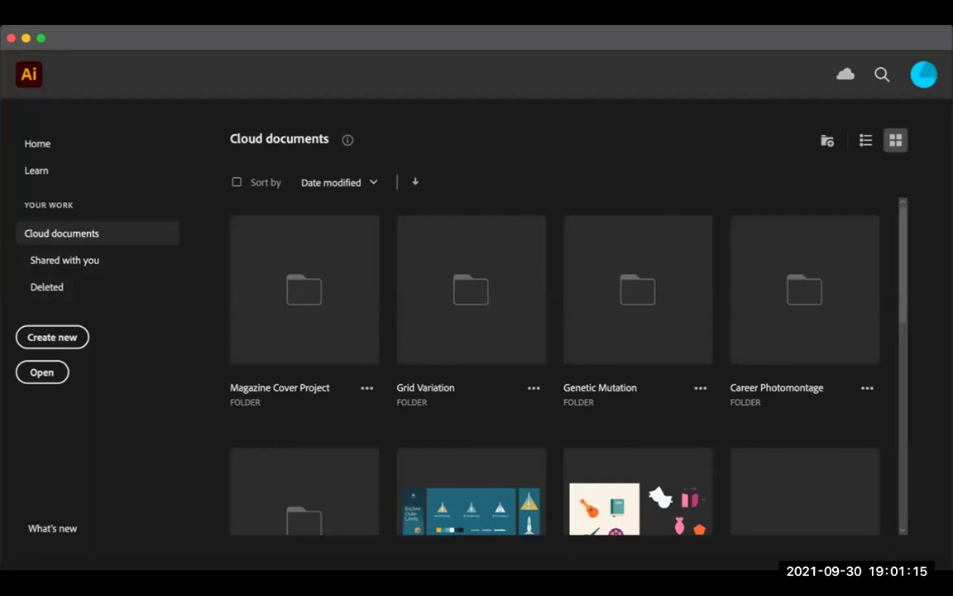
{"action": "scroll", "coordinate": [555, 372], "scroll_direction": "down", "scroll_amount": 3}
{"action": "scroll", "coordinate": [555, 373], "scroll_direction": "up", "scroll_amount": 3}
{"action": "left_click", "coordinate": [37, 143]}
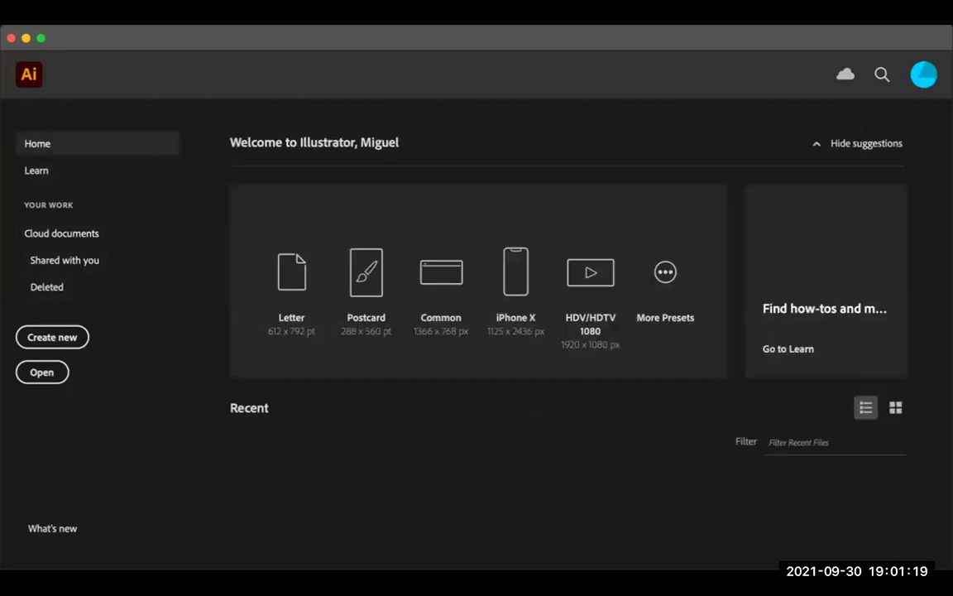
{"action": "scroll", "coordinate": [365, 273], "scroll_direction": "down", "scroll_amount": 3}
{"action": "scroll", "coordinate": [590, 273], "scroll_direction": "up", "scroll_amount": 3}
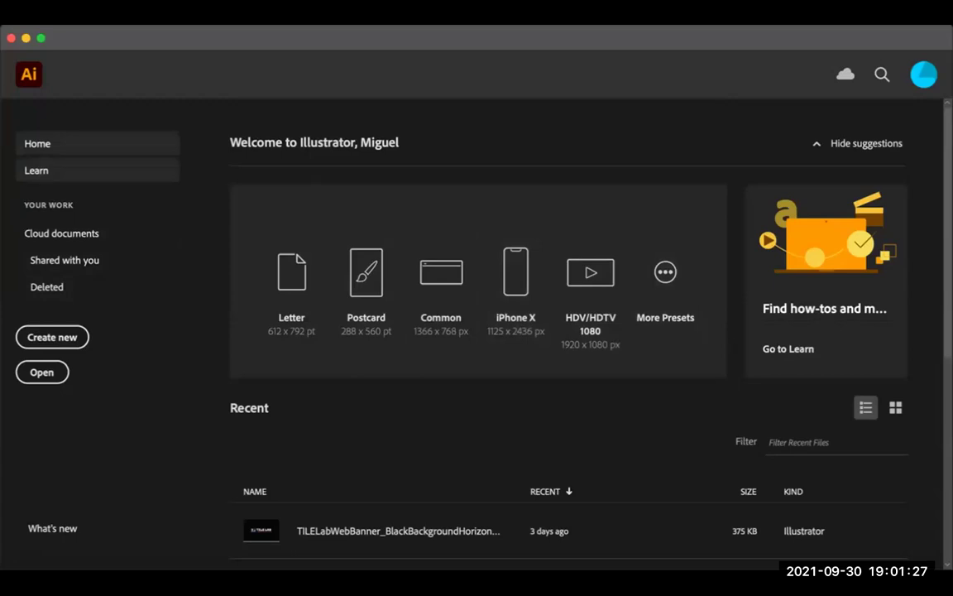
Step: Browse Illustrator's Learn tutorials, such as Create and edit shapes and Transform and edit artwork
{"action": "left_click", "coordinate": [36, 169]}
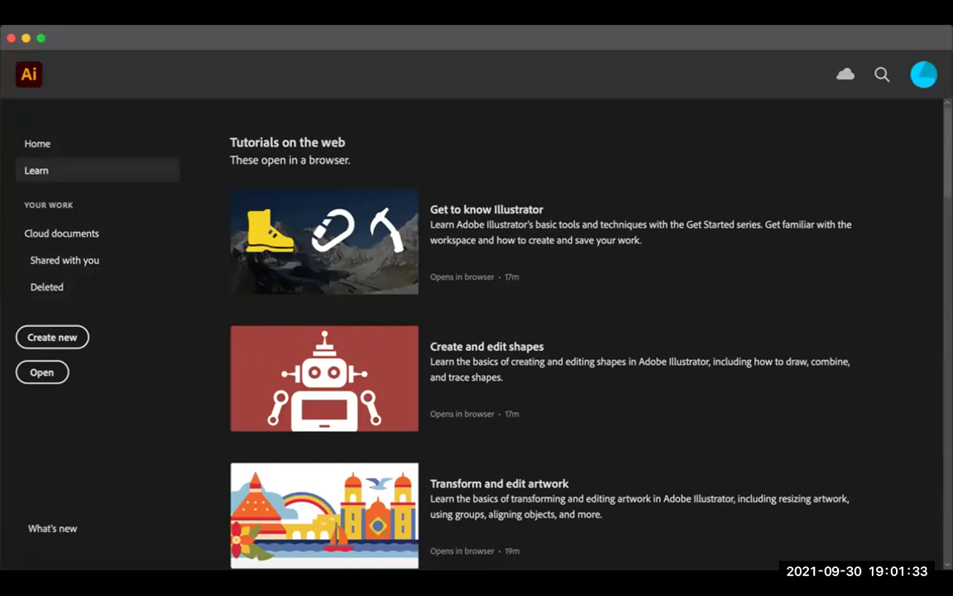
{"action": "scroll", "coordinate": [554, 331], "scroll_direction": "down", "scroll_amount": 5}
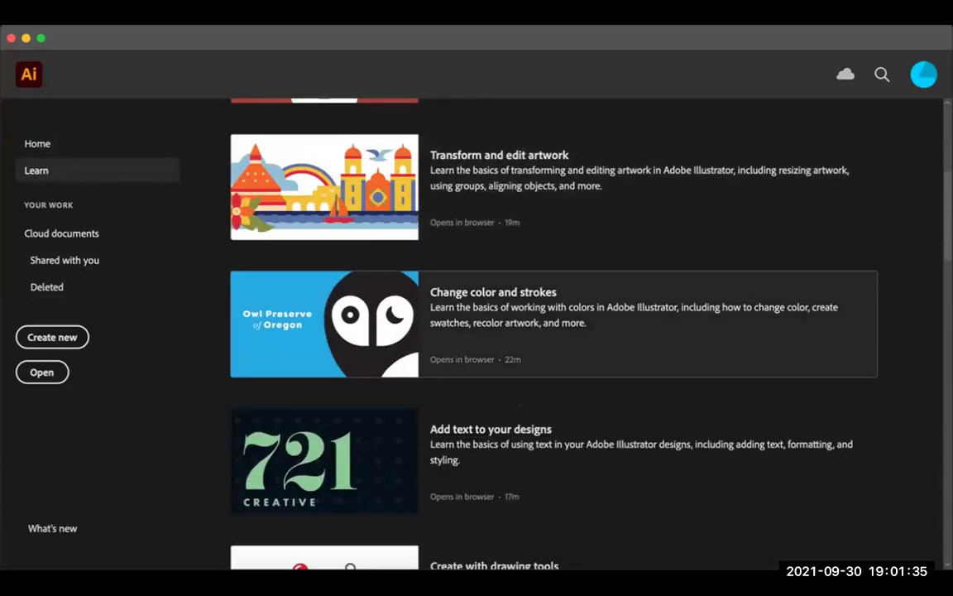
{"action": "scroll", "coordinate": [554, 331], "scroll_direction": "down", "scroll_amount": 6}
{"action": "scroll", "coordinate": [555, 331], "scroll_direction": "down", "scroll_amount": 1}
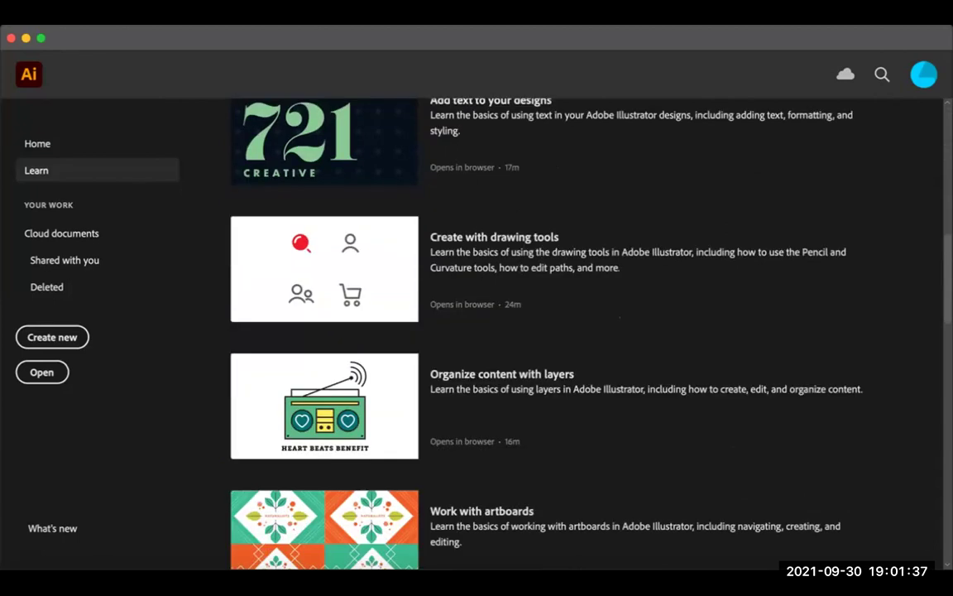
{"action": "scroll", "coordinate": [554, 463], "scroll_direction": "up", "scroll_amount": 2}
{"action": "scroll", "coordinate": [554, 463], "scroll_direction": "up", "scroll_amount": 5}
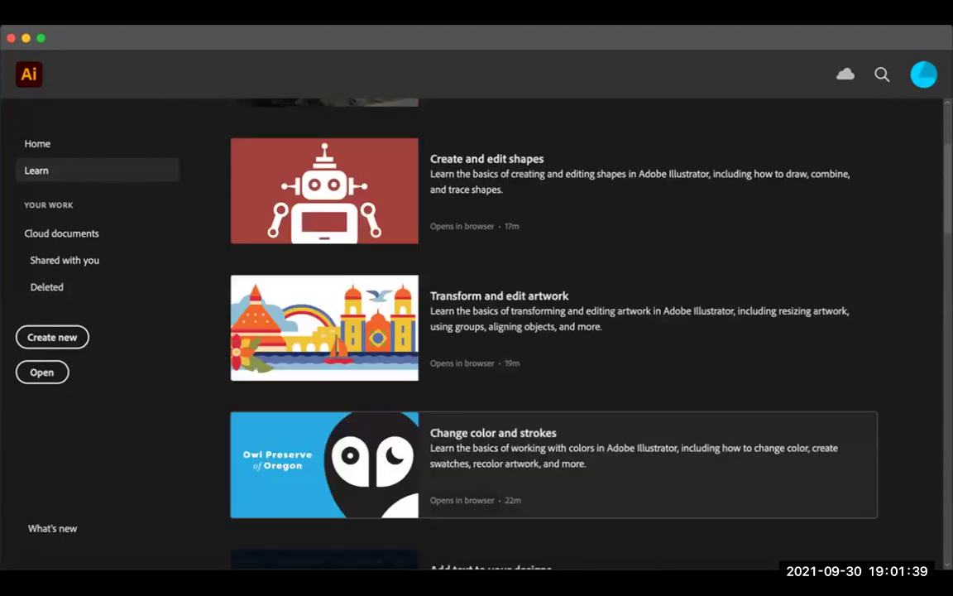
{"action": "scroll", "coordinate": [554, 463], "scroll_direction": "up", "scroll_amount": 3}
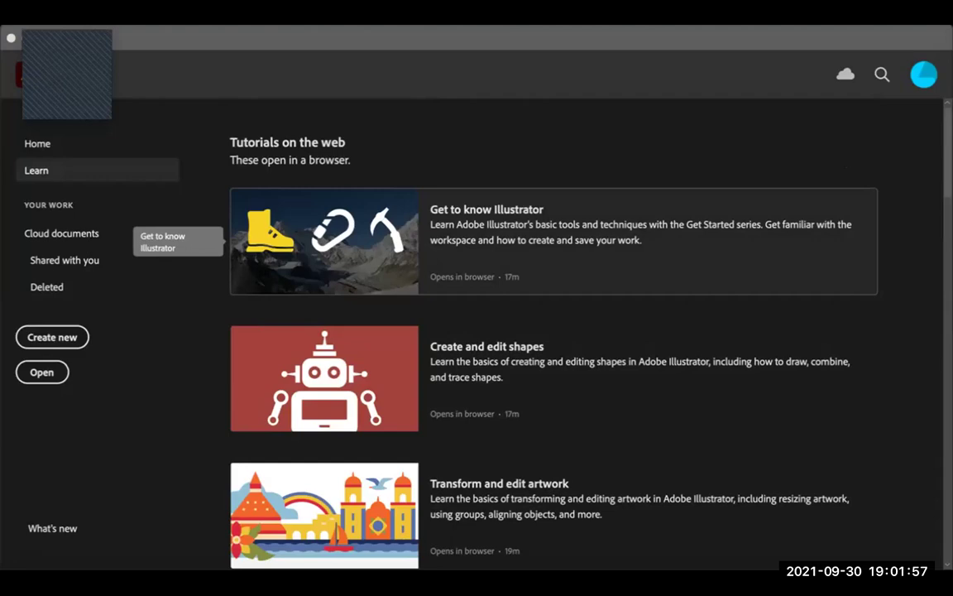
Step: Read through the Get to know Illustrator tutorial's workspace, zoom, document and saving sections
{"action": "left_click", "coordinate": [324, 242]}
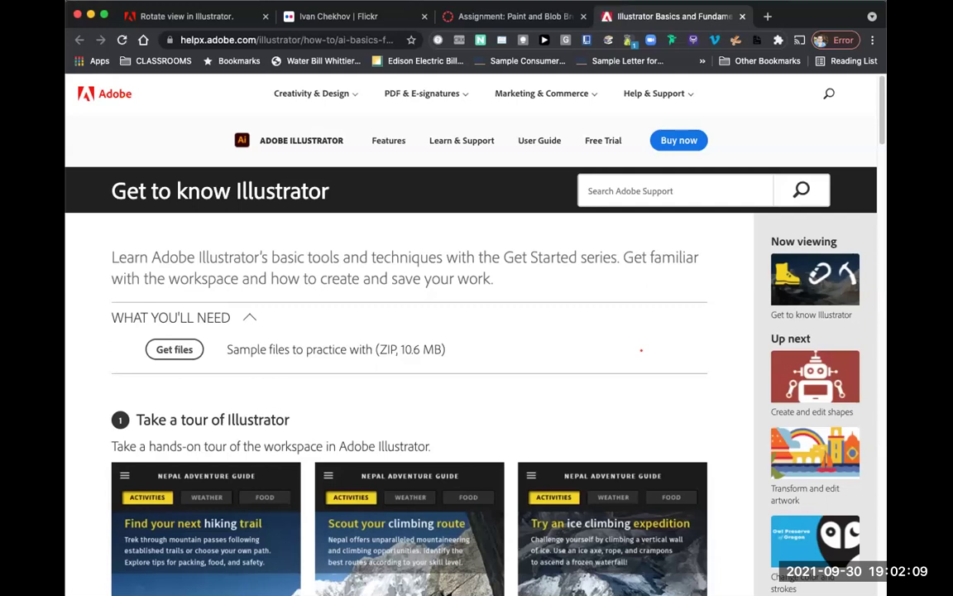
{"action": "scroll", "coordinate": [640, 350], "scroll_direction": "down", "scroll_amount": 10}
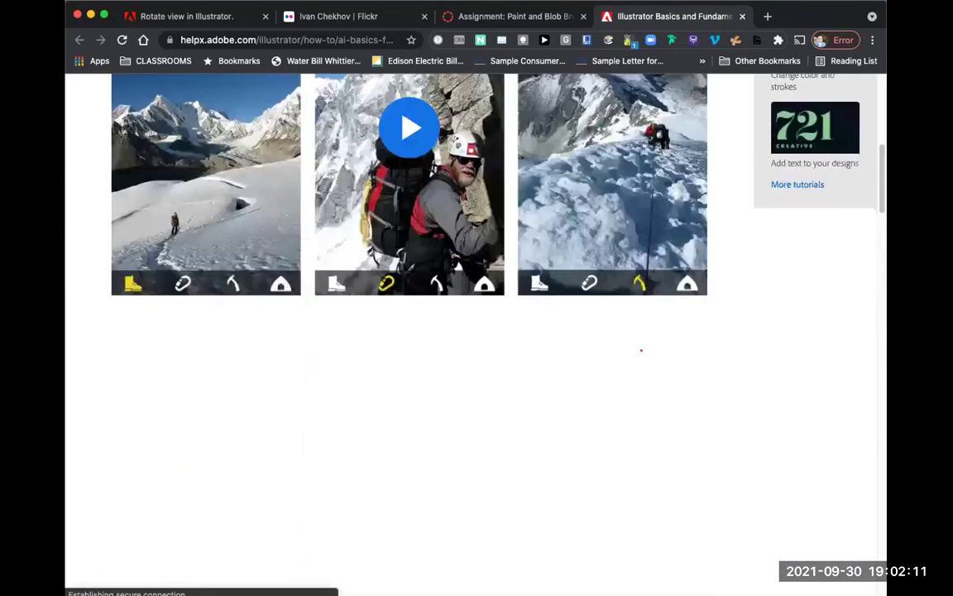
{"action": "scroll", "coordinate": [641, 350], "scroll_direction": "down", "scroll_amount": 3}
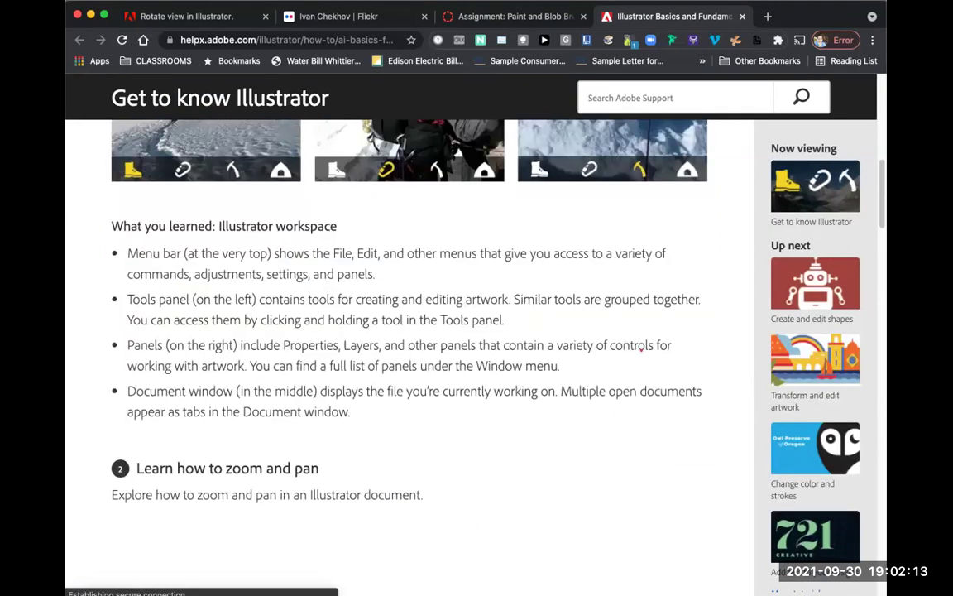
{"action": "scroll", "coordinate": [640, 350], "scroll_direction": "down", "scroll_amount": 7}
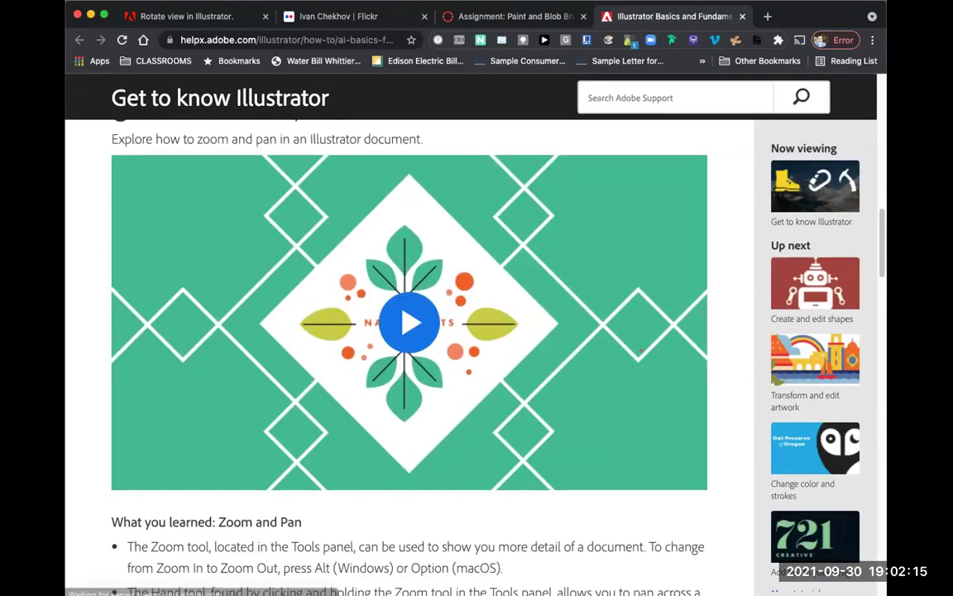
{"action": "scroll", "coordinate": [641, 350], "scroll_direction": "down", "scroll_amount": 1}
{"action": "scroll", "coordinate": [641, 350], "scroll_direction": "up", "scroll_amount": 1}
{"action": "scroll", "coordinate": [640, 350], "scroll_direction": "down", "scroll_amount": 1}
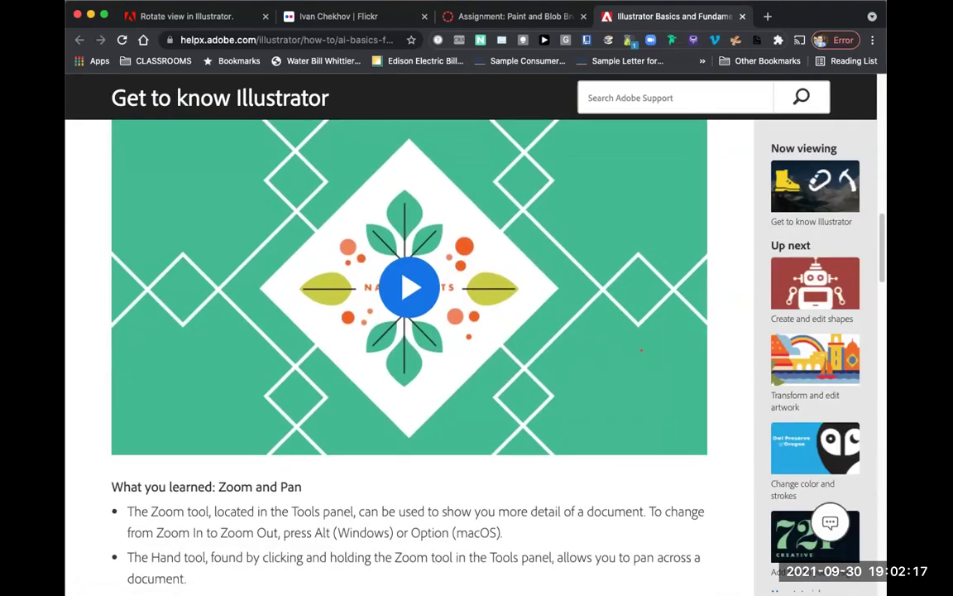
{"action": "scroll", "coordinate": [640, 350], "scroll_direction": "down", "scroll_amount": 18}
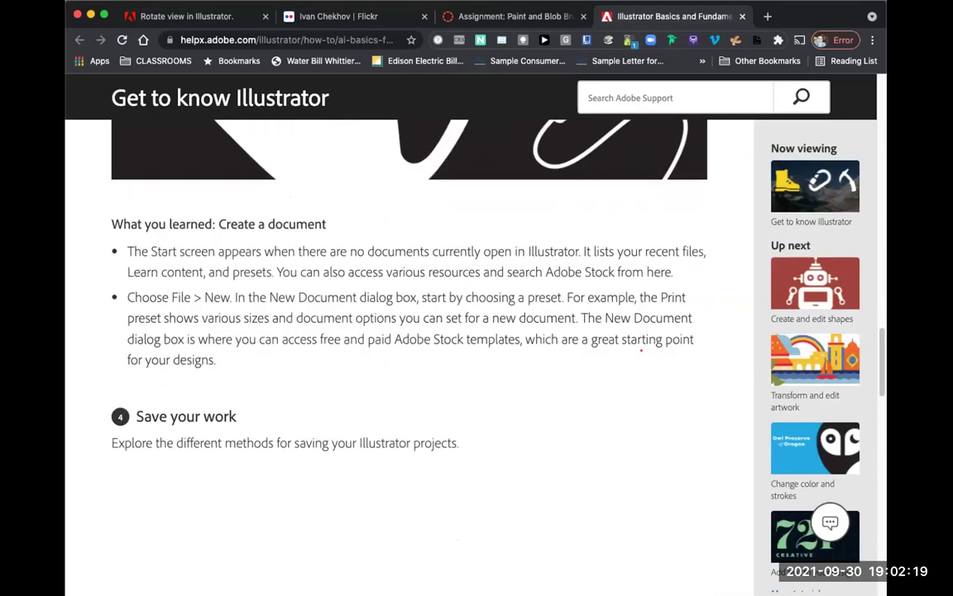
{"action": "scroll", "coordinate": [641, 350], "scroll_direction": "down", "scroll_amount": 12}
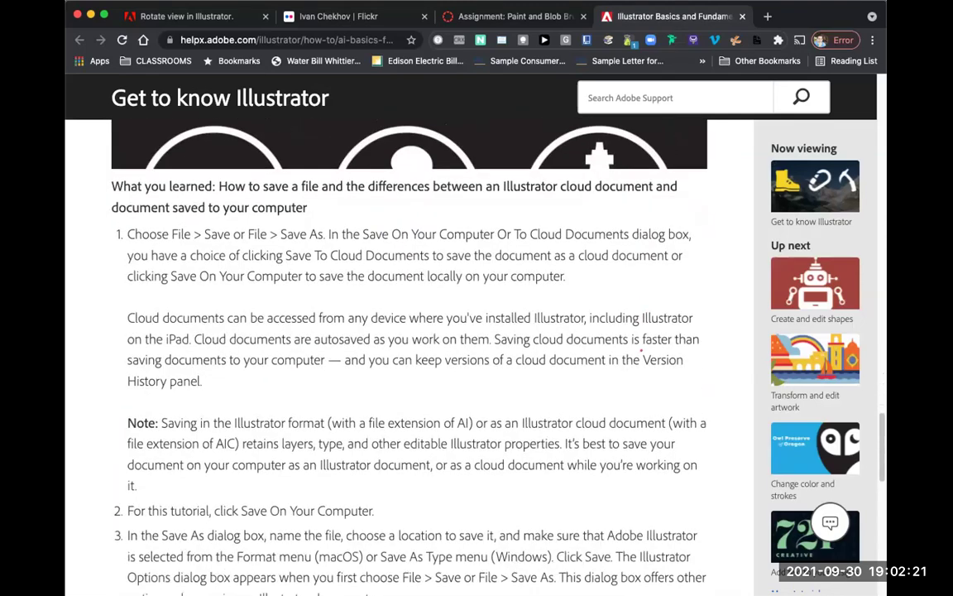
{"action": "scroll", "coordinate": [640, 350], "scroll_direction": "down", "scroll_amount": 5}
{"action": "scroll", "coordinate": [640, 350], "scroll_direction": "up", "scroll_amount": 1}
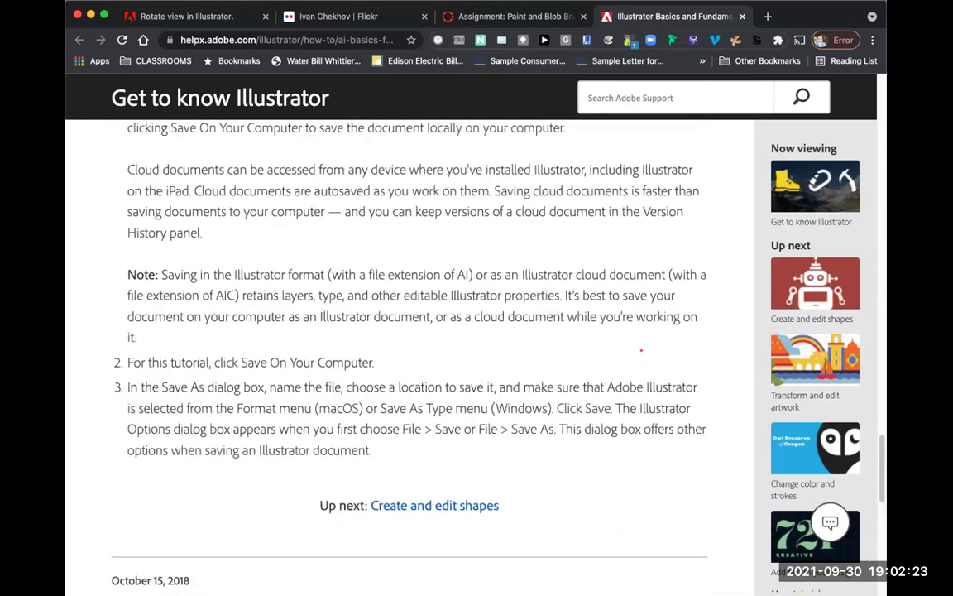
{"action": "scroll", "coordinate": [641, 350], "scroll_direction": "up", "scroll_amount": 6}
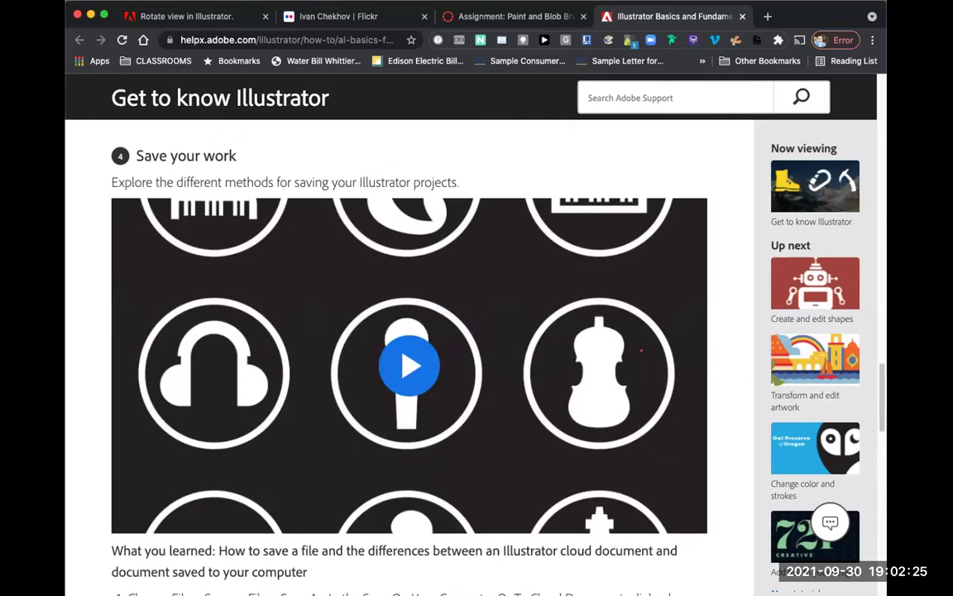
{"action": "scroll", "coordinate": [641, 350], "scroll_direction": "up", "scroll_amount": 5}
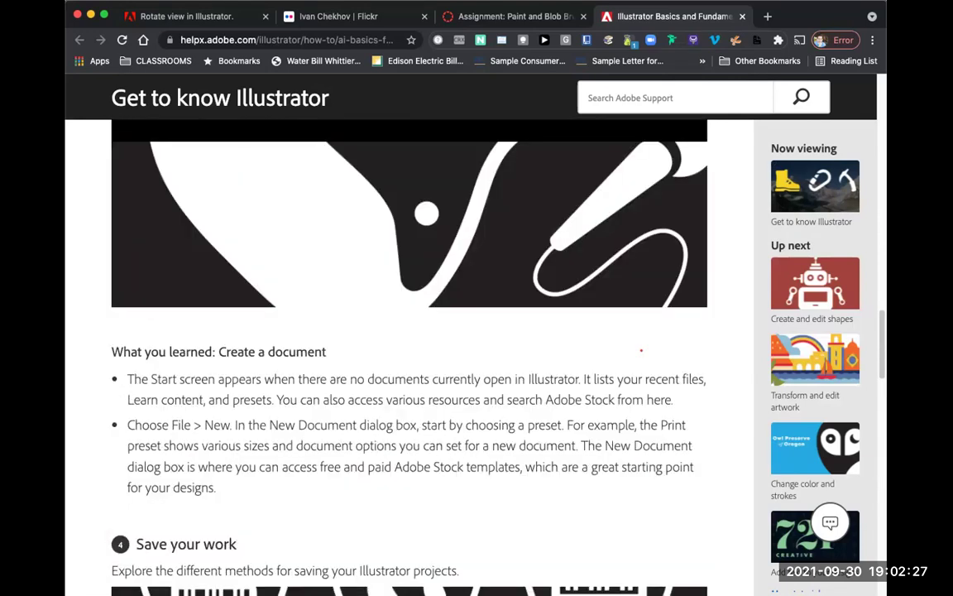
{"action": "scroll", "coordinate": [640, 350], "scroll_direction": "up", "scroll_amount": 8}
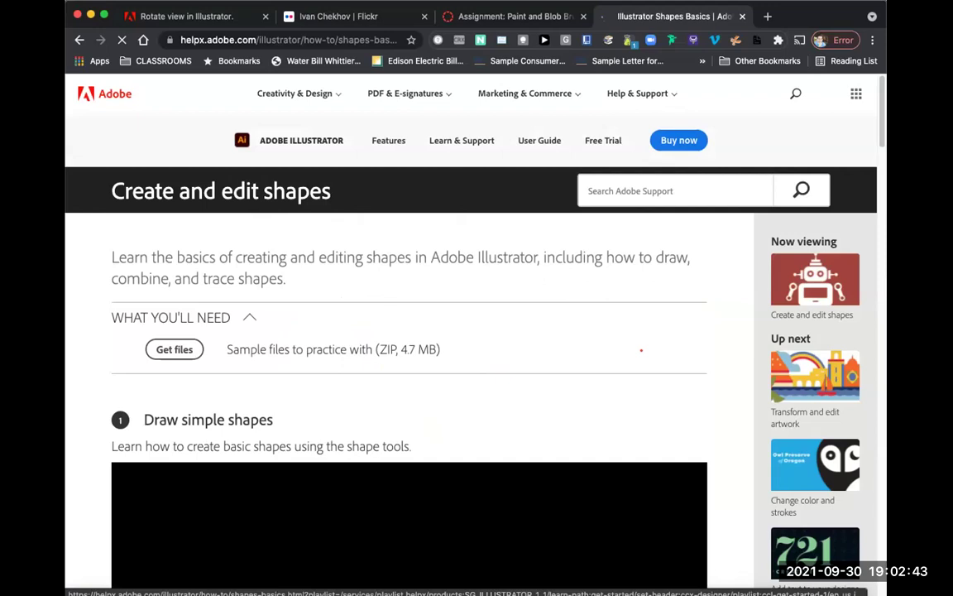
{"action": "scroll", "coordinate": [641, 350], "scroll_direction": "down", "scroll_amount": 5}
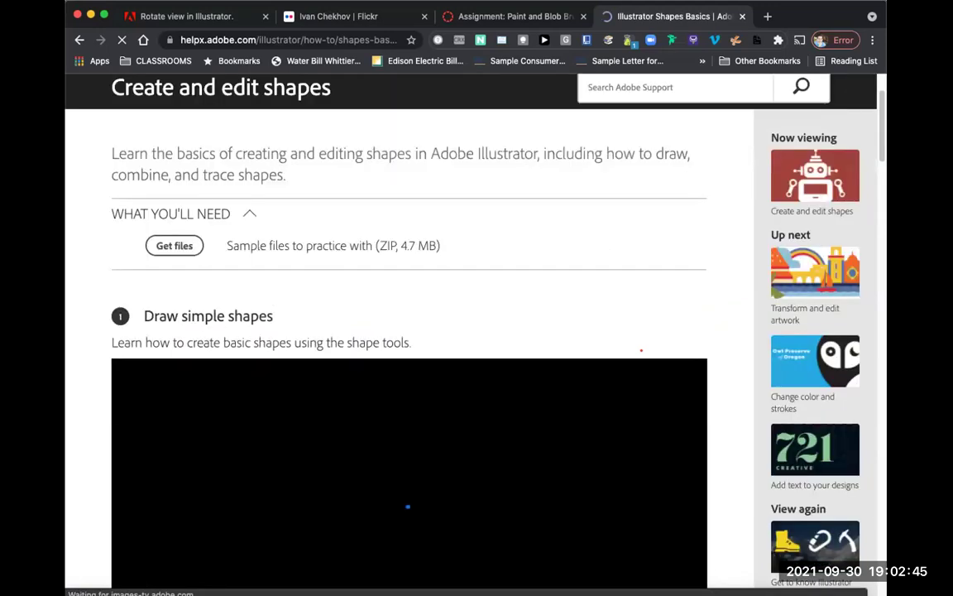
{"action": "scroll", "coordinate": [641, 350], "scroll_direction": "down", "scroll_amount": 10}
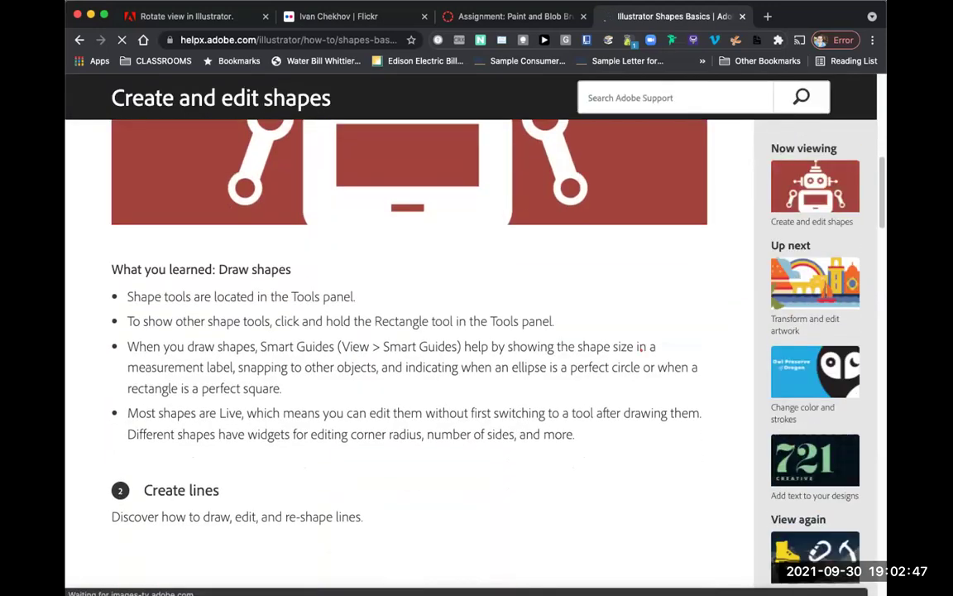
{"action": "scroll", "coordinate": [641, 350], "scroll_direction": "down", "scroll_amount": 5}
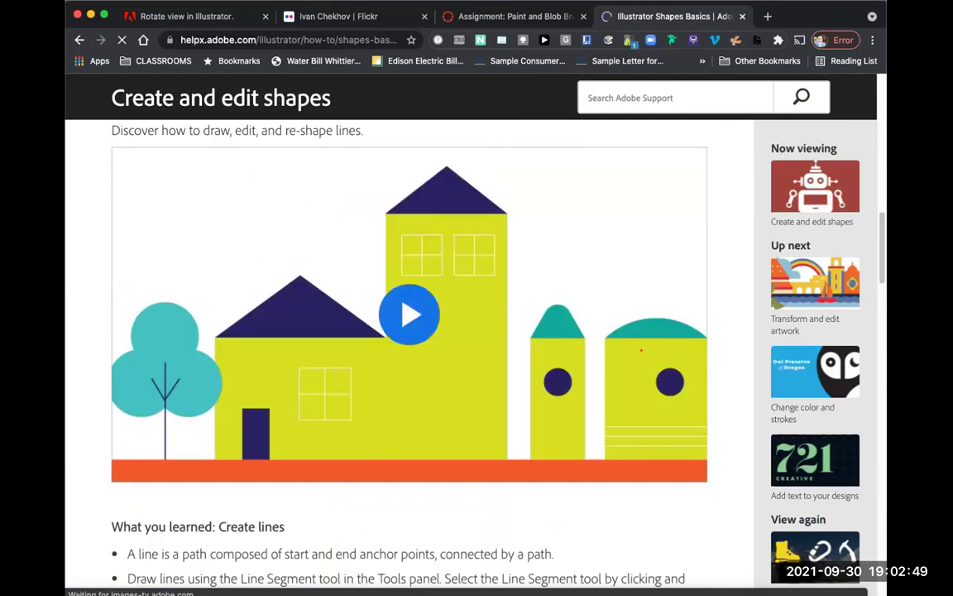
{"action": "scroll", "coordinate": [641, 350], "scroll_direction": "down", "scroll_amount": 10}
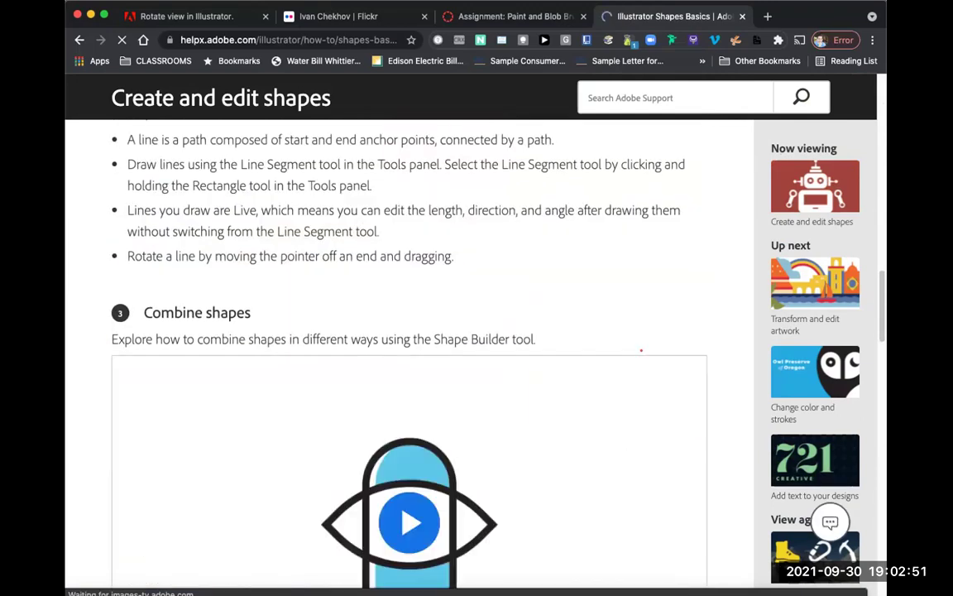
{"action": "scroll", "coordinate": [642, 350], "scroll_direction": "down", "scroll_amount": 3}
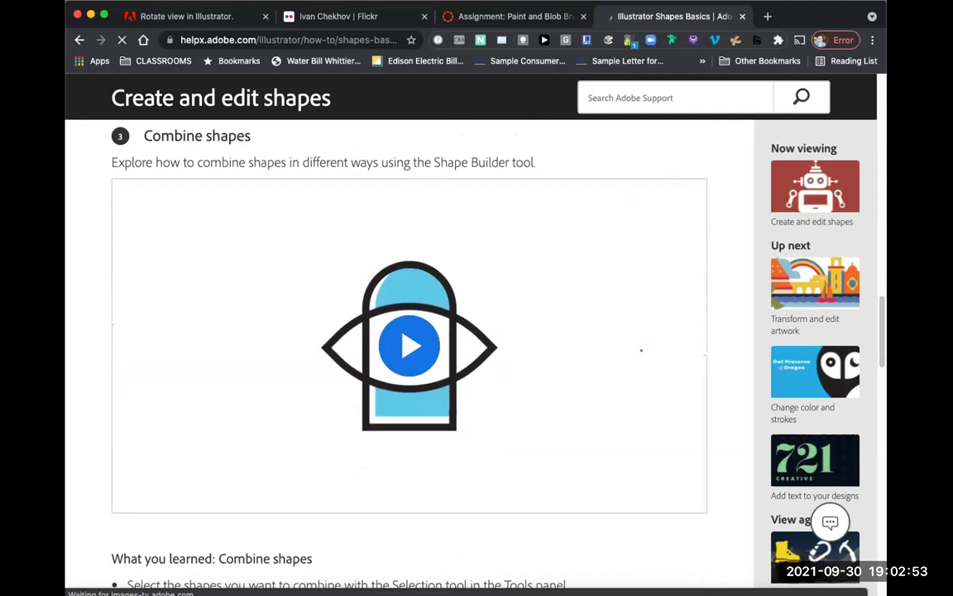
{"action": "scroll", "coordinate": [642, 350], "scroll_direction": "down", "scroll_amount": 15}
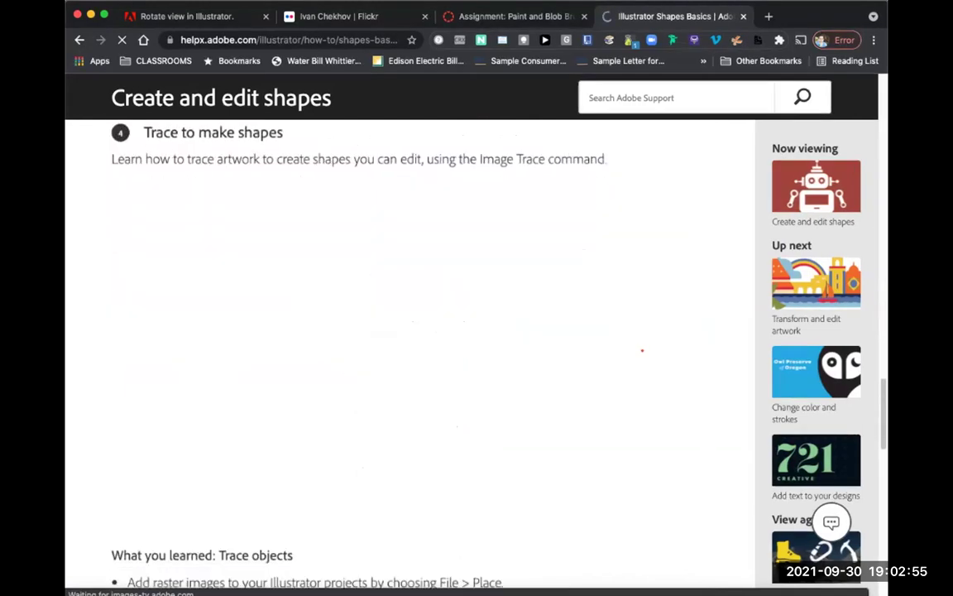
{"action": "scroll", "coordinate": [641, 351], "scroll_direction": "down", "scroll_amount": 2}
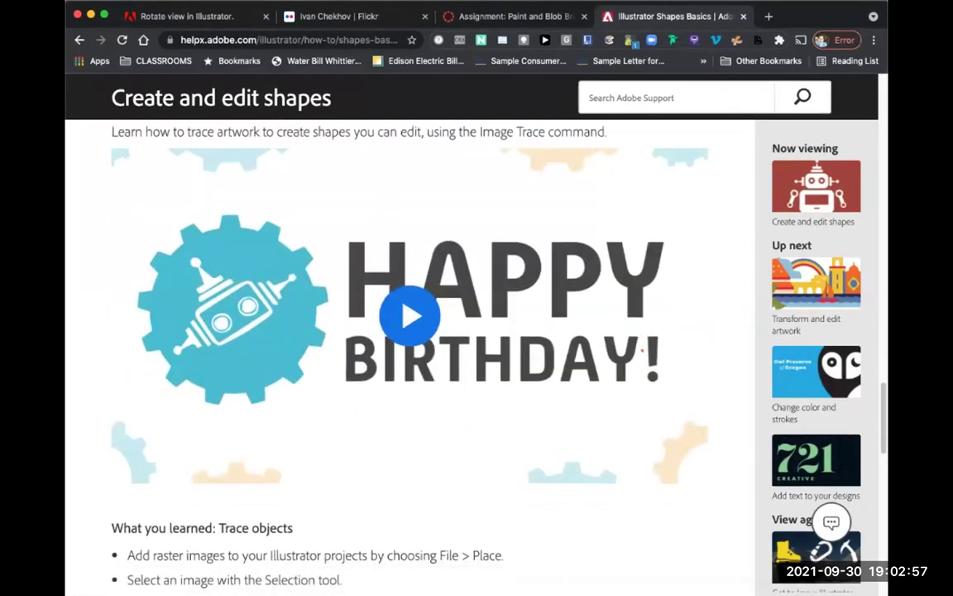
{"action": "scroll", "coordinate": [641, 350], "scroll_direction": "down", "scroll_amount": 1}
{"action": "scroll", "coordinate": [642, 350], "scroll_direction": "down", "scroll_amount": 20}
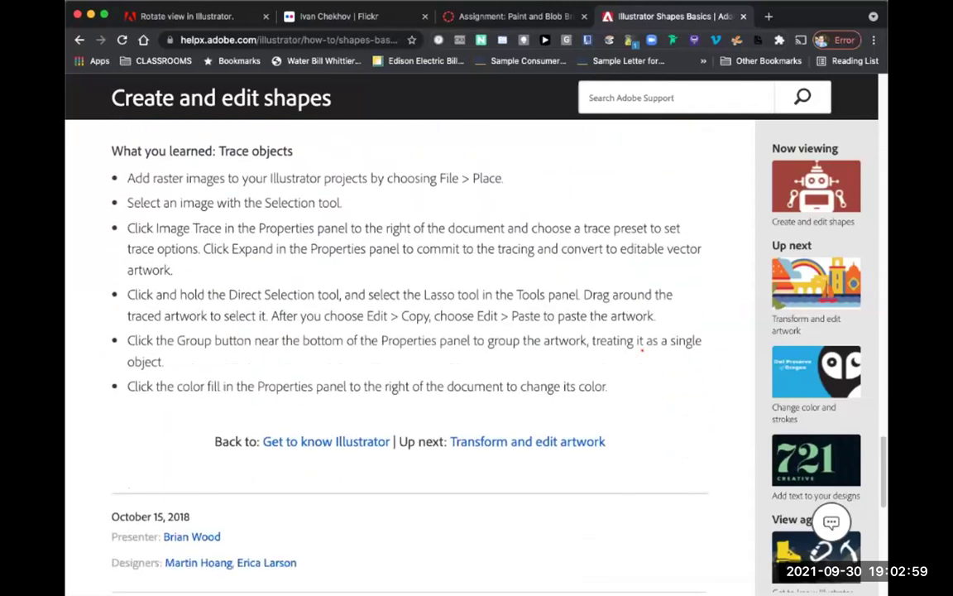
{"action": "scroll", "coordinate": [641, 350], "scroll_direction": "down", "scroll_amount": 3}
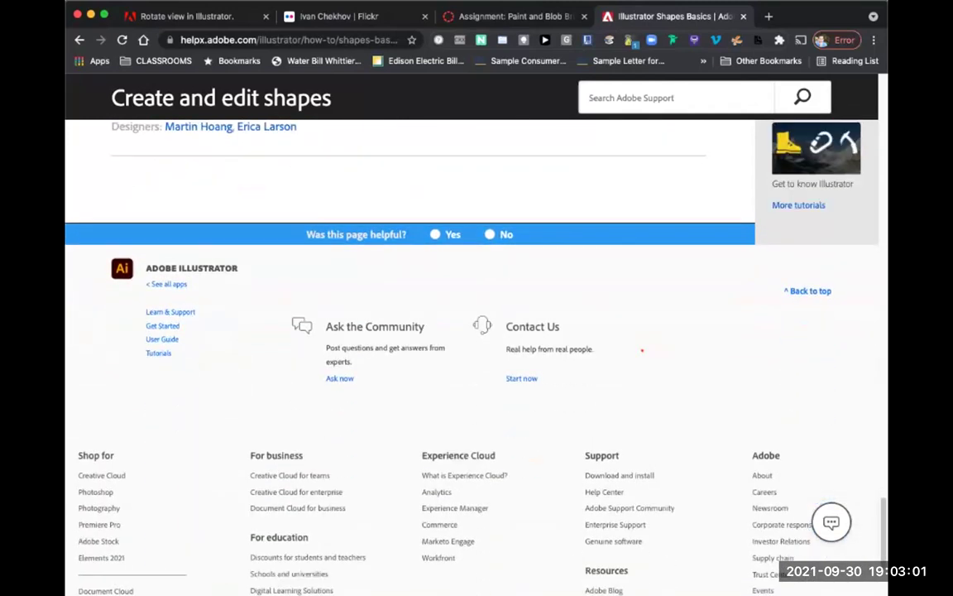
{"action": "scroll", "coordinate": [642, 350], "scroll_direction": "up", "scroll_amount": 3}
{"action": "scroll", "coordinate": [641, 351], "scroll_direction": "up", "scroll_amount": 8}
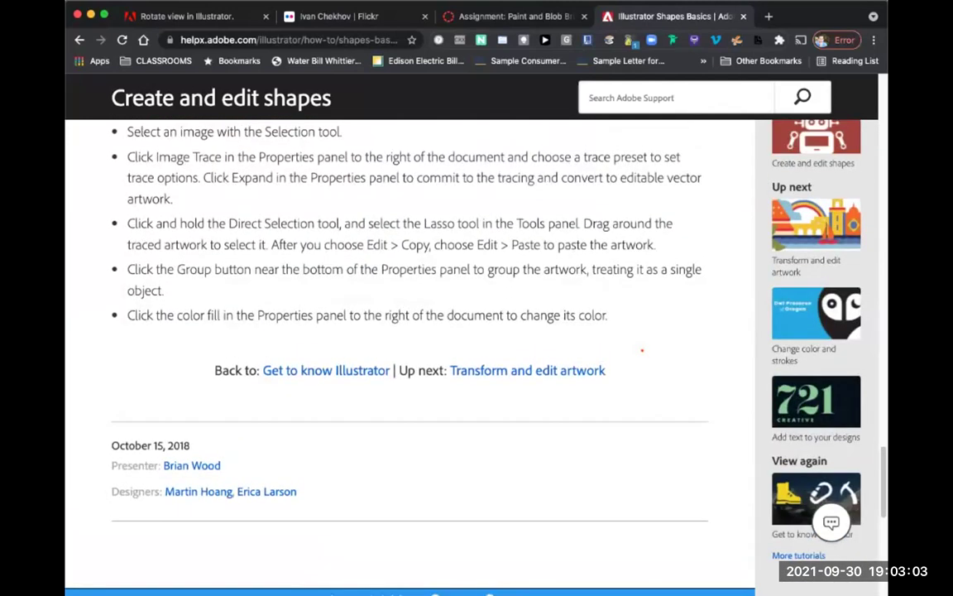
{"action": "scroll", "coordinate": [641, 350], "scroll_direction": "up", "scroll_amount": 4}
{"action": "scroll", "coordinate": [642, 350], "scroll_direction": "up", "scroll_amount": 20}
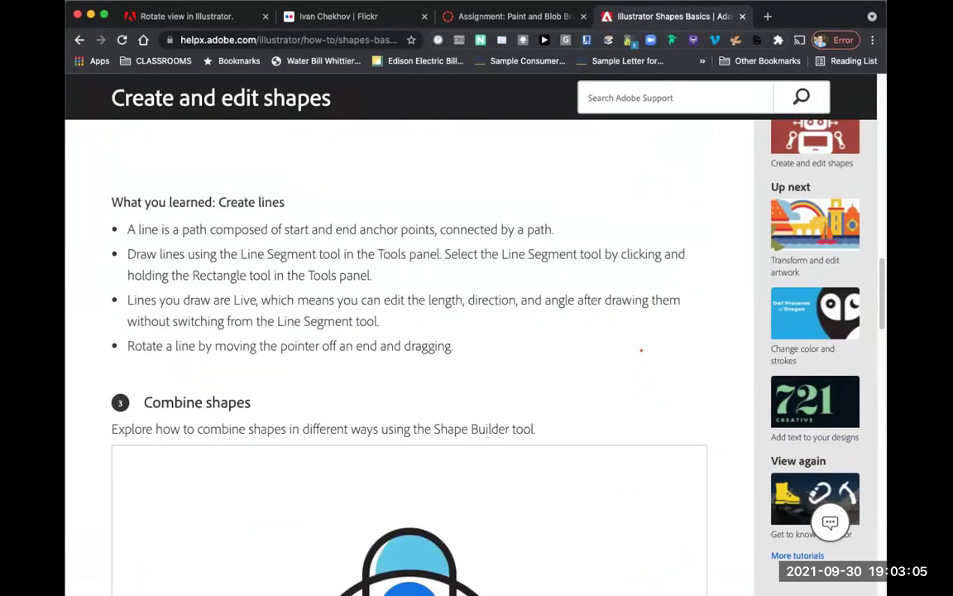
{"action": "scroll", "coordinate": [641, 350], "scroll_direction": "up", "scroll_amount": 2}
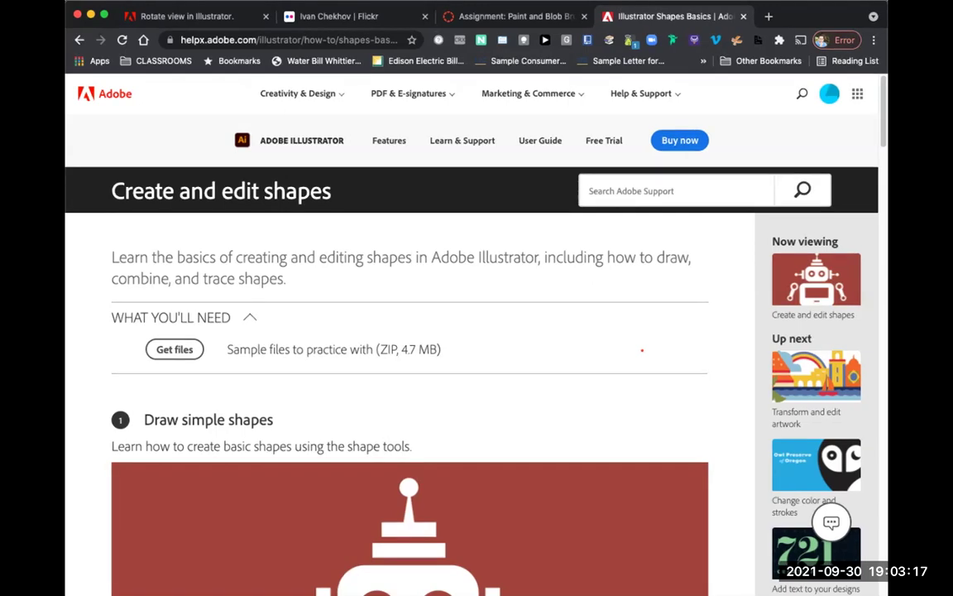
Step: Return to Illustrator and bring up the New Document dialog with 15 recent presets
{"action": "key", "text": "super+Tab"}
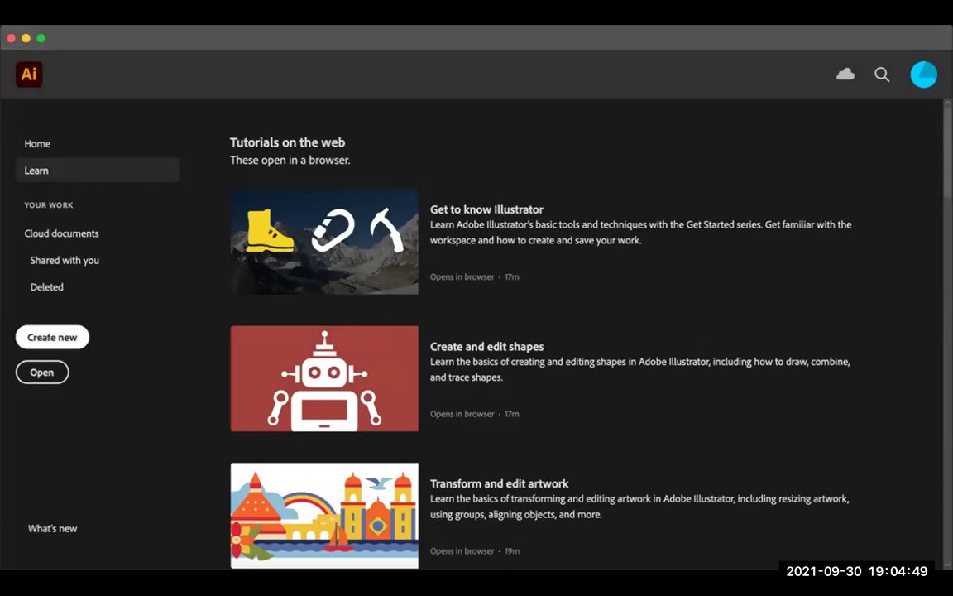
{"action": "key", "text": "super+n"}
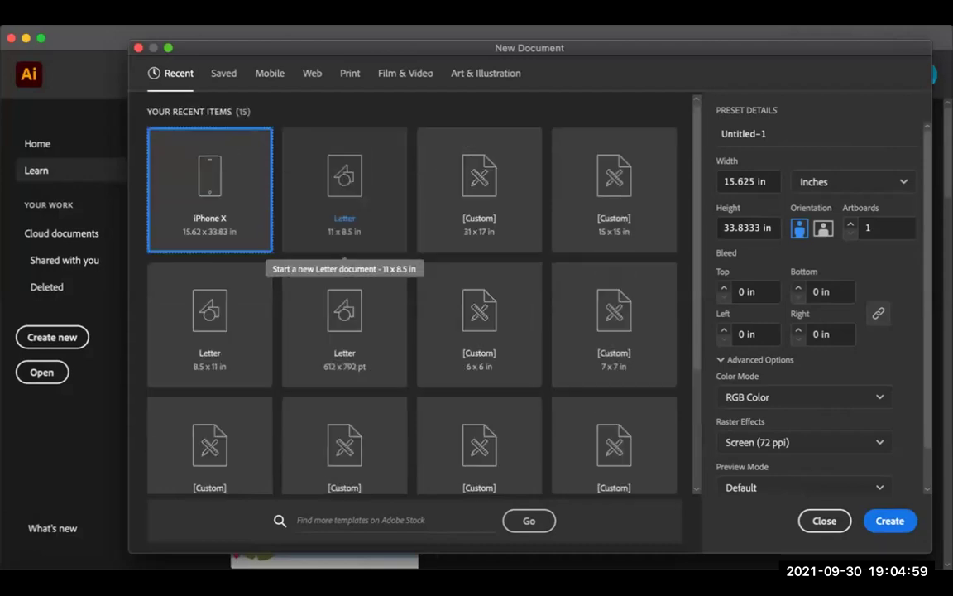
Step: Look over the recent presets, then check the Saved category, which is empty
{"action": "scroll", "coordinate": [412, 310], "scroll_direction": "down", "scroll_amount": 3}
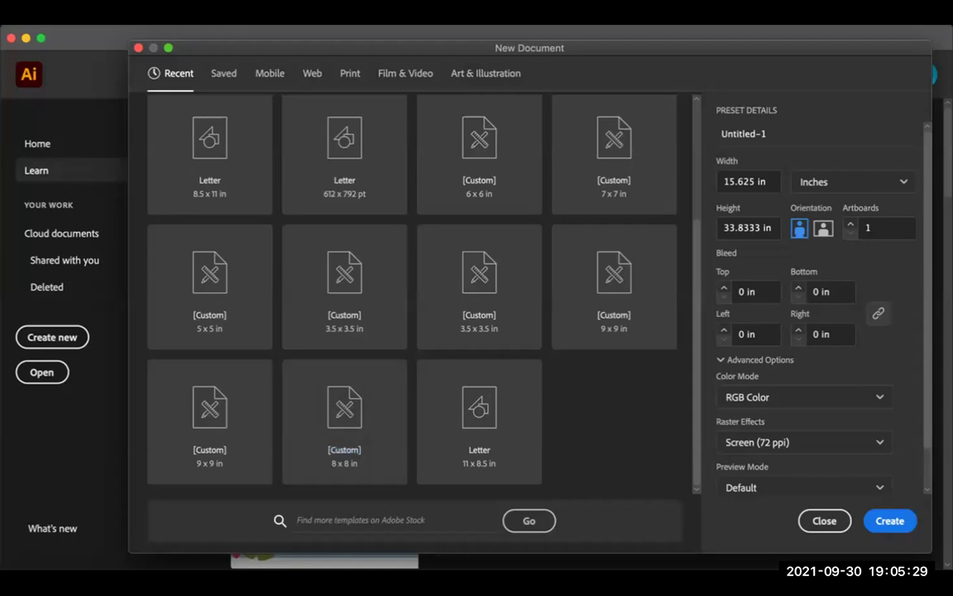
{"action": "scroll", "coordinate": [412, 290], "scroll_direction": "up", "scroll_amount": 5}
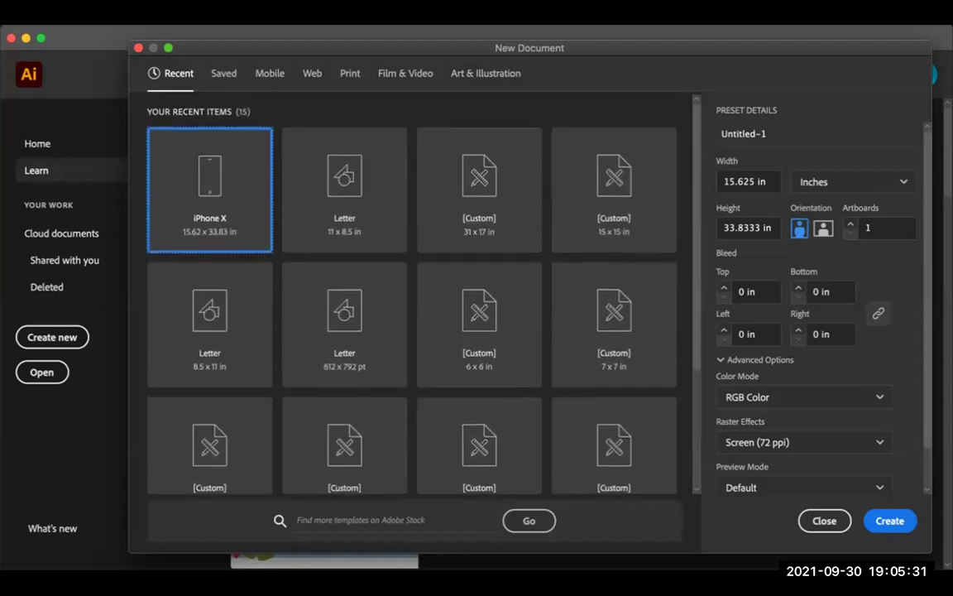
{"action": "left_click", "coordinate": [223, 73]}
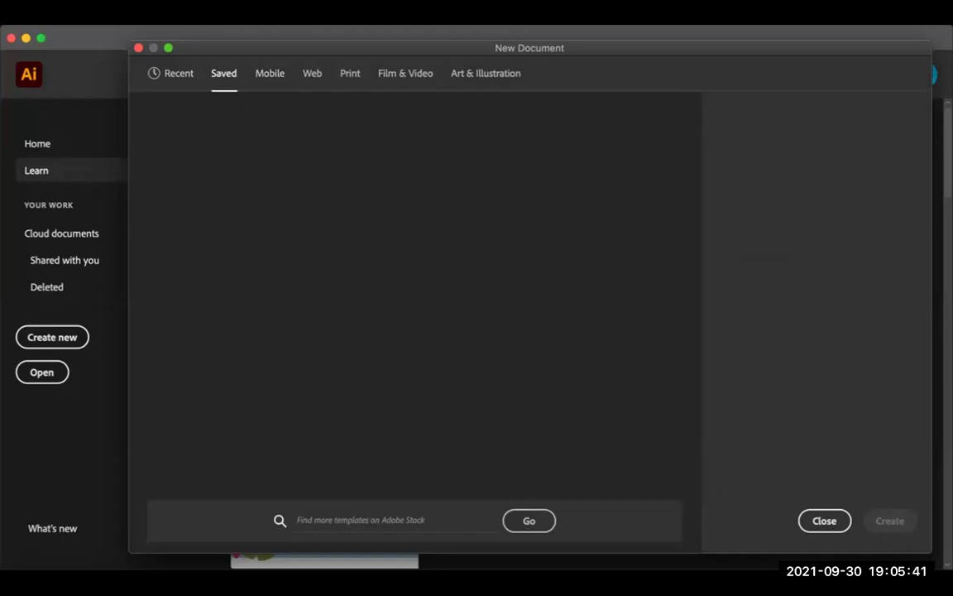
Step: Go back to Recent, then view Mobile blank presets like iPhone X at 1125 × 2436 px
{"action": "left_click", "coordinate": [174, 72]}
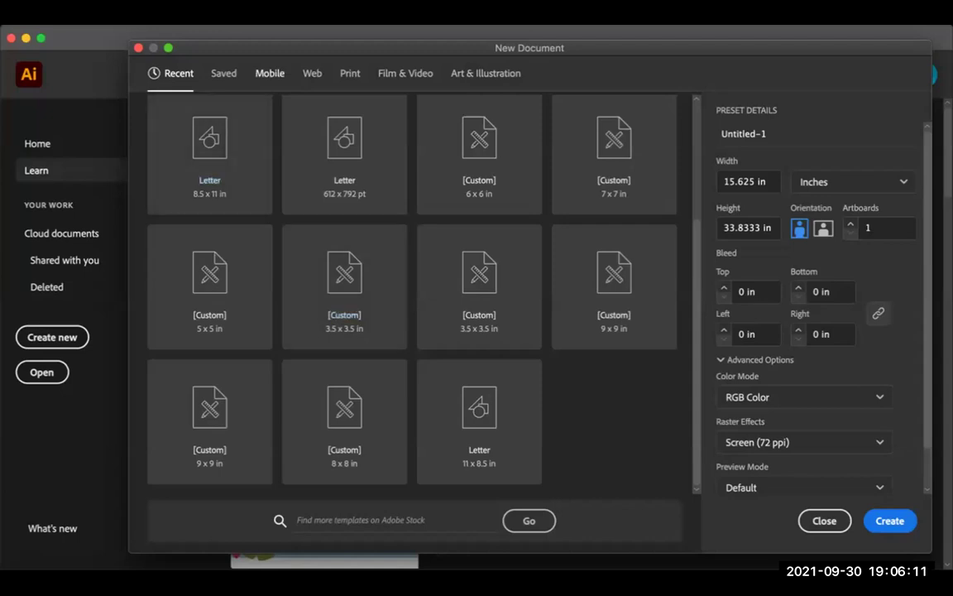
{"action": "left_click", "coordinate": [270, 73]}
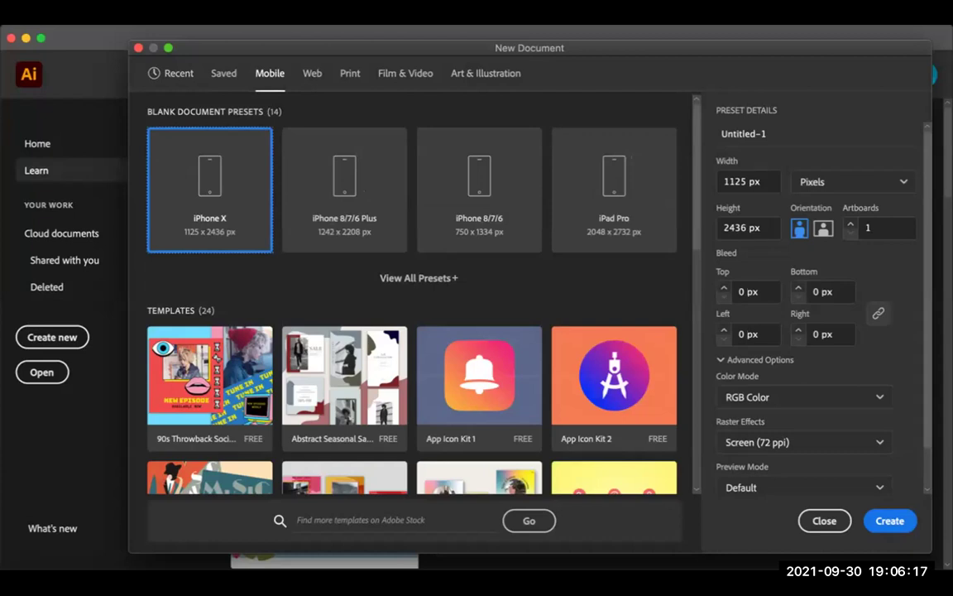
Step: Dismiss the New Document dialog and return to the Learn tutorials page
{"action": "key", "text": "Return"}
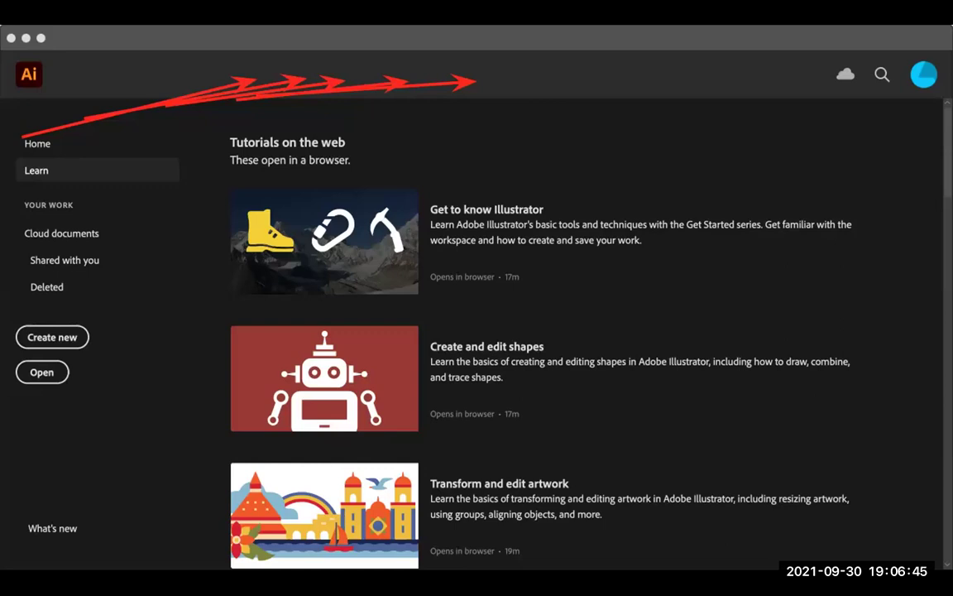
Step: Reopen New Document, scroll the Mobile templates like App Icon Kit 1, then switch to Web
{"action": "key", "text": "super+n"}
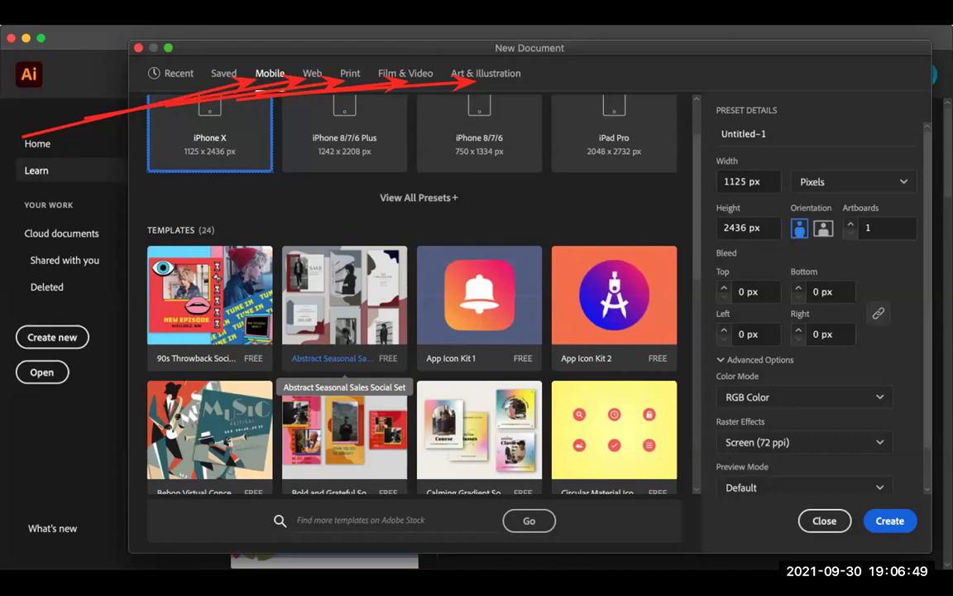
{"action": "scroll", "coordinate": [412, 298], "scroll_direction": "down", "scroll_amount": 5}
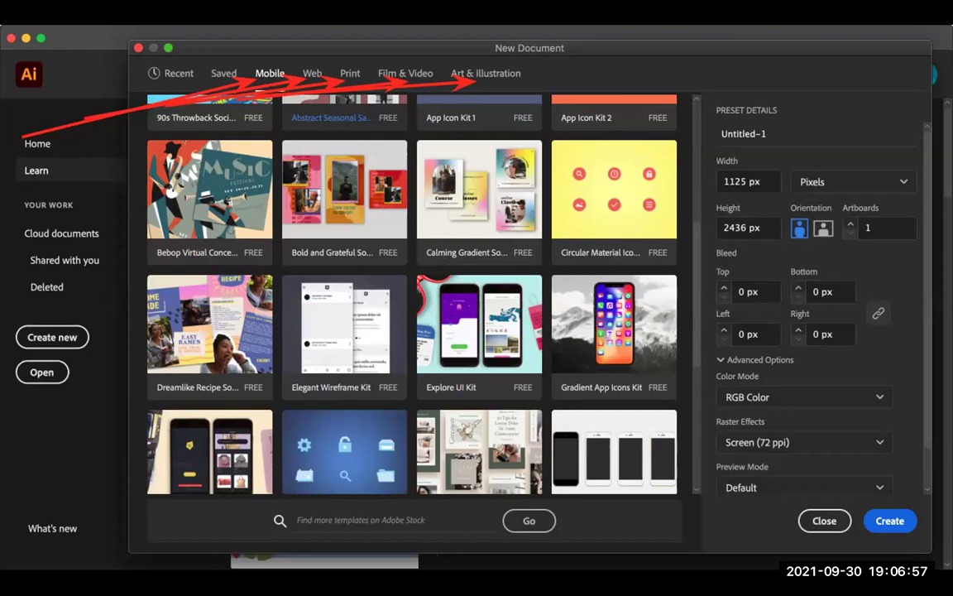
{"action": "scroll", "coordinate": [412, 298], "scroll_direction": "down", "scroll_amount": 4}
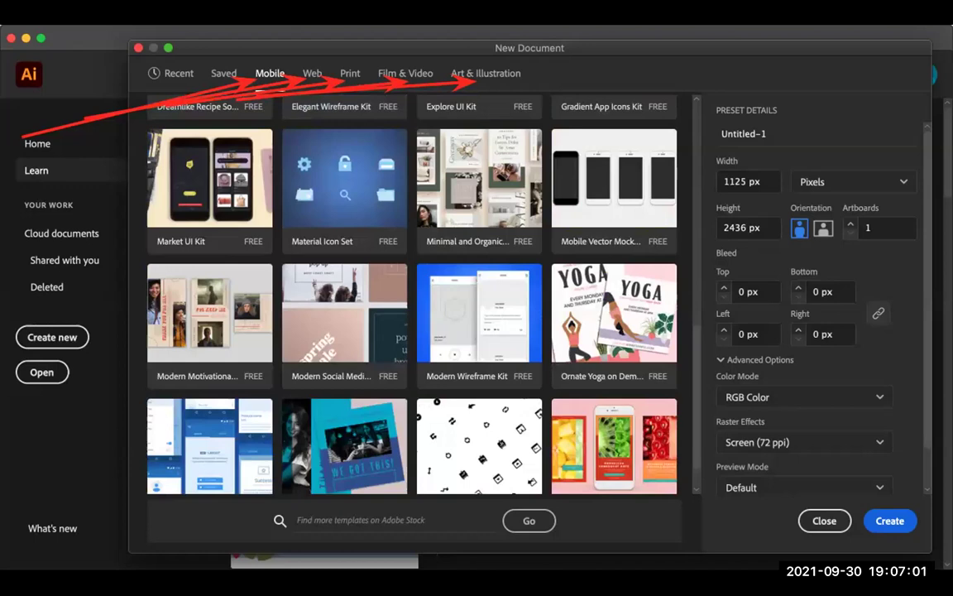
{"action": "scroll", "coordinate": [412, 293], "scroll_direction": "down", "scroll_amount": 2}
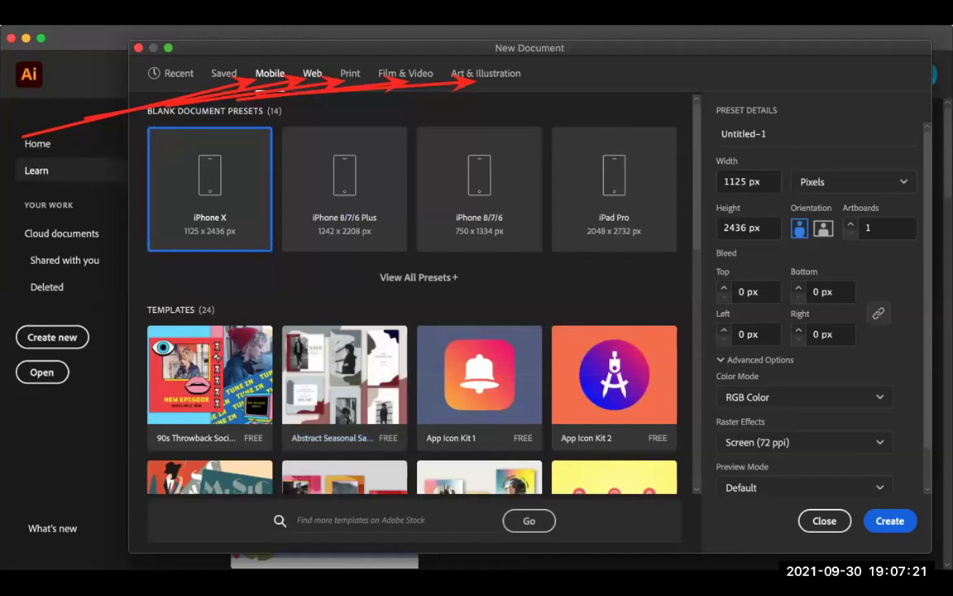
{"action": "left_click", "coordinate": [312, 73]}
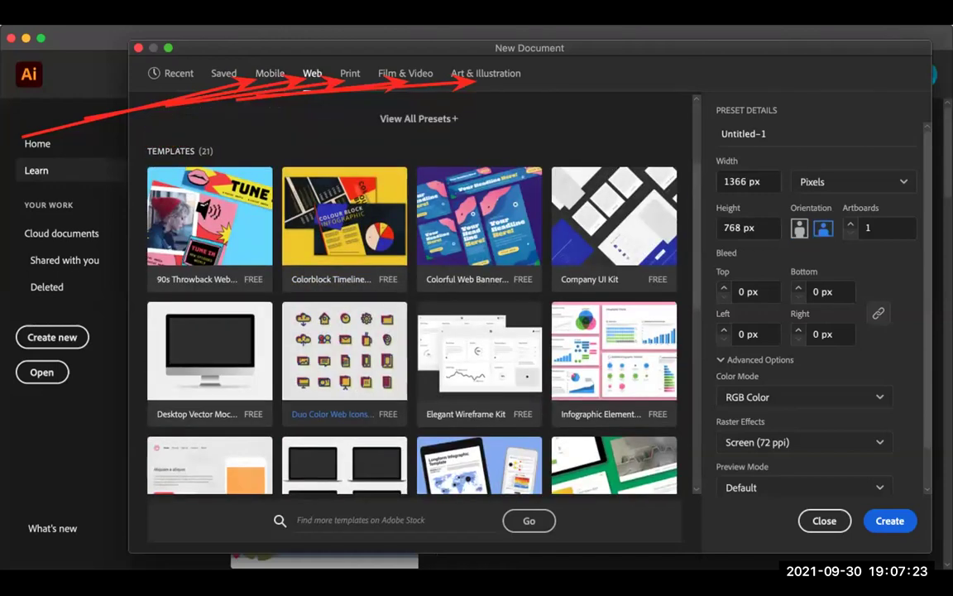
Step: Browse the Print templates, then show the Film & Video presets, including HDV 720 at 1280 × 720 px
{"action": "scroll", "coordinate": [344, 331], "scroll_direction": "down", "scroll_amount": 2}
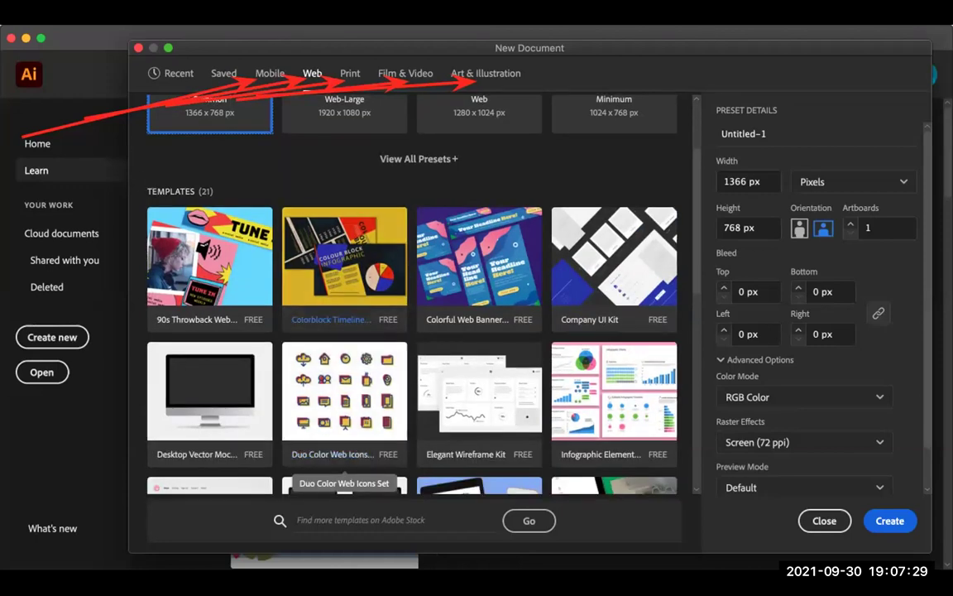
{"action": "left_click", "coordinate": [350, 73]}
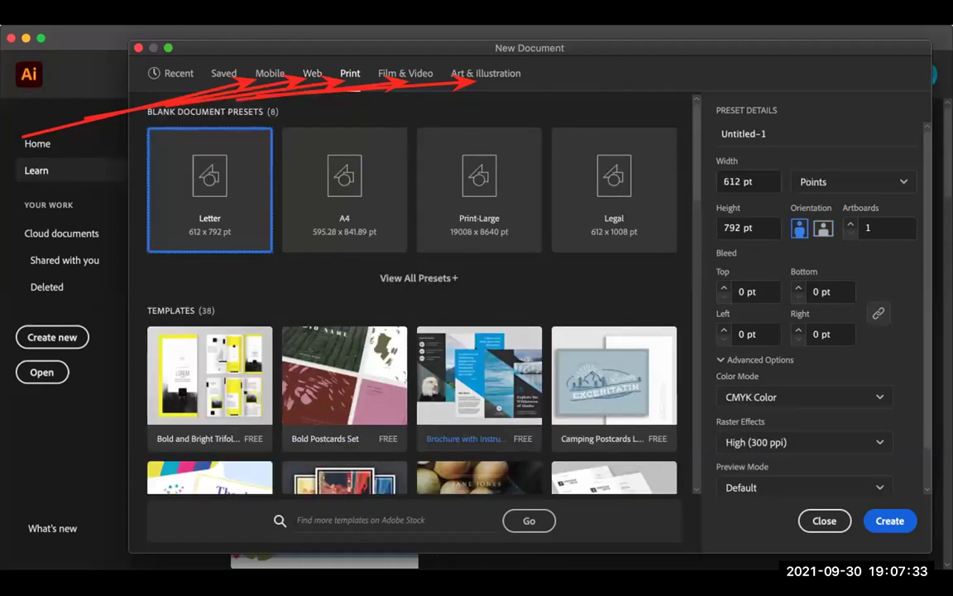
{"action": "scroll", "coordinate": [465, 357], "scroll_direction": "down", "scroll_amount": 2}
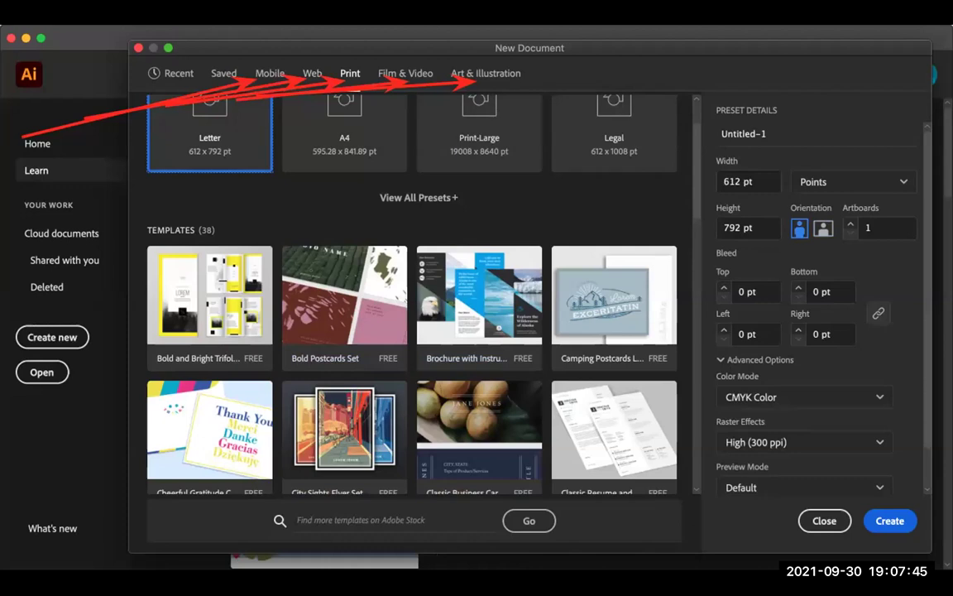
{"action": "left_click", "coordinate": [405, 72]}
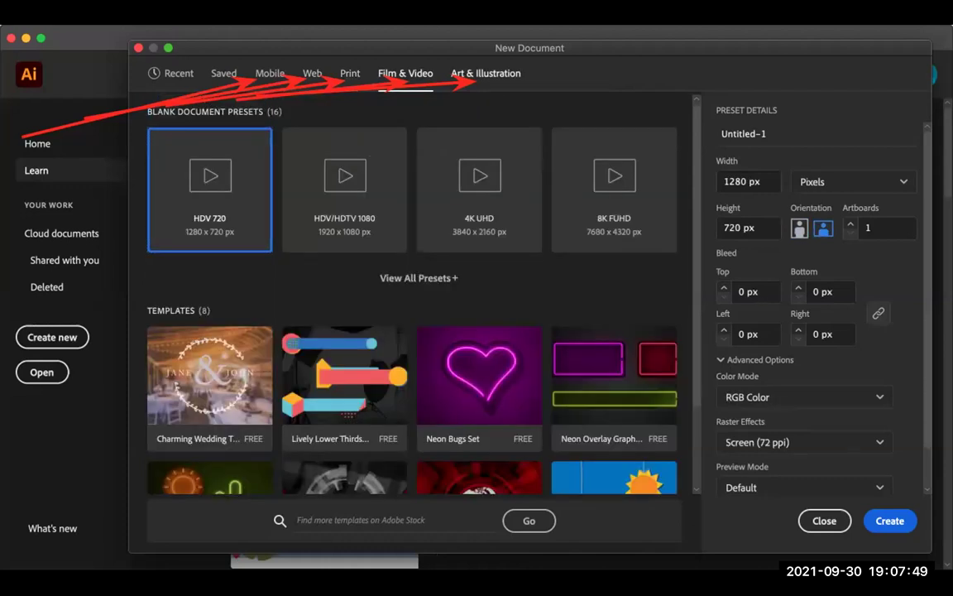
{"action": "left_click", "coordinate": [486, 73]}
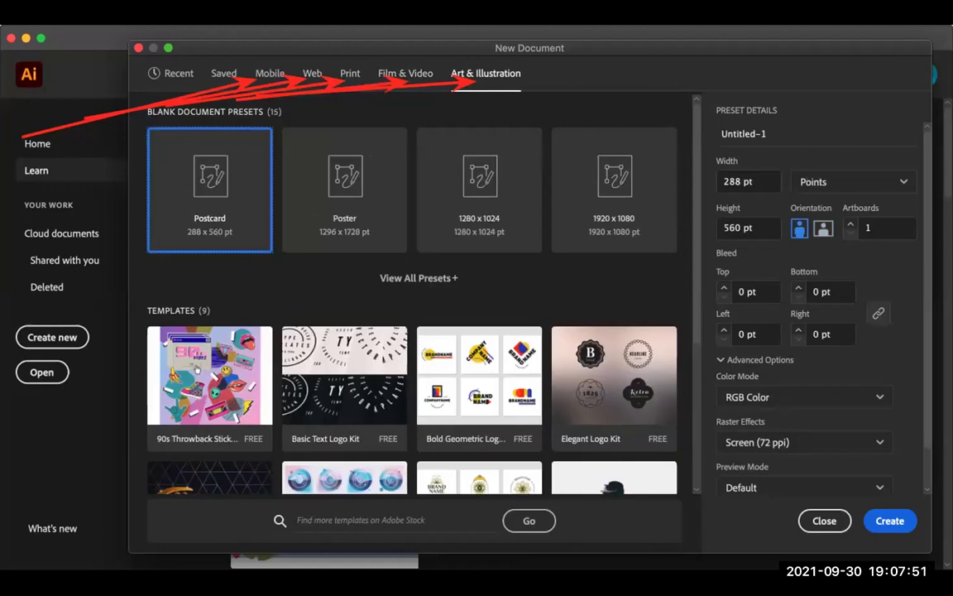
{"action": "scroll", "coordinate": [197, 213], "scroll_direction": "down", "scroll_amount": 5}
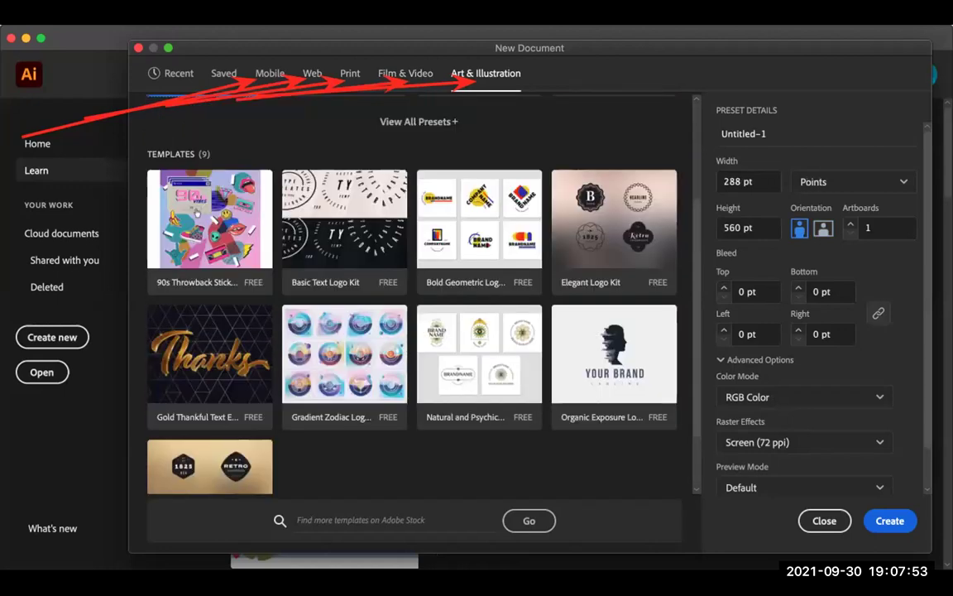
{"action": "scroll", "coordinate": [197, 214], "scroll_direction": "up", "scroll_amount": 1}
{"action": "scroll", "coordinate": [197, 213], "scroll_direction": "down", "scroll_amount": 3}
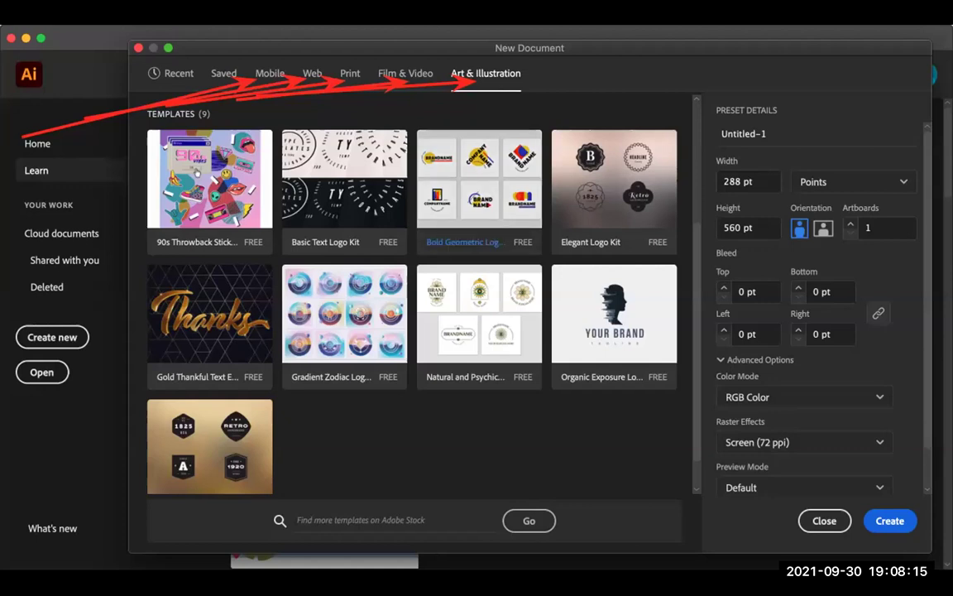
{"action": "left_click", "coordinate": [479, 240]}
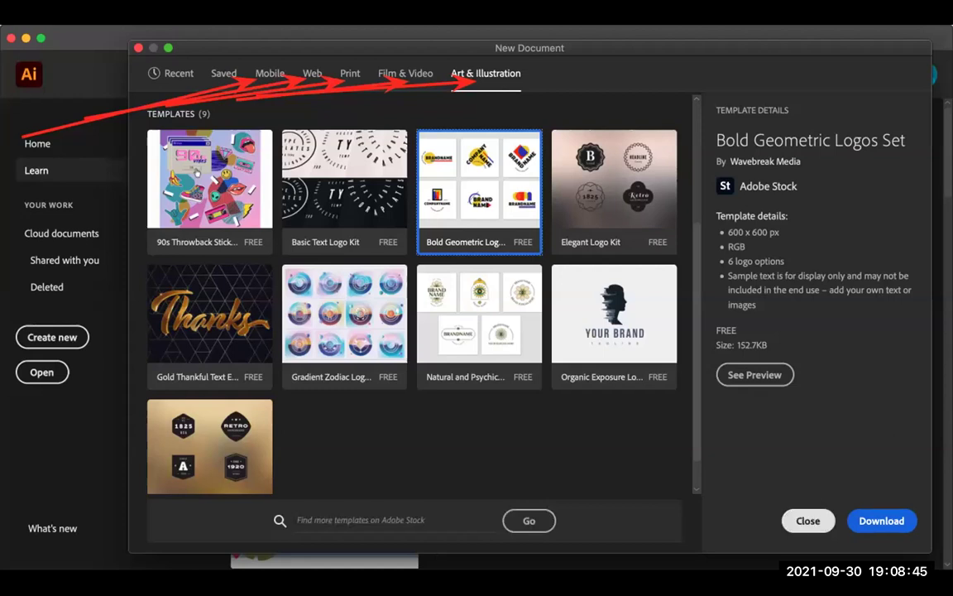
{"action": "left_click", "coordinate": [828, 518]}
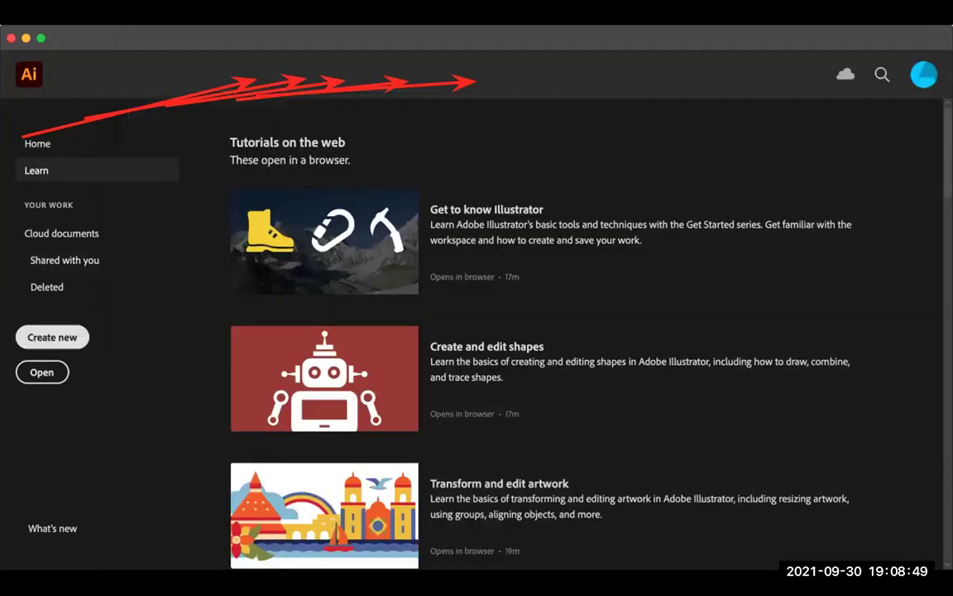
{"action": "left_click", "coordinate": [52, 337]}
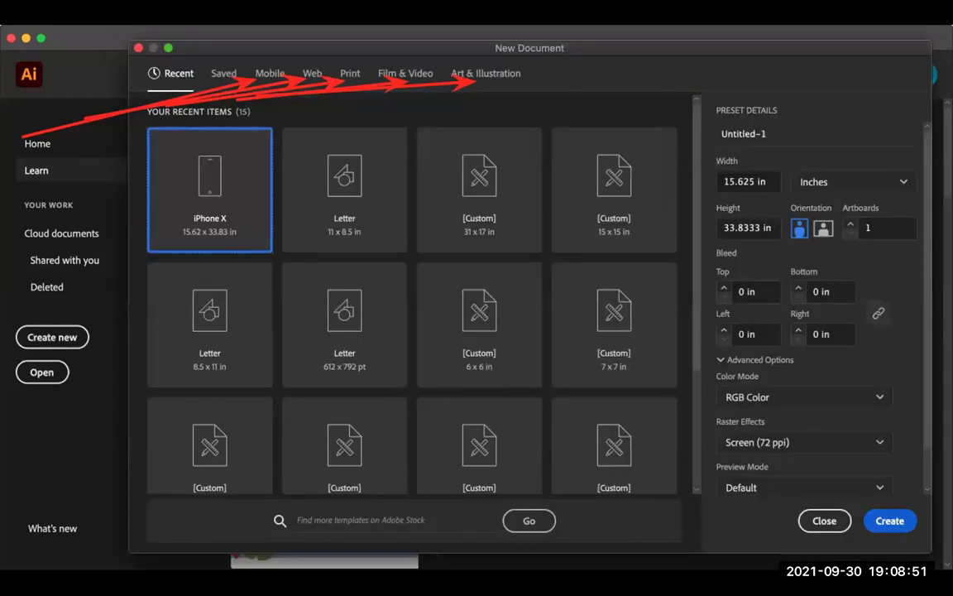
{"action": "left_click", "coordinate": [763, 518]}
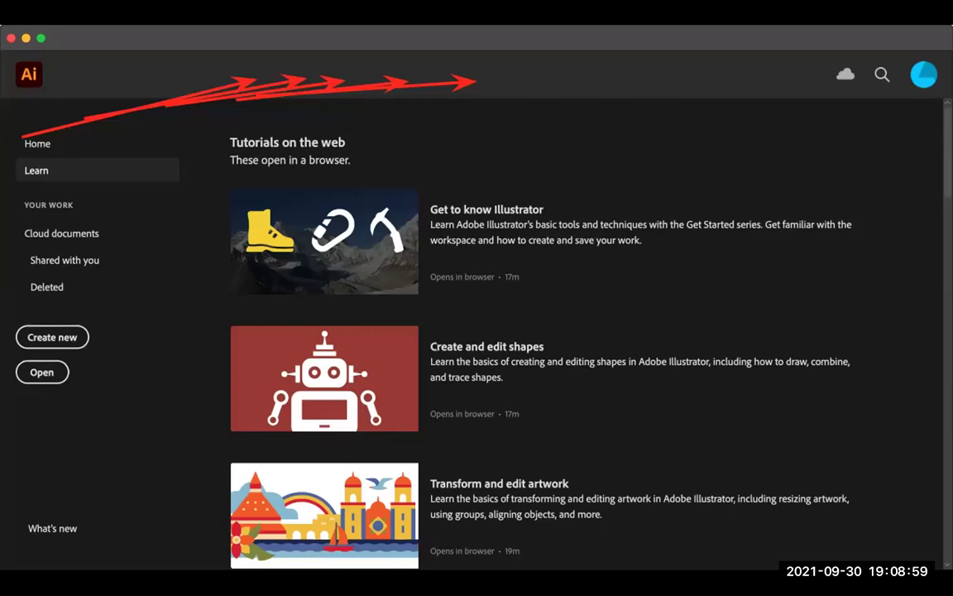
Step: Create the blank Untitled-1 document and return to the deck's title slide, 'How computers create images'
{"action": "key", "text": "Escape"}
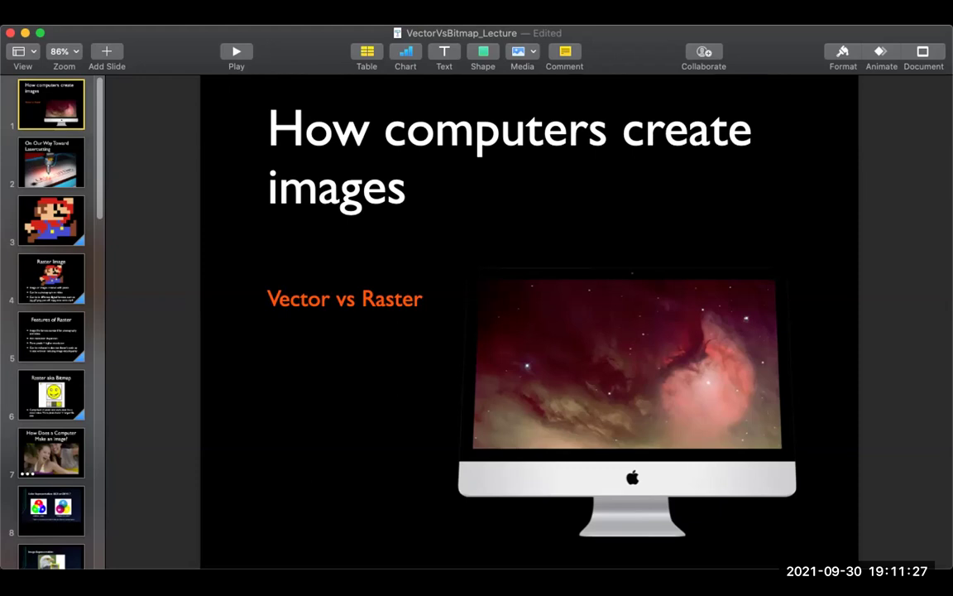
Step: Move from the pixel-art Mario slide on to slide 4, 'Raster Image'
{"action": "left_click", "coordinate": [51, 219]}
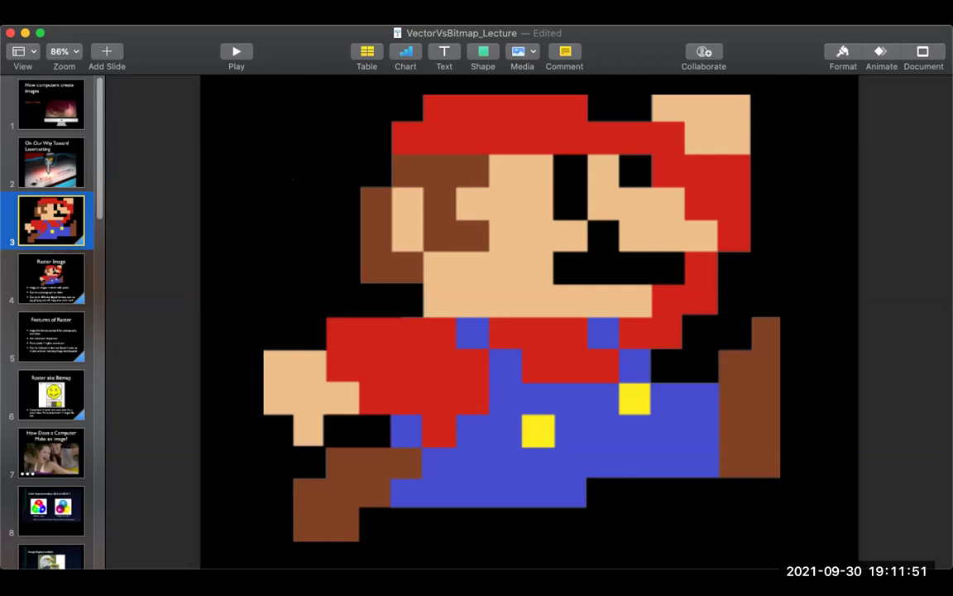
{"action": "key", "text": "Right"}
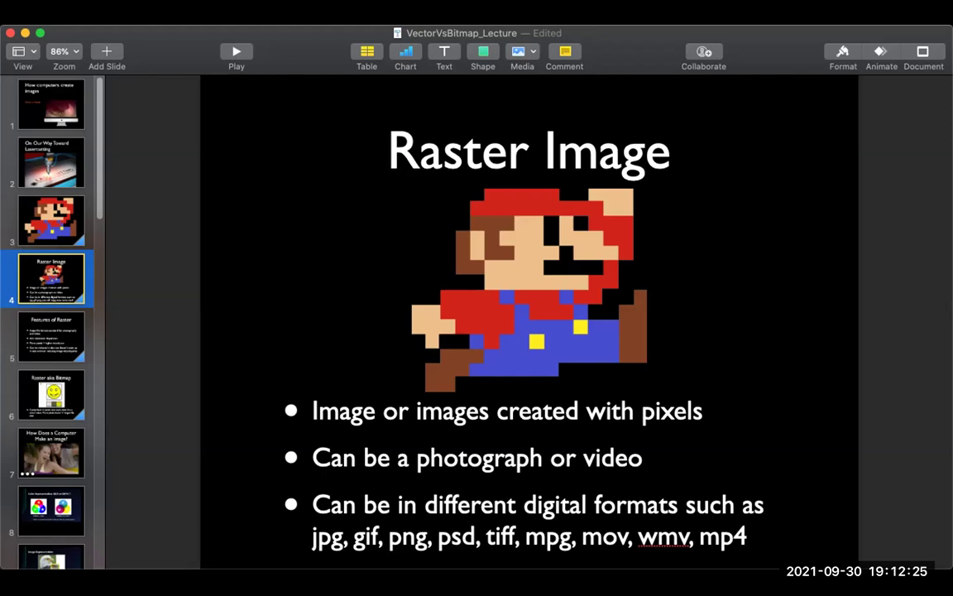
{"action": "scroll", "coordinate": [51, 319], "scroll_direction": "down", "scroll_amount": 10}
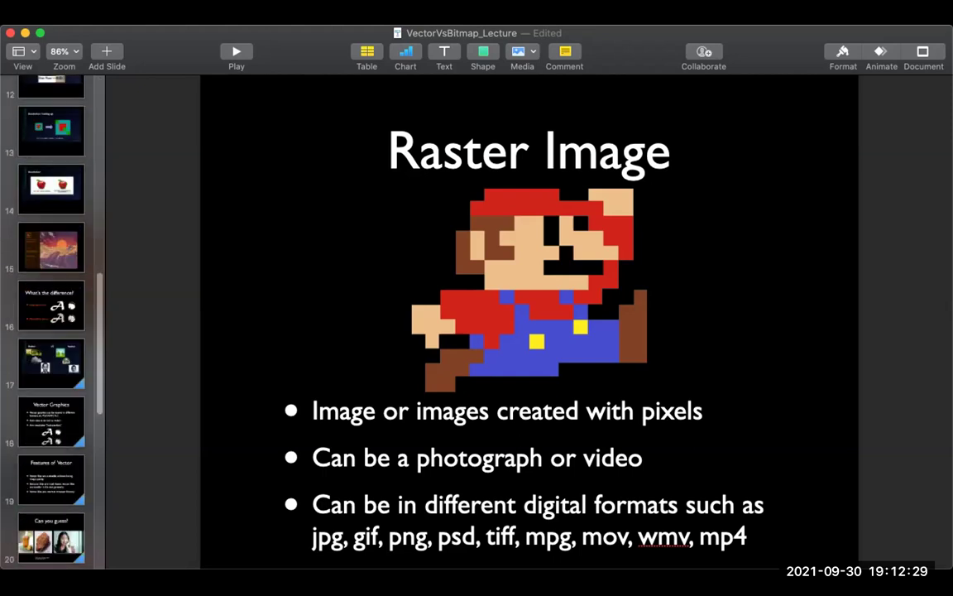
Step: Show slide 17, 'Raster VS Vector', then step back to slide 16, 'What's the difference?'
{"action": "left_click", "coordinate": [51, 363]}
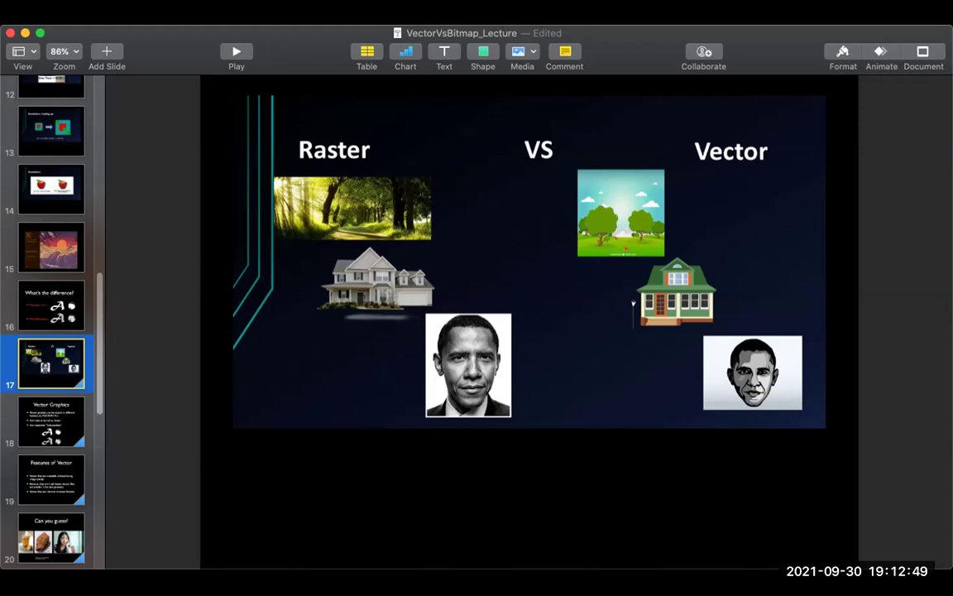
{"action": "left_click", "coordinate": [348, 381]}
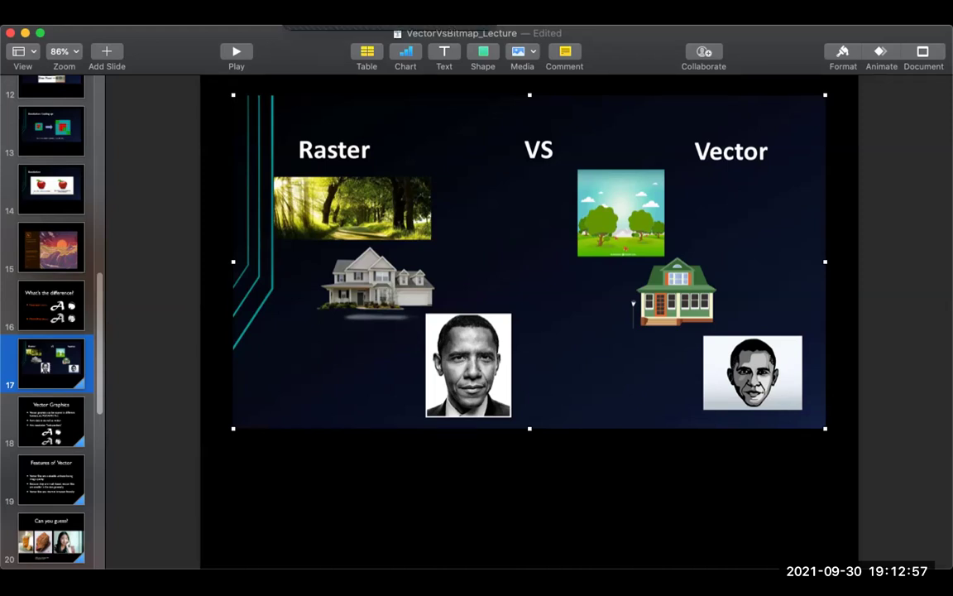
{"action": "left_click", "coordinate": [633, 304]}
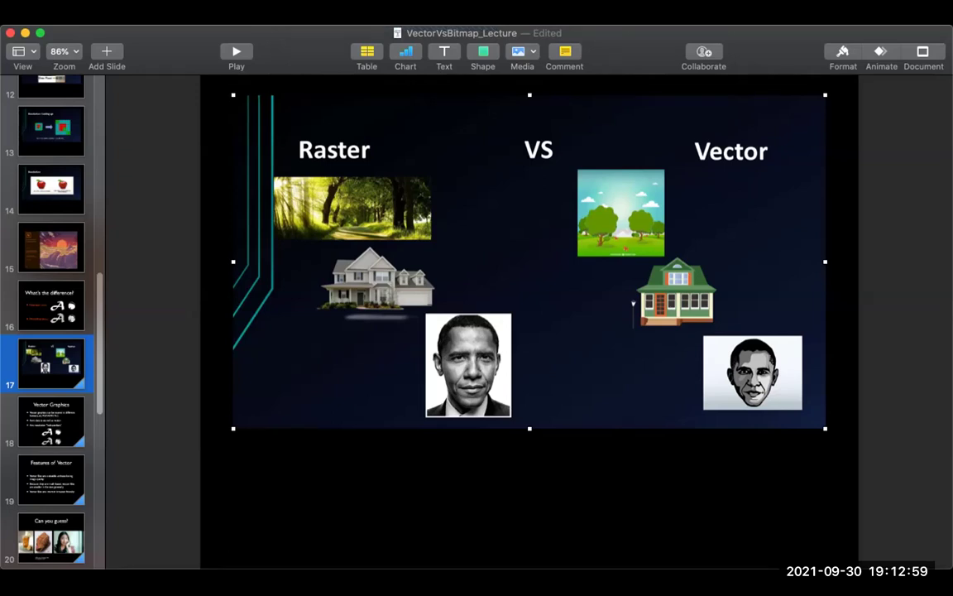
{"action": "key", "text": "Up"}
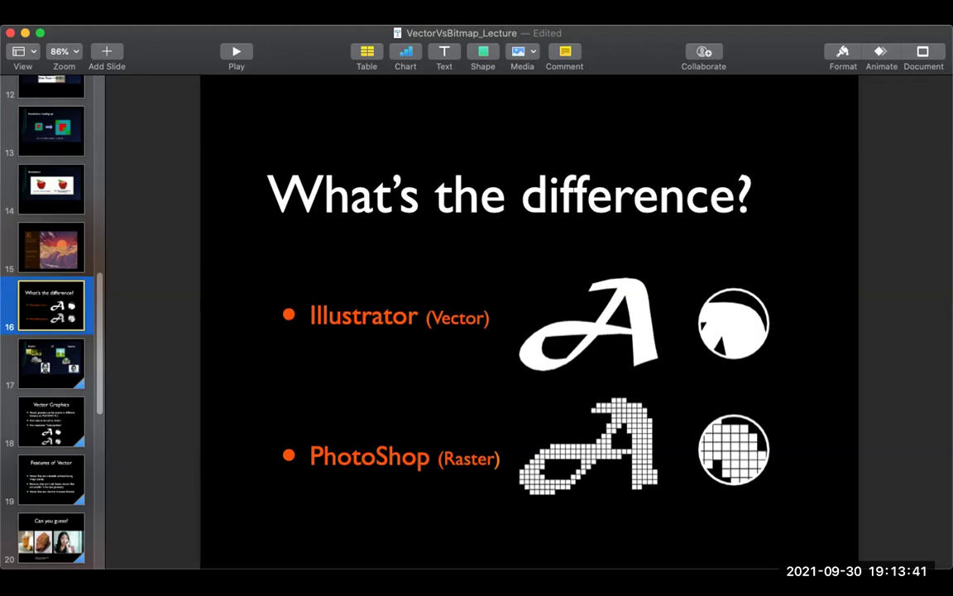
Step: Jump back to slide 5, 'Features of Raster', from the slide navigator
{"action": "scroll", "coordinate": [51, 323], "scroll_direction": "up", "scroll_amount": 15}
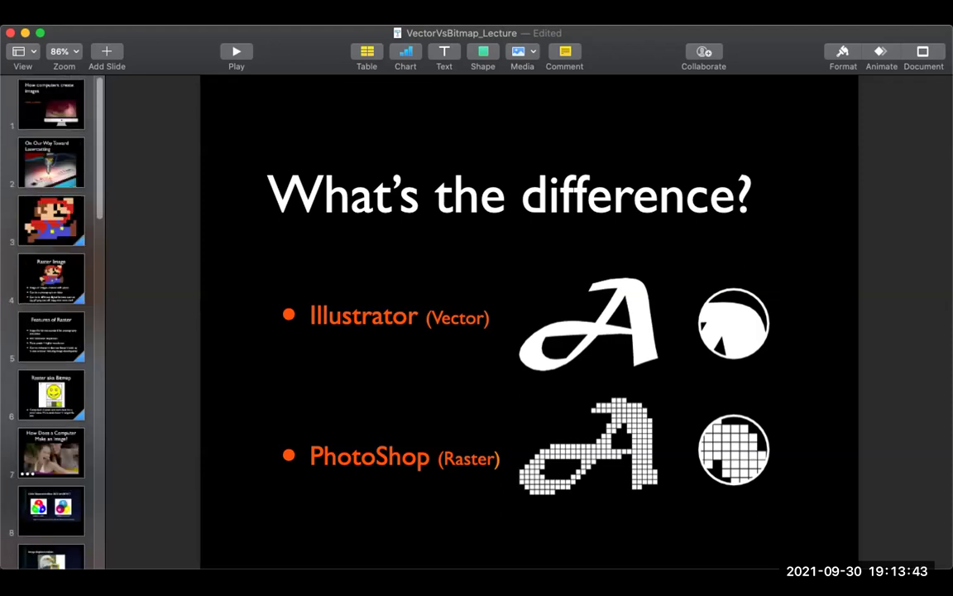
{"action": "scroll", "coordinate": [51, 323], "scroll_direction": "down", "scroll_amount": 5}
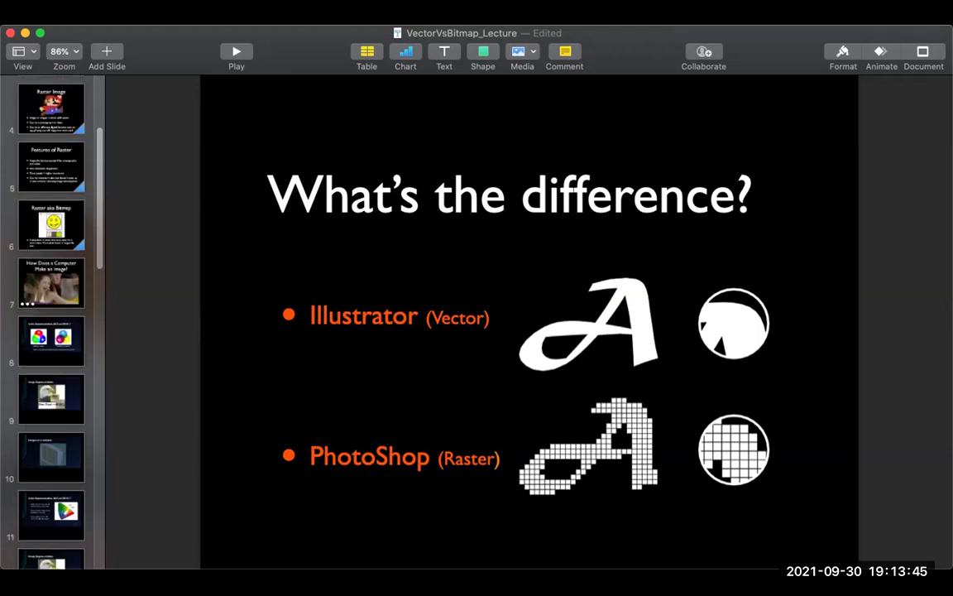
{"action": "scroll", "coordinate": [51, 322], "scroll_direction": "up", "scroll_amount": 1}
{"action": "left_click", "coordinate": [51, 196]}
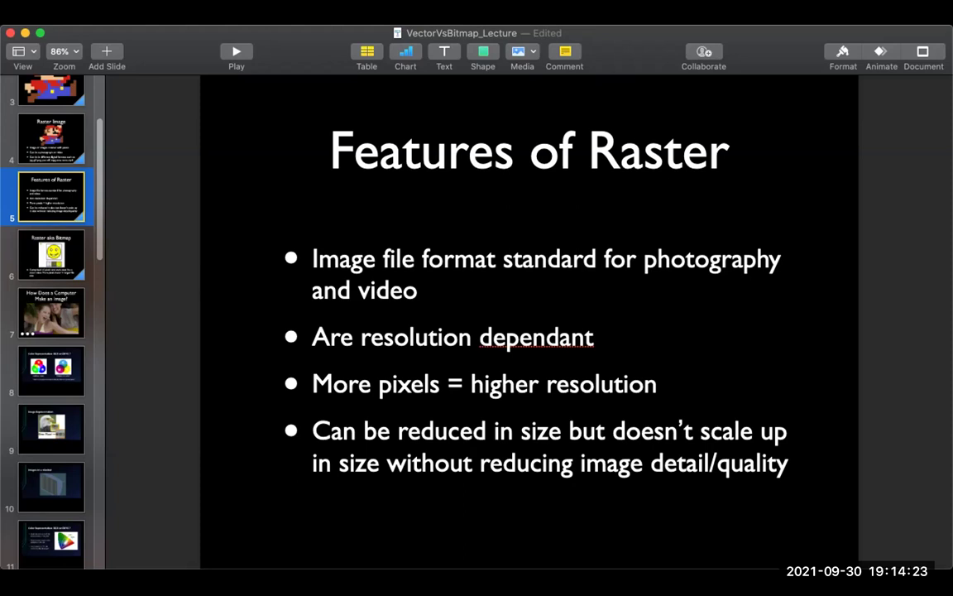
Step: Advance past slide 6's pixel smiley to slide 7, 'How Does a Computer Make an Image?'
{"action": "key", "text": "Down"}
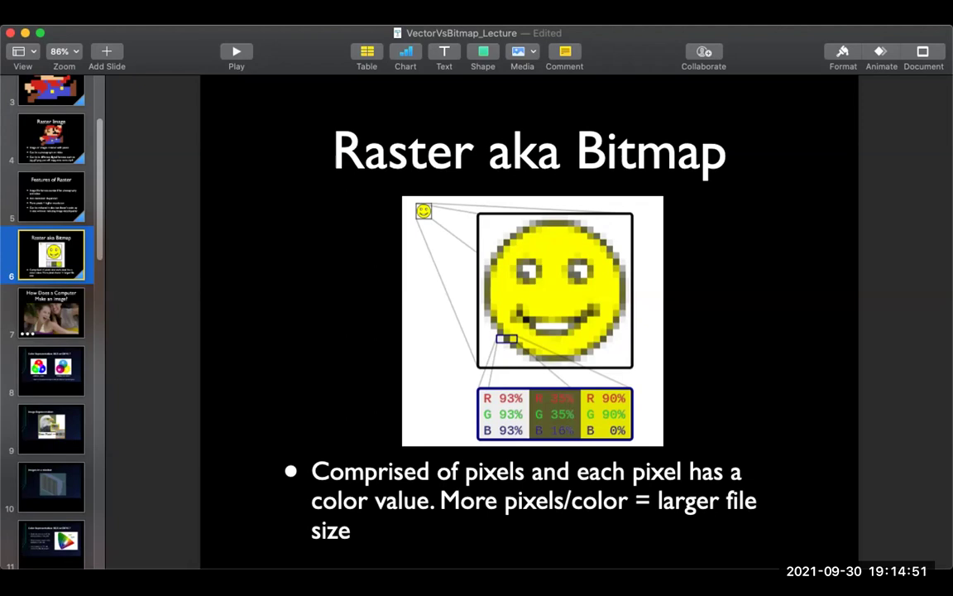
{"action": "key", "text": "Down"}
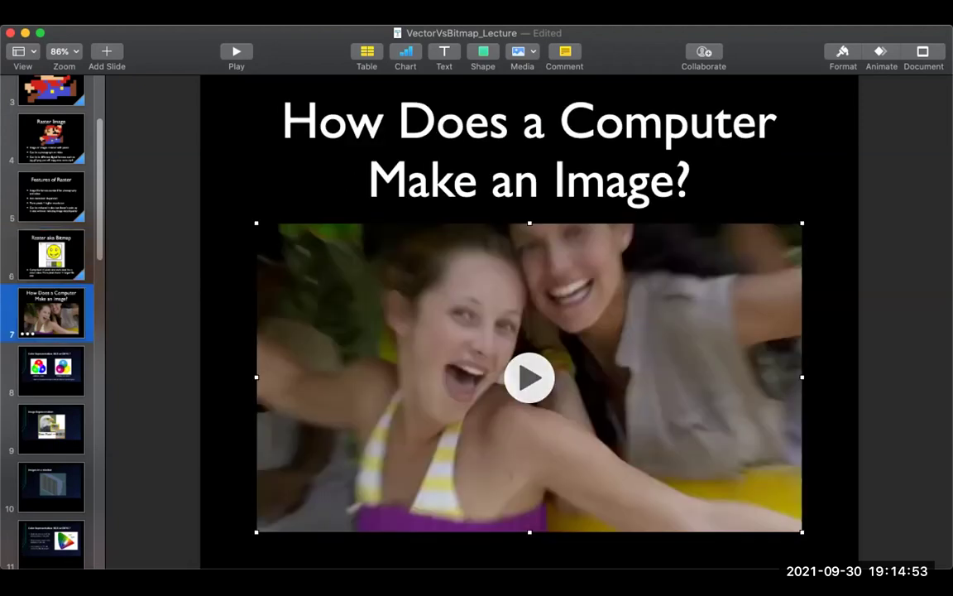
Step: Play slide 7's embedded video through its pixel close-ups and iPad scenes
{"action": "key", "text": "space"}
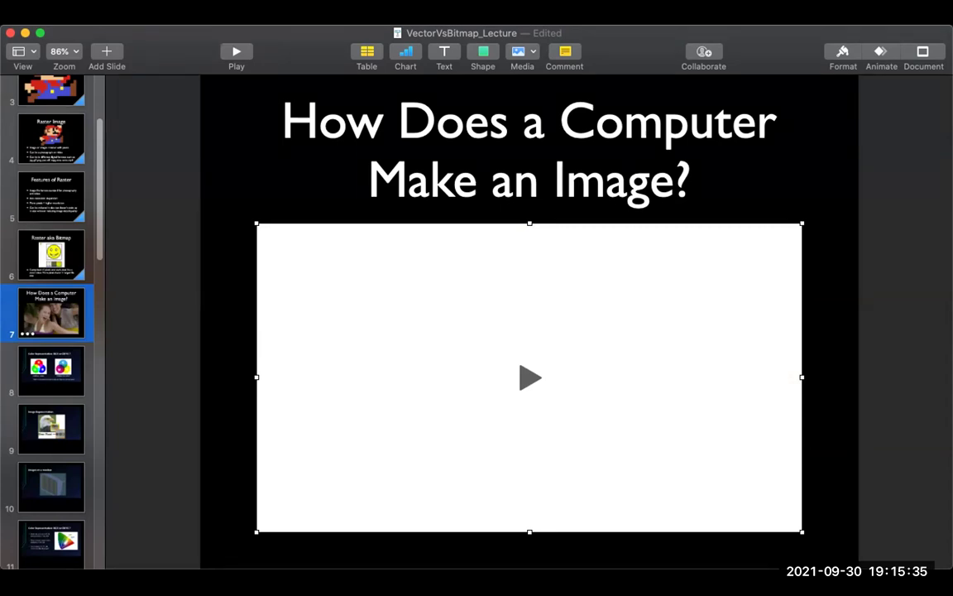
{"action": "key", "text": "space"}
Step: Show slide 8, 'Color Representation: RGB or CMYK ?', then the gamut chart slide further down
{"action": "left_click", "coordinate": [51, 370]}
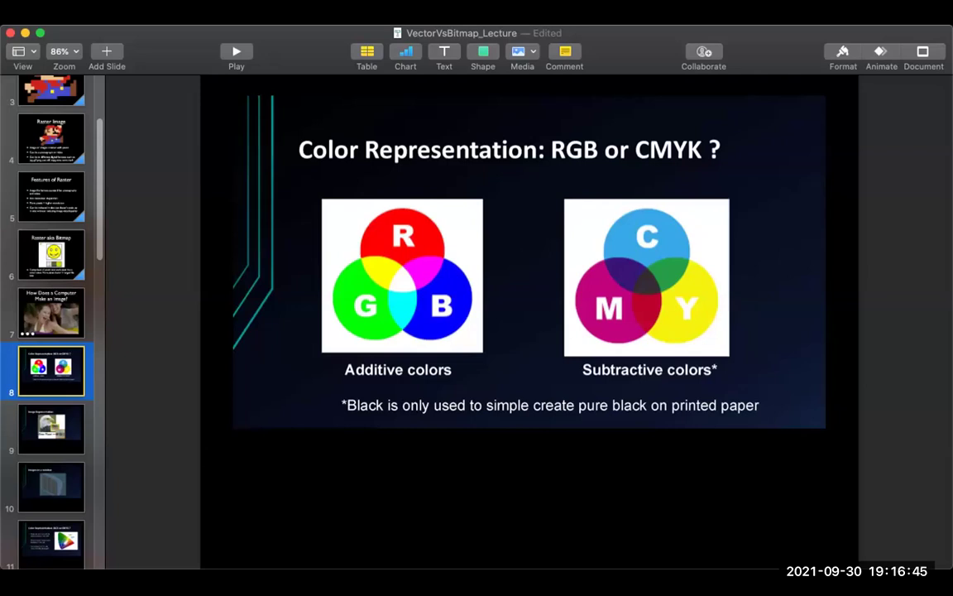
{"action": "scroll", "coordinate": [51, 322], "scroll_direction": "down", "scroll_amount": 1}
{"action": "scroll", "coordinate": [50, 323], "scroll_direction": "down", "scroll_amount": 1}
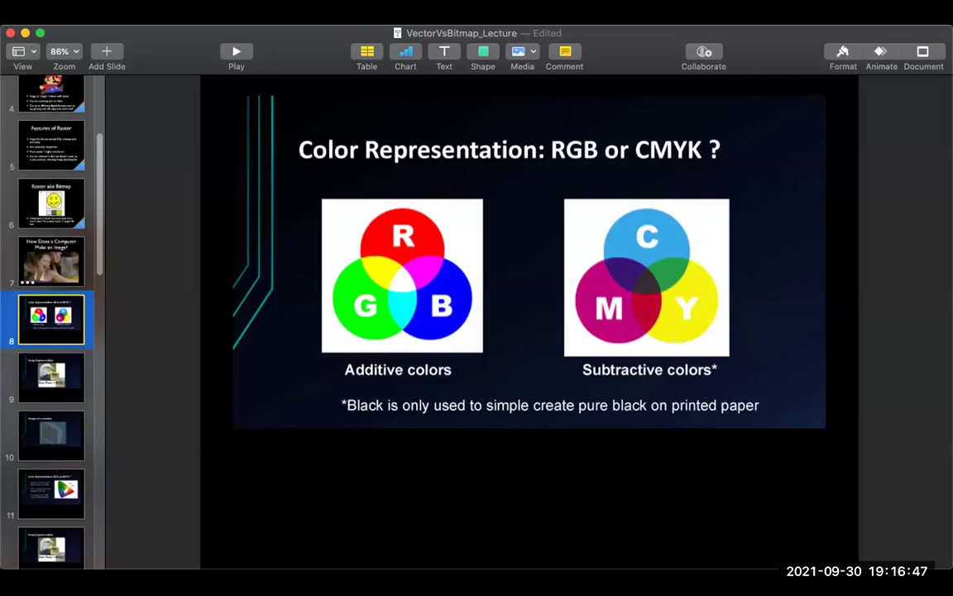
{"action": "left_click", "coordinate": [51, 493]}
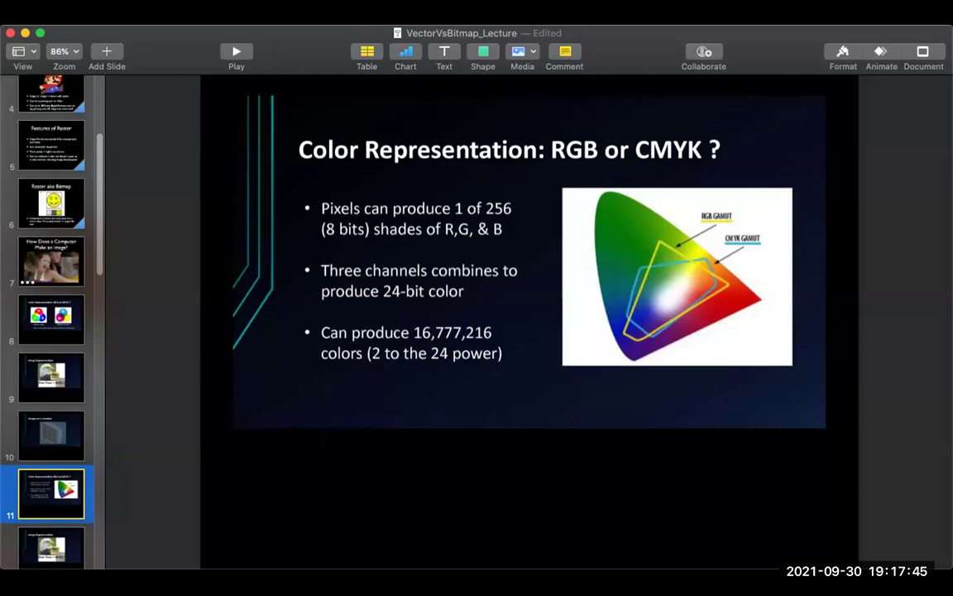
Step: Step back to slide 10, 'Images on a monitor', with its pixel-grid monitor
{"action": "key", "text": "Up"}
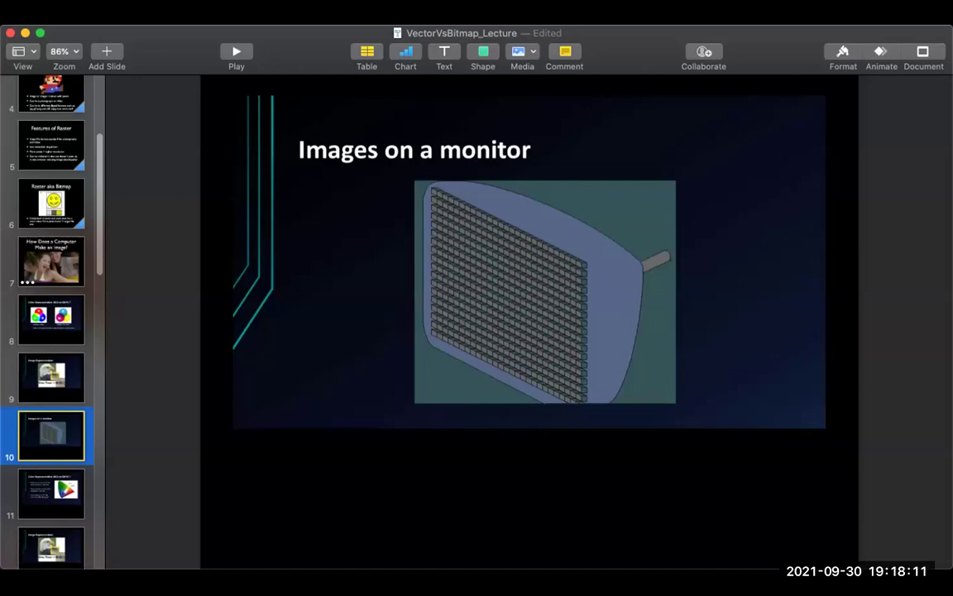
Step: Jump ahead to slide 18, 'Vector Graphics', on storage formats and resolution independence
{"action": "scroll", "coordinate": [52, 318], "scroll_direction": "down", "scroll_amount": 5}
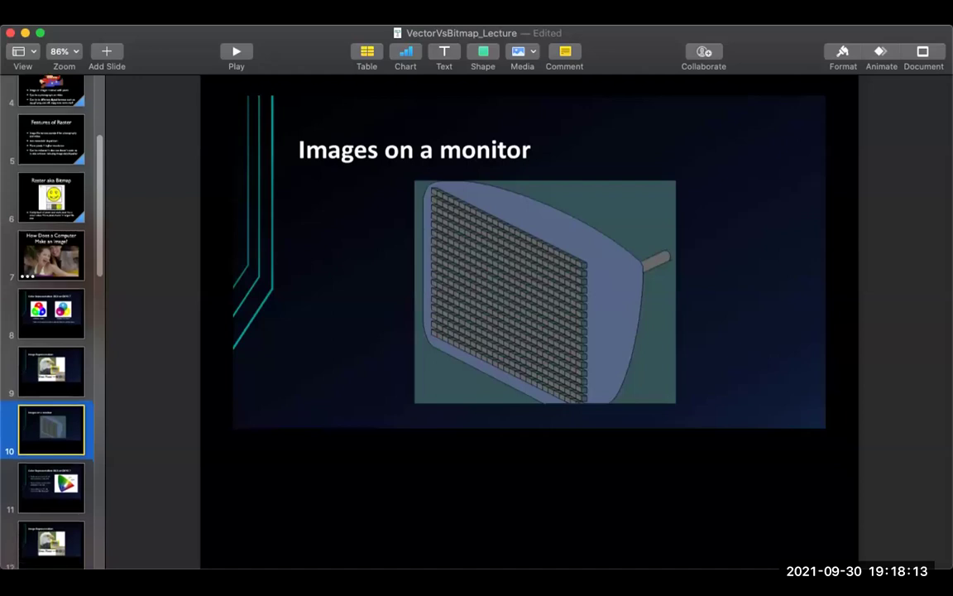
{"action": "scroll", "coordinate": [51, 319], "scroll_direction": "down", "scroll_amount": 10}
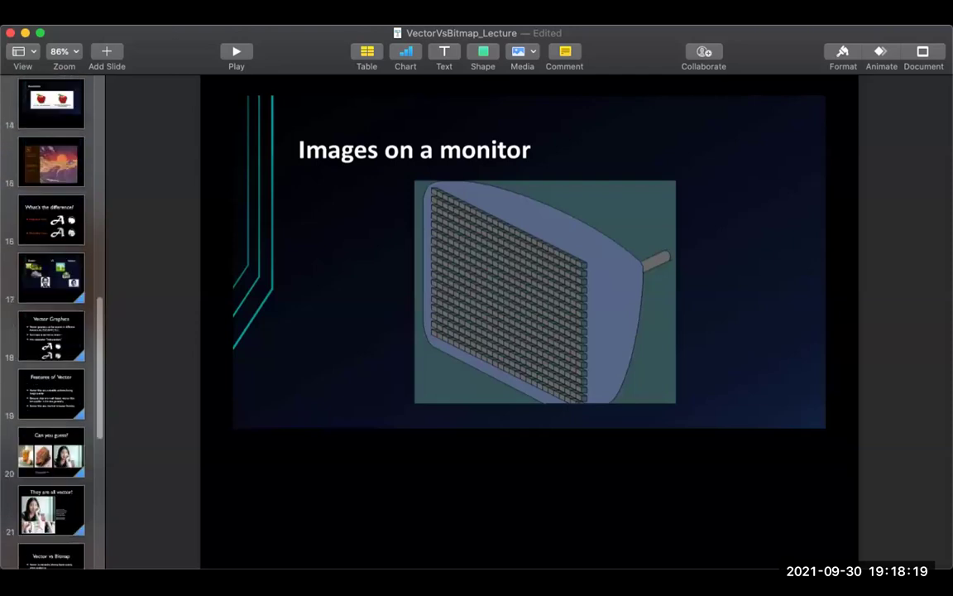
{"action": "left_click", "coordinate": [51, 335]}
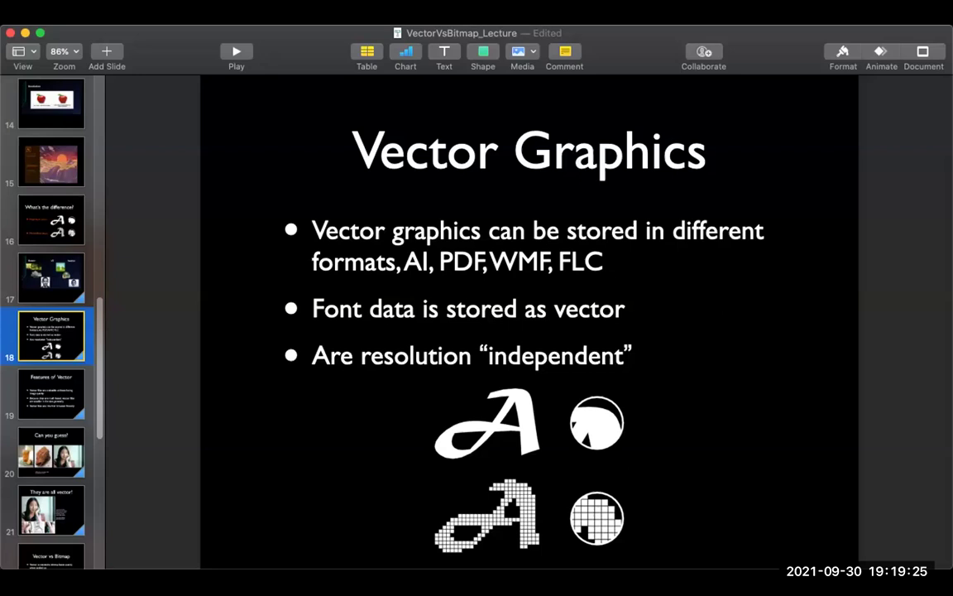
Step: Go to slide 19, 'Features of Vector', with its three bullet points
{"action": "left_click", "coordinate": [51, 393]}
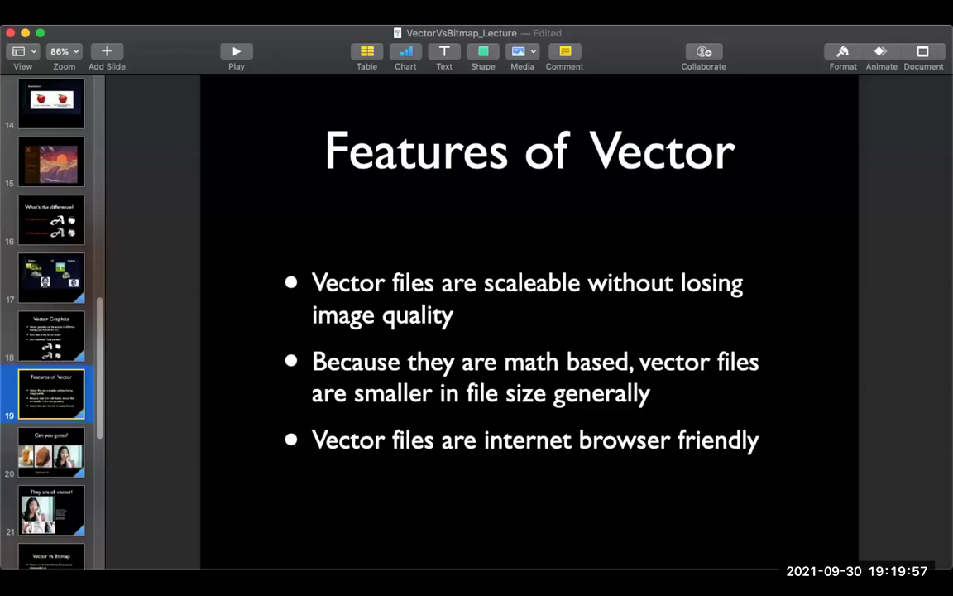
Step: Go to slide 20, 'Can you guess?', showing the iced-tea, glove and portrait images
{"action": "left_click", "coordinate": [51, 451]}
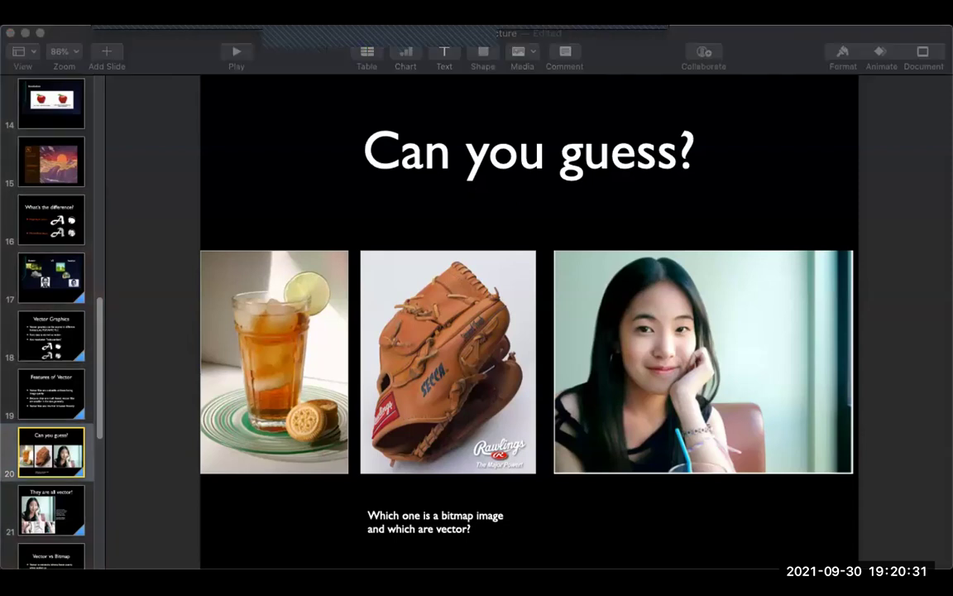
Step: Outline the iced-tea and baseball-glove photos in red, then show slide 21, 'They are all vector!'
{"action": "left_click_drag", "start_coordinate": [199, 248], "coordinate": [350, 474]}
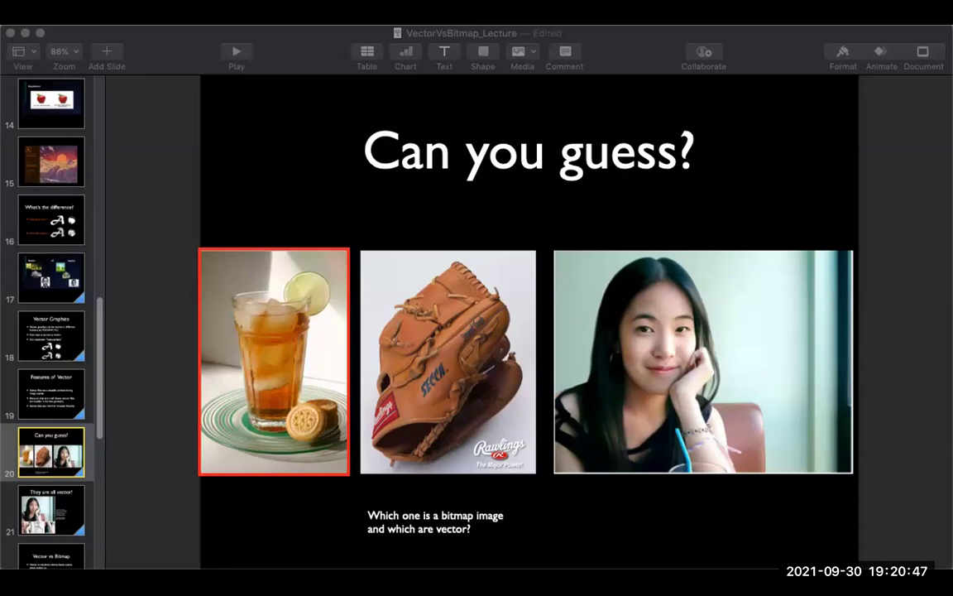
{"action": "mouse_move", "coordinate": [386, 56]}
{"action": "left_mouse_down"}
{"action": "mouse_move", "coordinate": [418, 77]}
{"action": "mouse_move", "coordinate": [952, 172]}
{"action": "left_mouse_up"}
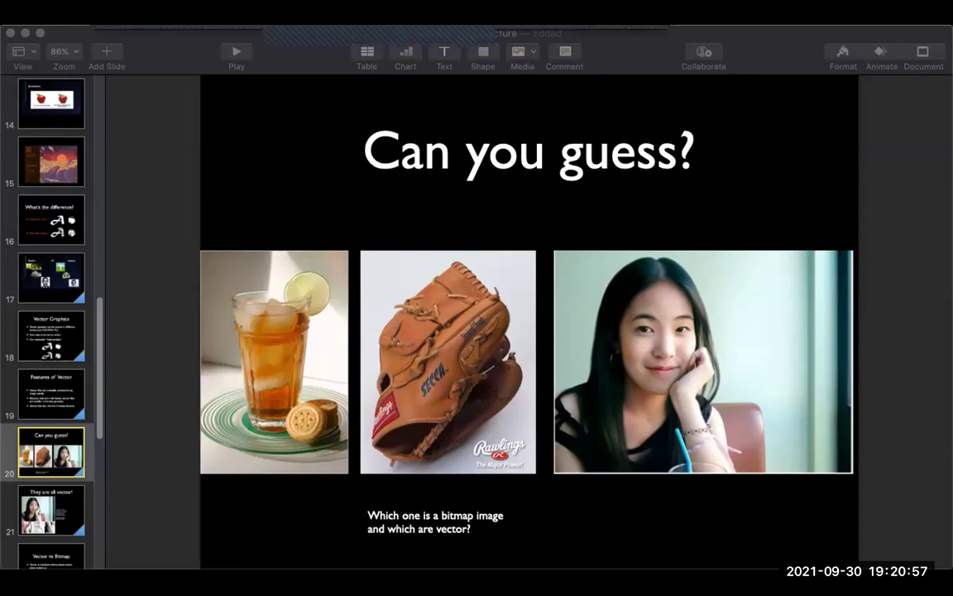
{"action": "mouse_move", "coordinate": [361, 251]}
{"action": "left_mouse_down"}
{"action": "mouse_move", "coordinate": [476, 432]}
{"action": "mouse_move", "coordinate": [538, 475]}
{"action": "left_mouse_up"}
{"action": "left_click", "coordinate": [51, 509]}
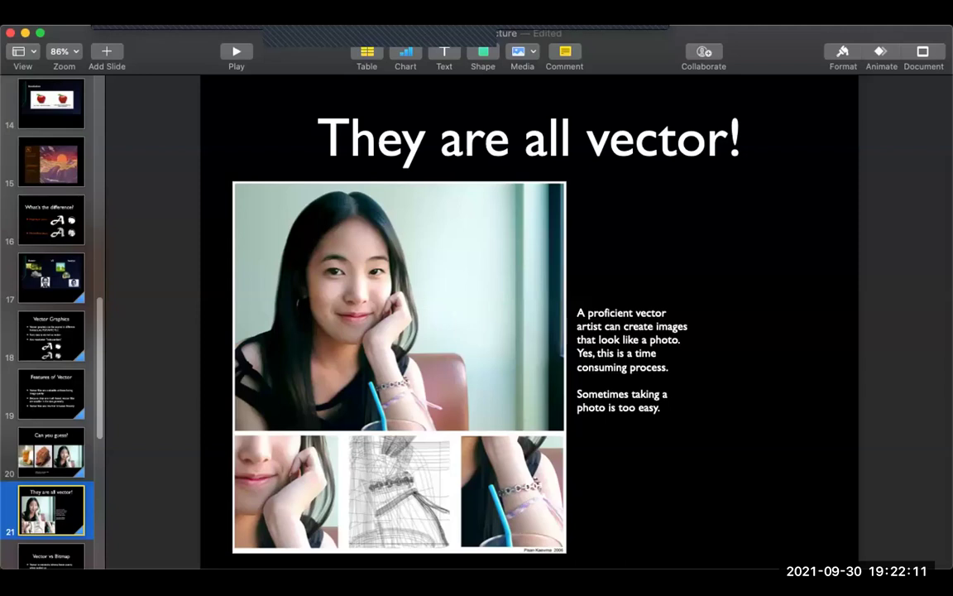
Step: Go to slide 22, 'Vector vs Bitmap', comparing scalability, photos and fonts
{"action": "scroll", "coordinate": [50, 322], "scroll_direction": "down", "scroll_amount": 5}
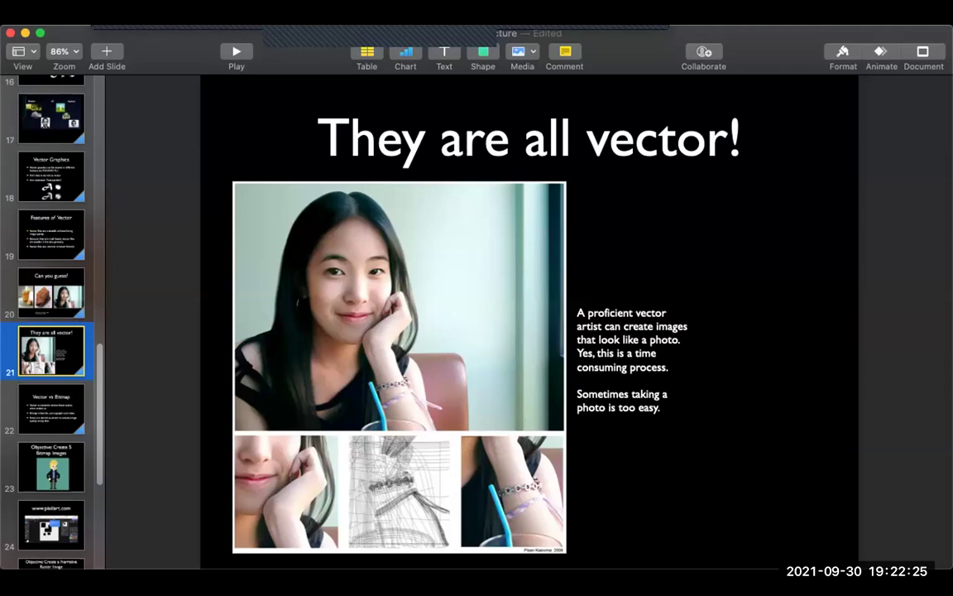
{"action": "left_click", "coordinate": [51, 408]}
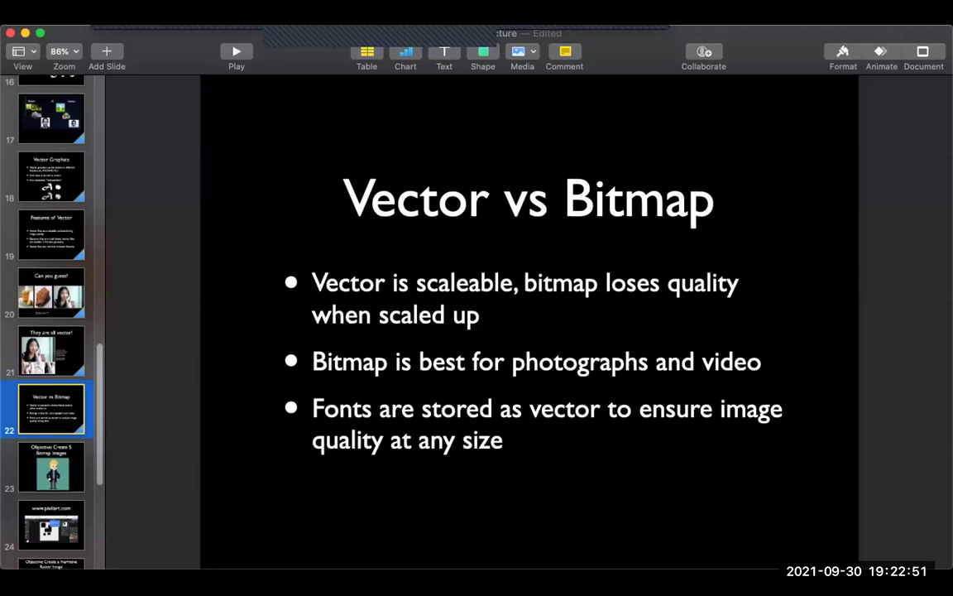
{"action": "scroll", "coordinate": [52, 323], "scroll_direction": "down", "scroll_amount": 3}
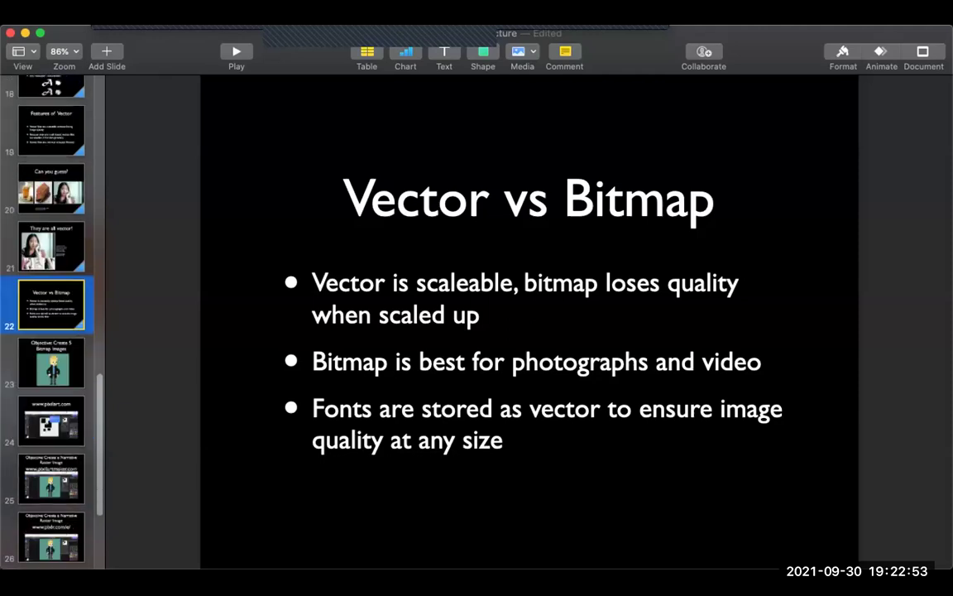
{"action": "scroll", "coordinate": [51, 322], "scroll_direction": "down", "scroll_amount": 4}
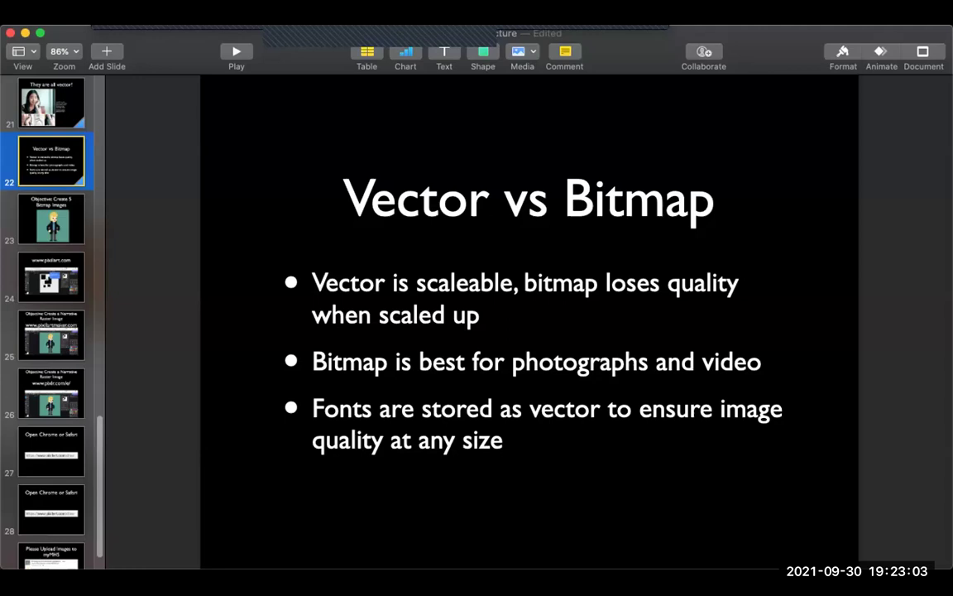
{"action": "left_click", "coordinate": [52, 275]}
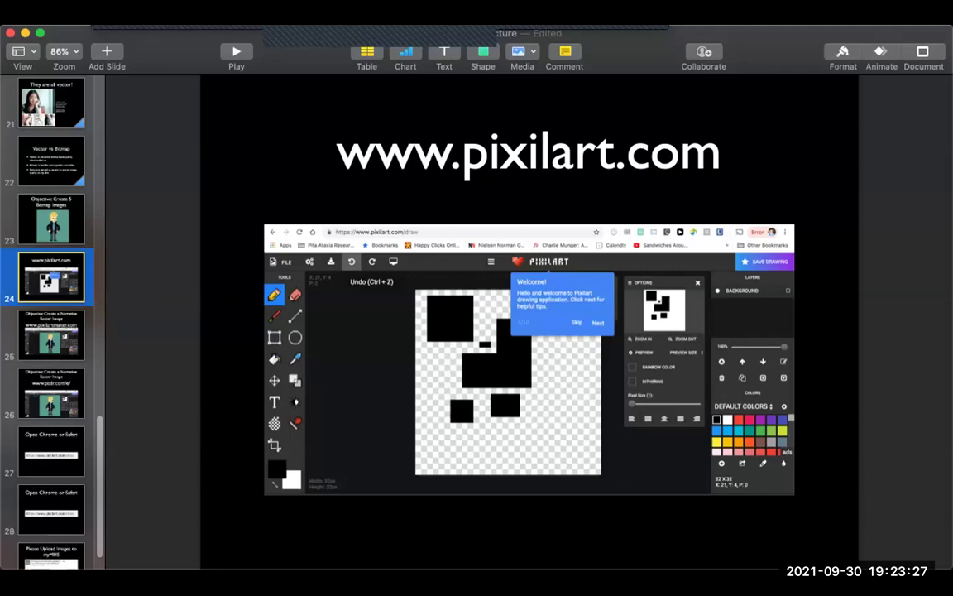
Step: Go back to slide 23, 'Create 5 Bitmap Images'
{"action": "left_click", "coordinate": [51, 218]}
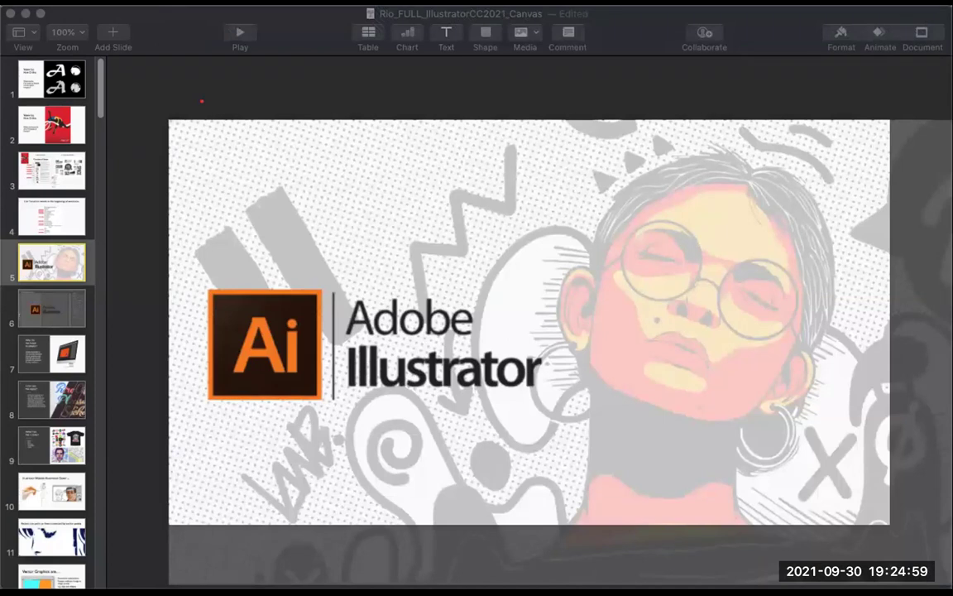
Step: Switch to the Rio Illustrator deck and navigate to slide 37, the Paint Brush vs Blob Brush Faces Exercise
{"action": "key", "text": "super+Tab"}
{"action": "scroll", "coordinate": [51, 323], "scroll_direction": "down", "scroll_amount": 10}
{"action": "scroll", "coordinate": [52, 323], "scroll_direction": "down", "scroll_amount": 15}
{"action": "scroll", "coordinate": [51, 323], "scroll_direction": "up", "scroll_amount": 3}
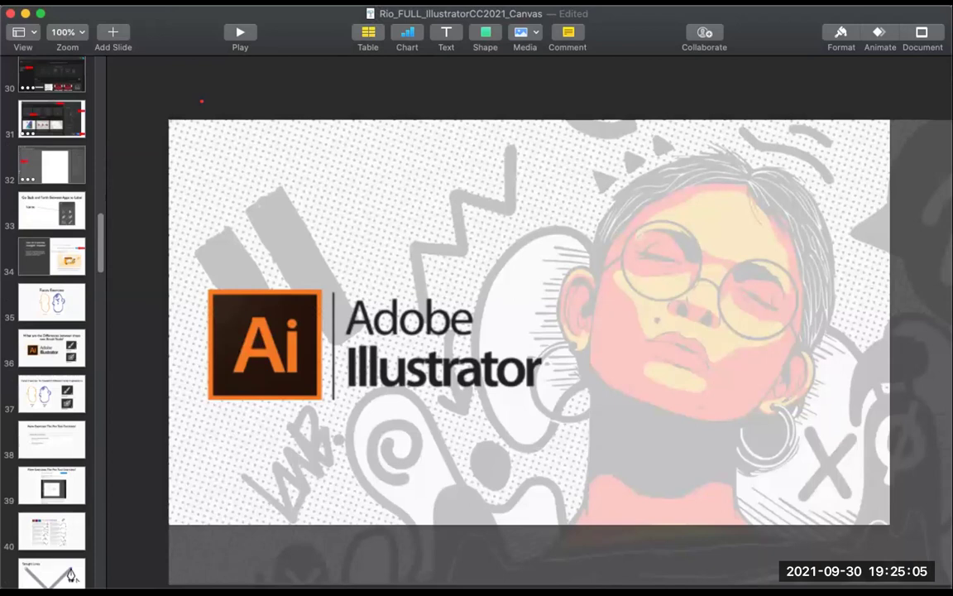
{"action": "left_click", "coordinate": [52, 302]}
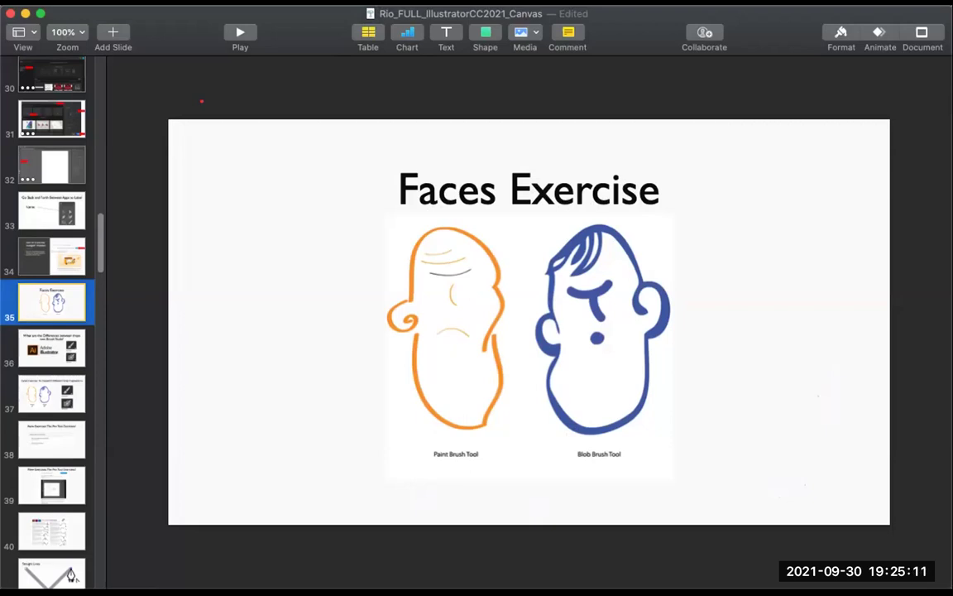
{"action": "key", "text": "Down"}
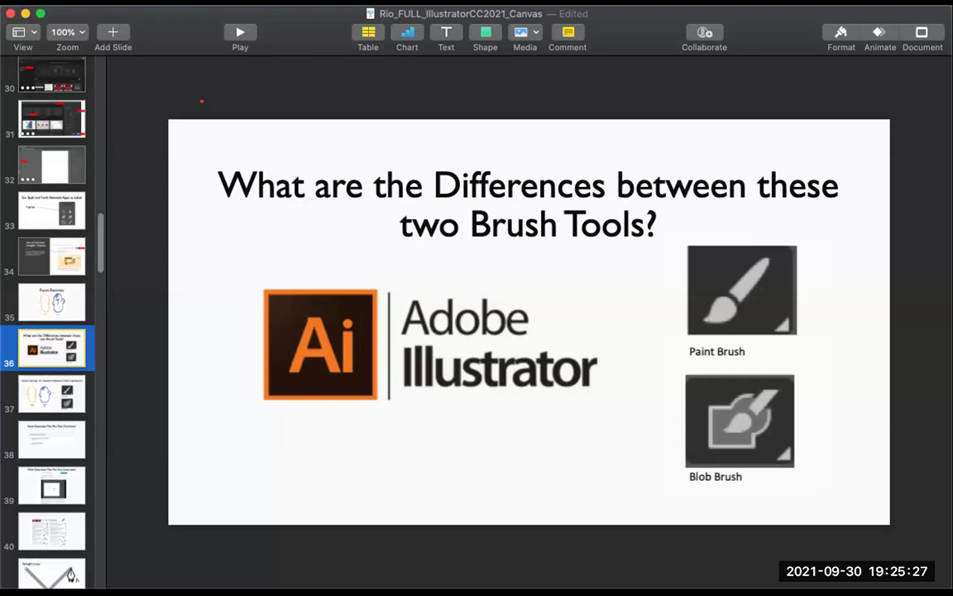
{"action": "left_click", "coordinate": [51, 393]}
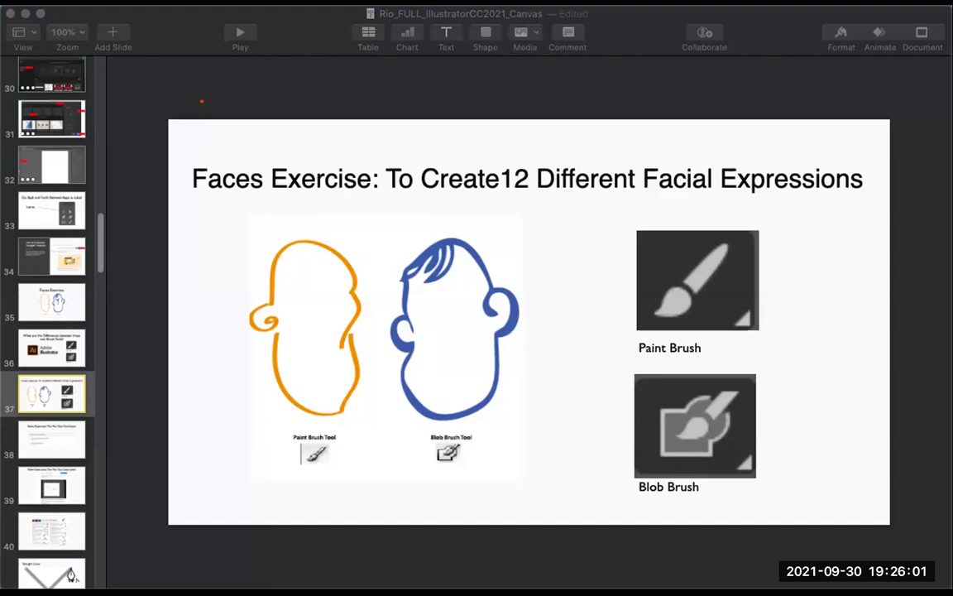
Step: Draw arrows linking Paint Brush and Blob Brush to their faces, clear them, and show slide 38
{"action": "mouse_move", "coordinate": [651, 277]}
{"action": "left_mouse_down"}
{"action": "mouse_move", "coordinate": [311, 226]}
{"action": "mouse_move", "coordinate": [305, 301]}
{"action": "mouse_move", "coordinate": [348, 261]}
{"action": "left_mouse_up"}
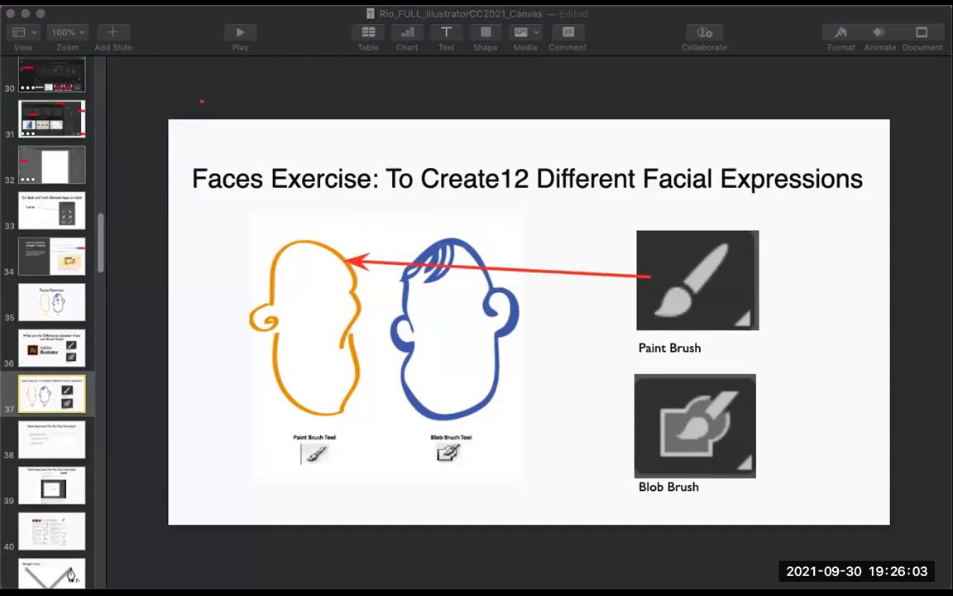
{"action": "left_click_drag", "start_coordinate": [675, 461], "coordinate": [490, 401]}
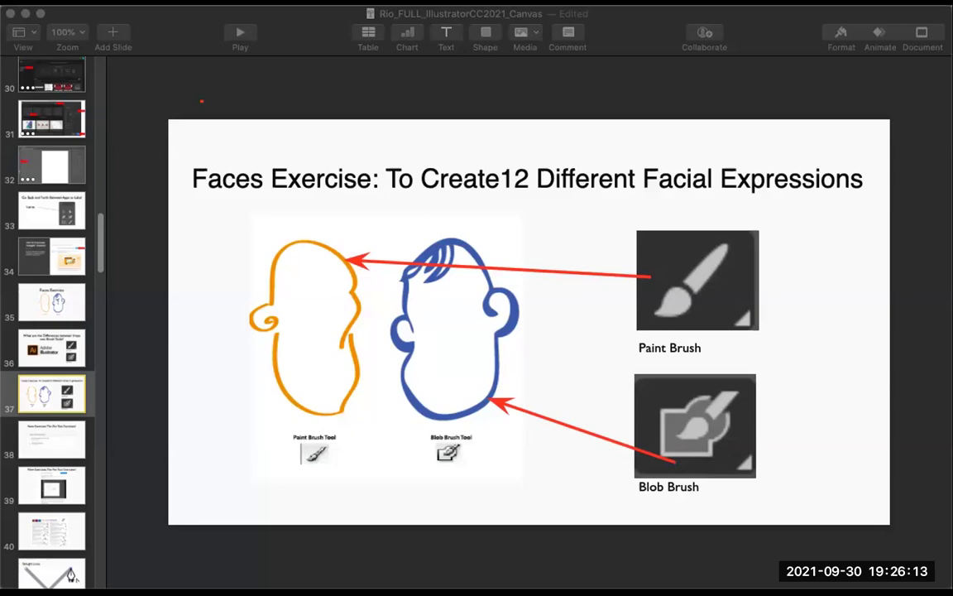
{"action": "key", "text": "Escape"}
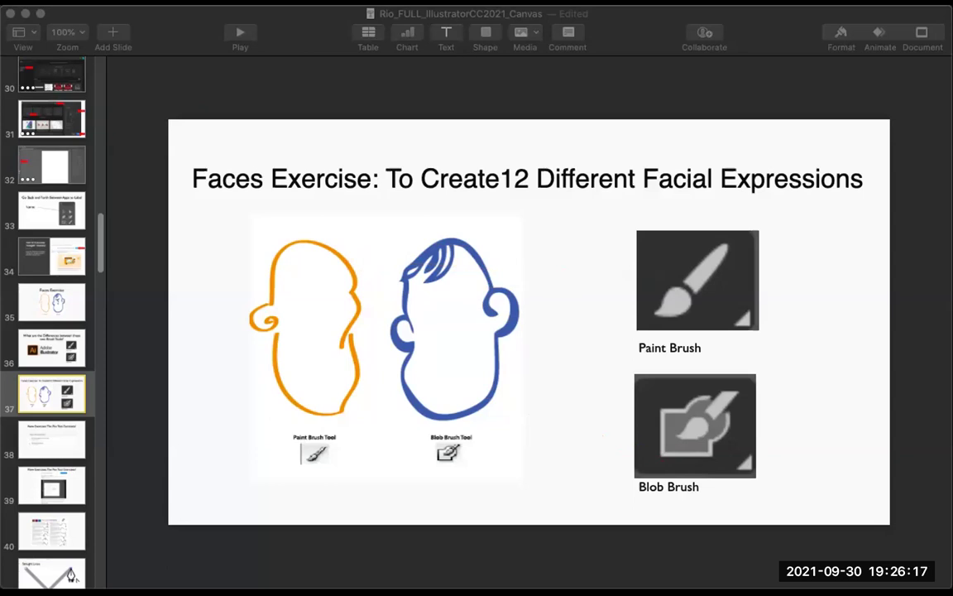
{"action": "left_click", "coordinate": [52, 438]}
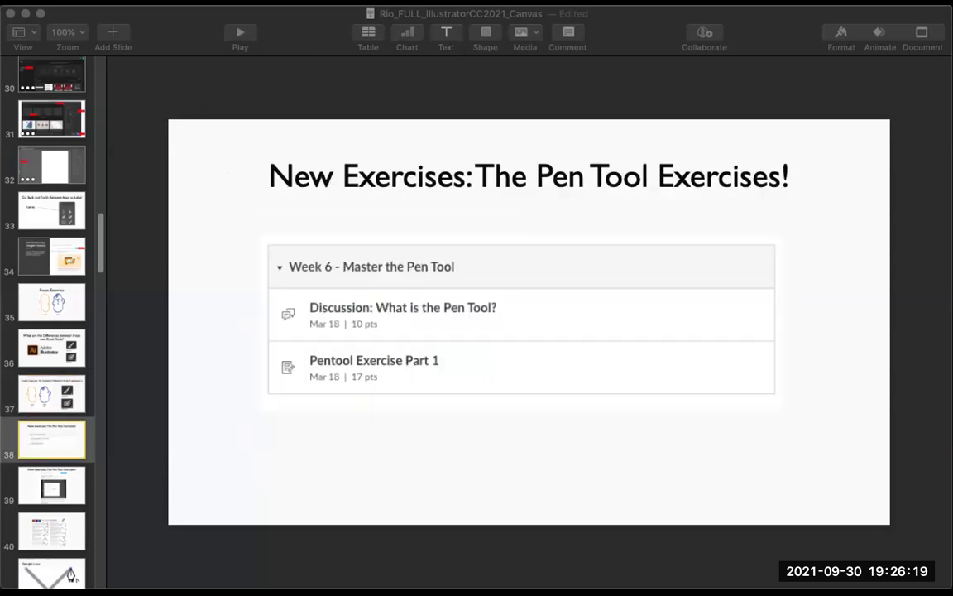
{"action": "key", "text": "super+Tab"}
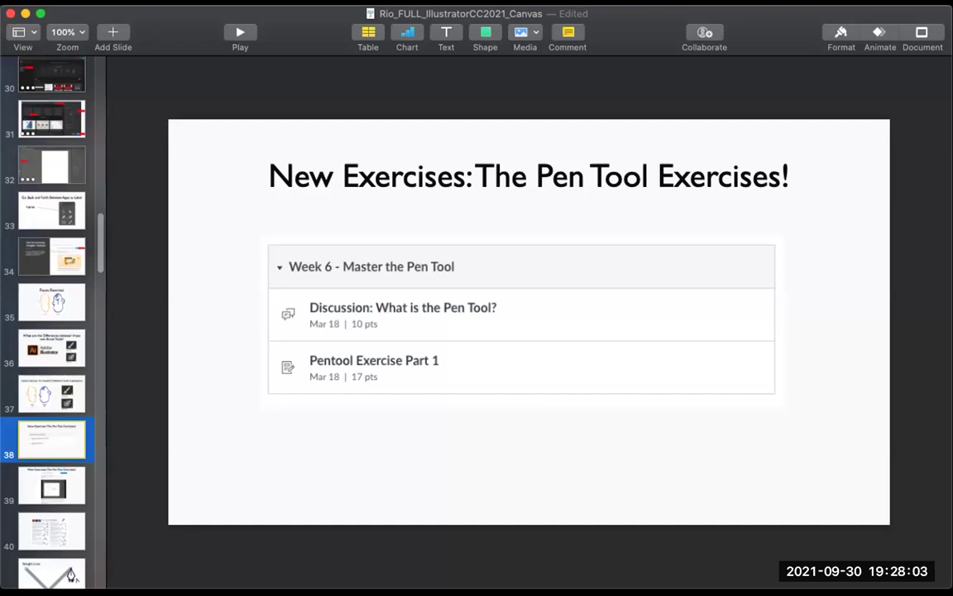
Step: Return to slide 37, the Faces Exercise slide about creating 12 facial expressions
{"action": "key", "text": "Up"}
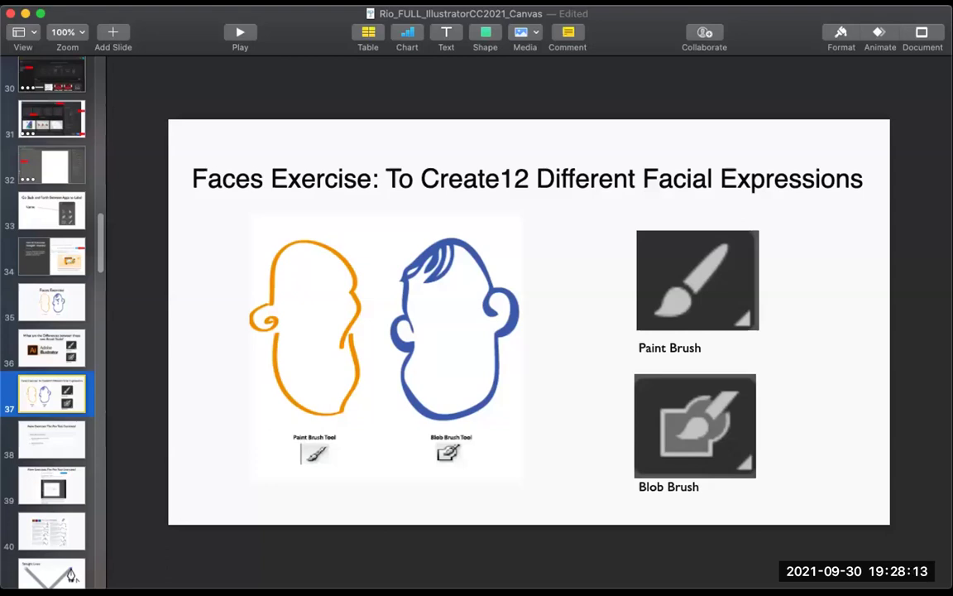
{"action": "left_click", "coordinate": [831, 514]}
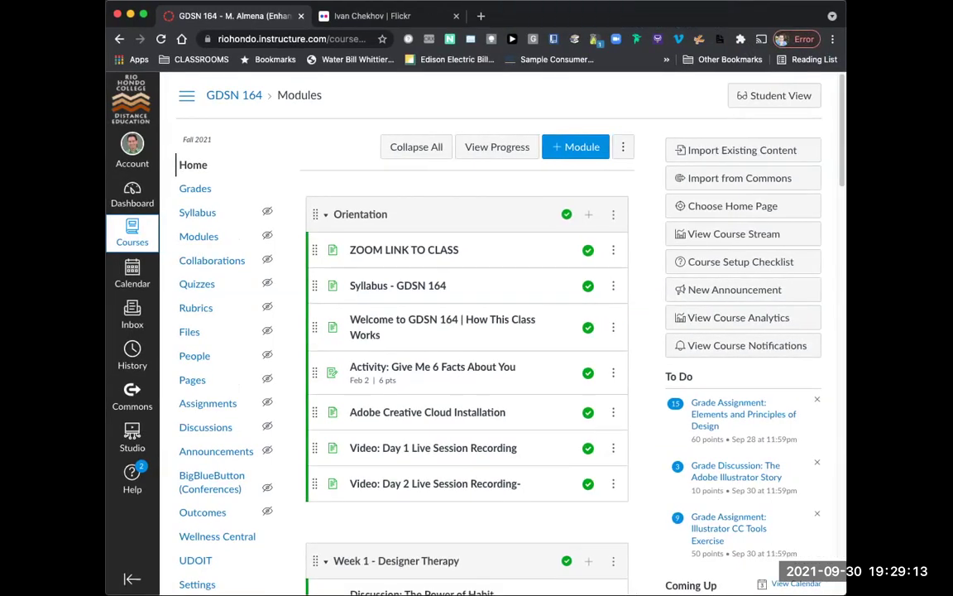
Step: Preview the course in Student View and check the four items listed under Week 5
{"action": "left_click", "coordinate": [774, 95]}
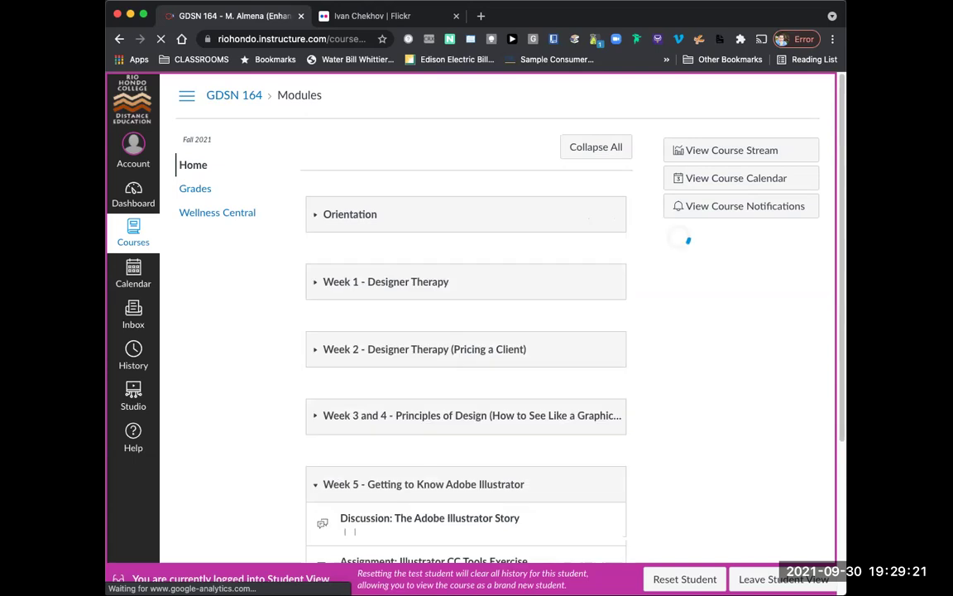
{"action": "scroll", "coordinate": [466, 331], "scroll_direction": "down", "scroll_amount": 2}
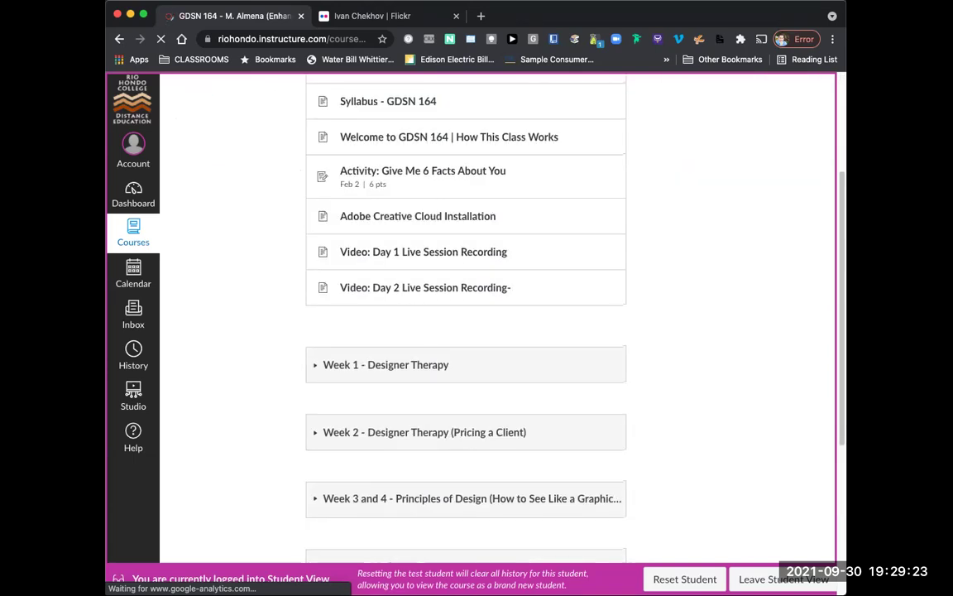
{"action": "scroll", "coordinate": [466, 331], "scroll_direction": "down", "scroll_amount": 4}
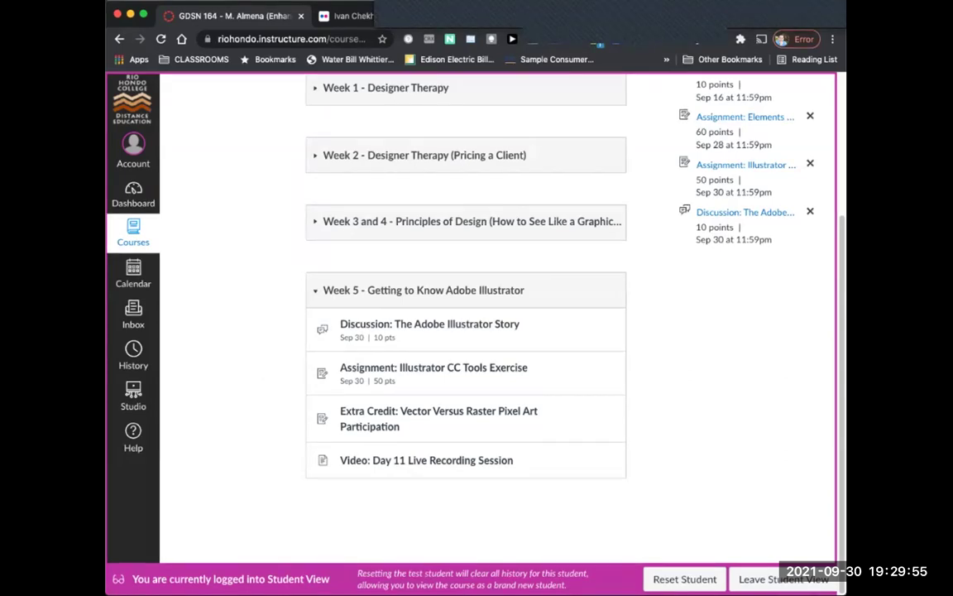
{"action": "scroll", "coordinate": [476, 331], "scroll_direction": "up", "scroll_amount": 2}
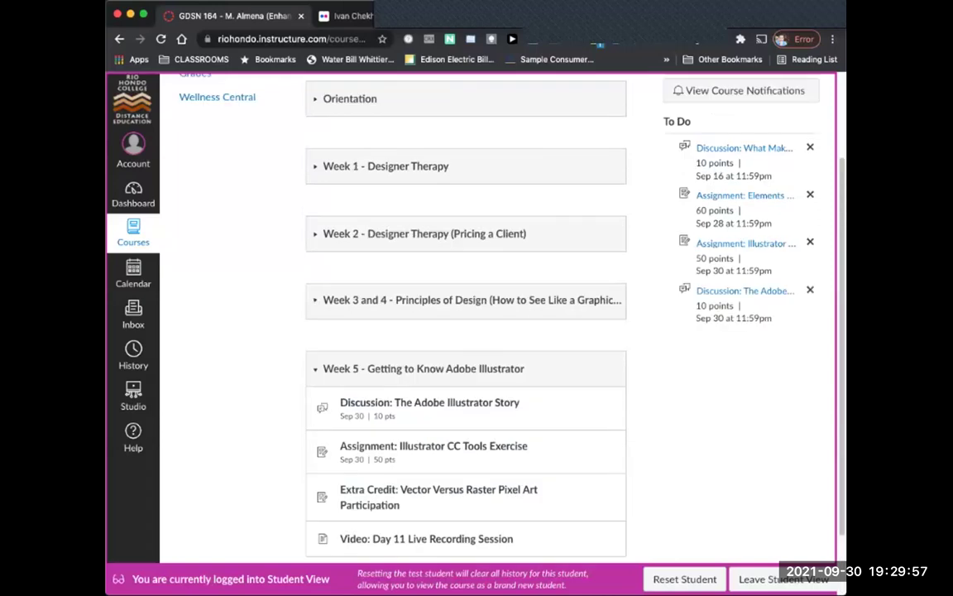
{"action": "scroll", "coordinate": [476, 331], "scroll_direction": "up", "scroll_amount": 3}
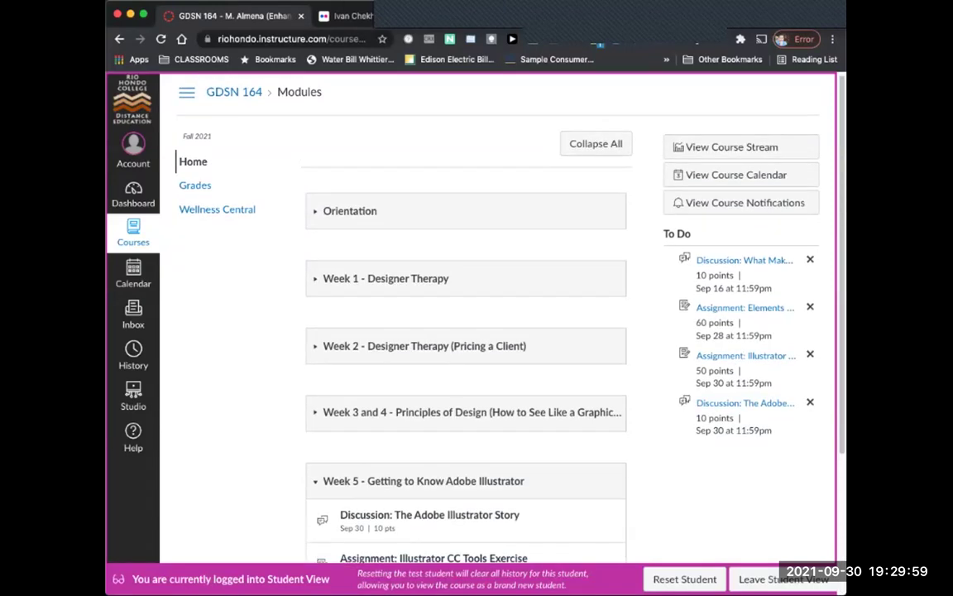
Step: Leave Student View and scroll down to the Week 5 module
{"action": "scroll", "coordinate": [782, 579], "scroll_direction": "down", "scroll_amount": 4}
{"action": "left_click", "coordinate": [438, 411]}
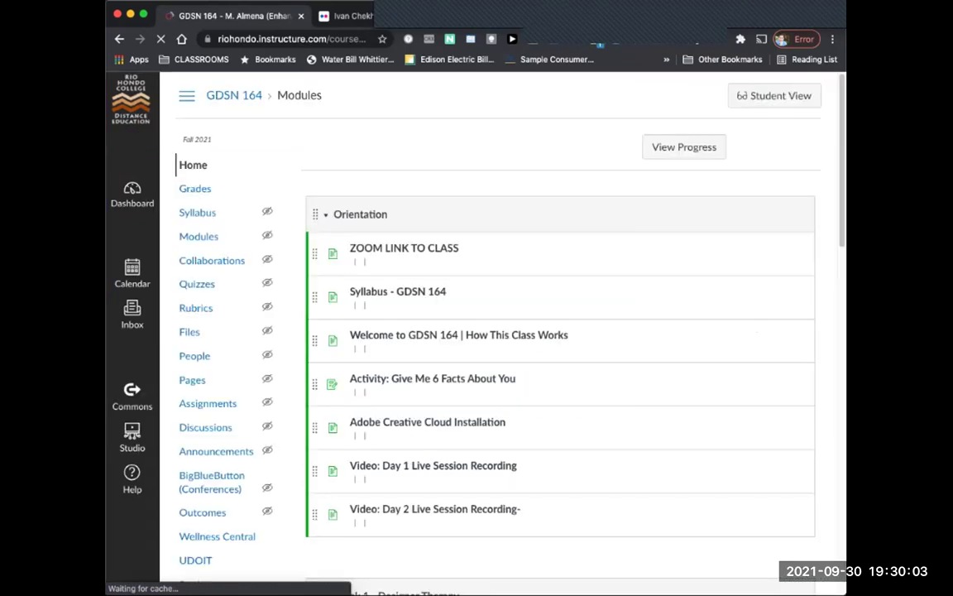
{"action": "scroll", "coordinate": [563, 356], "scroll_direction": "down", "scroll_amount": 15}
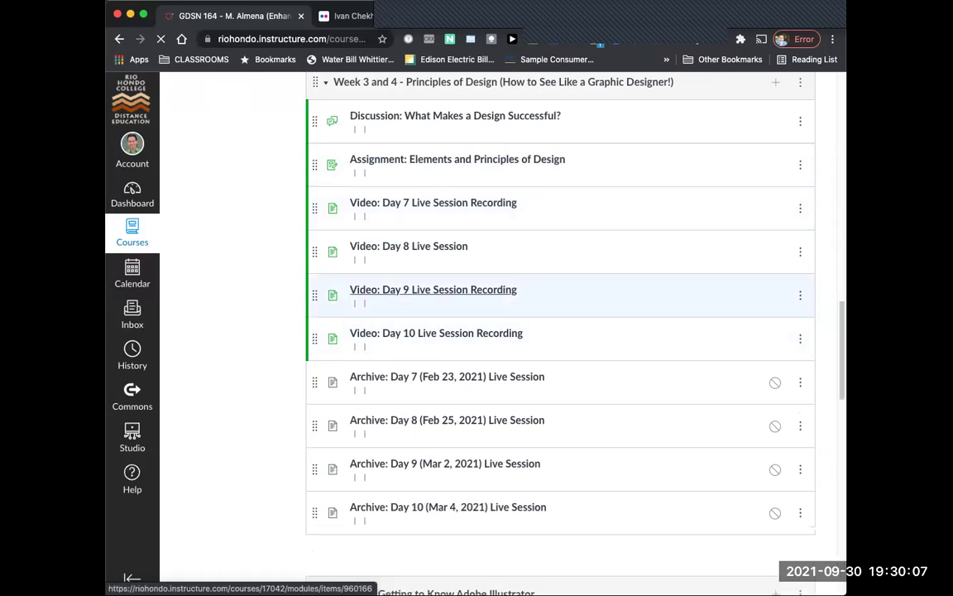
{"action": "scroll", "coordinate": [563, 452], "scroll_direction": "up", "scroll_amount": 2}
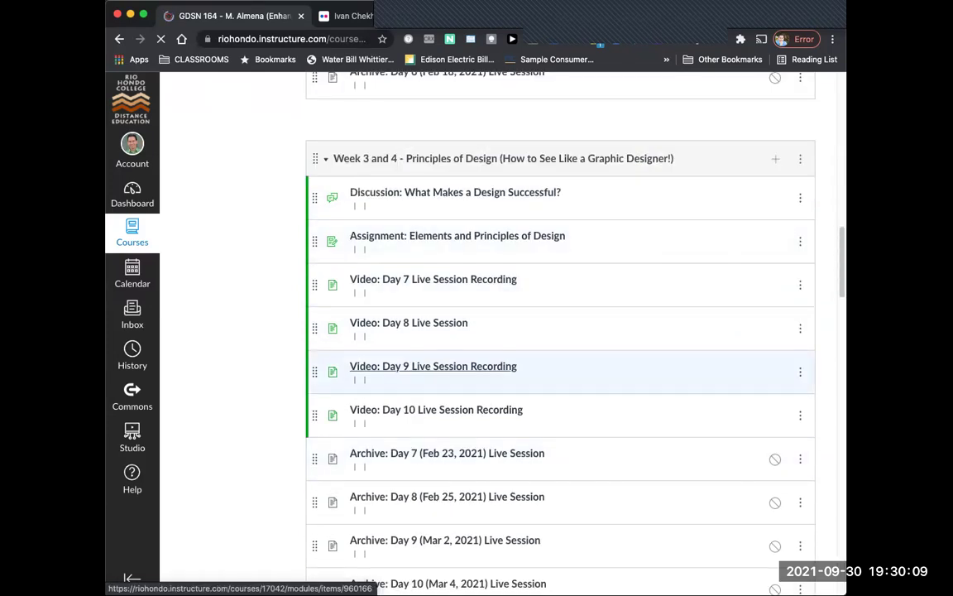
{"action": "scroll", "coordinate": [430, 360], "scroll_direction": "down", "scroll_amount": 1}
{"action": "scroll", "coordinate": [463, 446], "scroll_direction": "down", "scroll_amount": 4}
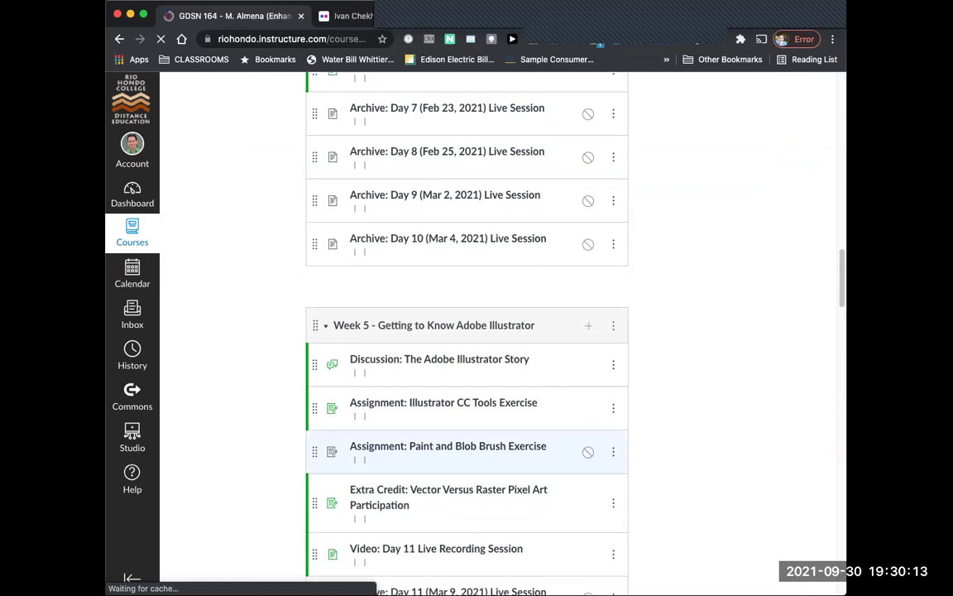
{"action": "scroll", "coordinate": [463, 446], "scroll_direction": "down", "scroll_amount": 1}
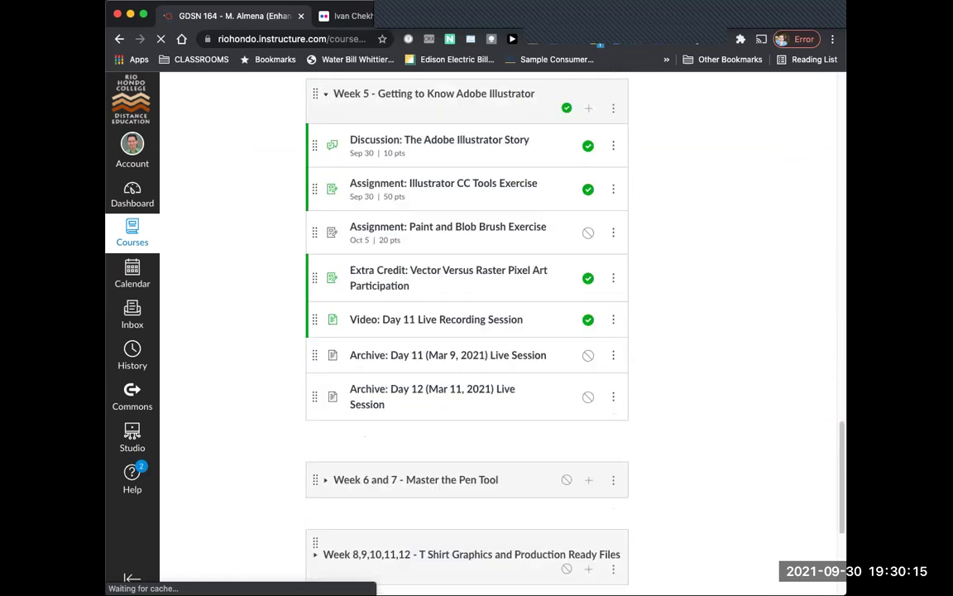
Step: Unpublish the Extra Credit participation item and publish the Paint and Blob Brush Exercise assignment
{"action": "left_click", "coordinate": [588, 278]}
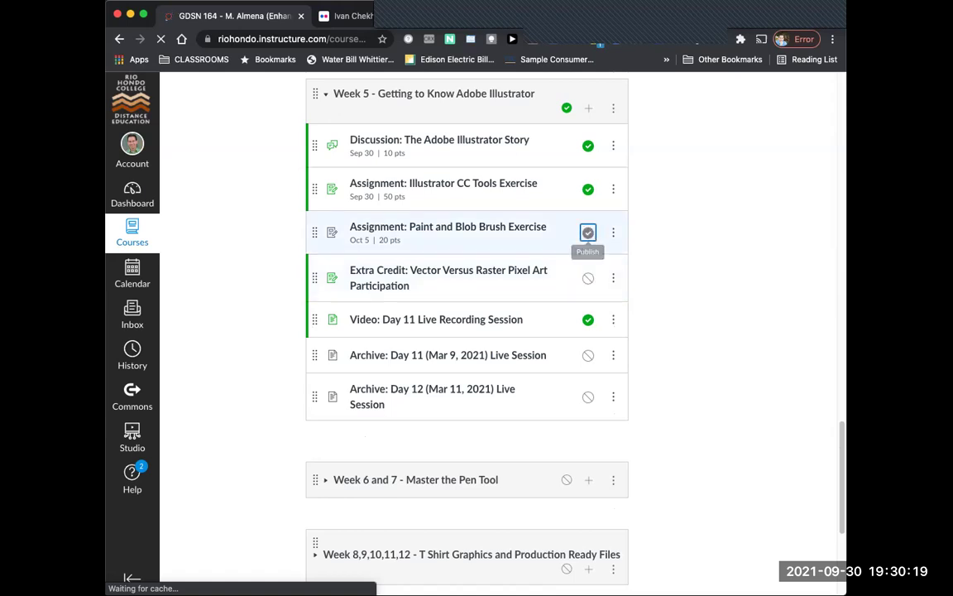
{"action": "left_click", "coordinate": [587, 233]}
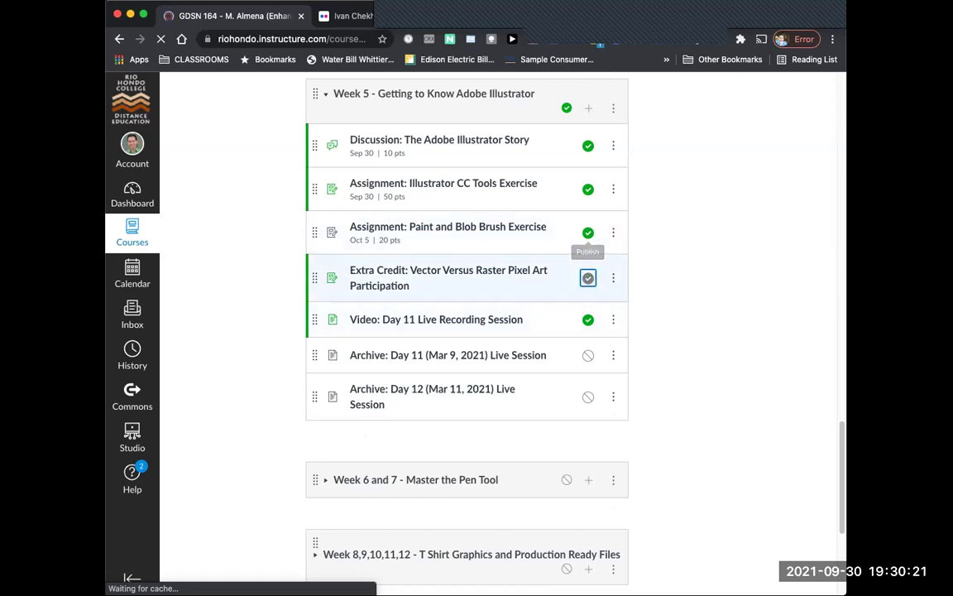
{"action": "scroll", "coordinate": [447, 232], "scroll_direction": "up", "scroll_amount": 15}
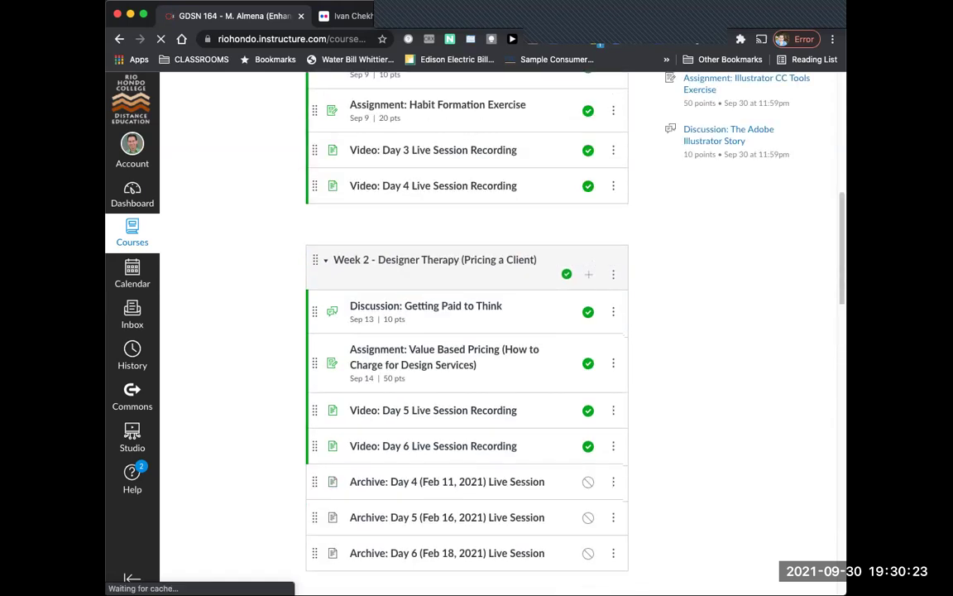
{"action": "scroll", "coordinate": [467, 331], "scroll_direction": "up", "scroll_amount": 8}
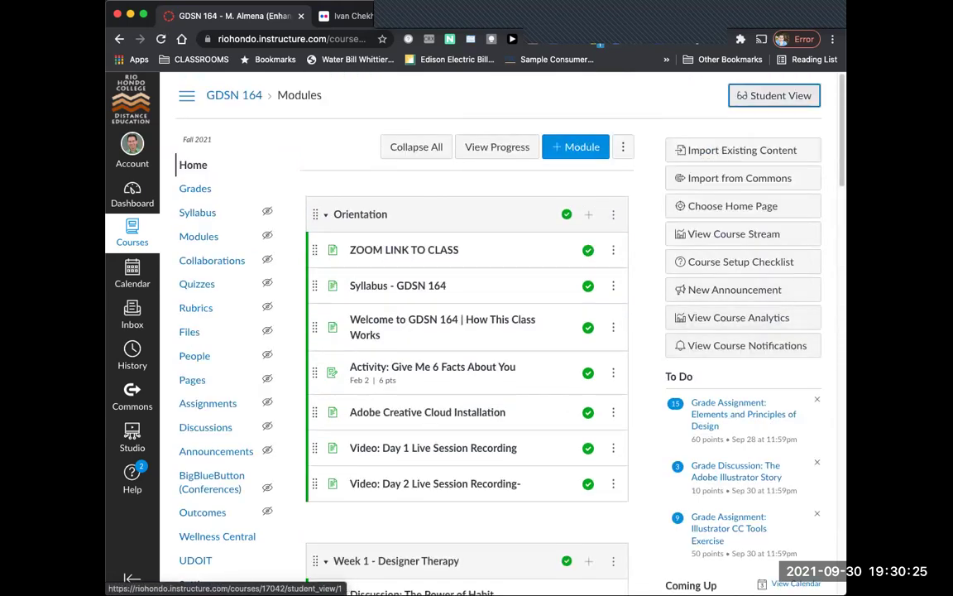
Step: Re-enter Student View and confirm Week 5 lists Paint and Blob Brush Exercise (Oct 5, 20 pts)
{"action": "left_click", "coordinate": [774, 95]}
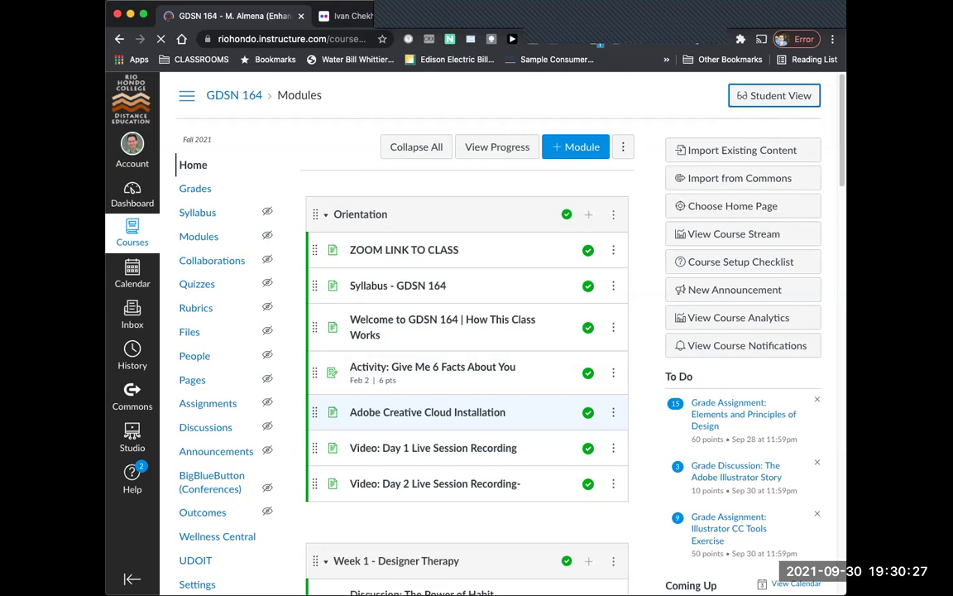
{"action": "scroll", "coordinate": [468, 331], "scroll_direction": "down", "scroll_amount": 6}
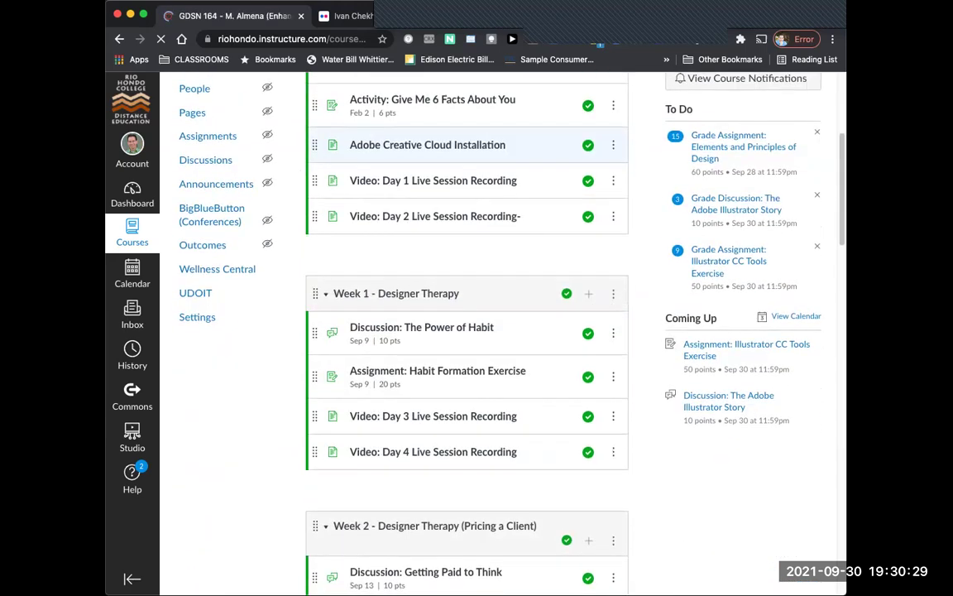
{"action": "scroll", "coordinate": [468, 331], "scroll_direction": "down", "scroll_amount": 10}
{"action": "scroll", "coordinate": [468, 331], "scroll_direction": "down", "scroll_amount": 3}
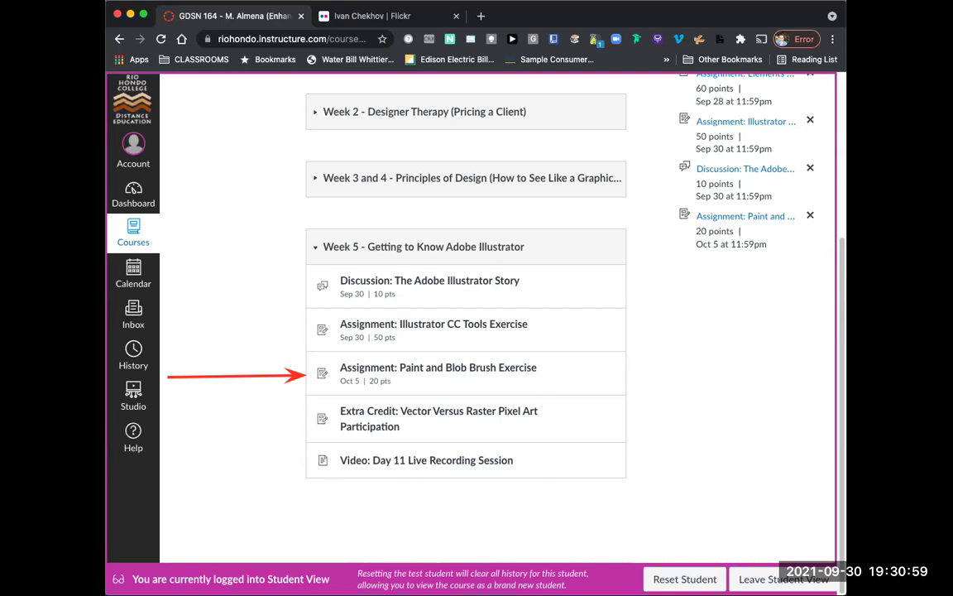
Step: Open the Paint and Blob Brush Exercise assignment and scroll down to its Illustrator file download link
{"action": "left_click", "coordinate": [439, 367]}
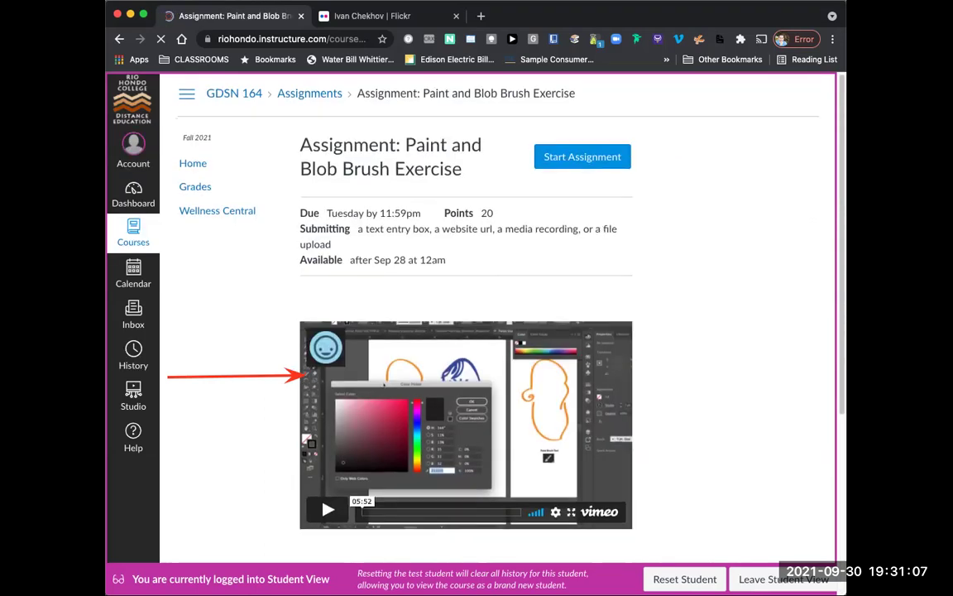
{"action": "scroll", "coordinate": [476, 331], "scroll_direction": "down", "scroll_amount": 3}
{"action": "scroll", "coordinate": [477, 331], "scroll_direction": "up", "scroll_amount": 1}
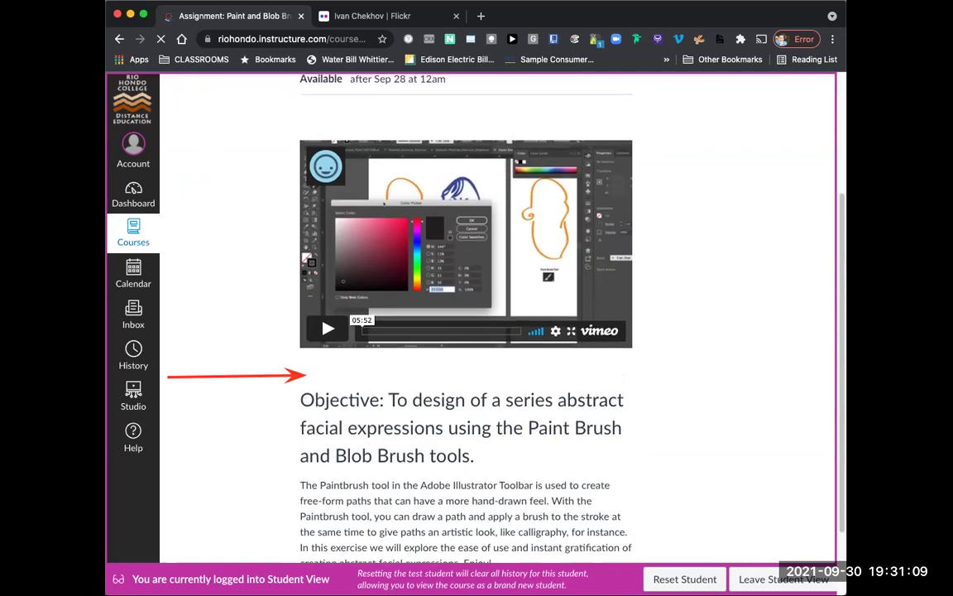
{"action": "scroll", "coordinate": [477, 331], "scroll_direction": "up", "scroll_amount": 1}
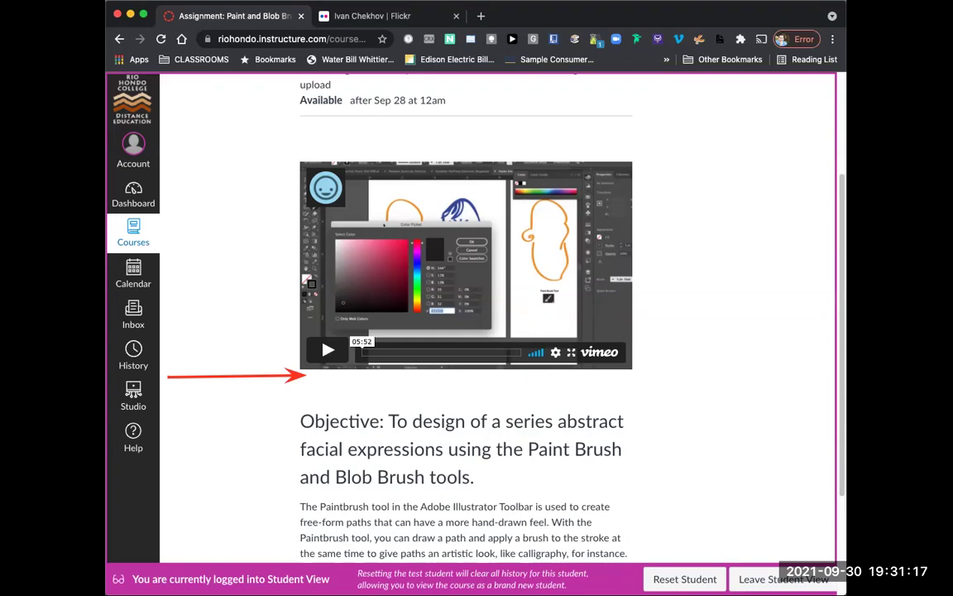
{"action": "scroll", "coordinate": [466, 248], "scroll_direction": "down", "scroll_amount": 3}
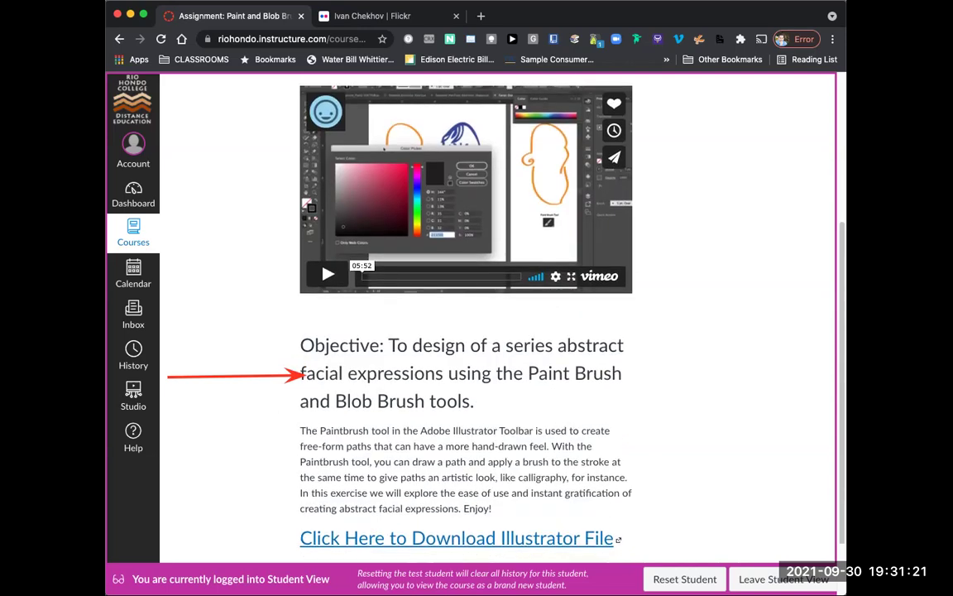
{"action": "scroll", "coordinate": [476, 331], "scroll_direction": "up", "scroll_amount": 1}
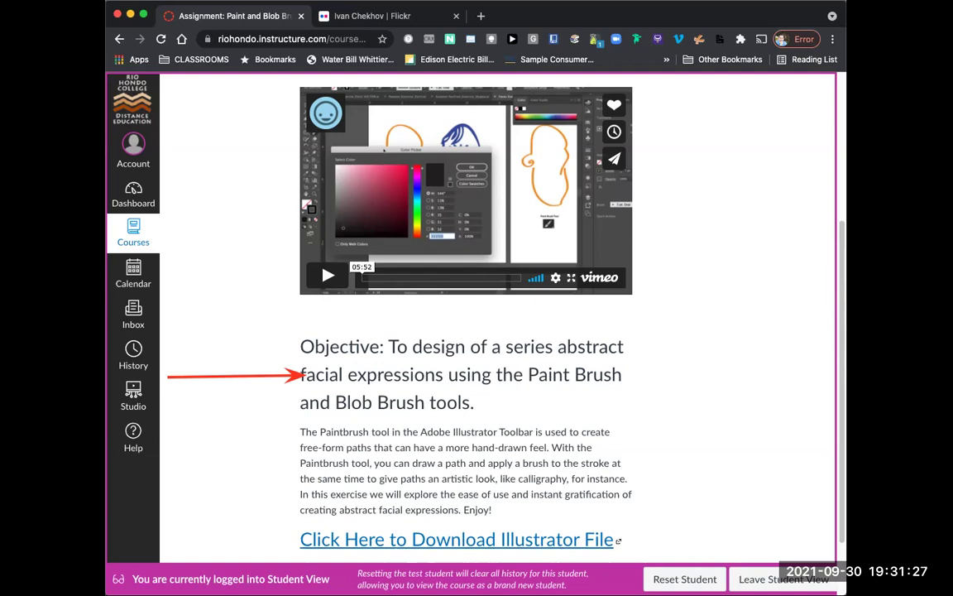
{"action": "scroll", "coordinate": [496, 331], "scroll_direction": "down", "scroll_amount": 1}
{"action": "scroll", "coordinate": [472, 331], "scroll_direction": "down", "scroll_amount": 1}
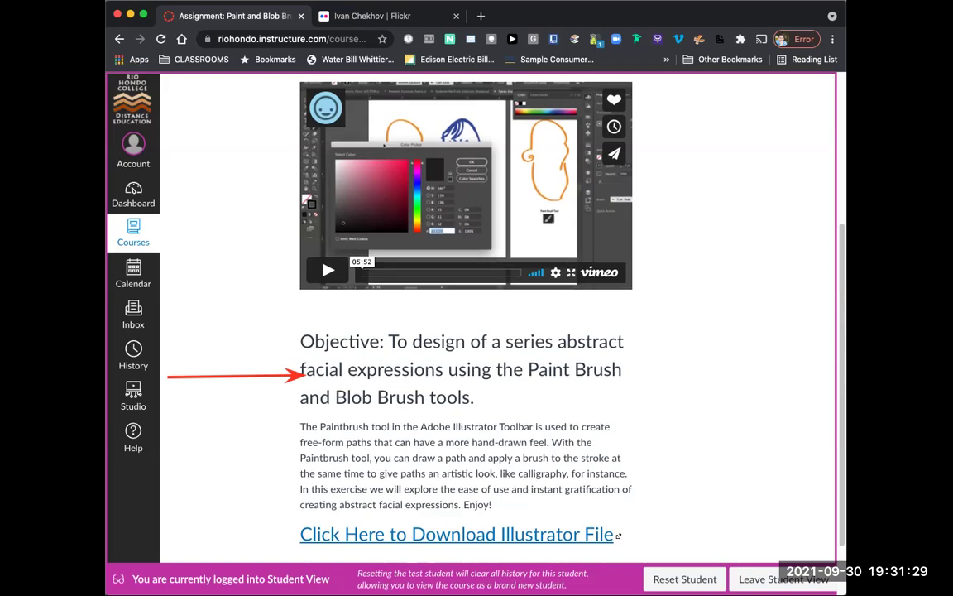
{"action": "scroll", "coordinate": [472, 331], "scroll_direction": "down", "scroll_amount": 3}
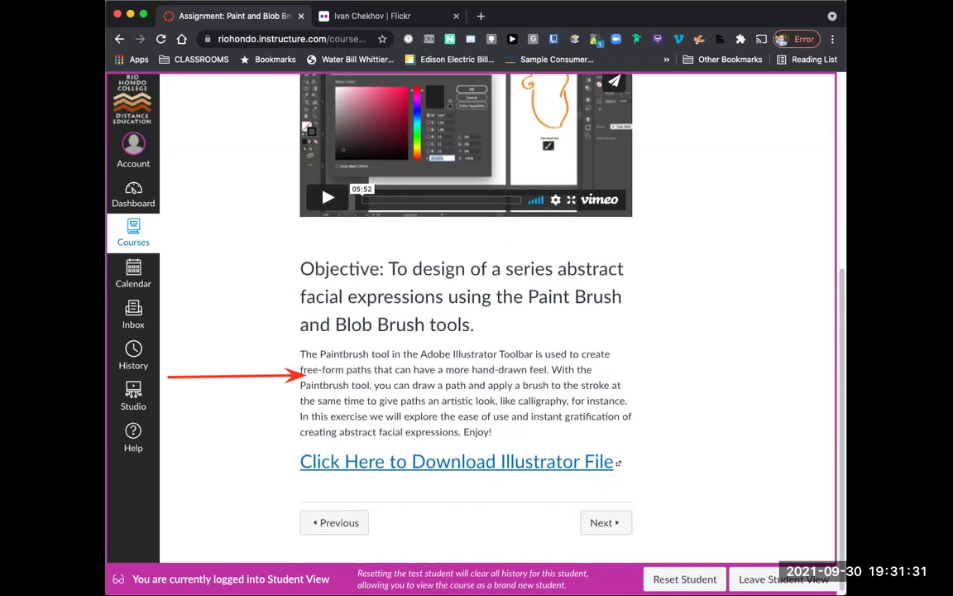
{"action": "scroll", "coordinate": [472, 331], "scroll_direction": "down", "scroll_amount": 1}
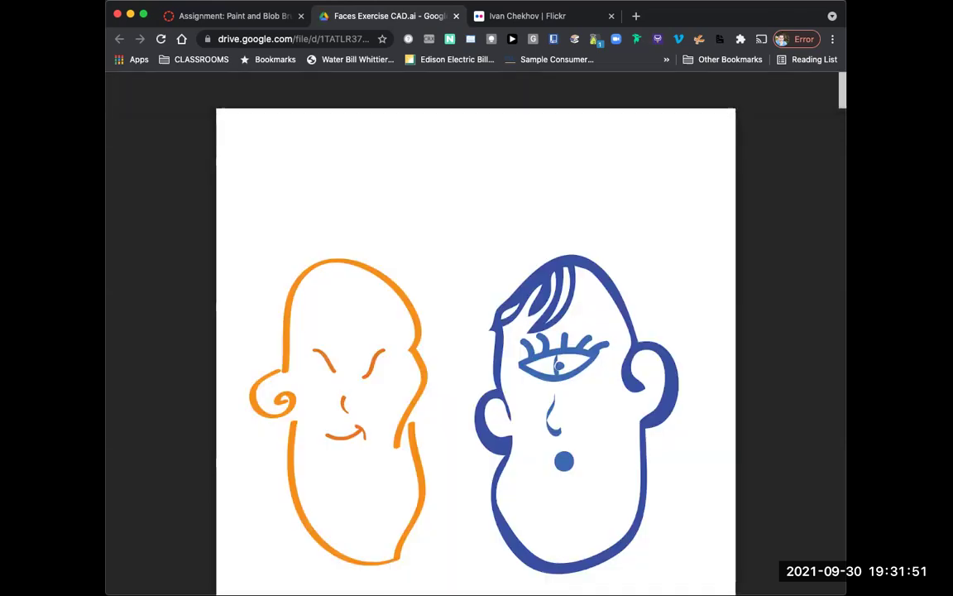
Step: Download Faces Exercise CAD.ai from the Google Drive preview and open the downloaded file
{"action": "scroll", "coordinate": [476, 331], "scroll_direction": "down", "scroll_amount": 5}
{"action": "scroll", "coordinate": [476, 348], "scroll_direction": "down", "scroll_amount": 2}
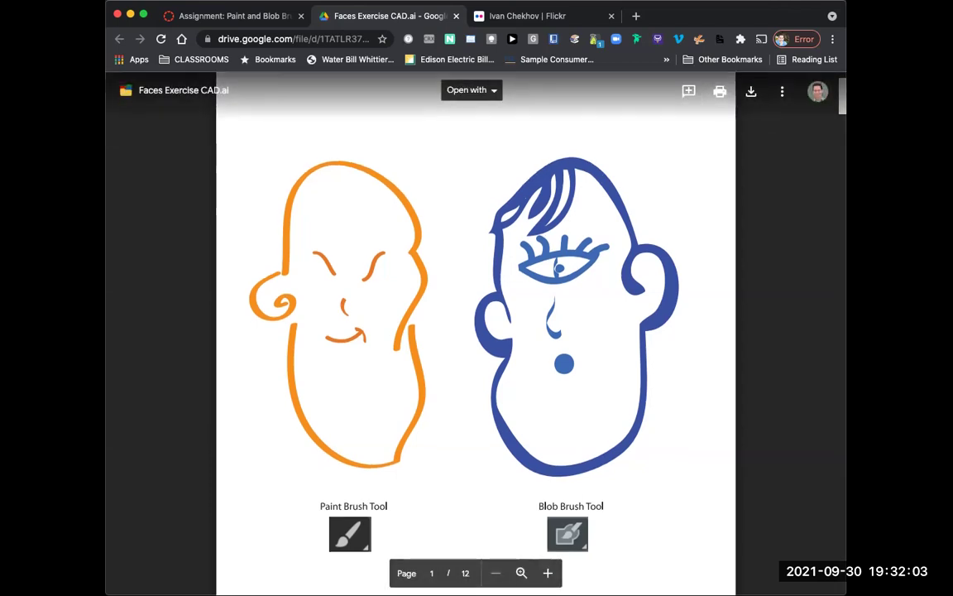
{"action": "scroll", "coordinate": [476, 331], "scroll_direction": "up", "scroll_amount": 1}
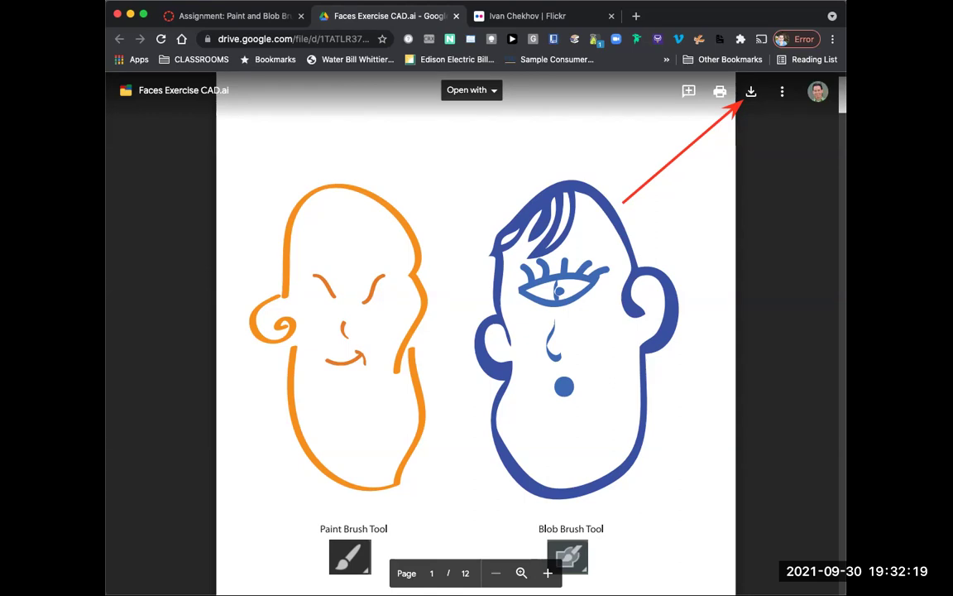
{"action": "left_click", "coordinate": [751, 91]}
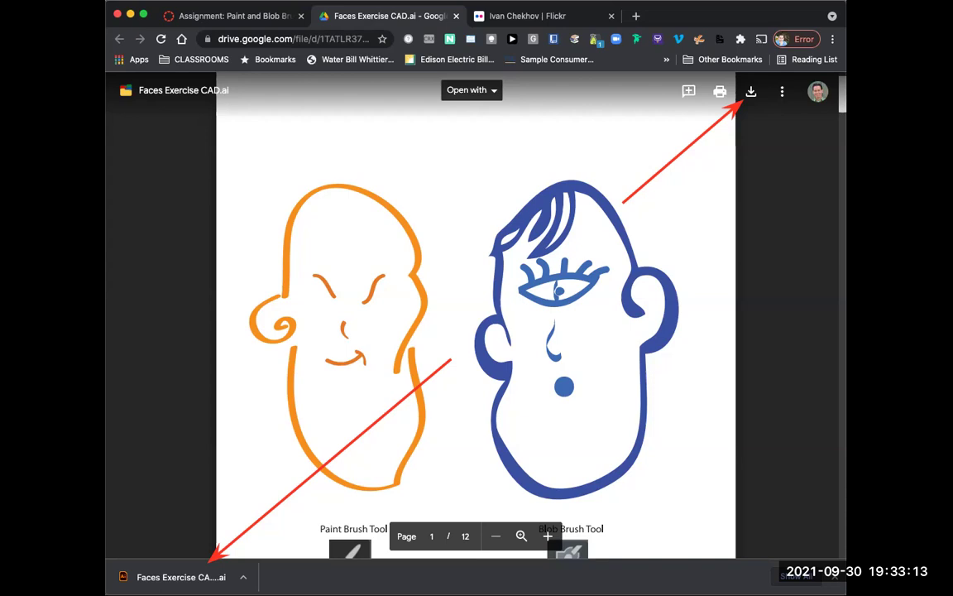
{"action": "left_click", "coordinate": [174, 577]}
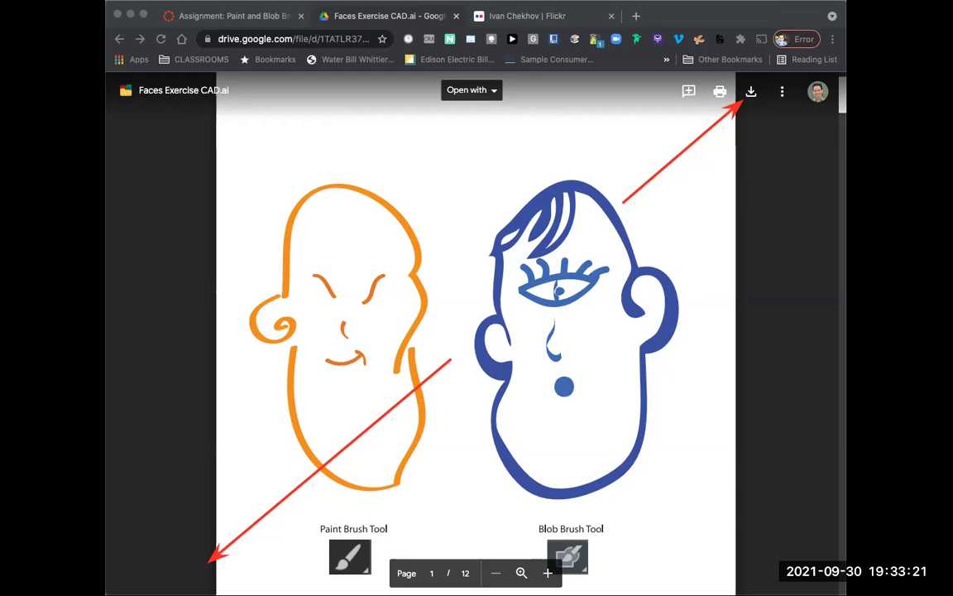
{"action": "key", "text": "super+Tab"}
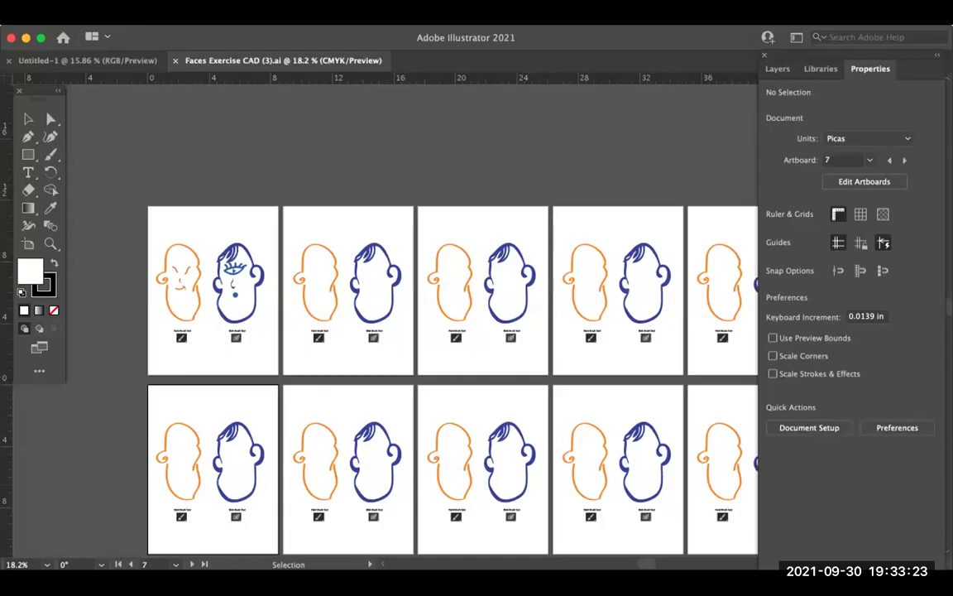
{"action": "key", "text": "Tab"}
{"action": "left_click_drag", "start_coordinate": [444, 58], "coordinate": [691, 96]}
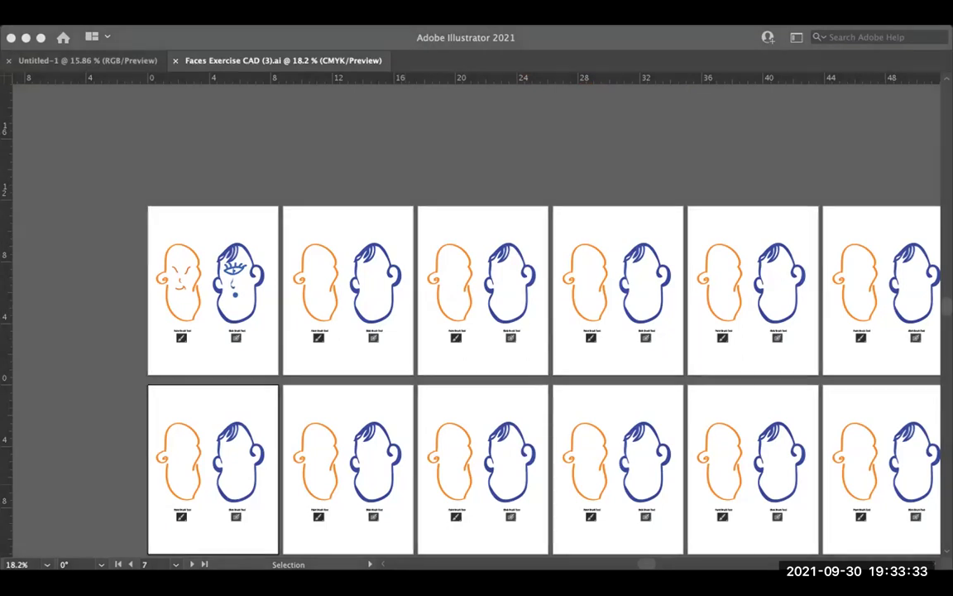
{"action": "key", "text": "Tab"}
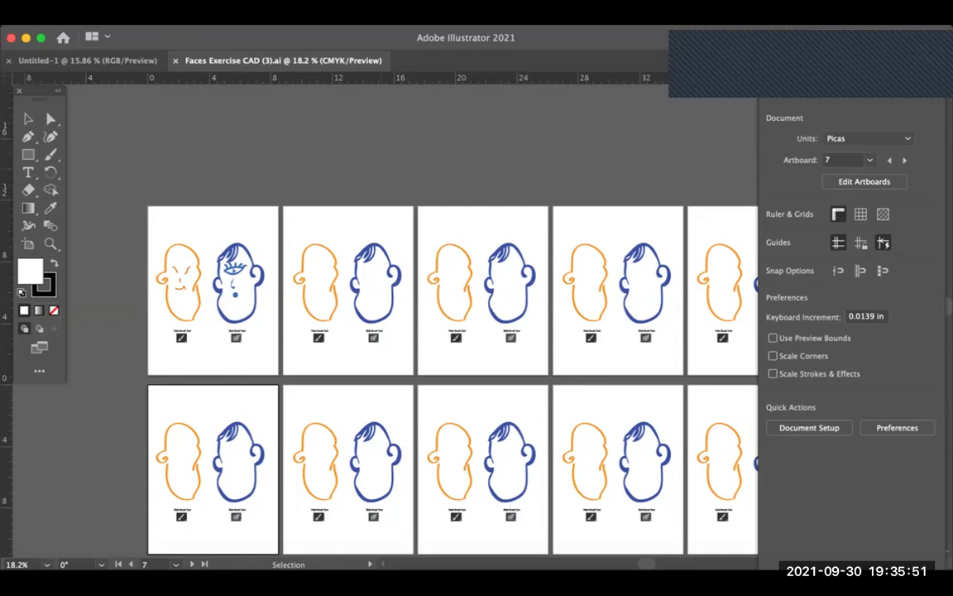
{"action": "key", "text": "space"}
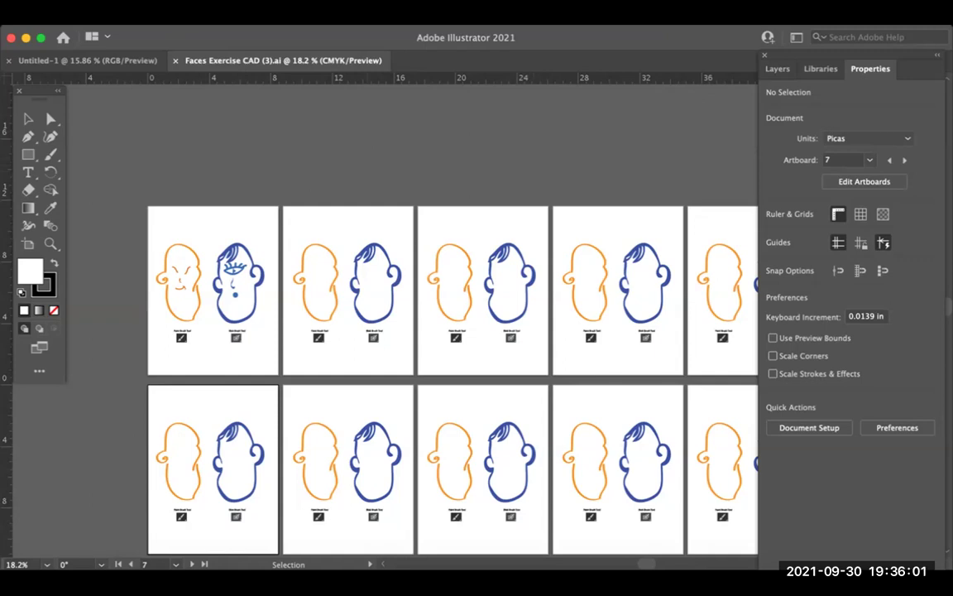
{"action": "key", "text": "space"}
{"action": "scroll", "coordinate": [444, 381], "scroll_direction": "right", "scroll_amount": 2}
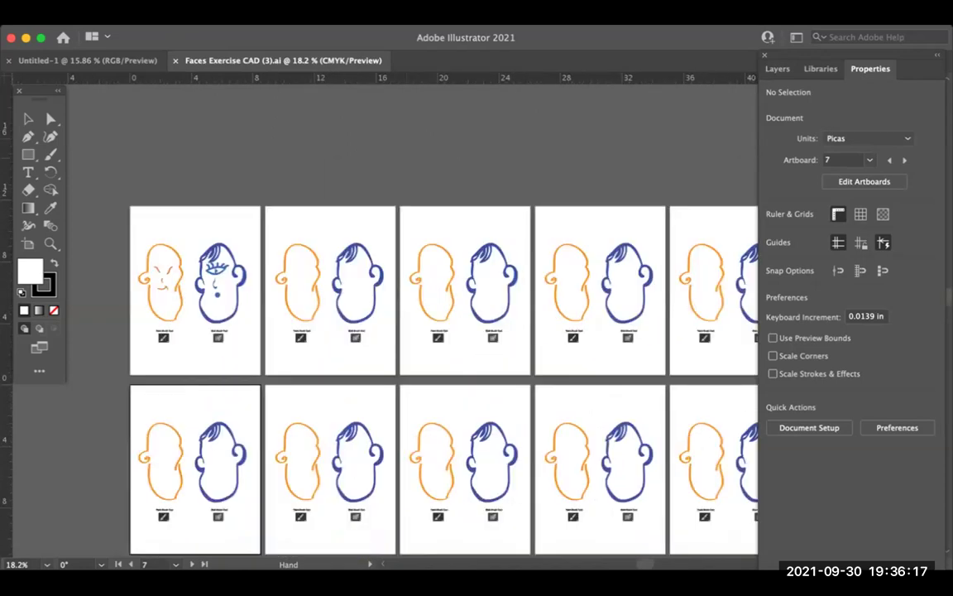
{"action": "scroll", "coordinate": [443, 380], "scroll_direction": "left", "scroll_amount": 6}
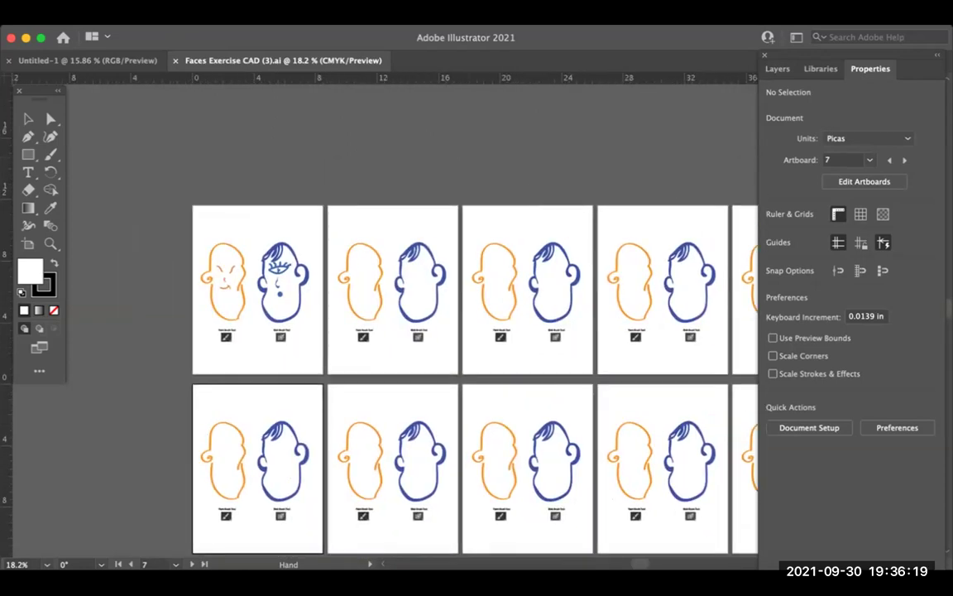
{"action": "scroll", "coordinate": [444, 380], "scroll_direction": "right", "scroll_amount": 8}
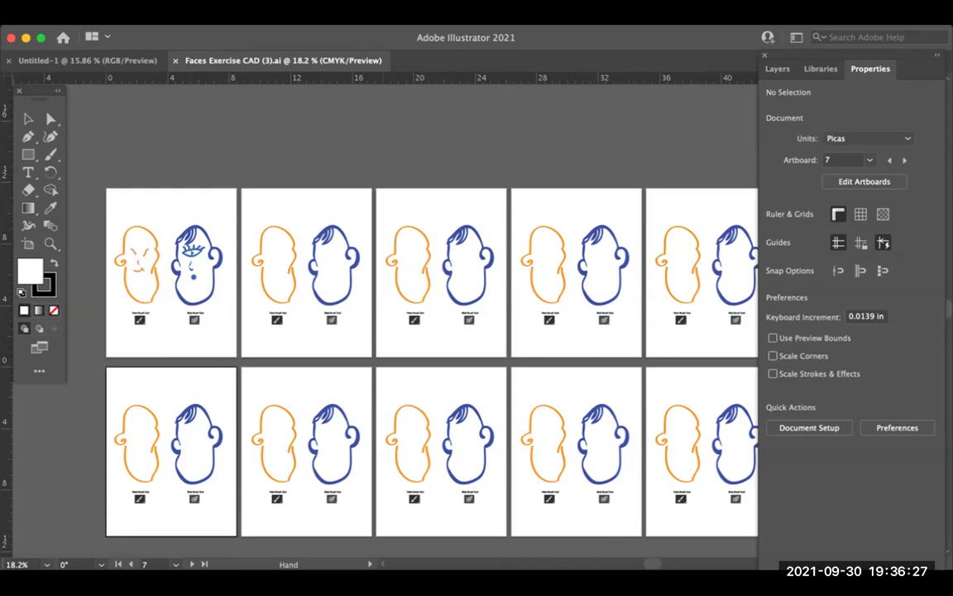
{"action": "scroll", "coordinate": [389, 331], "scroll_direction": "down", "scroll_amount": 5}
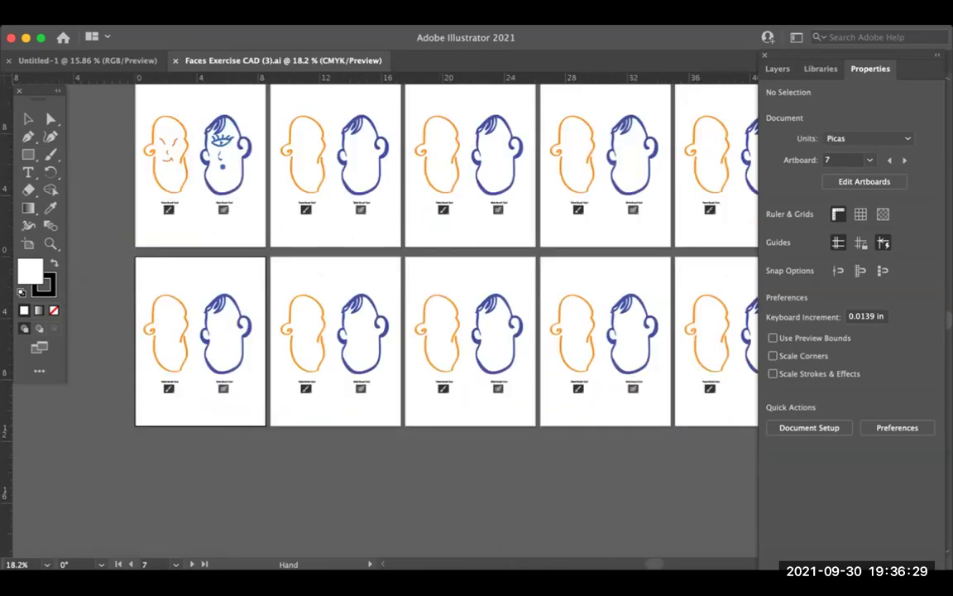
{"action": "scroll", "coordinate": [388, 331], "scroll_direction": "left", "scroll_amount": 5}
{"action": "scroll", "coordinate": [389, 331], "scroll_direction": "up", "scroll_amount": 2}
{"action": "scroll", "coordinate": [389, 331], "scroll_direction": "right", "scroll_amount": 8}
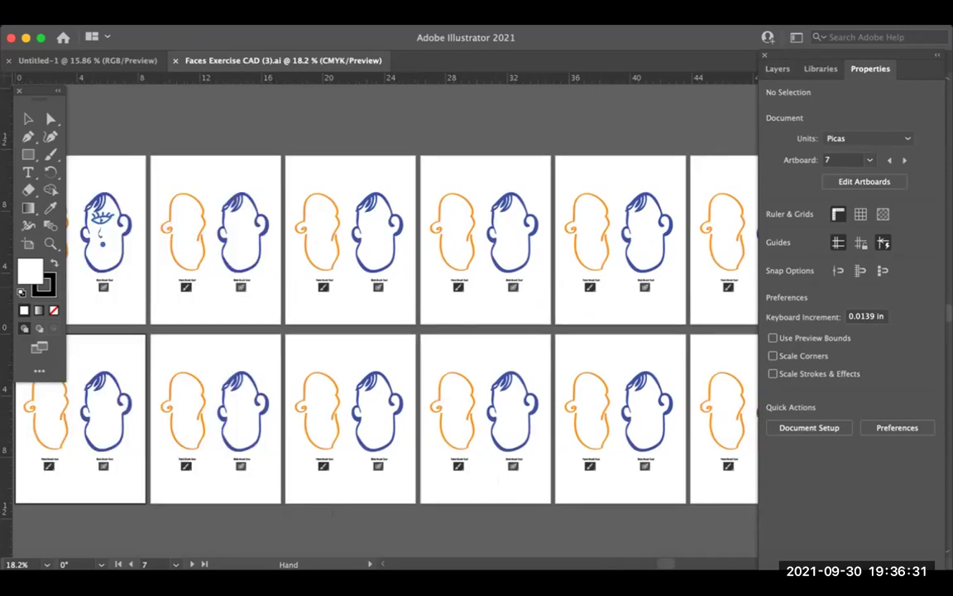
{"action": "scroll", "coordinate": [389, 331], "scroll_direction": "left", "scroll_amount": 3}
{"action": "scroll", "coordinate": [389, 331], "scroll_direction": "left", "scroll_amount": 4}
{"action": "scroll", "coordinate": [389, 331], "scroll_direction": "up", "scroll_amount": 4}
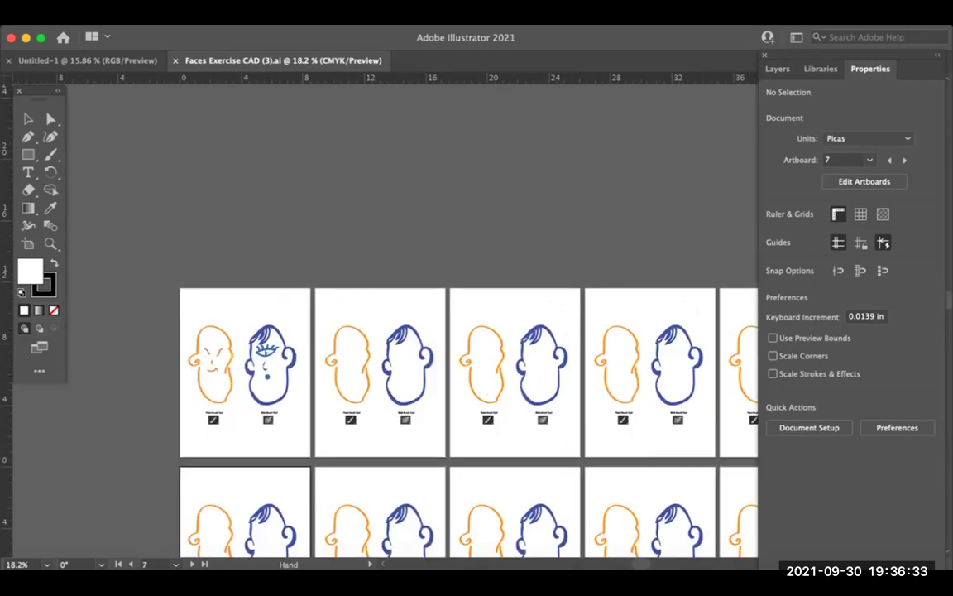
{"action": "scroll", "coordinate": [389, 331], "scroll_direction": "down", "scroll_amount": 3}
{"action": "scroll", "coordinate": [389, 331], "scroll_direction": "right", "scroll_amount": 2}
{"action": "scroll", "coordinate": [389, 331], "scroll_direction": "up", "scroll_amount": 1}
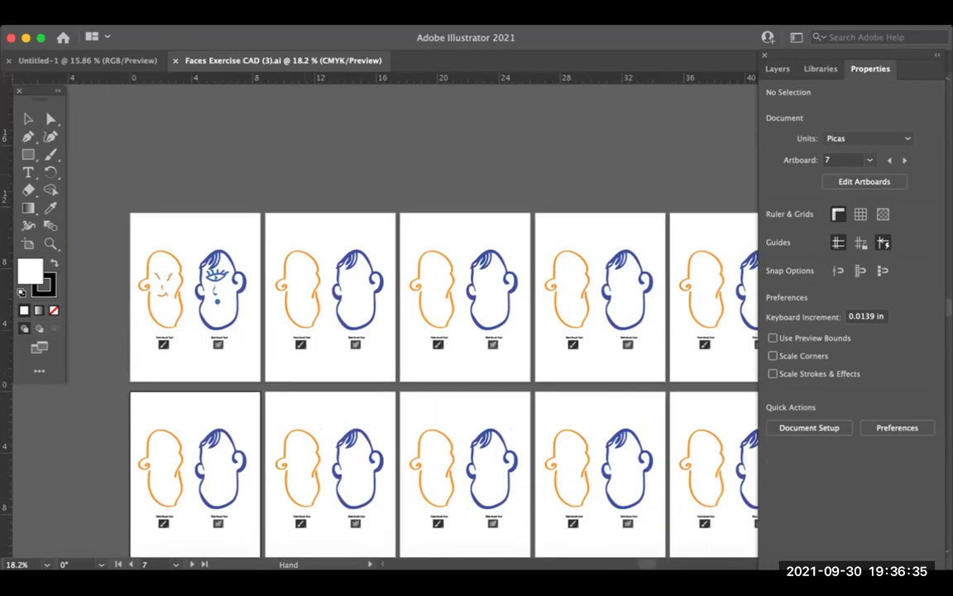
{"action": "scroll", "coordinate": [389, 331], "scroll_direction": "left", "scroll_amount": 3}
{"action": "scroll", "coordinate": [389, 331], "scroll_direction": "down", "scroll_amount": 1}
{"action": "scroll", "coordinate": [389, 331], "scroll_direction": "right", "scroll_amount": 2}
{"action": "scroll", "coordinate": [389, 331], "scroll_direction": "up", "scroll_amount": 1}
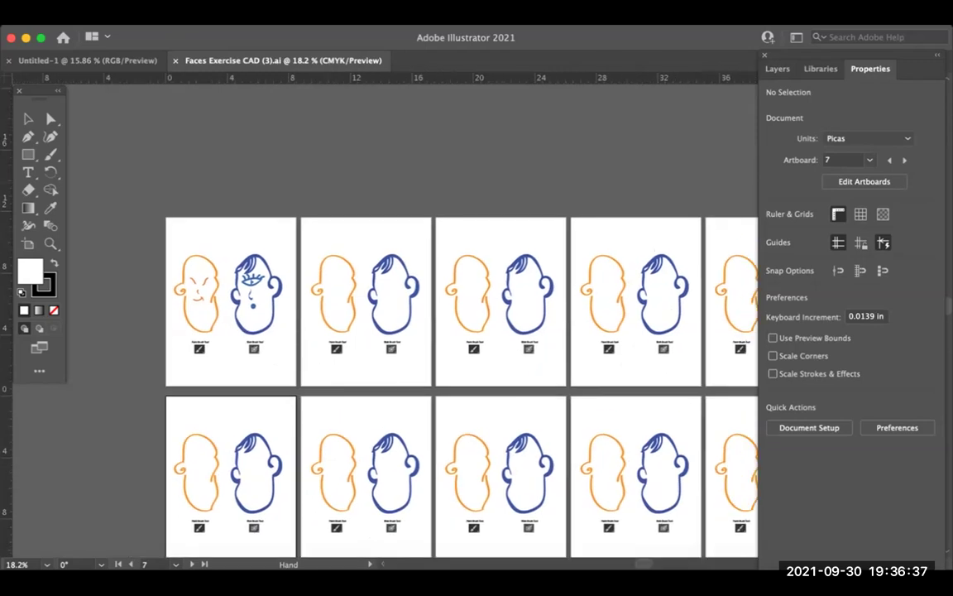
{"action": "scroll", "coordinate": [389, 331], "scroll_direction": "down", "scroll_amount": 1}
{"action": "scroll", "coordinate": [389, 331], "scroll_direction": "right", "scroll_amount": 2}
{"action": "scroll", "coordinate": [389, 331], "scroll_direction": "up", "scroll_amount": 1}
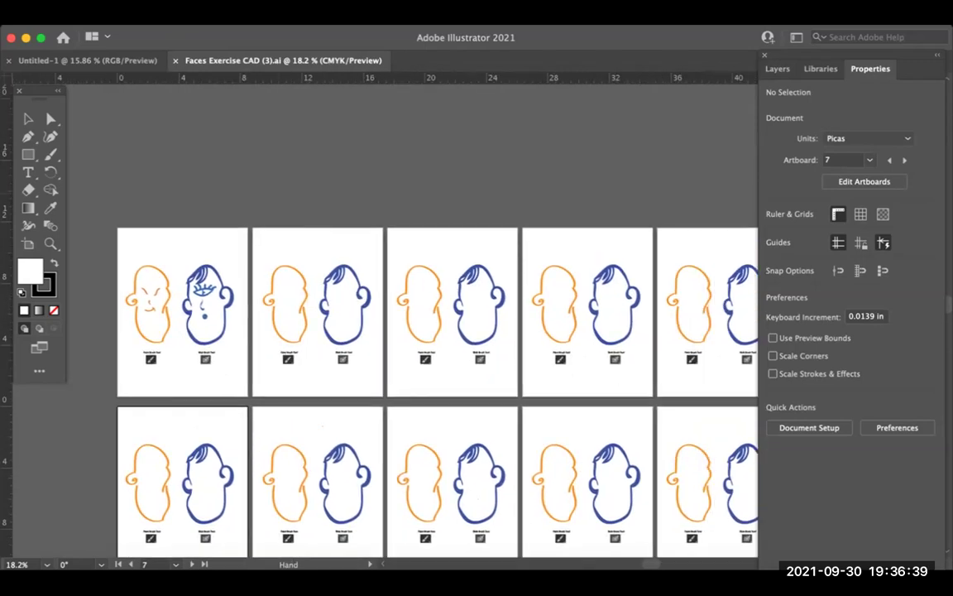
{"action": "scroll", "coordinate": [389, 331], "scroll_direction": "left", "scroll_amount": 5}
{"action": "scroll", "coordinate": [389, 331], "scroll_direction": "down", "scroll_amount": 3}
{"action": "scroll", "coordinate": [389, 331], "scroll_direction": "right", "scroll_amount": 4}
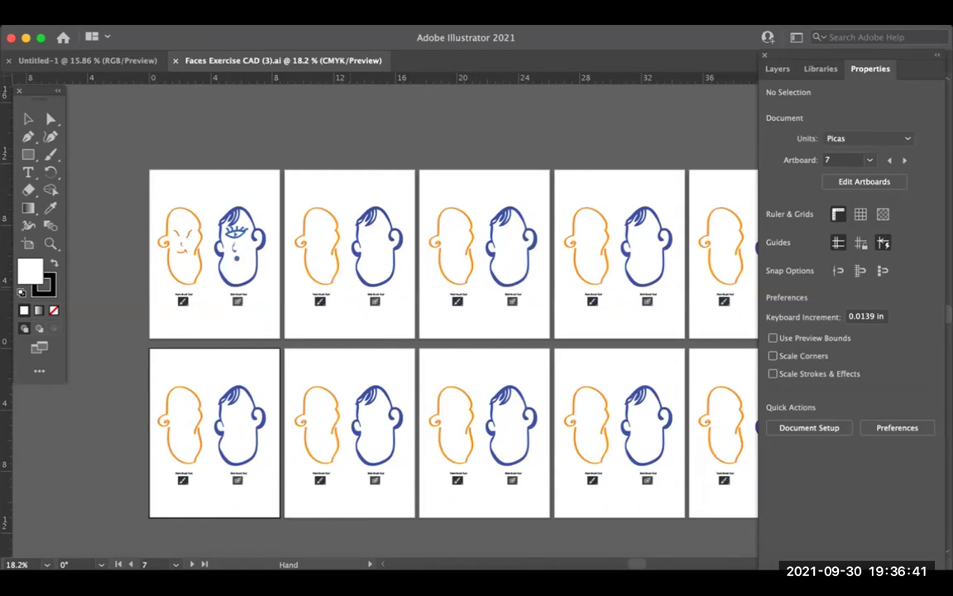
{"action": "scroll", "coordinate": [389, 331], "scroll_direction": "right", "scroll_amount": 4}
{"action": "scroll", "coordinate": [389, 331], "scroll_direction": "down", "scroll_amount": 1}
{"action": "scroll", "coordinate": [389, 331], "scroll_direction": "left", "scroll_amount": 2}
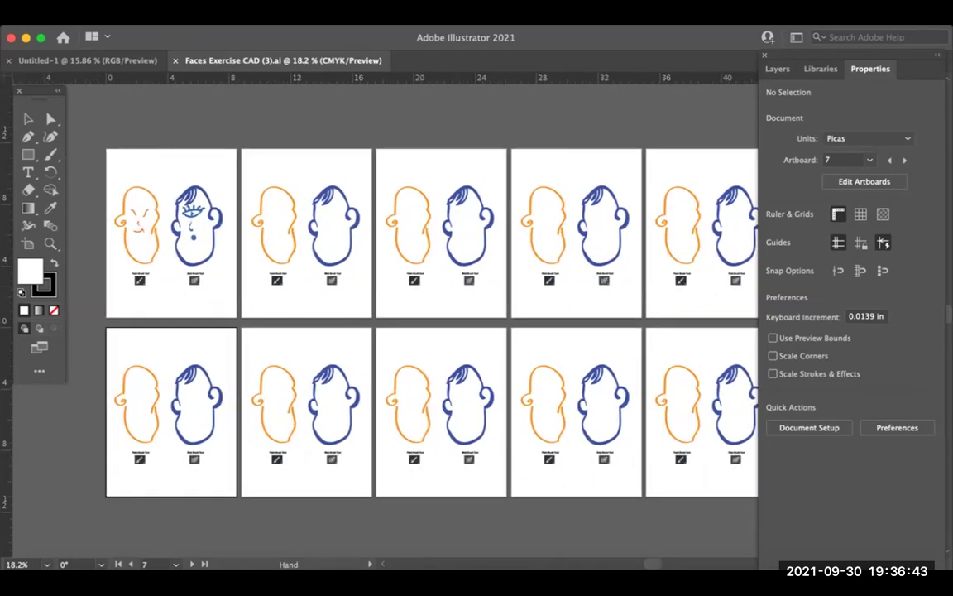
{"action": "scroll", "coordinate": [389, 331], "scroll_direction": "right", "scroll_amount": 1}
{"action": "scroll", "coordinate": [389, 331], "scroll_direction": "down", "scroll_amount": 1}
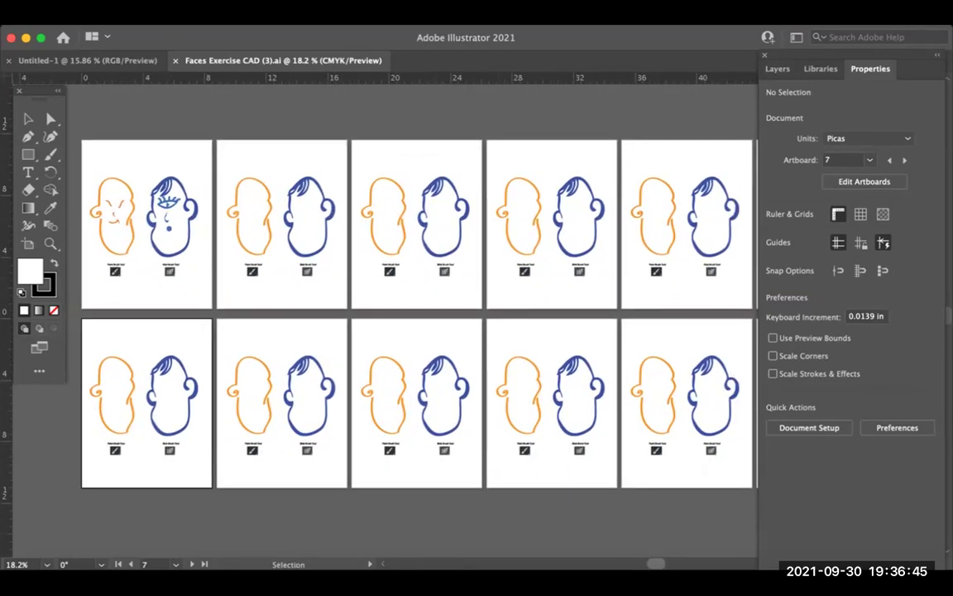
{"action": "scroll", "coordinate": [389, 331], "scroll_direction": "left", "scroll_amount": 2}
{"action": "scroll", "coordinate": [389, 331], "scroll_direction": "left", "scroll_amount": 2}
{"action": "scroll", "coordinate": [389, 331], "scroll_direction": "right", "scroll_amount": 1}
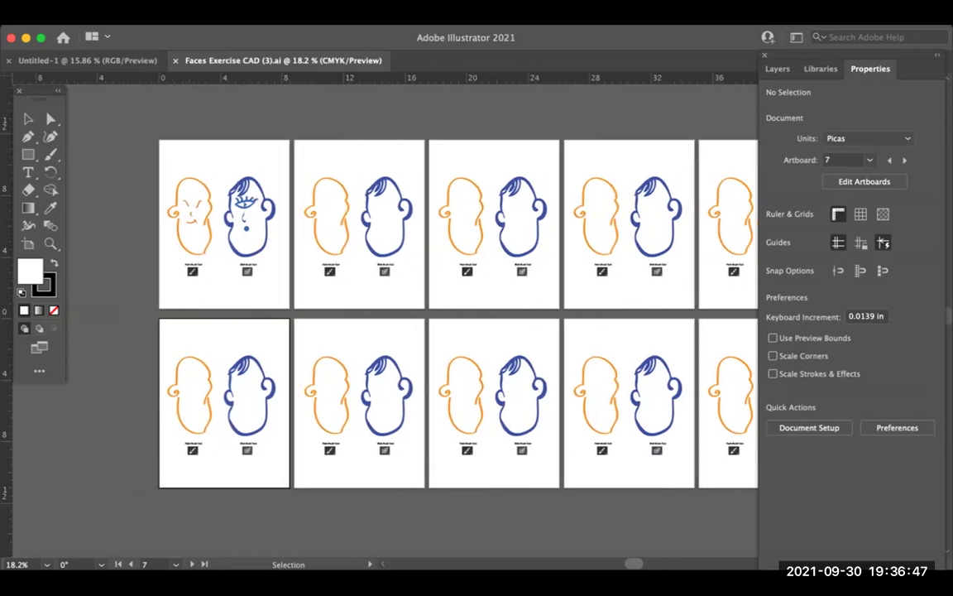
{"action": "scroll", "coordinate": [389, 331], "scroll_direction": "left", "scroll_amount": 5}
{"action": "scroll", "coordinate": [389, 331], "scroll_direction": "right", "scroll_amount": 2}
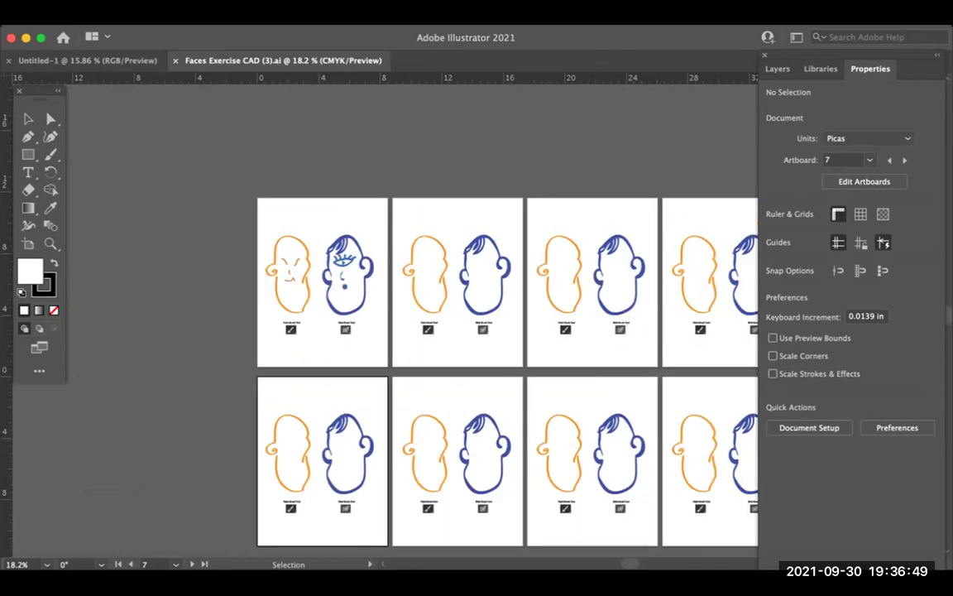
{"action": "scroll", "coordinate": [389, 331], "scroll_direction": "up", "scroll_amount": 10}
{"action": "scroll", "coordinate": [389, 331], "scroll_direction": "up", "scroll_amount": 10}
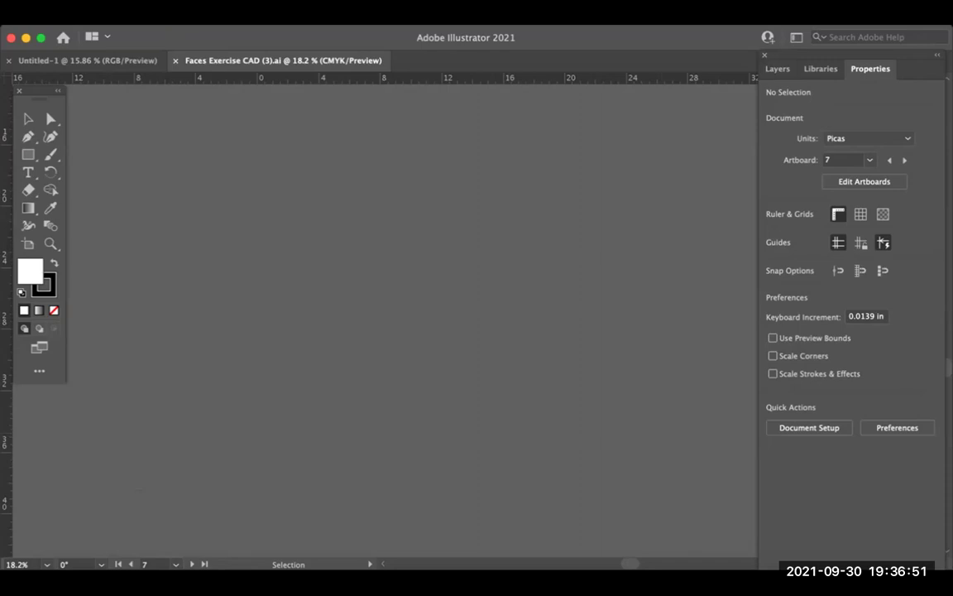
{"action": "scroll", "coordinate": [389, 331], "scroll_direction": "up", "scroll_amount": 3}
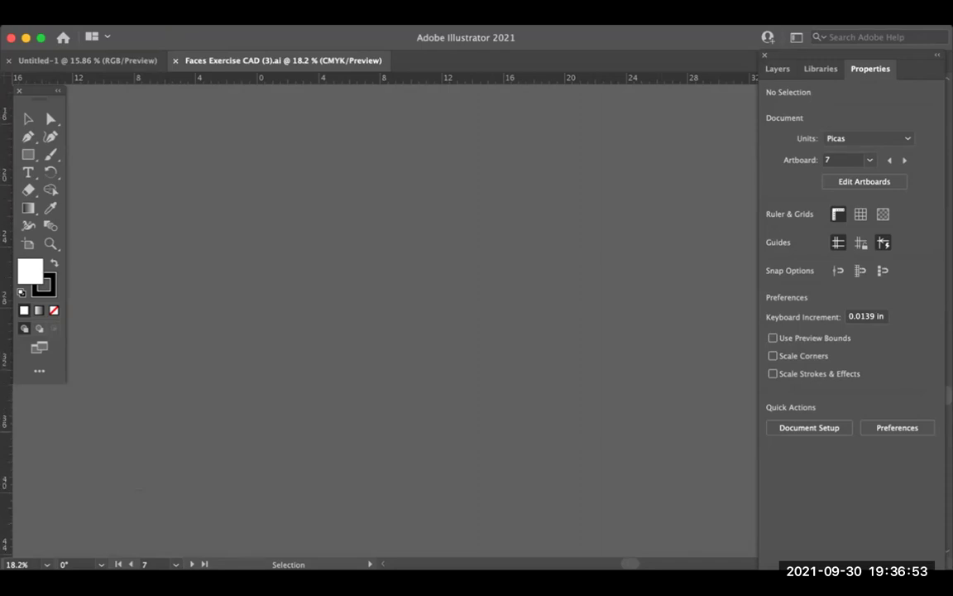
{"action": "scroll", "coordinate": [389, 331], "scroll_direction": "down", "scroll_amount": 15}
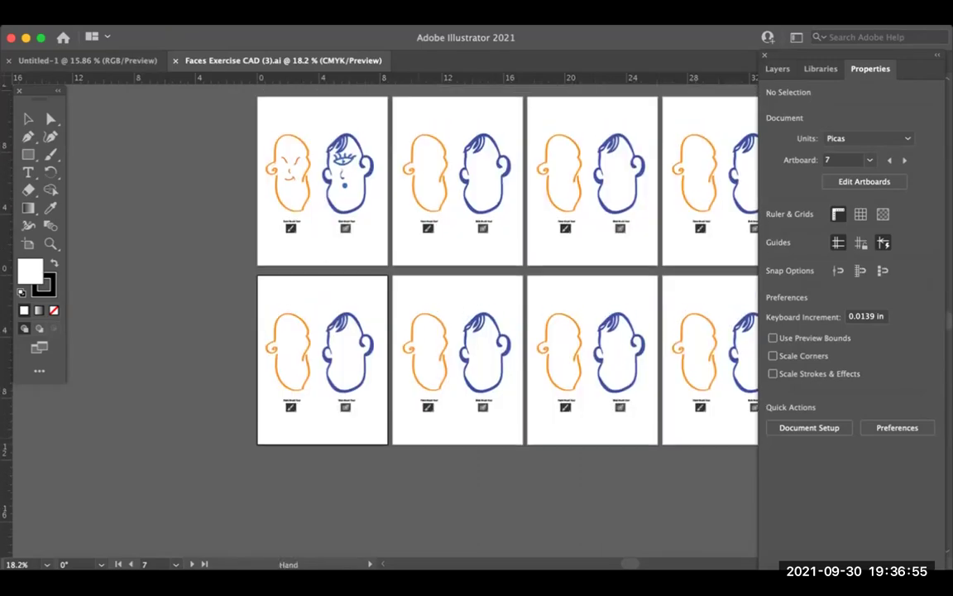
{"action": "scroll", "coordinate": [414, 323], "scroll_direction": "right", "scroll_amount": 5}
{"action": "scroll", "coordinate": [414, 322], "scroll_direction": "up", "scroll_amount": 3}
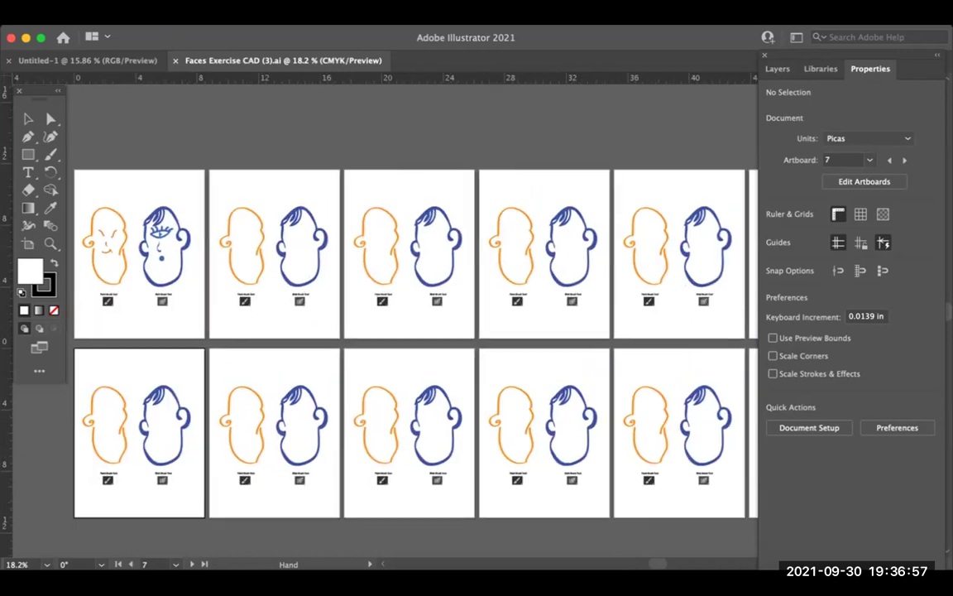
{"action": "scroll", "coordinate": [414, 323], "scroll_direction": "left", "scroll_amount": 3}
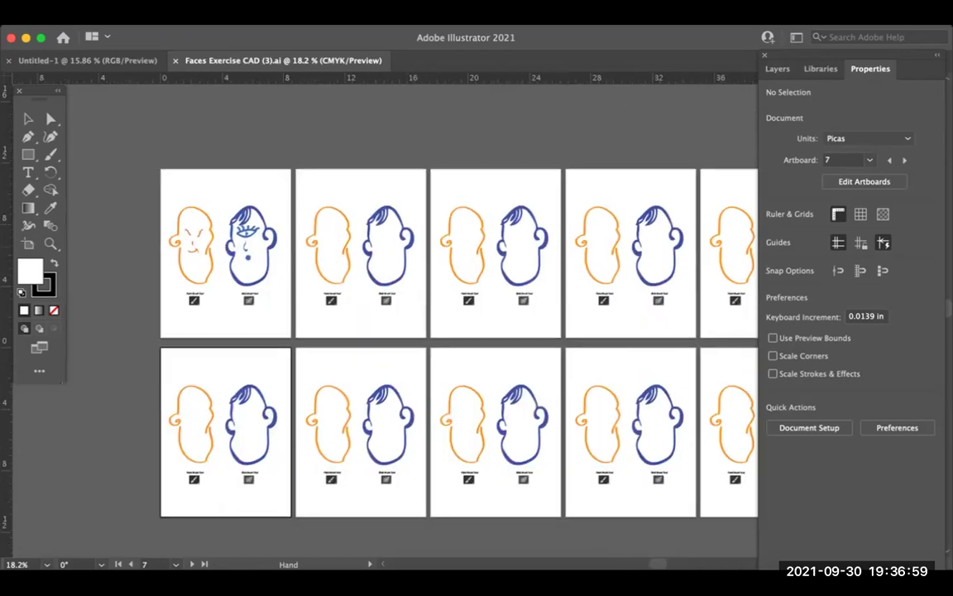
{"action": "scroll", "coordinate": [414, 323], "scroll_direction": "down", "scroll_amount": 3}
{"action": "scroll", "coordinate": [414, 322], "scroll_direction": "right", "scroll_amount": 2}
{"action": "scroll", "coordinate": [413, 323], "scroll_direction": "left", "scroll_amount": 1}
{"action": "scroll", "coordinate": [414, 323], "scroll_direction": "right", "scroll_amount": 1}
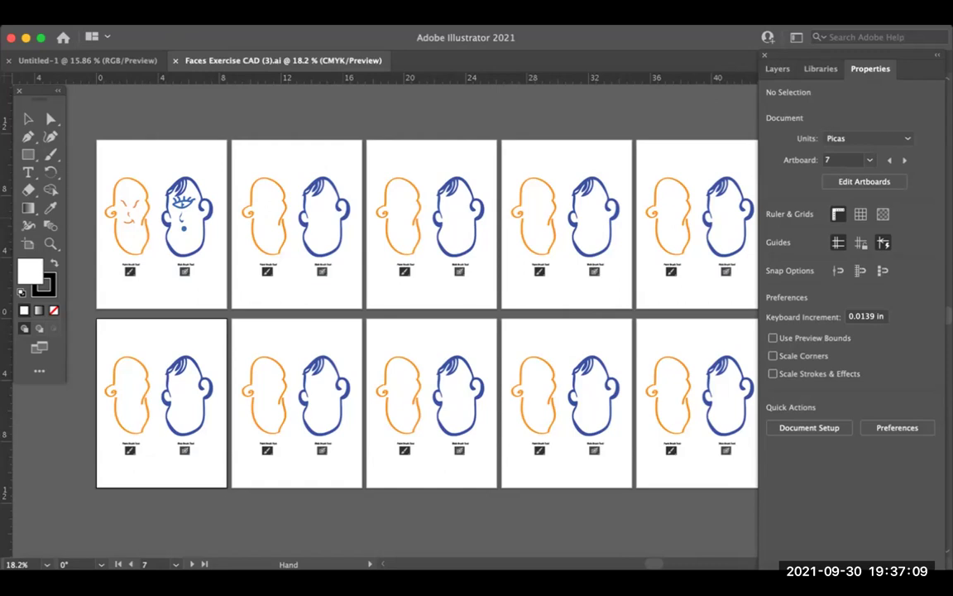
{"action": "left_click_drag", "start_coordinate": [364, 242], "coordinate": [374, 245]}
{"action": "scroll", "coordinate": [384, 315], "scroll_direction": "right", "scroll_amount": 3}
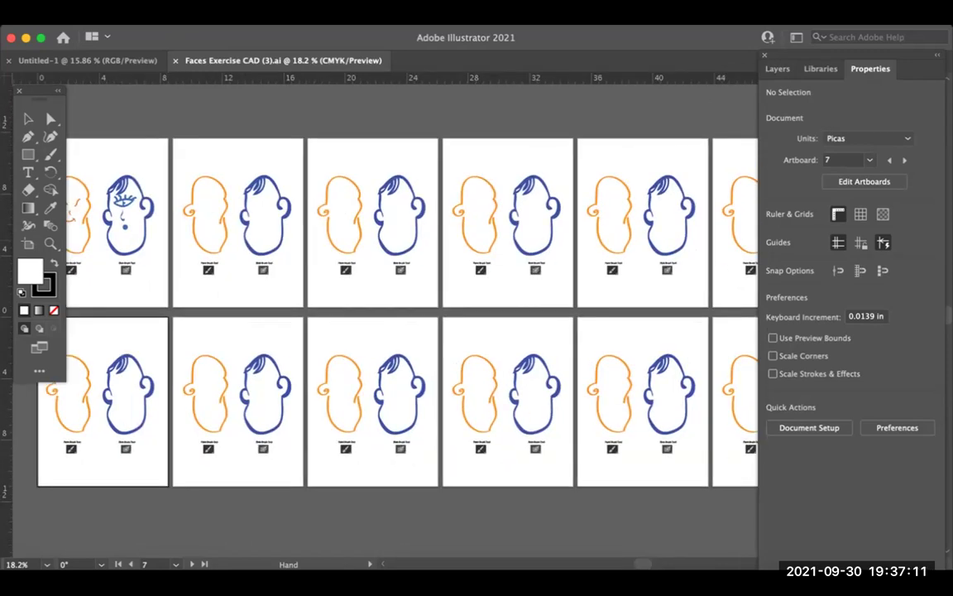
{"action": "scroll", "coordinate": [384, 315], "scroll_direction": "left", "scroll_amount": 6}
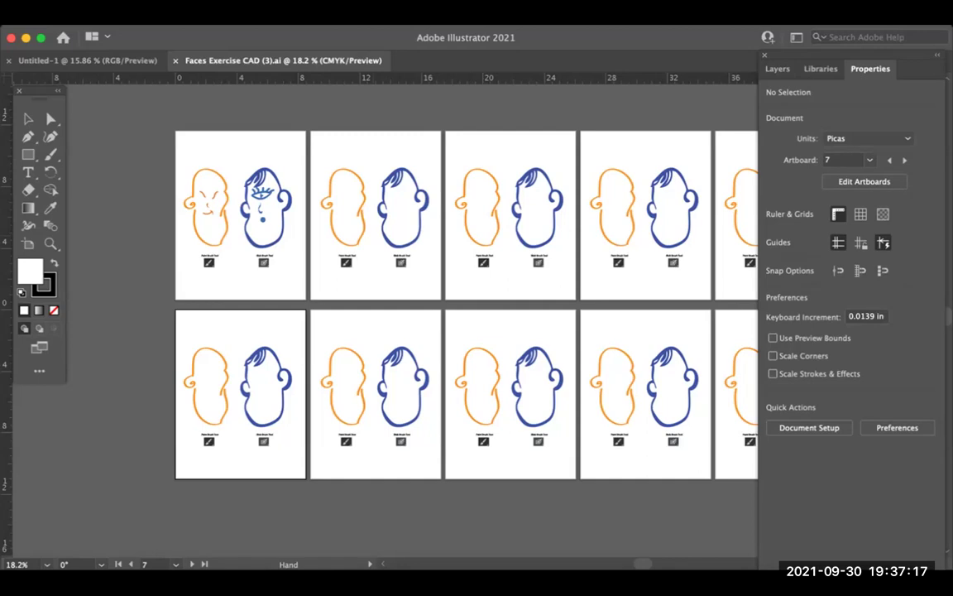
{"action": "scroll", "coordinate": [463, 307], "scroll_direction": "right", "scroll_amount": 1}
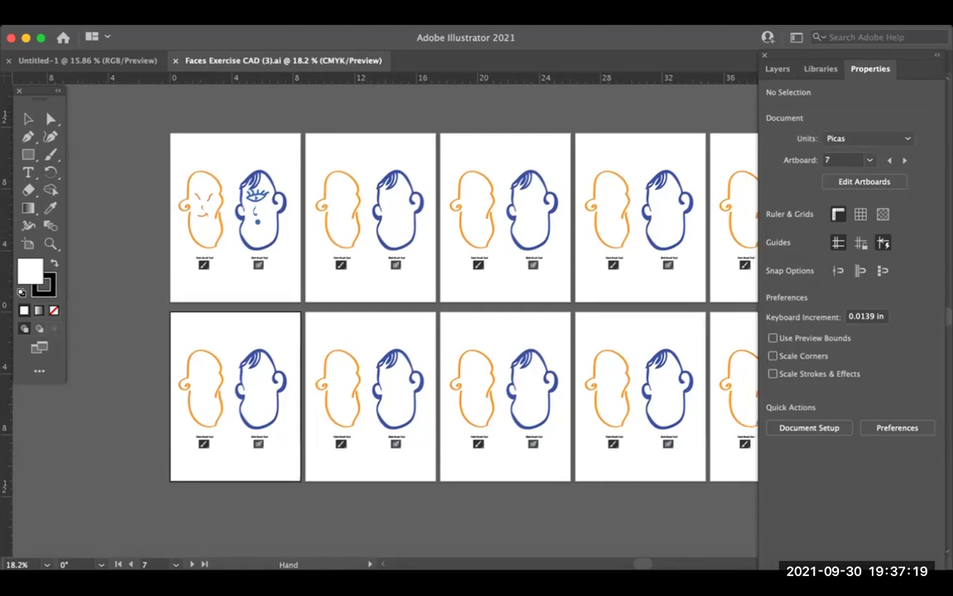
{"action": "scroll", "coordinate": [446, 314], "scroll_direction": "right", "scroll_amount": 5}
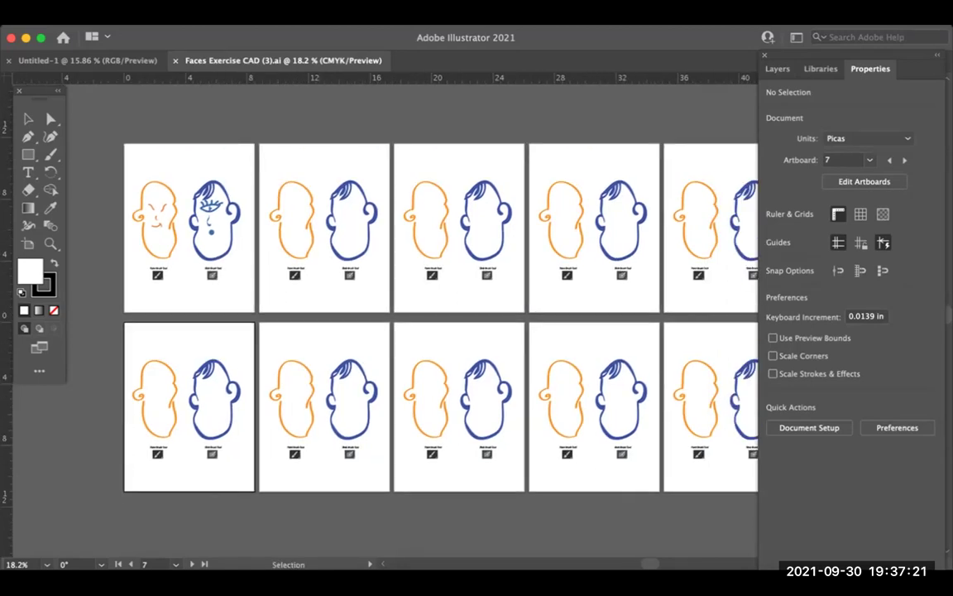
Step: Pan and zoom out to 16.67% so every Faces Exercise artboard fits the window
{"action": "key", "text": "space"}
{"action": "mouse_move", "coordinate": [414, 331]}
{"action": "left_mouse_down"}
{"action": "mouse_move", "coordinate": [403, 364]}
{"action": "mouse_move", "coordinate": [400, 344]}
{"action": "left_mouse_up"}
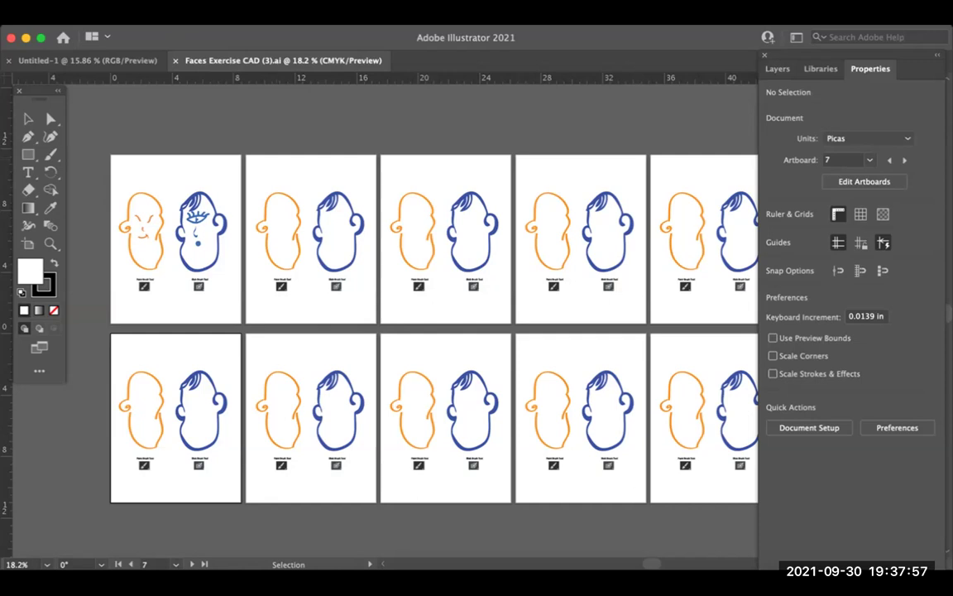
{"action": "scroll", "coordinate": [373, 314], "scroll_direction": "down", "scroll_amount": 3}
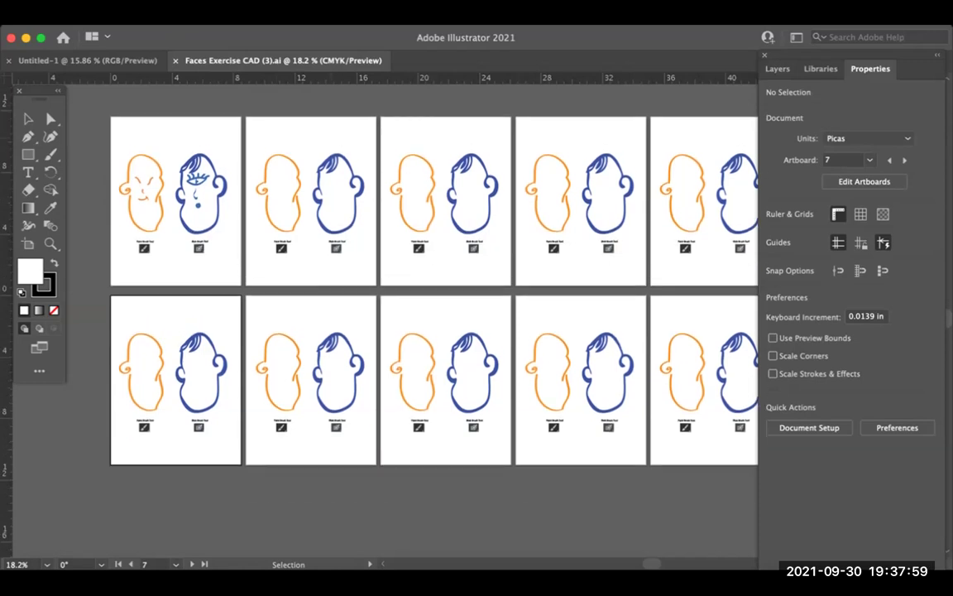
{"action": "key", "text": "super+minus"}
{"action": "key", "text": "super+minus"}
{"action": "key", "text": "super+equal"}
{"action": "key", "text": "super+equal"}
{"action": "key", "text": "super+minus"}
{"action": "scroll", "coordinate": [438, 290], "scroll_direction": "up", "scroll_amount": 2}
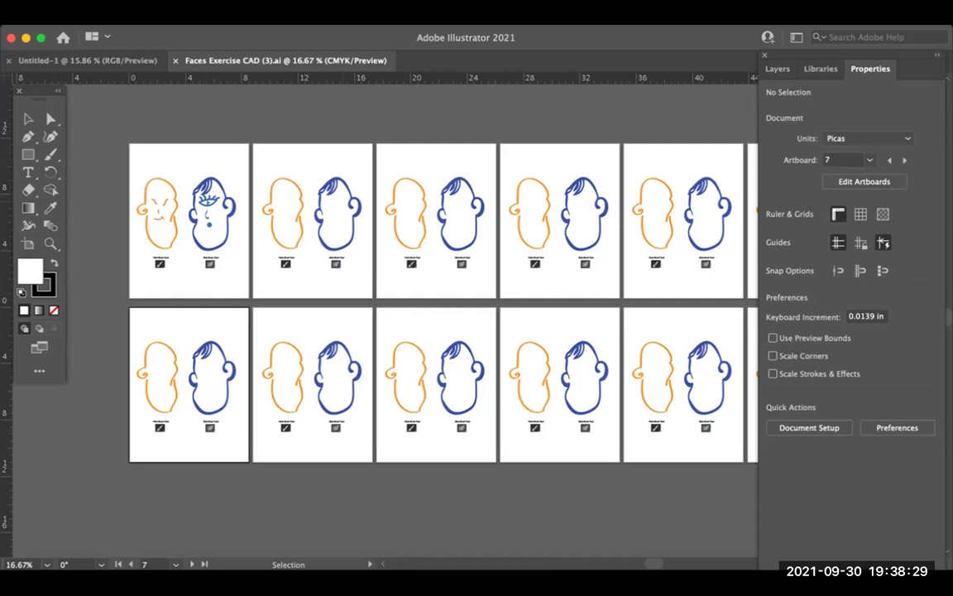
Step: Step the zoom in and out to enlarge the first artboard's faces
{"action": "key", "text": "super+minus"}
{"action": "key", "text": "super+minus"}
{"action": "key", "text": "super+minus"}
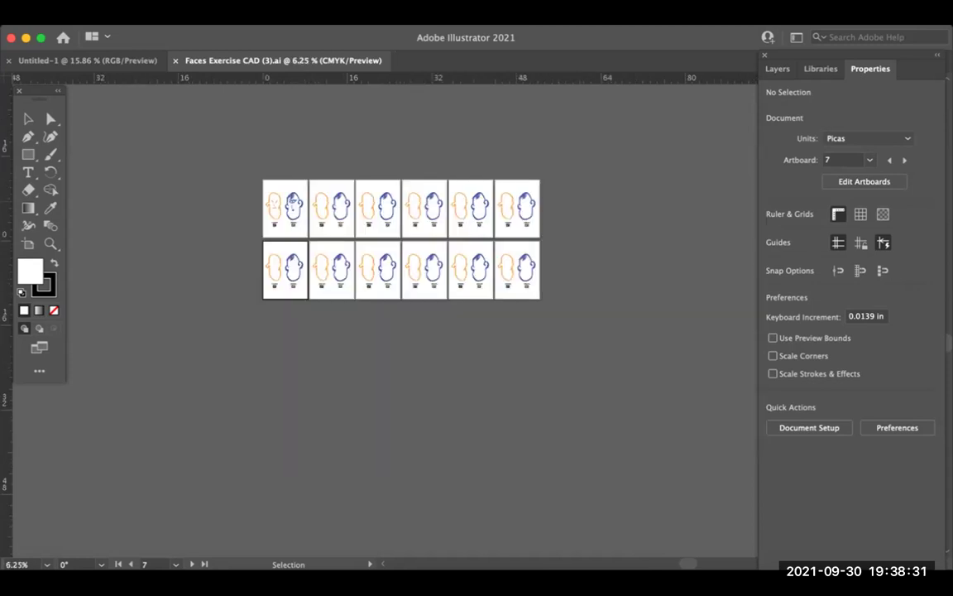
{"action": "key", "text": "super+equal"}
{"action": "key", "text": "super+equal"}
{"action": "key", "text": "super+equal"}
{"action": "key", "text": "super+minus"}
{"action": "key", "text": "super+minus"}
{"action": "key", "text": "super+minus"}
{"action": "key", "text": "super+equal"}
{"action": "key", "text": "super+equal"}
{"action": "key", "text": "super+equal"}
{"action": "key", "text": "super+minus"}
{"action": "key", "text": "super+minus"}
{"action": "key", "text": "super+minus"}
{"action": "key", "text": "super+equal"}
{"action": "key", "text": "super+equal"}
{"action": "key", "text": "super+minus"}
{"action": "key", "text": "super+equal"}
{"action": "key", "text": "super+minus"}
{"action": "key", "text": "super+minus"}
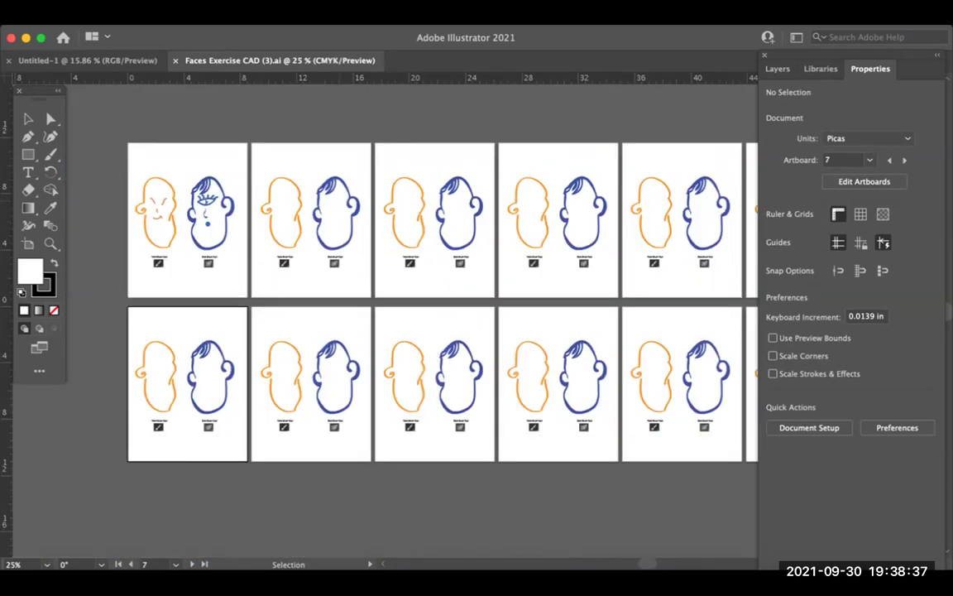
{"action": "key", "text": "super+equal"}
{"action": "key", "text": "super+equal"}
{"action": "key", "text": "super+minus"}
{"action": "key", "text": "super+equal"}
{"action": "key", "text": "super+equal"}
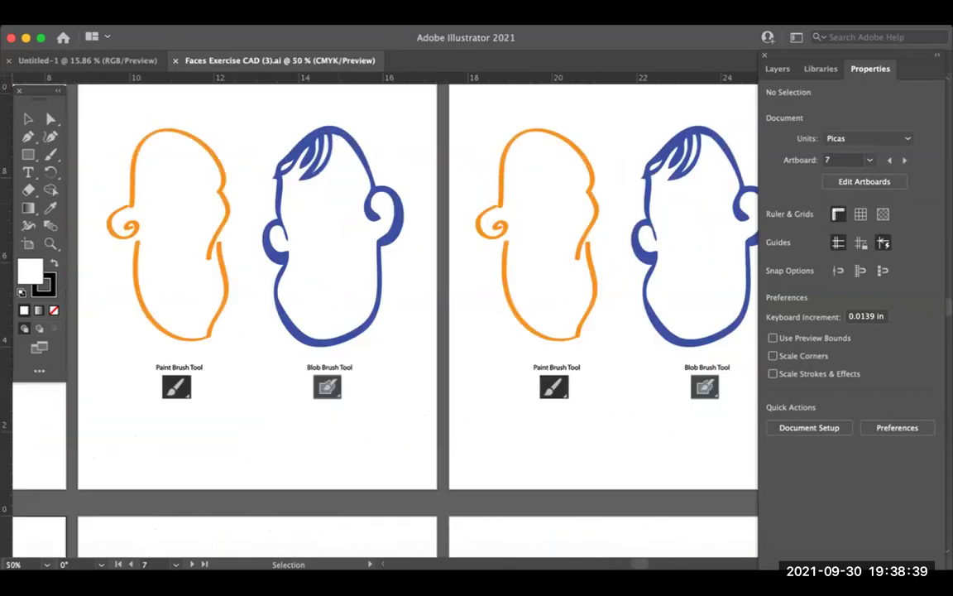
{"action": "key", "text": "super+minus"}
{"action": "key", "text": "super+minus"}
{"action": "key", "text": "super+minus"}
{"action": "key", "text": "super+minus"}
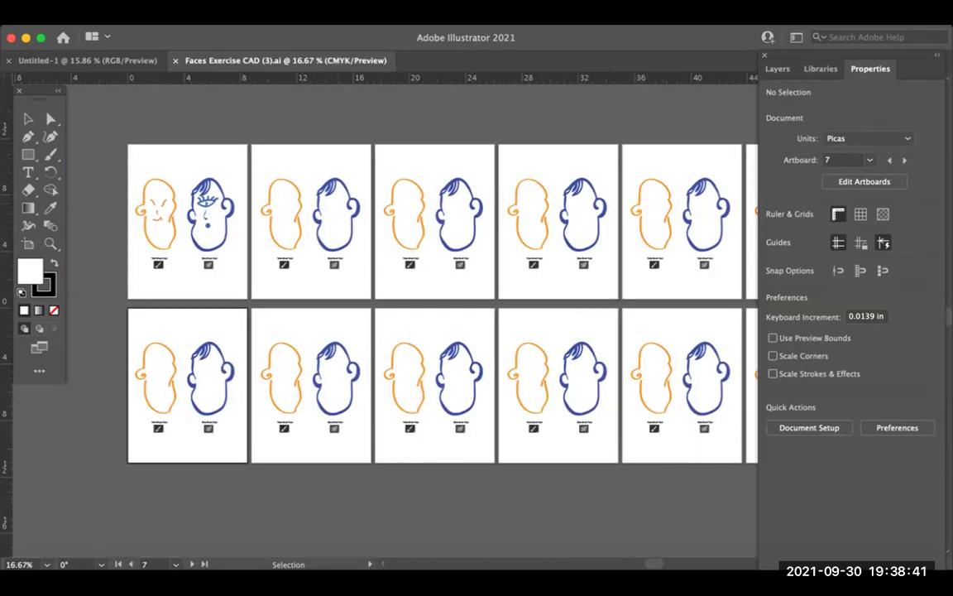
{"action": "key", "text": "super+equal"}
{"action": "key", "text": "super+minus"}
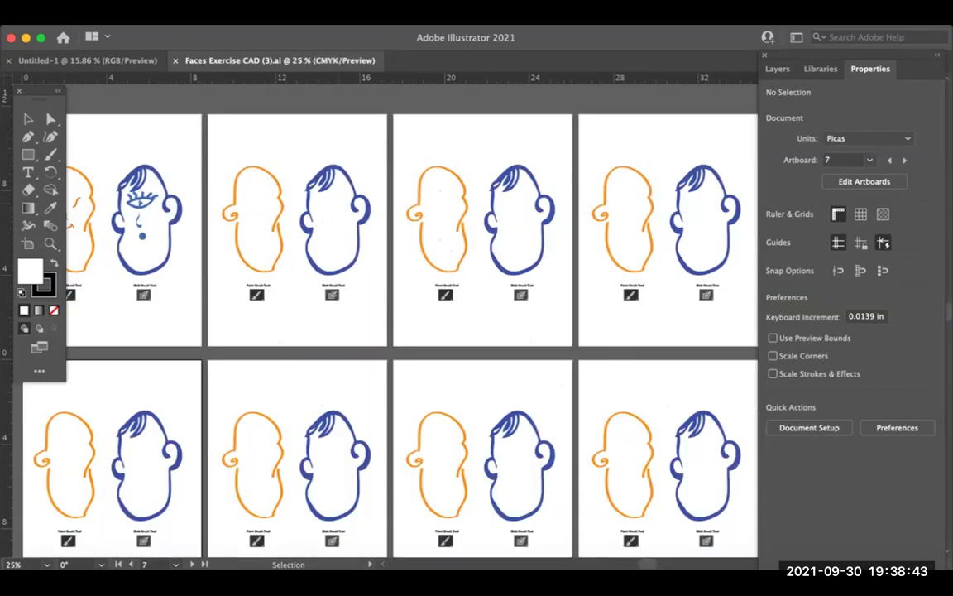
{"action": "key", "text": "super+equal"}
{"action": "key", "text": "super+equal"}
{"action": "key", "text": "super+minus"}
{"action": "key", "text": "super+minus"}
{"action": "key", "text": "super+equal"}
{"action": "key", "text": "super+equal"}
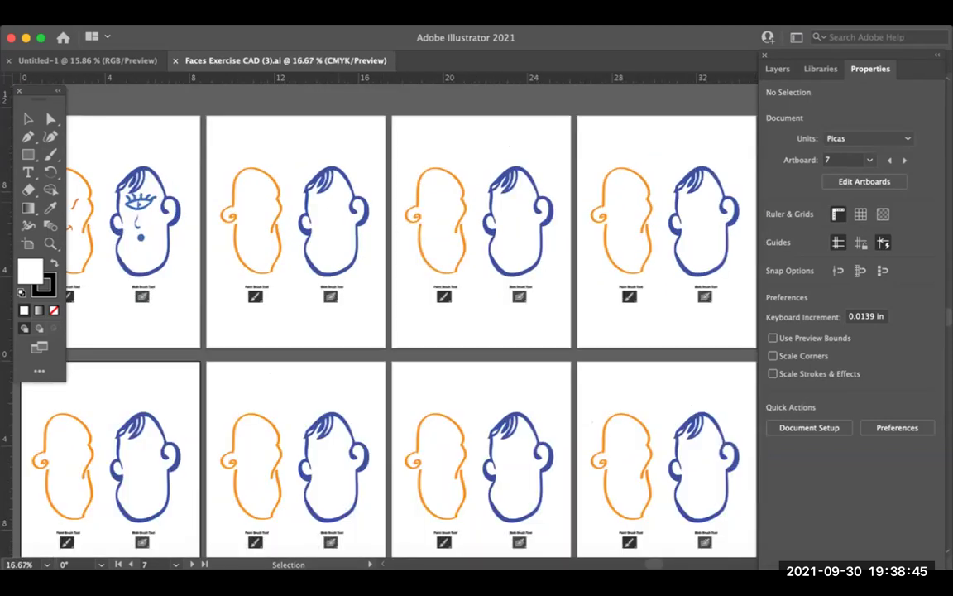
{"action": "key", "text": "super+minus"}
{"action": "key", "text": "super+minus"}
{"action": "key", "text": "super+equal"}
{"action": "key", "text": "super+equal"}
{"action": "key", "text": "super+minus"}
{"action": "key", "text": "super+minus"}
Step: Pan the view onto the first artboard's orange and blue faces
{"action": "key", "text": "space"}
{"action": "left_click_drag", "start_coordinate": [414, 306], "coordinate": [581, 316]}
{"action": "key", "text": "space"}
{"action": "scroll", "coordinate": [323, 229], "scroll_direction": "up", "scroll_amount": 4}
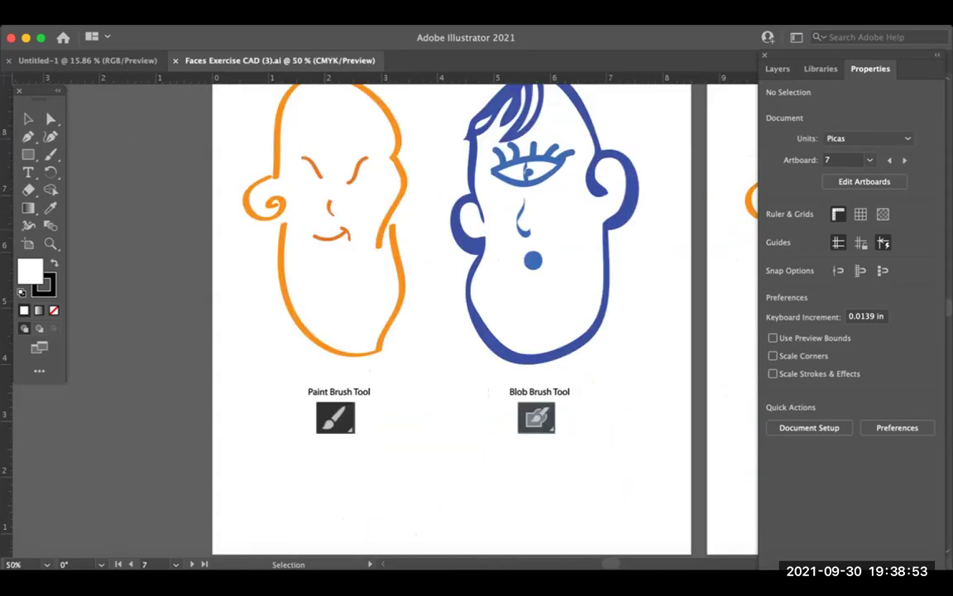
{"action": "left_click_drag", "start_coordinate": [323, 229], "coordinate": [316, 316]}
{"action": "scroll", "coordinate": [353, 291], "scroll_direction": "down", "scroll_amount": 3}
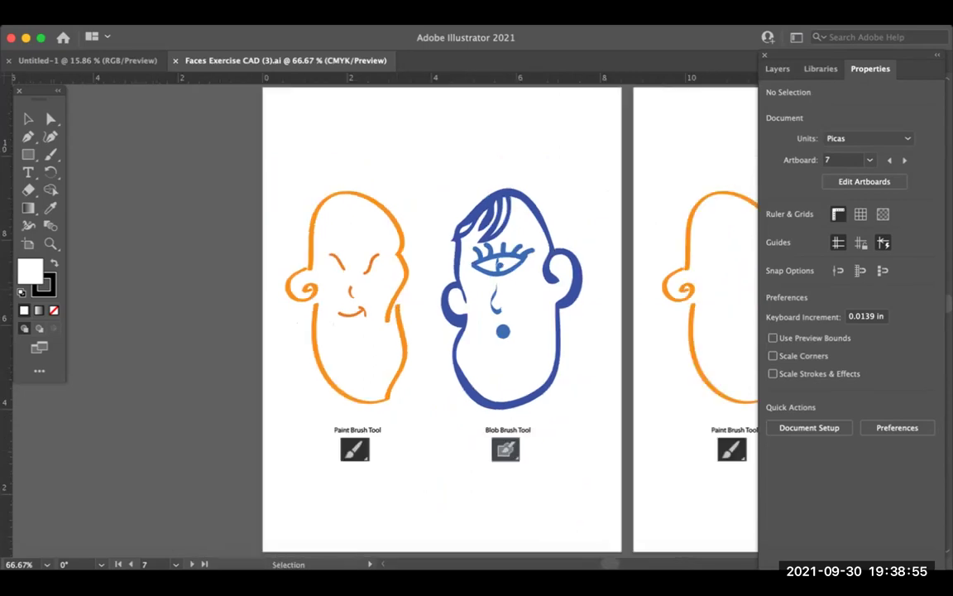
{"action": "scroll", "coordinate": [438, 281], "scroll_direction": "right", "scroll_amount": 2}
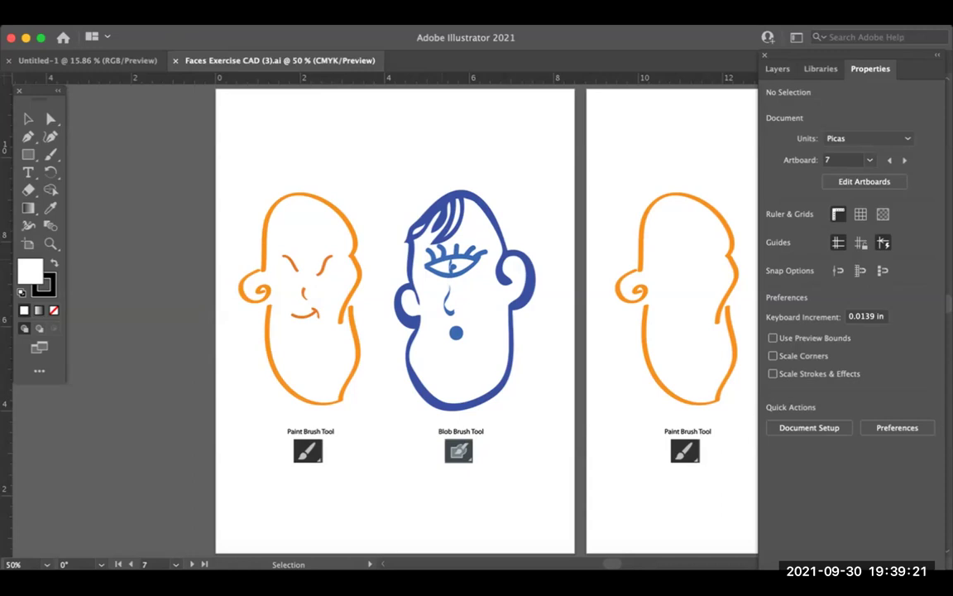
{"action": "key", "text": "super+minus"}
{"action": "key", "text": "super+equal"}
{"action": "key", "text": "super+equal"}
{"action": "key", "text": "space"}
{"action": "left_click_drag", "start_coordinate": [464, 331], "coordinate": [439, 300]}
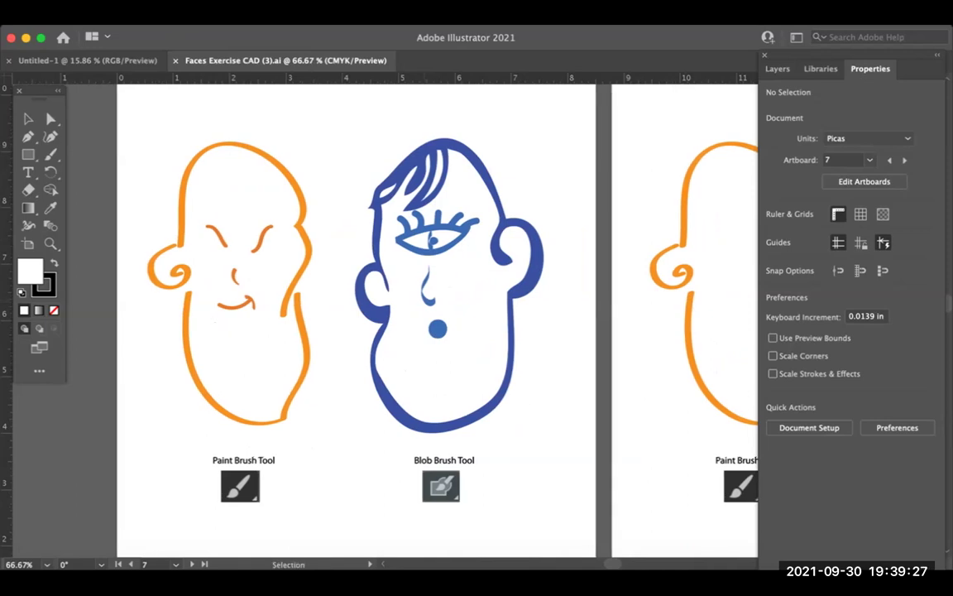
{"action": "right_click", "coordinate": [374, 268]}
{"action": "key", "text": "Escape"}
{"action": "right_click", "coordinate": [310, 205]}
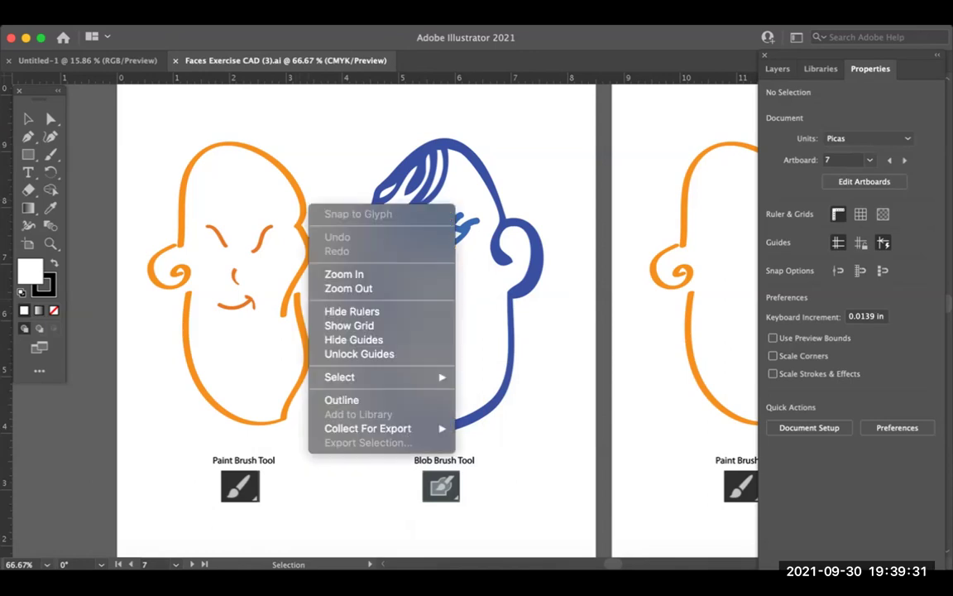
{"action": "key", "text": "Escape"}
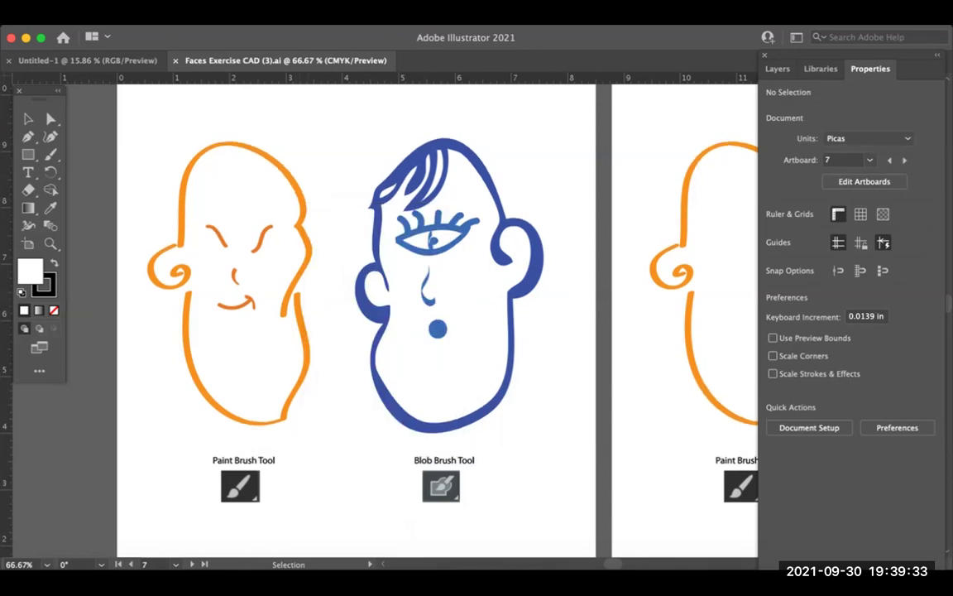
{"action": "scroll", "coordinate": [356, 319], "scroll_direction": "down", "scroll_amount": 1}
{"action": "scroll", "coordinate": [356, 319], "scroll_direction": "down", "scroll_amount": 1}
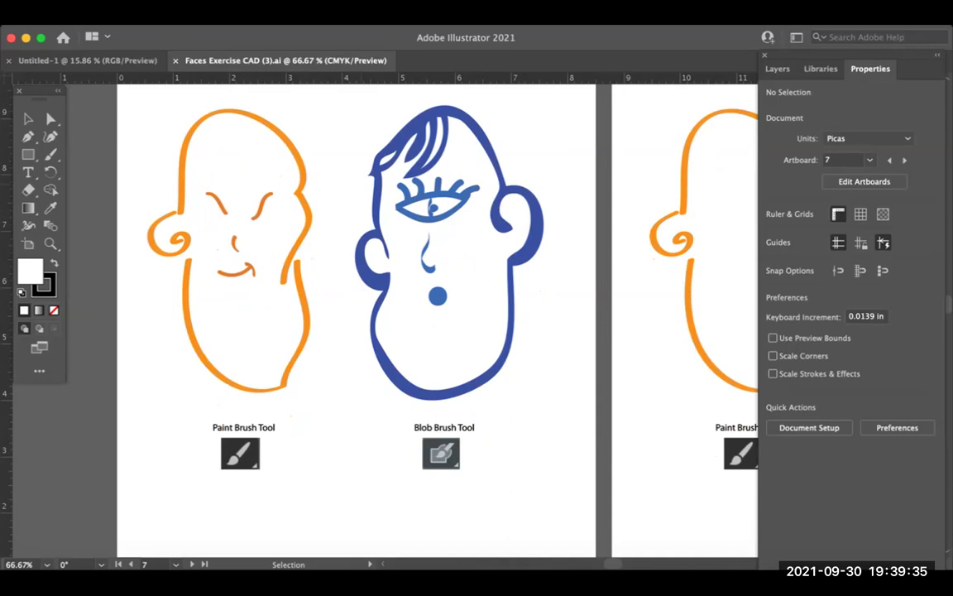
{"action": "scroll", "coordinate": [356, 318], "scroll_direction": "up", "scroll_amount": 10}
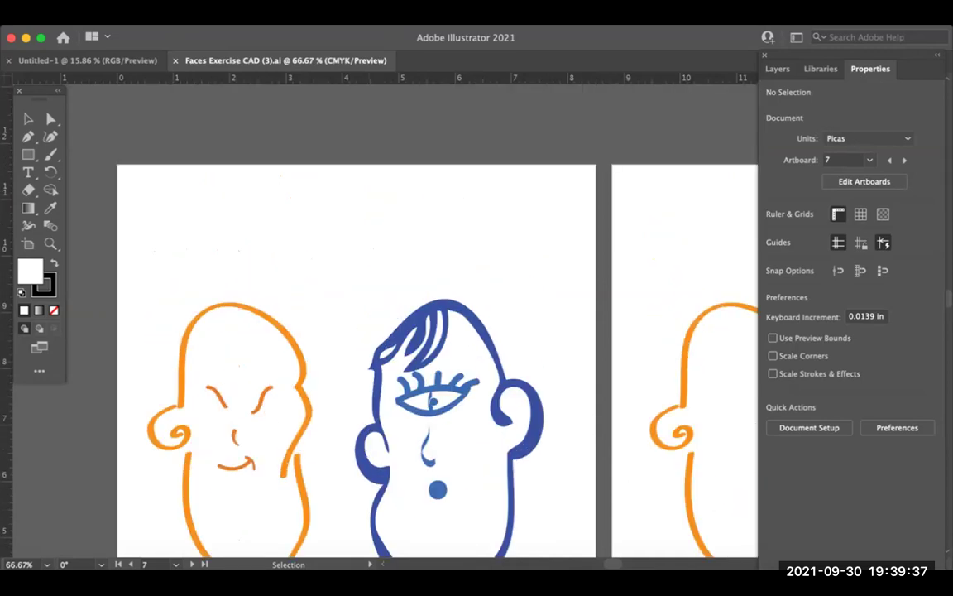
{"action": "scroll", "coordinate": [356, 331], "scroll_direction": "down", "scroll_amount": 3}
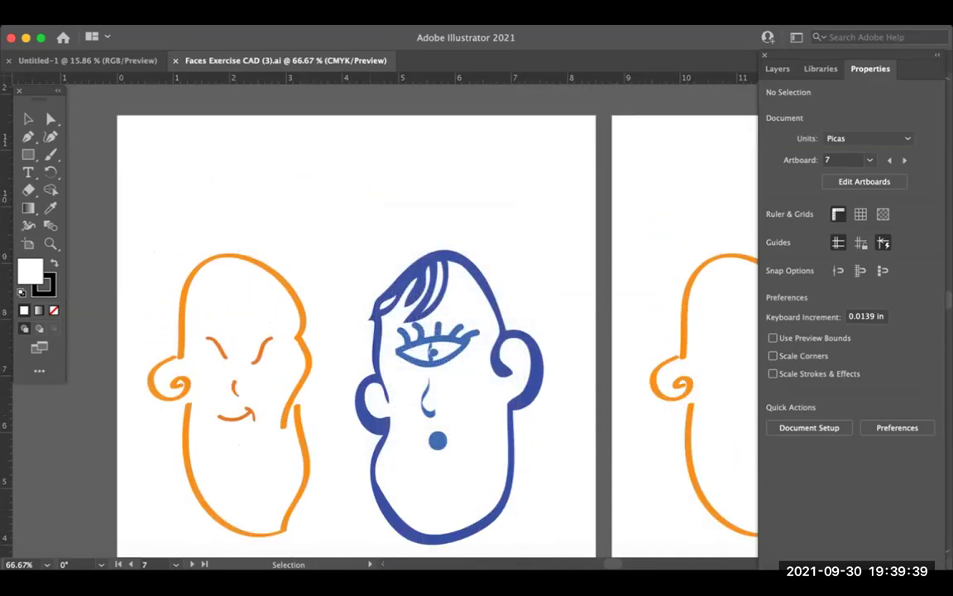
{"action": "scroll", "coordinate": [356, 319], "scroll_direction": "down", "scroll_amount": 2}
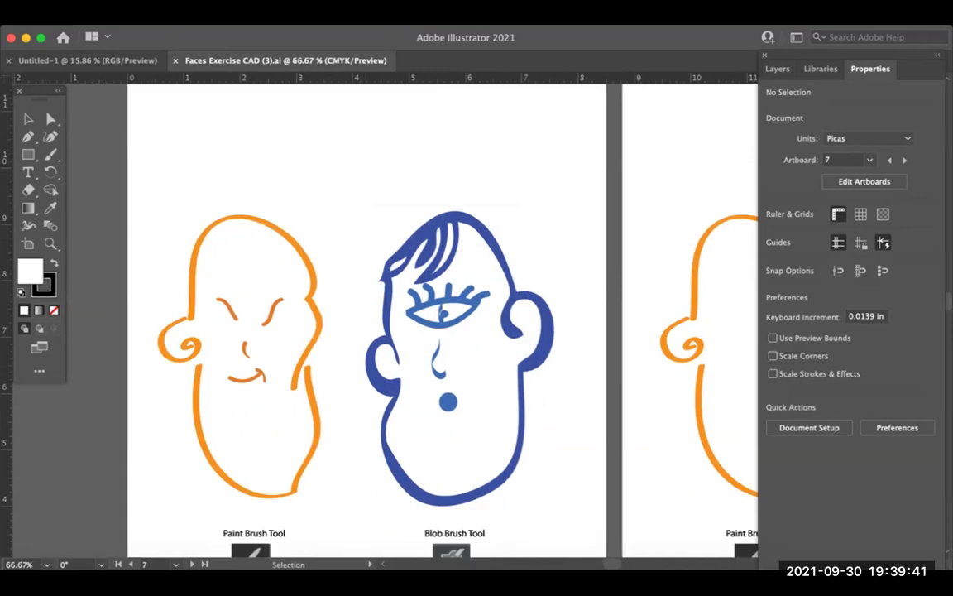
{"action": "scroll", "coordinate": [356, 331], "scroll_direction": "down", "scroll_amount": 2}
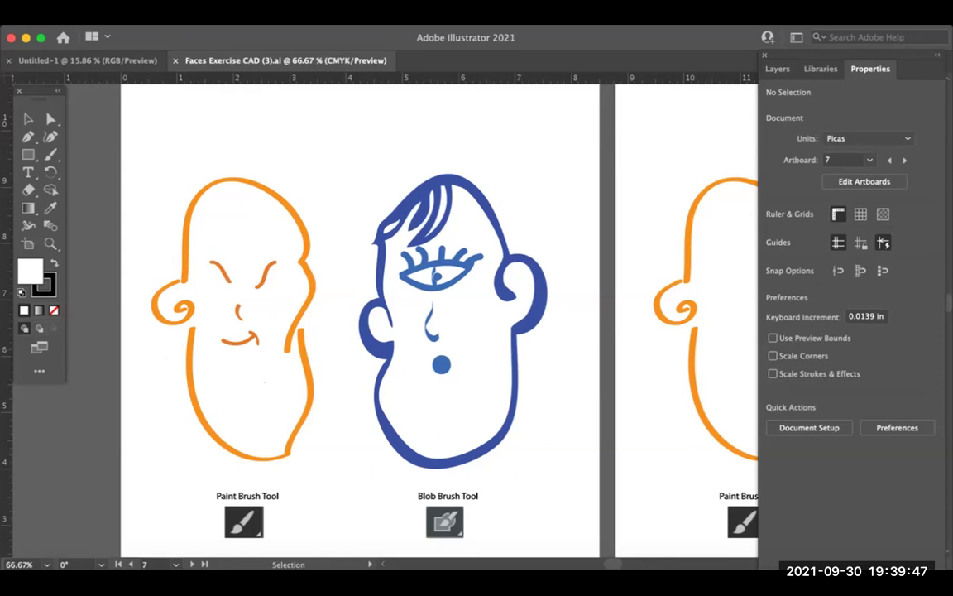
{"action": "key", "text": "super+1"}
{"action": "key", "text": "super+minus"}
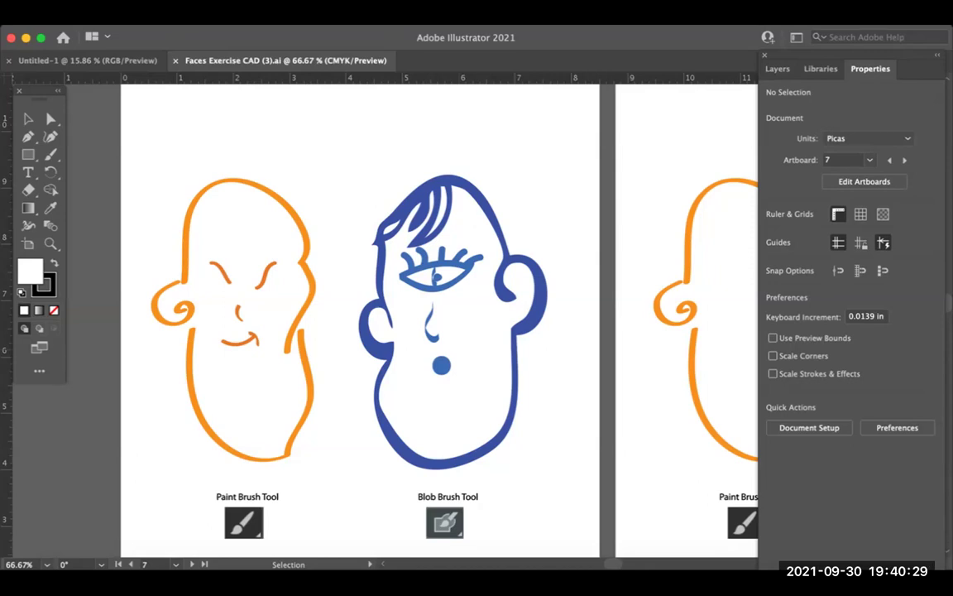
{"action": "key", "text": "a"}
{"action": "key", "text": "v"}
{"action": "key", "text": "super+equal"}
{"action": "key", "text": "super+equal"}
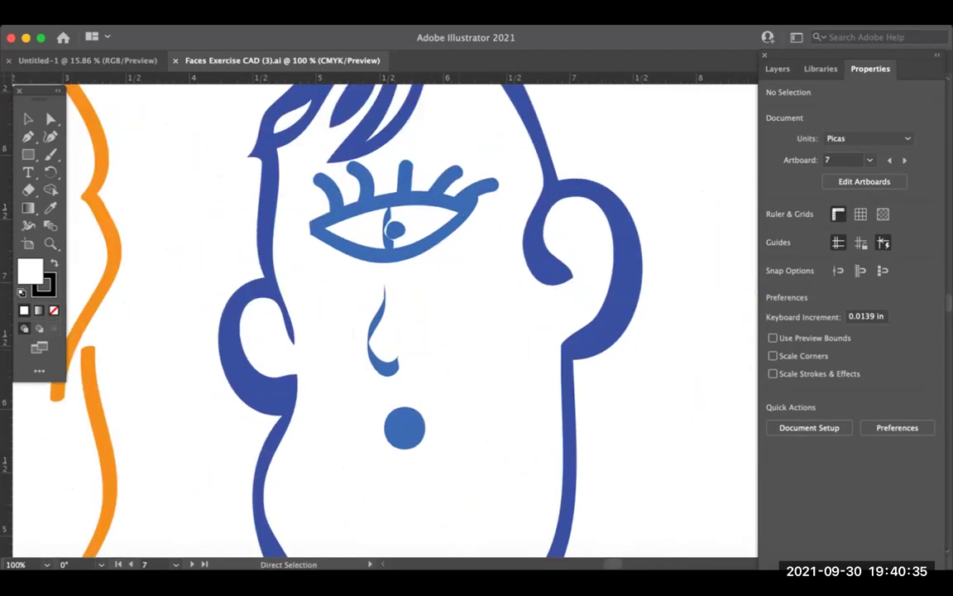
{"action": "key", "text": "super+equal"}
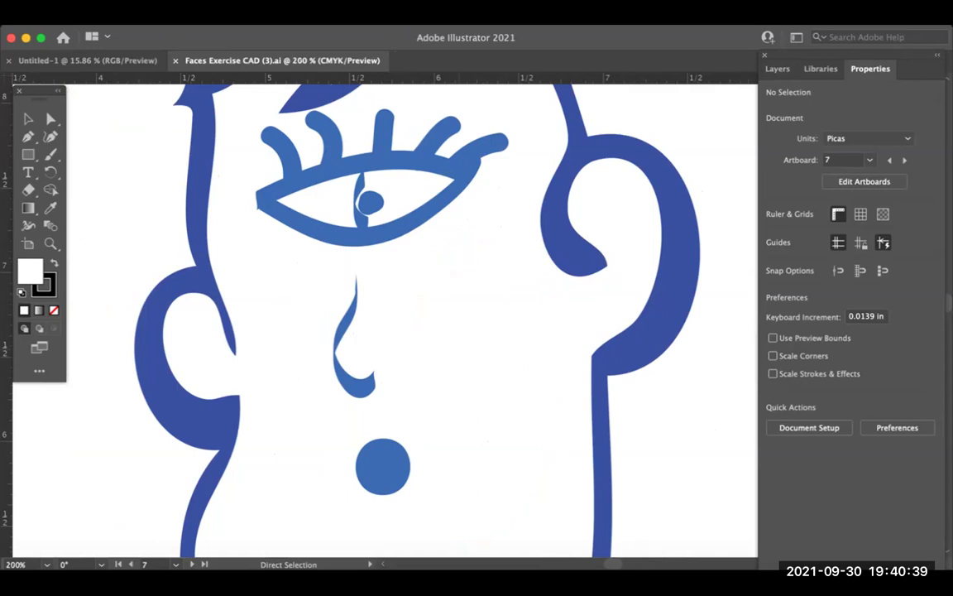
{"action": "key", "text": "super+minus"}
{"action": "key", "text": "super+minus"}
{"action": "key", "text": "super+minus"}
{"action": "key", "text": "super+minus"}
{"action": "key", "text": "super+minus"}
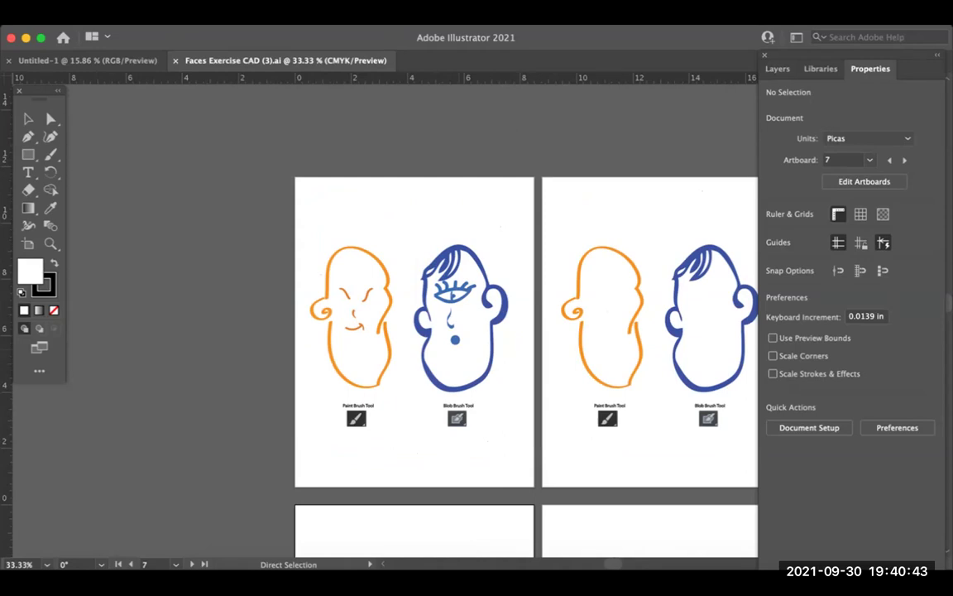
{"action": "key", "text": "super+plus"}
{"action": "key", "text": "super+plus"}
{"action": "key", "text": "super+minus"}
{"action": "key", "text": "super+minus"}
{"action": "key", "text": "super+1"}
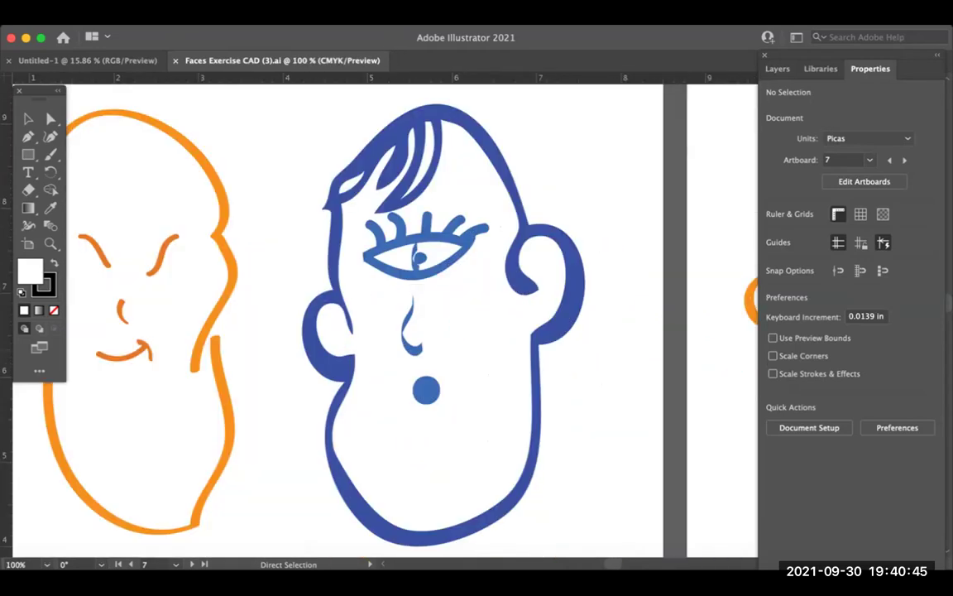
{"action": "key", "text": "super+minus"}
{"action": "key", "text": "super+minus"}
{"action": "key", "text": "super+plus"}
{"action": "key", "text": "super+plus"}
{"action": "key", "text": "super+plus"}
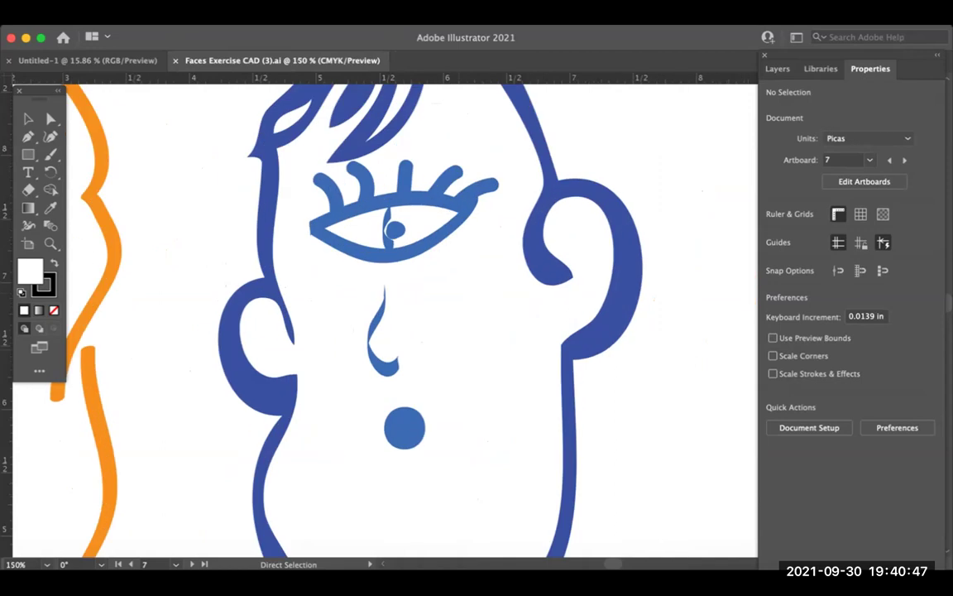
{"action": "key", "text": "super+minus"}
{"action": "key", "text": "super+minus"}
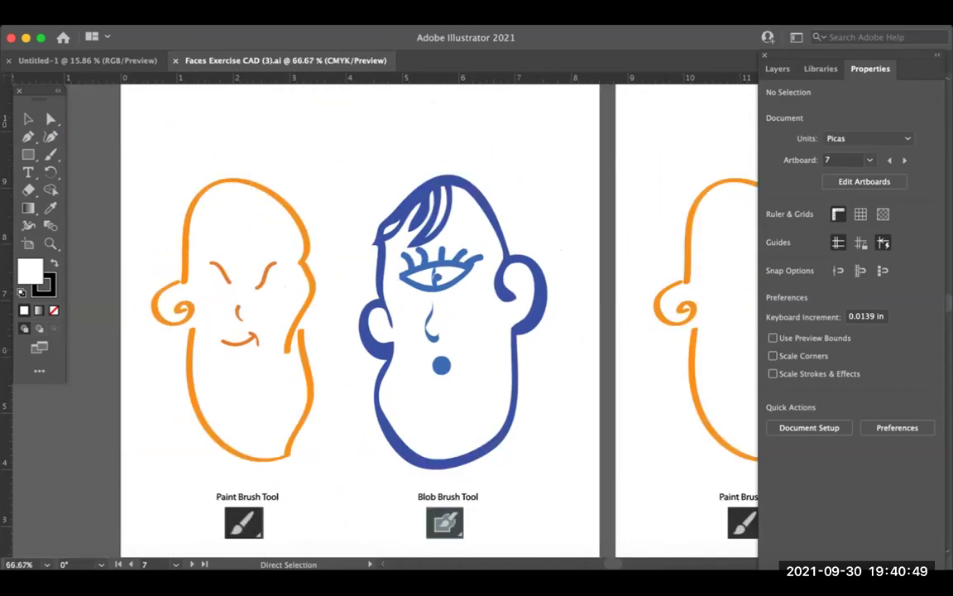
Step: Set the zoom to 50% and scroll right to the next artboard's blank heads
{"action": "key", "text": "super+minus"}
{"action": "key", "text": "super+plus"}
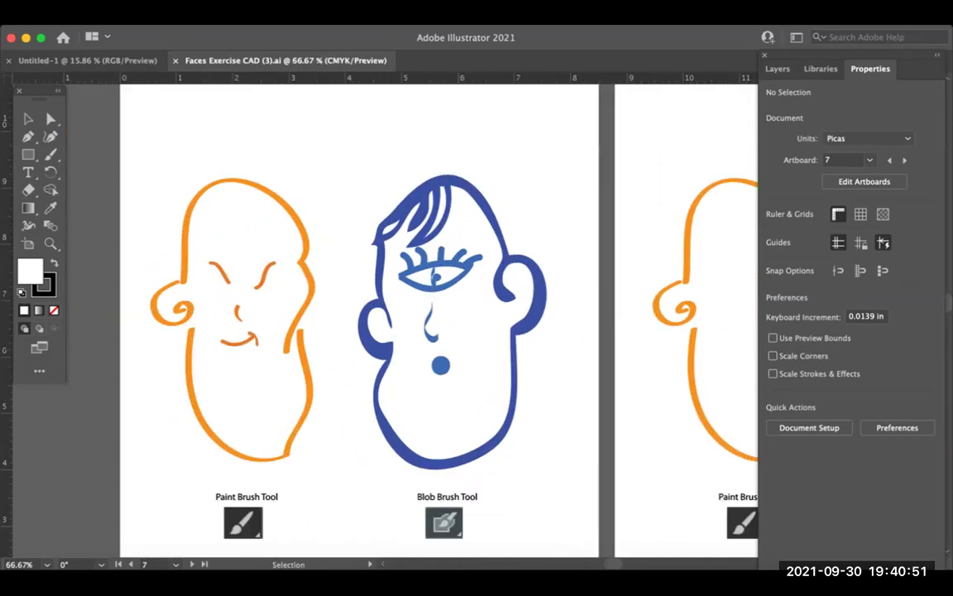
{"action": "key", "text": "super+minus"}
{"action": "key", "text": "super+plus"}
{"action": "key", "text": "super+minus"}
{"action": "key", "text": "super+plus"}
{"action": "key", "text": "super+minus"}
{"action": "key", "text": "super+plus"}
{"action": "key", "text": "super+minus"}
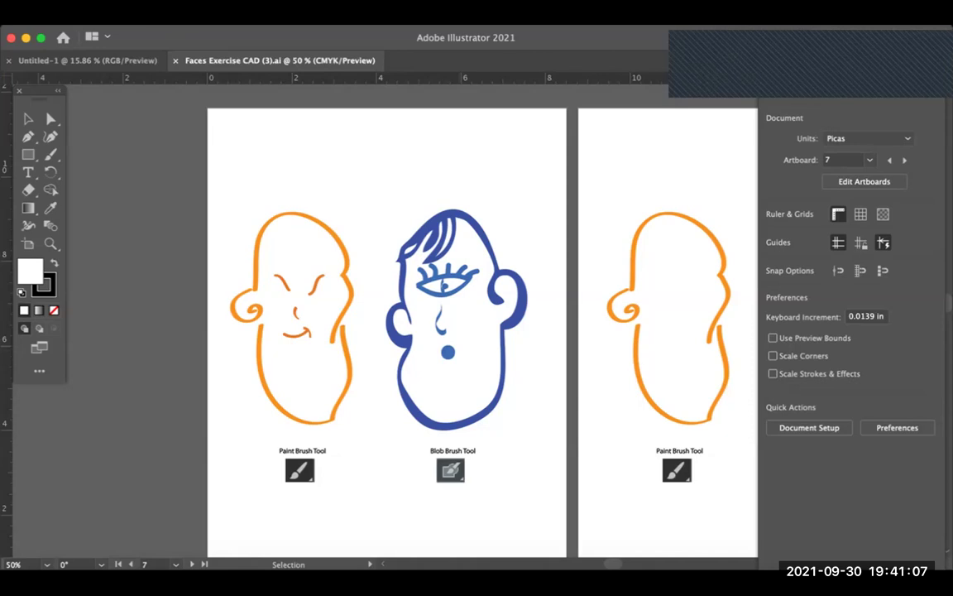
{"action": "scroll", "coordinate": [447, 331], "scroll_direction": "right", "scroll_amount": 2}
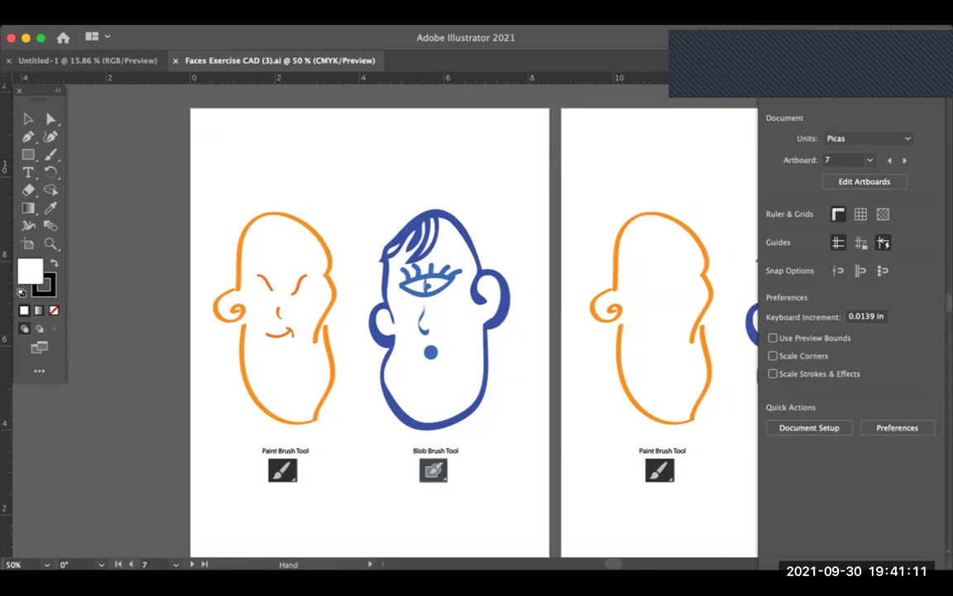
{"action": "scroll", "coordinate": [389, 314], "scroll_direction": "right", "scroll_amount": 10}
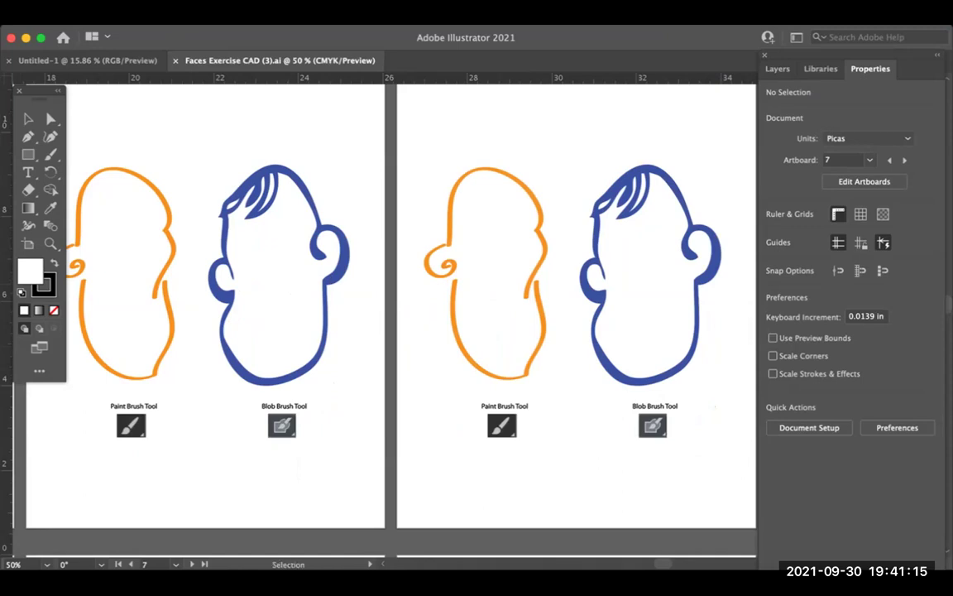
{"action": "key", "text": "super+minus"}
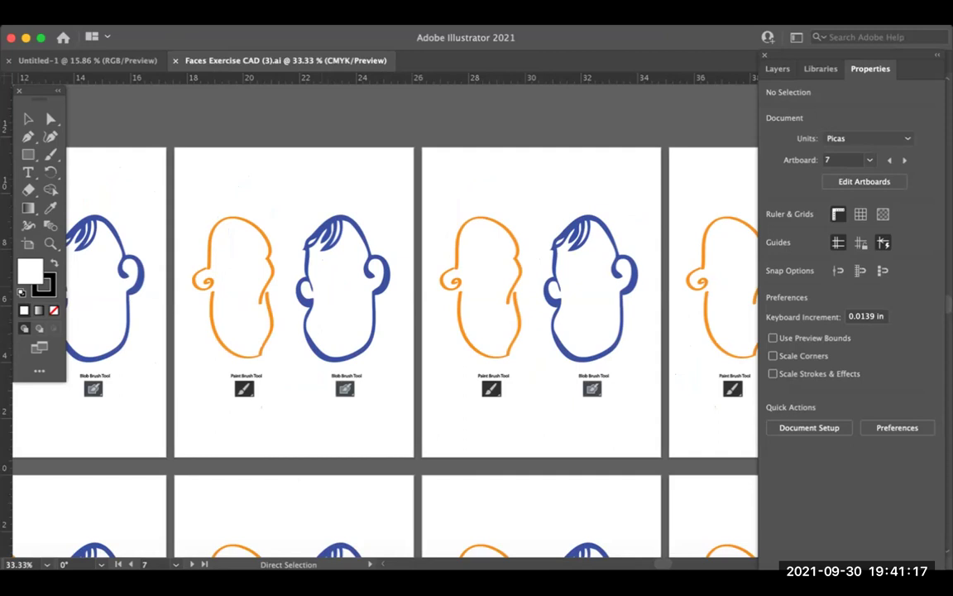
{"action": "key", "text": "super+minus"}
{"action": "key", "text": "super+minus"}
{"action": "key", "text": "super+minus"}
{"action": "key", "text": "super+plus"}
{"action": "key", "text": "super+plus"}
{"action": "key", "text": "super+plus"}
{"action": "key", "text": "z"}
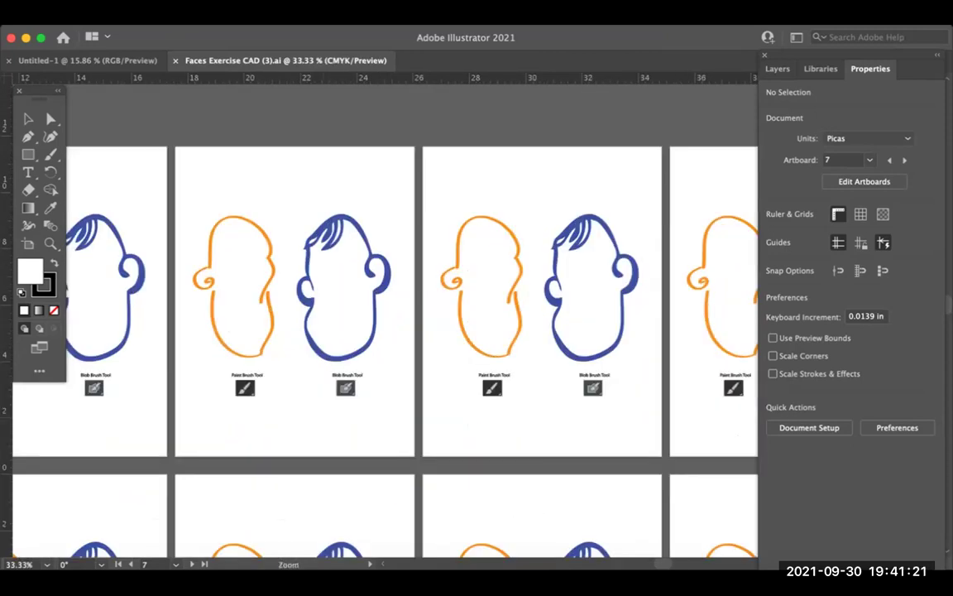
{"action": "key", "text": "super+plus"}
{"action": "key", "text": "super+minus"}
{"action": "key", "text": "h"}
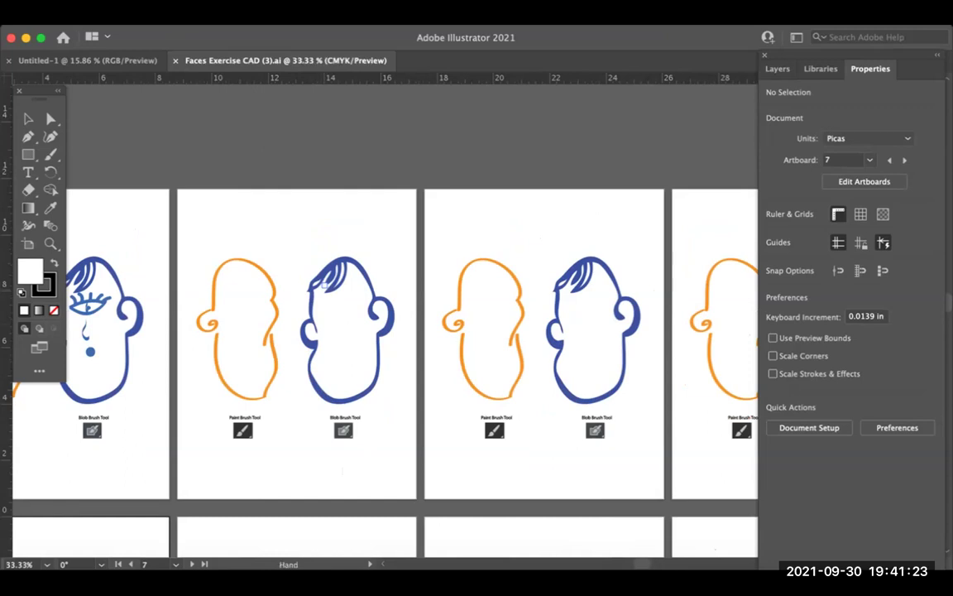
{"action": "scroll", "coordinate": [385, 331], "scroll_direction": "down", "scroll_amount": 3}
{"action": "scroll", "coordinate": [385, 331], "scroll_direction": "left", "scroll_amount": 3}
{"action": "scroll", "coordinate": [384, 331], "scroll_direction": "up", "scroll_amount": 2}
{"action": "scroll", "coordinate": [385, 331], "scroll_direction": "left", "scroll_amount": 2}
{"action": "key", "text": "v"}
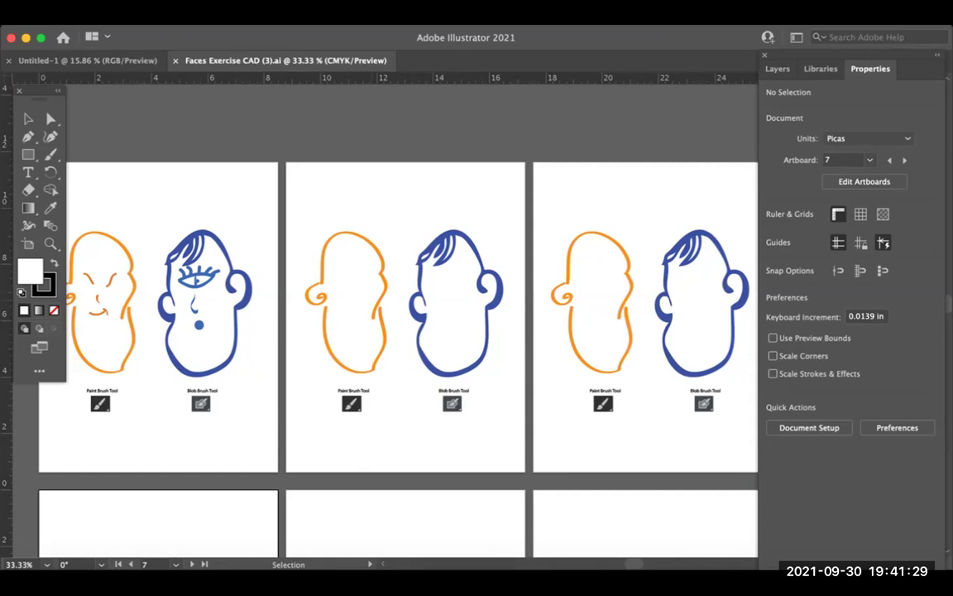
{"action": "scroll", "coordinate": [397, 314], "scroll_direction": "left", "scroll_amount": 3}
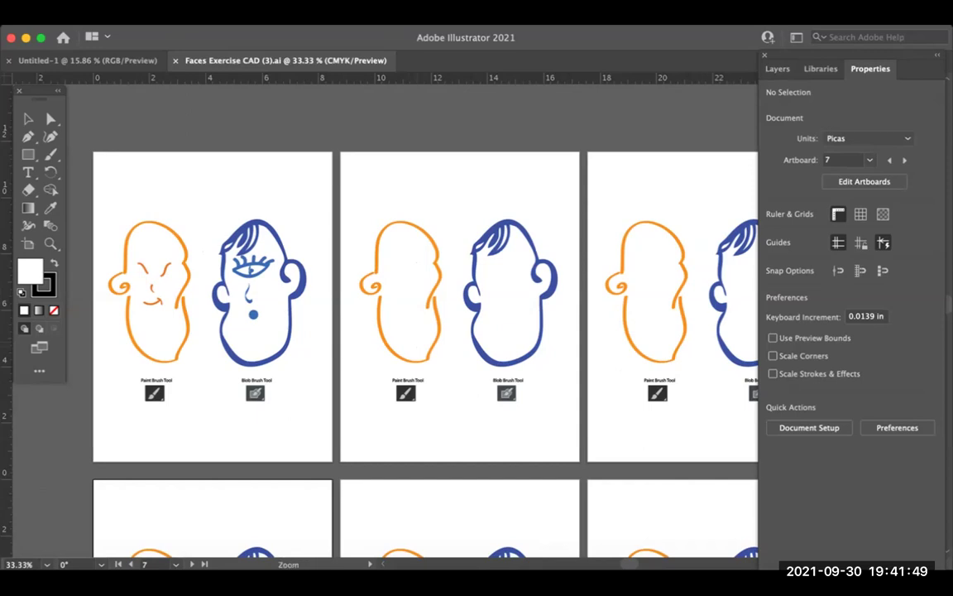
{"action": "key", "text": "z"}
{"action": "key", "text": "v"}
{"action": "key", "text": "z"}
{"action": "key", "text": "a"}
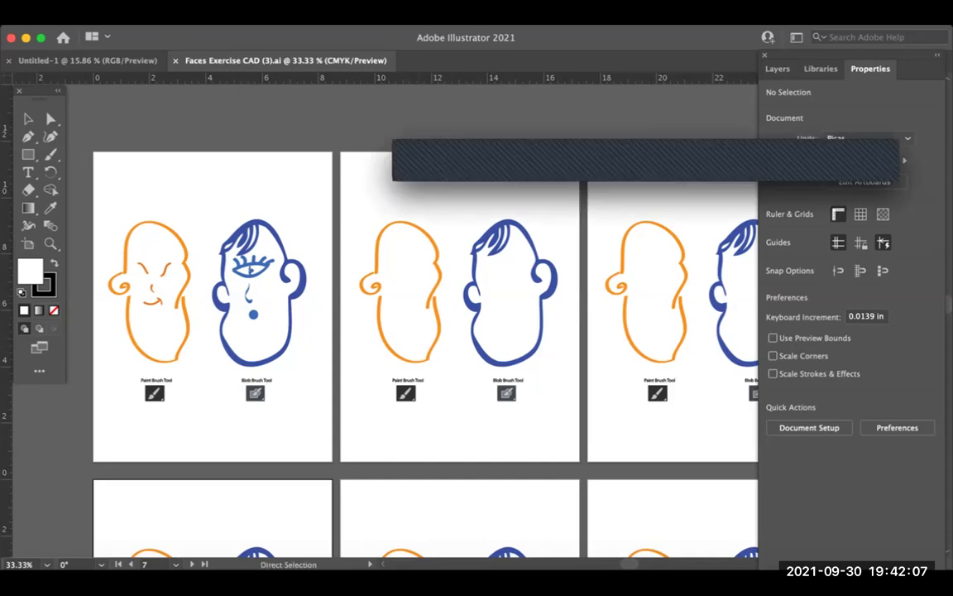
{"action": "key", "text": "v"}
{"action": "left_click", "coordinate": [212, 431]}
{"action": "key", "text": "z"}
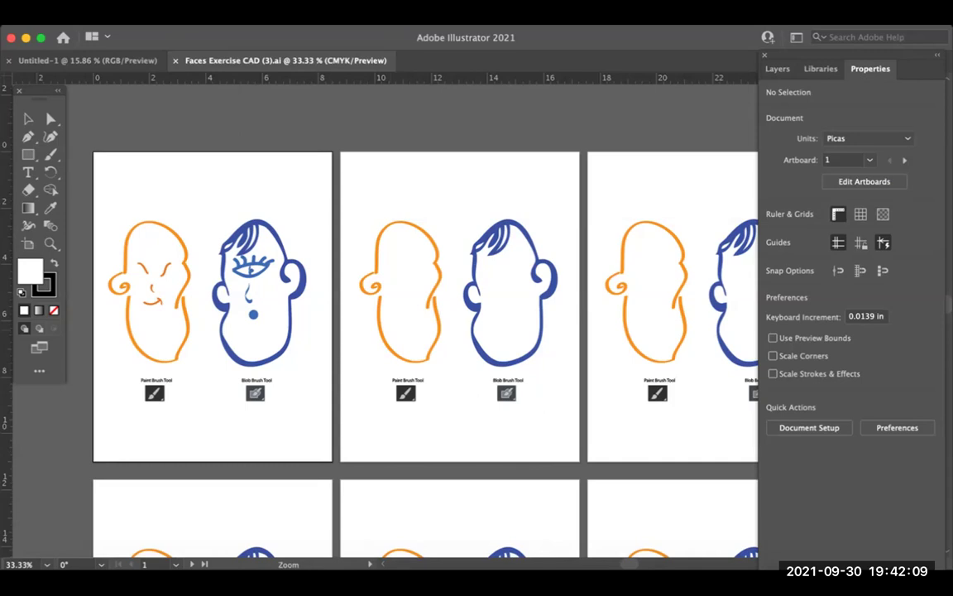
{"action": "left_click", "coordinate": [310, 294]}
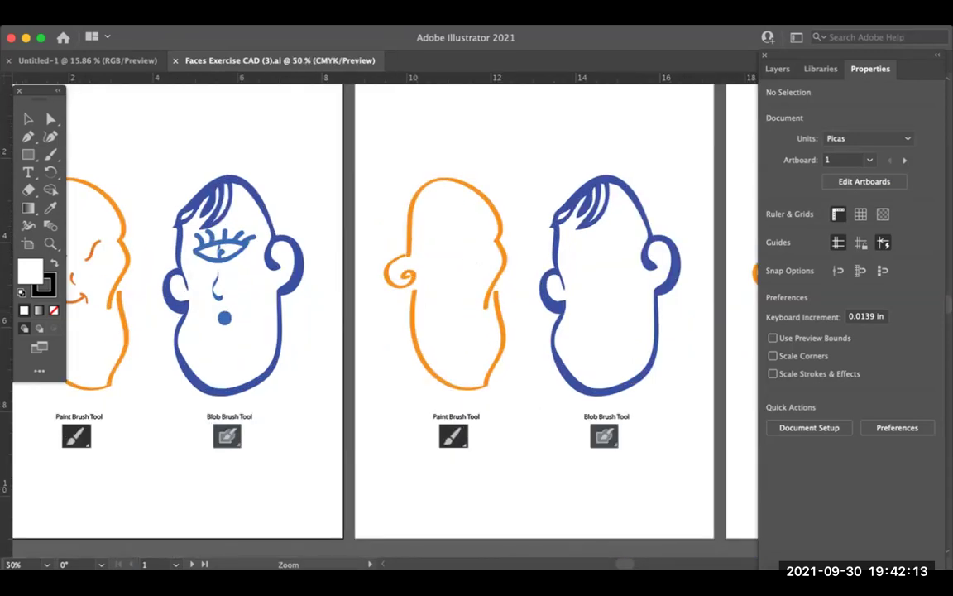
{"action": "left_click", "coordinate": [420, 267]}
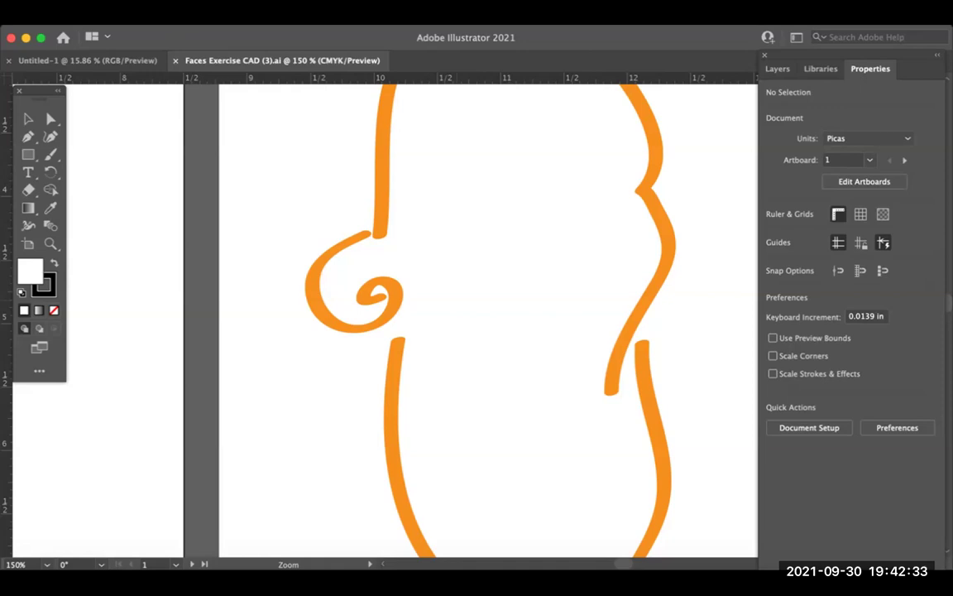
{"action": "key", "text": "space"}
{"action": "key", "text": "super+minus"}
{"action": "key", "text": "super+minus"}
{"action": "key", "text": "super+minus"}
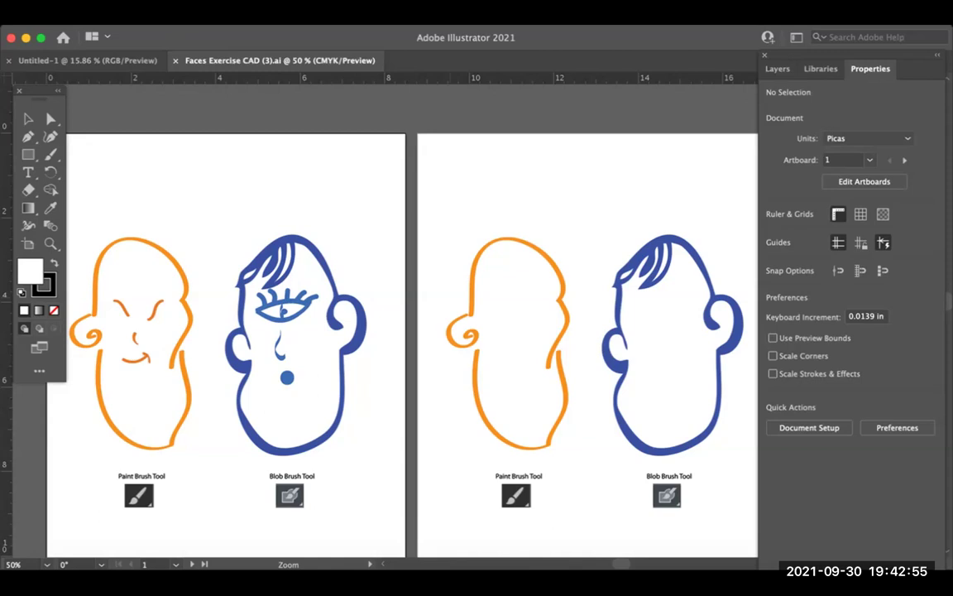
{"action": "key", "text": "super+1"}
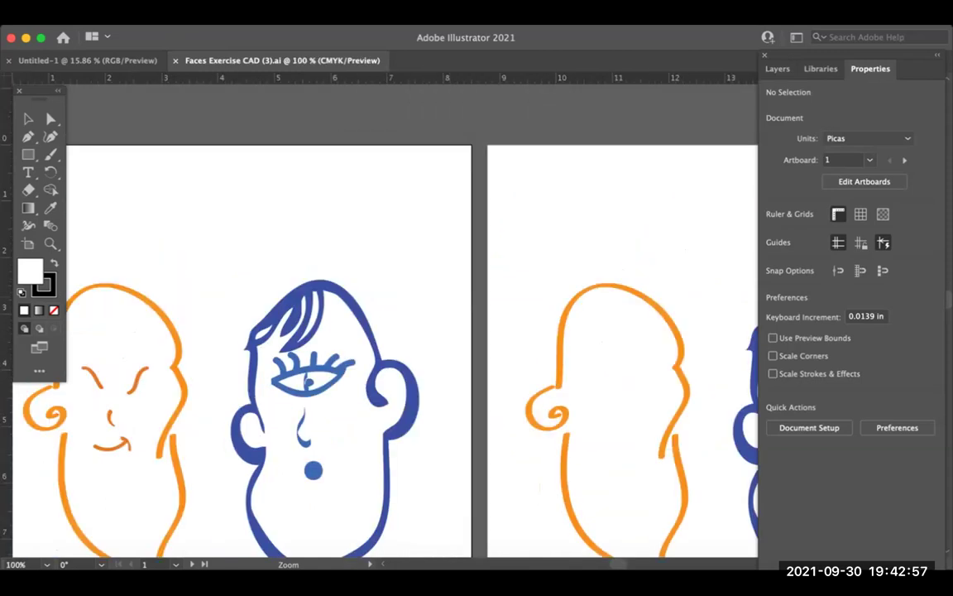
{"action": "key", "text": "super+minus"}
{"action": "key", "text": "super+minus"}
{"action": "key", "text": "super+minus"}
{"action": "key", "text": "super+minus"}
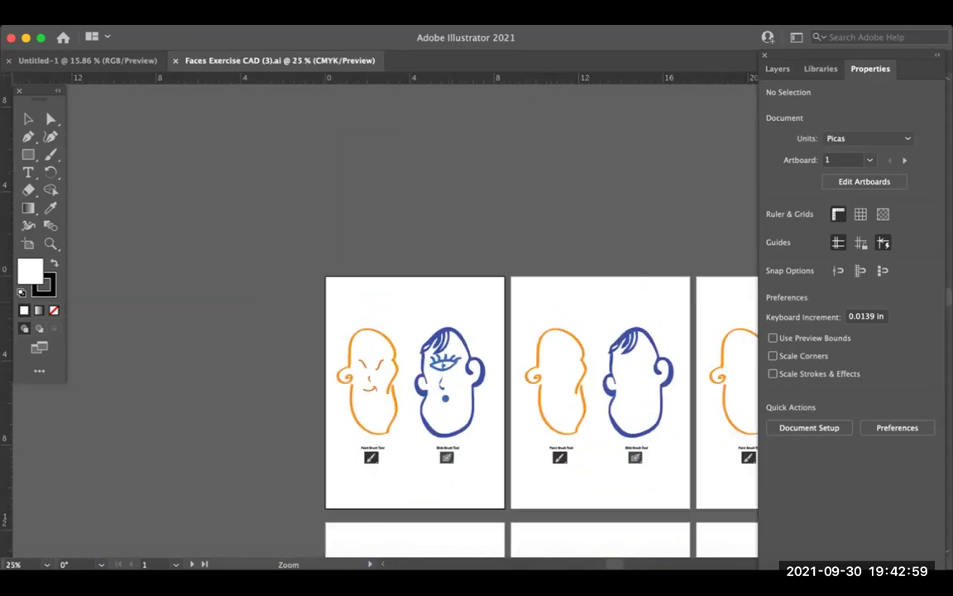
{"action": "key", "text": "space"}
{"action": "left_click_drag", "start_coordinate": [496, 372], "coordinate": [350, 276]}
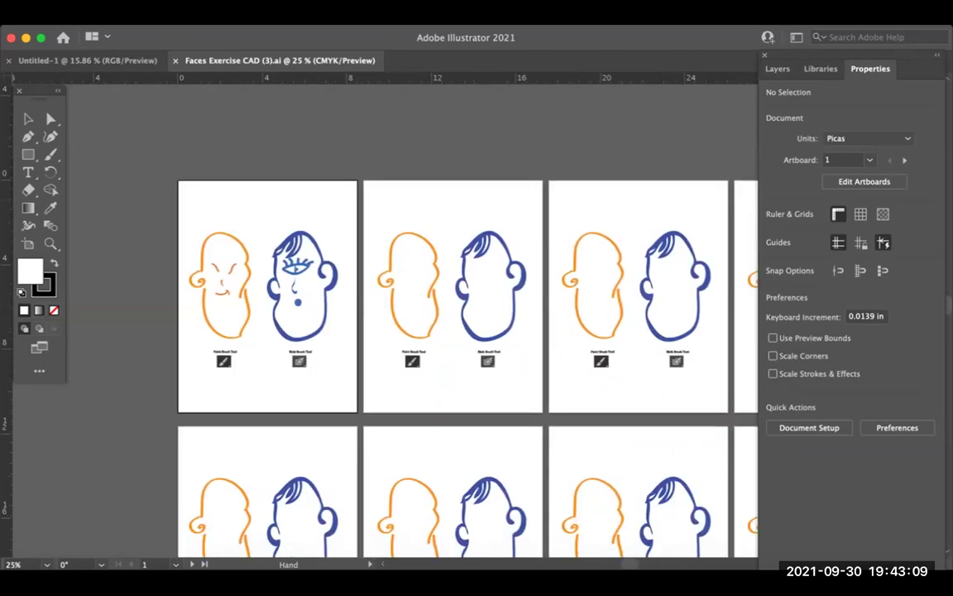
{"action": "key", "text": "v"}
{"action": "left_click_drag", "start_coordinate": [463, 331], "coordinate": [382, 275]}
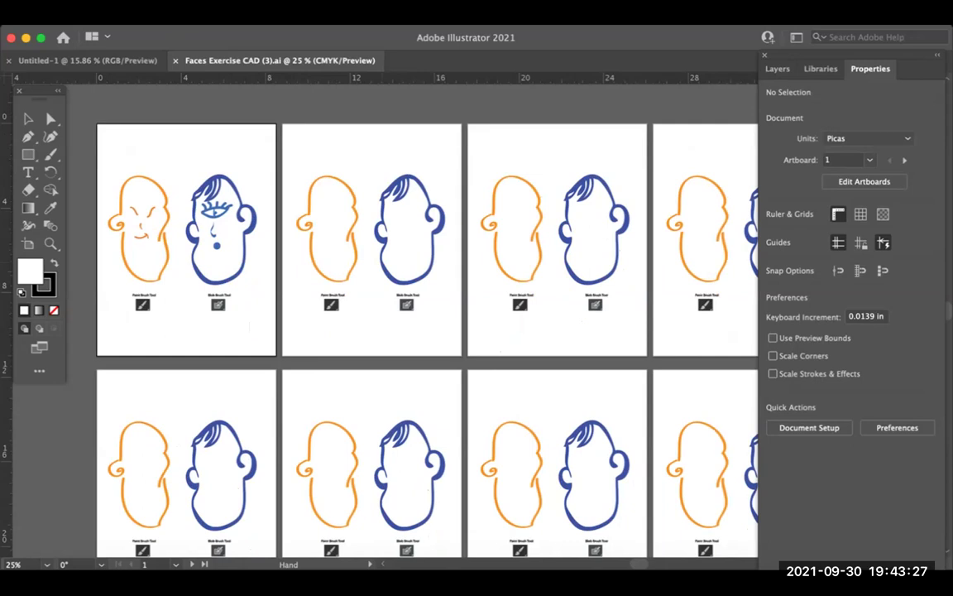
{"action": "scroll", "coordinate": [426, 340], "scroll_direction": "up", "scroll_amount": 3}
{"action": "scroll", "coordinate": [426, 331], "scroll_direction": "down", "scroll_amount": 3}
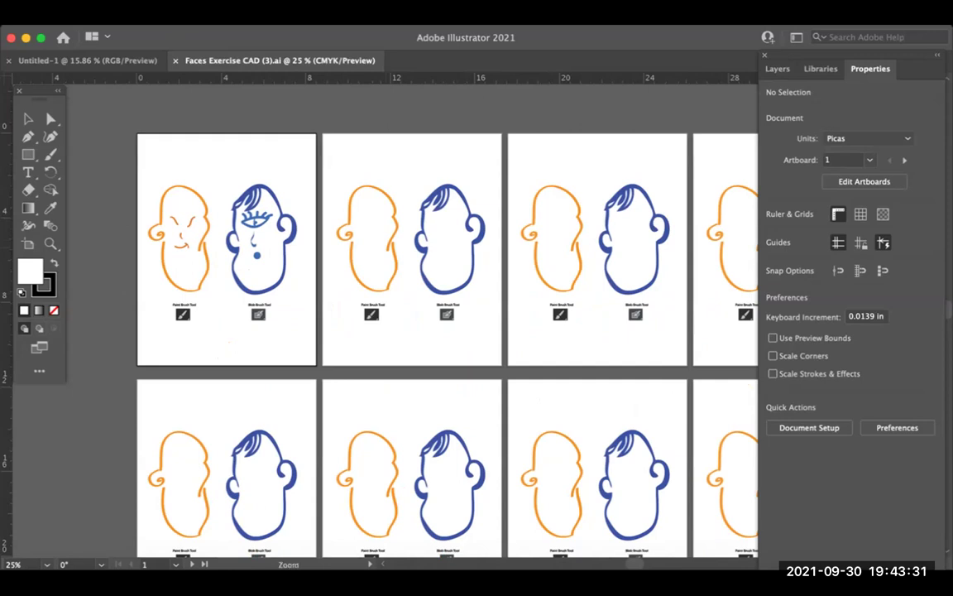
{"action": "key", "text": "super+equal"}
{"action": "scroll", "coordinate": [181, 236], "scroll_direction": "up", "scroll_amount": 6}
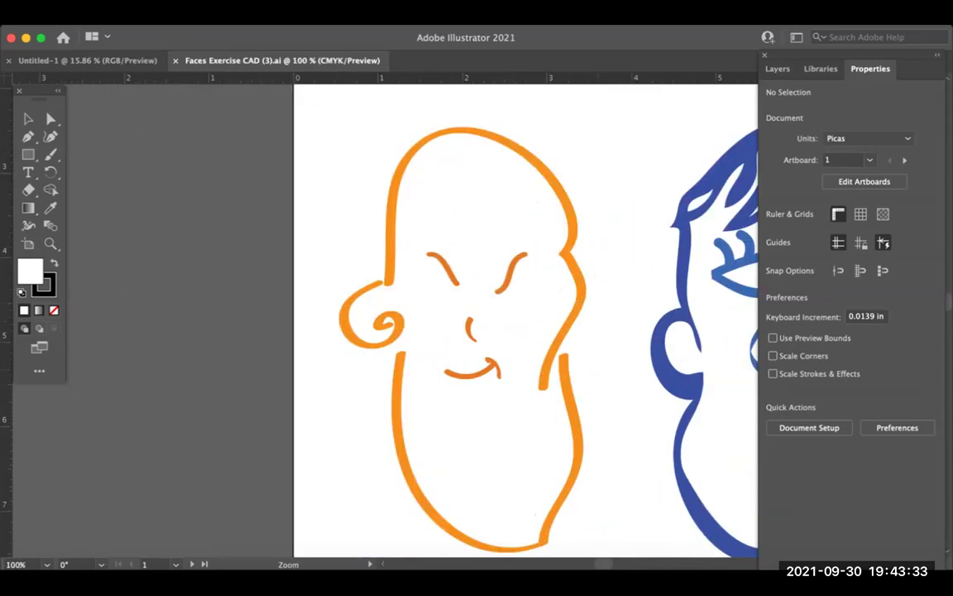
{"action": "scroll", "coordinate": [196, 196], "scroll_direction": "down", "scroll_amount": 2}
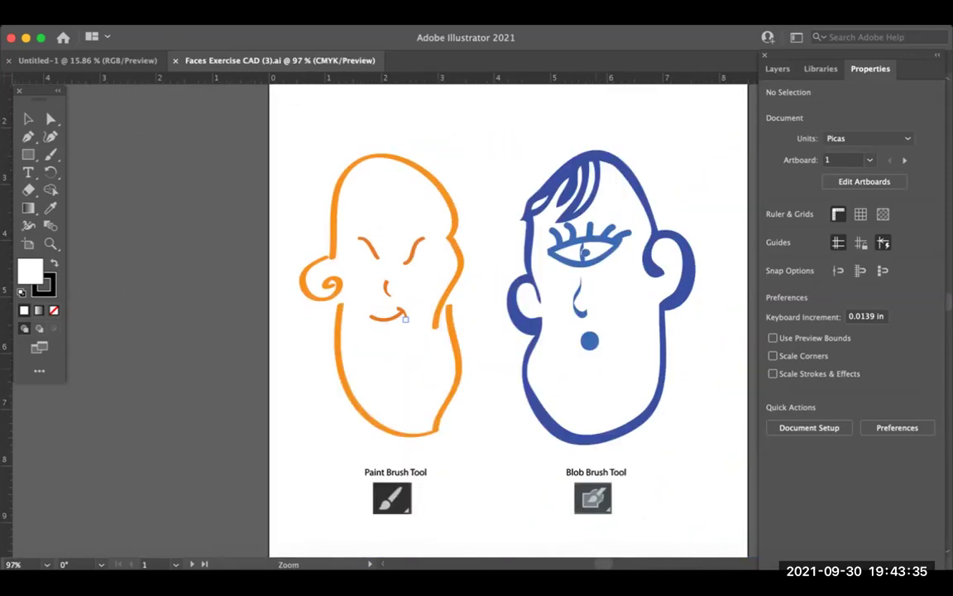
{"action": "scroll", "coordinate": [154, 389], "scroll_direction": "down", "scroll_amount": 2}
Step: Select and deselect the orange head, then scroll right to the second artboard's blank faces
{"action": "key", "text": "v"}
{"action": "left_click", "coordinate": [377, 217]}
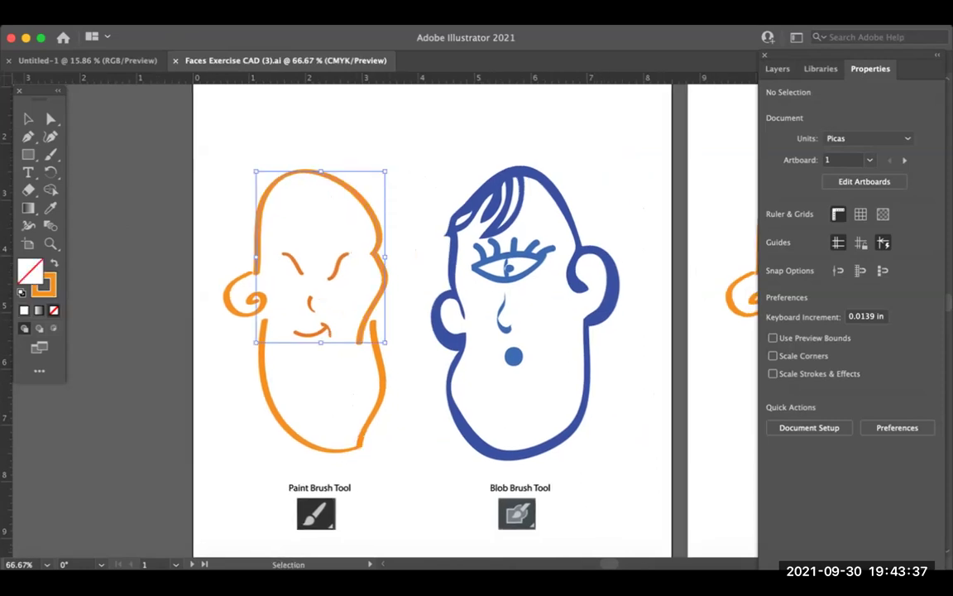
{"action": "key", "text": "super+shift+a"}
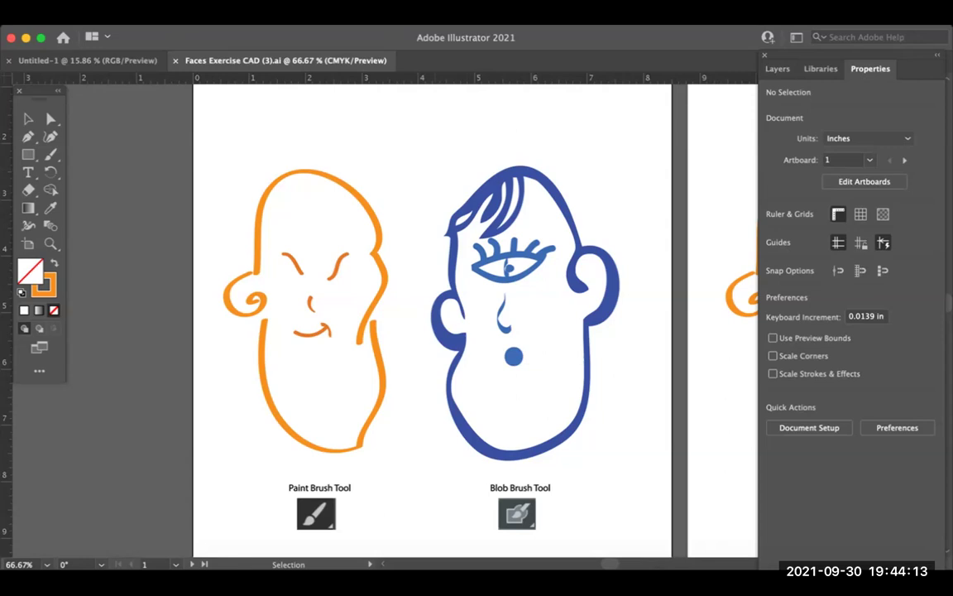
{"action": "scroll", "coordinate": [372, 315], "scroll_direction": "right", "scroll_amount": 5}
{"action": "scroll", "coordinate": [372, 315], "scroll_direction": "right", "scroll_amount": 5}
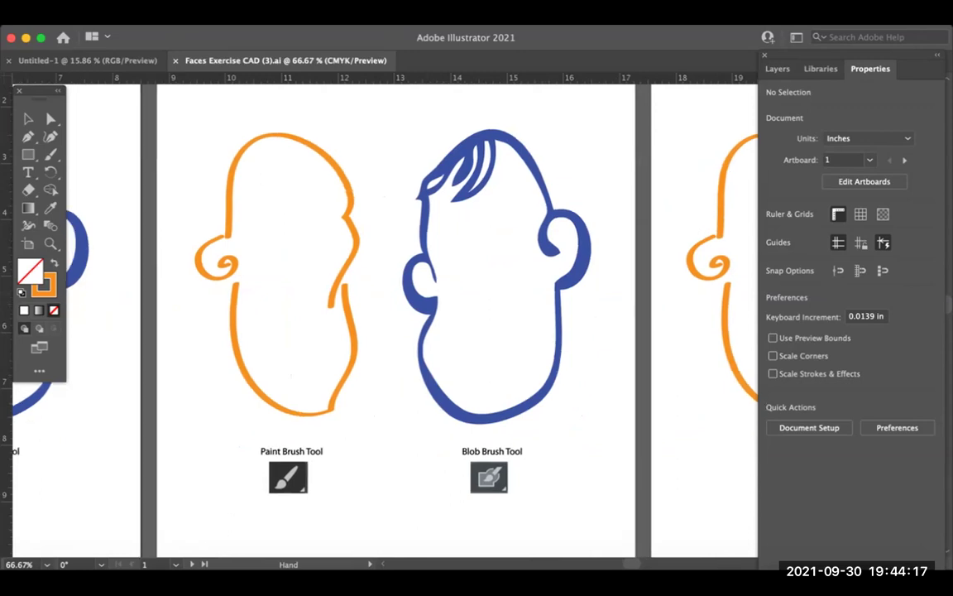
Step: Float the Tools panel over the canvas beside the artwork and collapse it to one column
{"action": "scroll", "coordinate": [372, 314], "scroll_direction": "left", "scroll_amount": 1}
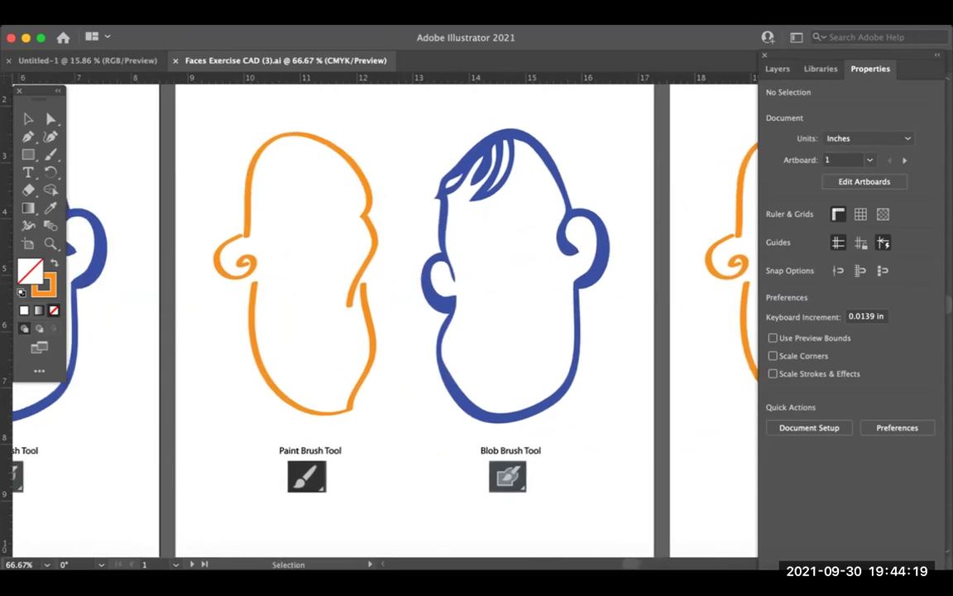
{"action": "left_click_drag", "start_coordinate": [39, 90], "coordinate": [149, 122]}
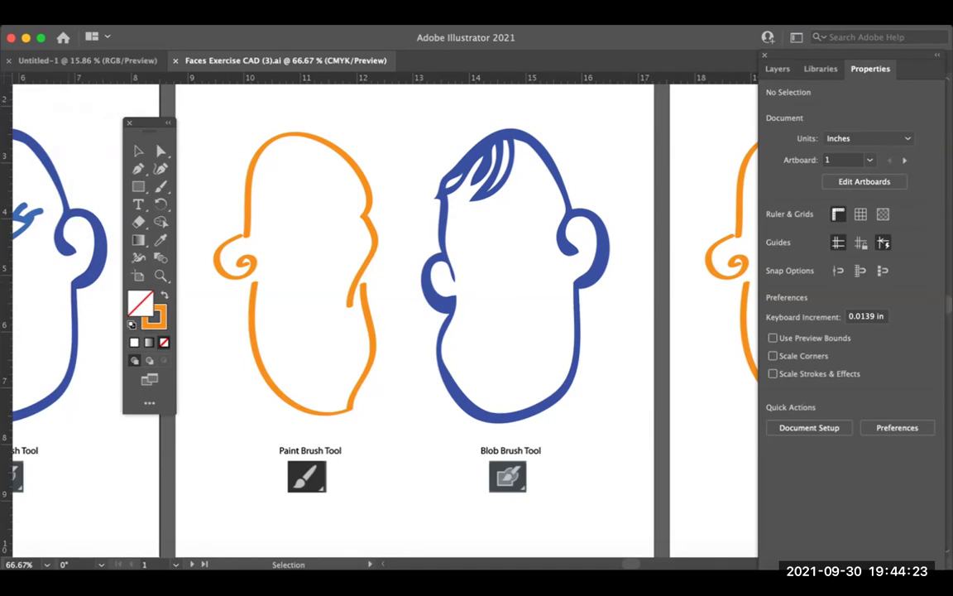
{"action": "key", "text": "b"}
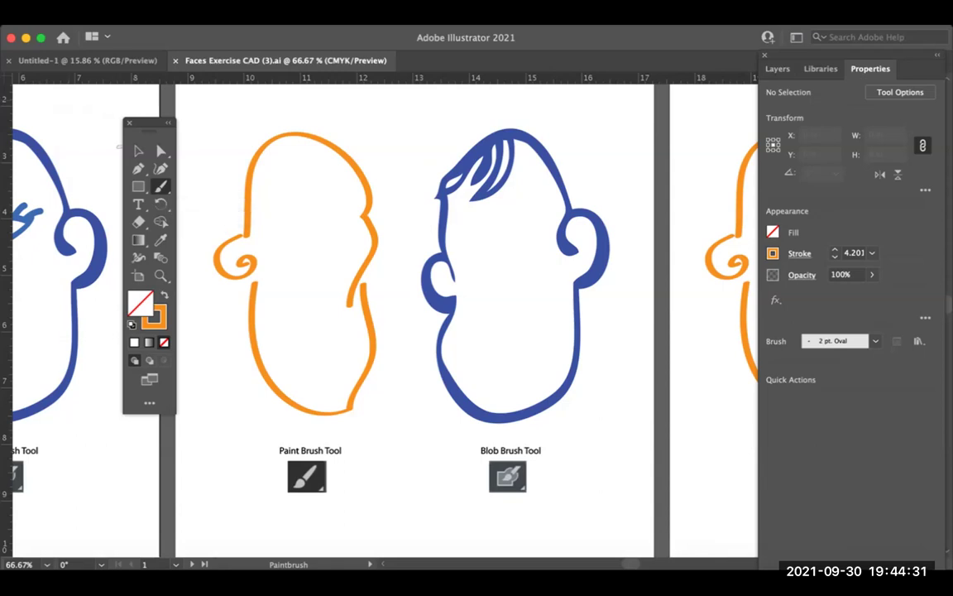
{"action": "left_click", "coordinate": [168, 123]}
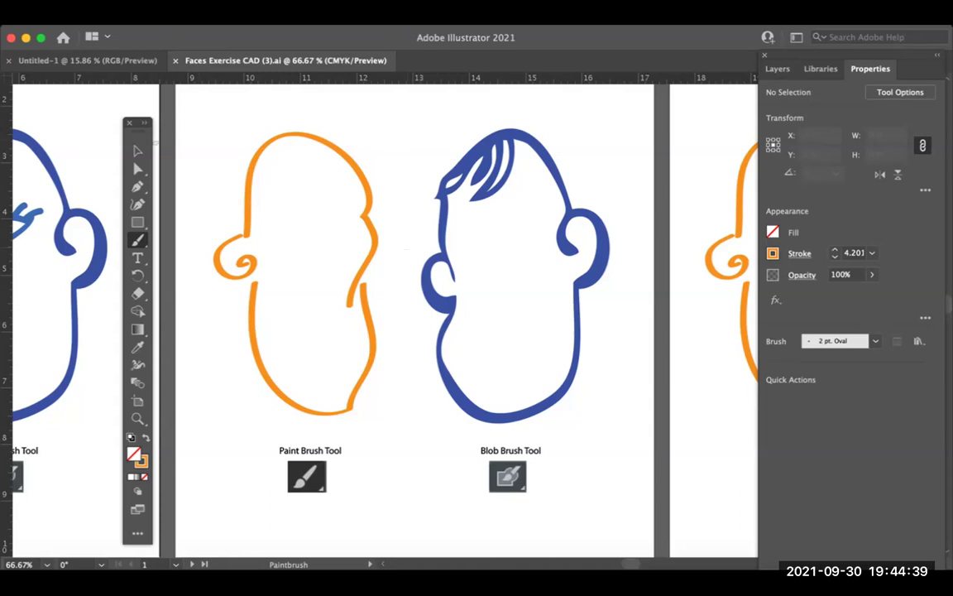
{"action": "left_click", "coordinate": [138, 150]}
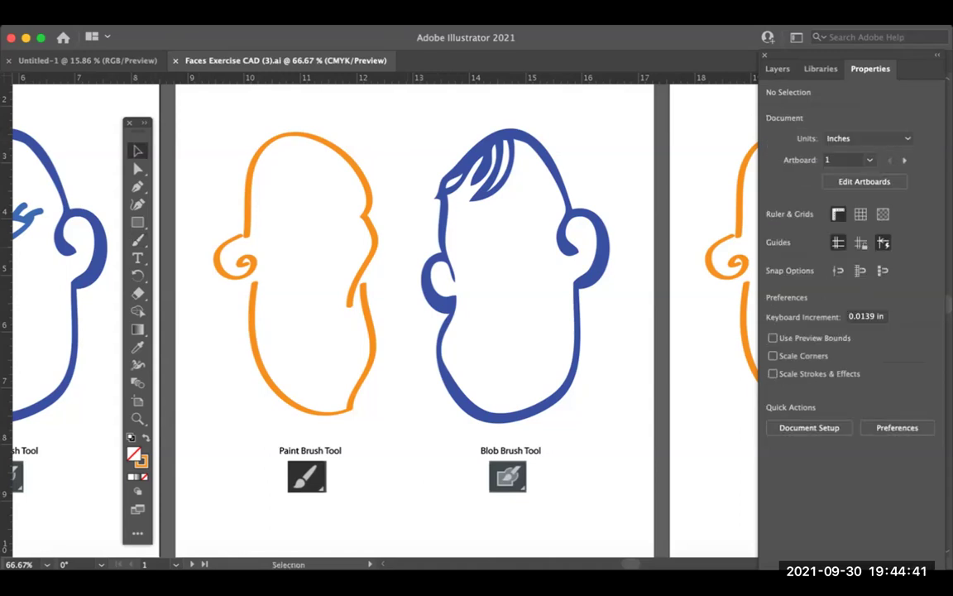
Step: Choose Reset Essentials from the workspace switcher to re-dock the tools
{"action": "left_click", "coordinate": [796, 37]}
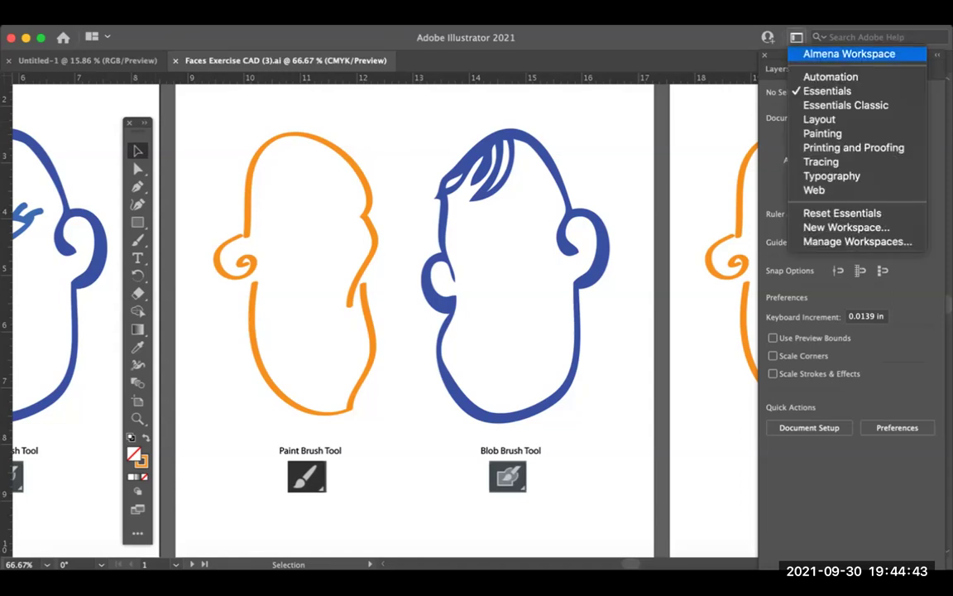
{"action": "left_click", "coordinate": [841, 213]}
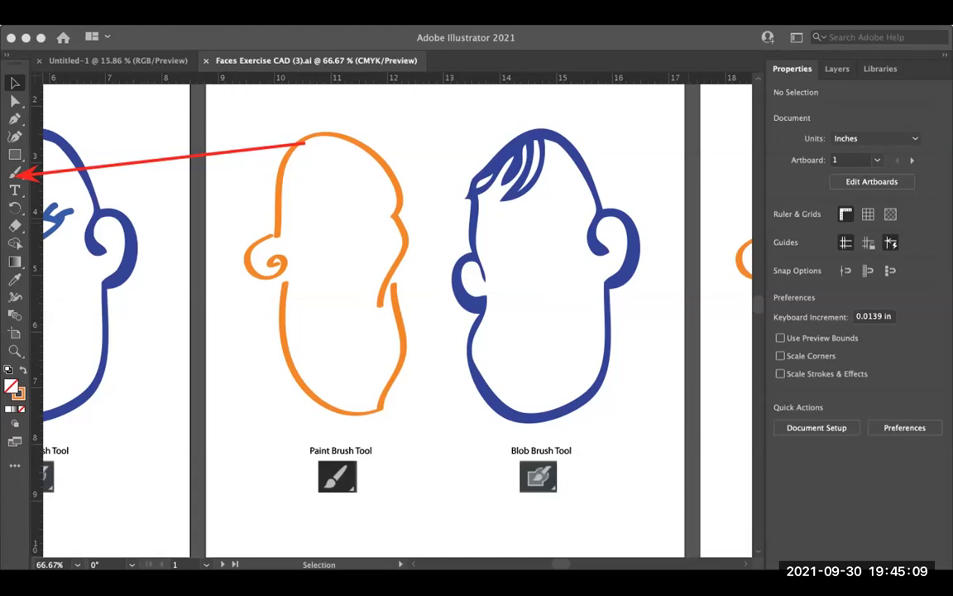
Step: Make the Paintbrush tool active, showing the 2 pt. Oval brush in Properties
{"action": "key", "text": "b"}
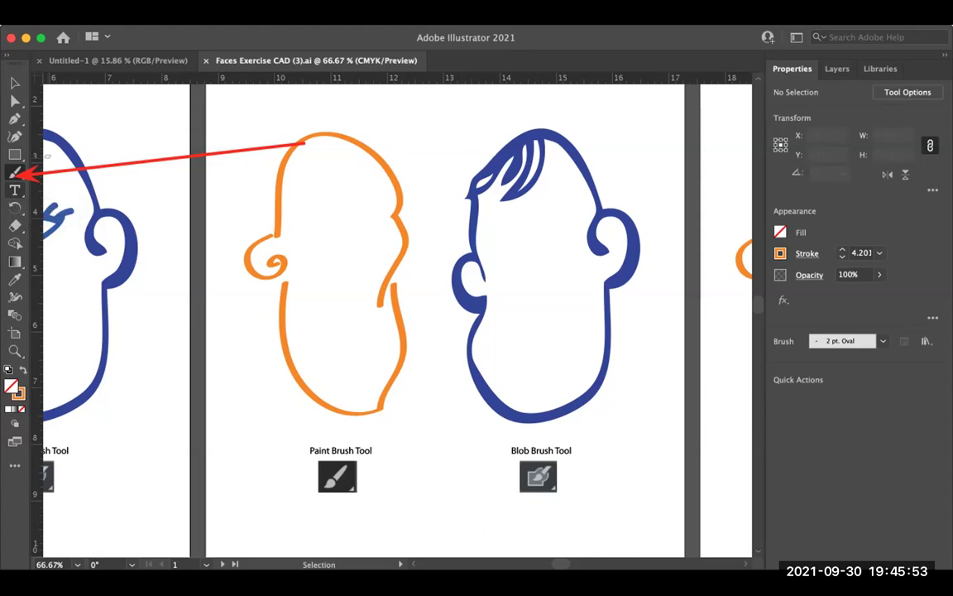
{"action": "key", "text": "b"}
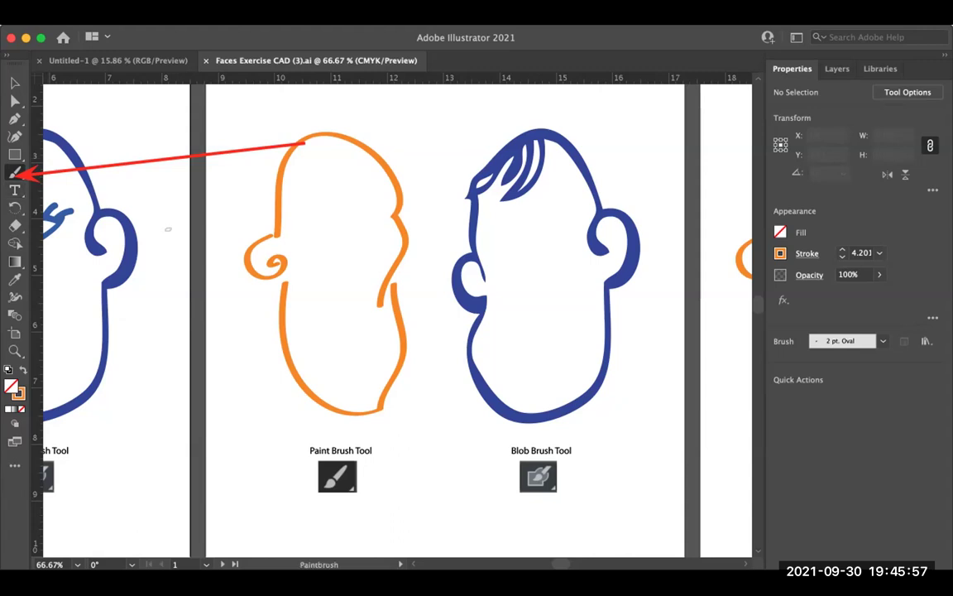
{"action": "key", "text": "t"}
{"action": "key", "text": "b"}
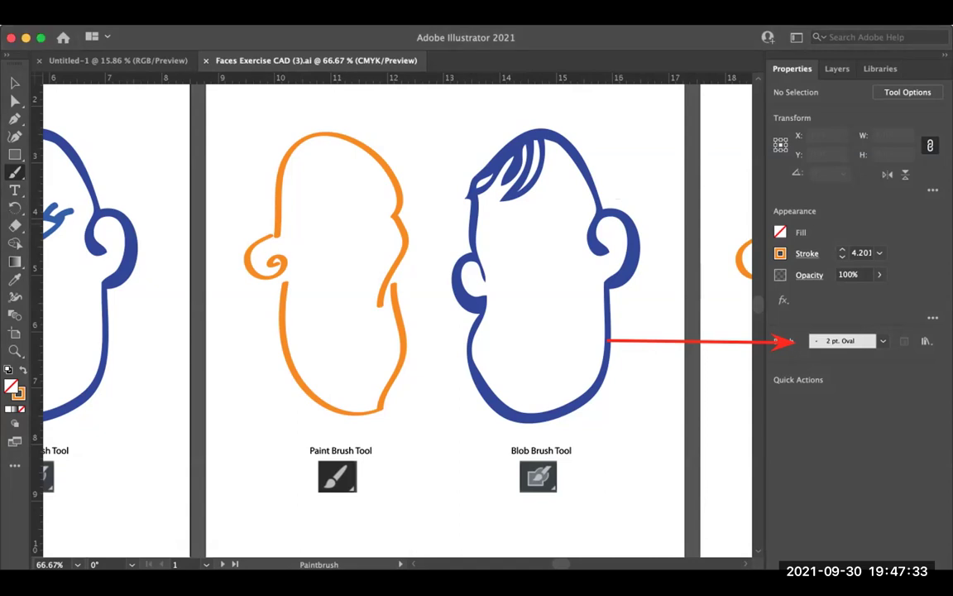
Step: Try the 5 pt. Oval brush from the Brush dropdown
{"action": "left_click", "coordinate": [882, 341]}
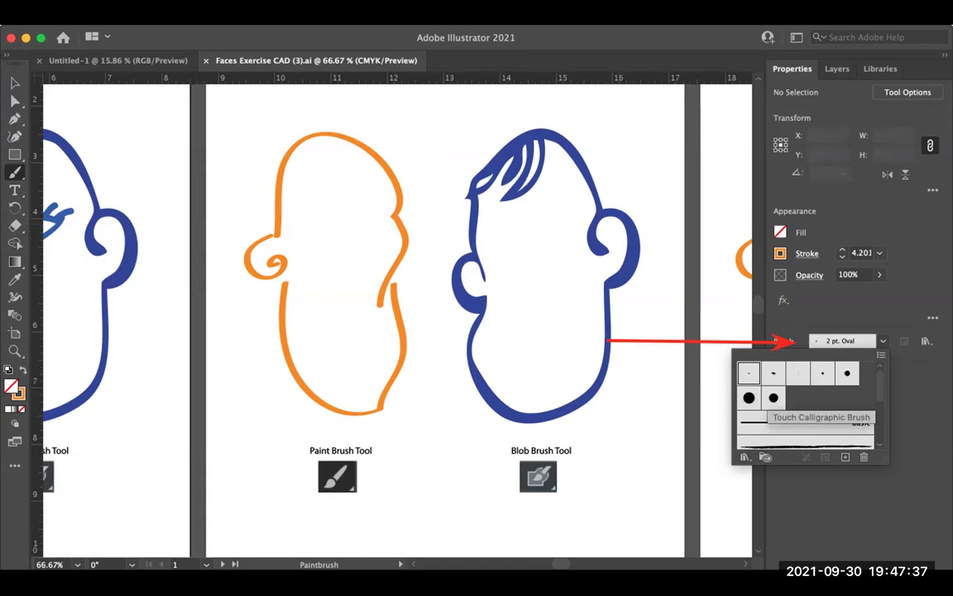
{"action": "left_click", "coordinate": [774, 373]}
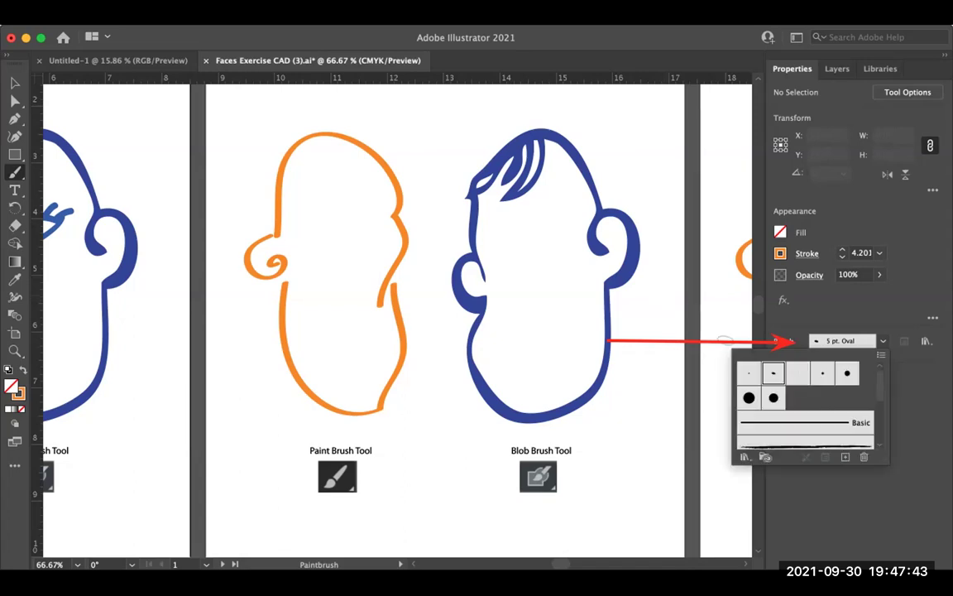
{"action": "scroll", "coordinate": [799, 389], "scroll_direction": "down", "scroll_amount": 1}
{"action": "scroll", "coordinate": [807, 401], "scroll_direction": "up", "scroll_amount": 1}
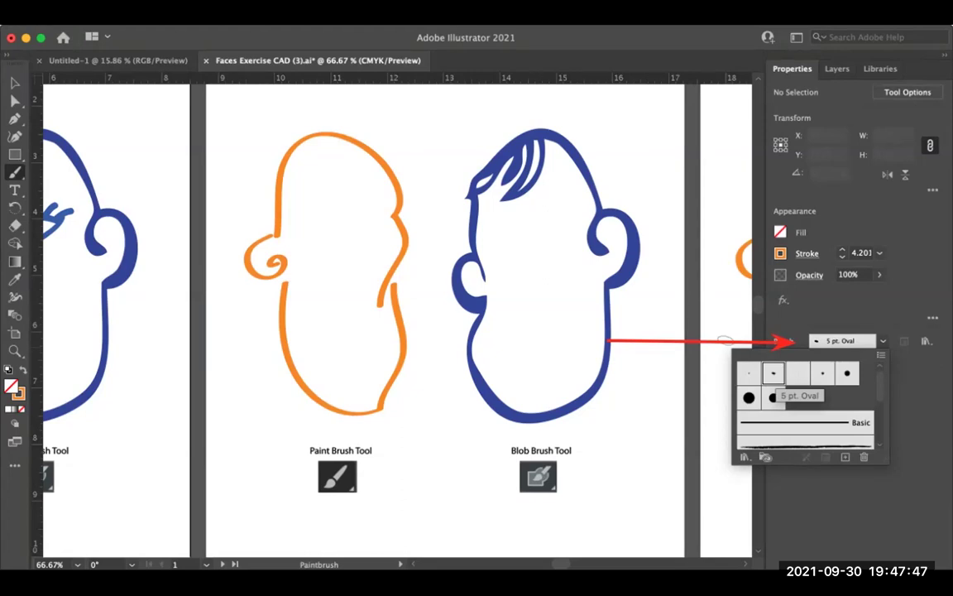
{"action": "left_click", "coordinate": [725, 341]}
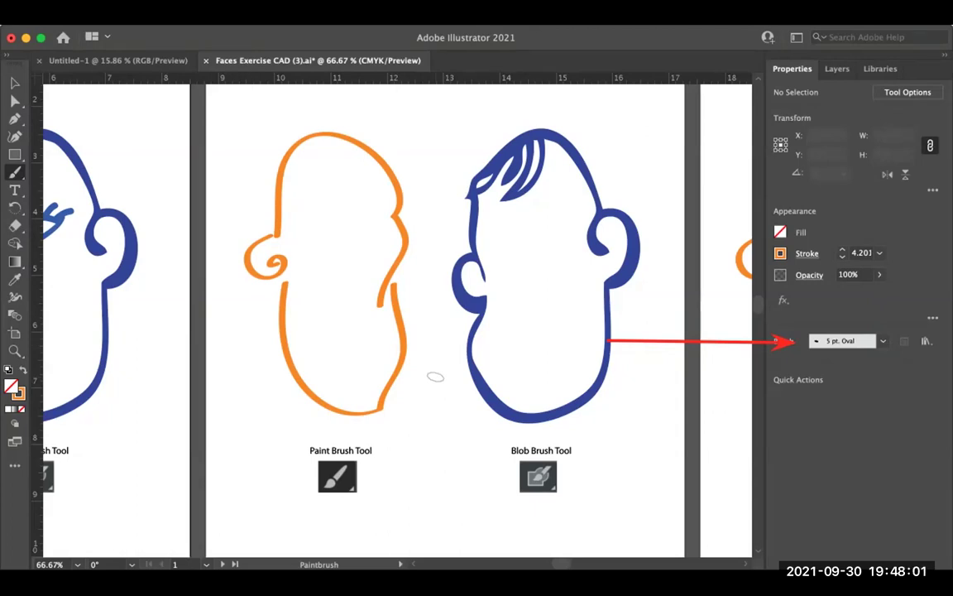
Step: Pick the 7 pt. Round brush for painting
{"action": "left_click", "coordinate": [883, 341]}
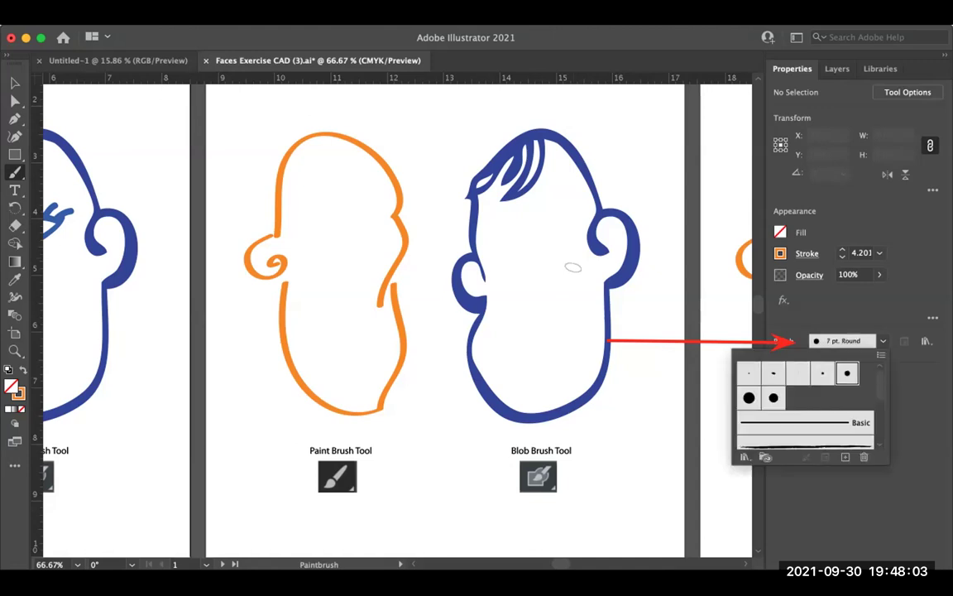
{"action": "left_click", "coordinate": [810, 372]}
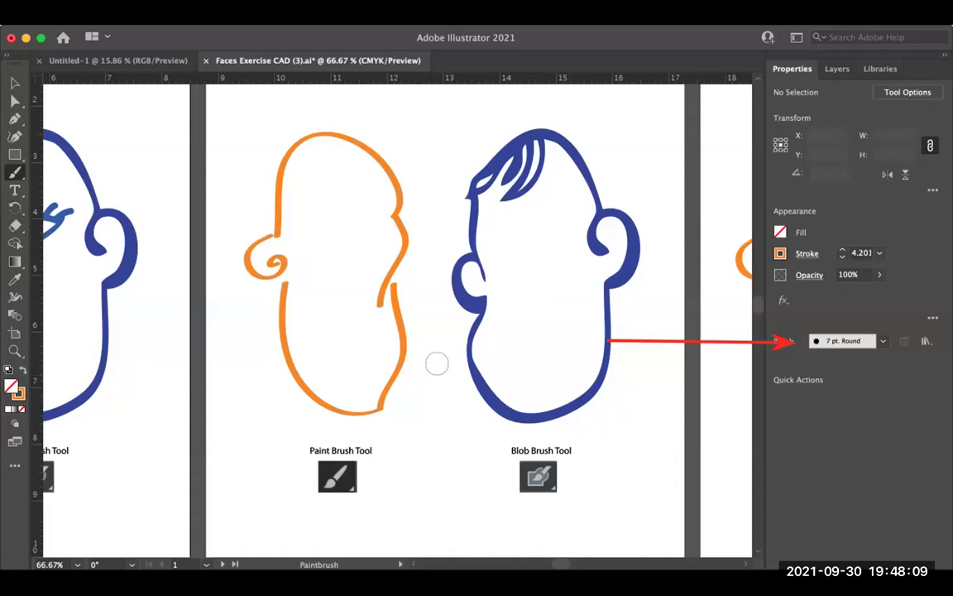
{"action": "left_click_drag", "start_coordinate": [413, 359], "coordinate": [452, 431]}
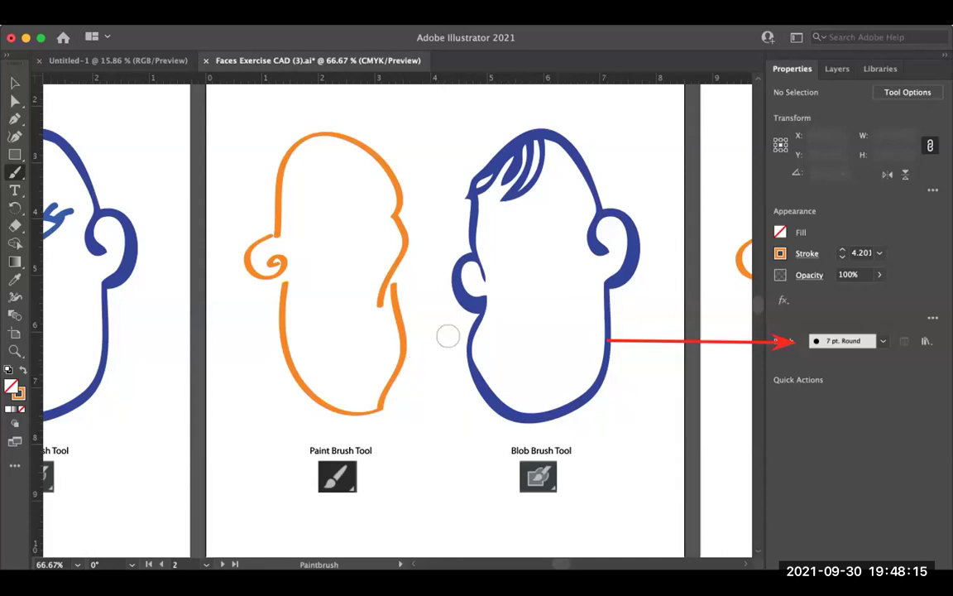
Step: Scroll through the brush library to preview the other available brushes
{"action": "left_click", "coordinate": [883, 341]}
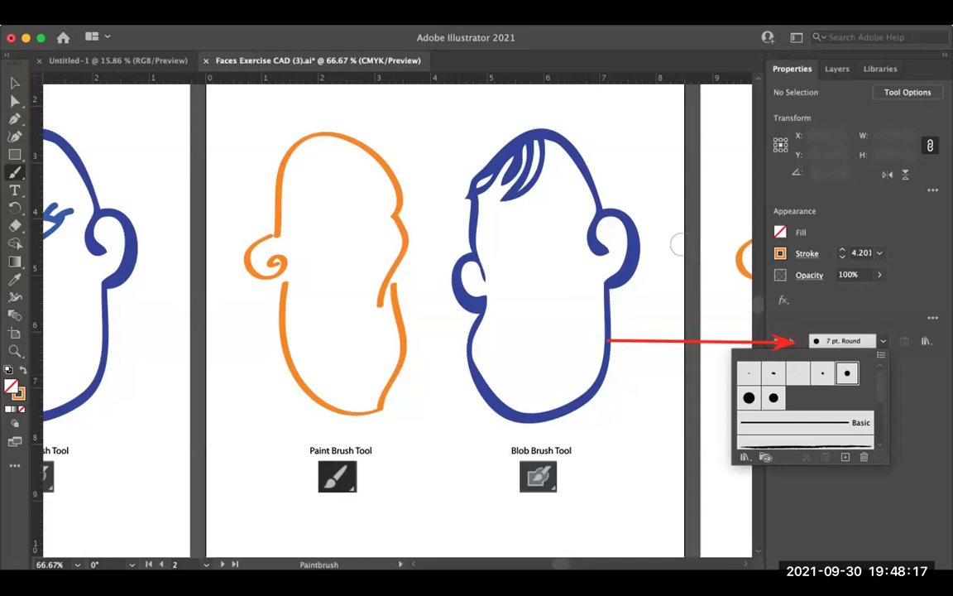
{"action": "scroll", "coordinate": [807, 405], "scroll_direction": "down", "scroll_amount": 1}
{"action": "scroll", "coordinate": [806, 405], "scroll_direction": "down", "scroll_amount": 1}
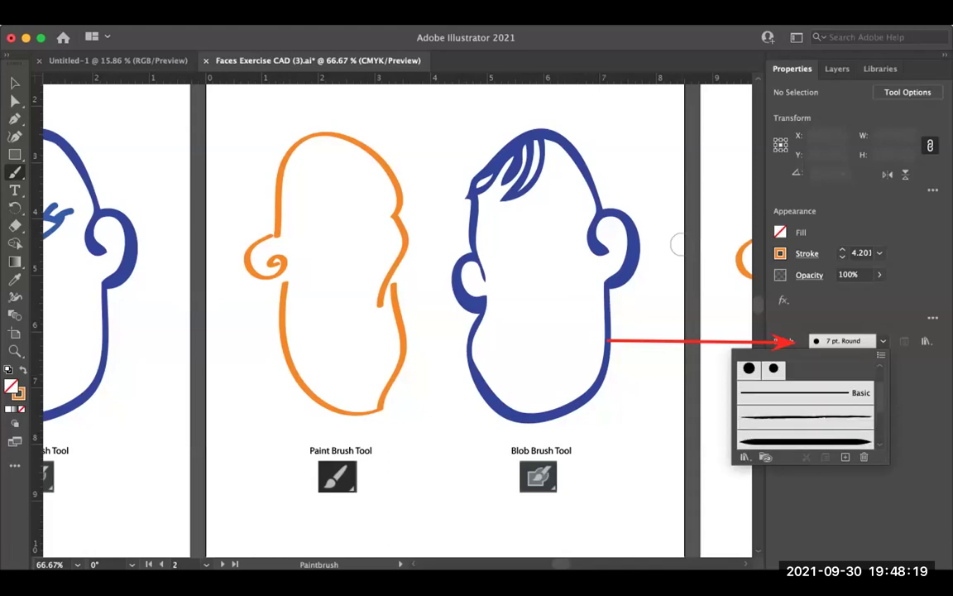
{"action": "scroll", "coordinate": [806, 406], "scroll_direction": "down", "scroll_amount": 1}
{"action": "scroll", "coordinate": [807, 406], "scroll_direction": "up", "scroll_amount": 1}
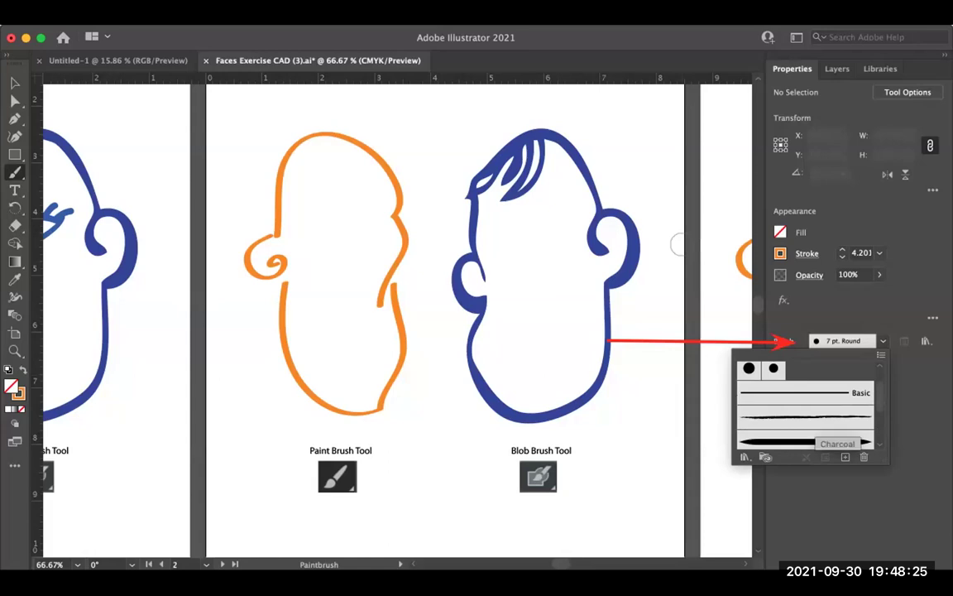
{"action": "scroll", "coordinate": [805, 406], "scroll_direction": "down", "scroll_amount": 2}
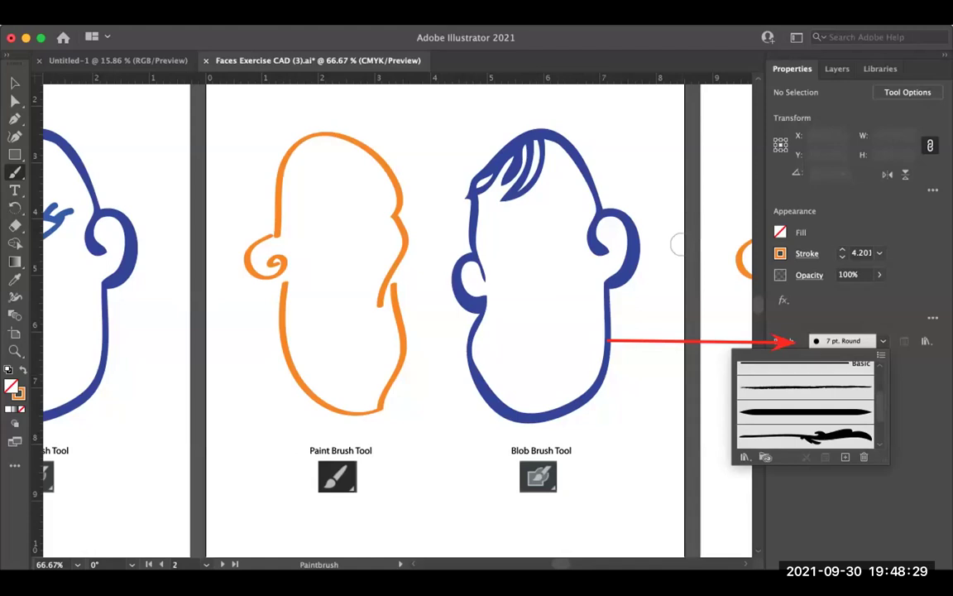
{"action": "scroll", "coordinate": [806, 404], "scroll_direction": "up", "scroll_amount": 1}
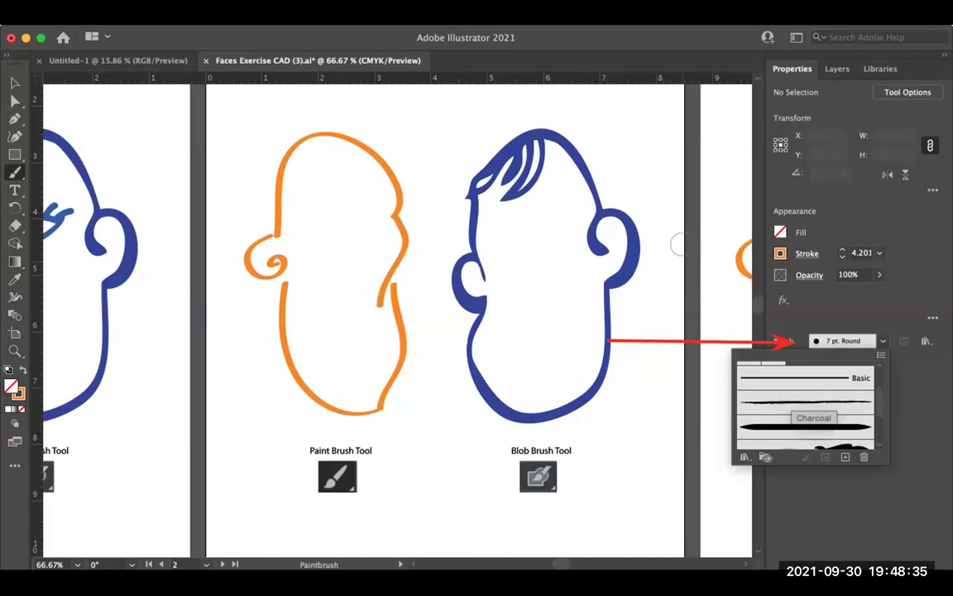
{"action": "scroll", "coordinate": [807, 405], "scroll_direction": "up", "scroll_amount": 3}
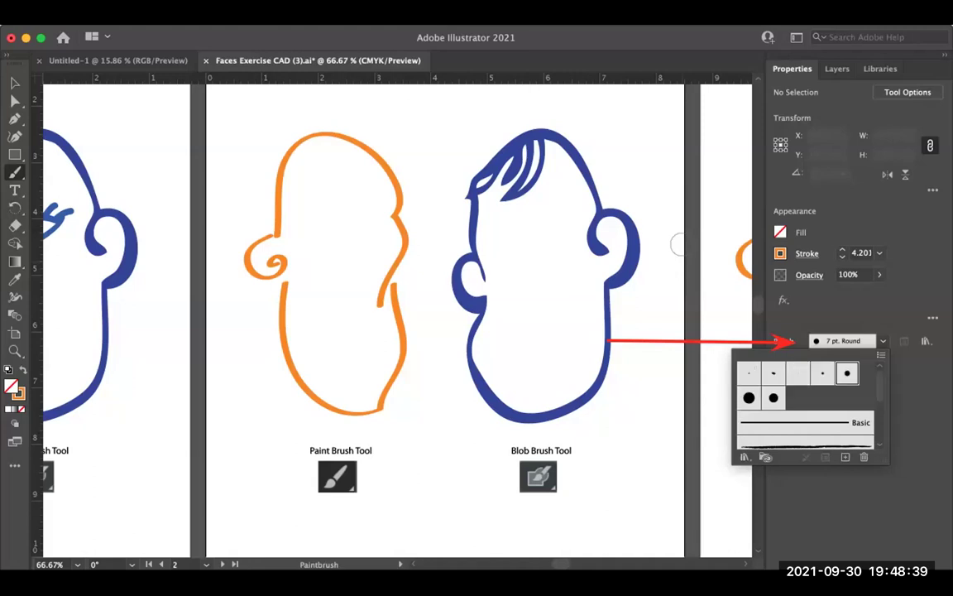
Step: Zoom to 150%, paint a thick brow band across the head, then pick the rough textured brush
{"action": "left_click", "coordinate": [677, 245]}
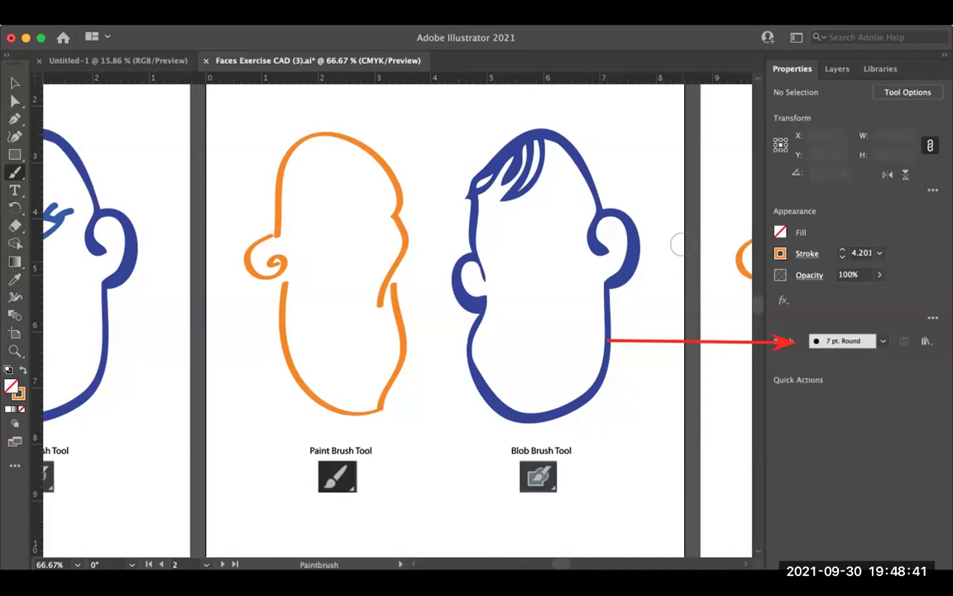
{"action": "key", "text": "super+equal"}
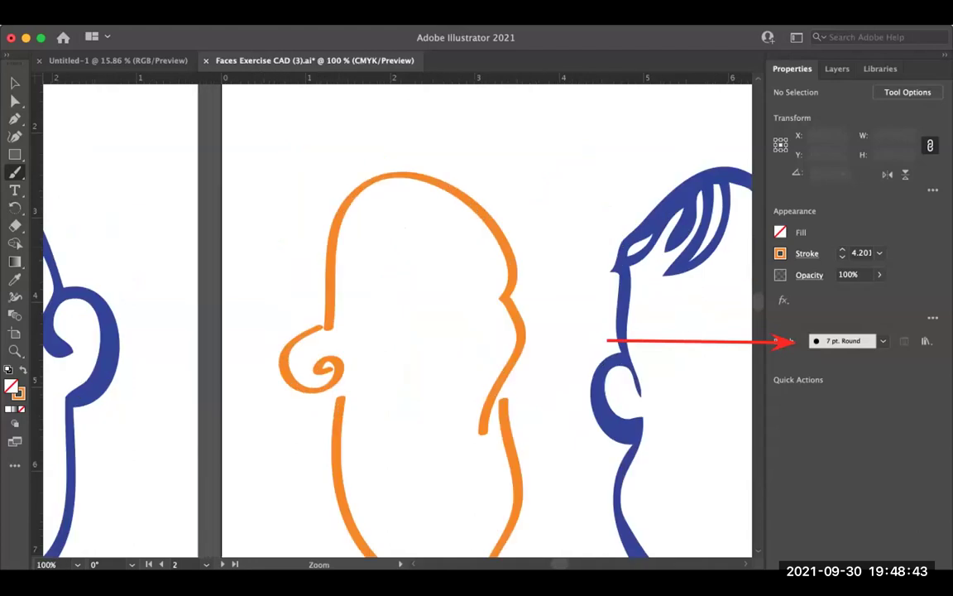
{"action": "key", "text": "super+equal"}
{"action": "left_click", "coordinate": [883, 340]}
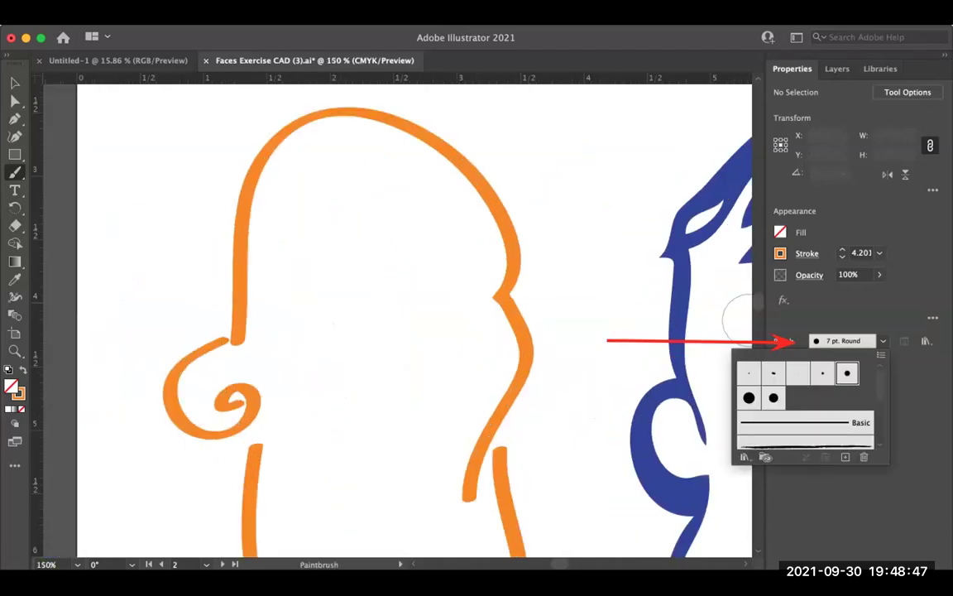
{"action": "left_click", "coordinate": [738, 319]}
{"action": "left_click_drag", "start_coordinate": [293, 230], "coordinate": [468, 240]}
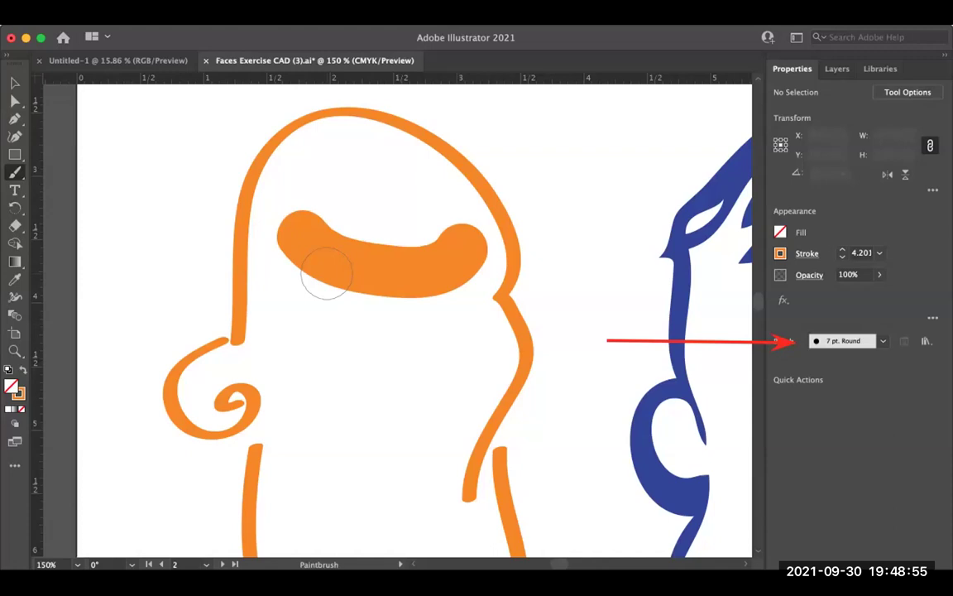
{"action": "left_click", "coordinate": [883, 340]}
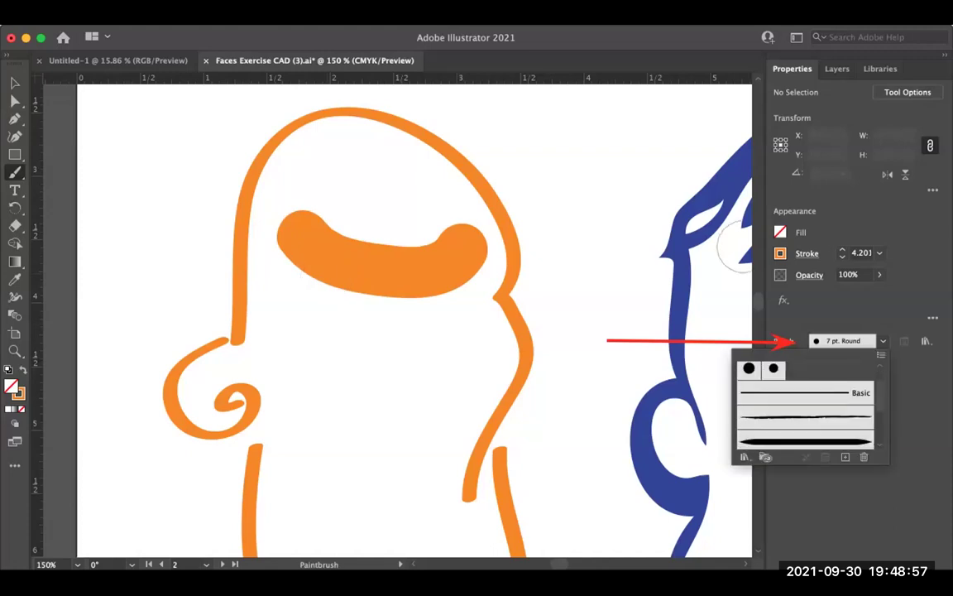
{"action": "left_click", "coordinate": [805, 416]}
Step: Paint a thin curved nose line, then trial a thicker bristly patch and mustache
{"action": "key", "text": "Escape"}
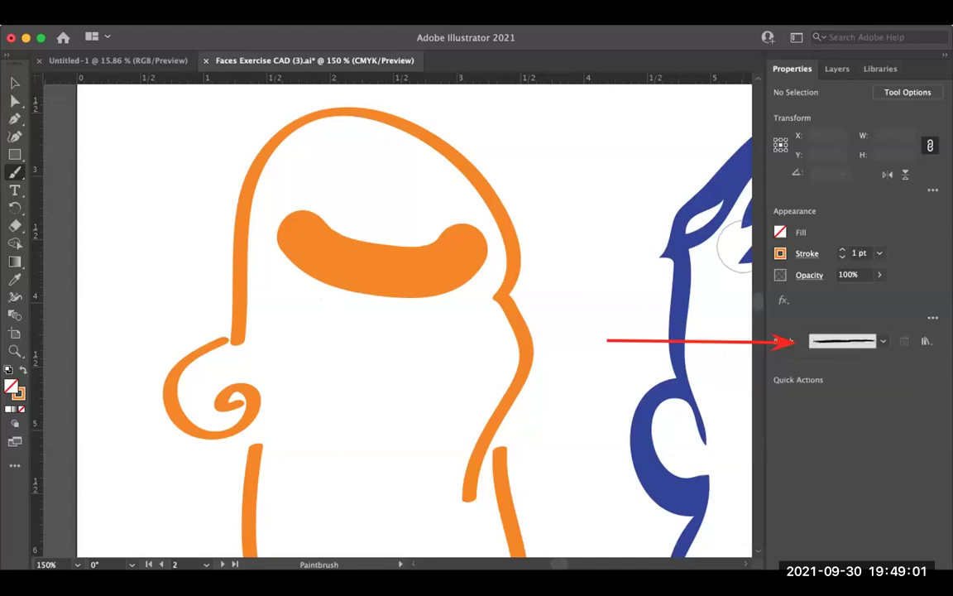
{"action": "left_click_drag", "start_coordinate": [344, 320], "coordinate": [375, 461]}
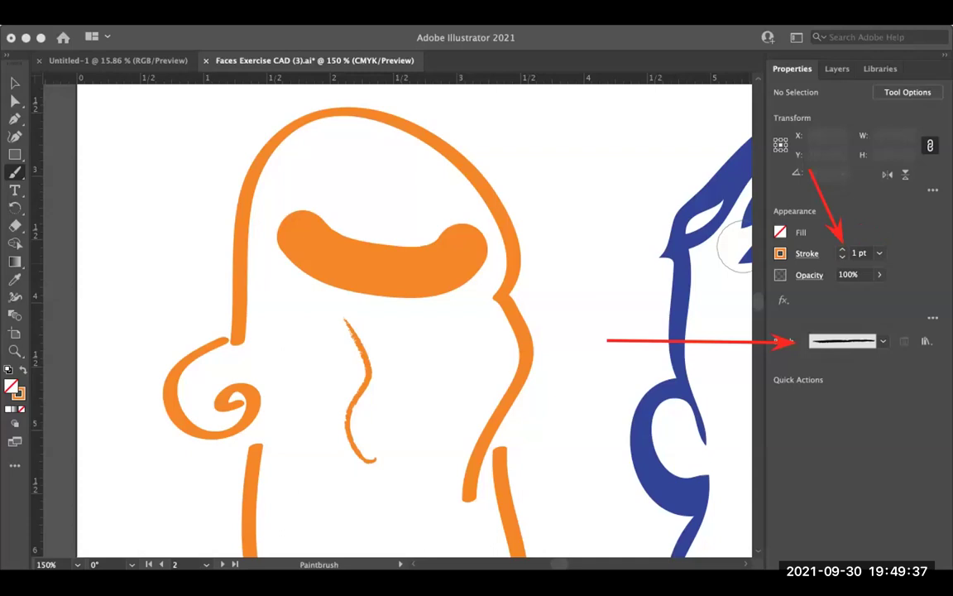
{"action": "key", "text": "Up"}
{"action": "key", "text": "Up"}
{"action": "key", "text": "Up"}
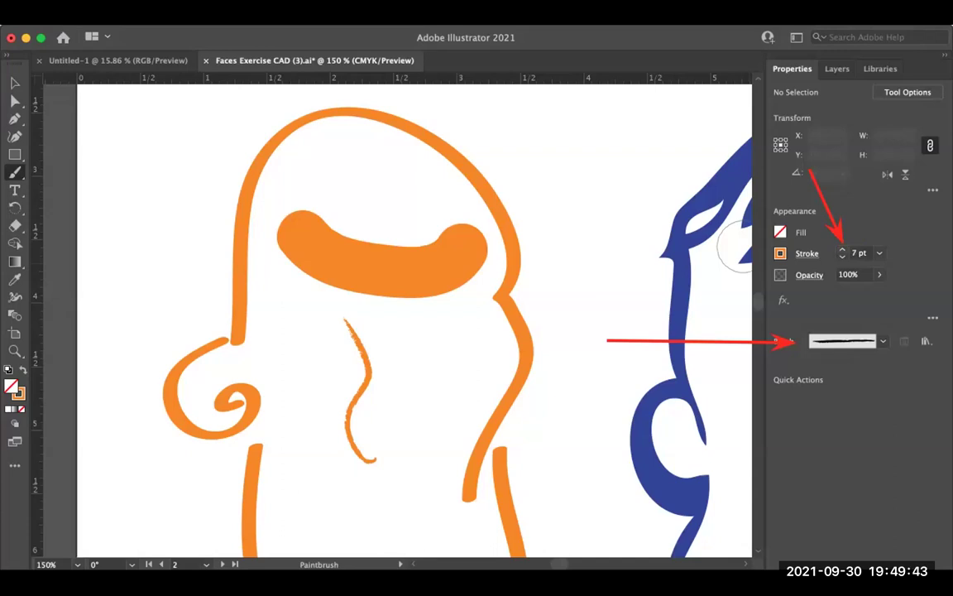
{"action": "left_click_drag", "start_coordinate": [406, 325], "coordinate": [439, 437]}
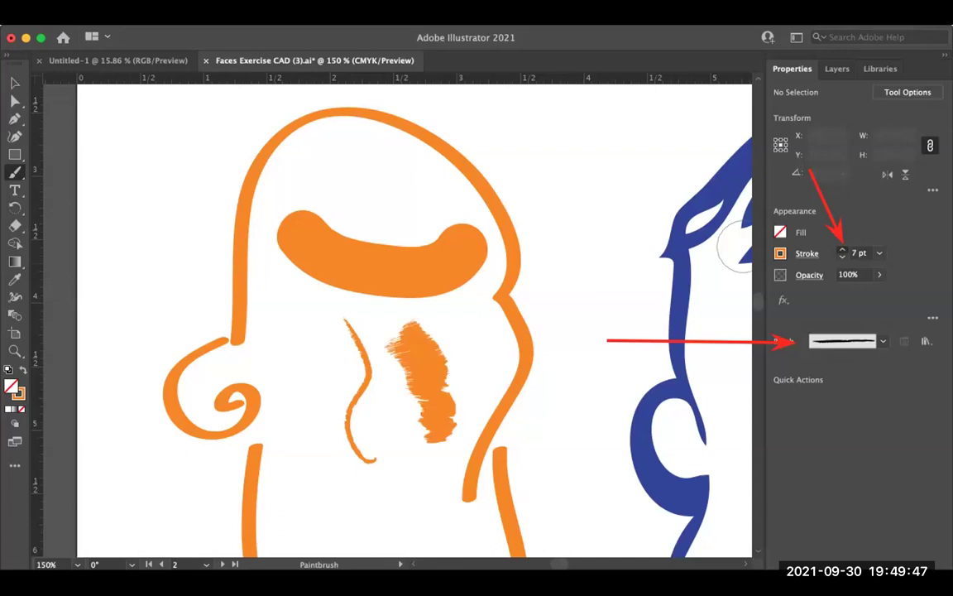
{"action": "scroll", "coordinate": [413, 323], "scroll_direction": "down", "scroll_amount": 3}
{"action": "key", "text": "bracketright"}
{"action": "key", "text": "bracketright"}
{"action": "key", "text": "bracketright"}
{"action": "key", "text": "bracketright"}
{"action": "left_click_drag", "start_coordinate": [302, 493], "coordinate": [418, 453]}
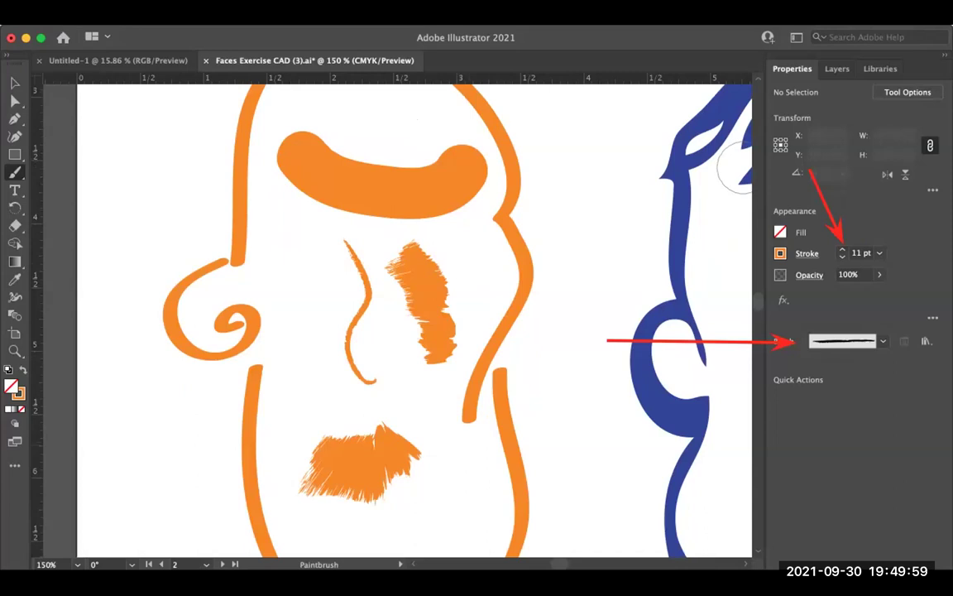
Step: Undo the mustache and bristly patch strokes and zoom out to 100%
{"action": "key", "text": "v"}
{"action": "key", "text": "super+z"}
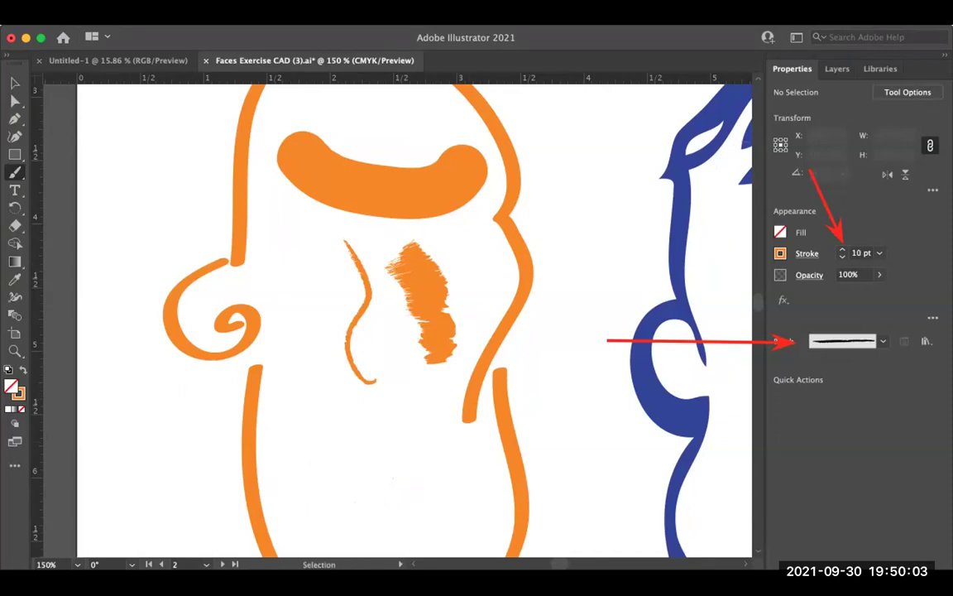
{"action": "key", "text": "super+z"}
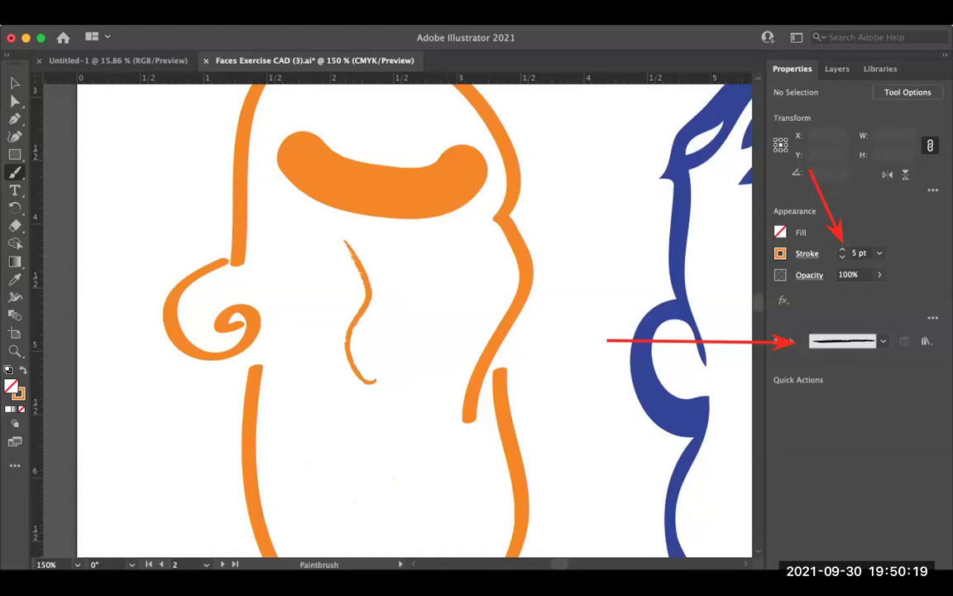
{"action": "key", "text": "super+minus"}
Step: Lower the stroke weight to 4 pt and check the stroke colour swatches
{"action": "scroll", "coordinate": [628, 213], "scroll_direction": "left", "scroll_amount": 2}
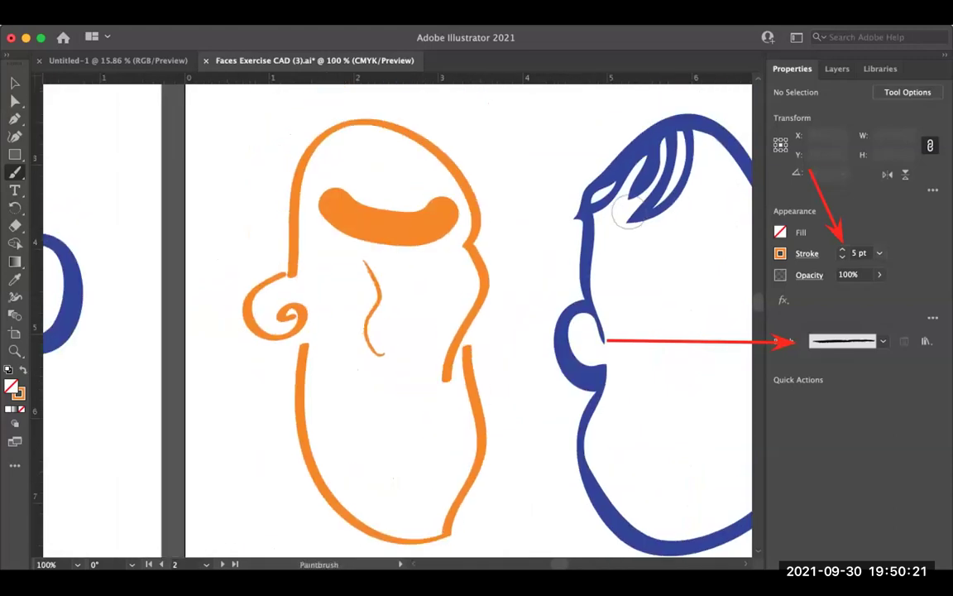
{"action": "key", "text": "bracketleft"}
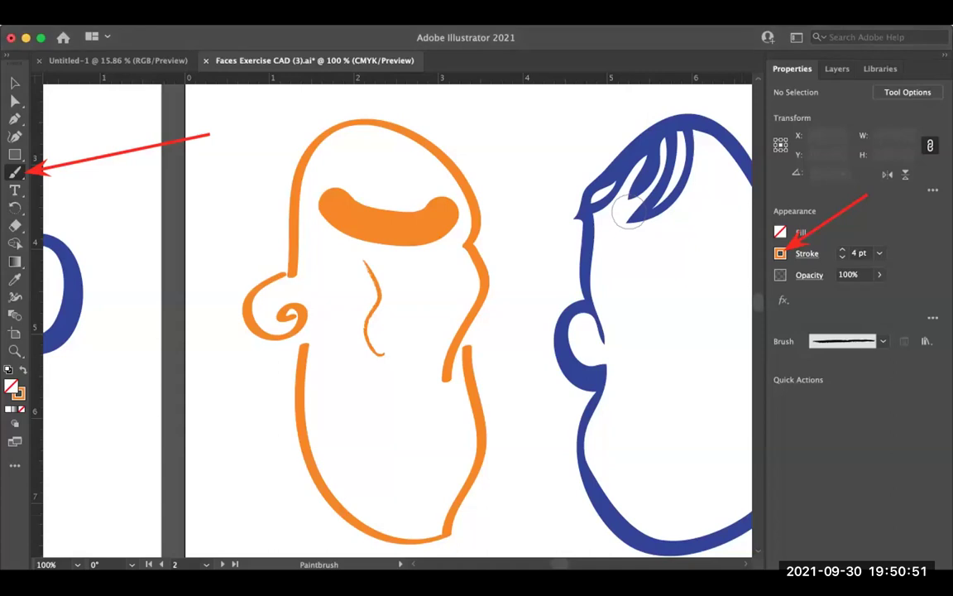
{"action": "left_click", "coordinate": [780, 254]}
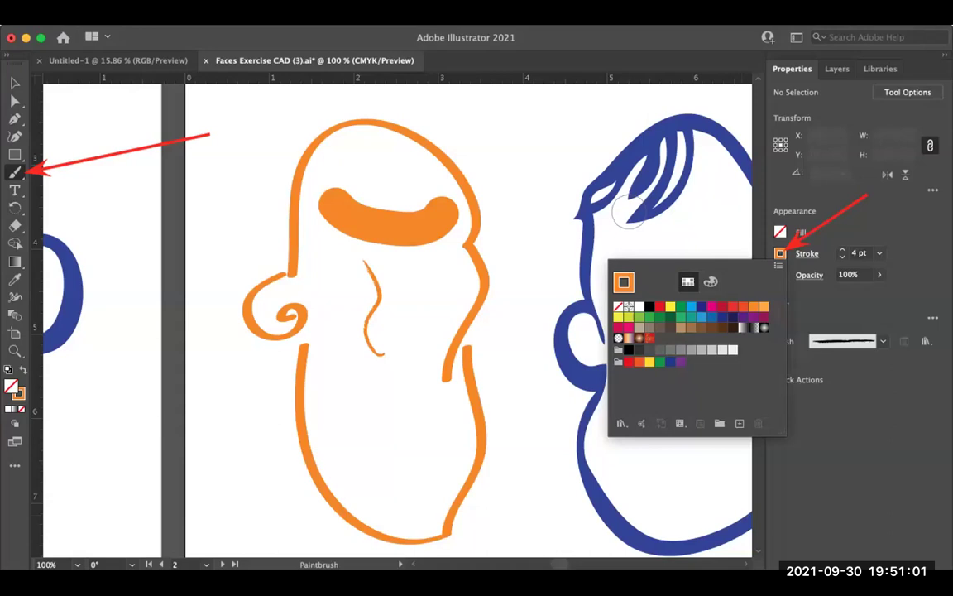
{"action": "left_click", "coordinate": [629, 213]}
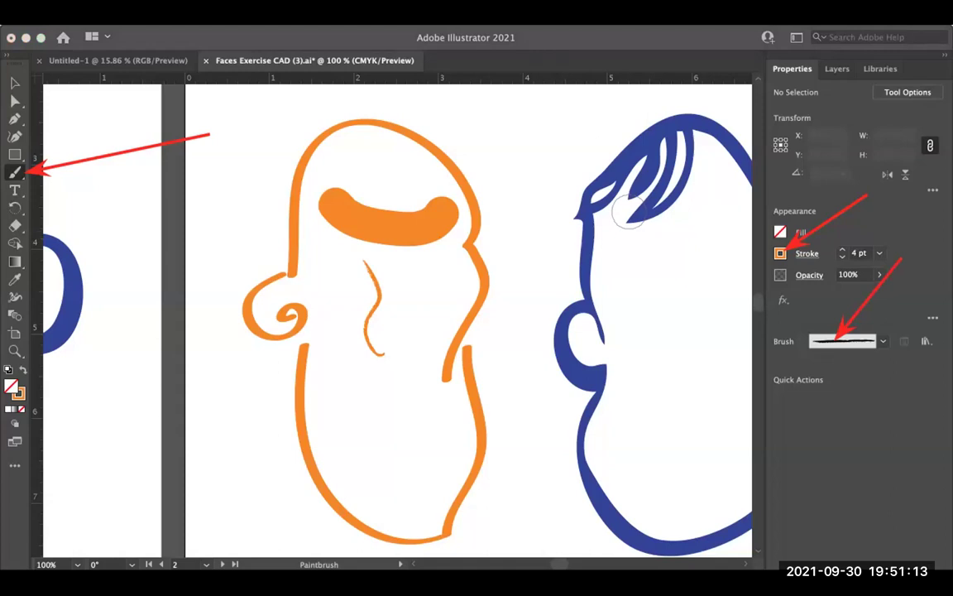
Step: Settle on the 5 pt. Oval brush after trying 3 pt. Round, with stroke weight 2 pt
{"action": "left_click", "coordinate": [883, 341]}
{"action": "left_click", "coordinate": [773, 373]}
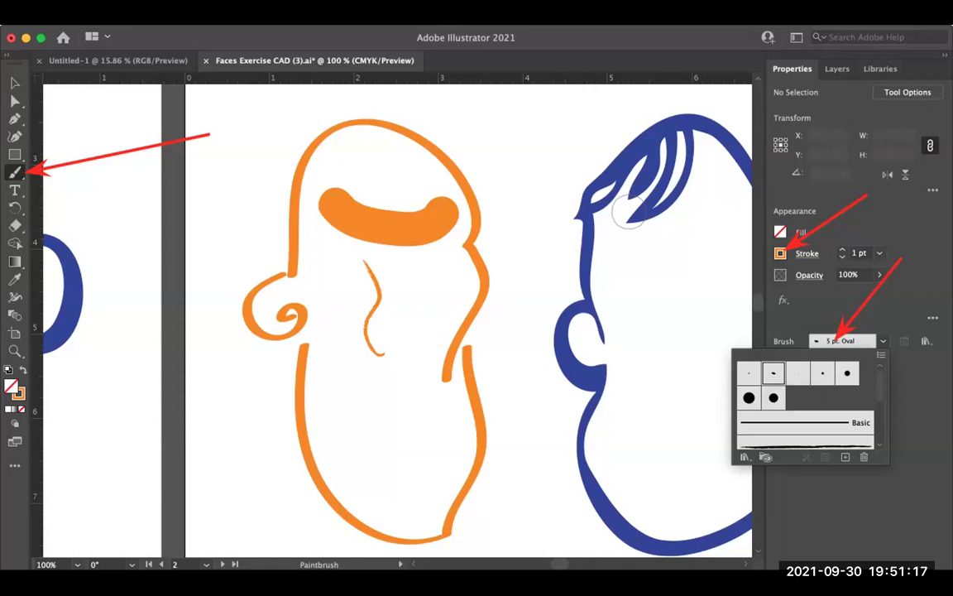
{"action": "left_click", "coordinate": [618, 207]}
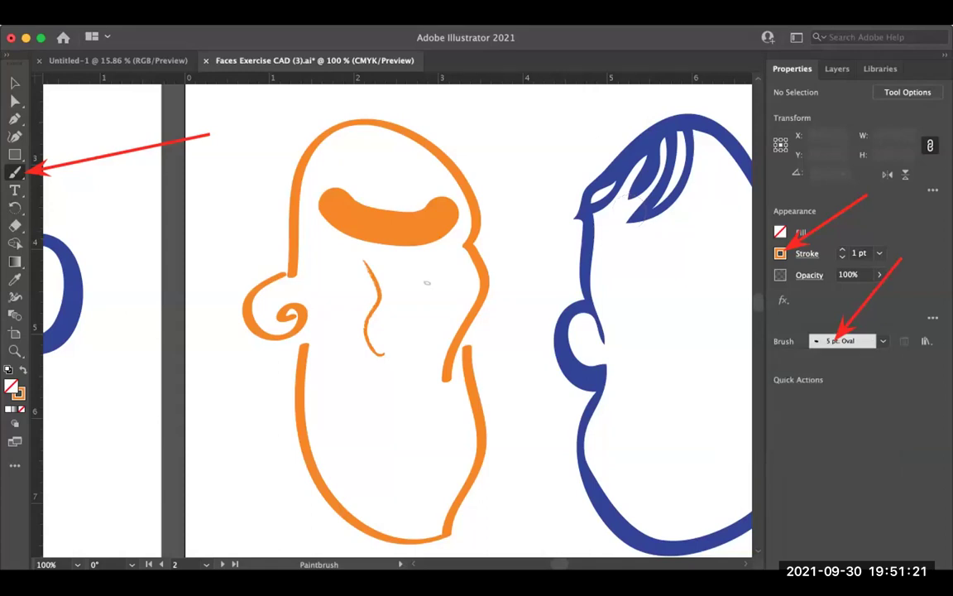
{"action": "left_click", "coordinate": [883, 341]}
{"action": "left_click", "coordinate": [823, 373]}
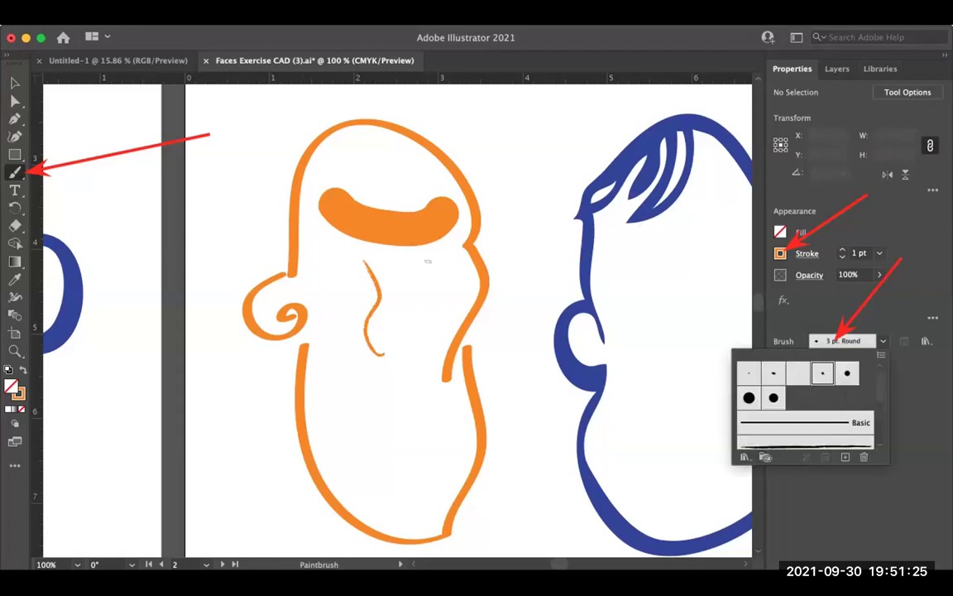
{"action": "left_click", "coordinate": [774, 373]}
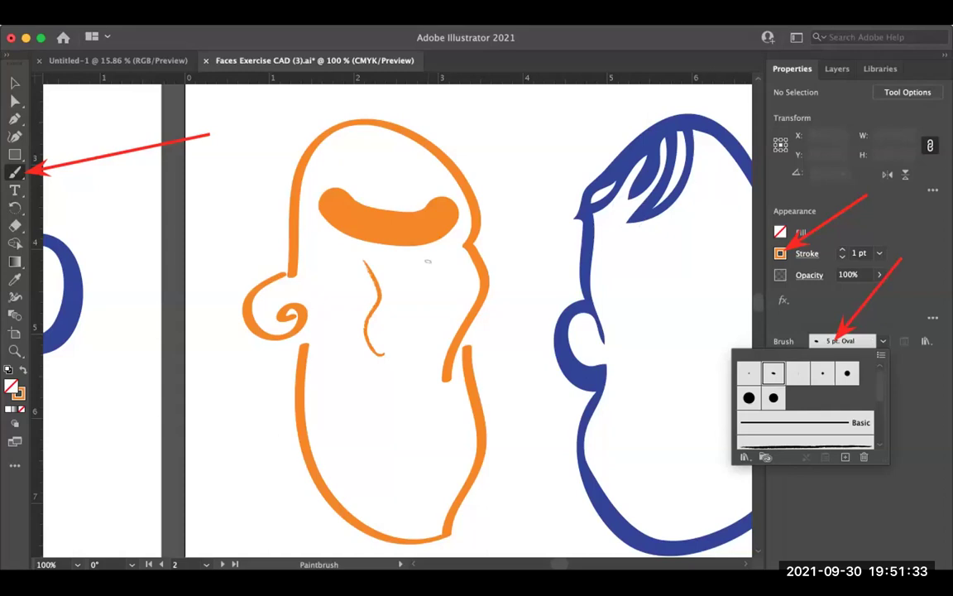
{"action": "key", "text": "Escape"}
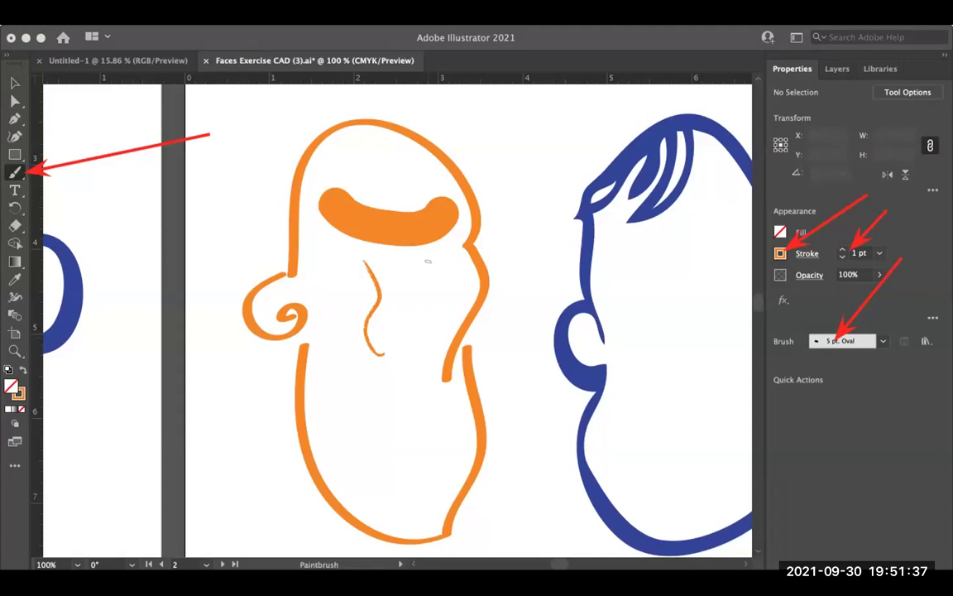
{"action": "left_click", "coordinate": [843, 249]}
{"action": "left_click", "coordinate": [842, 249]}
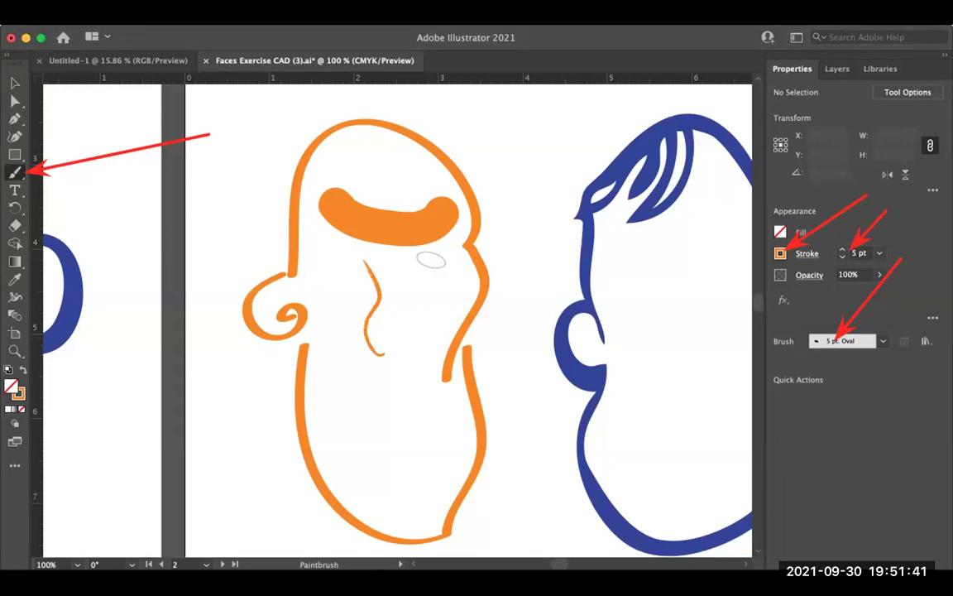
{"action": "key", "text": "bracketleft"}
{"action": "key", "text": "bracketleft"}
{"action": "key", "text": "bracketleft"}
Step: Delete the painted brow and nose strokes from the orange head
{"action": "key", "text": "v"}
{"action": "left_click", "coordinate": [389, 211]}
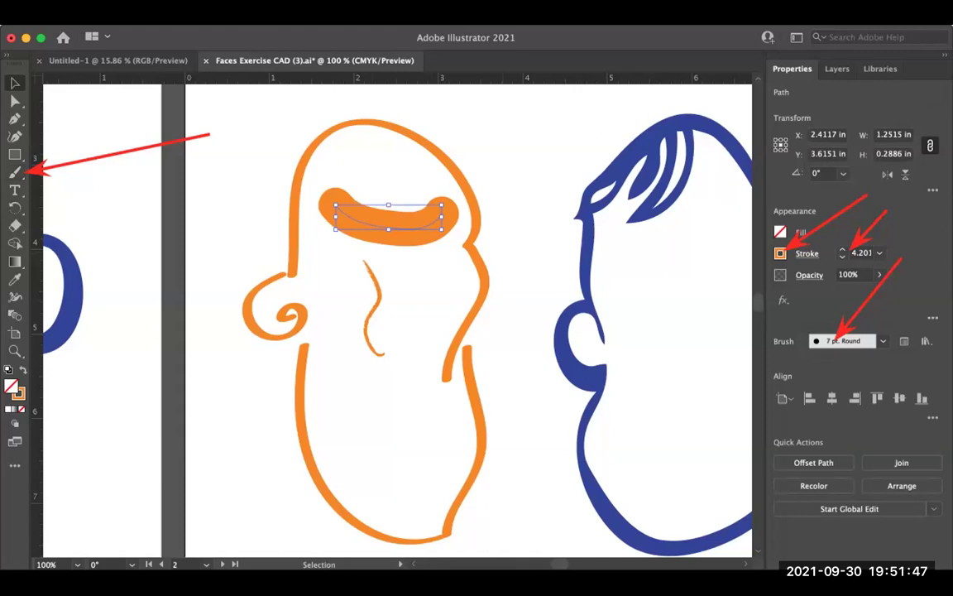
{"action": "left_click", "coordinate": [371, 306], "text": "shift"}
{"action": "key", "text": "Delete"}
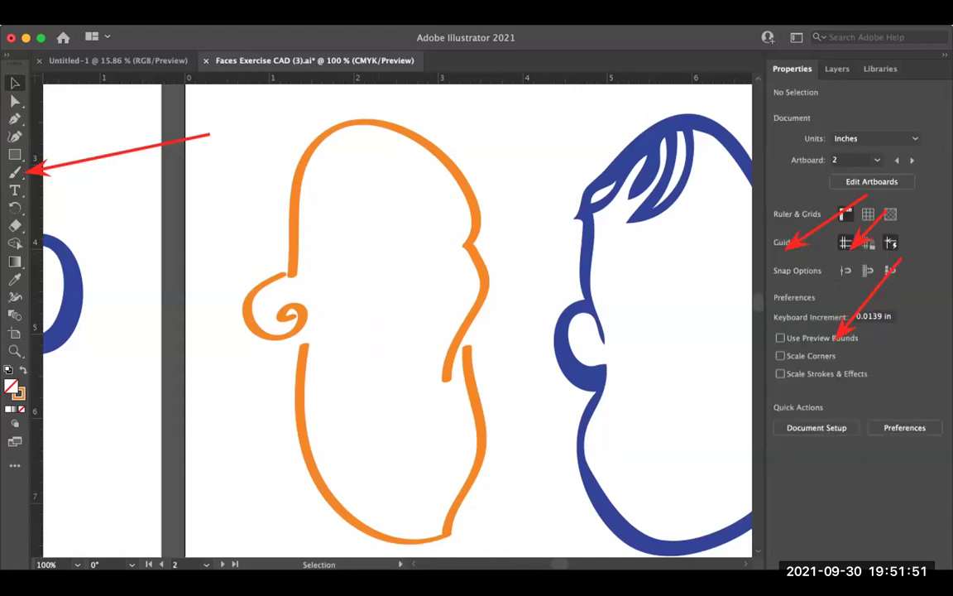
Step: Paint two eye circles with pupils, a nose, a V-shaped mouth and angled brows
{"action": "key", "text": "b"}
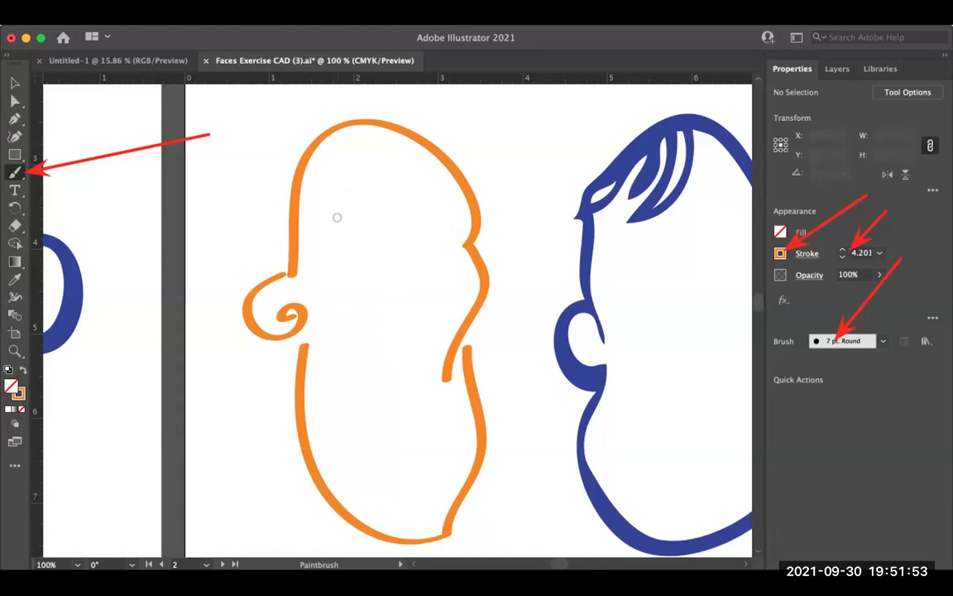
{"action": "left_click_drag", "start_coordinate": [339, 222], "coordinate": [343, 223]}
{"action": "mouse_move", "coordinate": [406, 232]}
{"action": "left_mouse_down"}
{"action": "mouse_move", "coordinate": [412, 271]}
{"action": "mouse_move", "coordinate": [407, 233]}
{"action": "left_mouse_up"}
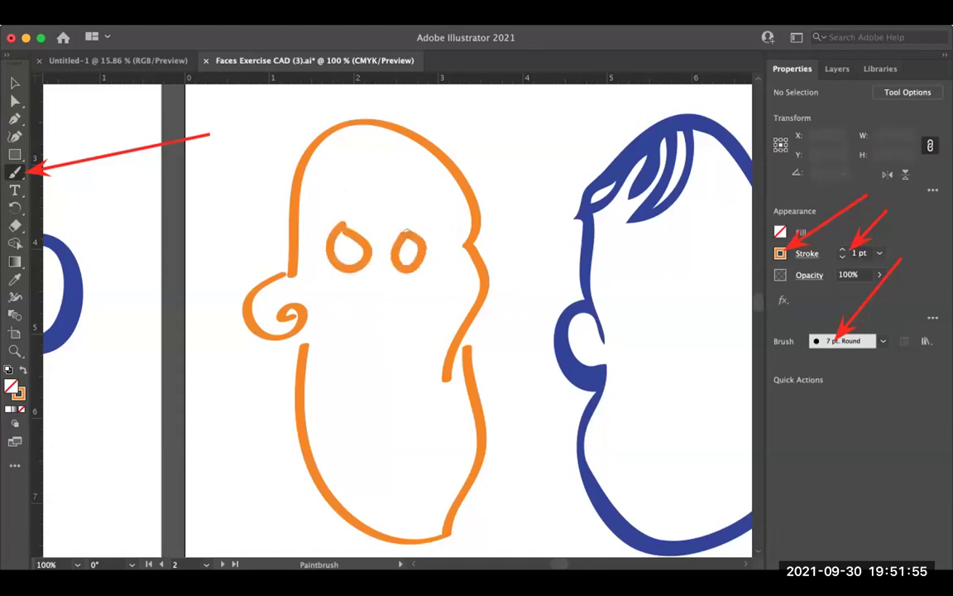
{"action": "left_click_drag", "start_coordinate": [348, 250], "coordinate": [409, 255]}
{"action": "left_click_drag", "start_coordinate": [383, 282], "coordinate": [383, 373]}
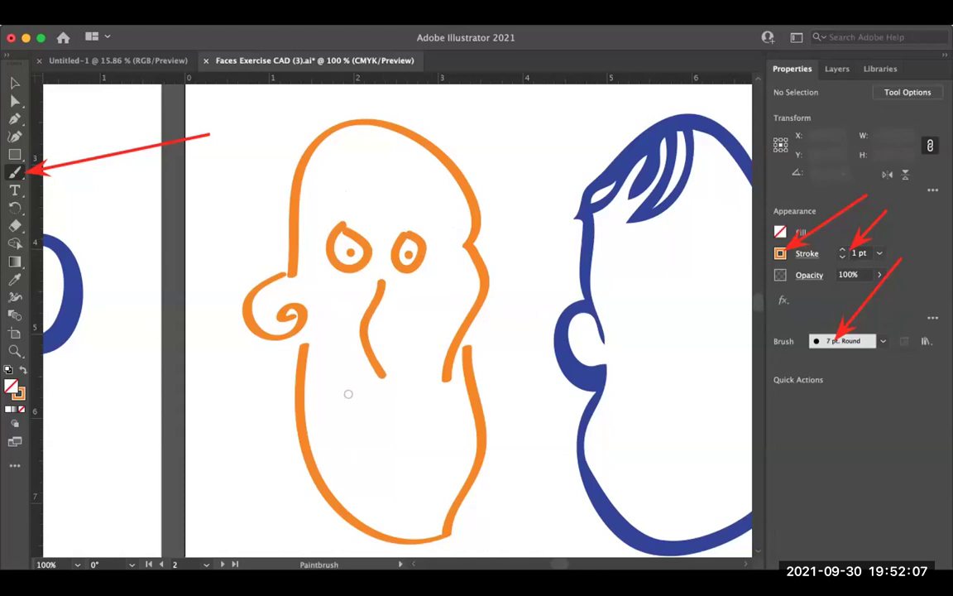
{"action": "mouse_move", "coordinate": [347, 392]}
{"action": "left_mouse_down"}
{"action": "mouse_move", "coordinate": [389, 421]}
{"action": "mouse_move", "coordinate": [424, 384]}
{"action": "left_mouse_up"}
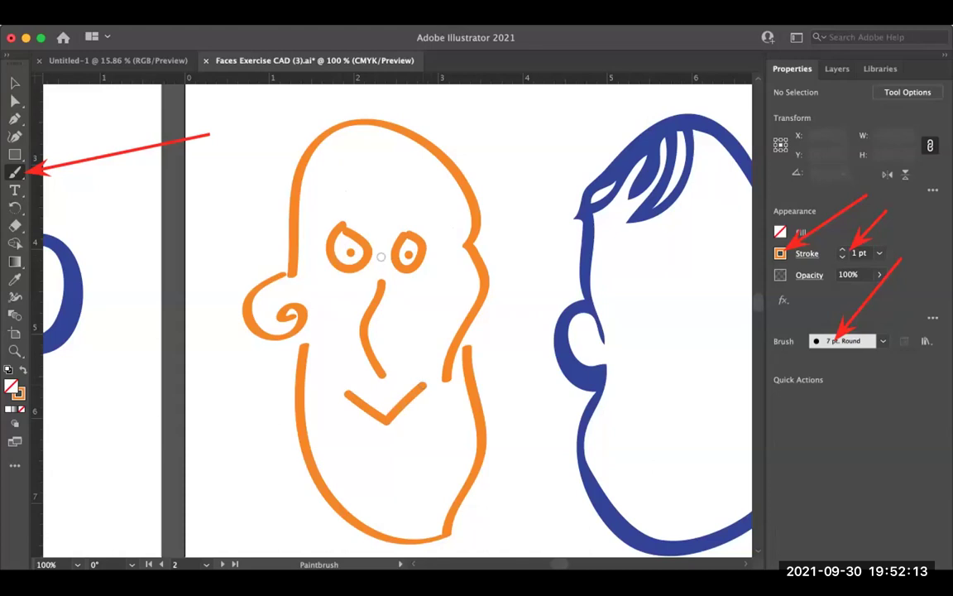
{"action": "mouse_move", "coordinate": [360, 222]}
{"action": "left_mouse_down"}
{"action": "mouse_move", "coordinate": [326, 209]}
{"action": "mouse_move", "coordinate": [429, 206]}
{"action": "left_mouse_up"}
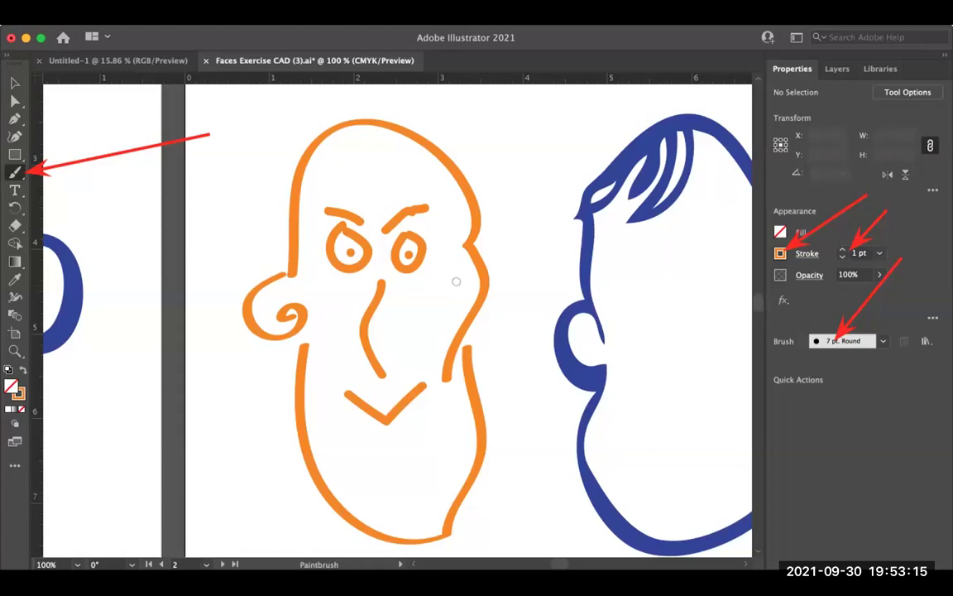
Step: Pan the view over to artboard 3's blank orange head
{"action": "key", "text": "space"}
{"action": "left_click_drag", "start_coordinate": [579, 331], "coordinate": [101, 327]}
{"action": "left_click_drag", "start_coordinate": [595, 207], "coordinate": [244, 223]}
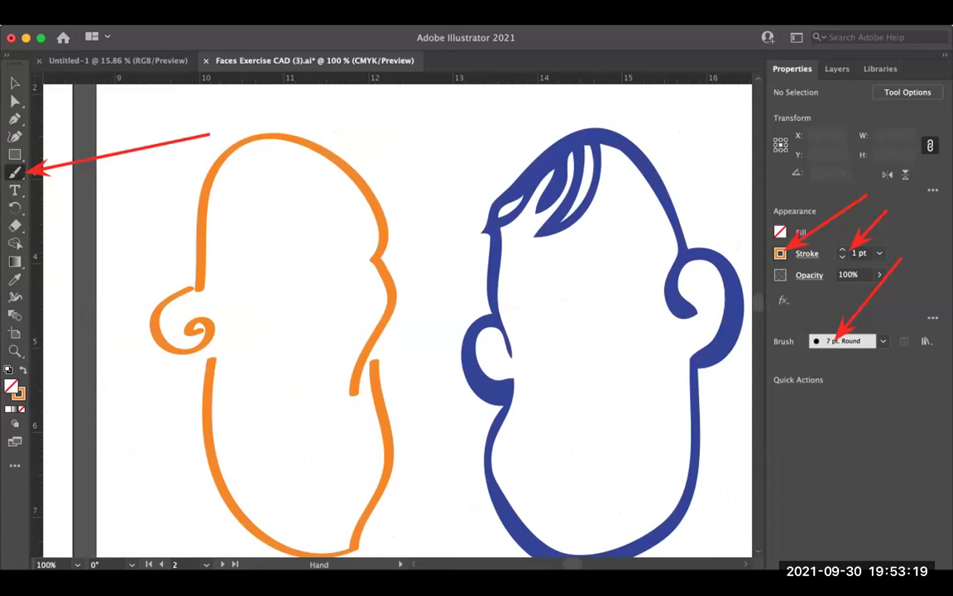
Step: Dismiss the Add Anchor Point alert caused by the stray + key
{"action": "key", "text": "plus"}
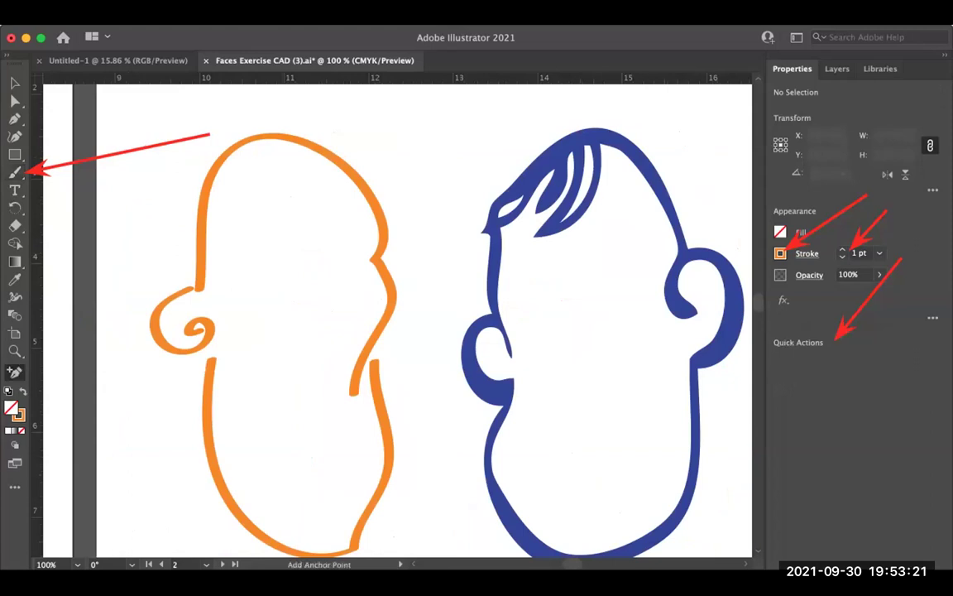
{"action": "left_click", "coordinate": [297, 331]}
{"action": "key", "text": "Return"}
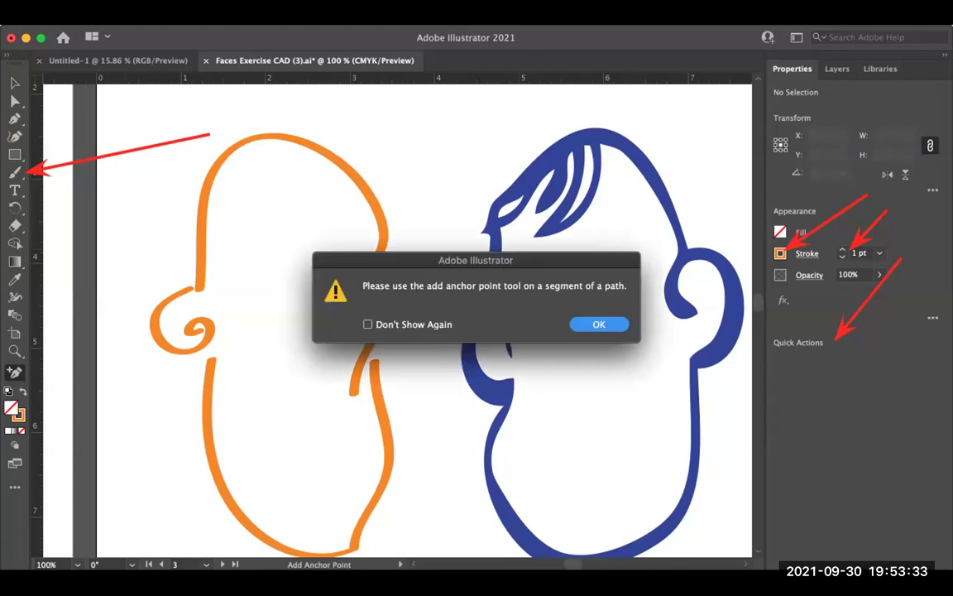
{"action": "key", "text": "Return"}
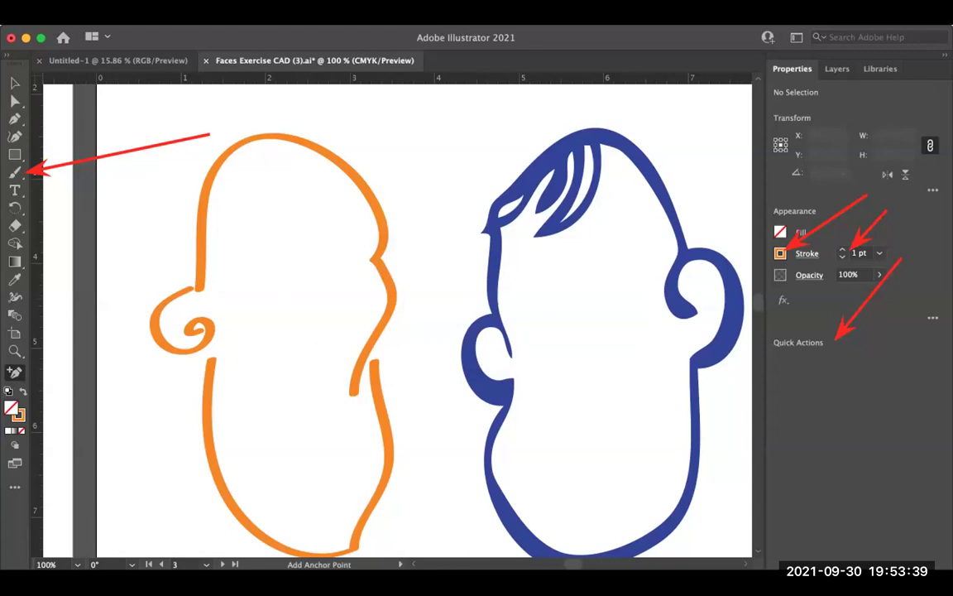
Step: Thicken the brush to 3 pt and paint a thick nose and two dot eyes
{"action": "key", "text": "space"}
{"action": "left_click_drag", "start_coordinate": [529, 281], "coordinate": [538, 269]}
{"action": "key", "text": "b"}
{"action": "scroll", "coordinate": [283, 264], "scroll_direction": "left", "scroll_amount": 2}
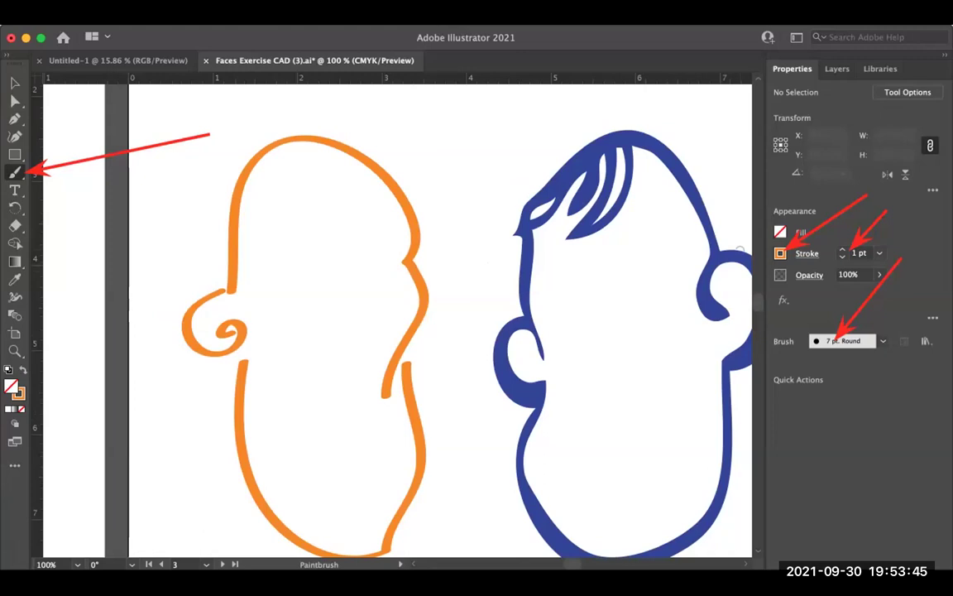
{"action": "key", "text": "bracketright"}
{"action": "key", "text": "bracketright"}
{"action": "left_click_drag", "start_coordinate": [274, 265], "coordinate": [374, 261]}
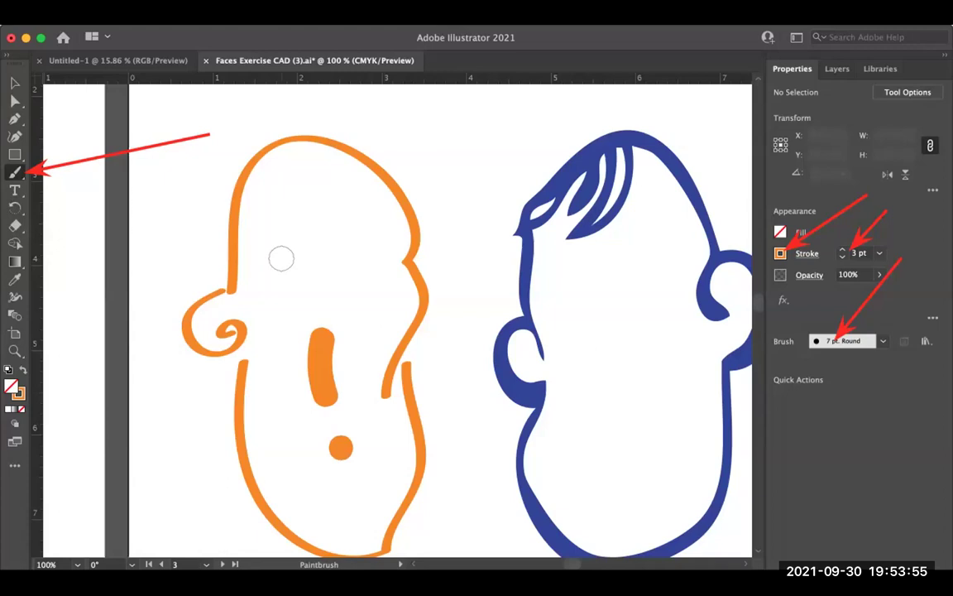
{"action": "left_click", "coordinate": [282, 259]}
{"action": "left_click", "coordinate": [347, 257]}
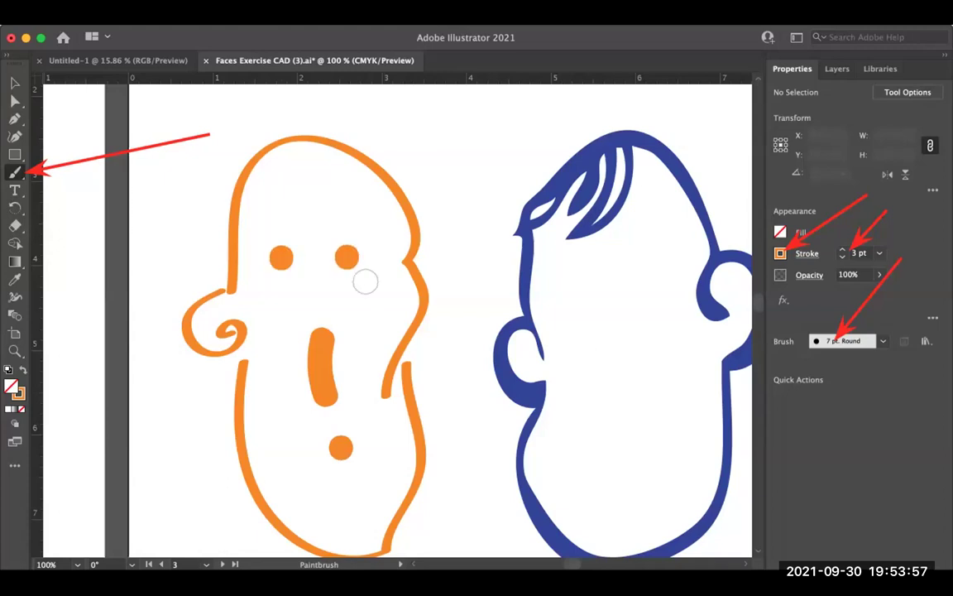
Step: Undo a stray nose stroke, thin the brush, and paint both brows
{"action": "left_click_drag", "start_coordinate": [379, 406], "coordinate": [373, 374]}
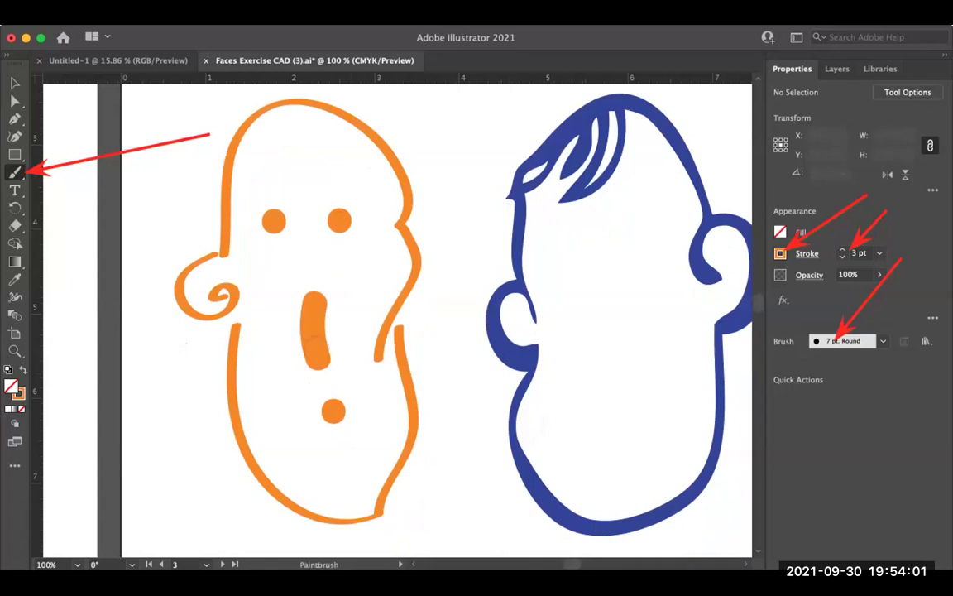
{"action": "left_click_drag", "start_coordinate": [313, 296], "coordinate": [329, 366]}
{"action": "key", "text": "cmd+z"}
{"action": "left_click_drag", "start_coordinate": [289, 281], "coordinate": [299, 296]}
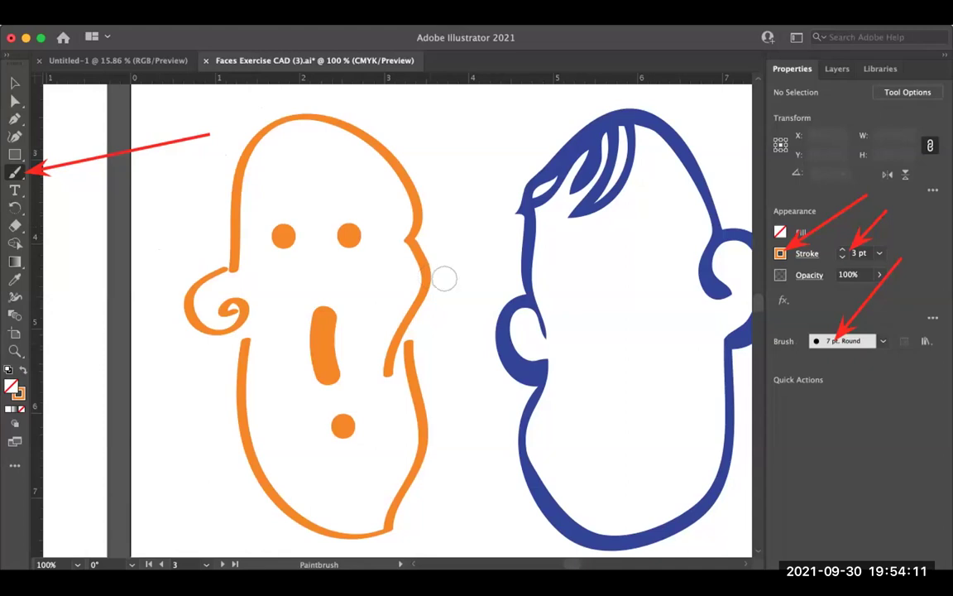
{"action": "key", "text": "["}
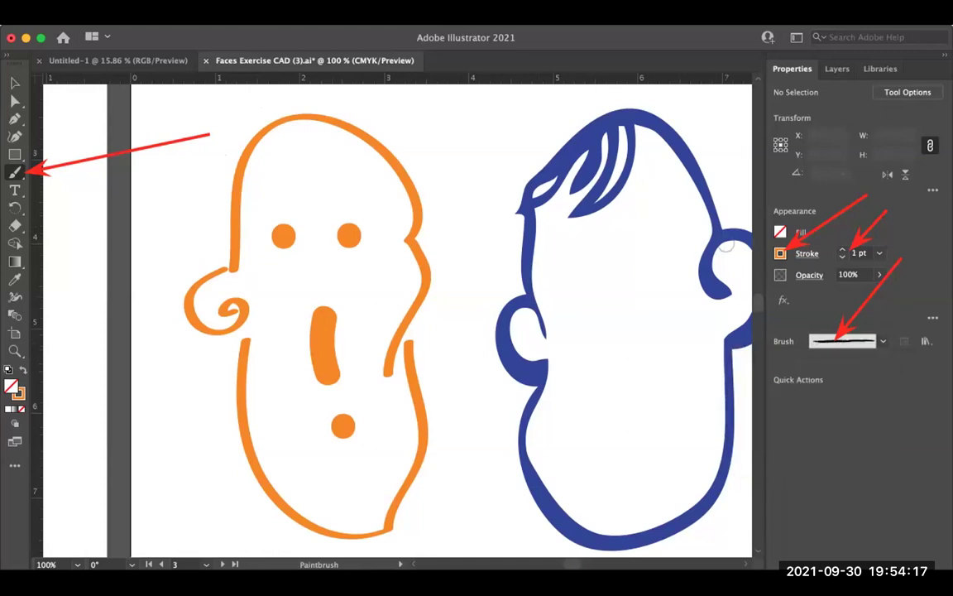
{"action": "left_click_drag", "start_coordinate": [331, 214], "coordinate": [372, 206]}
{"action": "left_click_drag", "start_coordinate": [319, 218], "coordinate": [376, 199]}
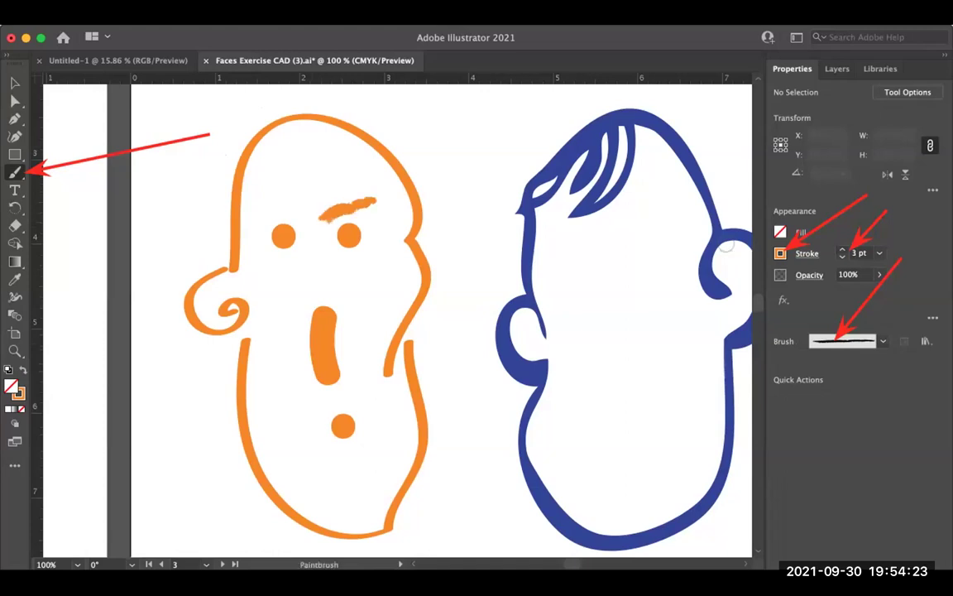
{"action": "left_click_drag", "start_coordinate": [271, 208], "coordinate": [310, 214]}
Step: Paint a mustache, hair strokes atop the head and short forehead marks
{"action": "left_click_drag", "start_coordinate": [317, 407], "coordinate": [352, 399]}
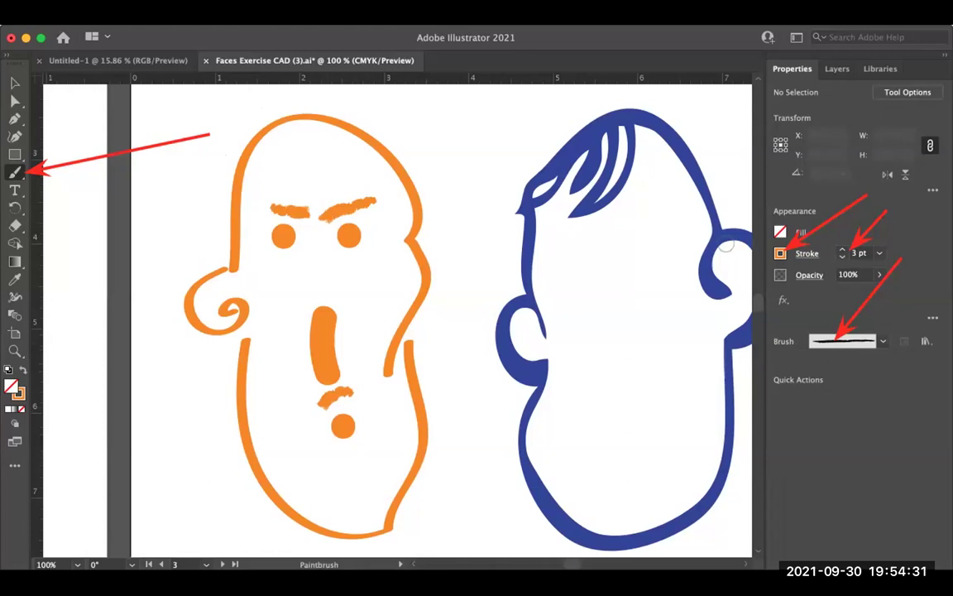
{"action": "left_click_drag", "start_coordinate": [278, 124], "coordinate": [312, 140]}
{"action": "left_click_drag", "start_coordinate": [255, 135], "coordinate": [281, 166]}
{"action": "left_click_drag", "start_coordinate": [354, 136], "coordinate": [311, 168]}
{"action": "left_click_drag", "start_coordinate": [317, 170], "coordinate": [338, 164]}
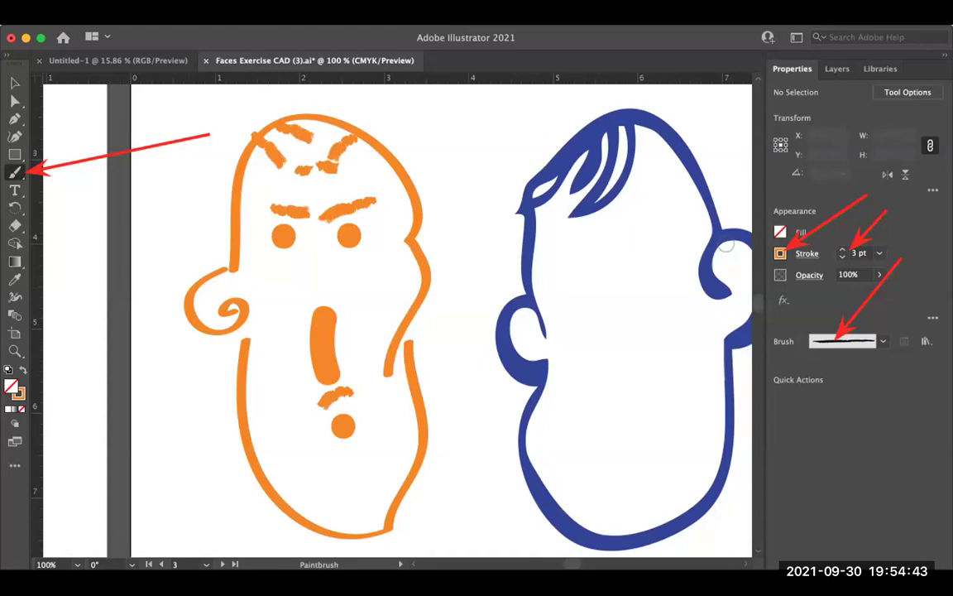
{"action": "left_click", "coordinate": [389, 17]}
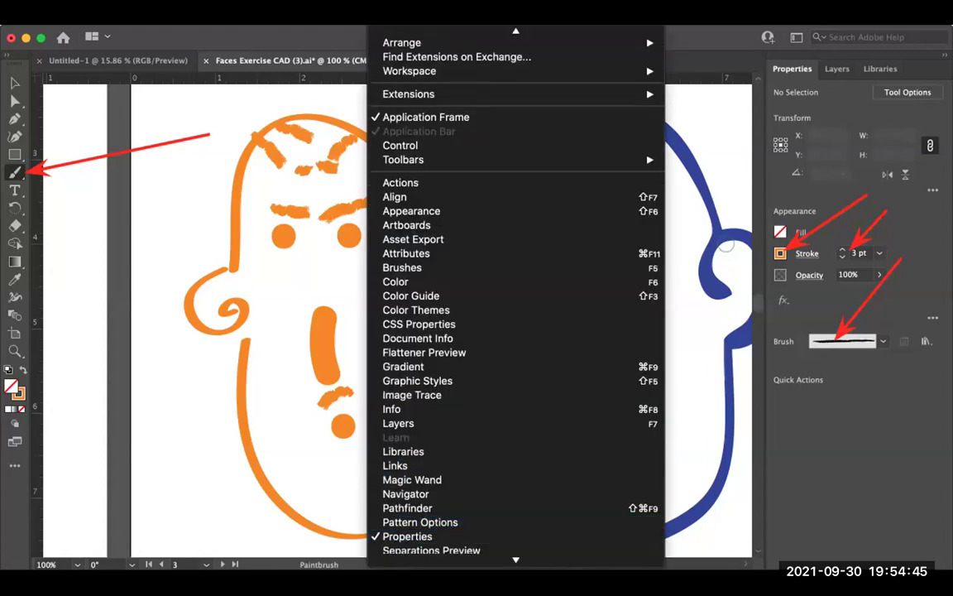
{"action": "mouse_move", "coordinate": [351, 17]}
{"action": "key", "text": "Escape"}
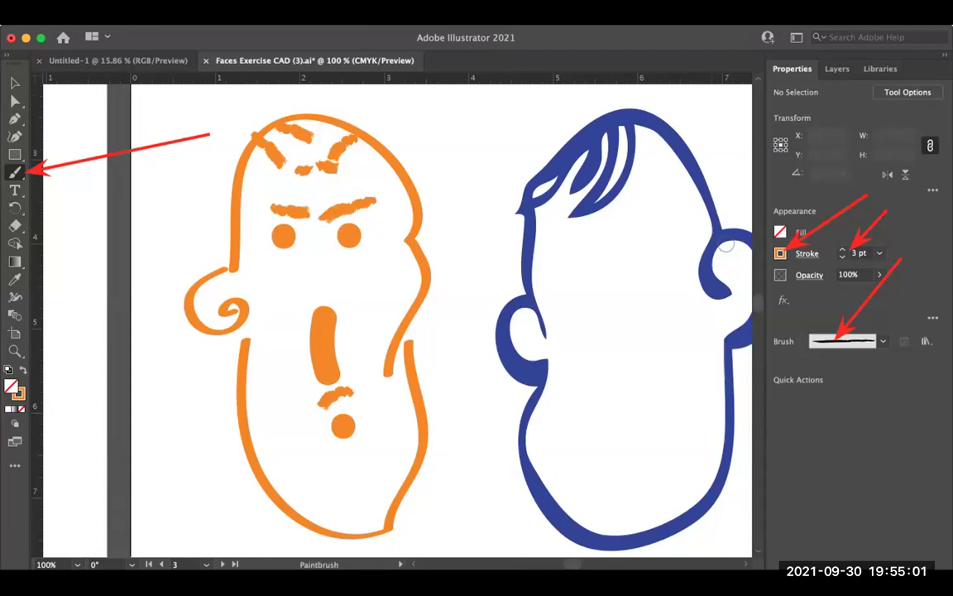
{"action": "key", "text": "super"}
{"action": "left_click", "coordinate": [393, 12]}
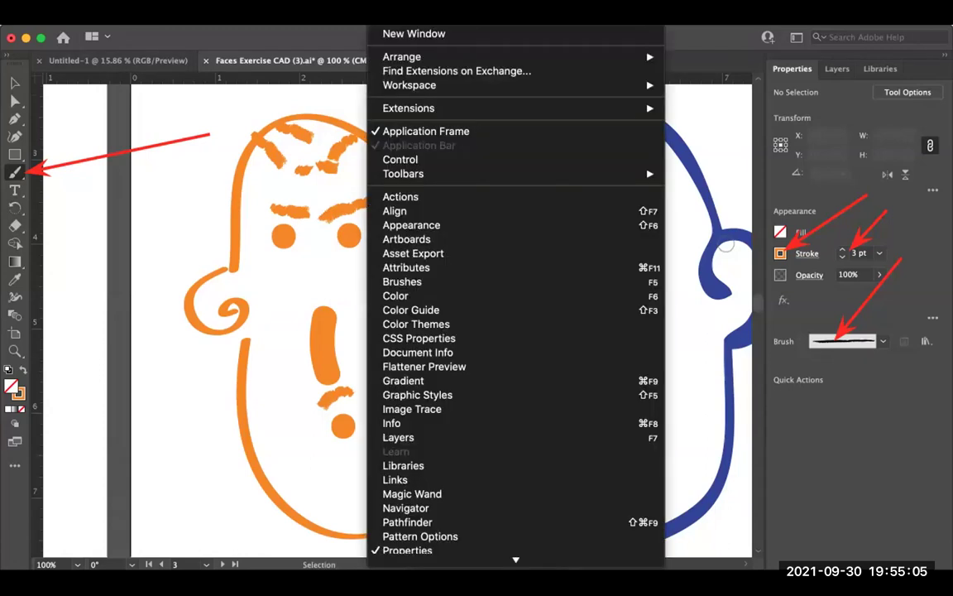
{"action": "scroll", "coordinate": [463, 423], "scroll_direction": "down", "scroll_amount": 5}
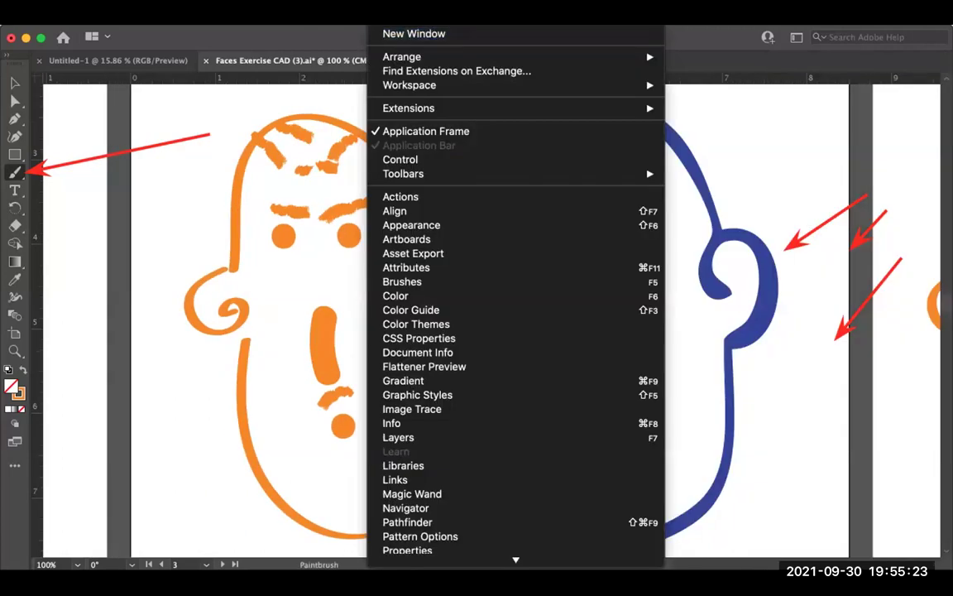
{"action": "scroll", "coordinate": [516, 331], "scroll_direction": "down", "scroll_amount": 3}
{"action": "left_click", "coordinate": [407, 436]}
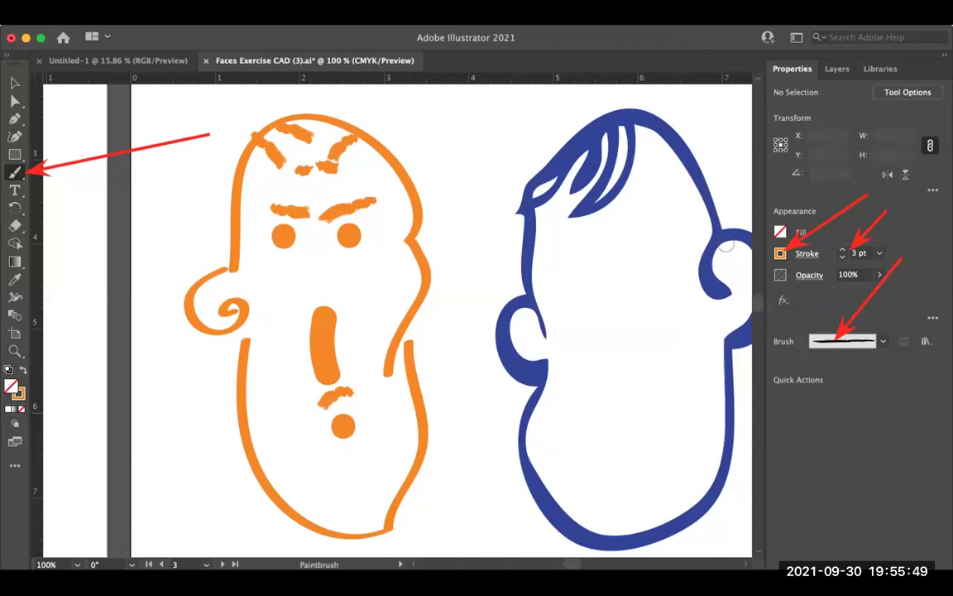
Step: Paint rough charcoal brow, nose, mouth and long vertical strokes on the artboard 4 head
{"action": "key", "text": "space"}
{"action": "left_click_drag", "start_coordinate": [398, 331], "coordinate": [266, 332]}
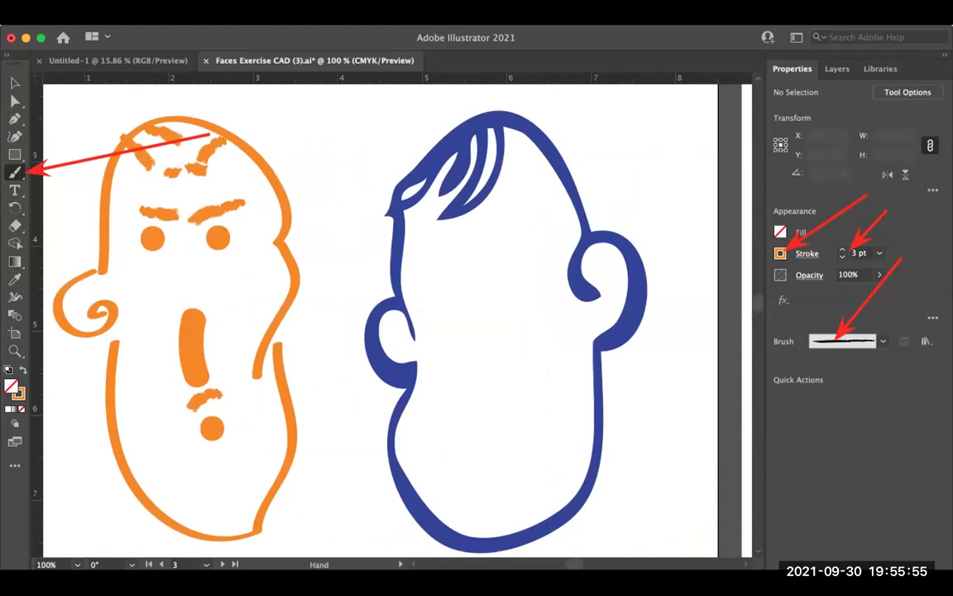
{"action": "scroll", "coordinate": [397, 322], "scroll_direction": "right", "scroll_amount": 15}
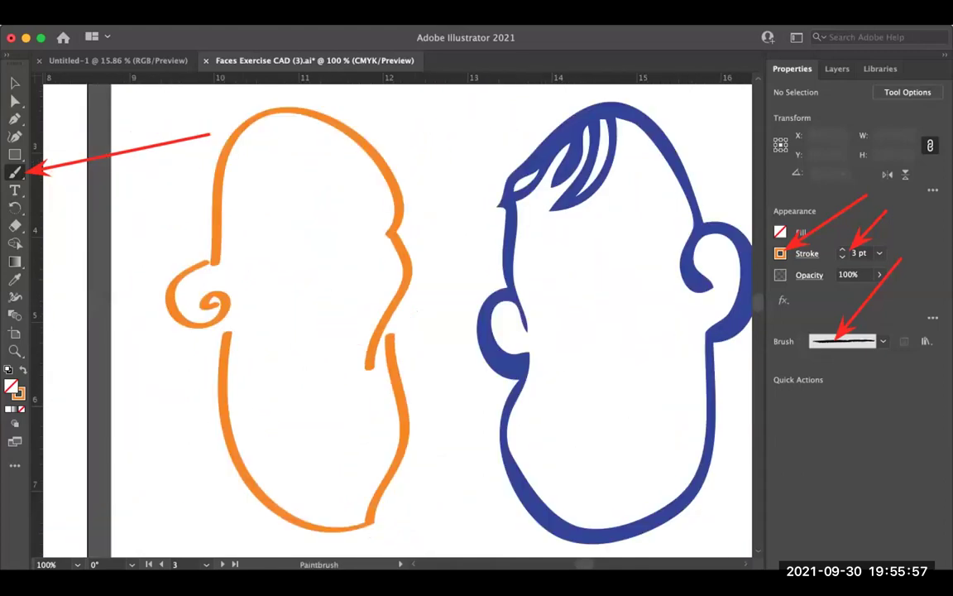
{"action": "mouse_move", "coordinate": [261, 224]}
{"action": "left_mouse_down"}
{"action": "mouse_move", "coordinate": [351, 209]}
{"action": "mouse_move", "coordinate": [312, 263]}
{"action": "left_mouse_up"}
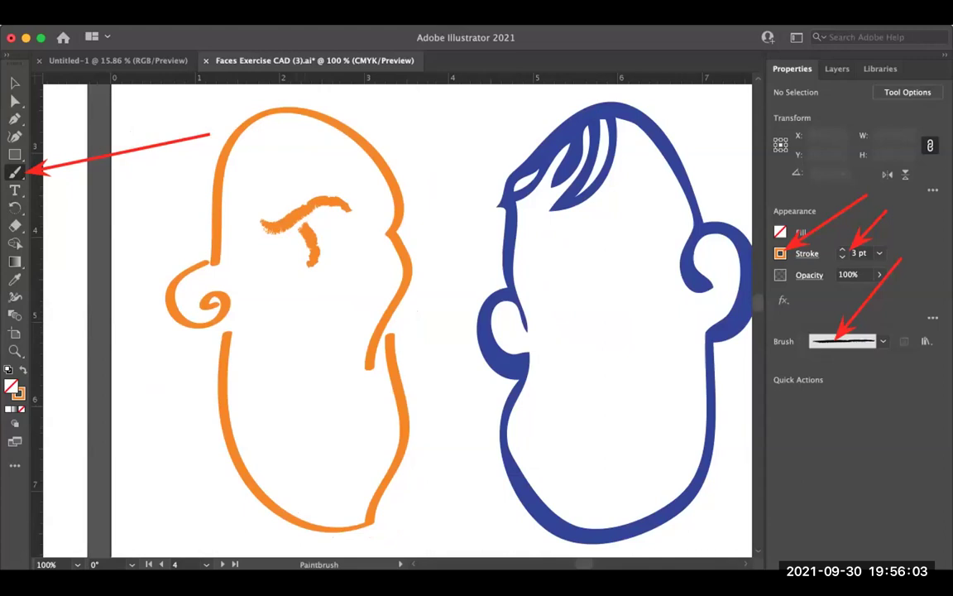
{"action": "left_click_drag", "start_coordinate": [279, 289], "coordinate": [318, 272]}
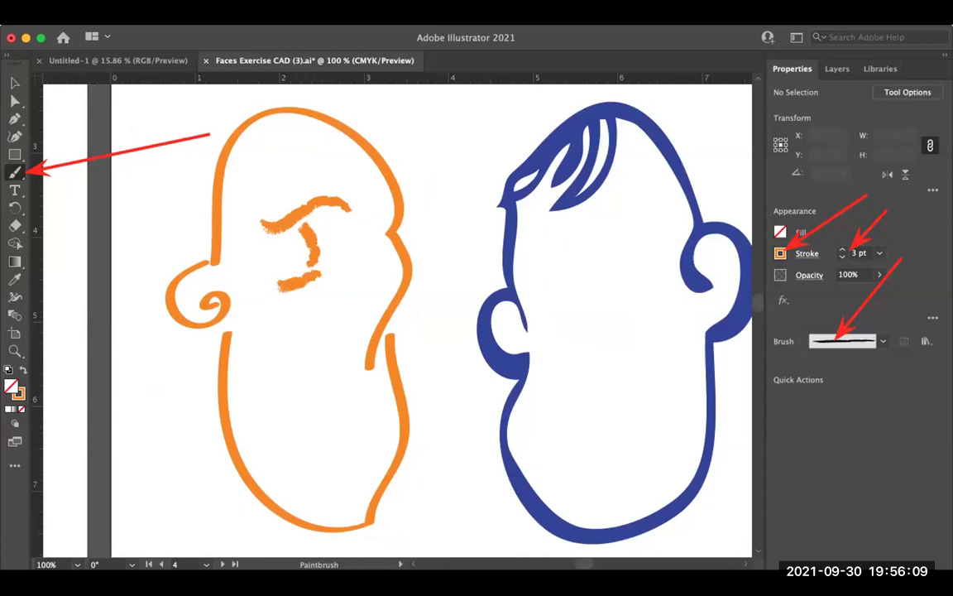
{"action": "left_click_drag", "start_coordinate": [304, 316], "coordinate": [321, 436]}
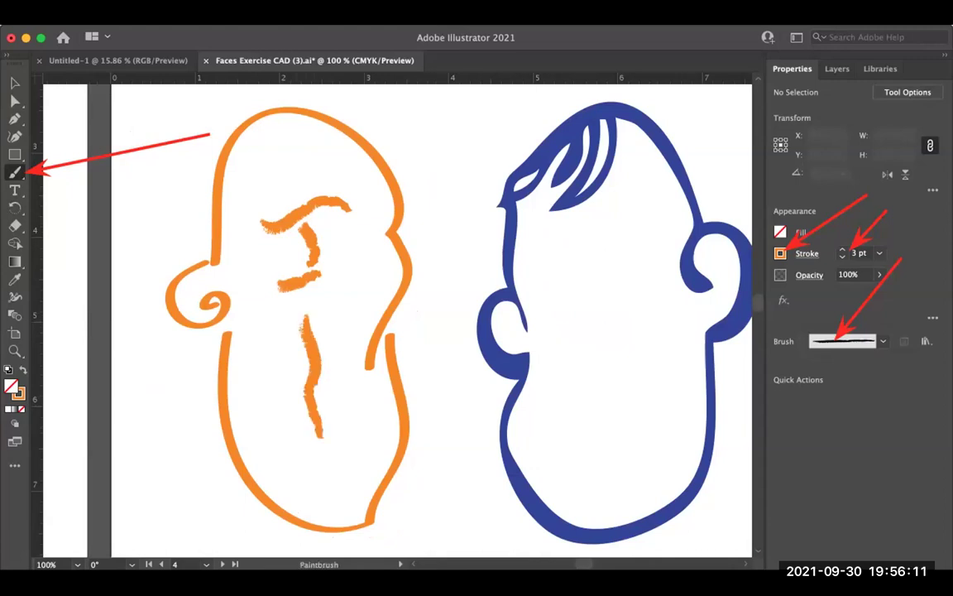
{"action": "scroll", "coordinate": [430, 319], "scroll_direction": "left", "scroll_amount": 3}
{"action": "key", "text": "super+minus"}
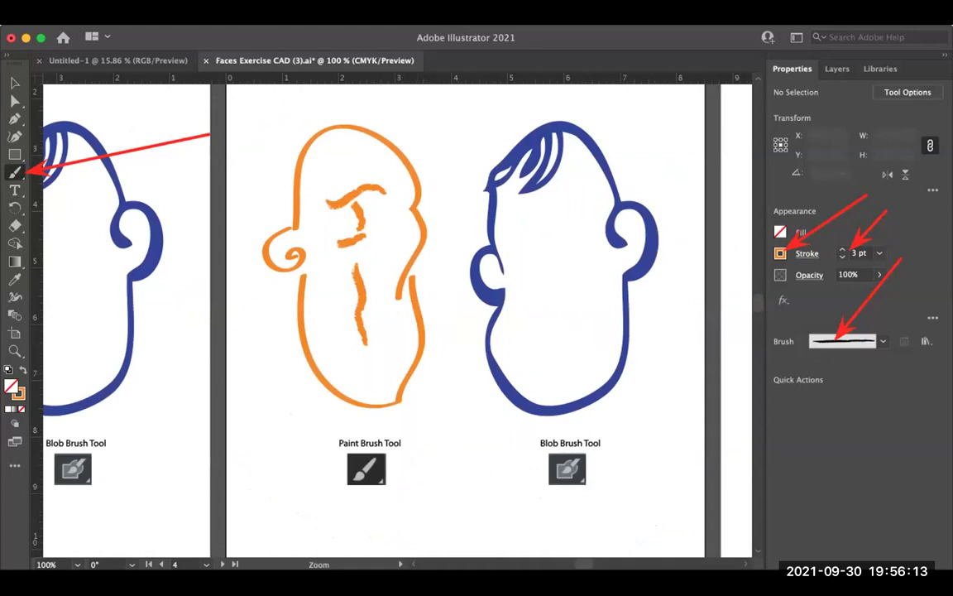
Step: Switch to the blob-shaped calligraphic brush and test a forehead squiggle on the next head, then undo it
{"action": "left_click", "coordinate": [883, 341]}
{"action": "key", "text": "Down"}
{"action": "key", "text": "Down"}
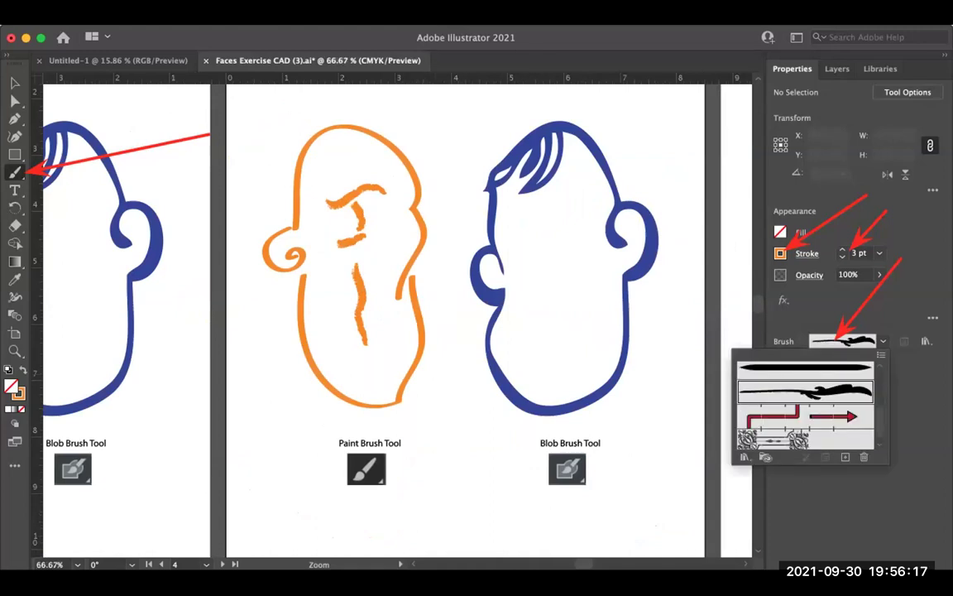
{"action": "scroll", "coordinate": [431, 173], "scroll_direction": "left", "scroll_amount": 6}
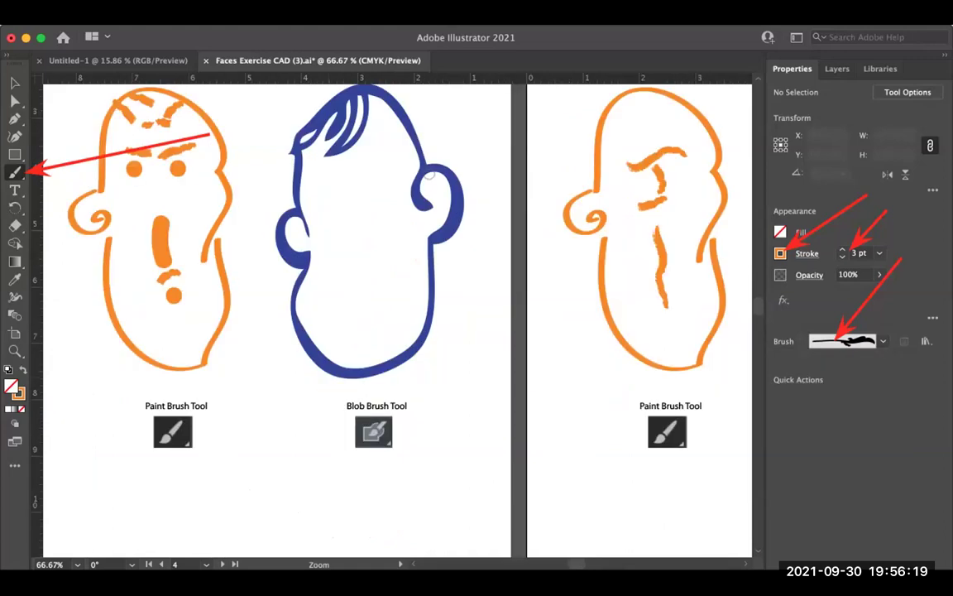
{"action": "key", "text": "super+minus"}
{"action": "key", "text": "super+minus"}
{"action": "scroll", "coordinate": [428, 173], "scroll_direction": "right", "scroll_amount": 5}
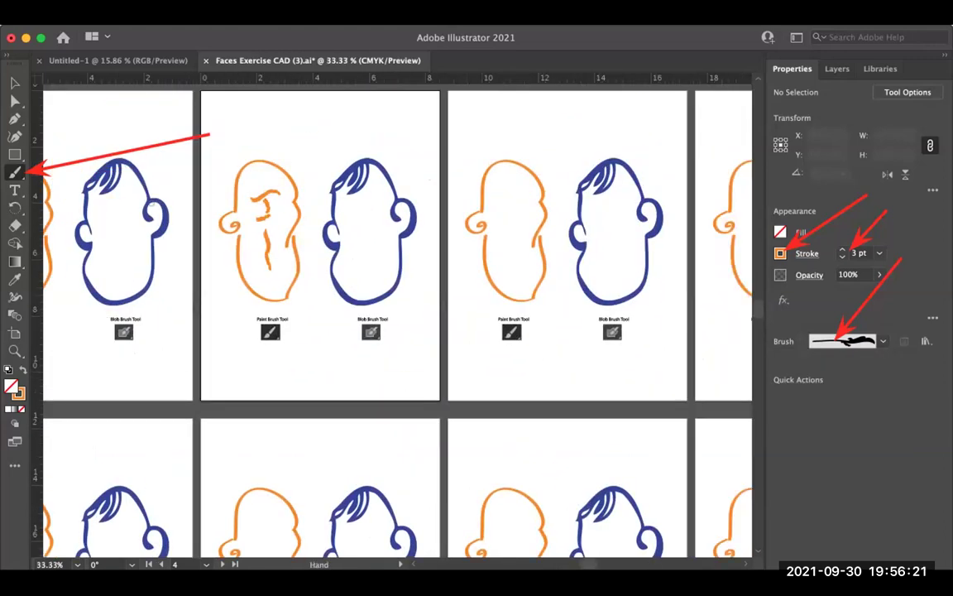
{"action": "key", "text": "super+plus"}
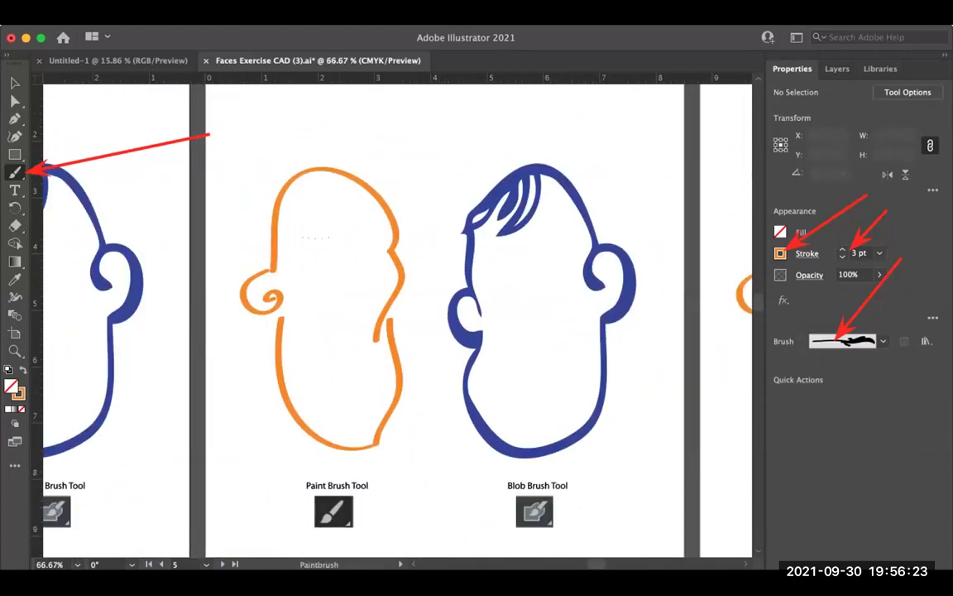
{"action": "left_click_drag", "start_coordinate": [329, 238], "coordinate": [347, 225]}
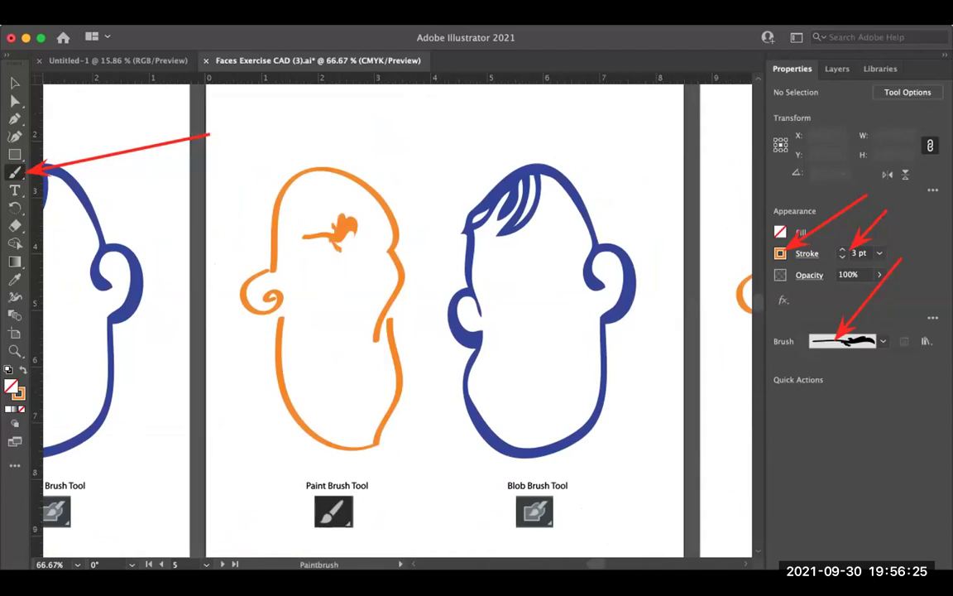
{"action": "key", "text": "super+z"}
{"action": "key", "text": "super+z"}
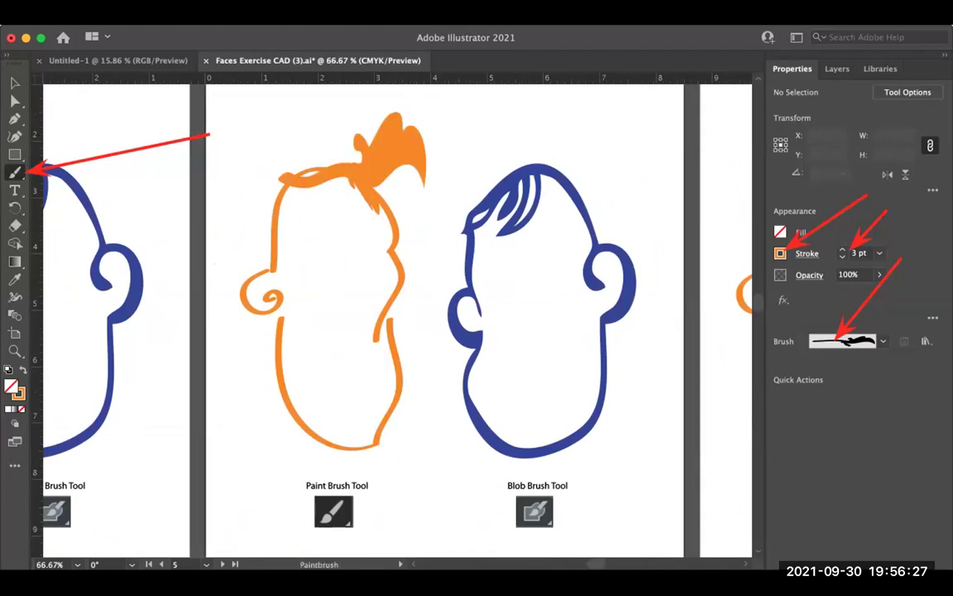
Step: Choose the Touch Calligraphic brush and paint two face dots, a small arc and a mustache
{"action": "scroll", "coordinate": [397, 318], "scroll_direction": "up", "scroll_amount": 2}
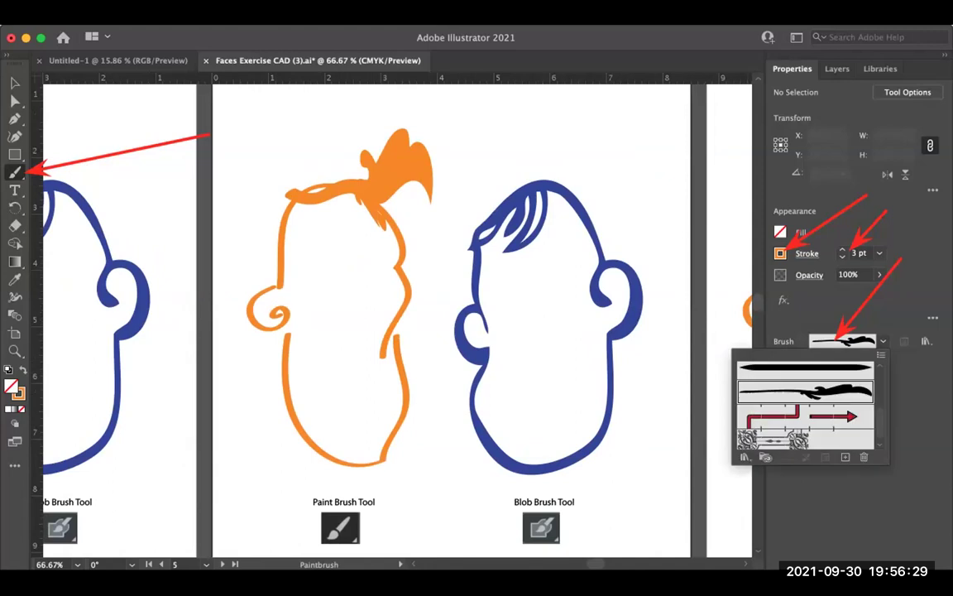
{"action": "scroll", "coordinate": [805, 403], "scroll_direction": "up", "scroll_amount": 3}
{"action": "left_click", "coordinate": [795, 364]}
{"action": "scroll", "coordinate": [805, 403], "scroll_direction": "up", "scroll_amount": 2}
{"action": "left_click", "coordinate": [773, 398]}
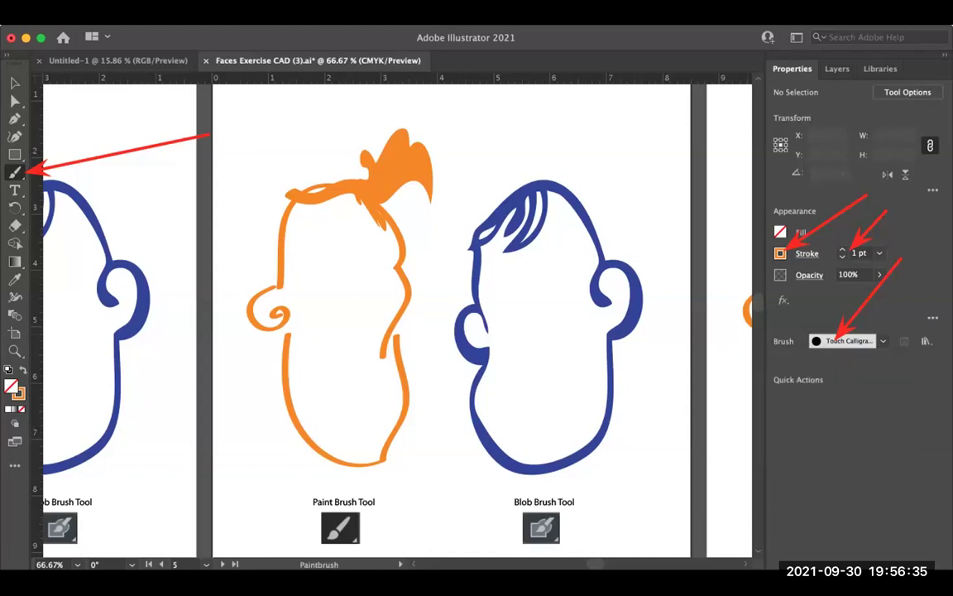
{"action": "left_click", "coordinate": [347, 352]}
{"action": "left_click", "coordinate": [346, 327]}
{"action": "mouse_move", "coordinate": [350, 322]}
{"action": "left_mouse_down"}
{"action": "mouse_move", "coordinate": [366, 323]}
{"action": "mouse_move", "coordinate": [370, 302]}
{"action": "left_mouse_up"}
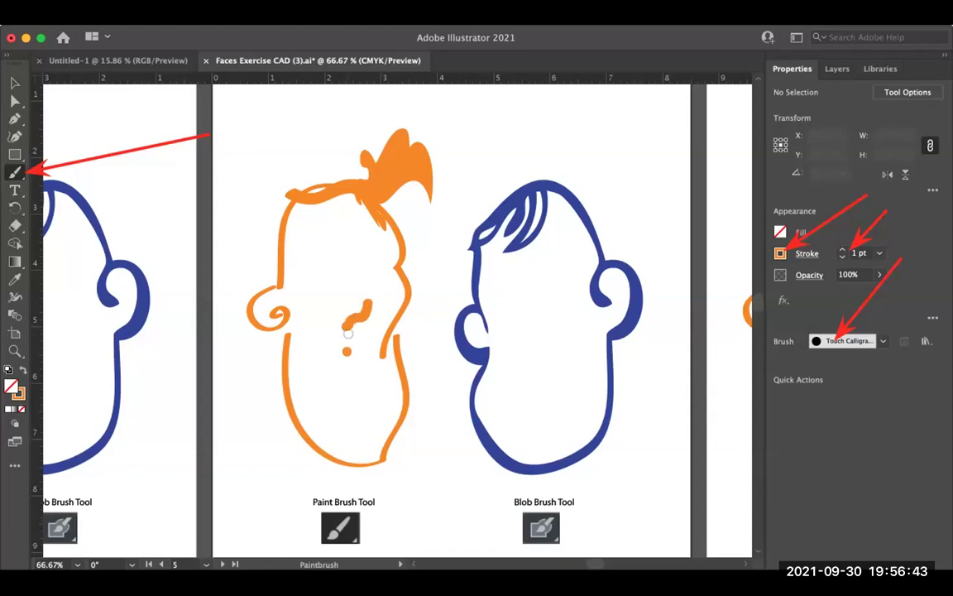
{"action": "left_click_drag", "start_coordinate": [347, 333], "coordinate": [321, 305]}
Step: Try chin, eye, eyebrow and nose strokes, then undo them along with the mustache
{"action": "left_click", "coordinate": [883, 341]}
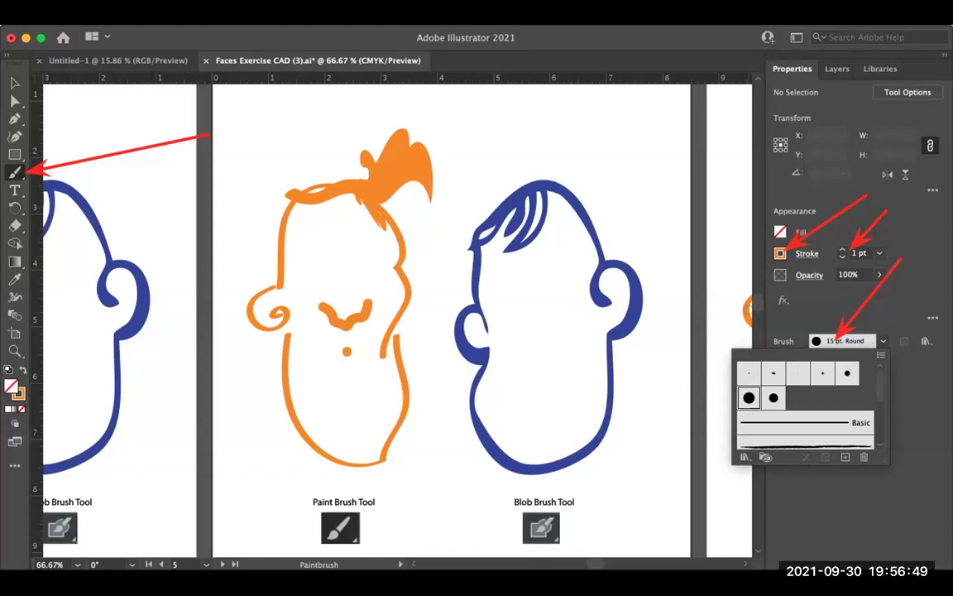
{"action": "key", "text": "Escape"}
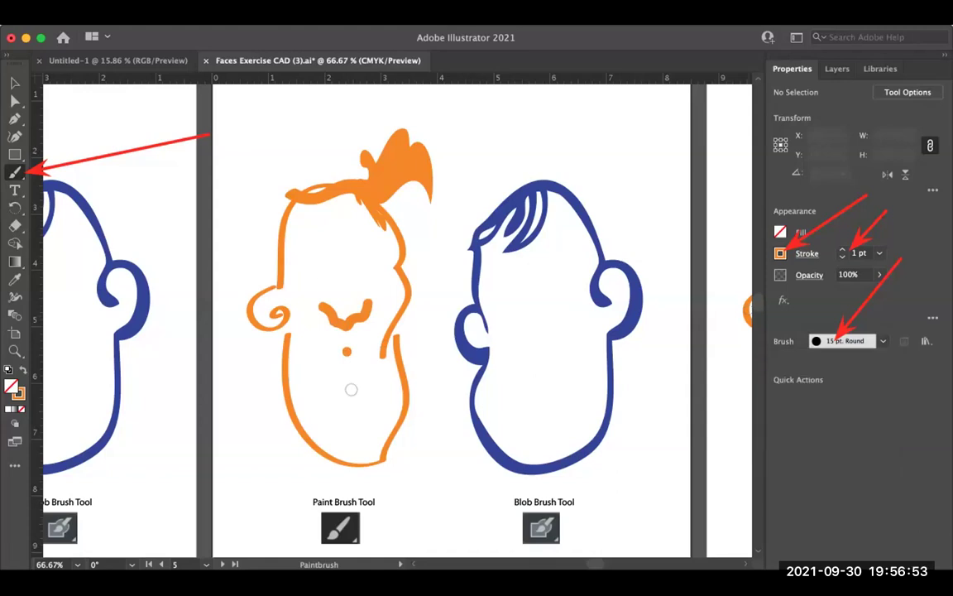
{"action": "left_click_drag", "start_coordinate": [354, 411], "coordinate": [377, 458]}
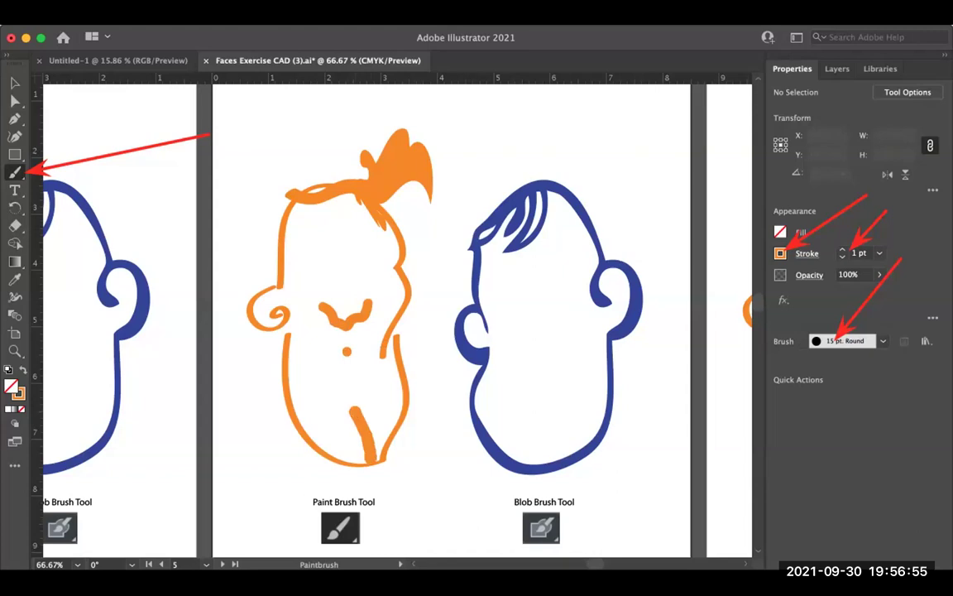
{"action": "left_click_drag", "start_coordinate": [316, 255], "coordinate": [334, 257]}
{"action": "key", "text": "super+z"}
{"action": "left_click_drag", "start_coordinate": [312, 259], "coordinate": [375, 249]}
{"action": "left_click_drag", "start_coordinate": [340, 264], "coordinate": [344, 305]}
{"action": "key", "text": "space"}
{"action": "key", "text": "super+z"}
{"action": "key", "text": "super+z"}
{"action": "key", "text": "super+z"}
{"action": "key", "text": "super+z"}
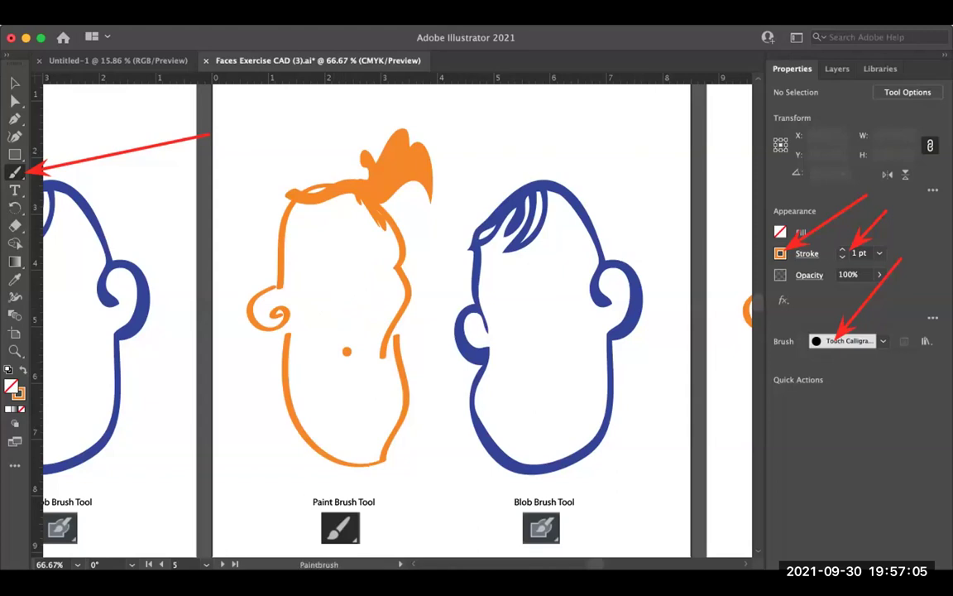
{"action": "key", "text": "super+z"}
Step: Paint glasses with angled brows, a smile hook and a pupil on the hair-topped head
{"action": "key", "text": "space"}
{"action": "left_click_drag", "start_coordinate": [330, 359], "coordinate": [400, 335]}
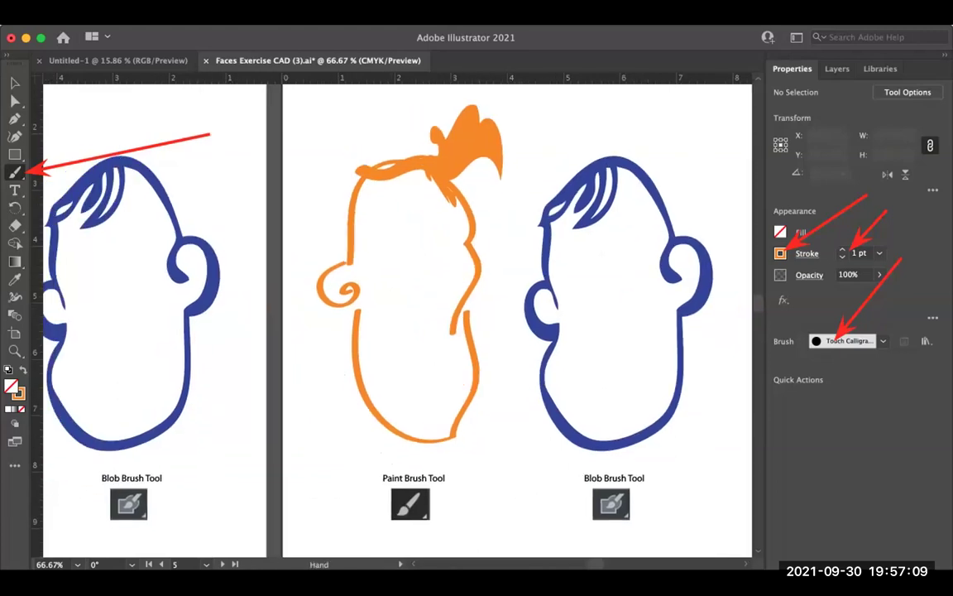
{"action": "left_click", "coordinate": [883, 341]}
{"action": "mouse_move", "coordinate": [411, 240]}
{"action": "left_mouse_down"}
{"action": "mouse_move", "coordinate": [413, 255]}
{"action": "mouse_move", "coordinate": [451, 221]}
{"action": "mouse_move", "coordinate": [441, 248]}
{"action": "mouse_move", "coordinate": [413, 256]}
{"action": "mouse_move", "coordinate": [362, 230]}
{"action": "mouse_move", "coordinate": [411, 261]}
{"action": "mouse_move", "coordinate": [420, 313]}
{"action": "mouse_move", "coordinate": [444, 313]}
{"action": "left_mouse_up"}
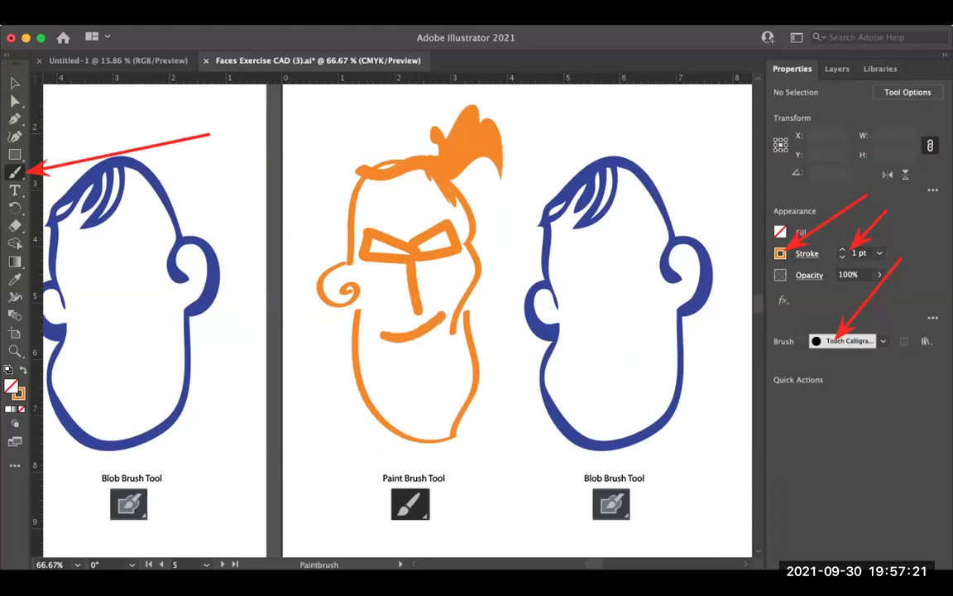
{"action": "left_click_drag", "start_coordinate": [434, 312], "coordinate": [440, 330]}
{"action": "left_click_drag", "start_coordinate": [428, 243], "coordinate": [380, 248]}
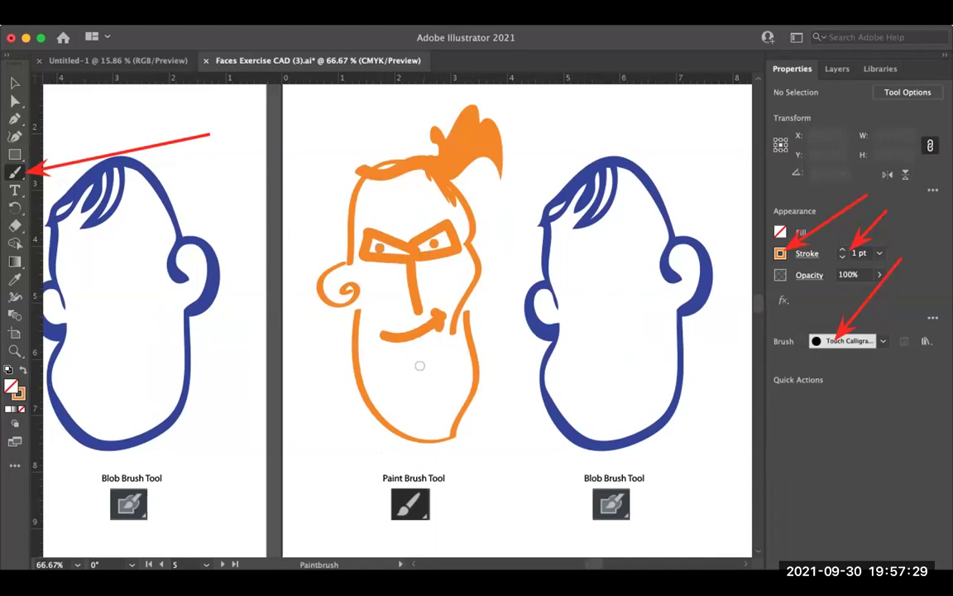
Step: Select a rough charcoal brush and paint two zigzag beard strokes on the chin
{"action": "left_click", "coordinate": [883, 341]}
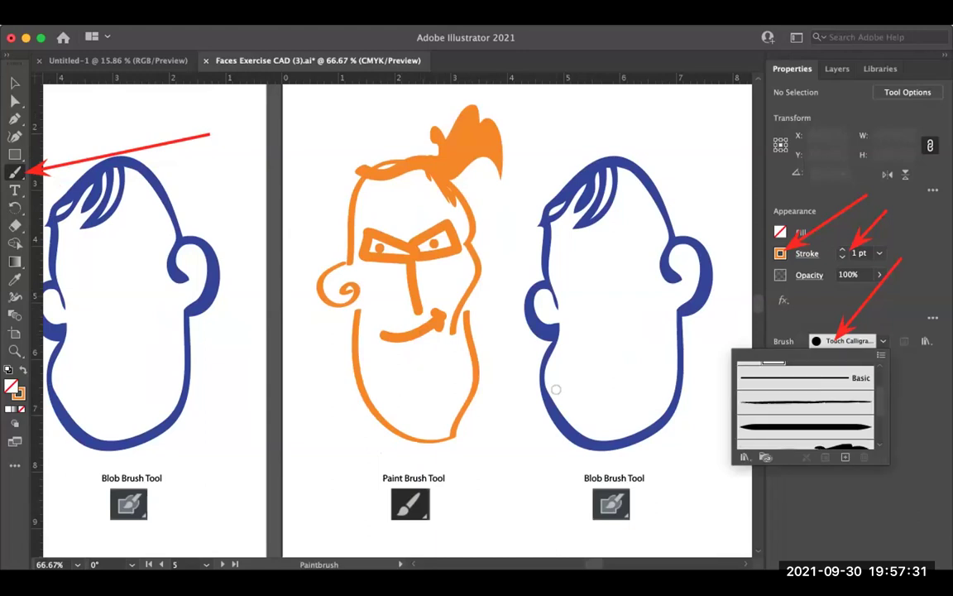
{"action": "scroll", "coordinate": [805, 405], "scroll_direction": "up", "scroll_amount": 3}
{"action": "left_click", "coordinate": [805, 396]}
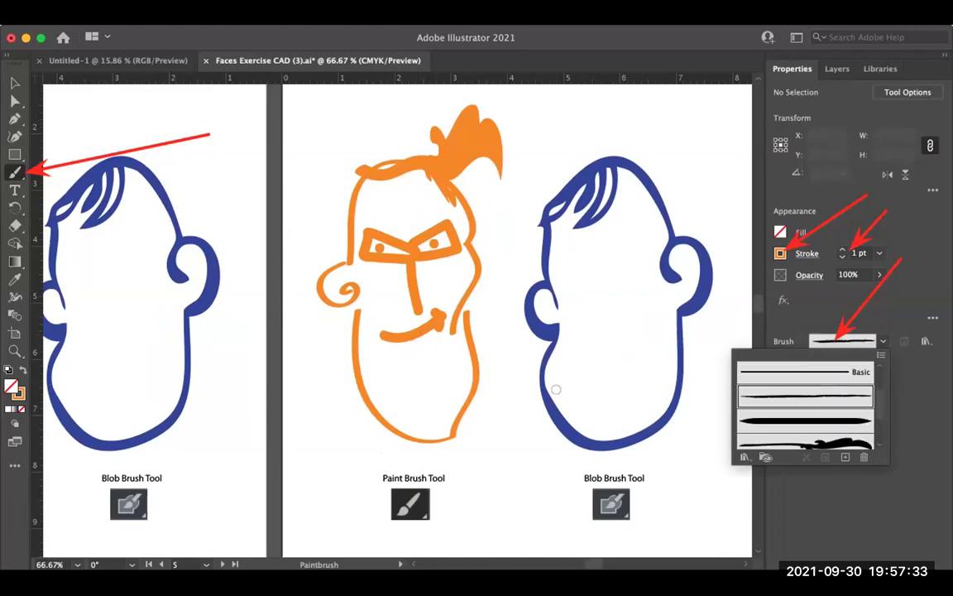
{"action": "left_click", "coordinate": [832, 514]}
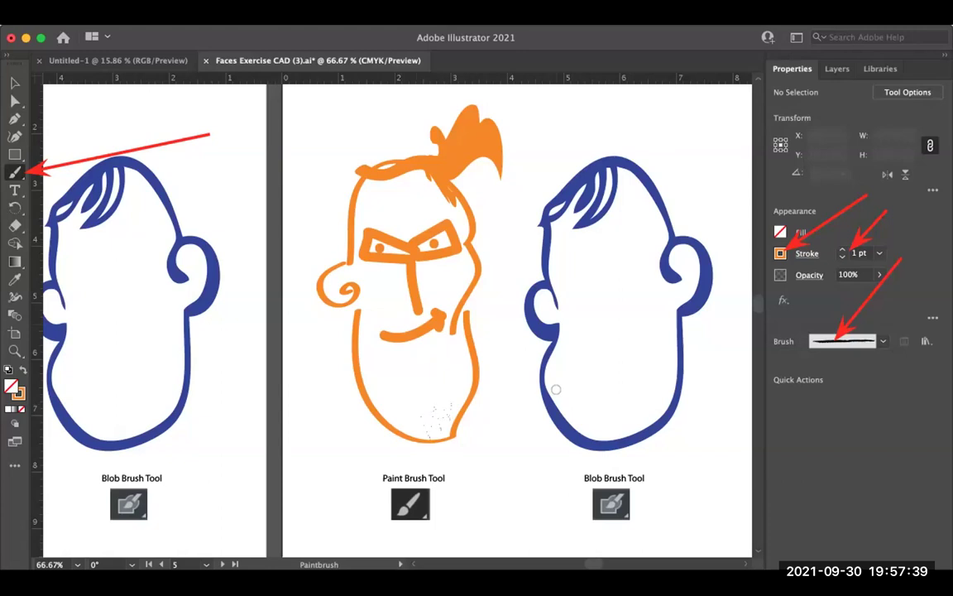
{"action": "left_click_drag", "start_coordinate": [422, 434], "coordinate": [463, 387]}
{"action": "left_click_drag", "start_coordinate": [368, 372], "coordinate": [427, 435]}
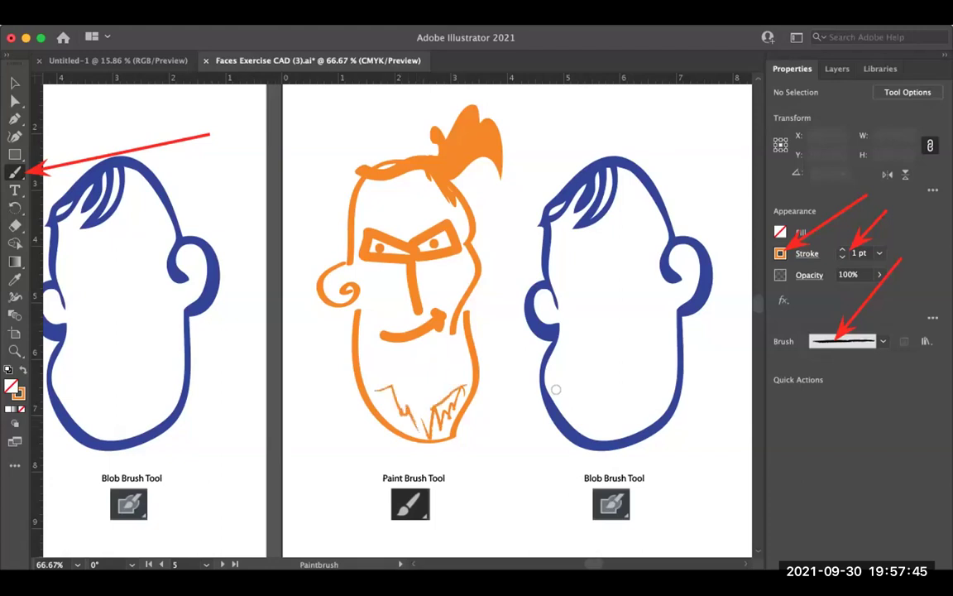
{"action": "scroll", "coordinate": [408, 395], "scroll_direction": "down", "scroll_amount": 1}
{"action": "scroll", "coordinate": [72, 354], "scroll_direction": "down", "scroll_amount": 3}
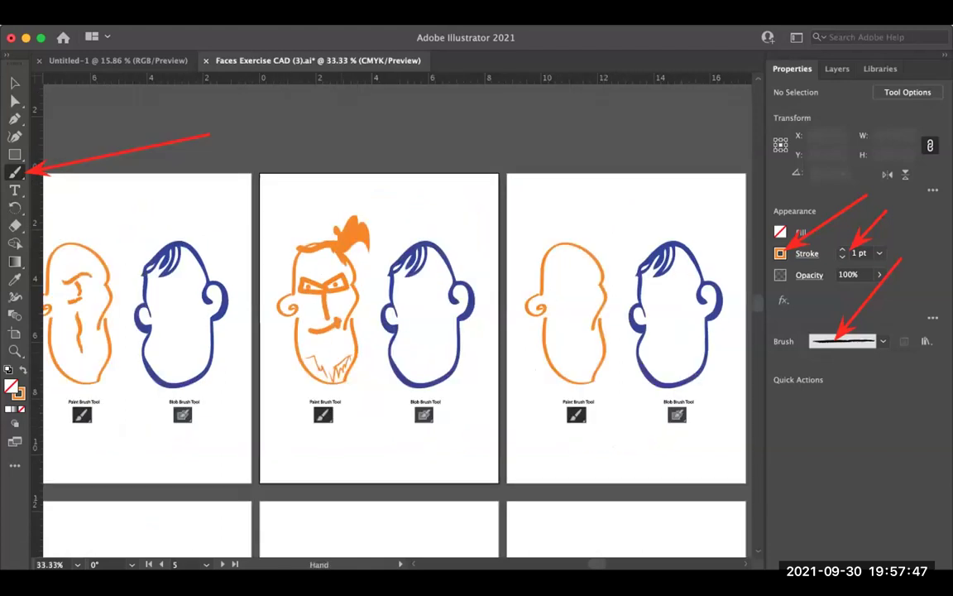
Step: Pan across the zoomed-out artboards and zoom in on the next blank orange head
{"action": "left_click_drag", "start_coordinate": [71, 354], "coordinate": [45, 358]}
{"action": "scroll", "coordinate": [379, 334], "scroll_direction": "right", "scroll_amount": 3}
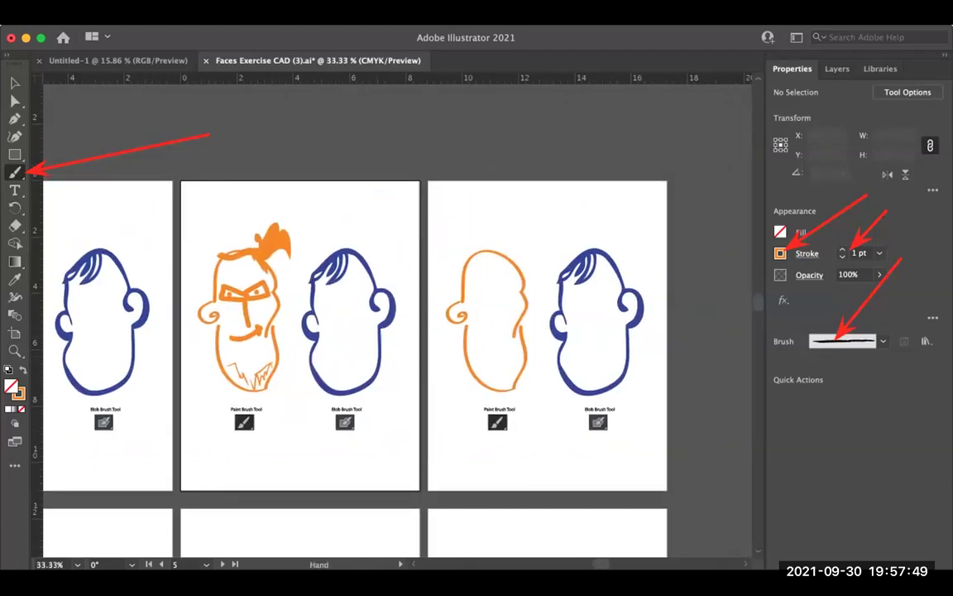
{"action": "left_click_drag", "start_coordinate": [317, 365], "coordinate": [303, 368]}
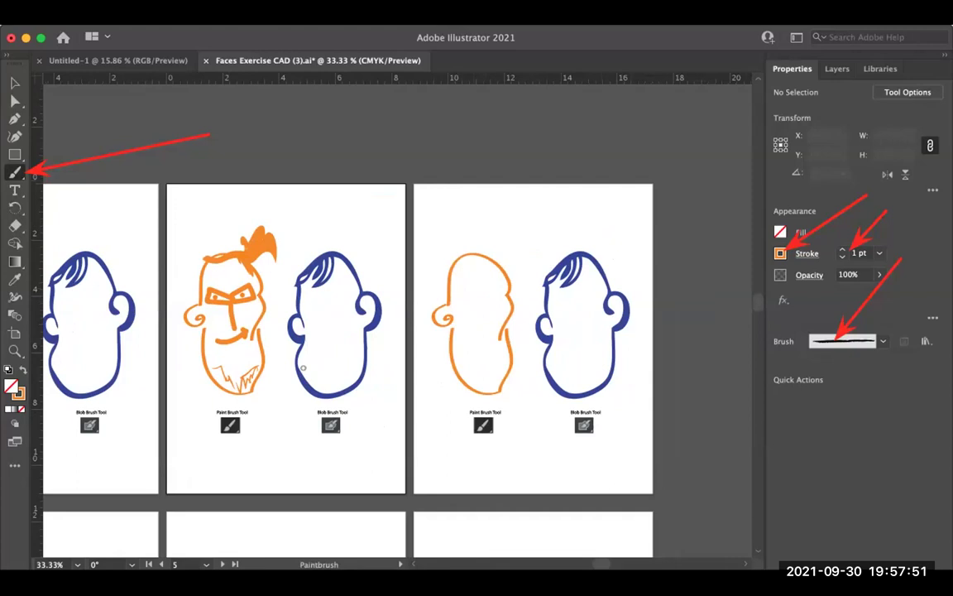
{"action": "mouse_move", "coordinate": [303, 367]}
{"action": "left_mouse_down"}
{"action": "mouse_move", "coordinate": [303, 321]}
{"action": "mouse_move", "coordinate": [303, 332]}
{"action": "left_mouse_up"}
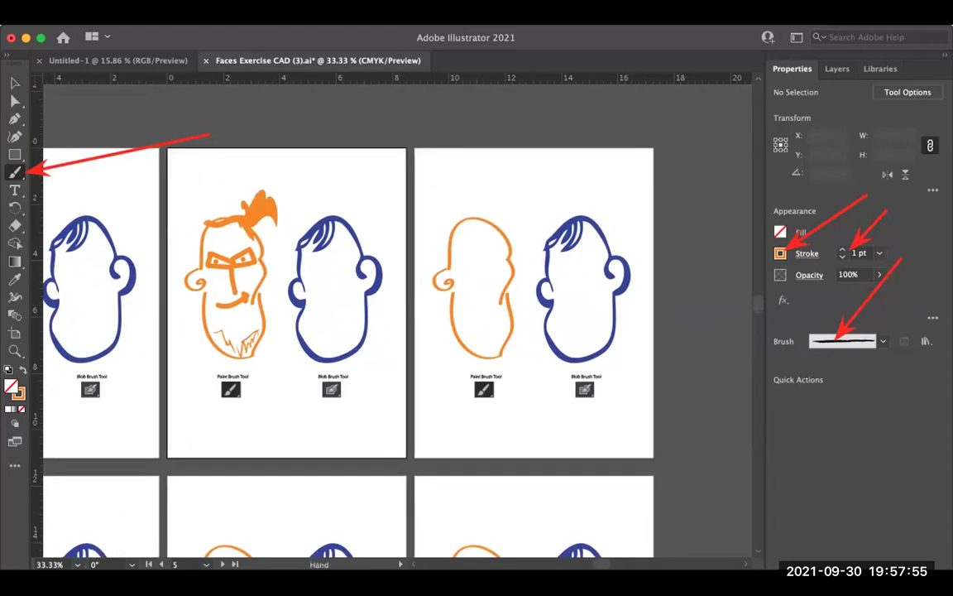
{"action": "key", "text": "super+equal"}
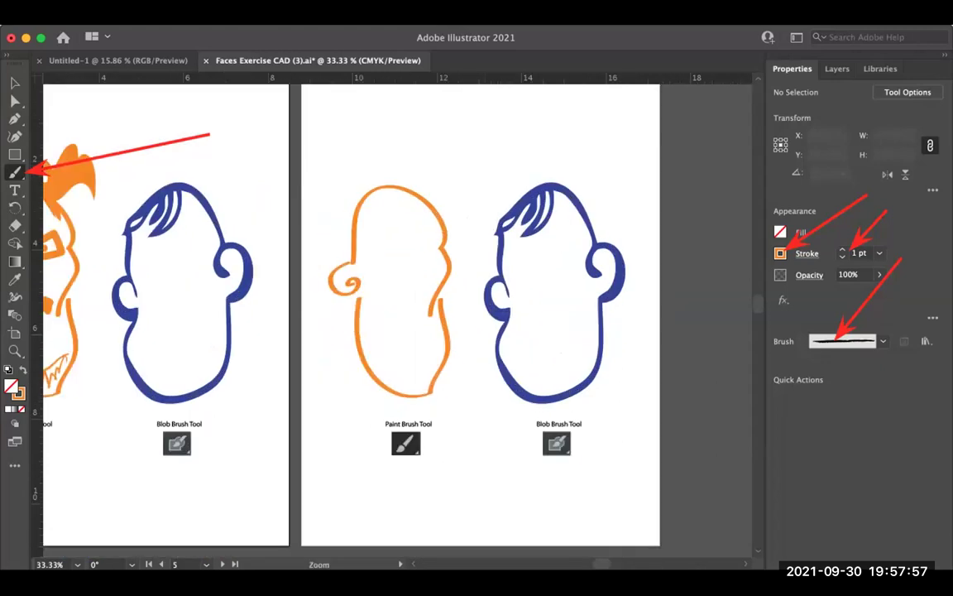
{"action": "key", "text": "super+equal"}
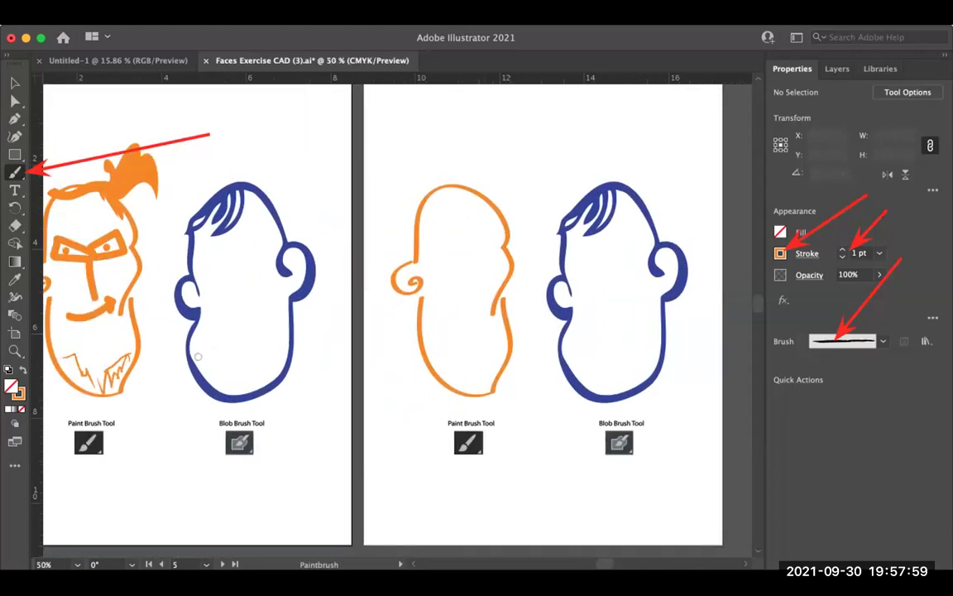
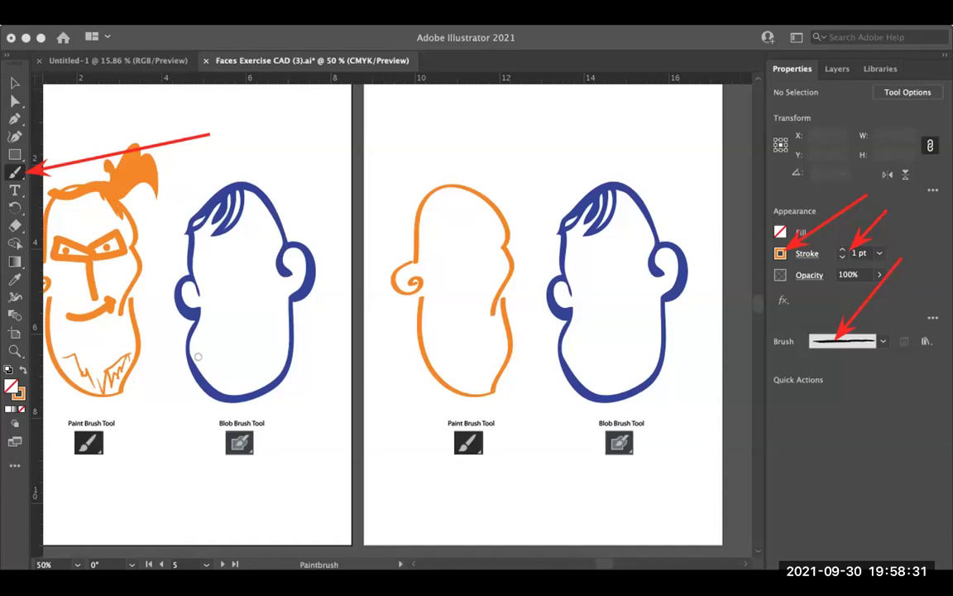
Step: Paint an eyebrow curve and a forehead wrinkle on the orange head with the 1 pt Paintbrush
{"action": "scroll", "coordinate": [198, 357], "scroll_direction": "up", "scroll_amount": 2}
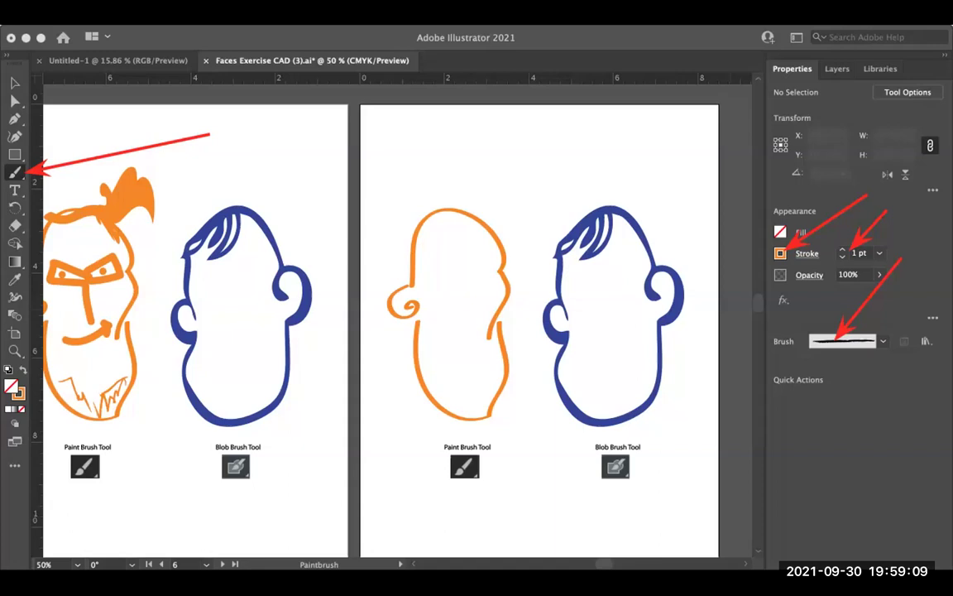
{"action": "left_click", "coordinate": [832, 514]}
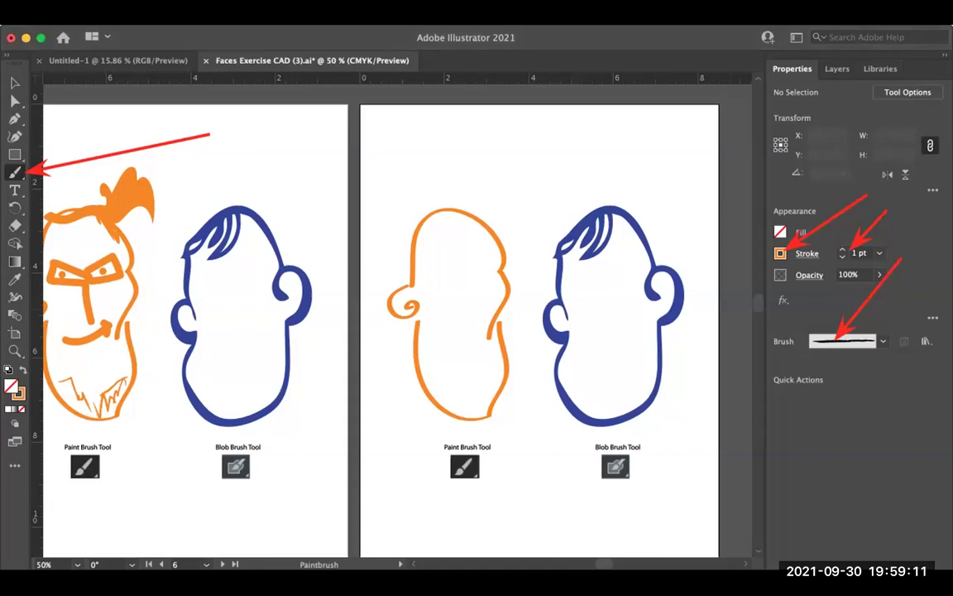
{"action": "left_click_drag", "start_coordinate": [437, 255], "coordinate": [476, 262]}
{"action": "left_click_drag", "start_coordinate": [437, 228], "coordinate": [475, 226]}
Step: Draw a long-brimmed cap with zigzag detail, then the eyes, nose and mouth
{"action": "left_click_drag", "start_coordinate": [552, 244], "coordinate": [503, 236]}
{"action": "left_click_drag", "start_coordinate": [426, 247], "coordinate": [413, 247]}
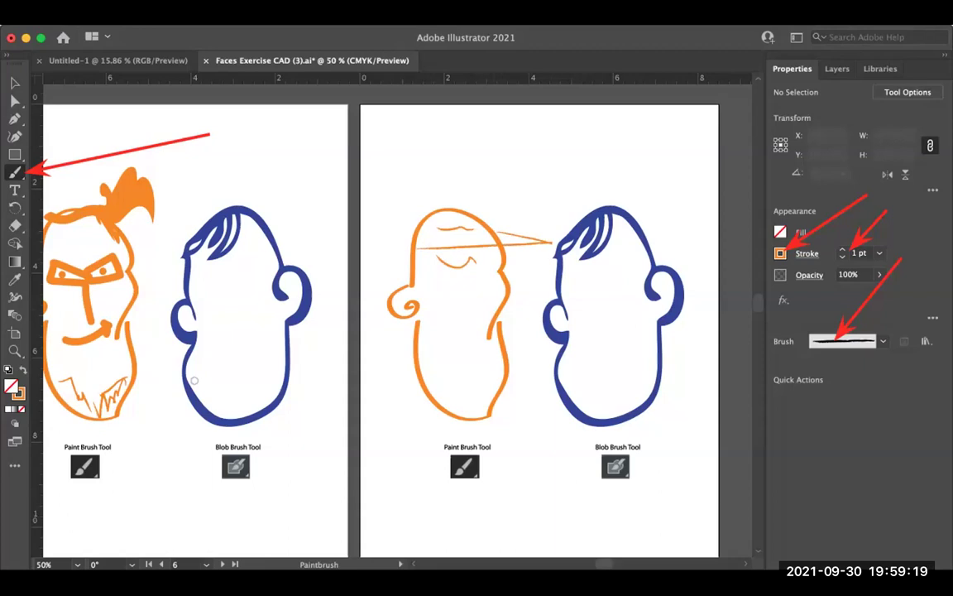
{"action": "left_click_drag", "start_coordinate": [488, 234], "coordinate": [420, 223]}
{"action": "left_click_drag", "start_coordinate": [496, 237], "coordinate": [419, 240]}
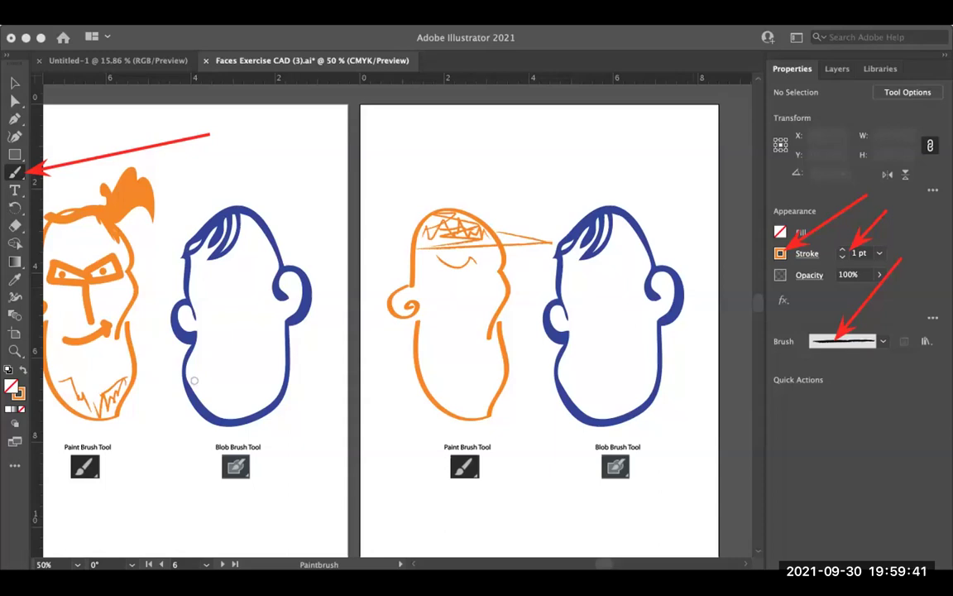
{"action": "mouse_move", "coordinate": [451, 257]}
{"action": "left_mouse_down"}
{"action": "mouse_move", "coordinate": [469, 305]}
{"action": "mouse_move", "coordinate": [488, 286]}
{"action": "mouse_move", "coordinate": [475, 301]}
{"action": "mouse_move", "coordinate": [454, 296]}
{"action": "mouse_move", "coordinate": [454, 335]}
{"action": "left_mouse_up"}
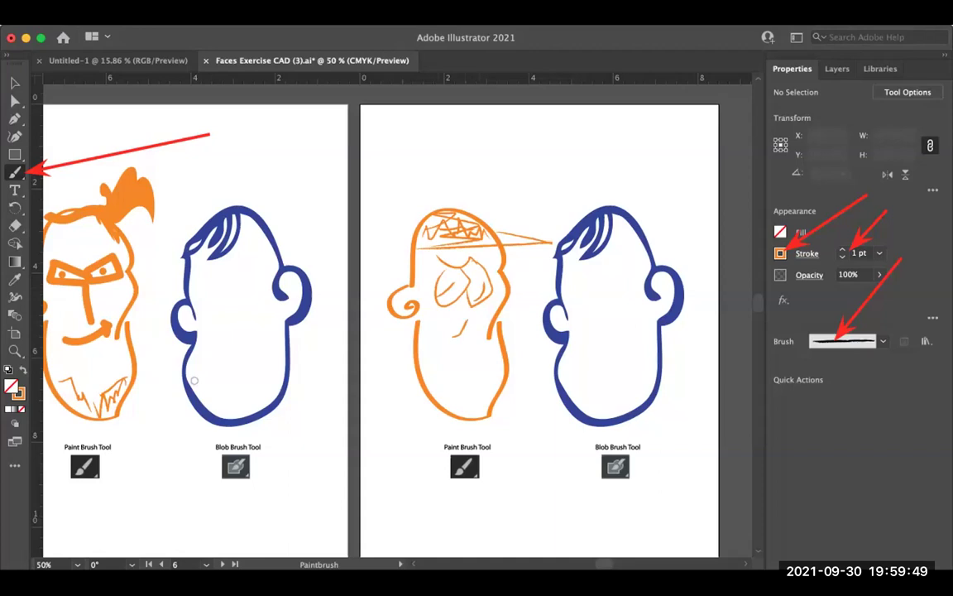
{"action": "left_click_drag", "start_coordinate": [434, 354], "coordinate": [481, 360]}
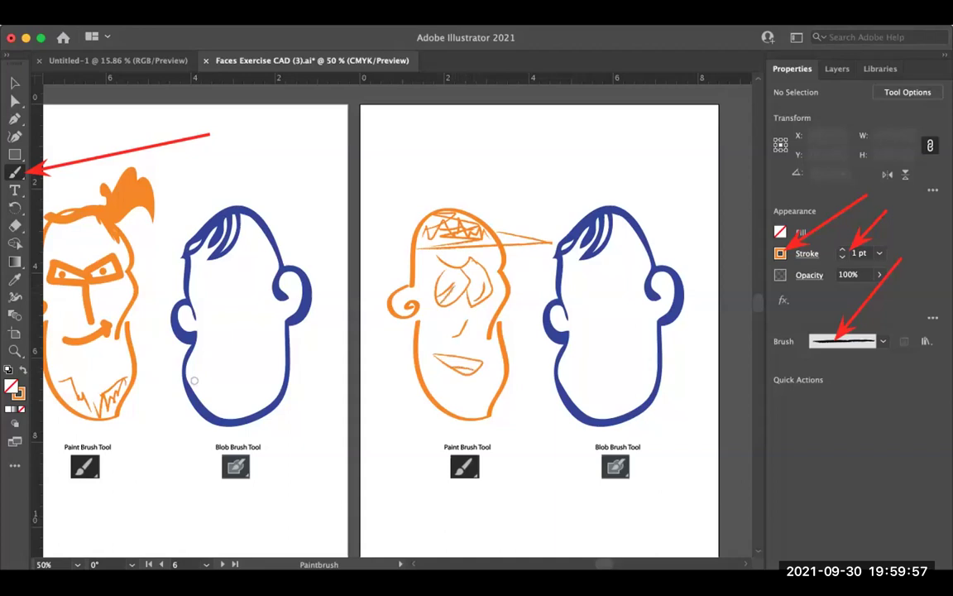
Step: Zoom out twice and pan across the artboards to the next blank orange and blue head pair
{"action": "scroll", "coordinate": [397, 315], "scroll_direction": "up", "scroll_amount": 3}
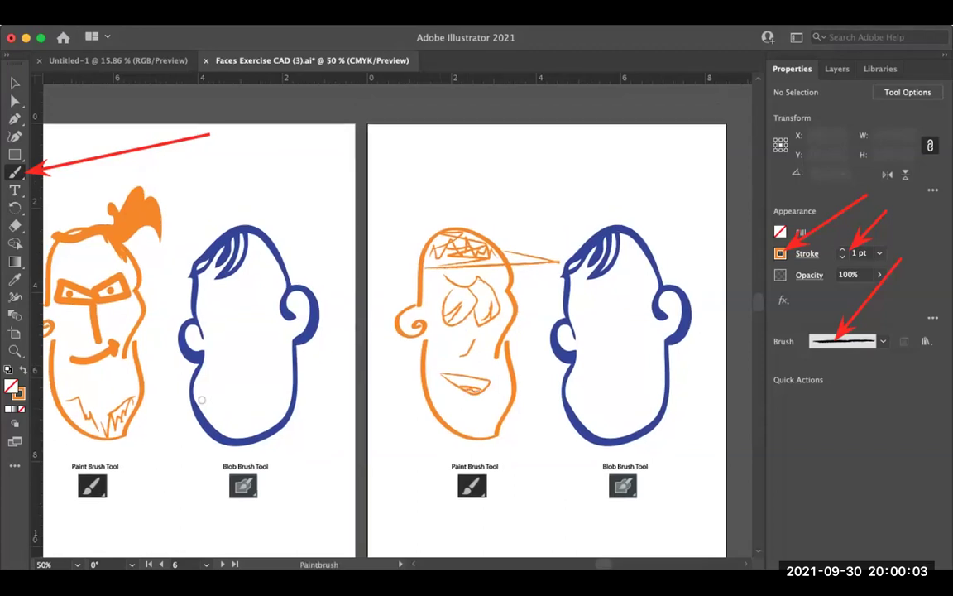
{"action": "scroll", "coordinate": [385, 331], "scroll_direction": "right", "scroll_amount": 2}
{"action": "scroll", "coordinate": [385, 331], "scroll_direction": "down", "scroll_amount": 1}
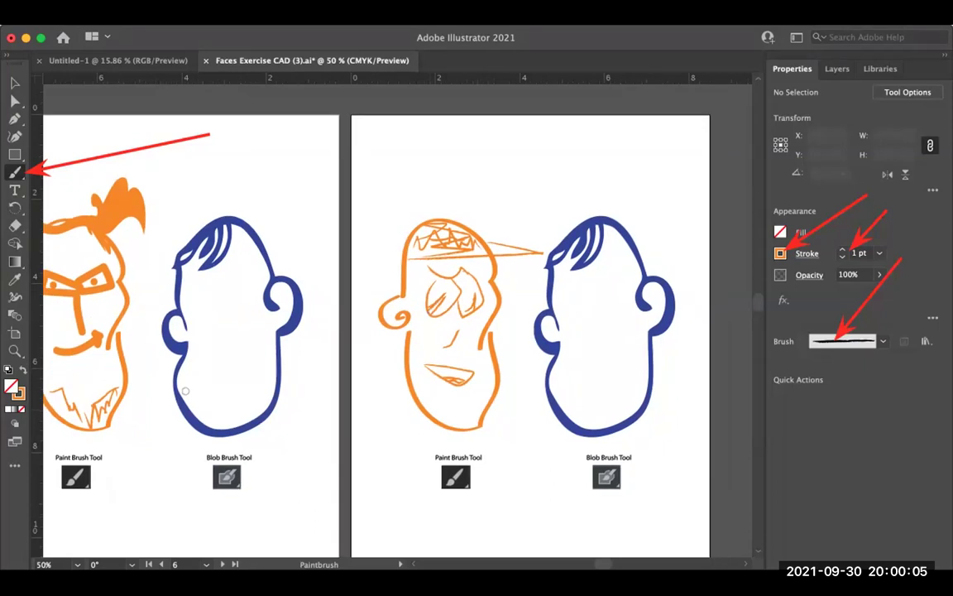
{"action": "scroll", "coordinate": [185, 390], "scroll_direction": "right", "scroll_amount": 2}
{"action": "scroll", "coordinate": [185, 391], "scroll_direction": "down", "scroll_amount": 1}
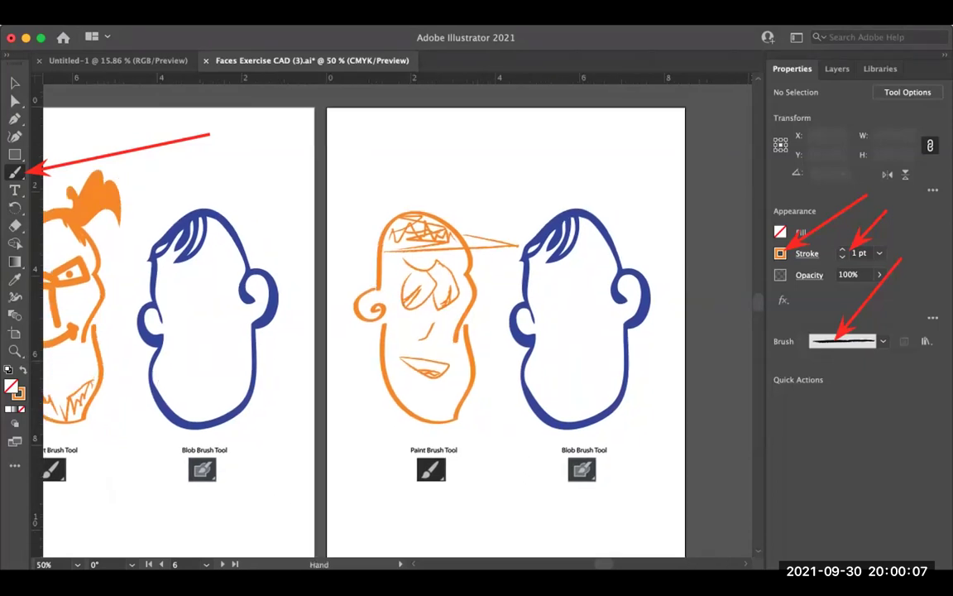
{"action": "scroll", "coordinate": [162, 383], "scroll_direction": "left", "scroll_amount": 2}
{"action": "scroll", "coordinate": [161, 383], "scroll_direction": "down", "scroll_amount": 1}
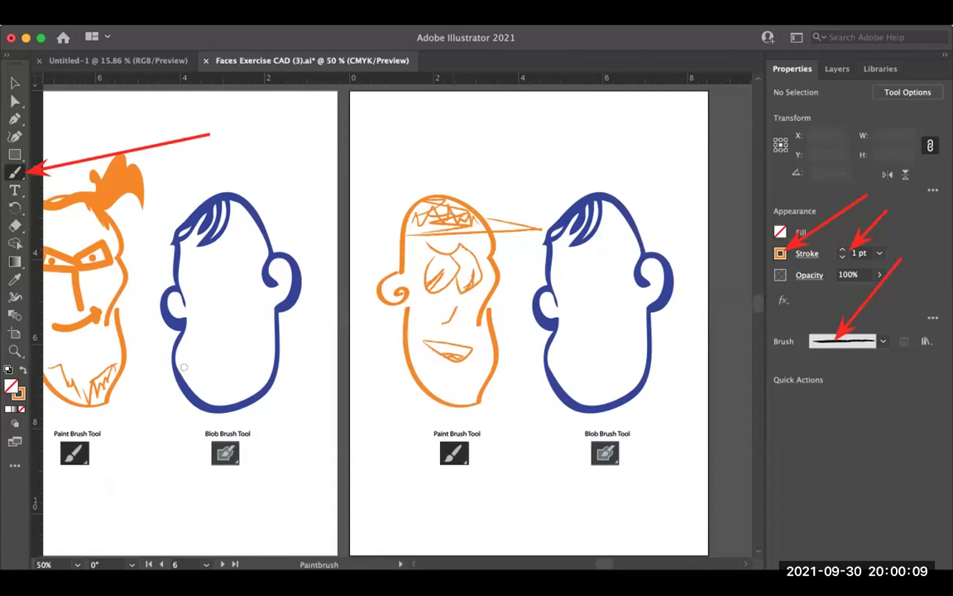
{"action": "scroll", "coordinate": [183, 367], "scroll_direction": "left", "scroll_amount": 1}
{"action": "scroll", "coordinate": [183, 367], "scroll_direction": "up", "scroll_amount": 1}
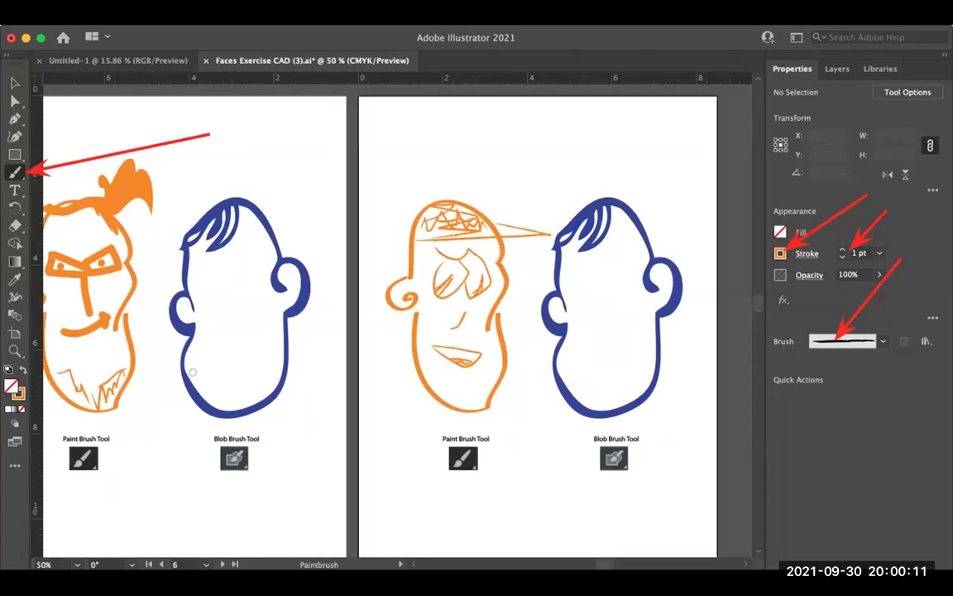
{"action": "scroll", "coordinate": [192, 373], "scroll_direction": "left", "scroll_amount": 3}
{"action": "scroll", "coordinate": [192, 373], "scroll_direction": "down", "scroll_amount": 1}
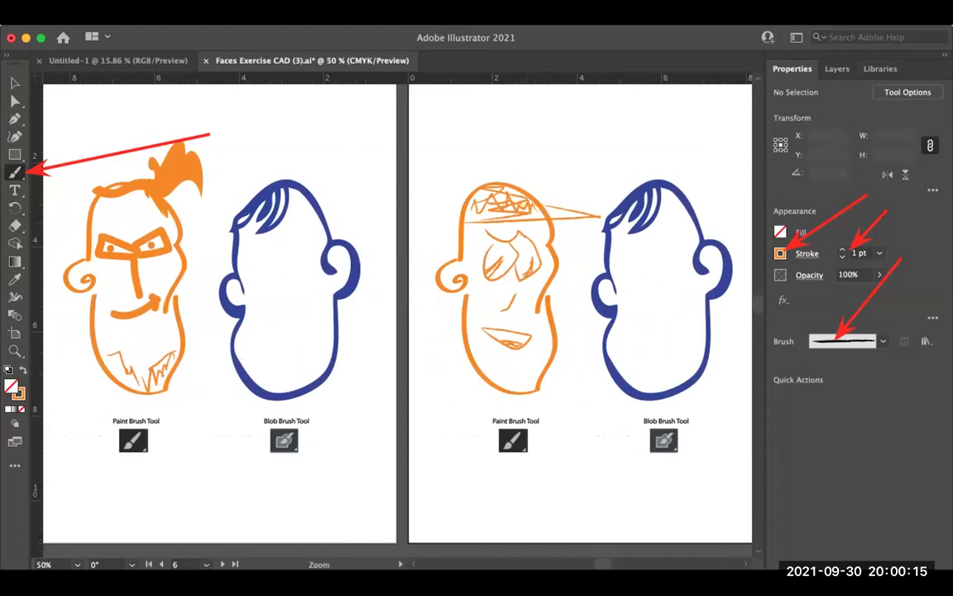
{"action": "key", "text": "super+minus"}
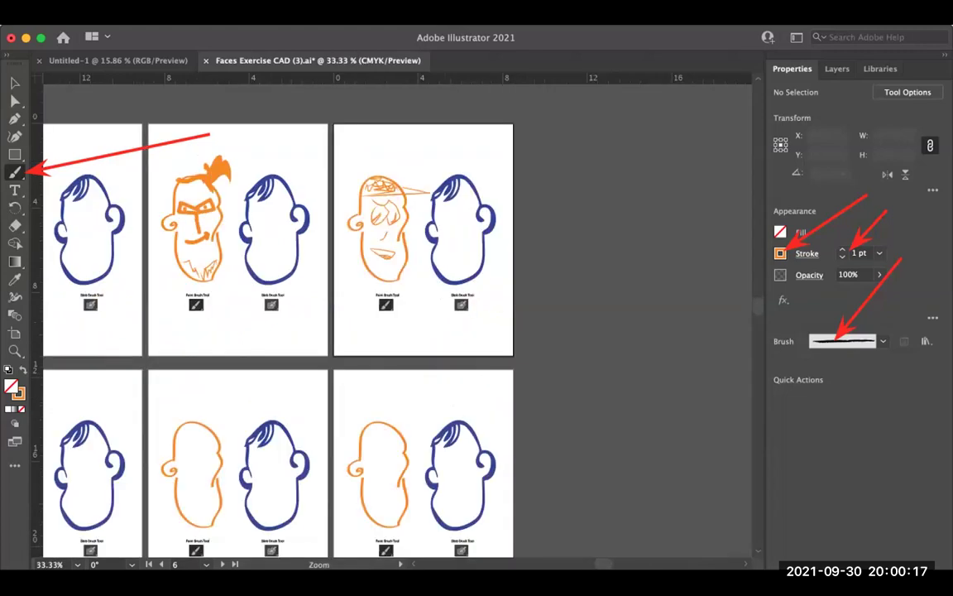
{"action": "key", "text": "super+minus"}
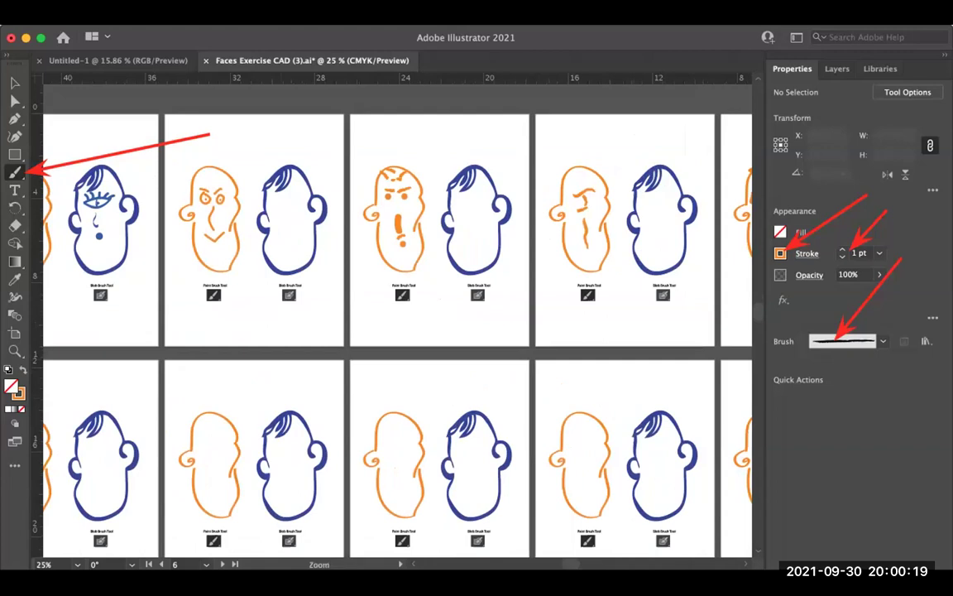
{"action": "scroll", "coordinate": [397, 314], "scroll_direction": "left", "scroll_amount": 5}
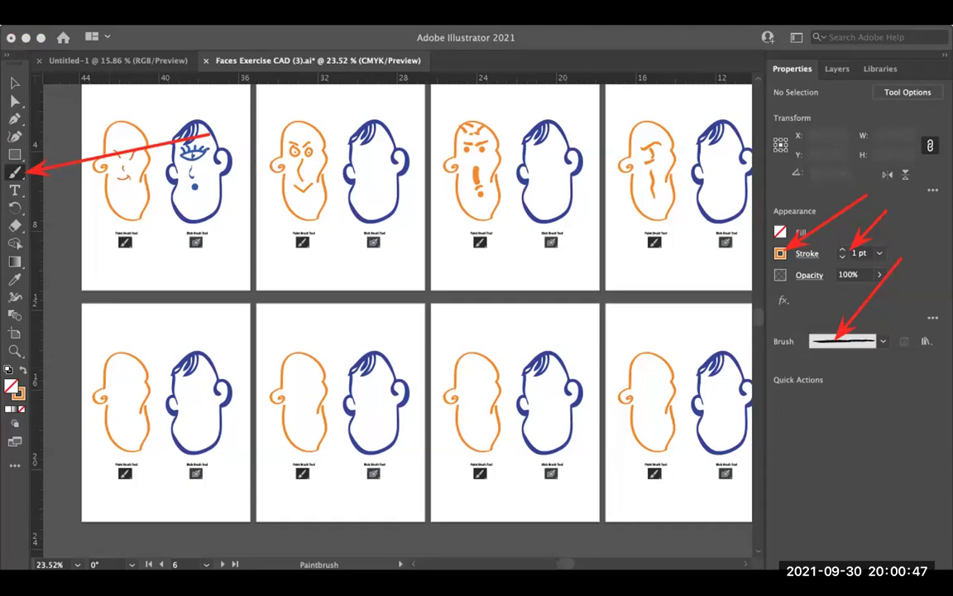
{"action": "scroll", "coordinate": [397, 306], "scroll_direction": "down", "scroll_amount": 2}
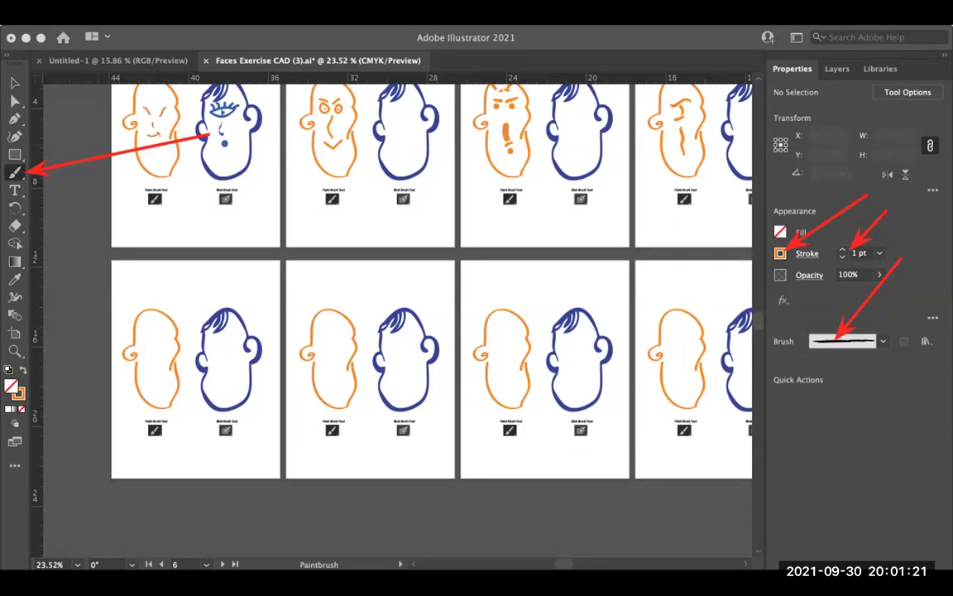
Step: Zoom in on the blank orange head, undo a trial stroke, and raise the brush weight to 3 pt
{"action": "scroll", "coordinate": [453, 381], "scroll_direction": "up", "scroll_amount": 2}
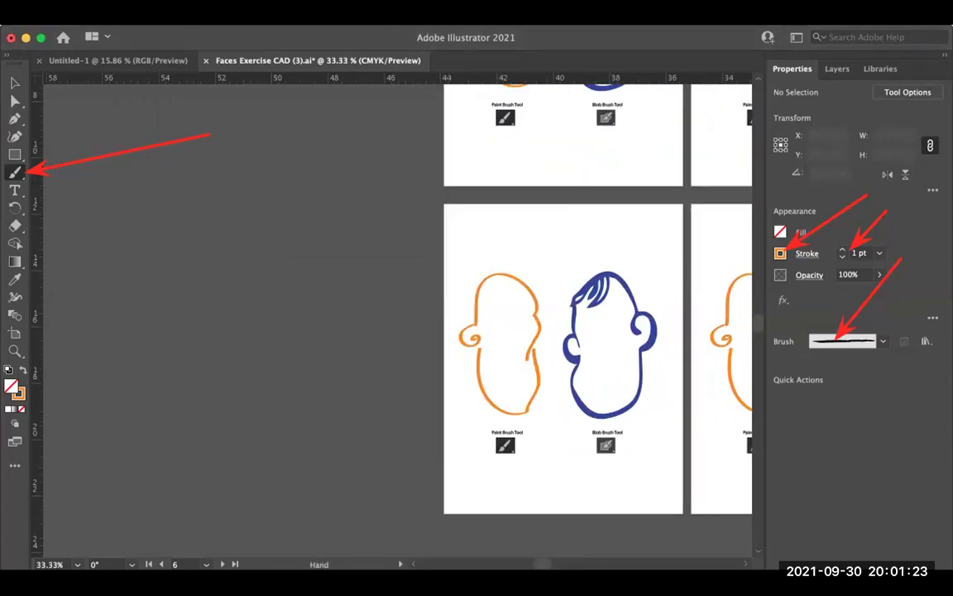
{"action": "scroll", "coordinate": [453, 381], "scroll_direction": "up", "scroll_amount": 2}
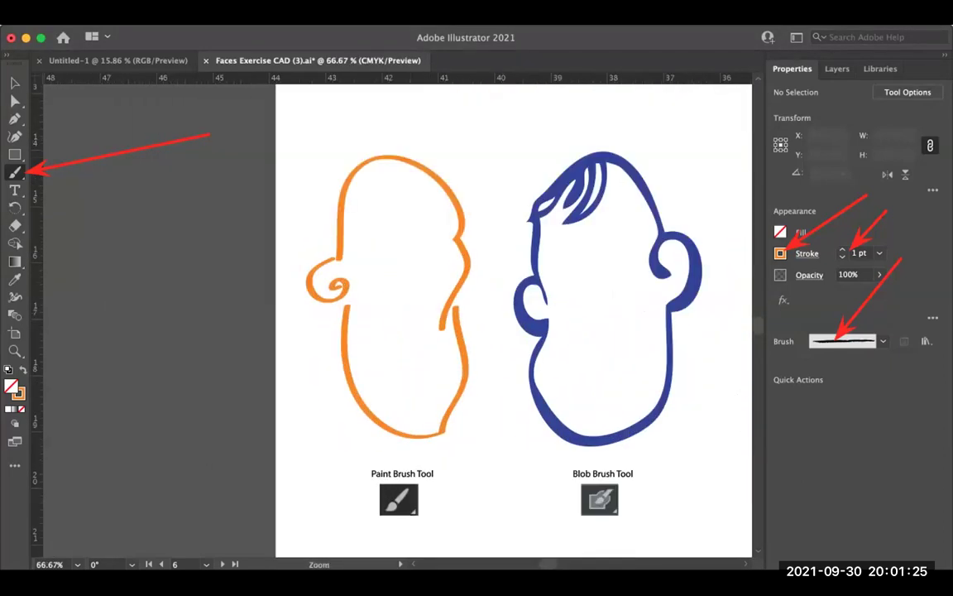
{"action": "scroll", "coordinate": [455, 240], "scroll_direction": "up", "scroll_amount": 1}
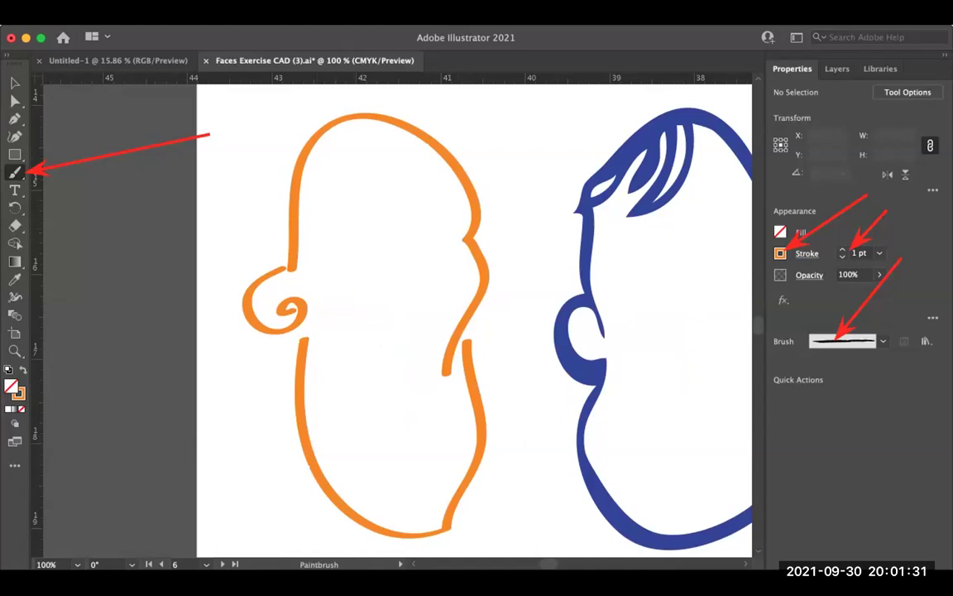
{"action": "left_click_drag", "start_coordinate": [461, 193], "coordinate": [357, 186]}
{"action": "key", "text": "super+z"}
{"action": "key", "text": "Up"}
{"action": "key", "text": "Up"}
Step: Paint a thick nose joined to the mouth in one line, plus two squinting > eyes
{"action": "left_click_drag", "start_coordinate": [458, 175], "coordinate": [398, 200]}
{"action": "left_click_drag", "start_coordinate": [394, 250], "coordinate": [340, 412]}
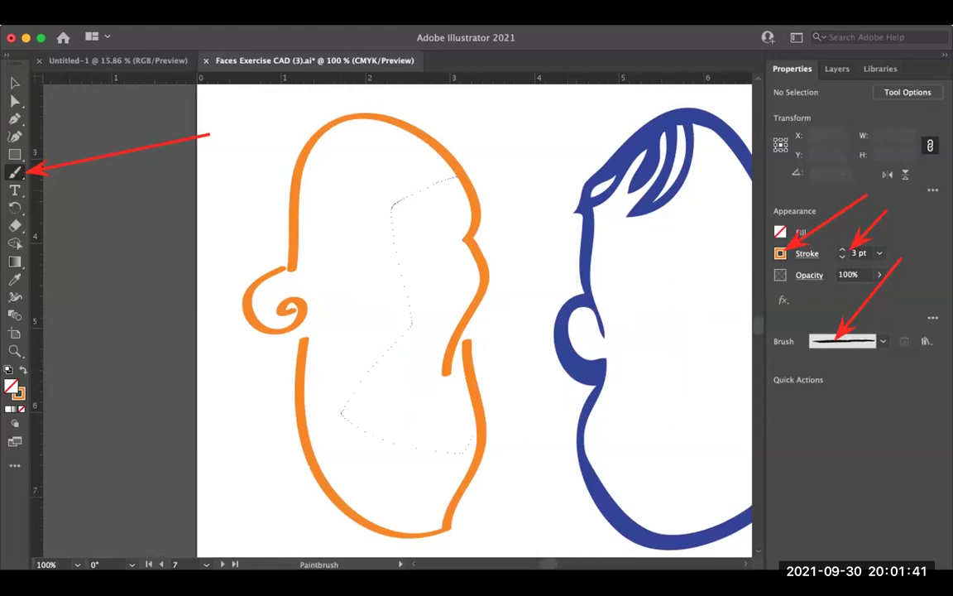
{"action": "left_click_drag", "start_coordinate": [447, 422], "coordinate": [357, 405]}
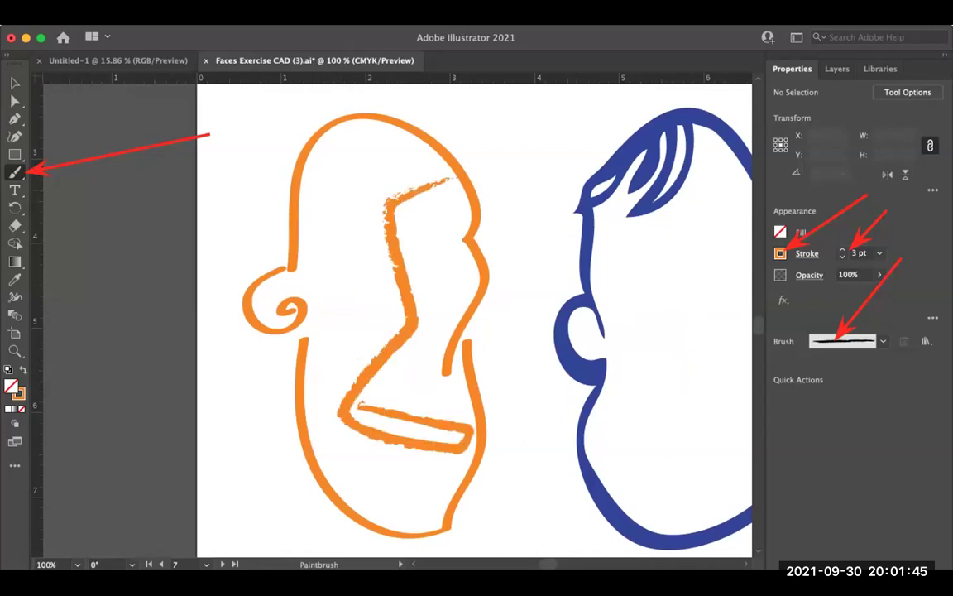
{"action": "mouse_move", "coordinate": [463, 202]}
{"action": "left_mouse_down"}
{"action": "mouse_move", "coordinate": [399, 224]}
{"action": "mouse_move", "coordinate": [455, 217]}
{"action": "left_mouse_up"}
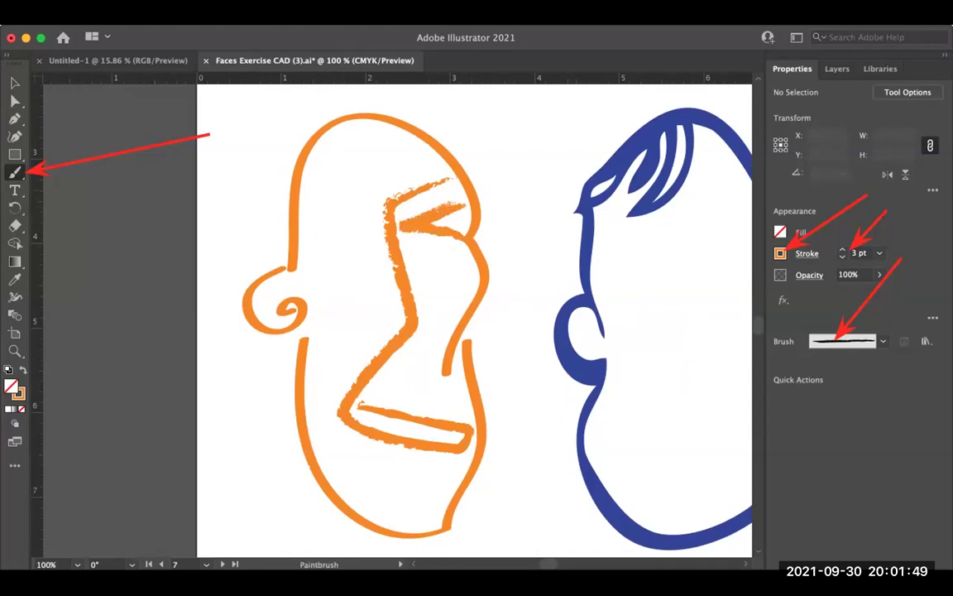
{"action": "left_click_drag", "start_coordinate": [302, 196], "coordinate": [306, 250]}
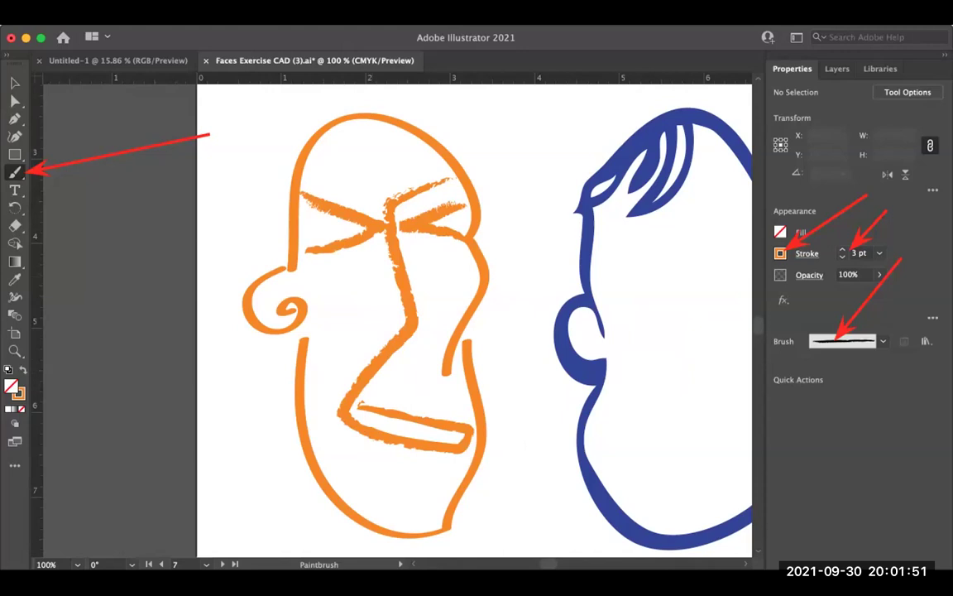
{"action": "scroll", "coordinate": [474, 319], "scroll_direction": "up", "scroll_amount": 1}
{"action": "scroll", "coordinate": [474, 319], "scroll_direction": "right", "scroll_amount": 1}
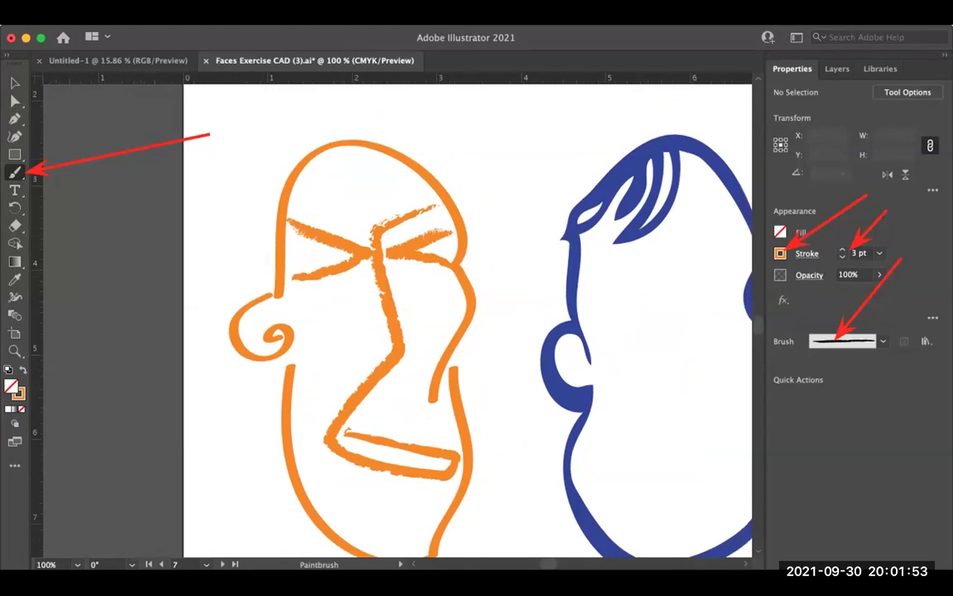
Step: Switch to the Touch Calligraphic brush at 1 pt and dot pupils into both eyes
{"action": "left_click", "coordinate": [883, 341]}
{"action": "scroll", "coordinate": [807, 406], "scroll_direction": "up", "scroll_amount": 2}
{"action": "left_click", "coordinate": [772, 398]}
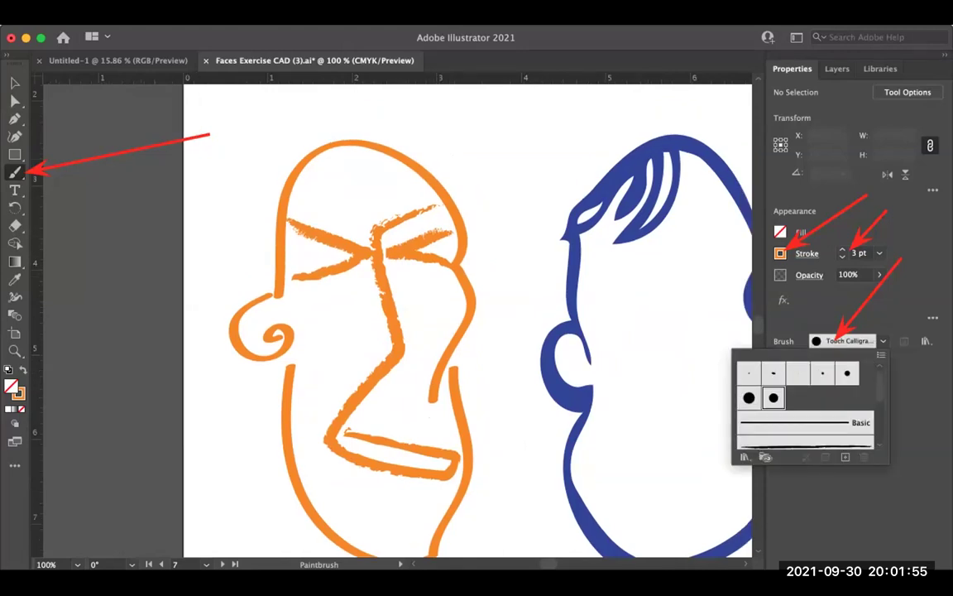
{"action": "key", "text": "Escape"}
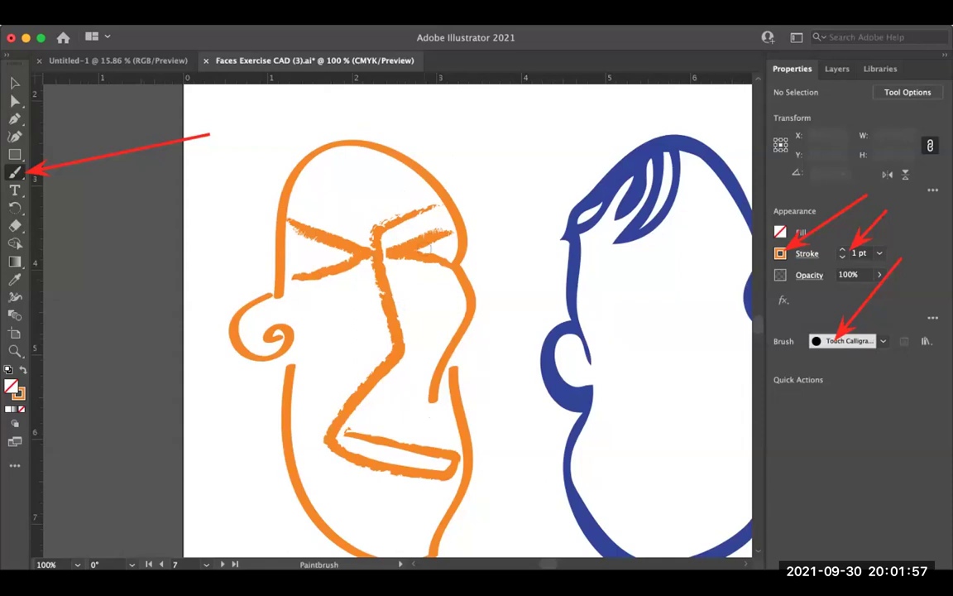
{"action": "left_click_drag", "start_coordinate": [440, 245], "coordinate": [446, 248]}
{"action": "left_click_drag", "start_coordinate": [313, 252], "coordinate": [318, 256]}
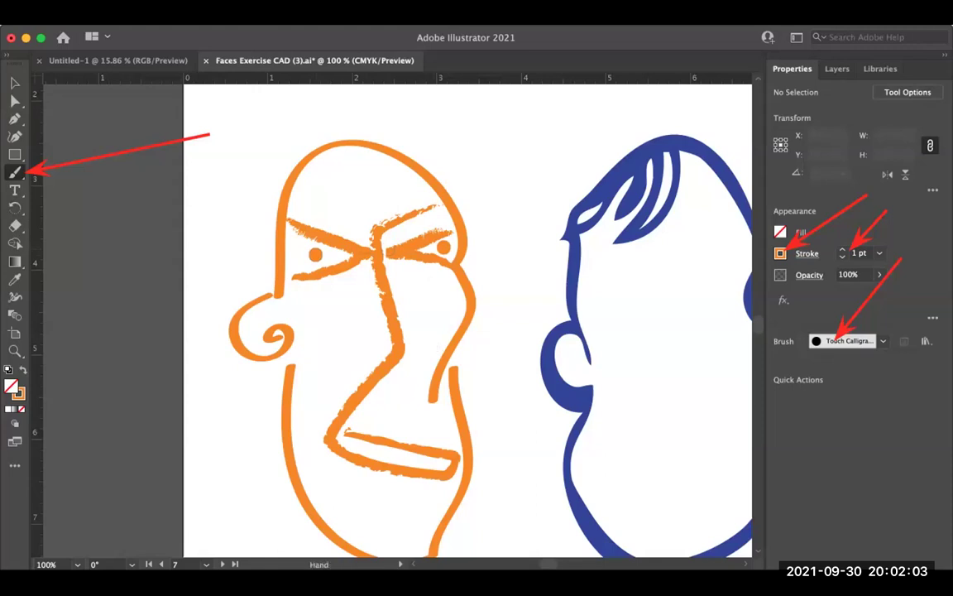
Step: Zoom out to the whole face pair and choose the charcoal-style brush, undoing a test squiggle
{"action": "left_click_drag", "start_coordinate": [433, 345], "coordinate": [416, 345]}
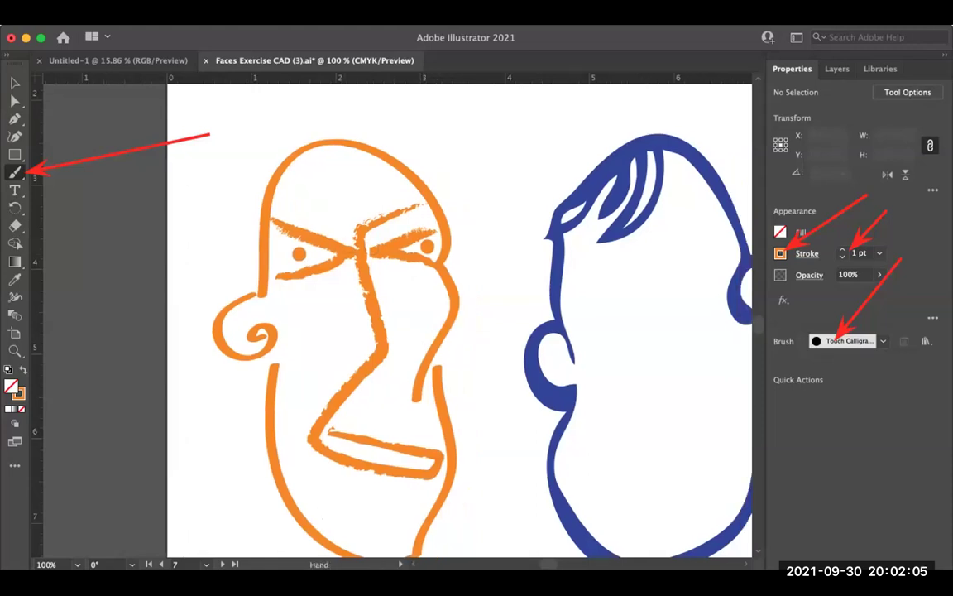
{"action": "key", "text": "super+minus"}
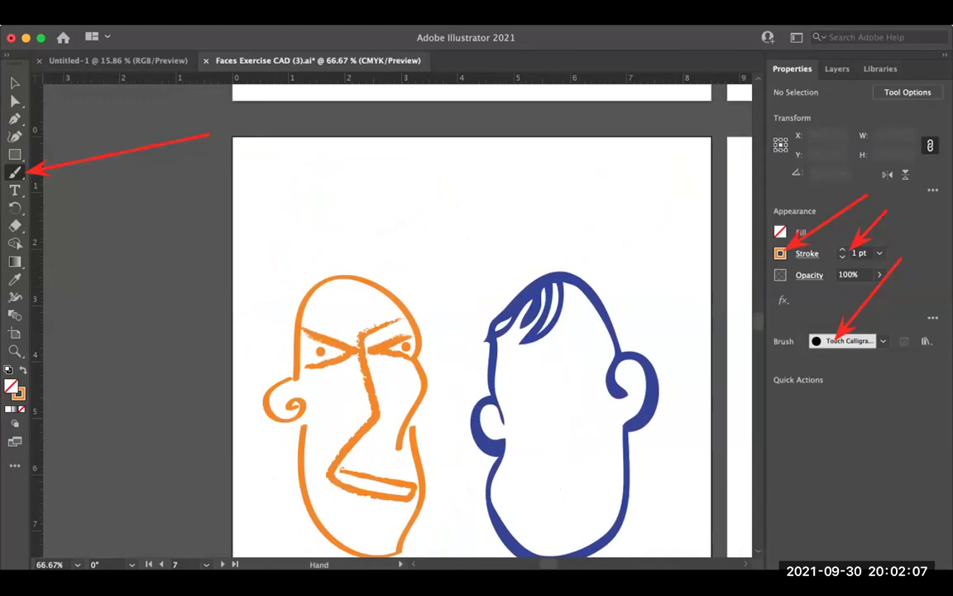
{"action": "left_click", "coordinate": [843, 341]}
{"action": "scroll", "coordinate": [805, 405], "scroll_direction": "down", "scroll_amount": 2}
{"action": "left_click", "coordinate": [805, 405]}
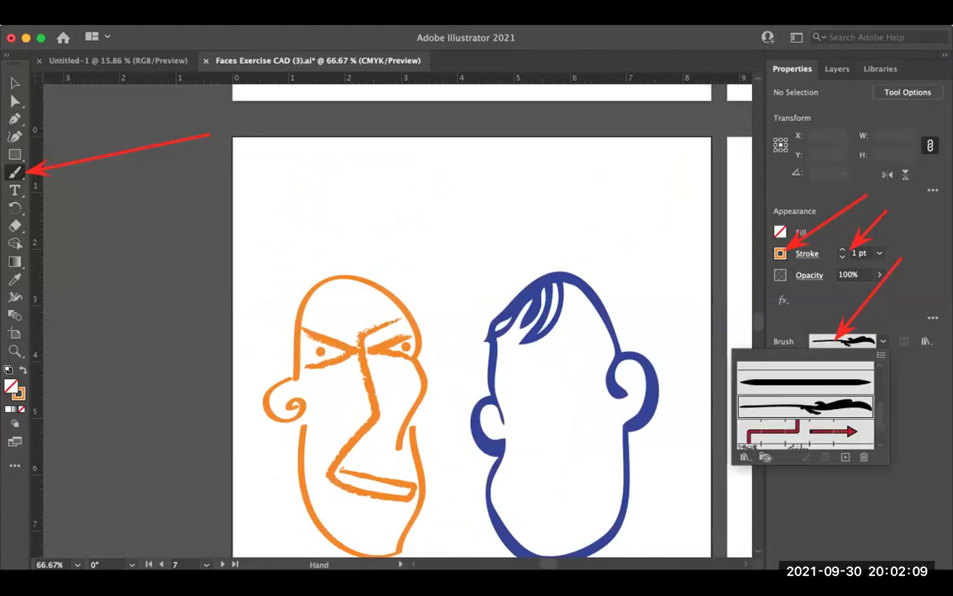
{"action": "key", "text": "Escape"}
{"action": "left_click_drag", "start_coordinate": [406, 242], "coordinate": [361, 275]}
{"action": "key", "text": "super+z"}
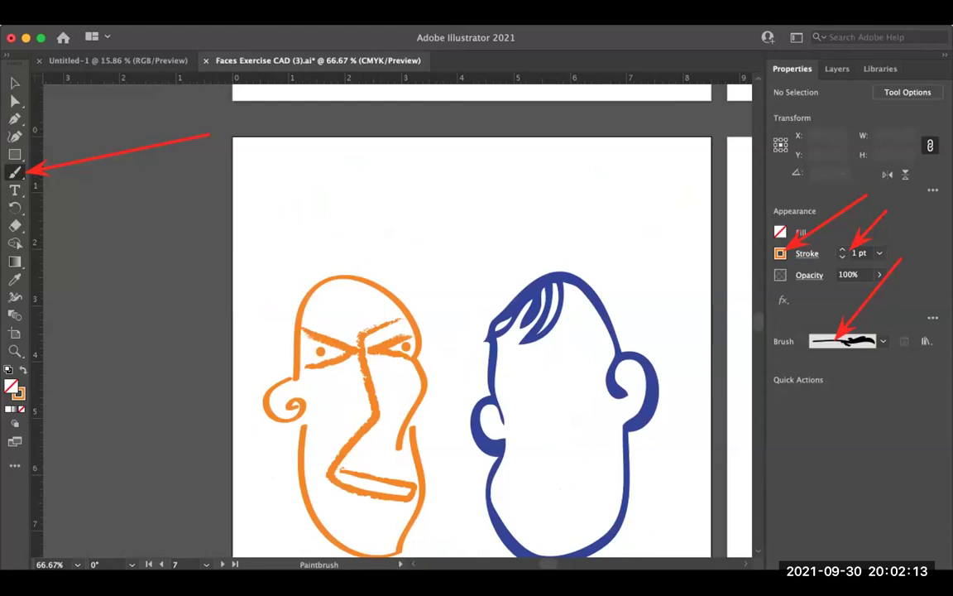
Step: Paint six flame-like charcoal hair tufts across the top of the orange head
{"action": "left_click_drag", "start_coordinate": [334, 215], "coordinate": [324, 298]}
{"action": "scroll", "coordinate": [371, 365], "scroll_direction": "down", "scroll_amount": 3}
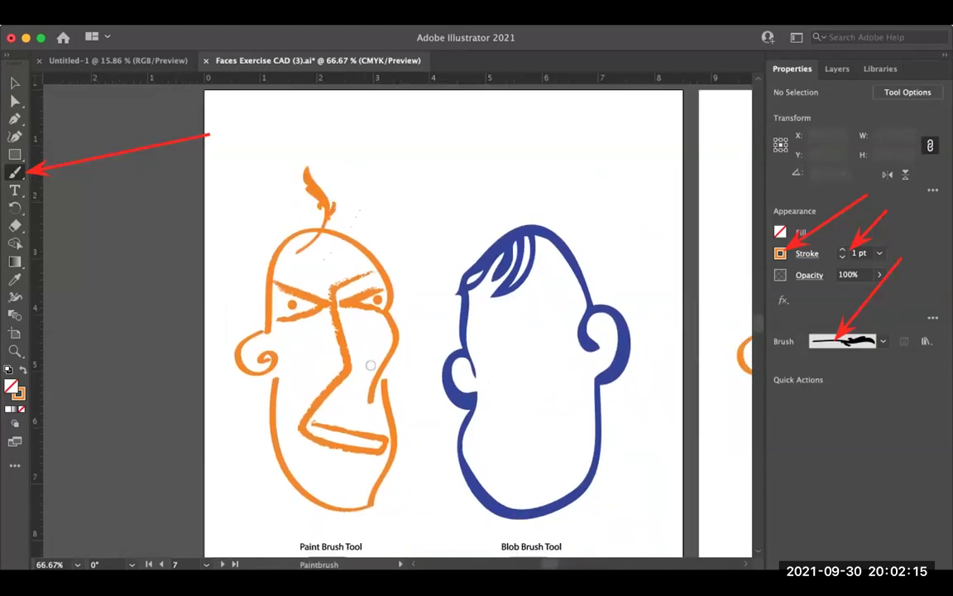
{"action": "left_click_drag", "start_coordinate": [359, 176], "coordinate": [348, 242]}
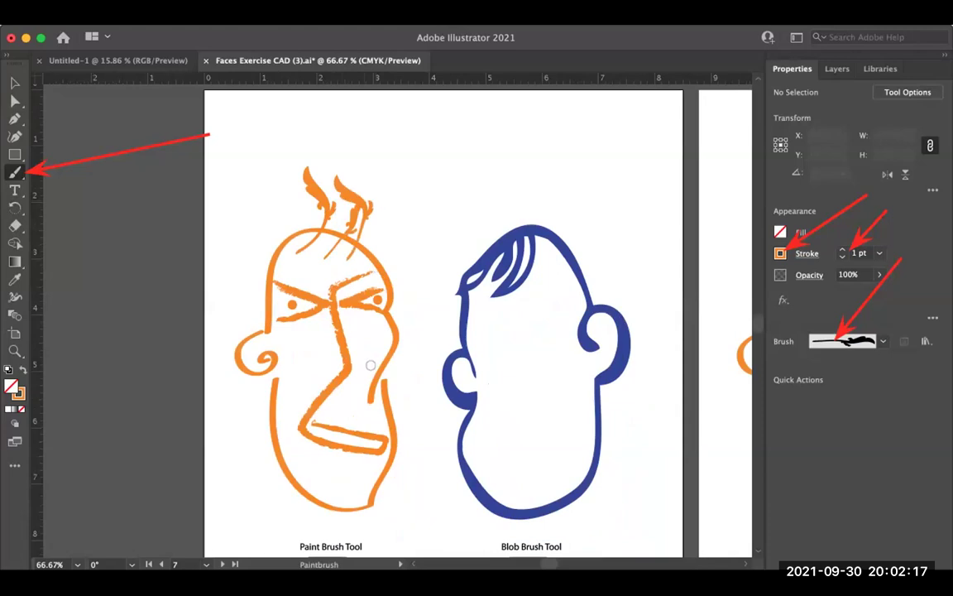
{"action": "left_click_drag", "start_coordinate": [284, 188], "coordinate": [300, 238]}
{"action": "left_click_drag", "start_coordinate": [248, 196], "coordinate": [276, 246]}
{"action": "left_click_drag", "start_coordinate": [401, 199], "coordinate": [385, 247]}
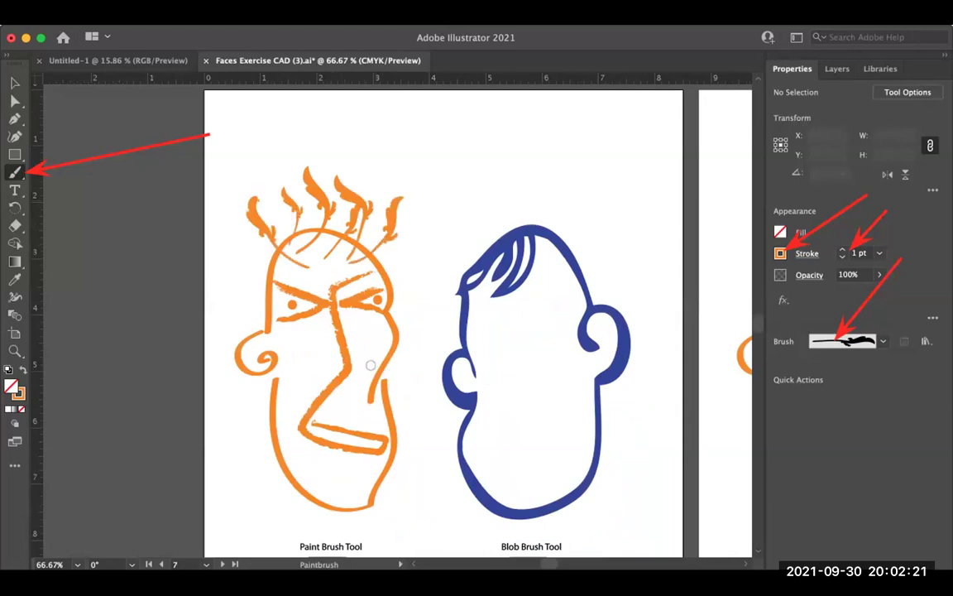
{"action": "left_click_drag", "start_coordinate": [311, 197], "coordinate": [321, 228]}
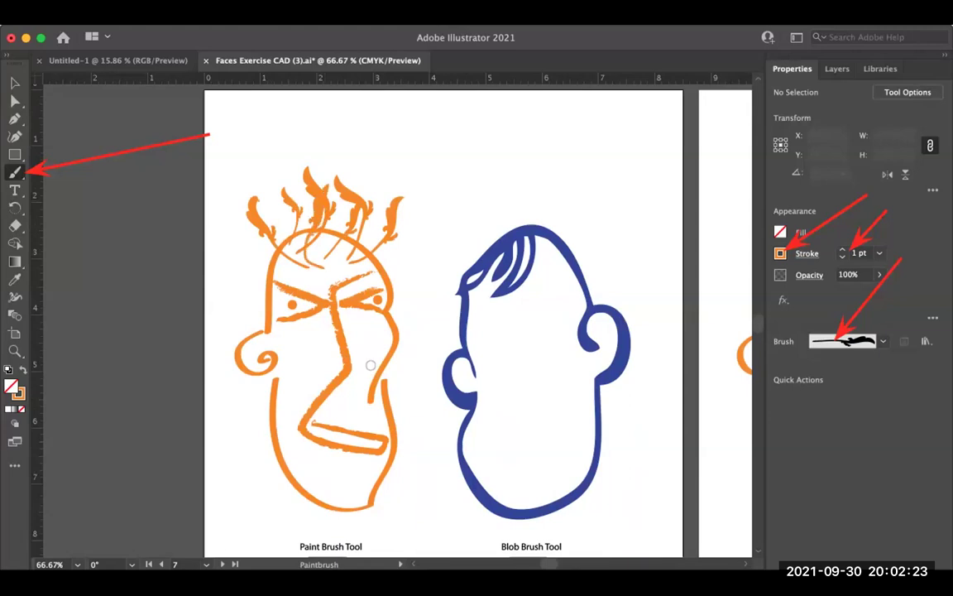
{"action": "mouse_move", "coordinate": [370, 365]}
{"action": "left_mouse_down"}
{"action": "mouse_move", "coordinate": [351, 336]}
{"action": "mouse_move", "coordinate": [326, 338]}
{"action": "left_mouse_up"}
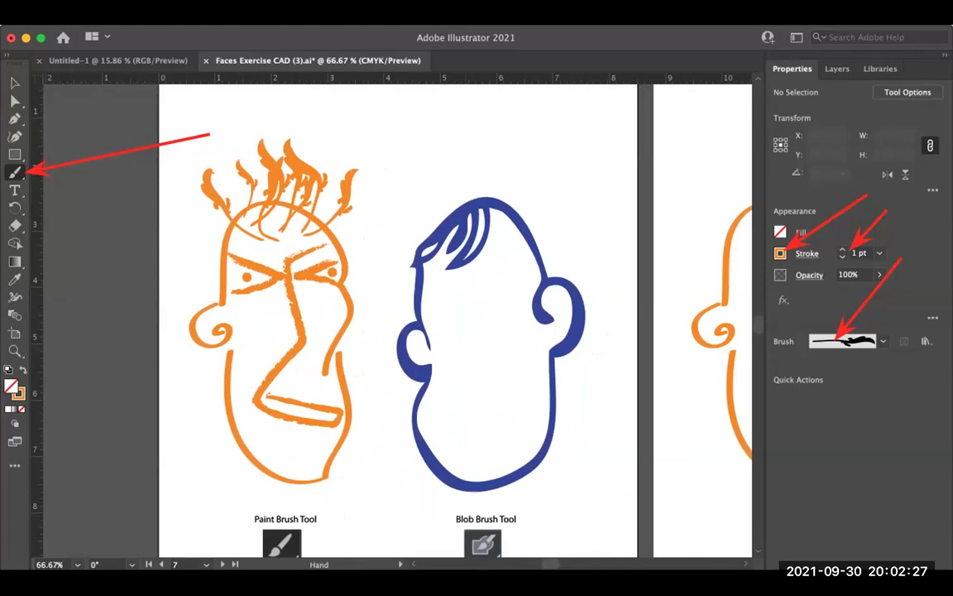
Step: Pan to the next blank orange head and raise the stroke weight to 3 pt
{"action": "scroll", "coordinate": [397, 314], "scroll_direction": "right", "scroll_amount": 10}
{"action": "scroll", "coordinate": [398, 314], "scroll_direction": "down", "scroll_amount": 3}
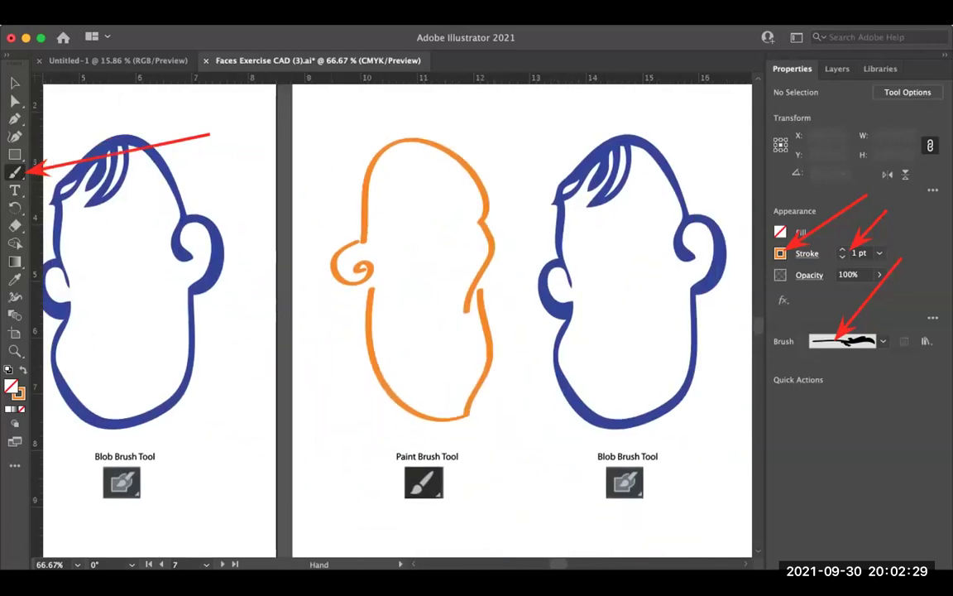
{"action": "scroll", "coordinate": [398, 315], "scroll_direction": "down", "scroll_amount": 1}
{"action": "scroll", "coordinate": [397, 314], "scroll_direction": "right", "scroll_amount": 1}
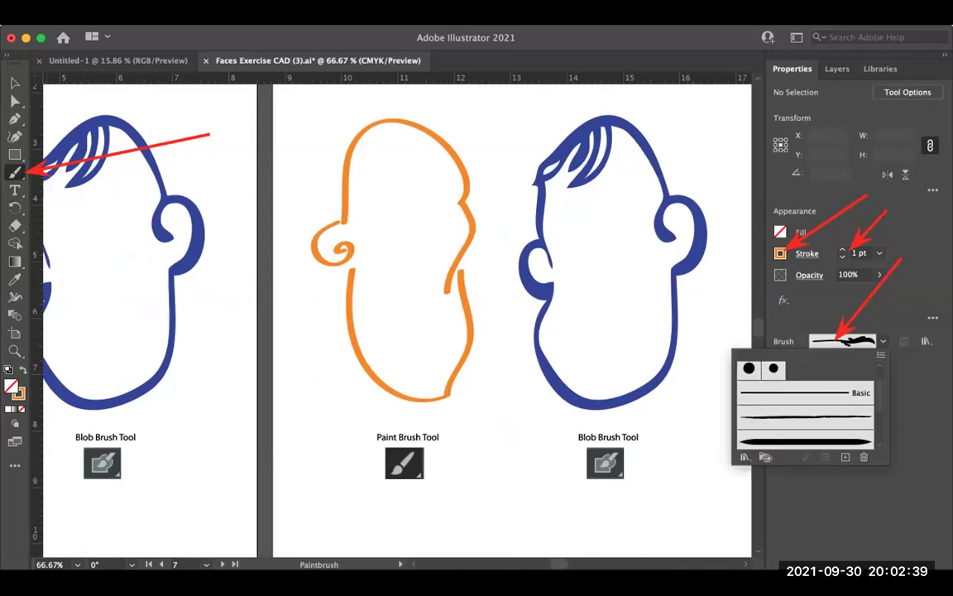
{"action": "key", "text": "Escape"}
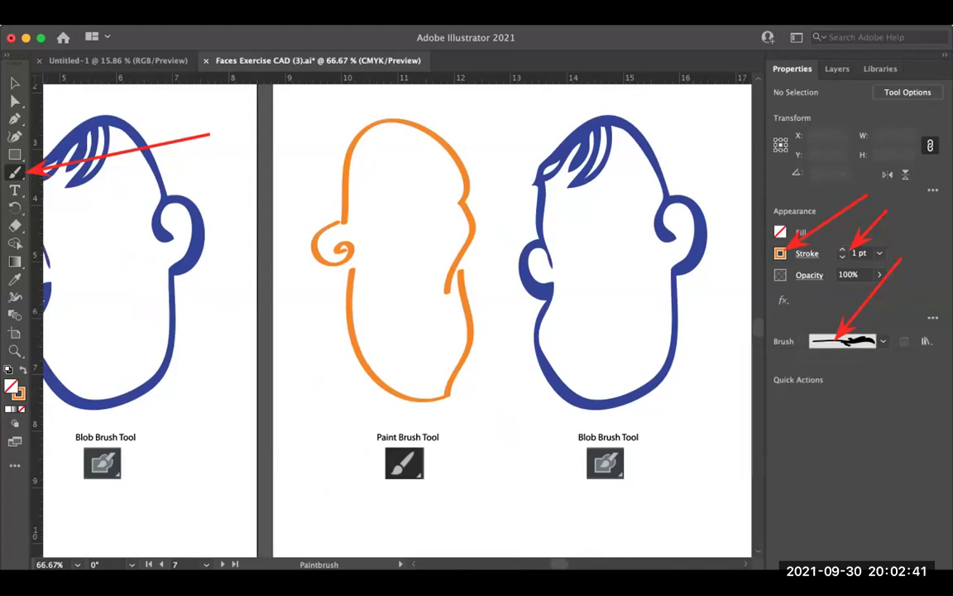
{"action": "key", "text": "space"}
{"action": "left_click_drag", "start_coordinate": [397, 290], "coordinate": [401, 307]}
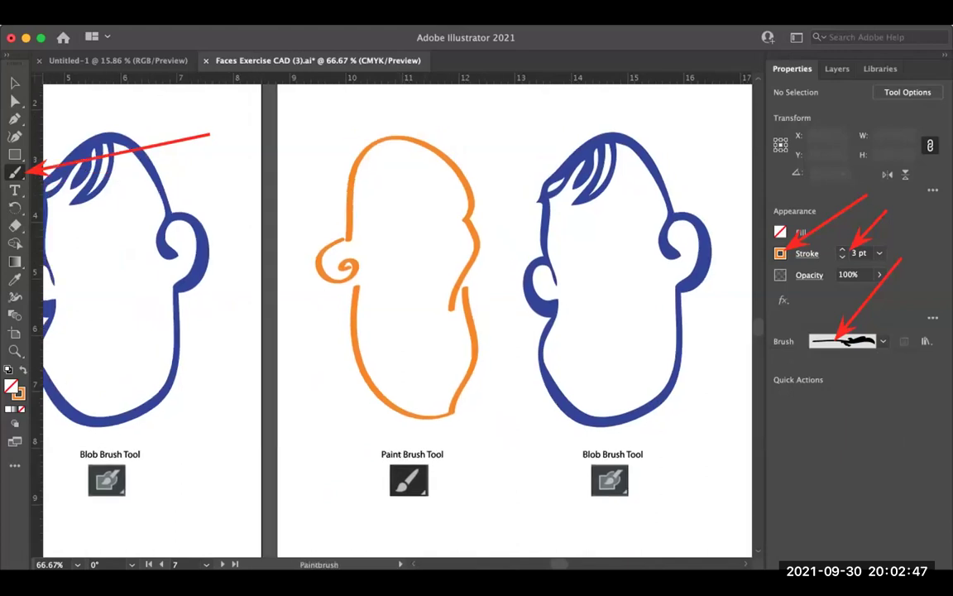
Step: Draw two test strokes on the head, then undo them, keeping the weight at 3 pt
{"action": "left_click_drag", "start_coordinate": [433, 201], "coordinate": [465, 204]}
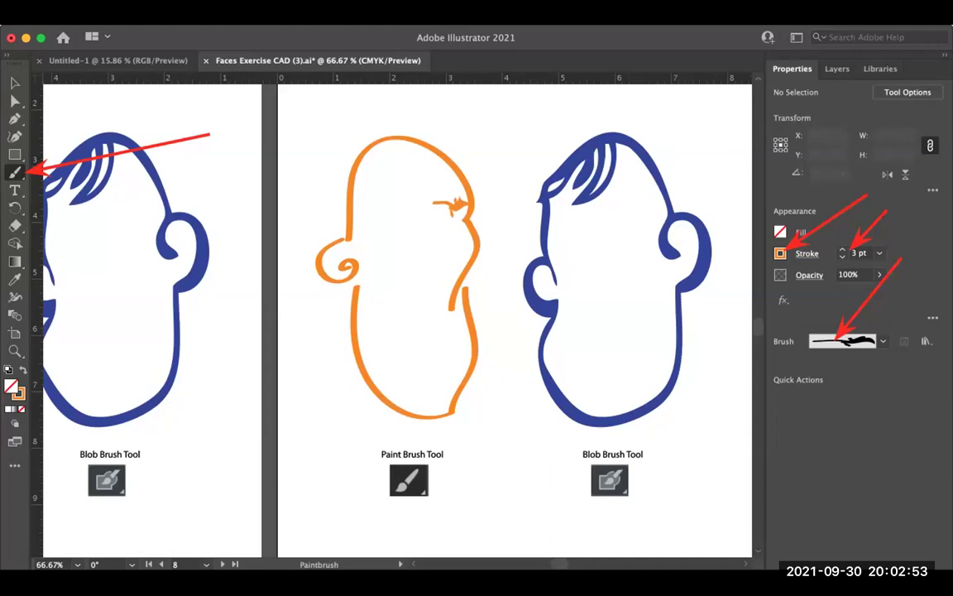
{"action": "key", "text": "v"}
{"action": "key", "text": "b"}
{"action": "left_click_drag", "start_coordinate": [367, 206], "coordinate": [399, 203]}
{"action": "key", "text": "ctrl+z"}
{"action": "key", "text": "bracketright"}
{"action": "key", "text": "ctrl+z"}
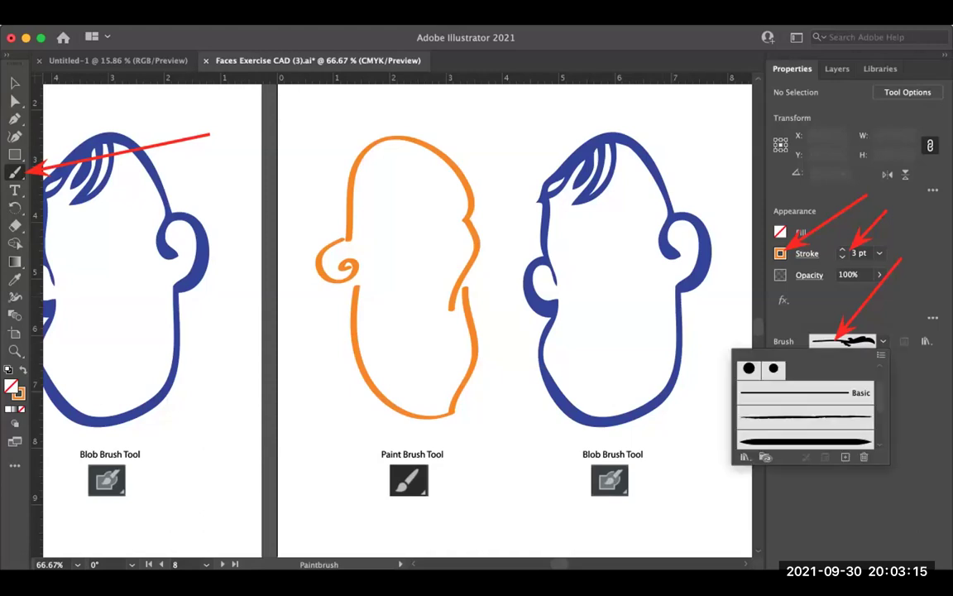
Step: With the second brush, paint rough eyebrows, a nose and eye strokes on the orange head
{"action": "left_click", "coordinate": [805, 418]}
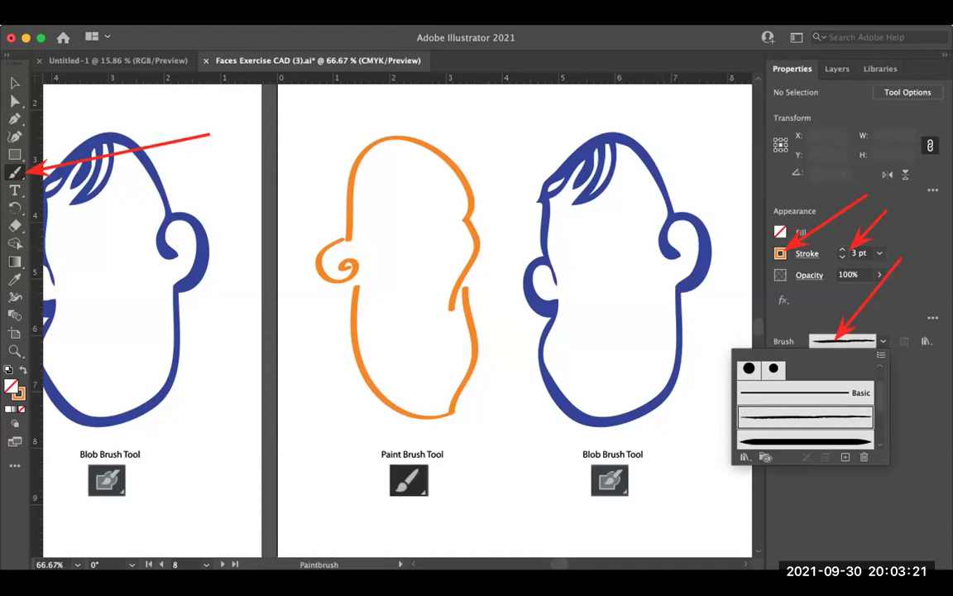
{"action": "left_click_drag", "start_coordinate": [418, 202], "coordinate": [467, 193]}
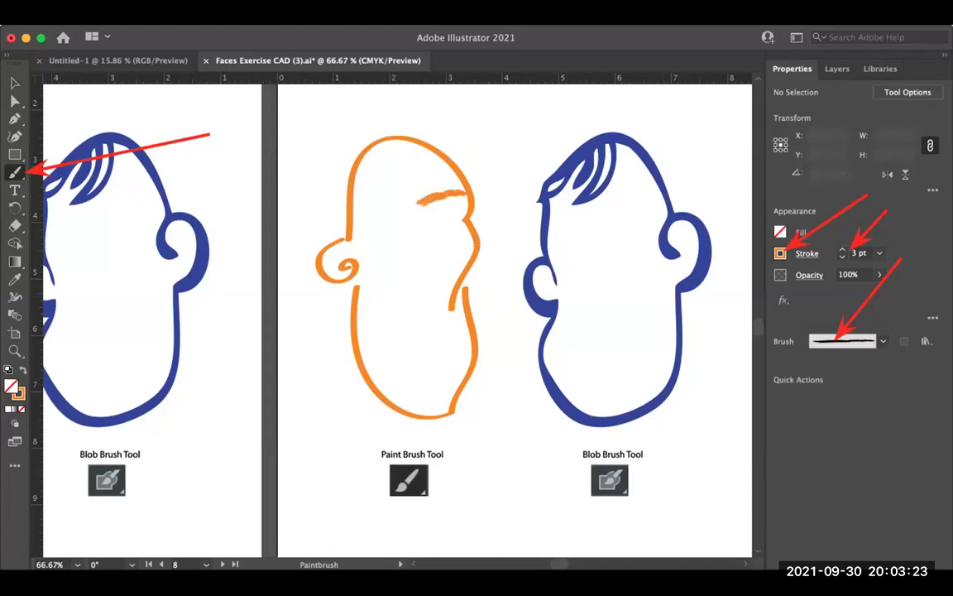
{"action": "left_click_drag", "start_coordinate": [354, 200], "coordinate": [390, 209]}
{"action": "mouse_move", "coordinate": [352, 222]}
{"action": "left_mouse_down"}
{"action": "mouse_move", "coordinate": [393, 232]}
{"action": "mouse_move", "coordinate": [404, 276]}
{"action": "mouse_move", "coordinate": [424, 271]}
{"action": "left_mouse_up"}
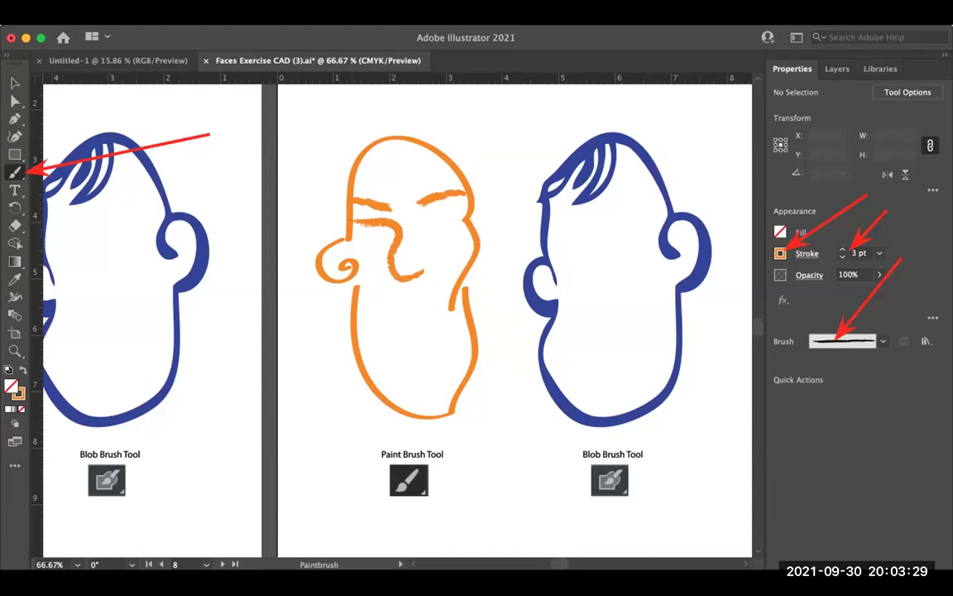
{"action": "left_click_drag", "start_coordinate": [367, 225], "coordinate": [388, 233]}
{"action": "left_click_drag", "start_coordinate": [435, 207], "coordinate": [455, 197]}
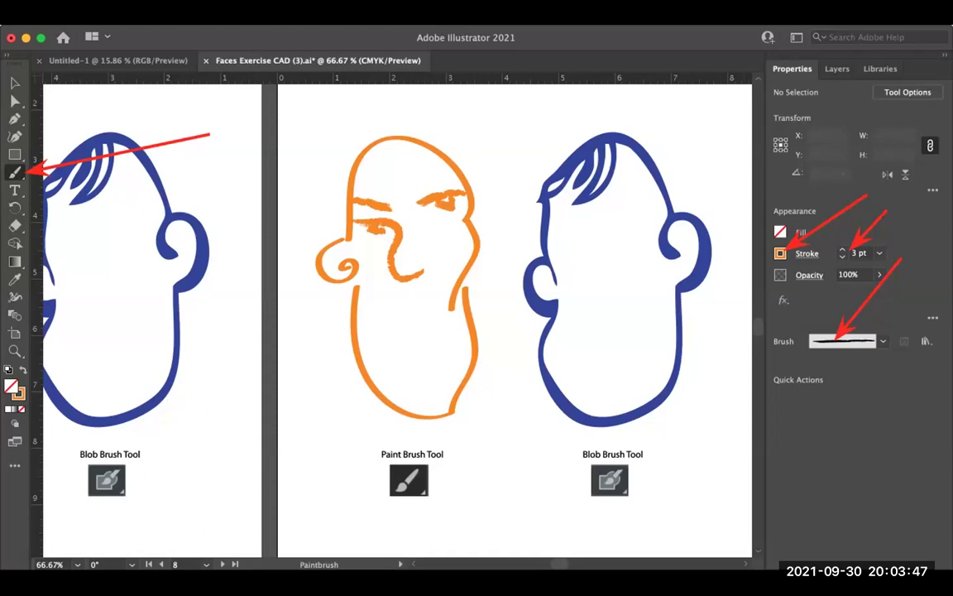
{"action": "key", "text": "ctrl+space"}
{"action": "key", "text": "ctrl+minus"}
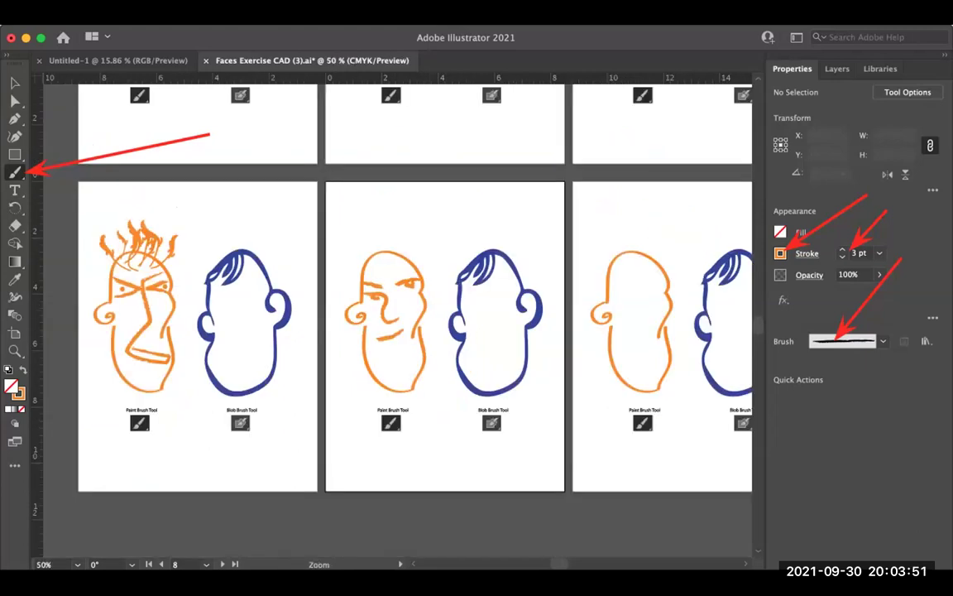
{"action": "left_click_drag", "start_coordinate": [397, 323], "coordinate": [383, 374]}
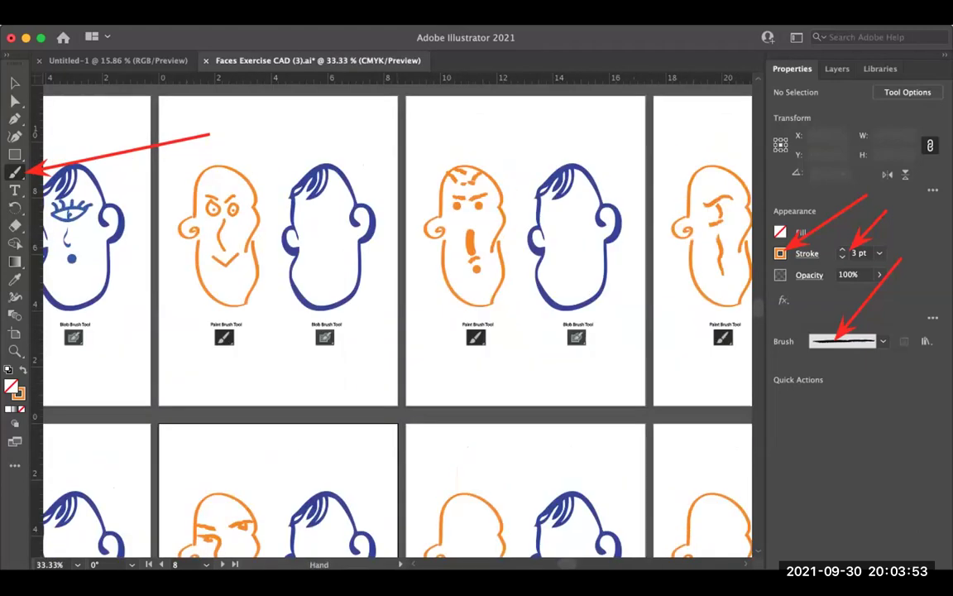
{"action": "scroll", "coordinate": [398, 323], "scroll_direction": "right", "scroll_amount": 5}
{"action": "scroll", "coordinate": [398, 323], "scroll_direction": "right", "scroll_amount": 3}
{"action": "scroll", "coordinate": [397, 322], "scroll_direction": "down", "scroll_amount": 5}
{"action": "scroll", "coordinate": [397, 323], "scroll_direction": "left", "scroll_amount": 5}
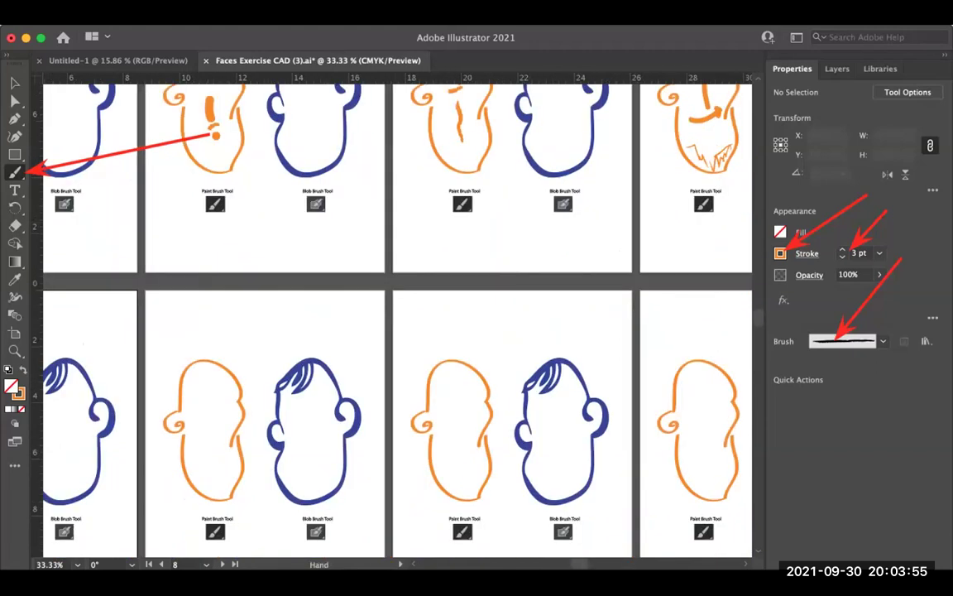
{"action": "key", "text": "space"}
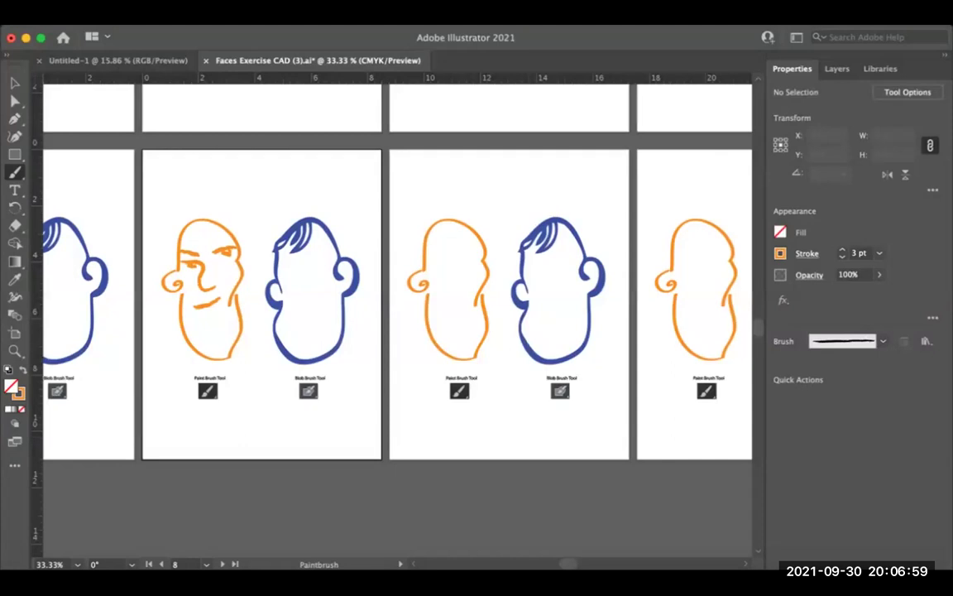
Step: Zoom in to 66.67% on the second face pair and open the View menu
{"action": "key", "text": "space"}
{"action": "scroll", "coordinate": [397, 314], "scroll_direction": "left", "scroll_amount": 3}
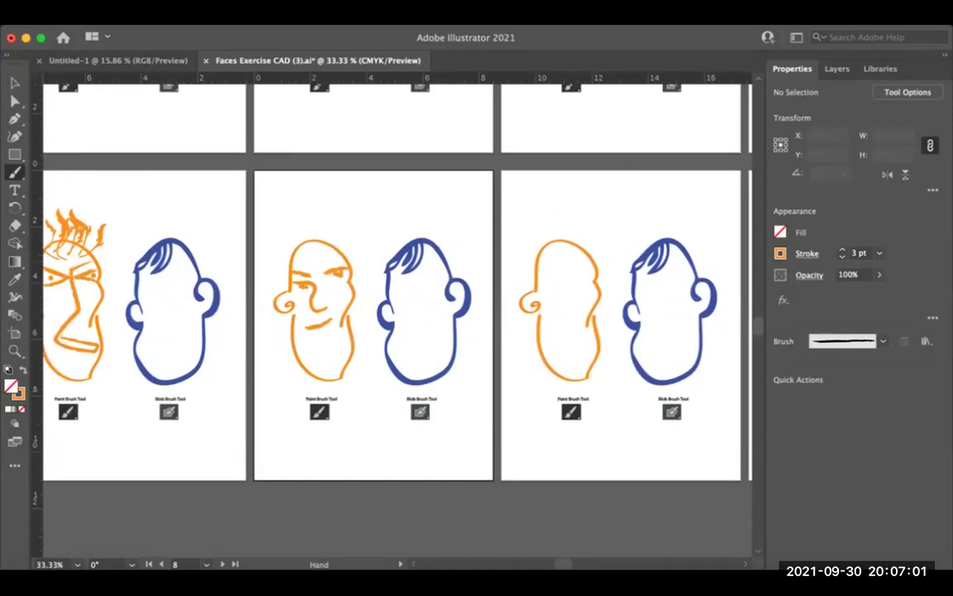
{"action": "scroll", "coordinate": [398, 314], "scroll_direction": "left", "scroll_amount": 2}
{"action": "left_click", "coordinate": [381, 383]}
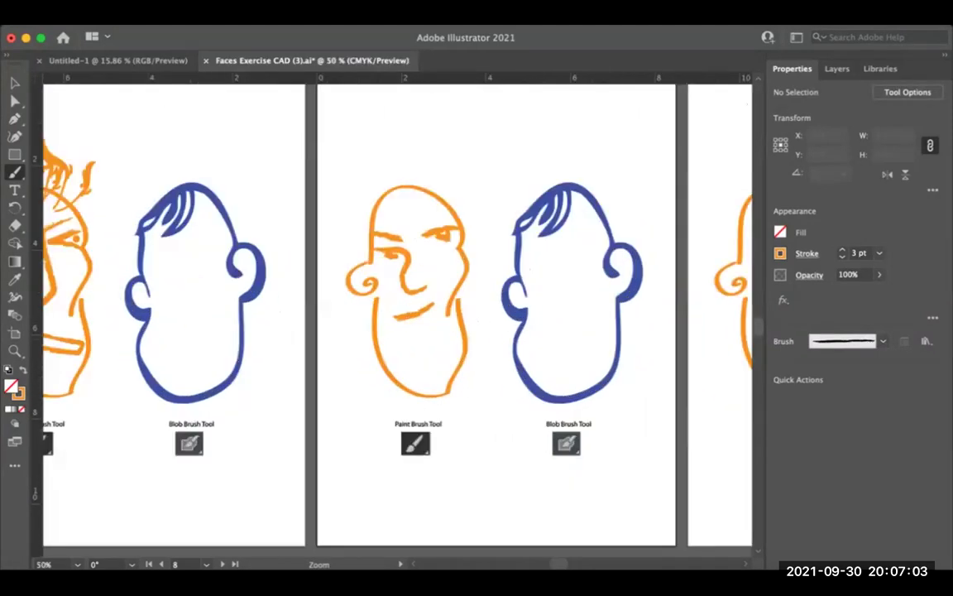
{"action": "left_click", "coordinate": [491, 232]}
{"action": "scroll", "coordinate": [398, 314], "scroll_direction": "right", "scroll_amount": 2}
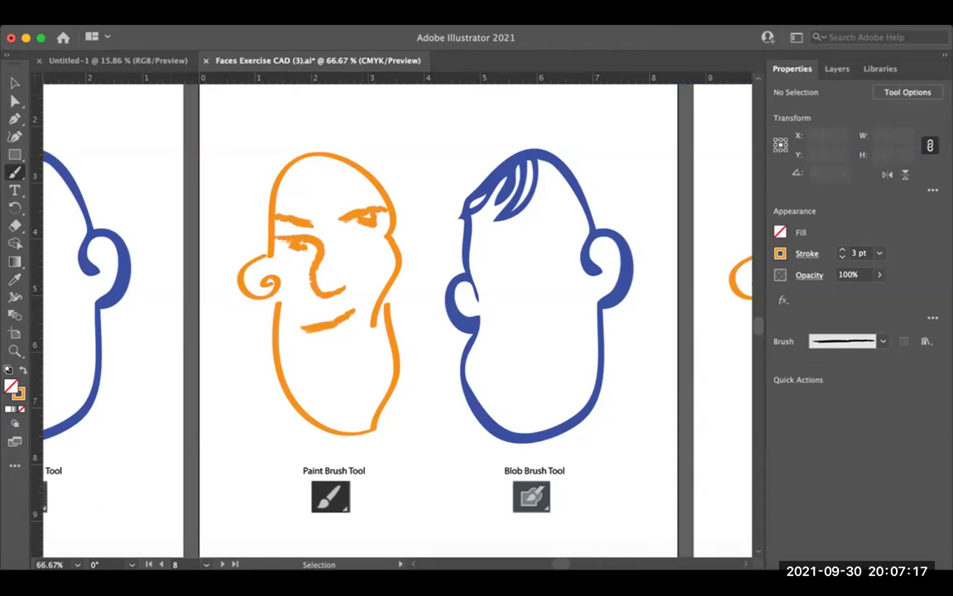
{"action": "left_click", "coordinate": [346, 11]}
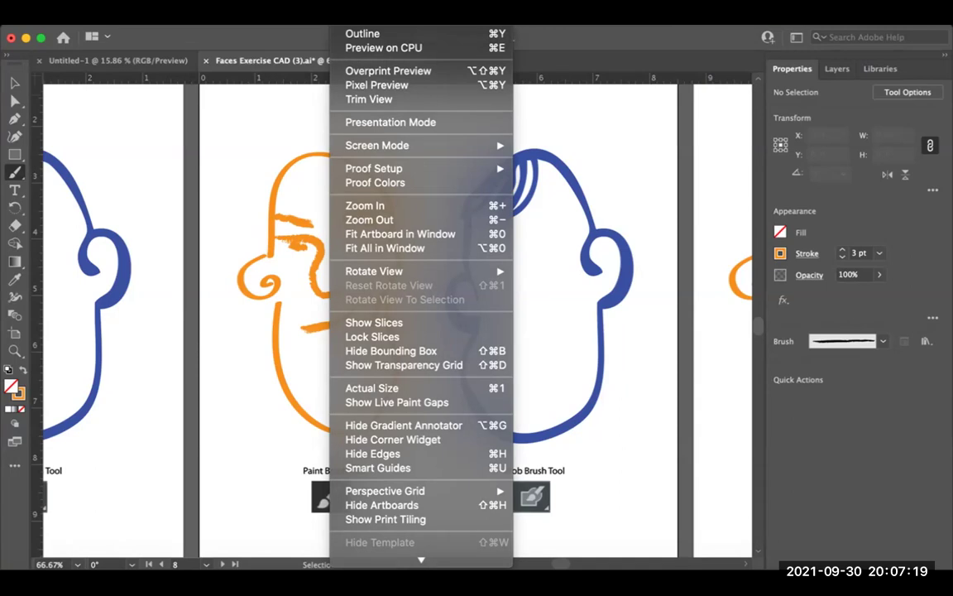
Step: Switch to Outline view and pan to the spiky-haired, X-eyed face and its blue neighbour
{"action": "key", "text": "Escape"}
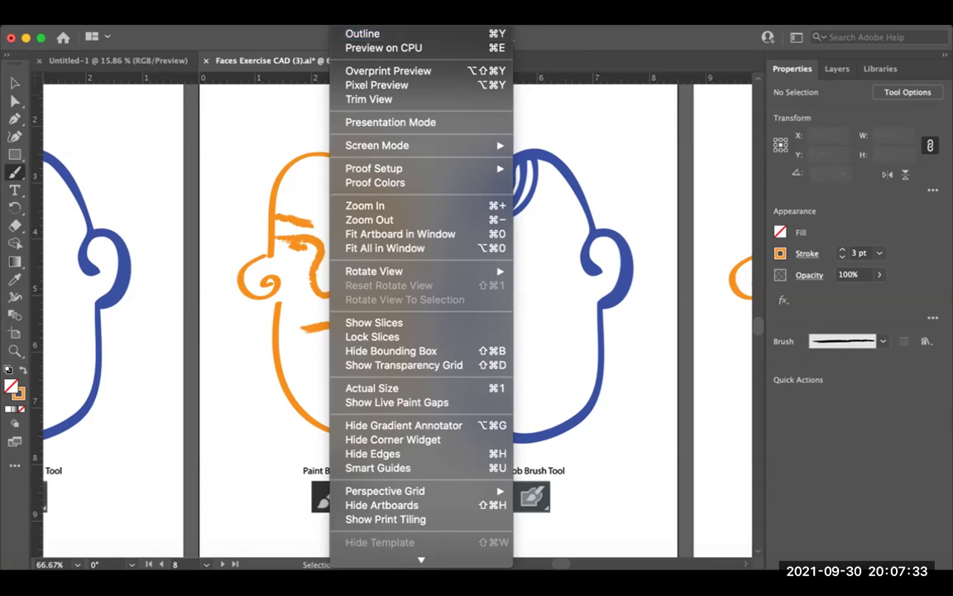
{"action": "key", "text": "super+y"}
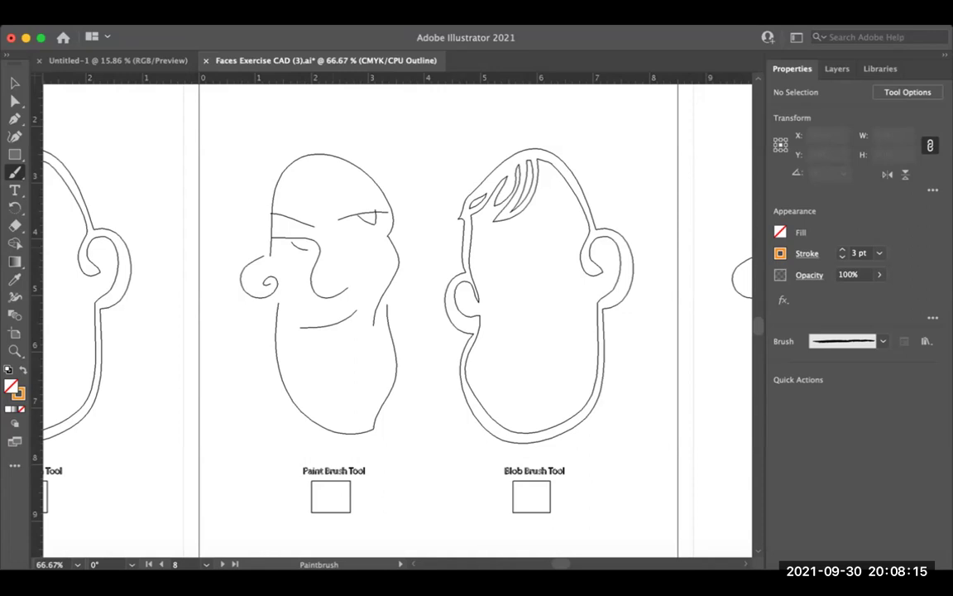
{"action": "left_click_drag", "start_coordinate": [331, 314], "coordinate": [704, 312]}
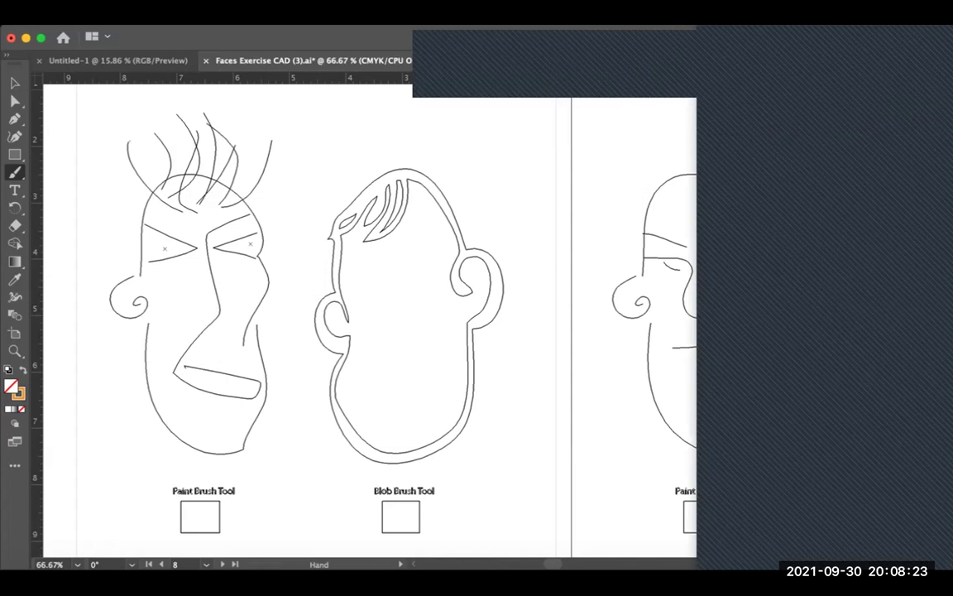
{"action": "scroll", "coordinate": [397, 323], "scroll_direction": "up", "scroll_amount": 2}
{"action": "scroll", "coordinate": [397, 323], "scroll_direction": "left", "scroll_amount": 4}
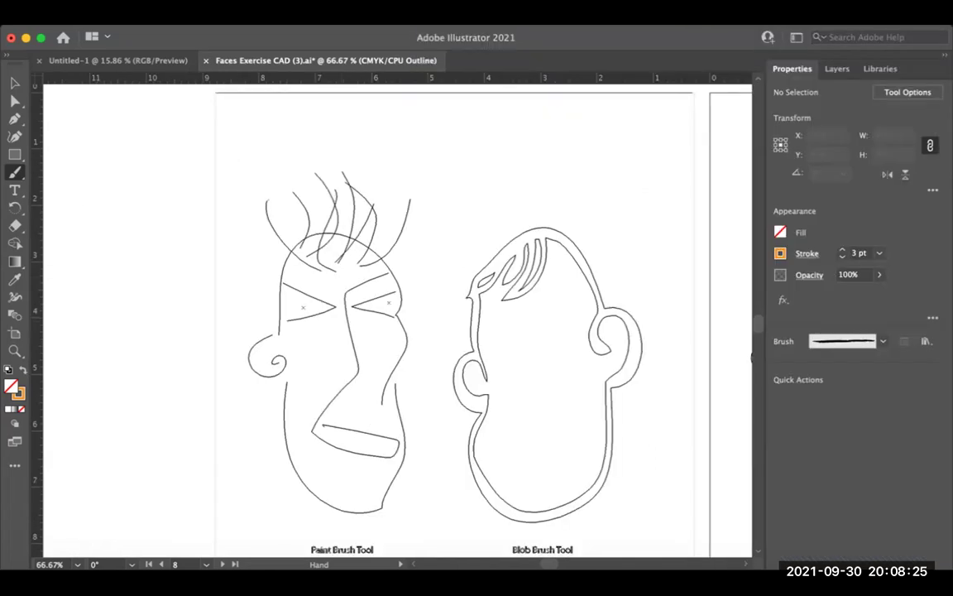
{"action": "scroll", "coordinate": [397, 323], "scroll_direction": "up", "scroll_amount": 1}
{"action": "scroll", "coordinate": [397, 322], "scroll_direction": "right", "scroll_amount": 1}
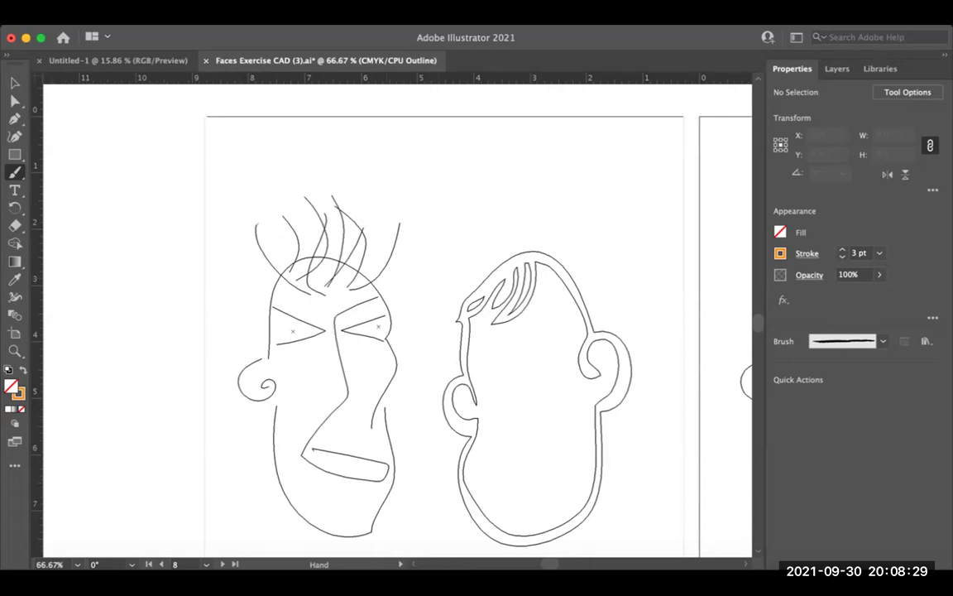
{"action": "key", "text": "space"}
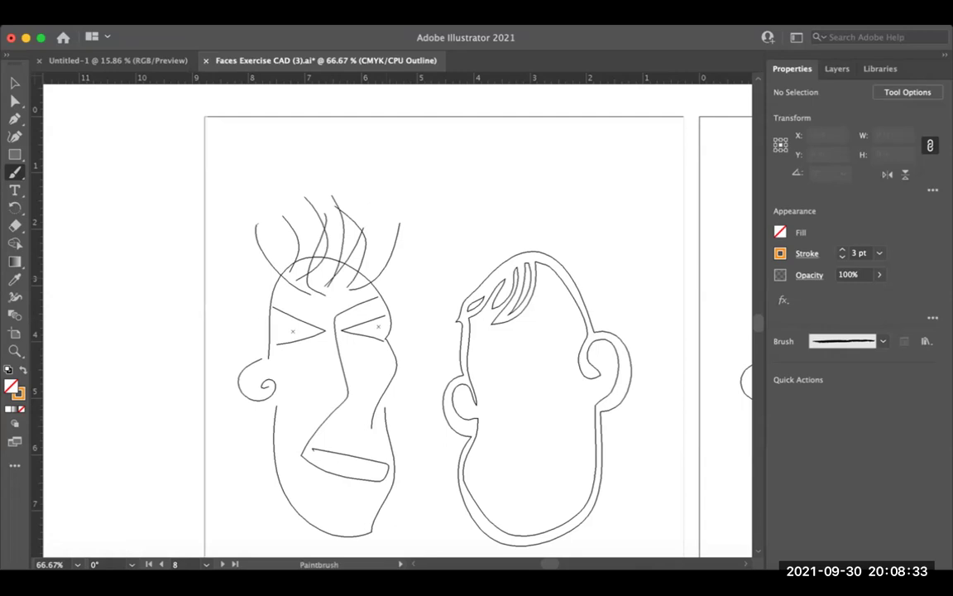
{"action": "key", "text": "super+y"}
{"action": "key", "text": "super+y"}
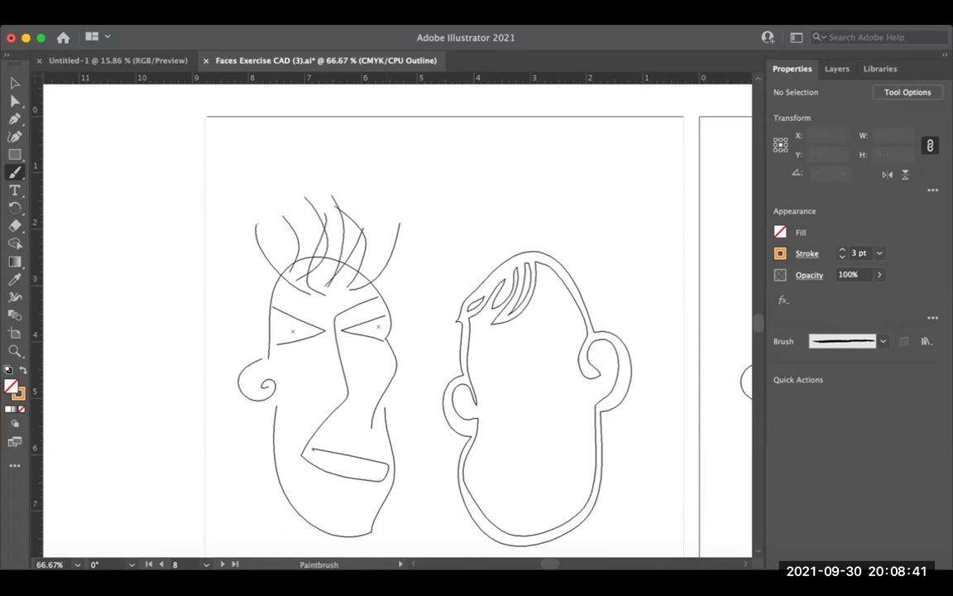
Step: Paint a two-stroke orange Z above the spiky-haired face and return to colour Preview
{"action": "left_click_drag", "start_coordinate": [475, 177], "coordinate": [499, 210]}
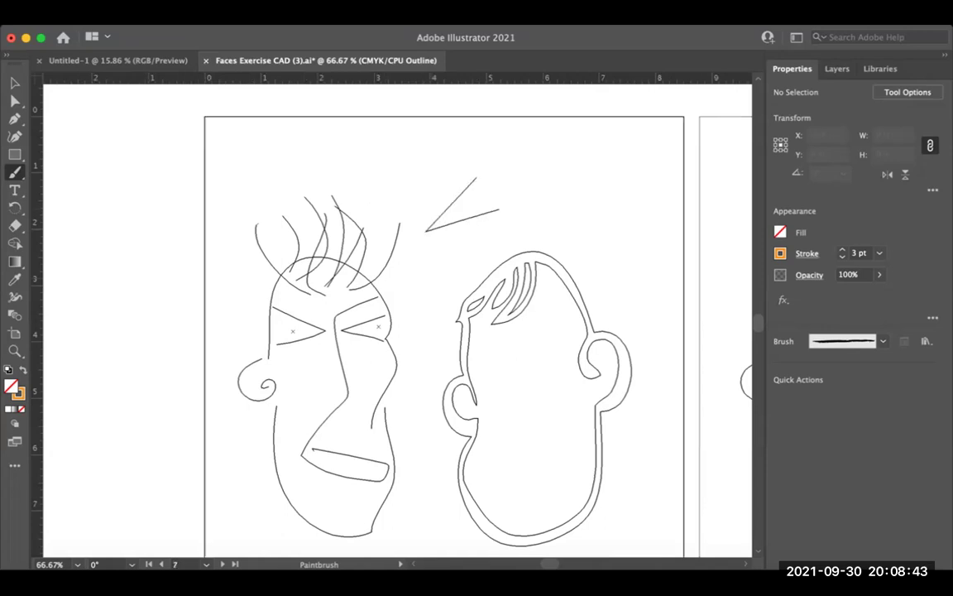
{"action": "key", "text": "super+equal"}
{"action": "key", "text": "super+equal"}
{"action": "key", "text": "super+equal"}
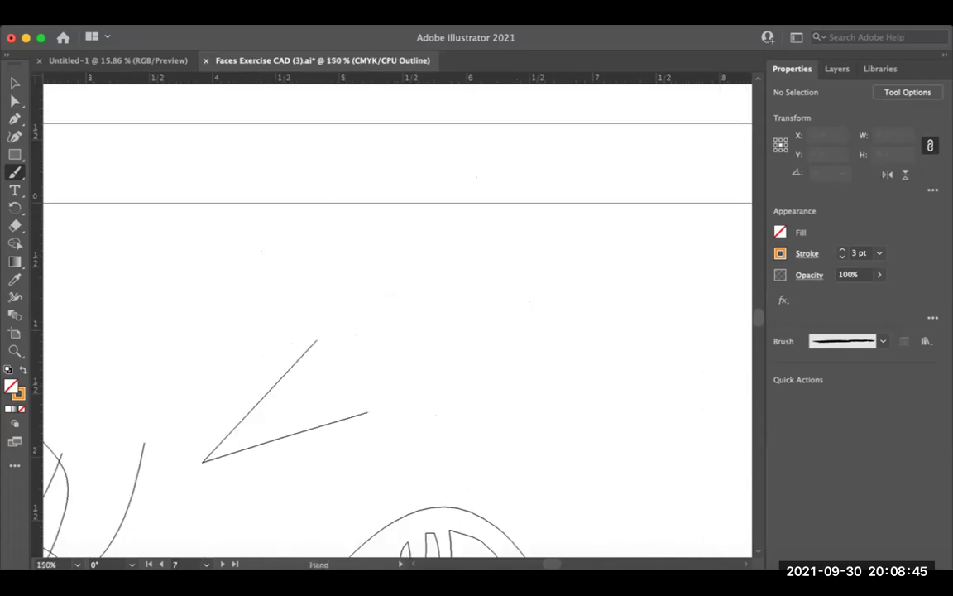
{"action": "left_click_drag", "start_coordinate": [397, 314], "coordinate": [360, 370]}
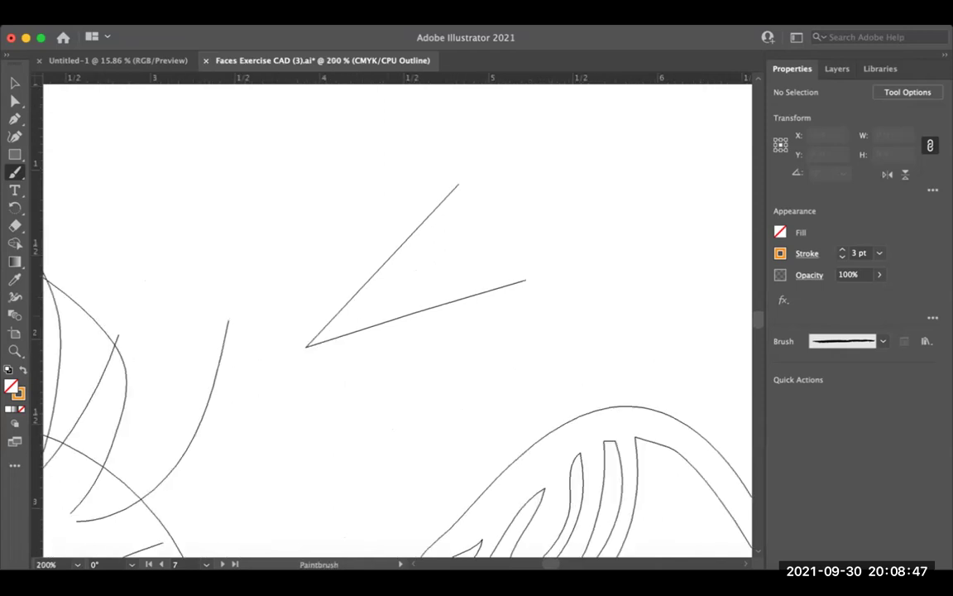
{"action": "left_click_drag", "start_coordinate": [284, 151], "coordinate": [502, 185]}
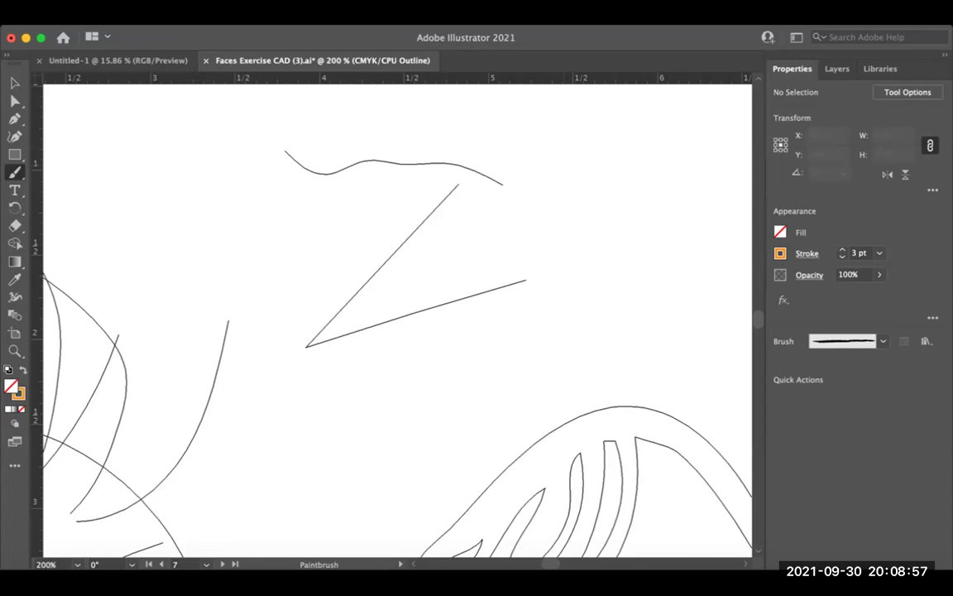
{"action": "key", "text": "super+y"}
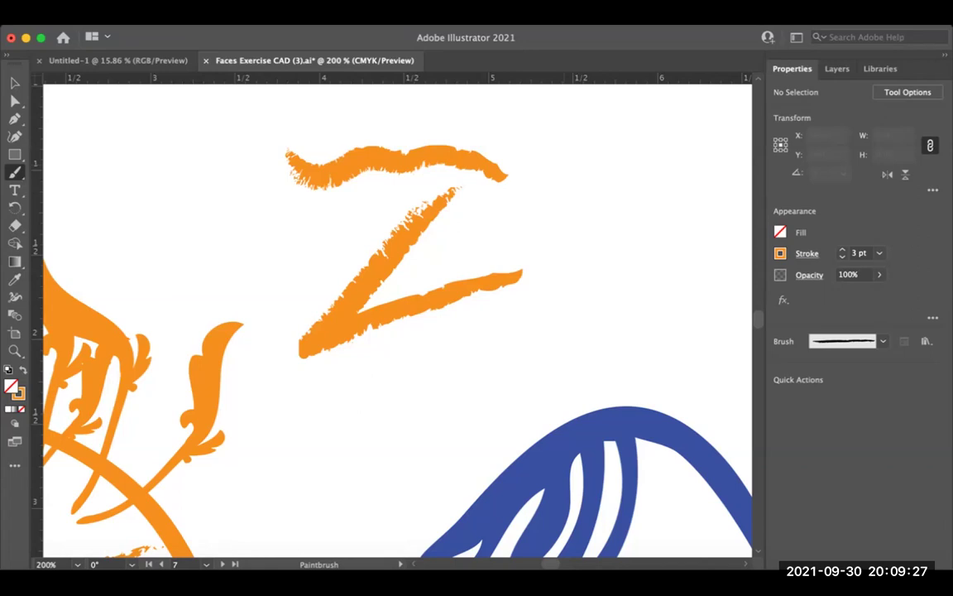
{"action": "key", "text": "super+minus"}
{"action": "key", "text": "super+minus"}
{"action": "key", "text": "super+minus"}
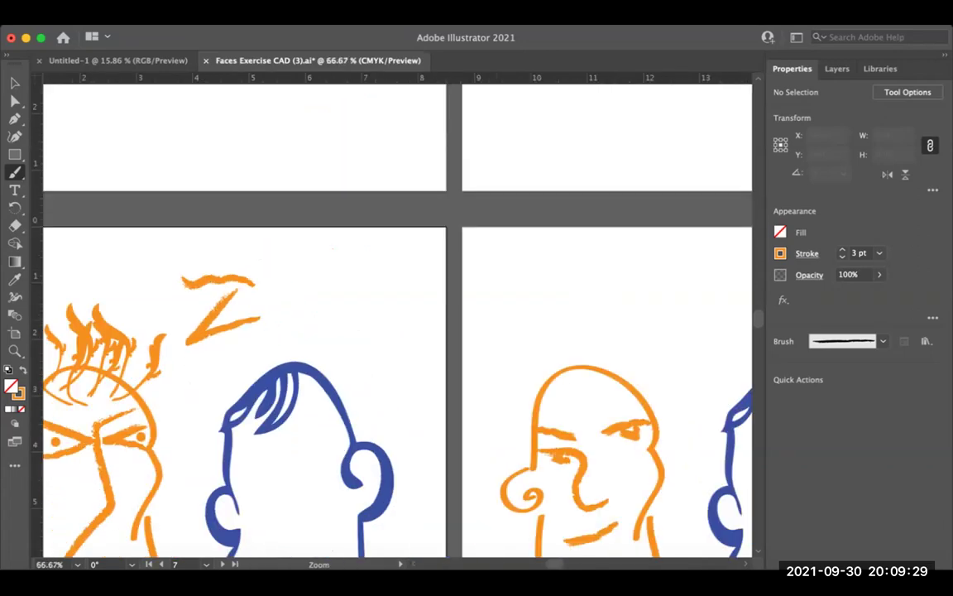
Step: Zoom in to 100% on the blank blue head and draw a red arrow from its hair
{"action": "scroll", "coordinate": [397, 318], "scroll_direction": "down", "scroll_amount": 3}
{"action": "key", "text": "super+minus"}
{"action": "key", "text": "super+minus"}
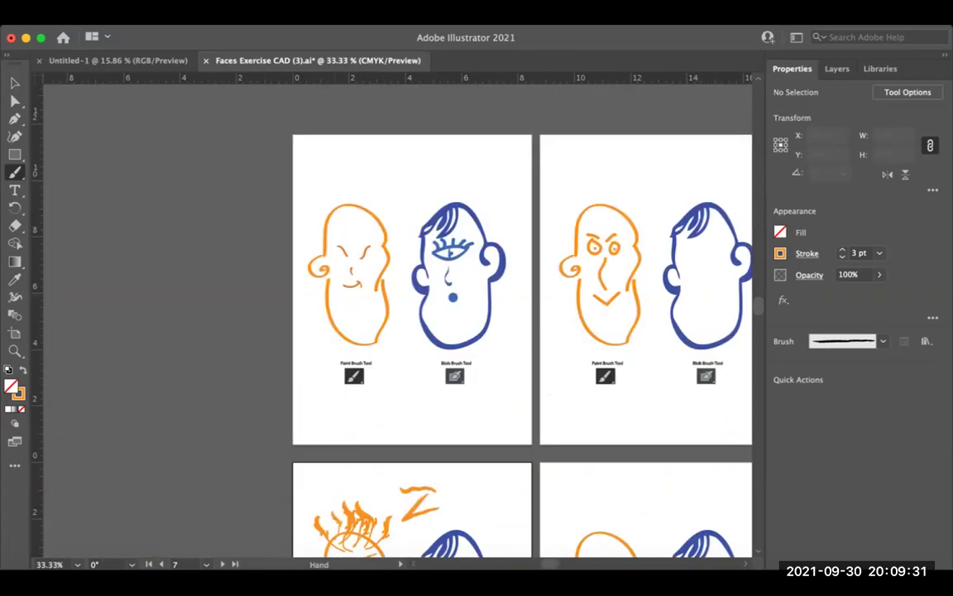
{"action": "key", "text": "super+equal"}
{"action": "key", "text": "super+equal"}
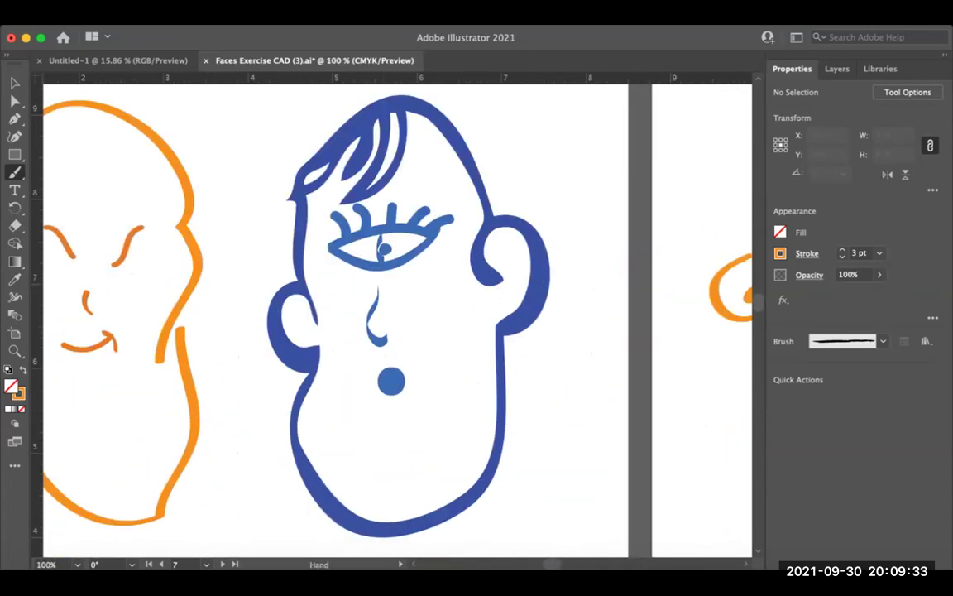
{"action": "scroll", "coordinate": [397, 318], "scroll_direction": "down", "scroll_amount": 5}
{"action": "scroll", "coordinate": [397, 318], "scroll_direction": "up", "scroll_amount": 3}
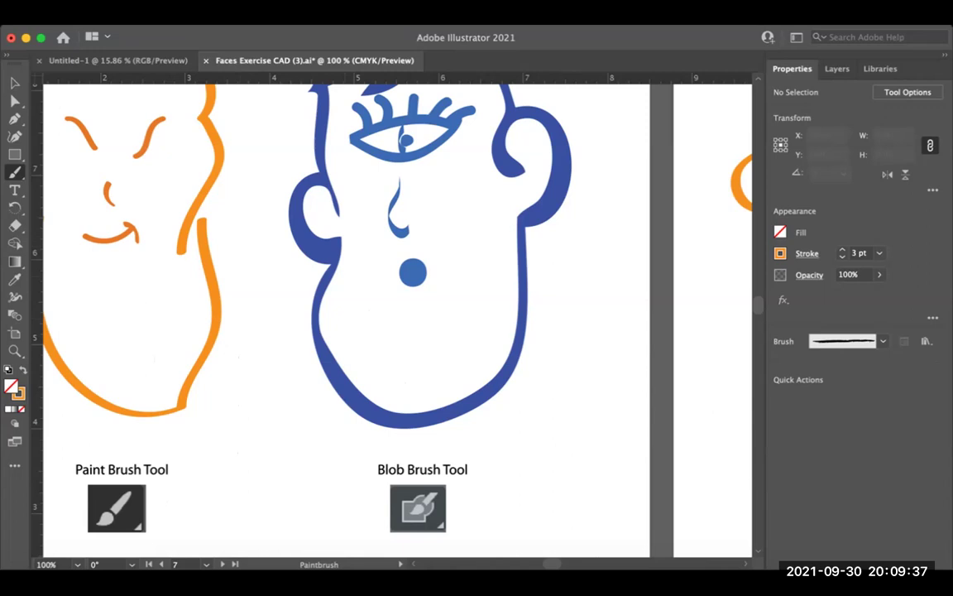
{"action": "scroll", "coordinate": [397, 318], "scroll_direction": "right", "scroll_amount": 10}
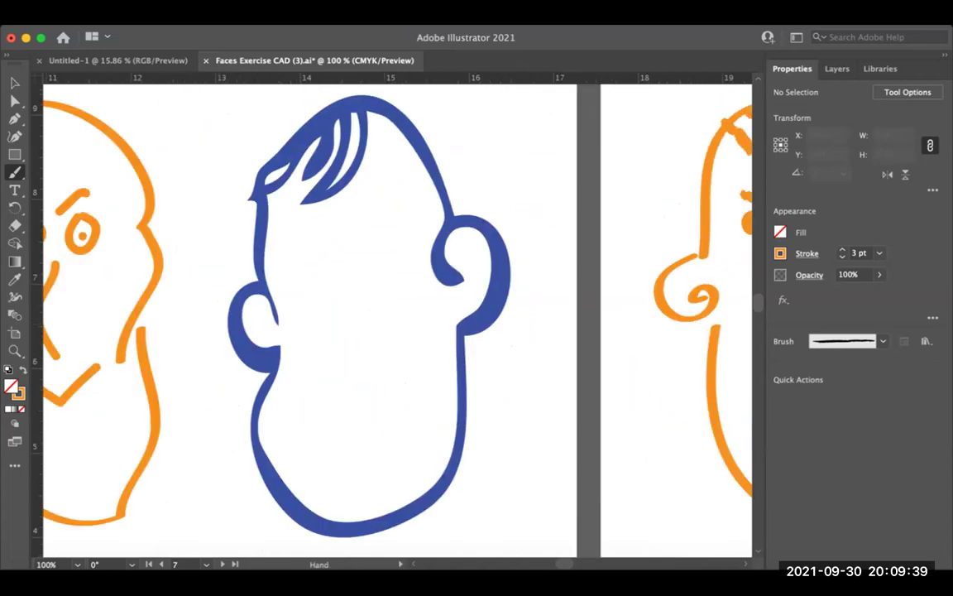
{"action": "scroll", "coordinate": [397, 318], "scroll_direction": "down", "scroll_amount": 2}
{"action": "scroll", "coordinate": [397, 319], "scroll_direction": "up", "scroll_amount": 1}
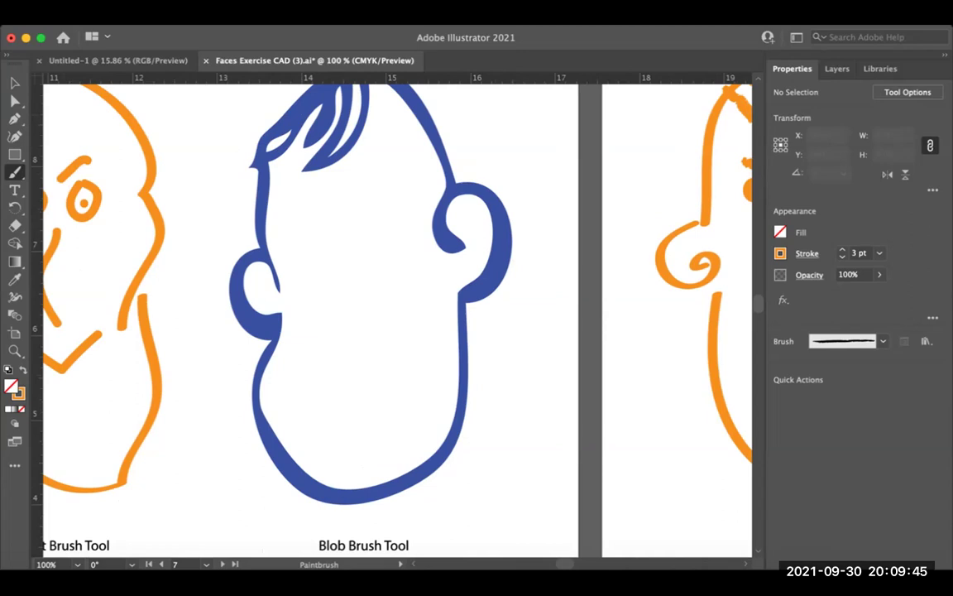
{"action": "left_click_drag", "start_coordinate": [313, 124], "coordinate": [22, 173]}
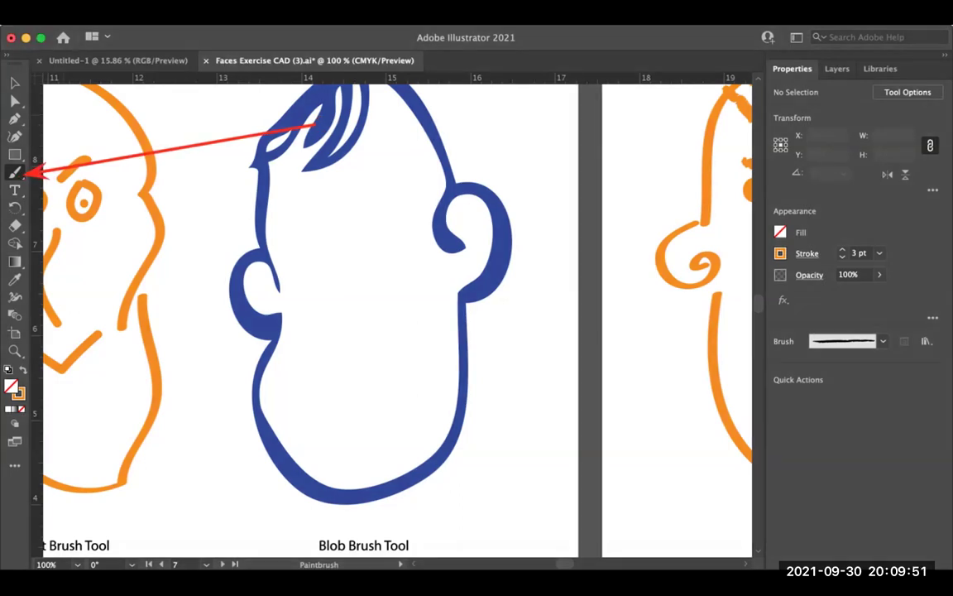
Step: Switch from the Paintbrush to the Blob Brush Tool and scroll near its label
{"action": "left_click", "coordinate": [15, 172]}
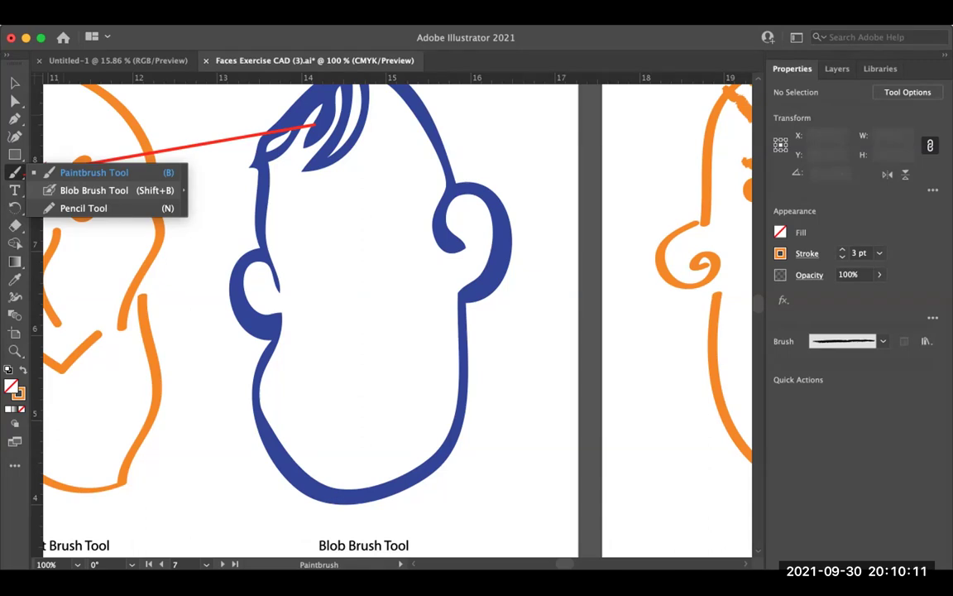
{"action": "left_click", "coordinate": [93, 191]}
{"action": "scroll", "coordinate": [365, 411], "scroll_direction": "down", "scroll_amount": 4}
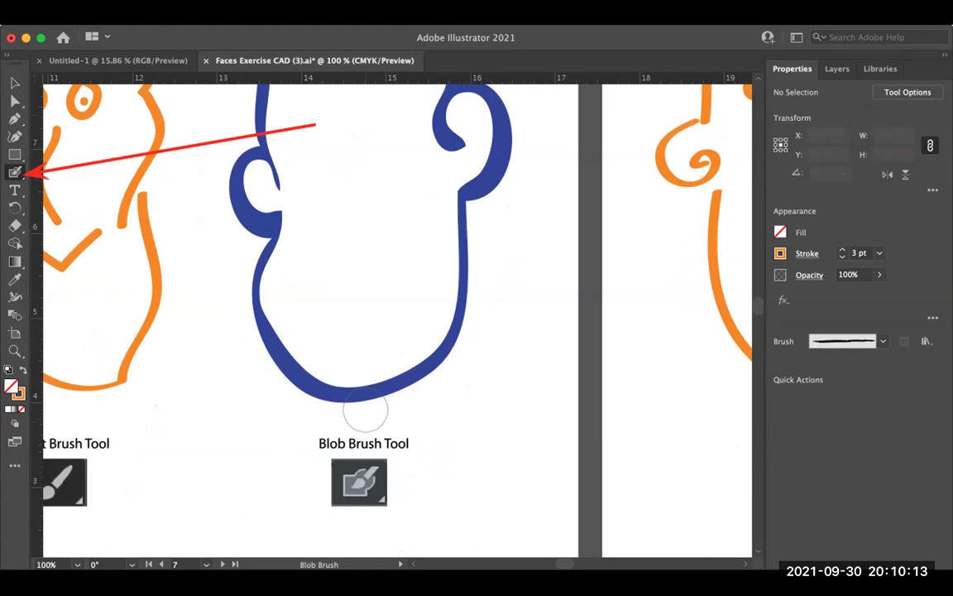
{"action": "scroll", "coordinate": [365, 412], "scroll_direction": "down", "scroll_amount": 2}
{"action": "scroll", "coordinate": [366, 447], "scroll_direction": "down", "scroll_amount": 1}
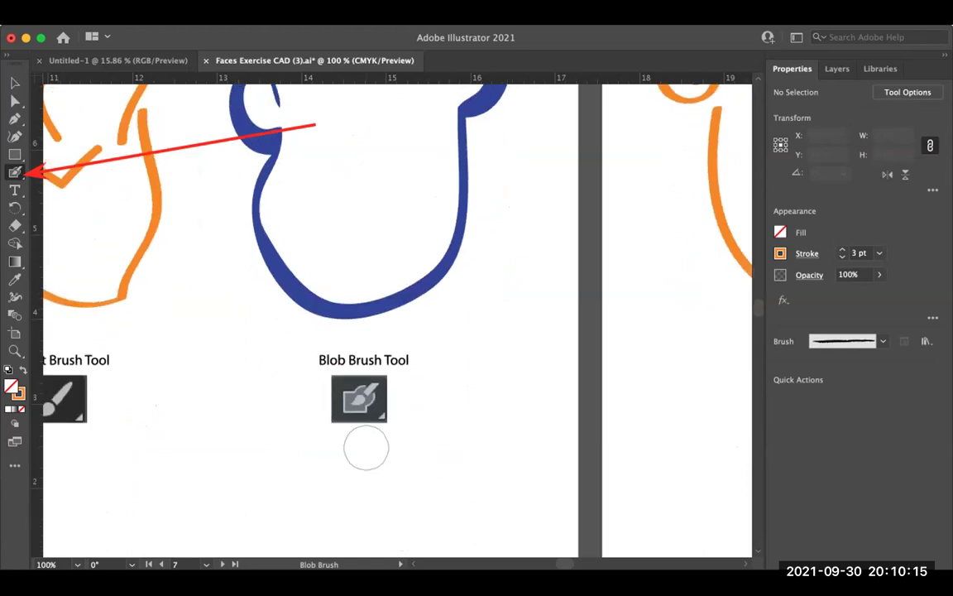
{"action": "scroll", "coordinate": [366, 447], "scroll_direction": "up", "scroll_amount": 1}
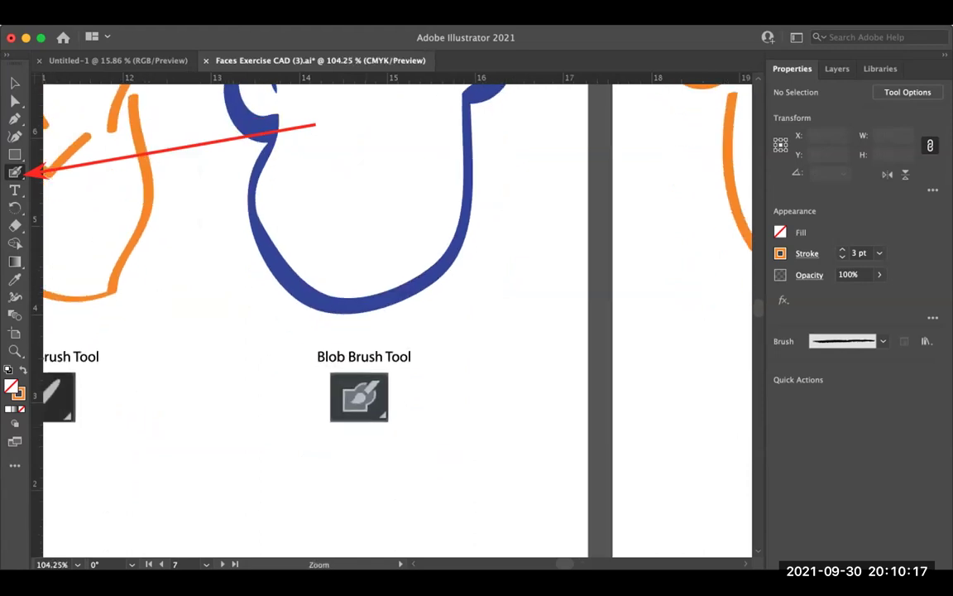
{"action": "scroll", "coordinate": [384, 376], "scroll_direction": "up", "scroll_amount": 3}
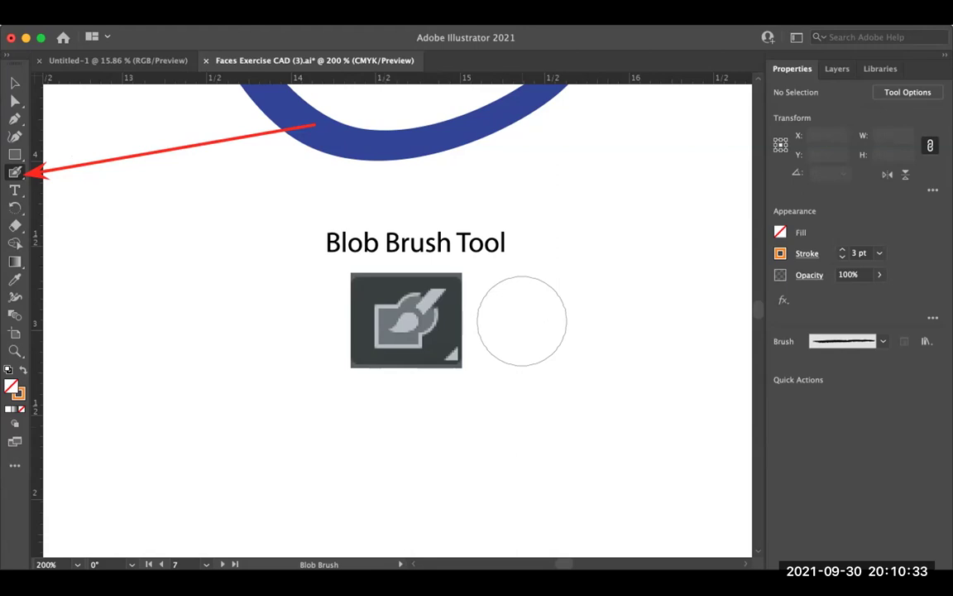
Step: Reselect the Blob Brush with Shift+B and make it slightly smaller
{"action": "key", "text": "b"}
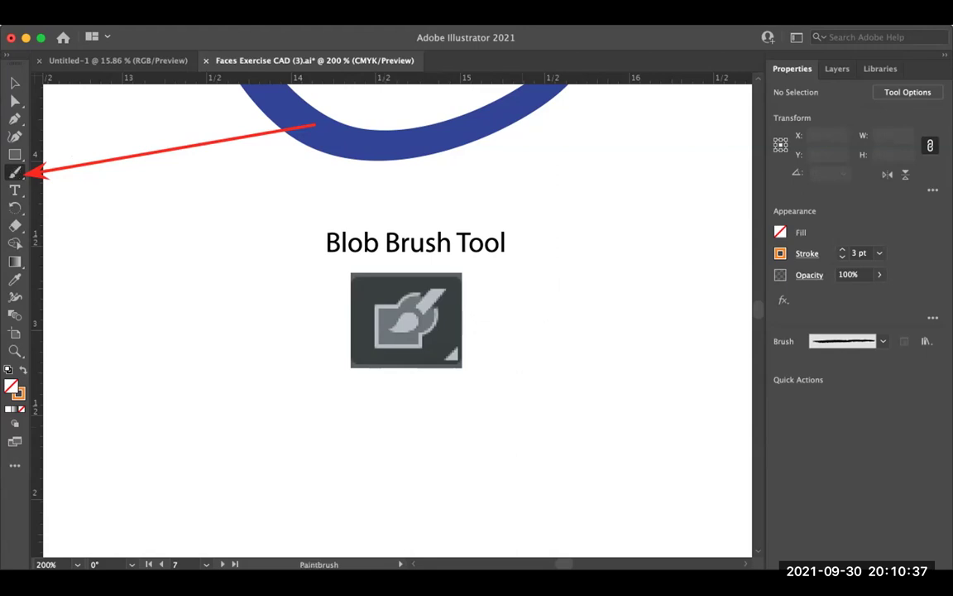
{"action": "key", "text": "shift+b"}
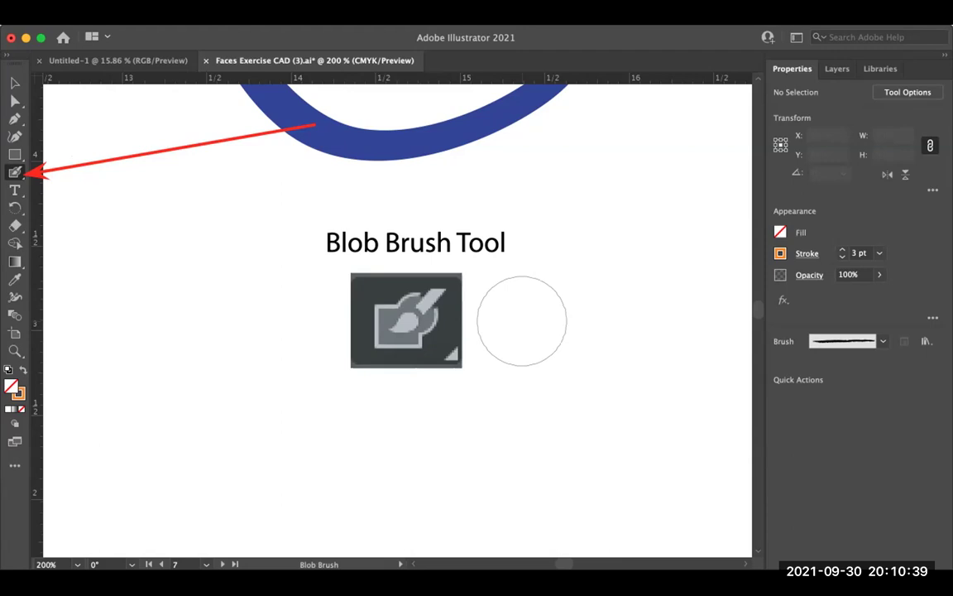
{"action": "key", "text": "bracketleft"}
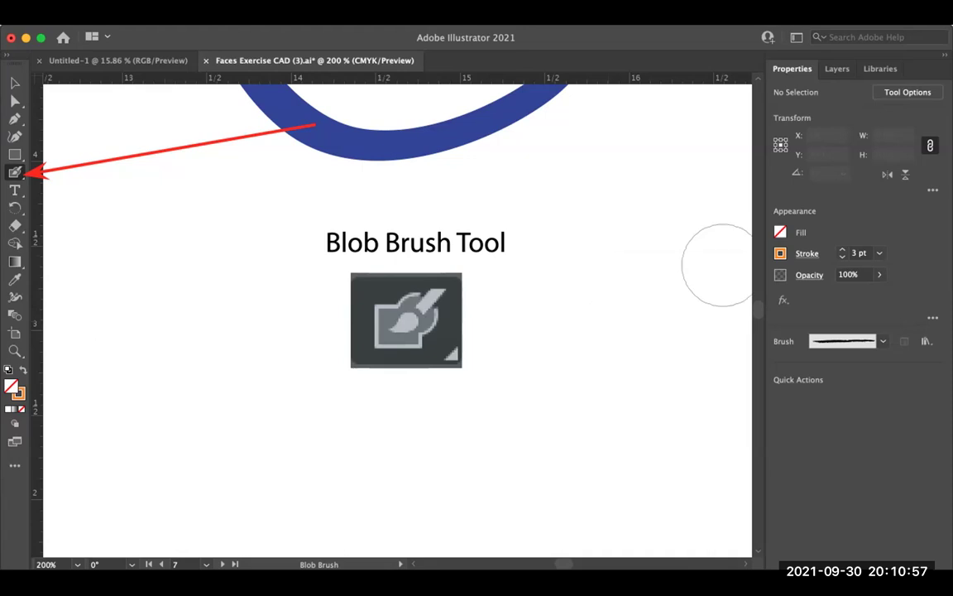
Step: Set the Blob Brush stroke colour to blue and make the Blob Brush active again
{"action": "left_click", "coordinate": [779, 253]}
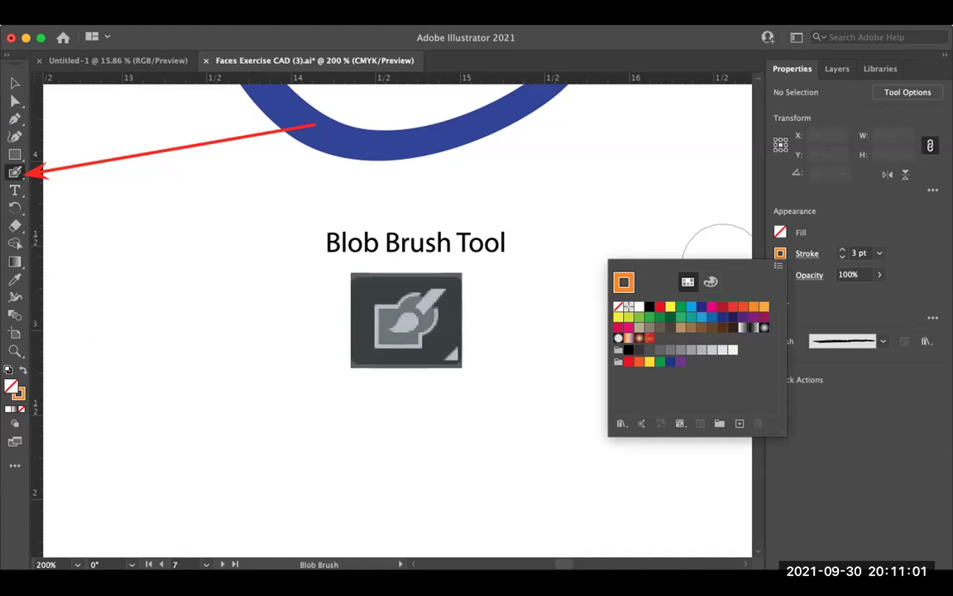
{"action": "key", "text": "Escape"}
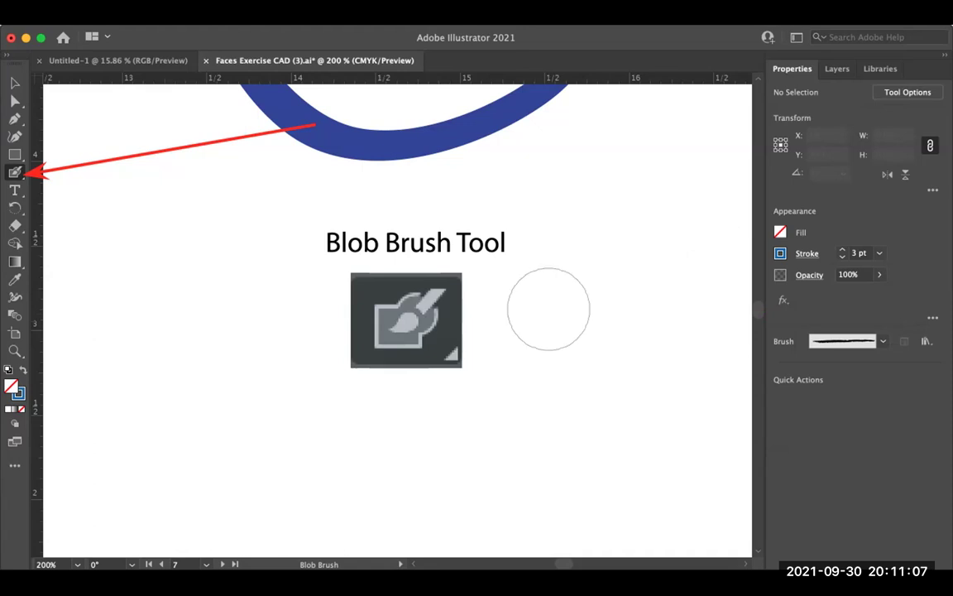
{"action": "key", "text": "minus"}
{"action": "key", "text": "plus"}
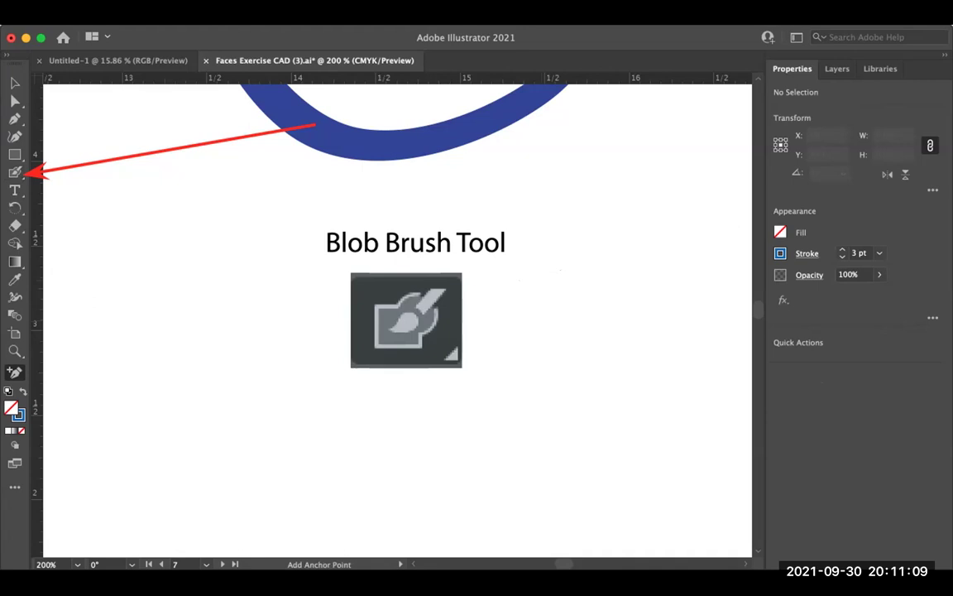
{"action": "key", "text": "b"}
{"action": "key", "text": "shift+b"}
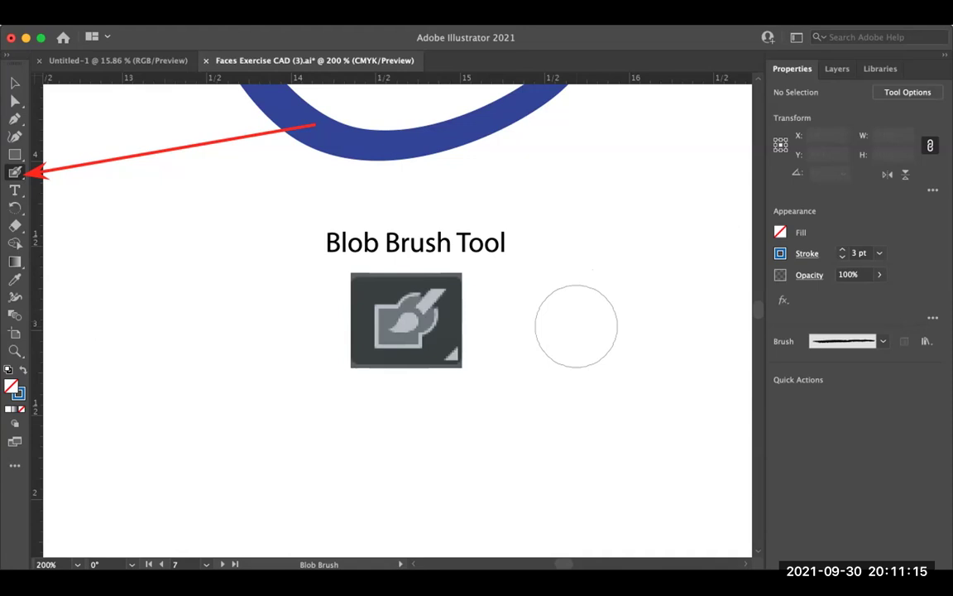
Step: Paint a wide blue pill stroke beside the icon and check it in Outline view
{"action": "left_click_drag", "start_coordinate": [576, 325], "coordinate": [655, 314]}
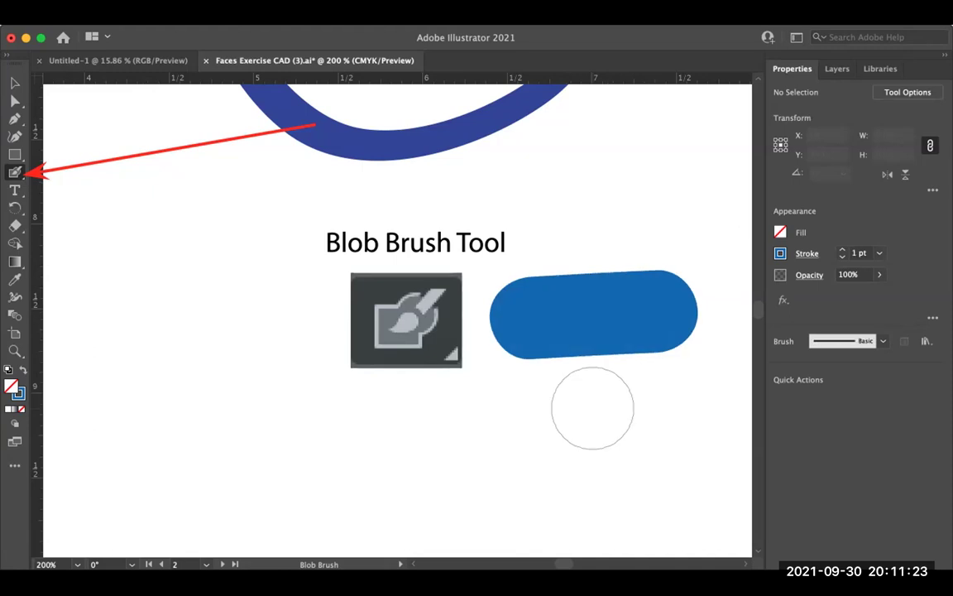
{"action": "left_click", "coordinate": [348, 10]}
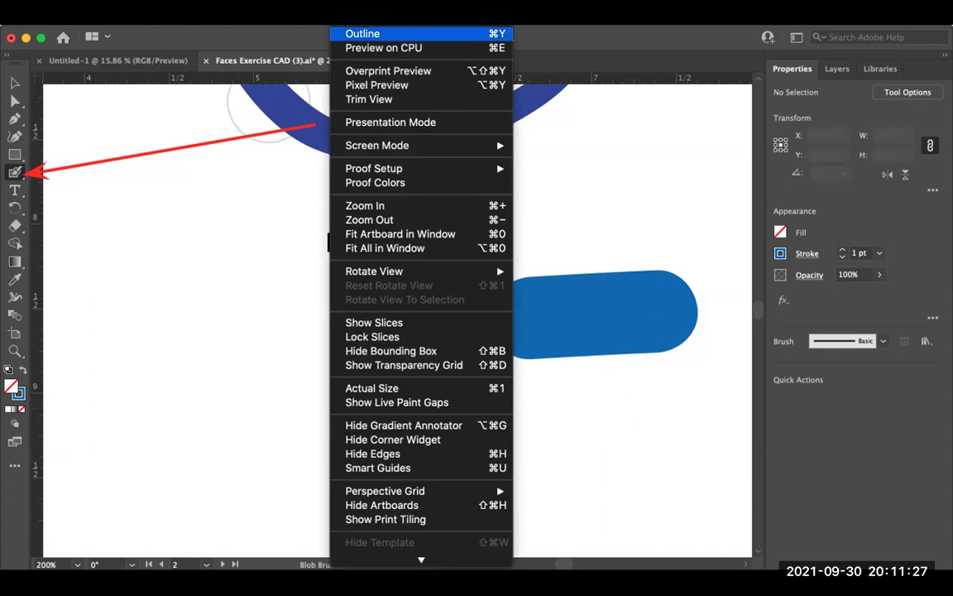
{"action": "key", "text": "super+y"}
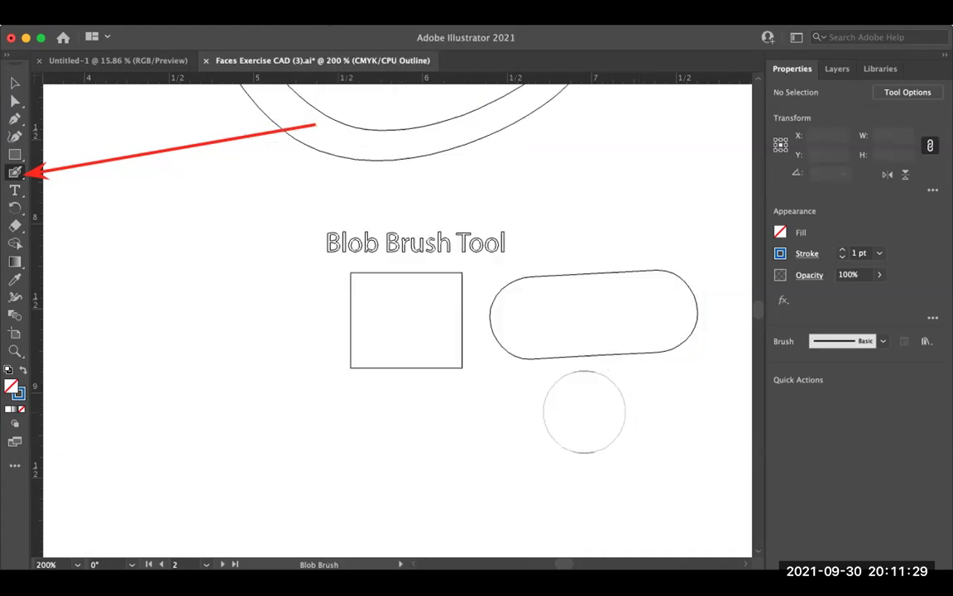
{"action": "key", "text": "super+z"}
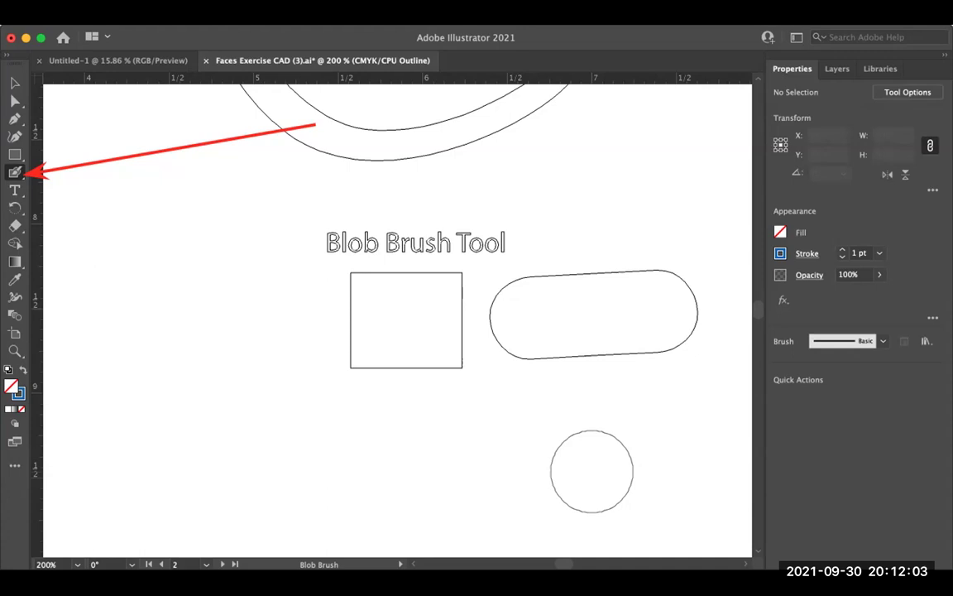
{"action": "key", "text": "super+z"}
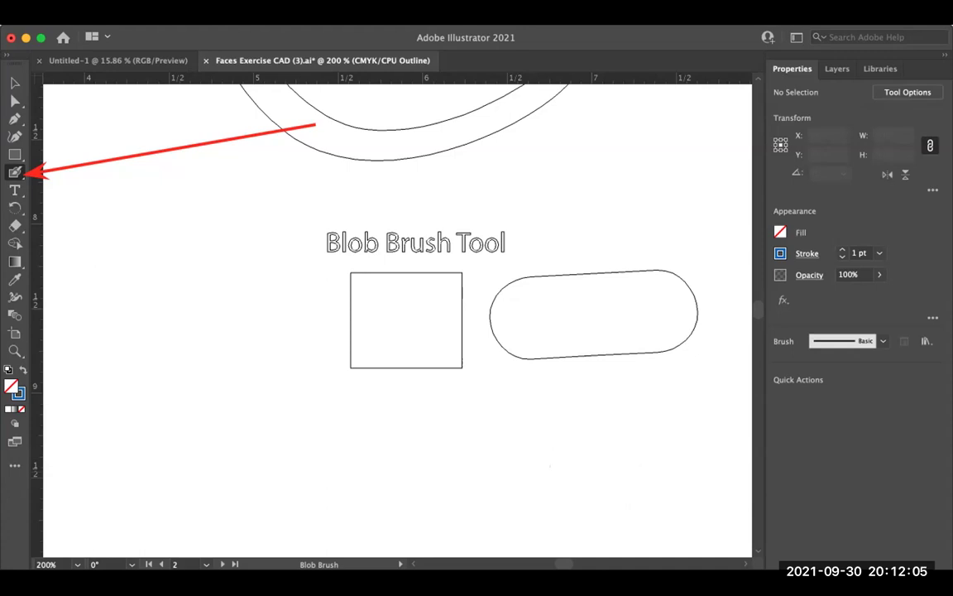
{"action": "key", "text": "super+shift+z"}
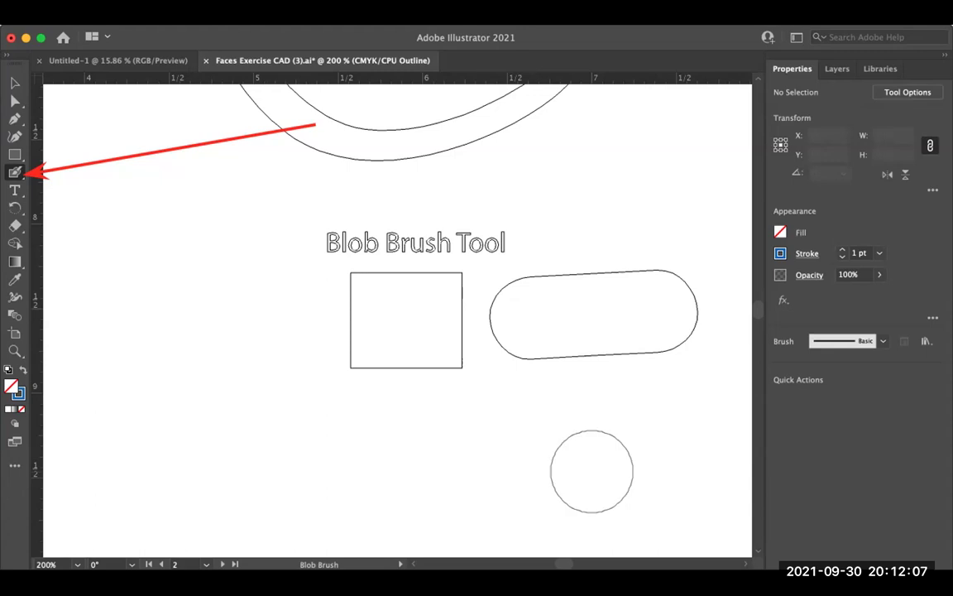
{"action": "key", "text": "super+y"}
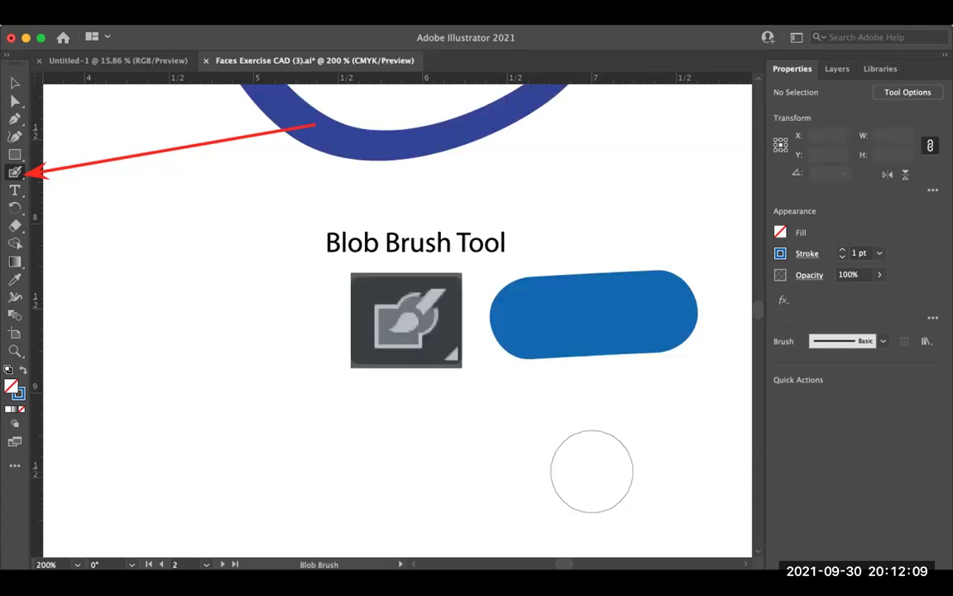
Step: Select the blue practice pill, nudge it down, zoom out and delete it
{"action": "key", "text": "v"}
{"action": "left_click", "coordinate": [593, 314]}
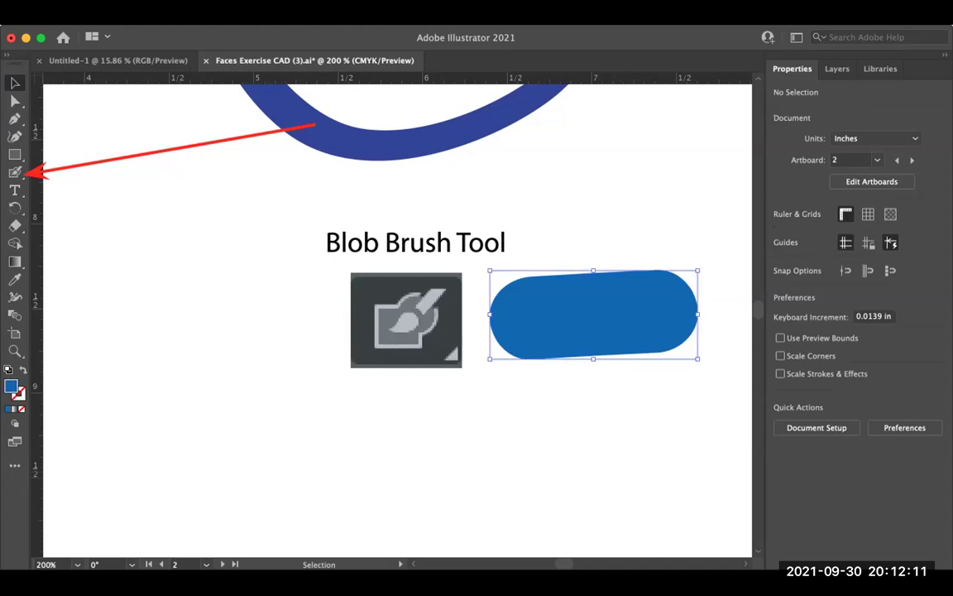
{"action": "left_click_drag", "start_coordinate": [593, 314], "coordinate": [591, 325]}
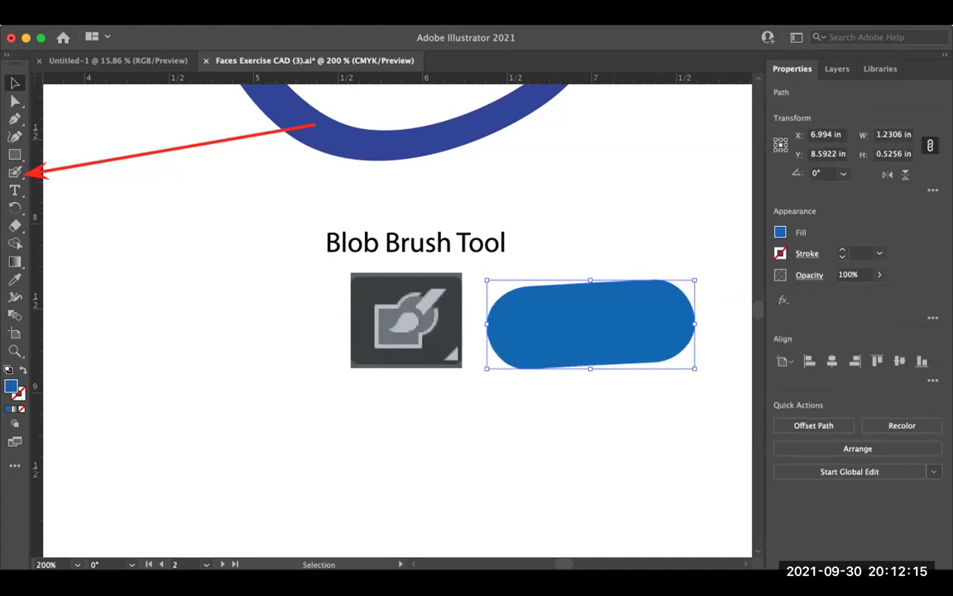
{"action": "key", "text": "ctrl+minus"}
{"action": "key", "text": "ctrl+minus"}
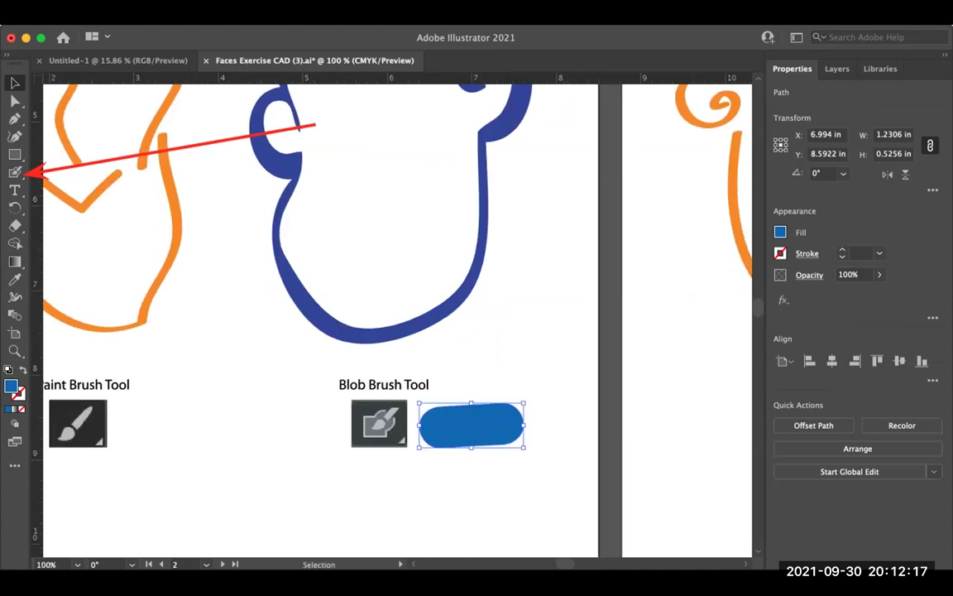
{"action": "key", "text": "Delete"}
Step: Deselect all, switch to the Paintbrush and check the stroke colour swatches
{"action": "key", "text": "ctrl+shift+a"}
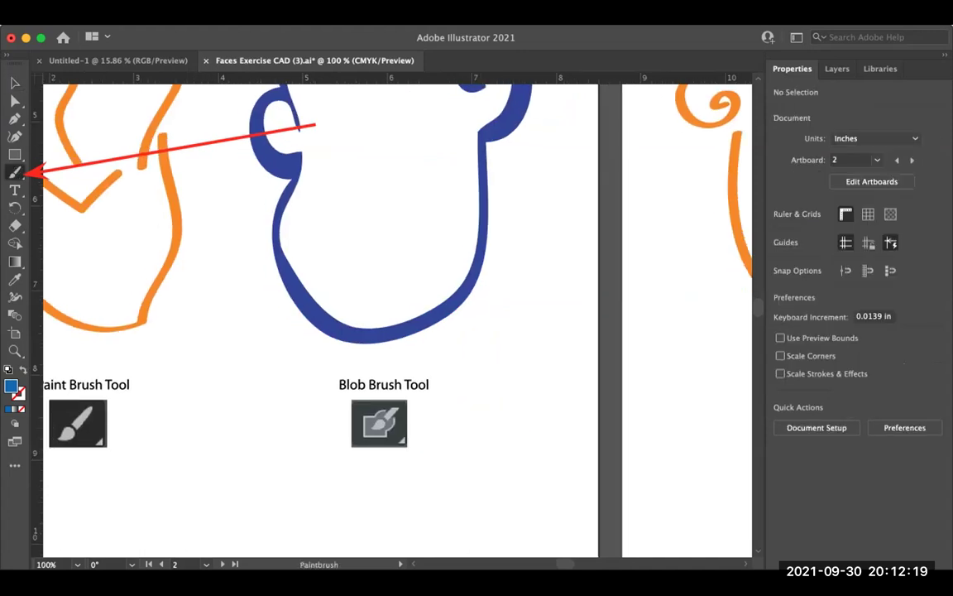
{"action": "key", "text": "b"}
{"action": "scroll", "coordinate": [315, 314], "scroll_direction": "up", "scroll_amount": 3}
{"action": "left_click", "coordinate": [780, 253]}
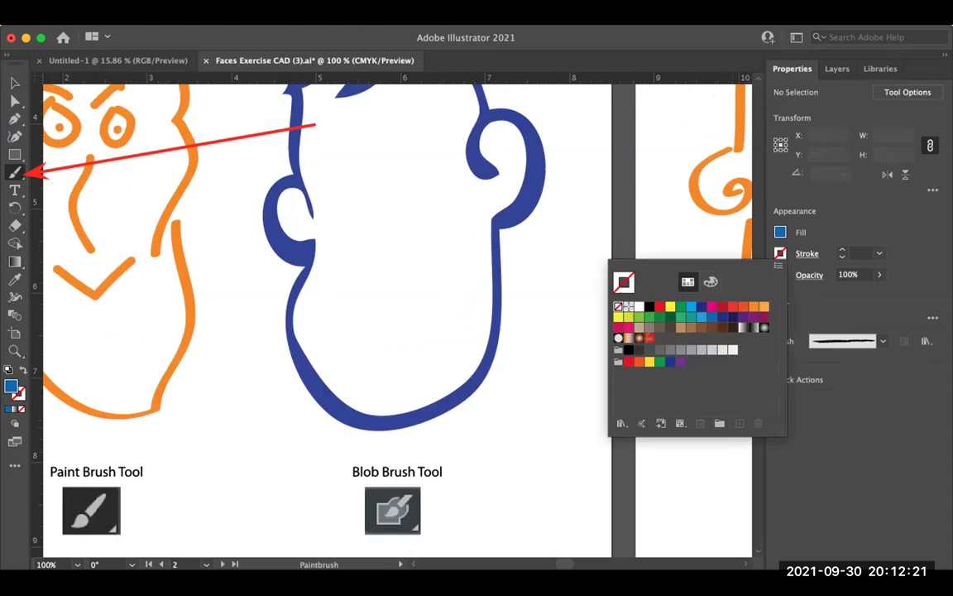
{"action": "key", "text": "Escape"}
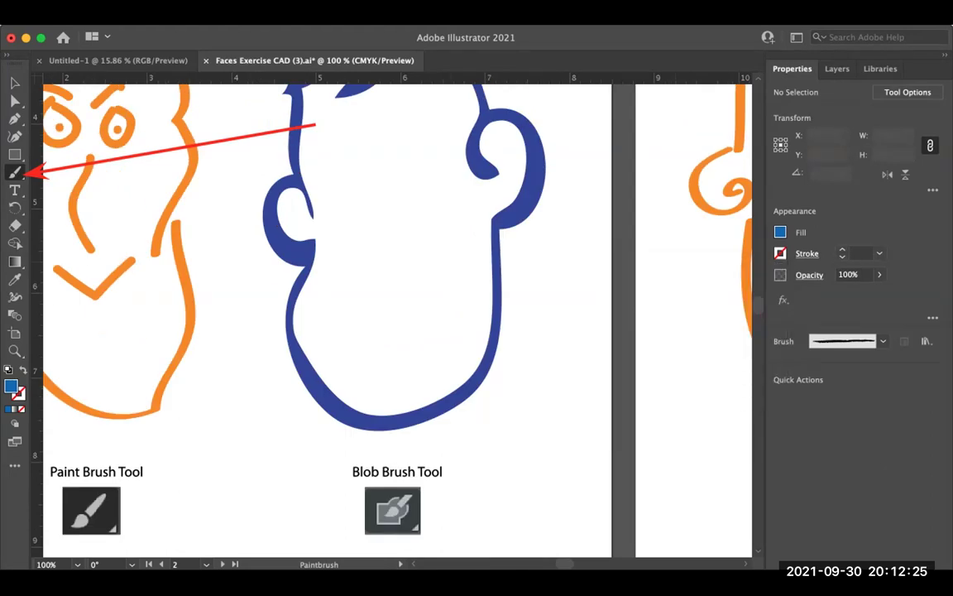
Step: Set the Blob Brush to the 7 pt. Round brush
{"action": "key", "text": "shift+b"}
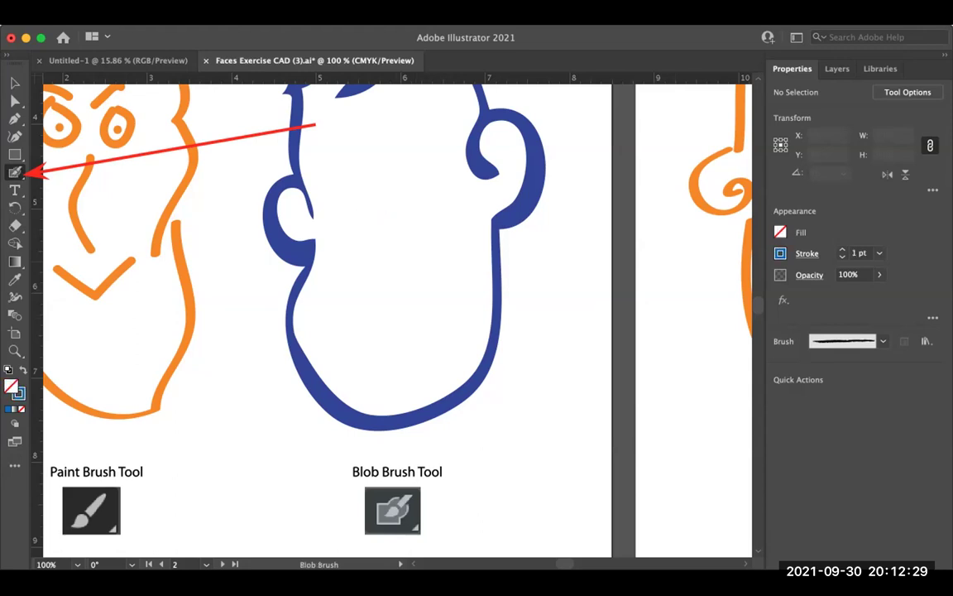
{"action": "left_click", "coordinate": [883, 341]}
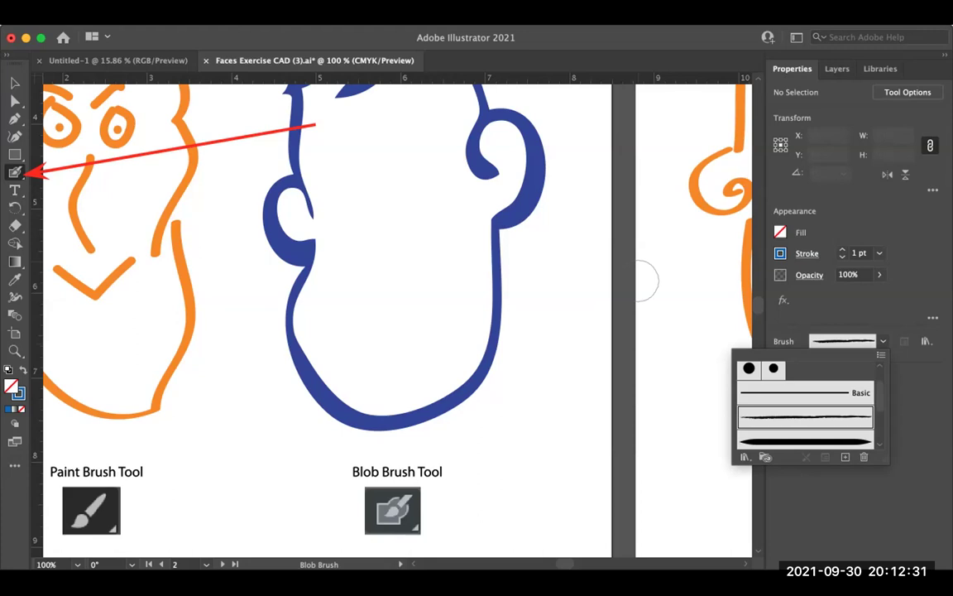
{"action": "left_click", "coordinate": [749, 382]}
{"action": "left_click", "coordinate": [846, 374]}
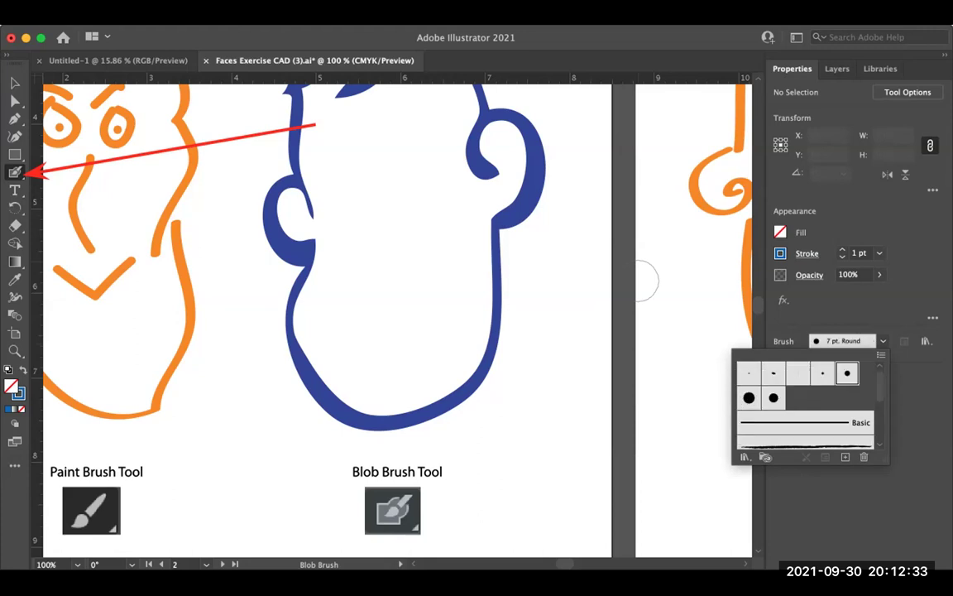
{"action": "left_click", "coordinate": [638, 279]}
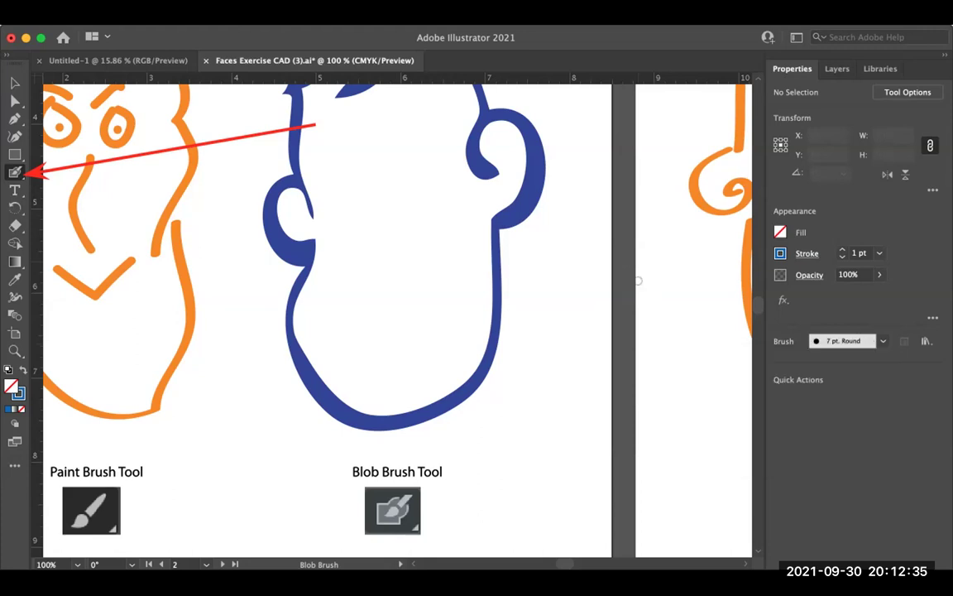
Step: Paint a nose shape inside the blue face and view it as outlines
{"action": "left_click_drag", "start_coordinate": [351, 153], "coordinate": [376, 170]}
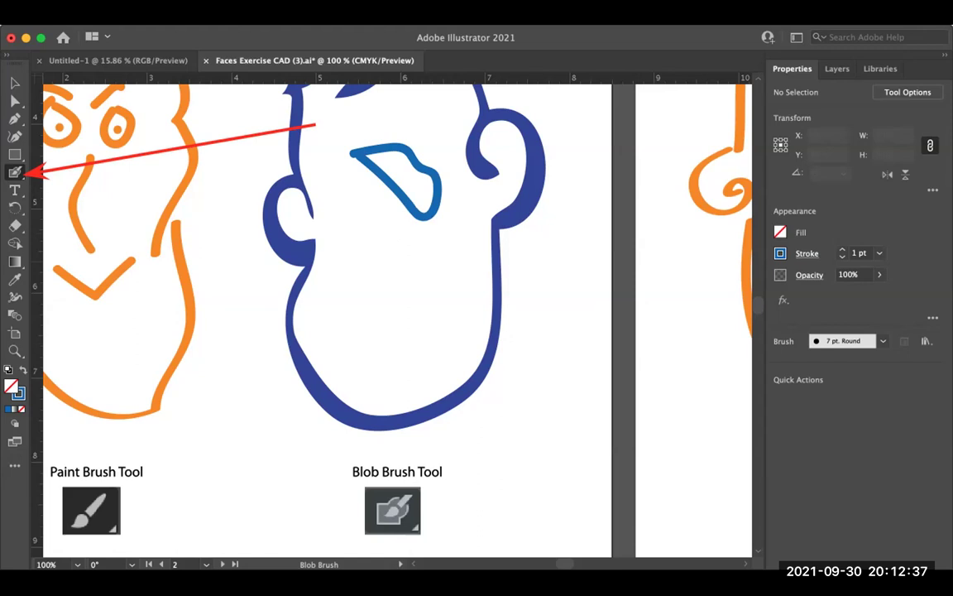
{"action": "key", "text": "super+y"}
{"action": "scroll", "coordinate": [435, 323], "scroll_direction": "up", "scroll_amount": 5}
{"action": "scroll", "coordinate": [436, 323], "scroll_direction": "down", "scroll_amount": 3}
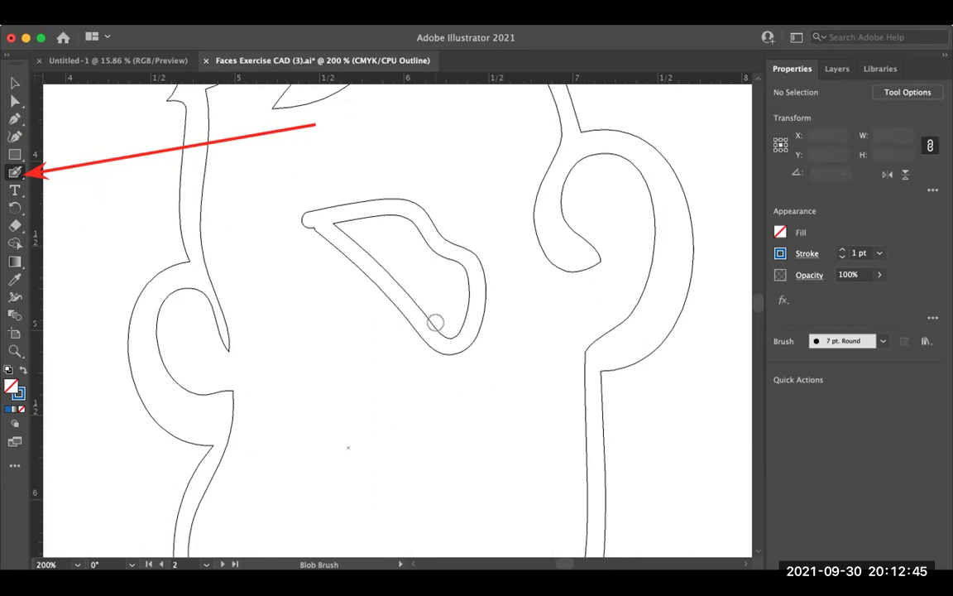
Step: Thicken the nose's upper-left edge and zoom in on the face
{"action": "key", "text": "super+y"}
{"action": "mouse_move", "coordinate": [359, 230]}
{"action": "left_mouse_down"}
{"action": "mouse_move", "coordinate": [334, 222]}
{"action": "mouse_move", "coordinate": [371, 229]}
{"action": "left_mouse_up"}
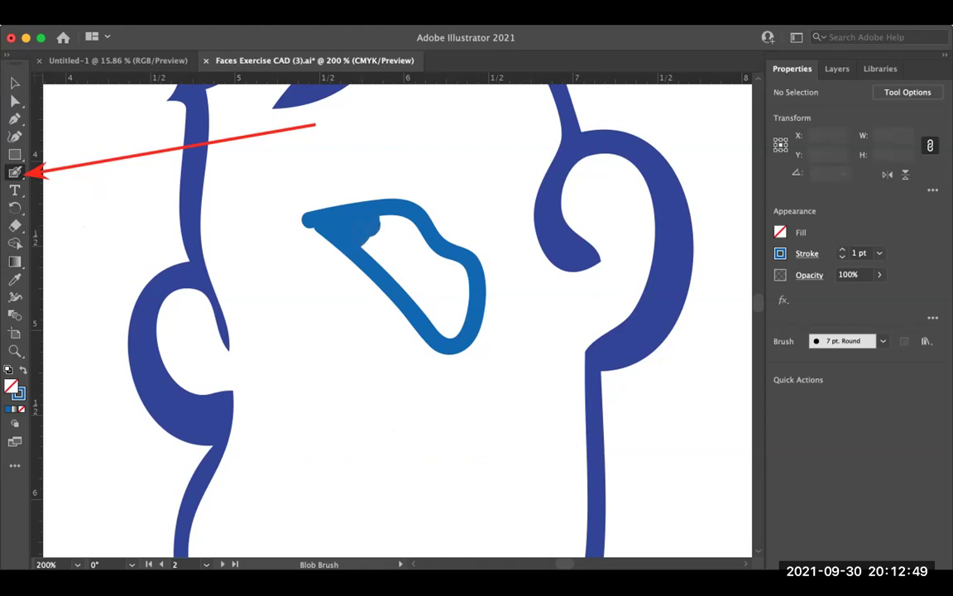
{"action": "key", "text": "super+y"}
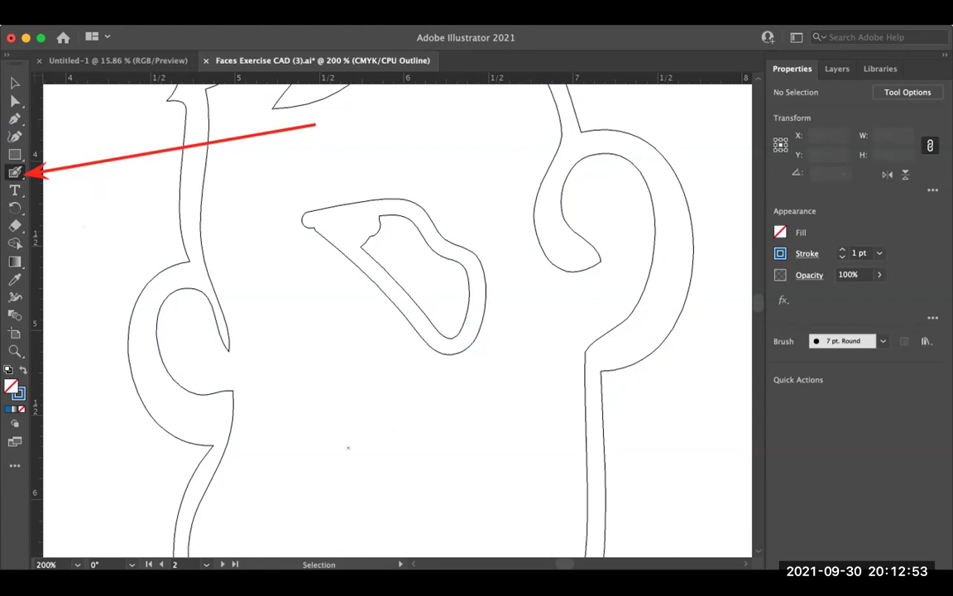
{"action": "key", "text": "super+y"}
{"action": "key", "text": "super+equal"}
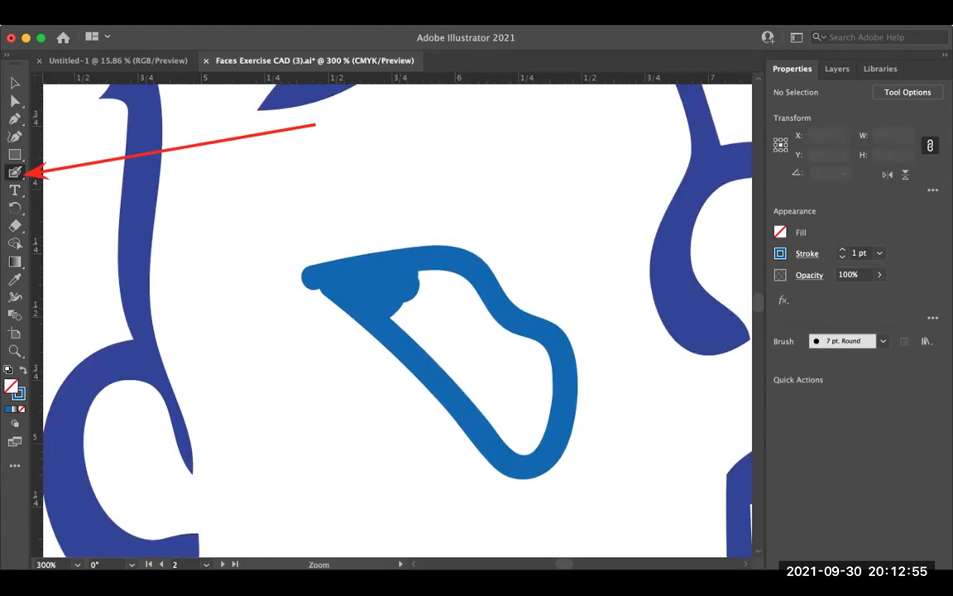
{"action": "key", "text": "super+equal"}
Step: Paint a filled blue D shape above the nose, checking it in Outline view
{"action": "scroll", "coordinate": [397, 318], "scroll_direction": "up", "scroll_amount": 3}
{"action": "mouse_move", "coordinate": [339, 177]}
{"action": "left_mouse_down"}
{"action": "mouse_move", "coordinate": [465, 187]}
{"action": "mouse_move", "coordinate": [384, 283]}
{"action": "left_mouse_up"}
{"action": "scroll", "coordinate": [461, 246], "scroll_direction": "up", "scroll_amount": 2}
{"action": "left_click_drag", "start_coordinate": [338, 220], "coordinate": [379, 278]}
{"action": "key", "text": "super+y"}
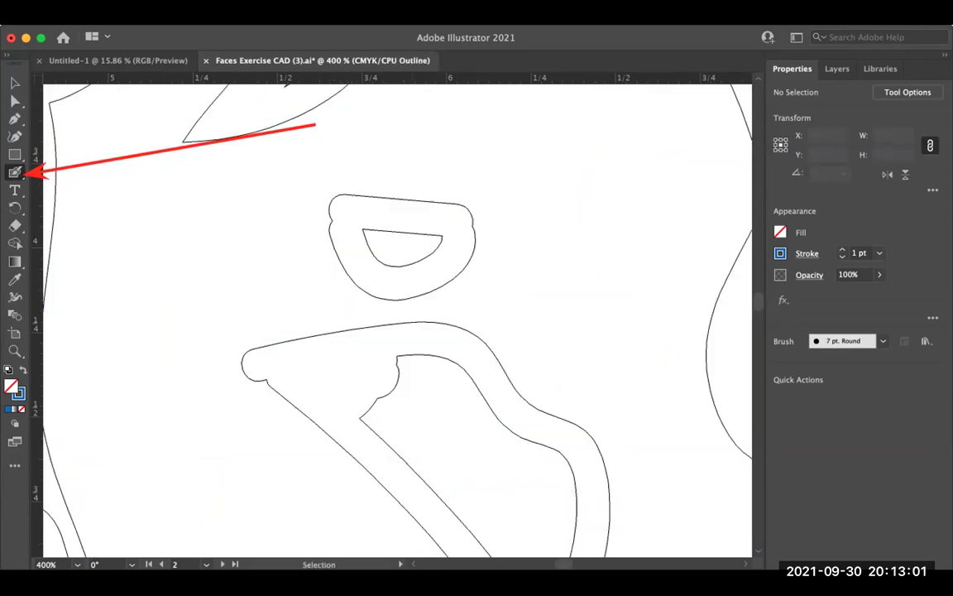
{"action": "key", "text": "super+y"}
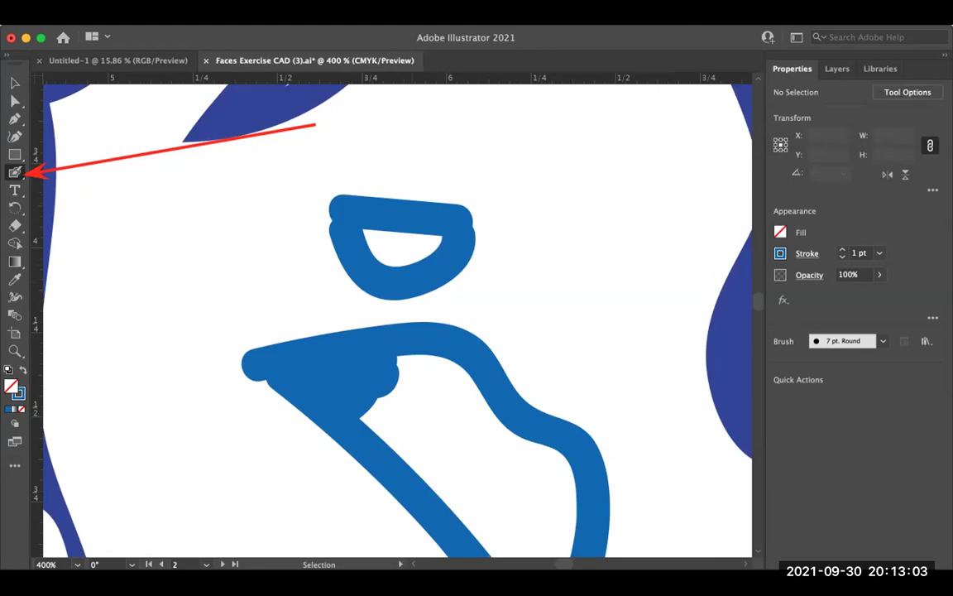
{"action": "left_click_drag", "start_coordinate": [377, 245], "coordinate": [436, 249]}
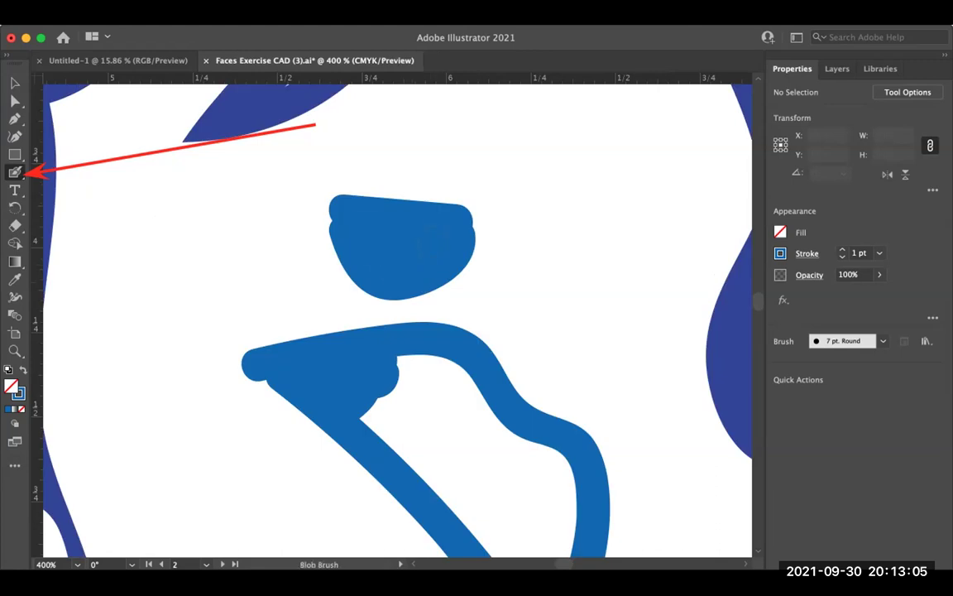
{"action": "key", "text": "super+y"}
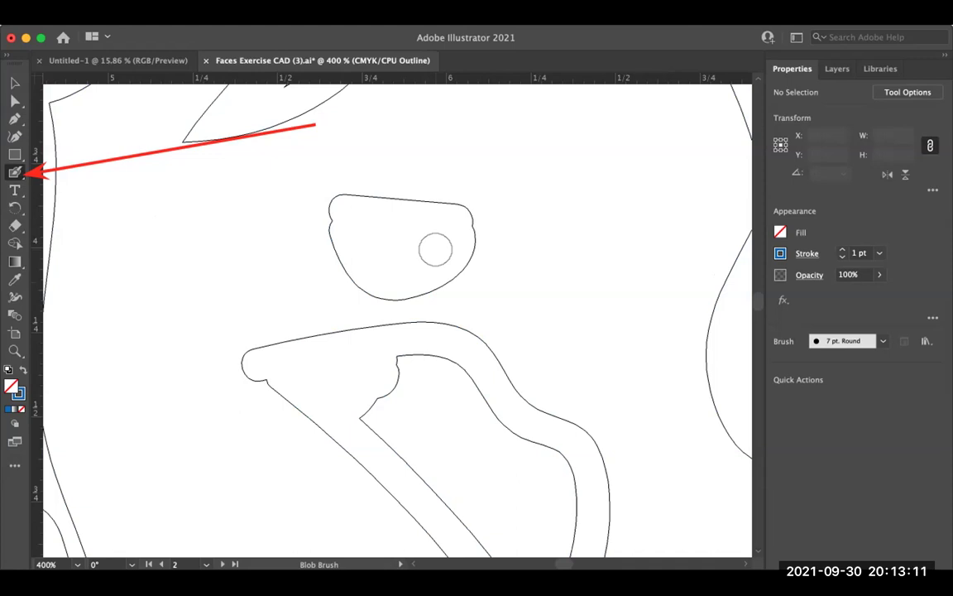
{"action": "key", "text": "super+y"}
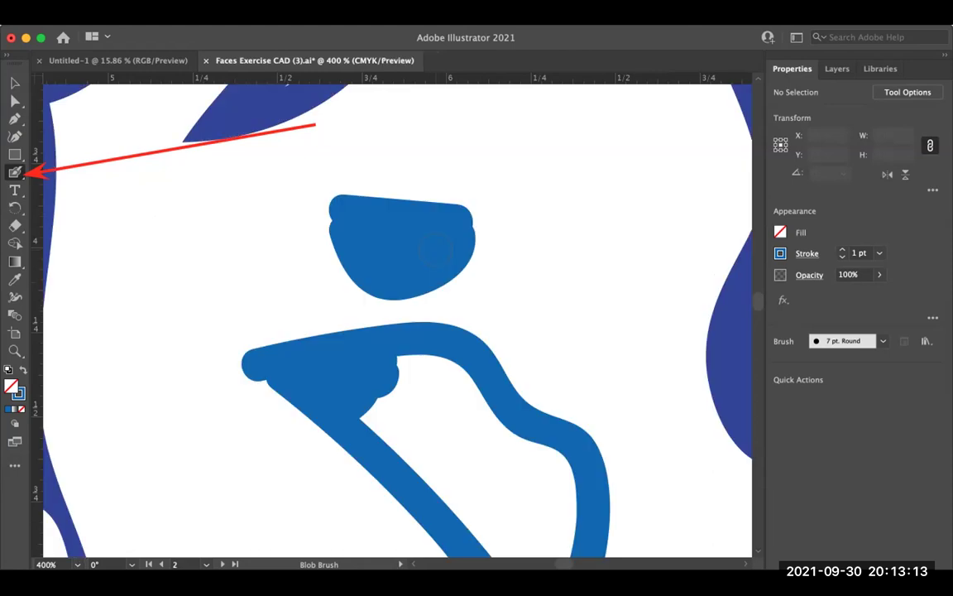
{"action": "scroll", "coordinate": [434, 252], "scroll_direction": "right", "scroll_amount": 5}
{"action": "key", "text": "b"}
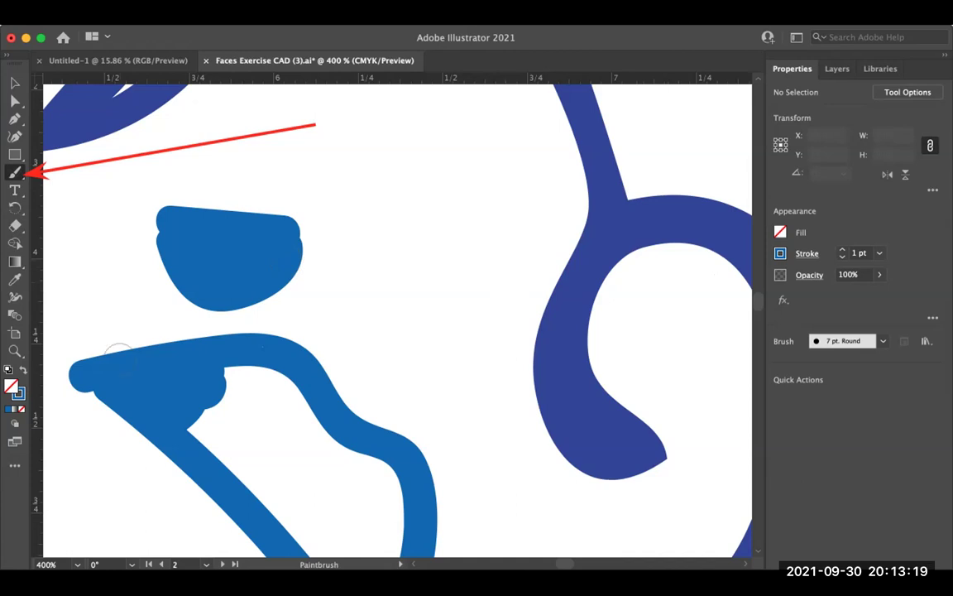
Step: Paint and fill in a second blue lens with the Paintbrush
{"action": "mouse_move", "coordinate": [325, 234]}
{"action": "left_mouse_down"}
{"action": "mouse_move", "coordinate": [436, 236]}
{"action": "mouse_move", "coordinate": [418, 296]}
{"action": "mouse_move", "coordinate": [330, 239]}
{"action": "mouse_move", "coordinate": [361, 294]}
{"action": "left_mouse_up"}
{"action": "mouse_move", "coordinate": [368, 248]}
{"action": "left_mouse_down"}
{"action": "mouse_move", "coordinate": [372, 286]}
{"action": "mouse_move", "coordinate": [393, 281]}
{"action": "left_mouse_up"}
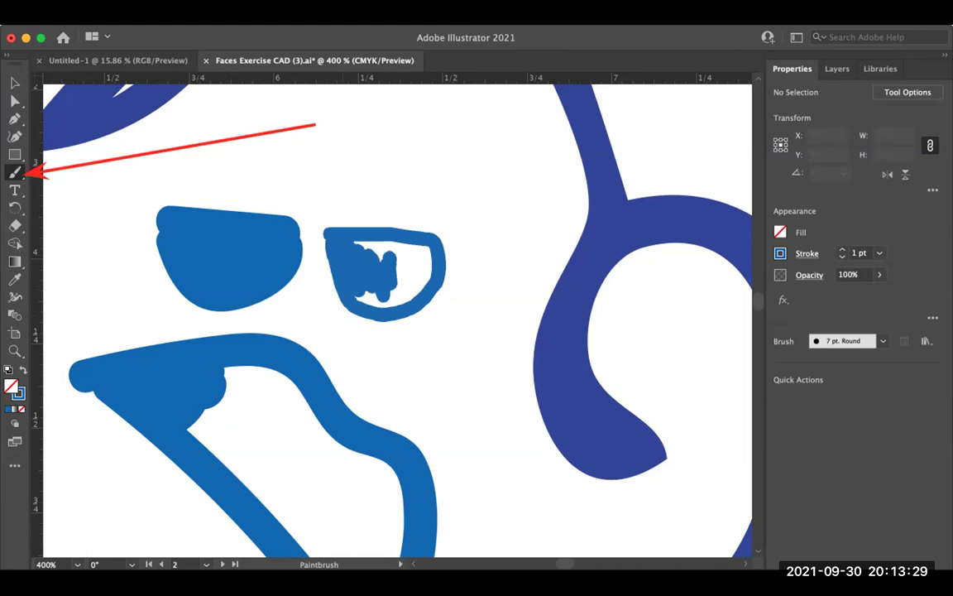
{"action": "left_click_drag", "start_coordinate": [356, 246], "coordinate": [401, 261]}
{"action": "mouse_move", "coordinate": [326, 227]}
{"action": "left_mouse_down"}
{"action": "mouse_move", "coordinate": [380, 236]}
{"action": "mouse_move", "coordinate": [393, 303]}
{"action": "mouse_move", "coordinate": [356, 296]}
{"action": "mouse_move", "coordinate": [341, 241]}
{"action": "left_mouse_up"}
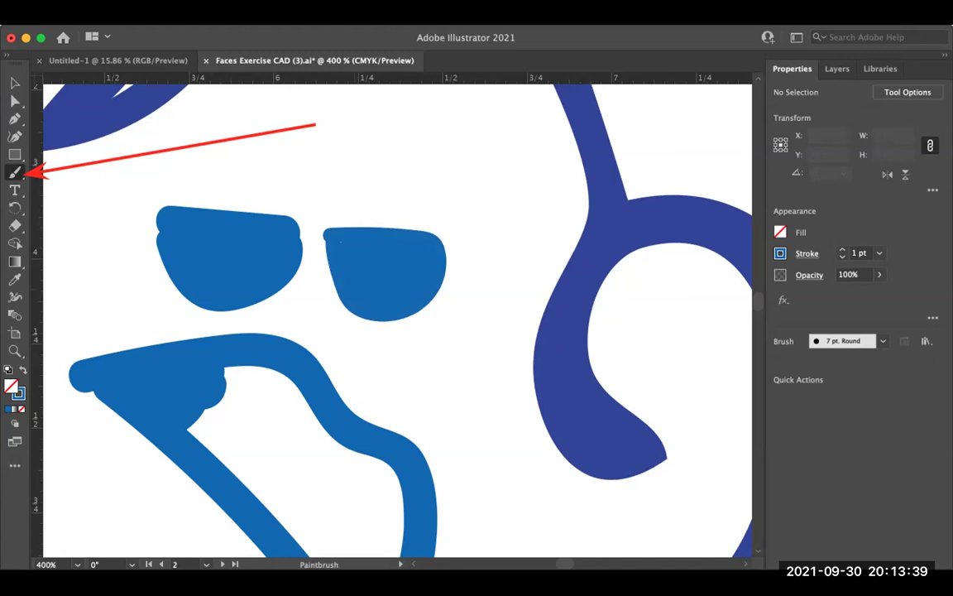
Step: In Outline view, select and delete the large lower shape, then return to Preview
{"action": "key", "text": "super+y"}
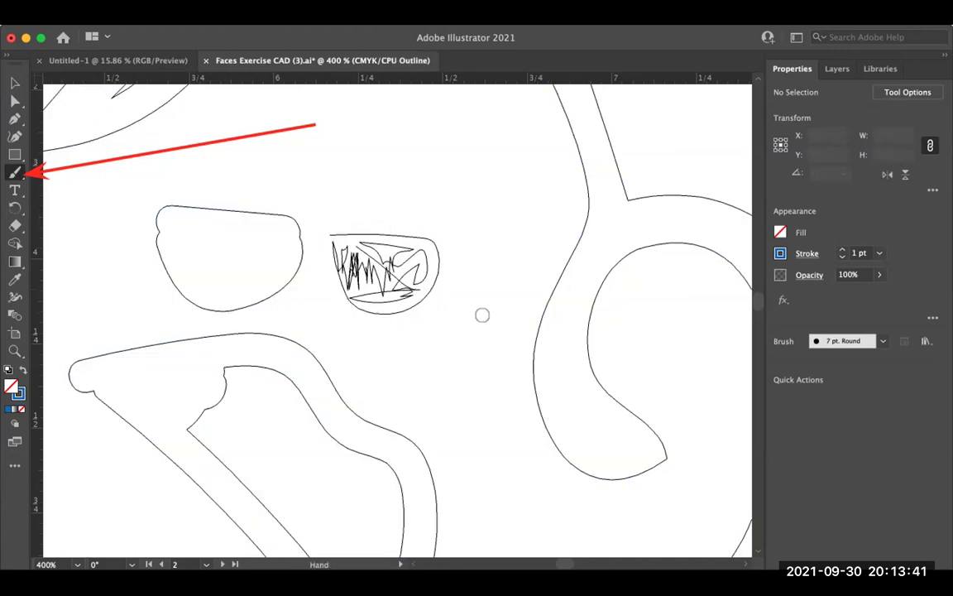
{"action": "left_click", "coordinate": [306, 348], "text": "super"}
{"action": "left_click_drag", "start_coordinate": [273, 405], "coordinate": [290, 509]}
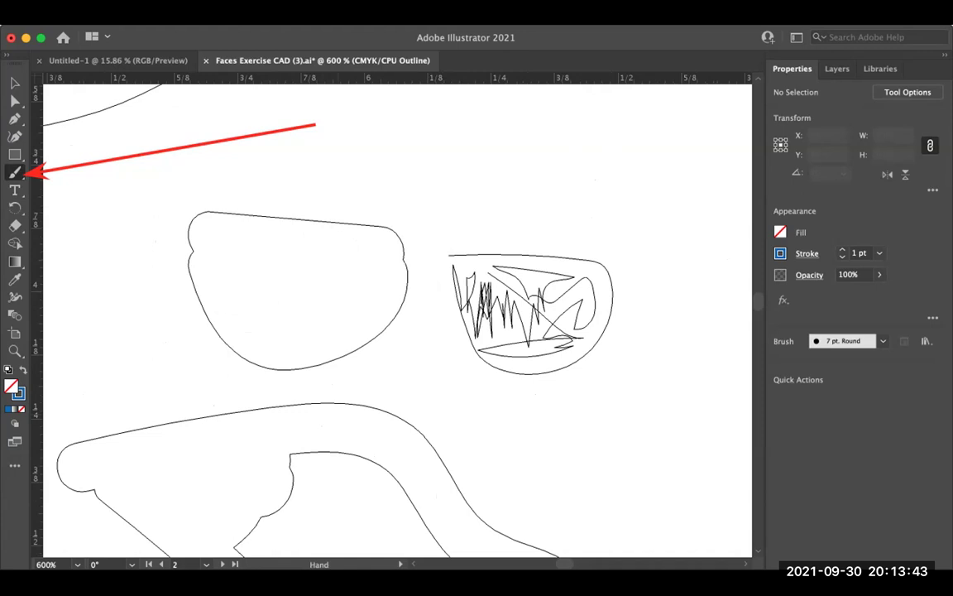
{"action": "key", "text": "v"}
{"action": "left_click", "coordinate": [340, 407]}
{"action": "key", "text": "BackSpace"}
{"action": "left_click_drag", "start_coordinate": [331, 347], "coordinate": [334, 379]}
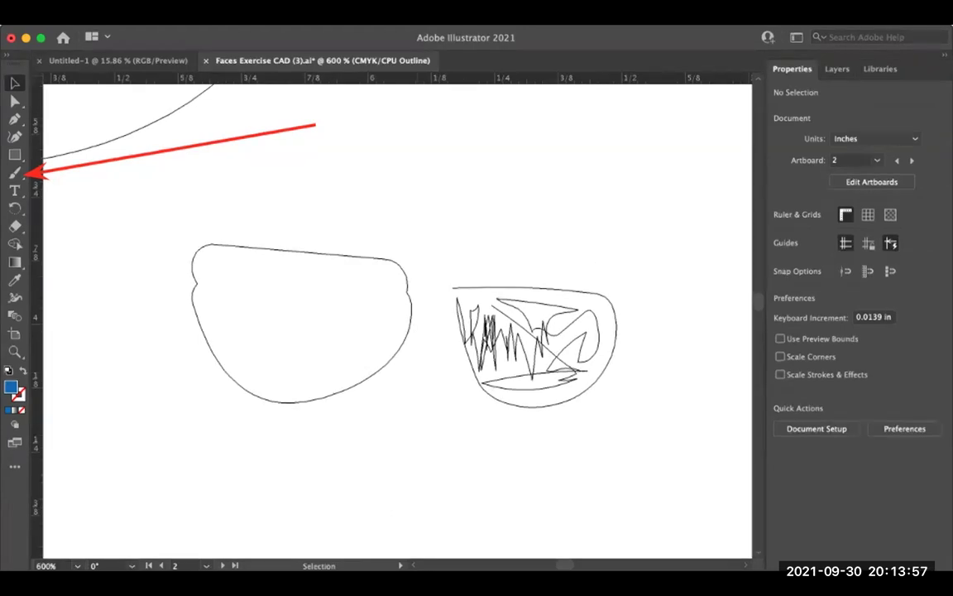
{"action": "key", "text": "super+y"}
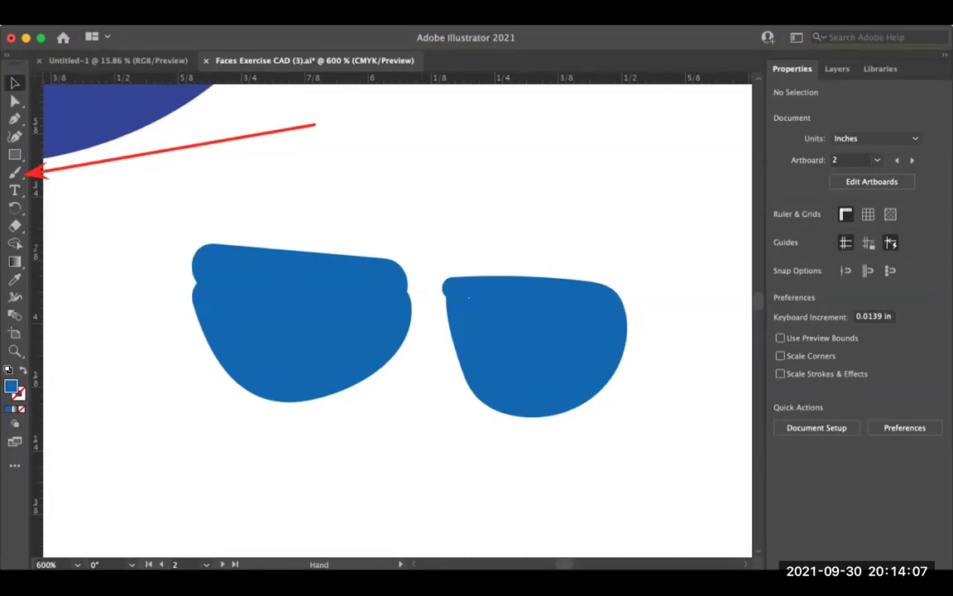
Step: Move the left lens slightly up with the Selection tool
{"action": "key", "text": "z"}
{"action": "key", "text": "h"}
{"action": "key", "text": "a"}
{"action": "key", "text": "v"}
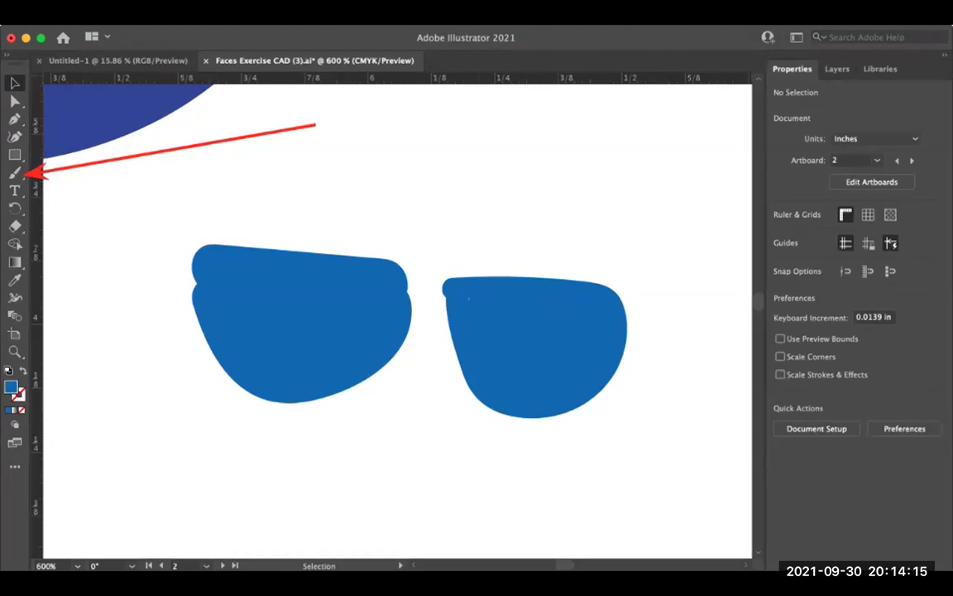
{"action": "mouse_move", "coordinate": [298, 323]}
{"action": "left_mouse_down"}
{"action": "mouse_move", "coordinate": [326, 263]}
{"action": "mouse_move", "coordinate": [297, 322]}
{"action": "left_mouse_up"}
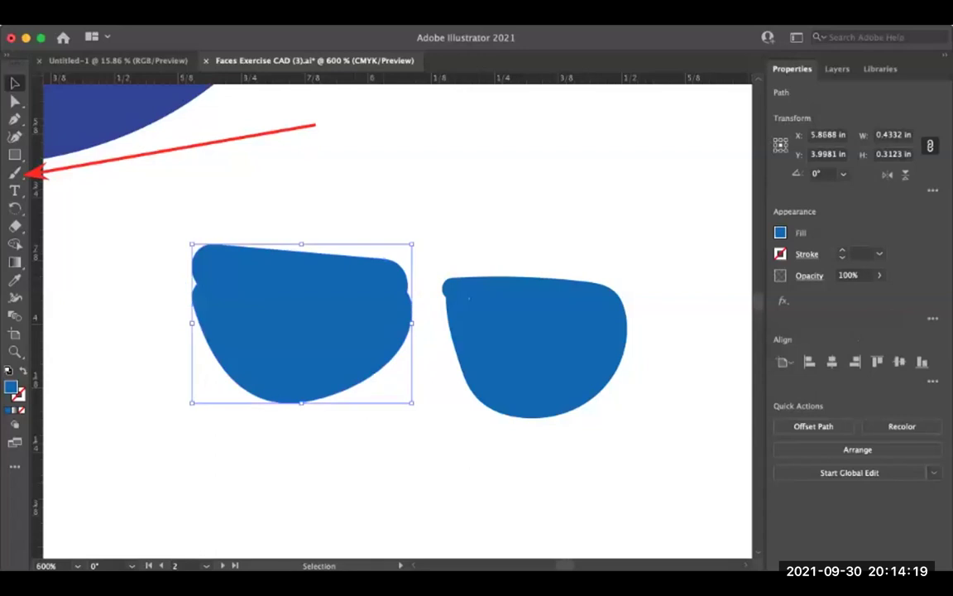
Step: Marquee-select both blue lenses and delete them
{"action": "key", "text": "super+shift+a"}
{"action": "key", "text": "super+minus"}
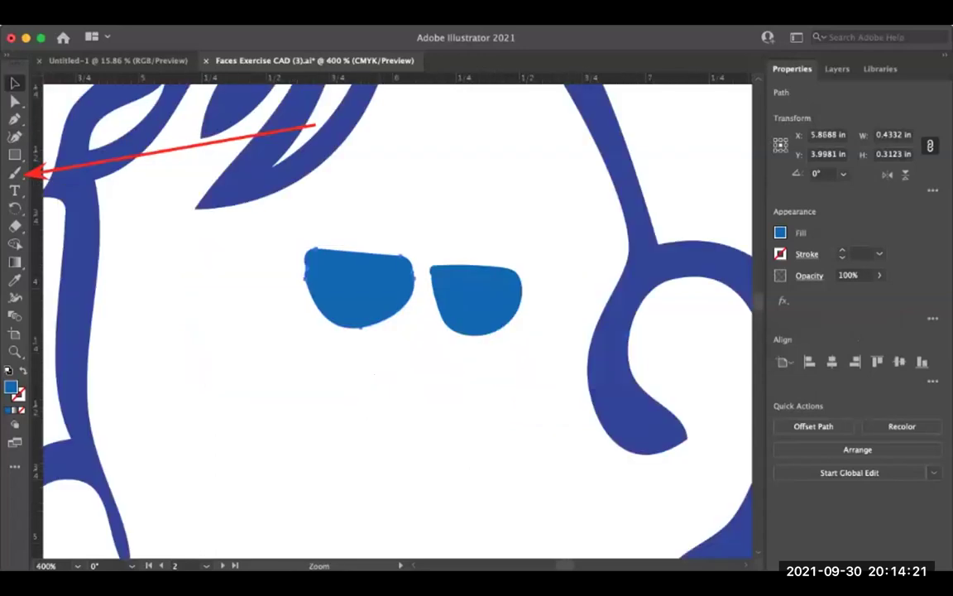
{"action": "key", "text": "super+minus"}
{"action": "left_click_drag", "start_coordinate": [331, 281], "coordinate": [493, 356]}
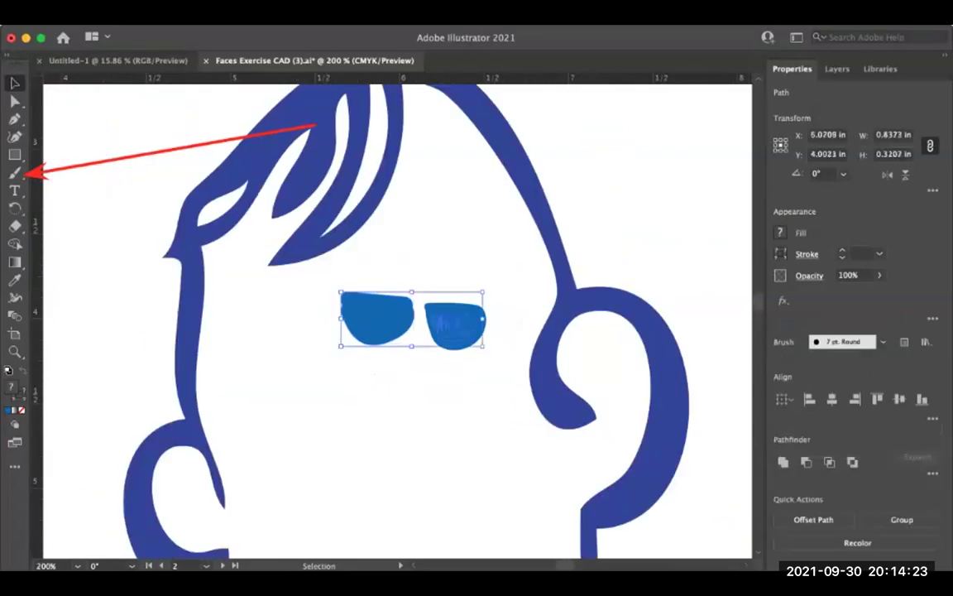
{"action": "key", "text": "Delete"}
Step: Zoom out to see the rows of orange-and-blue face-pair artboards
{"action": "scroll", "coordinate": [389, 318], "scroll_direction": "down", "scroll_amount": 3}
{"action": "scroll", "coordinate": [389, 319], "scroll_direction": "right", "scroll_amount": 3}
{"action": "key", "text": "super+space"}
{"action": "key", "text": "super+minus"}
{"action": "scroll", "coordinate": [389, 318], "scroll_direction": "left", "scroll_amount": 5}
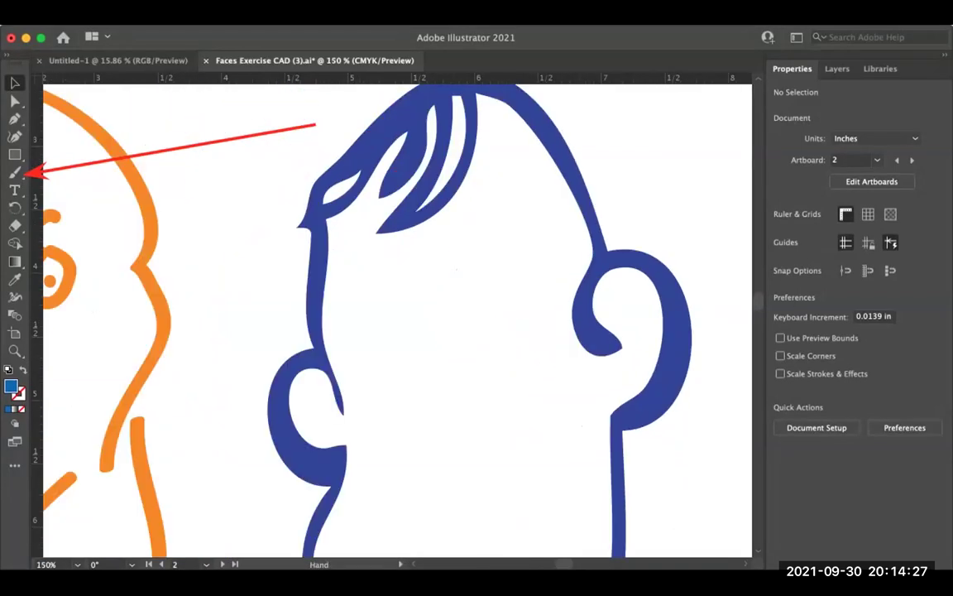
{"action": "key", "text": "super+minus"}
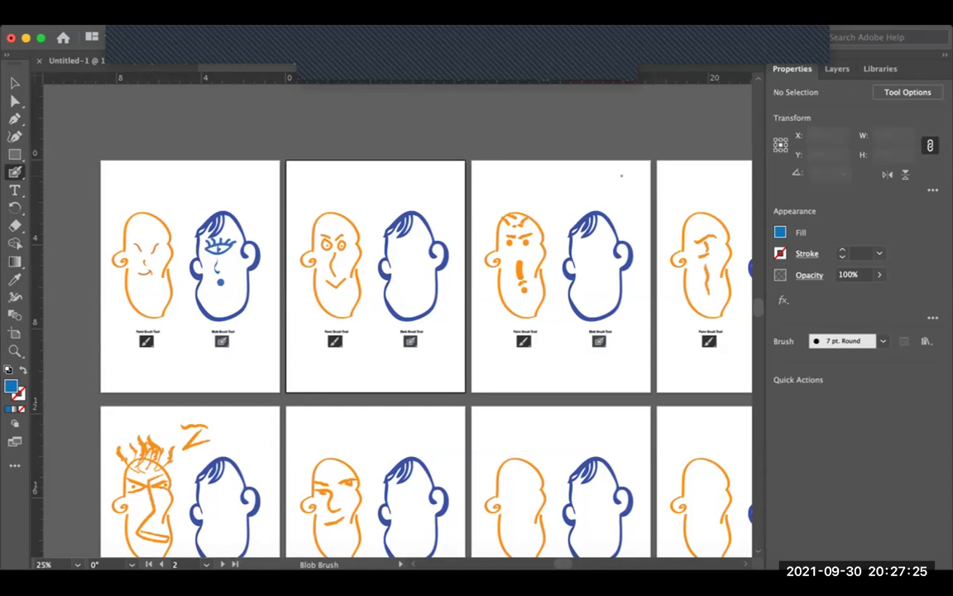
{"action": "key", "text": "ctrl+minus"}
{"action": "left_click_drag", "start_coordinate": [599, 443], "coordinate": [434, 427]}
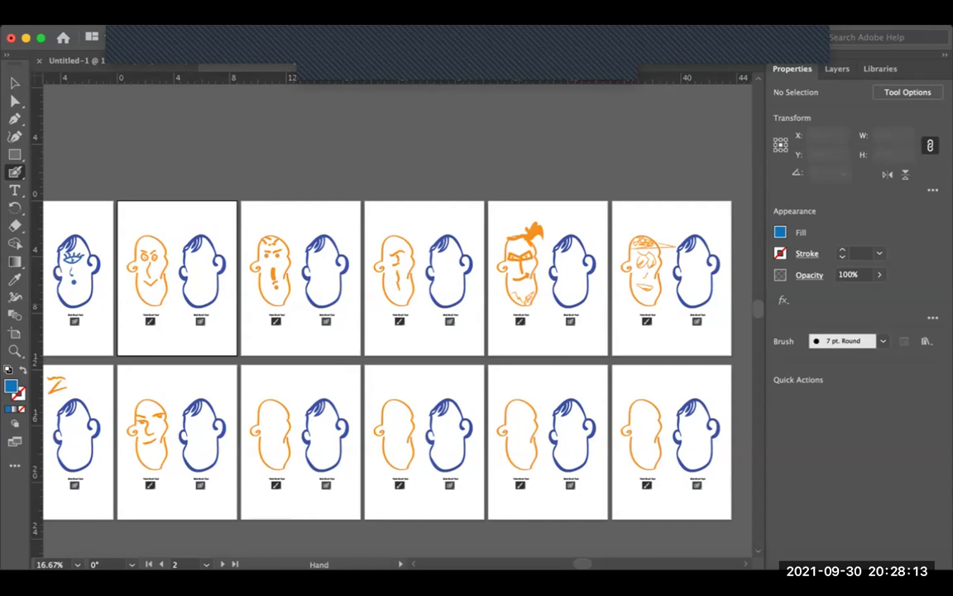
Step: Zoom to 100% on the blank blue head of artboard 2
{"action": "key", "text": "super+equal"}
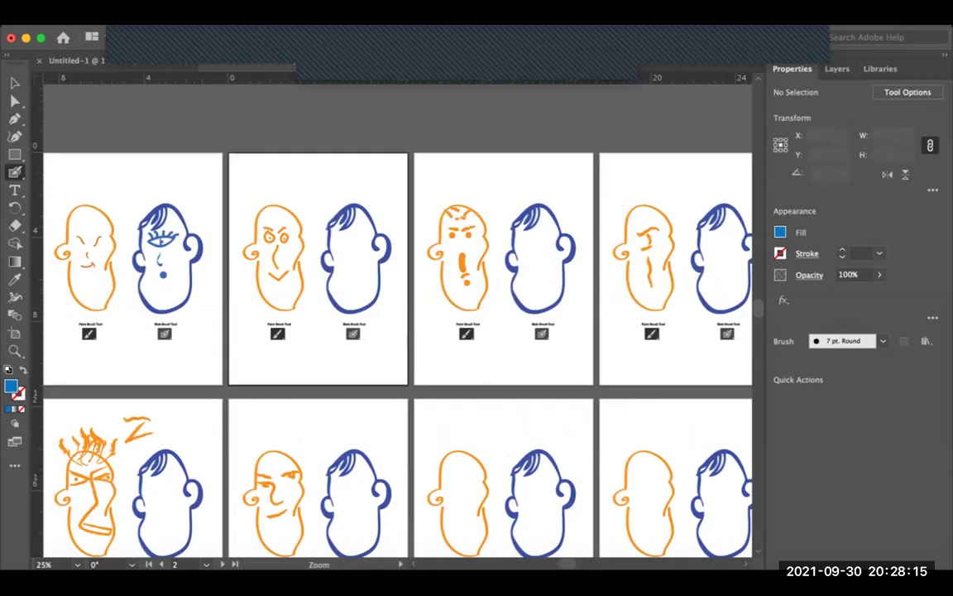
{"action": "key", "text": "super+equal"}
{"action": "key", "text": "super+equal"}
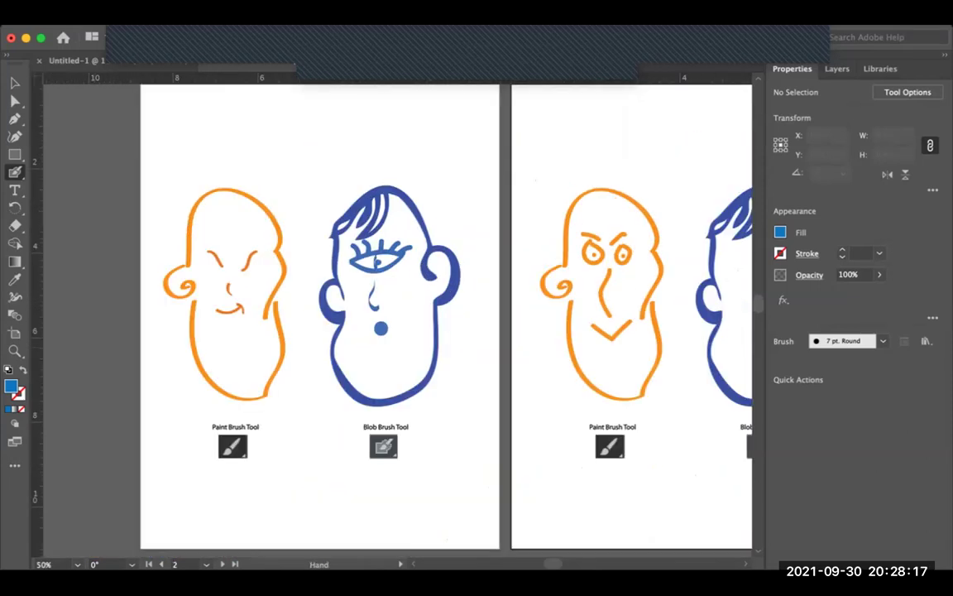
{"action": "scroll", "coordinate": [397, 315], "scroll_direction": "right", "scroll_amount": 3}
{"action": "scroll", "coordinate": [397, 314], "scroll_direction": "right", "scroll_amount": 9}
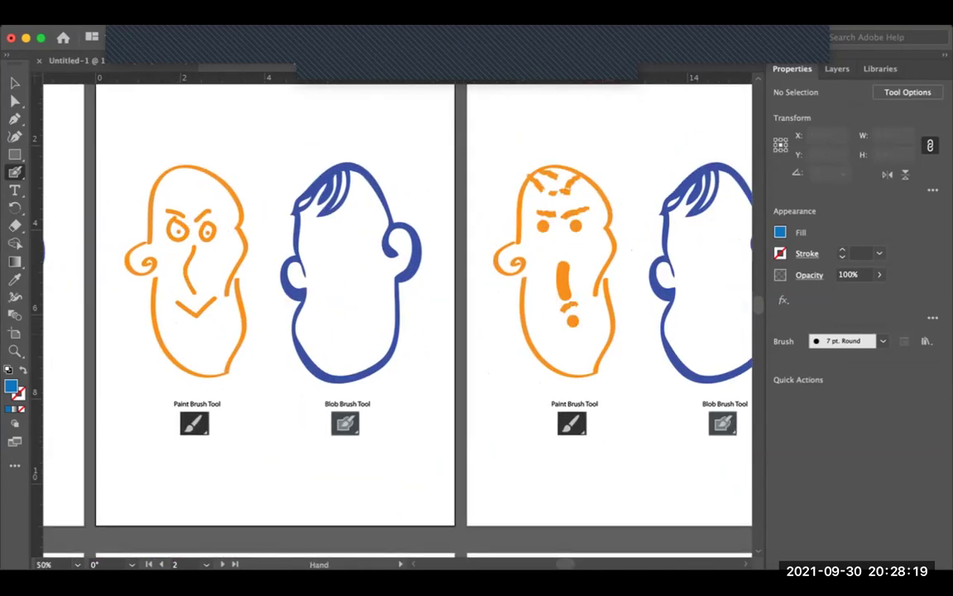
{"action": "scroll", "coordinate": [322, 244], "scroll_direction": "left", "scroll_amount": 1}
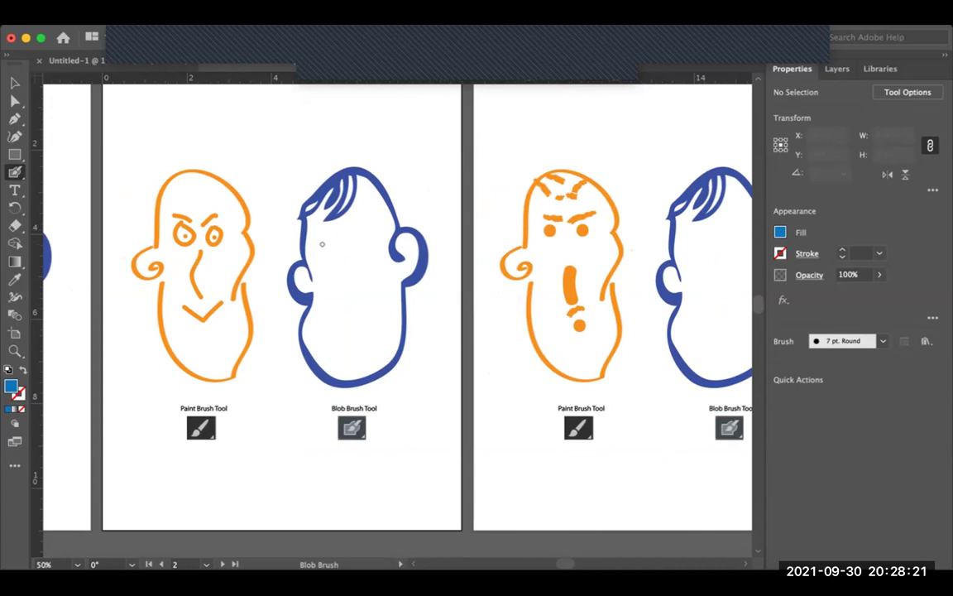
{"action": "key", "text": "plus"}
{"action": "key", "text": "minus"}
{"action": "key", "text": "shift+b"}
{"action": "key", "text": "super+equal"}
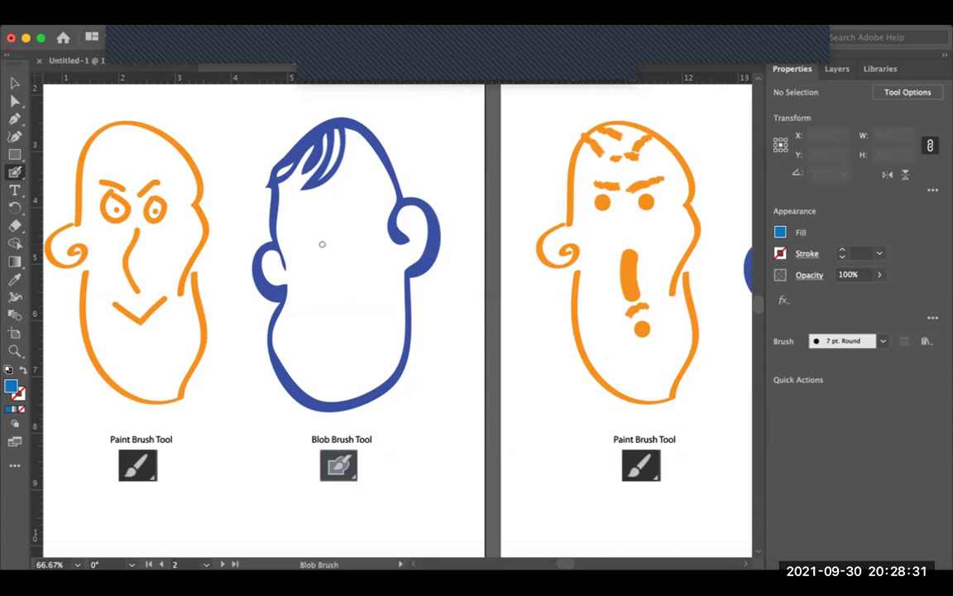
{"action": "key", "text": "super+1"}
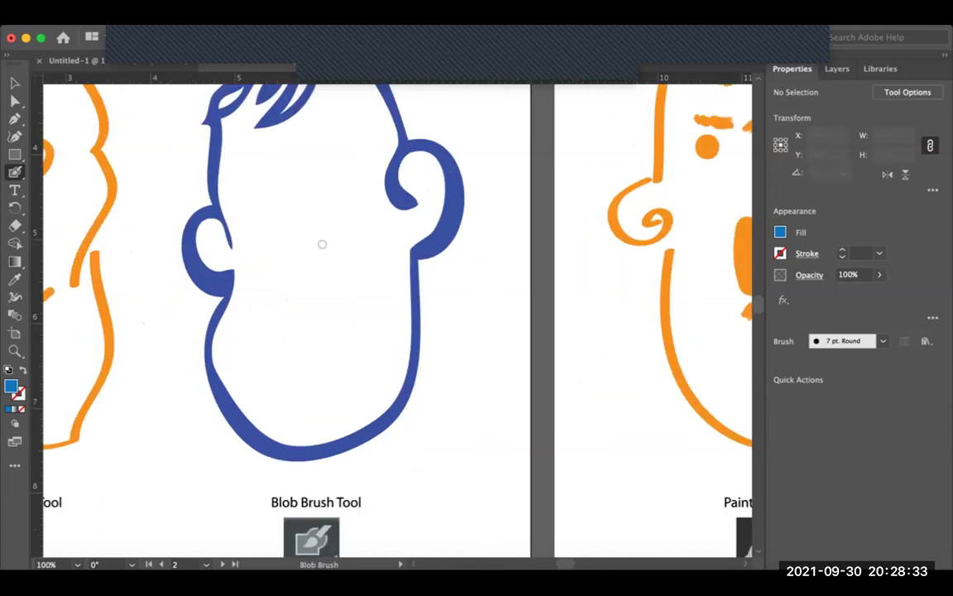
{"action": "key", "text": "plus"}
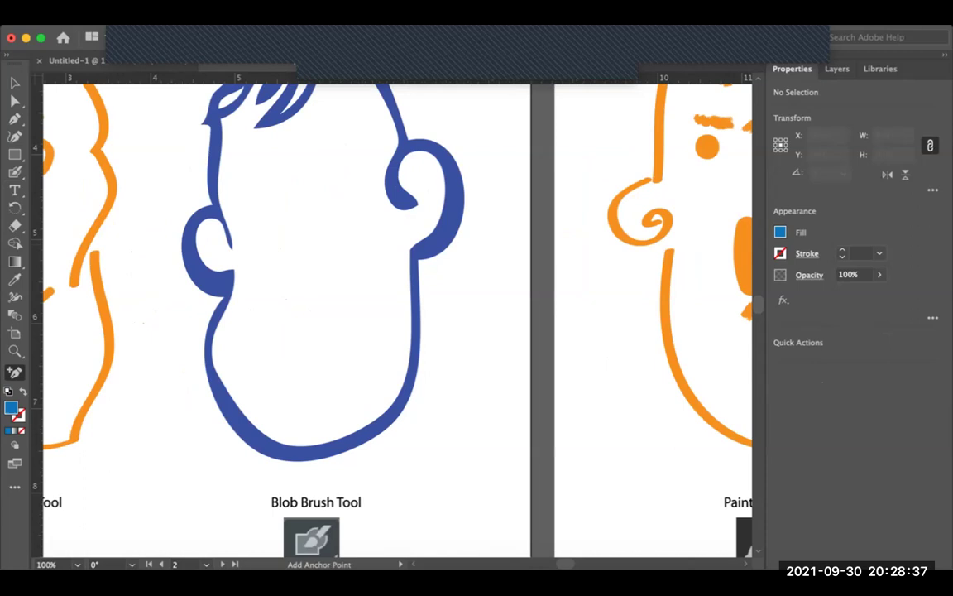
Step: Select the Blob Brush, swap to a blue stroke with Shift+X, and shrink the brush
{"action": "key", "text": "shift+b"}
{"action": "key", "text": "shift+x"}
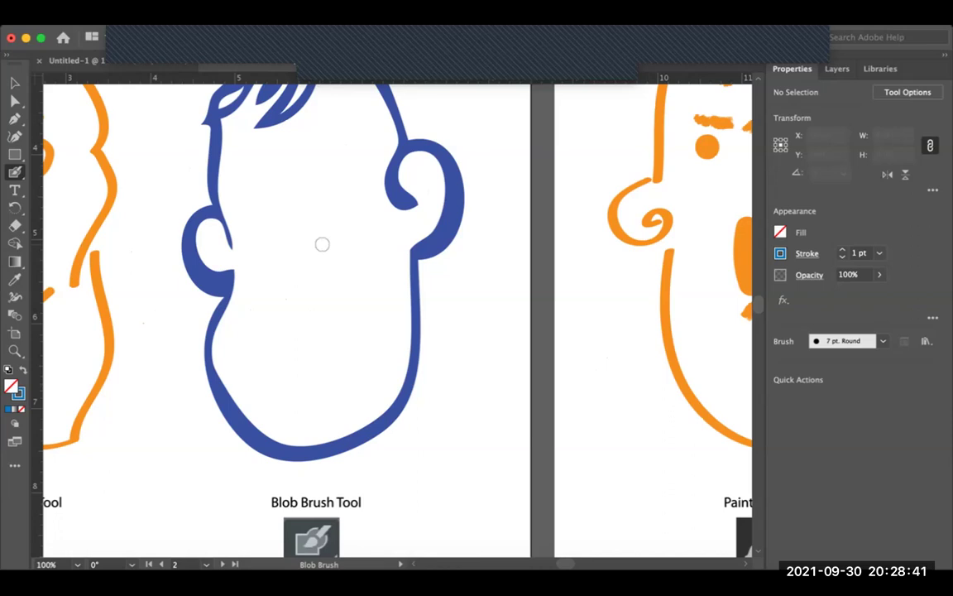
{"action": "key", "text": "bracketleft"}
{"action": "key", "text": "bracketleft"}
{"action": "key", "text": "bracketleft"}
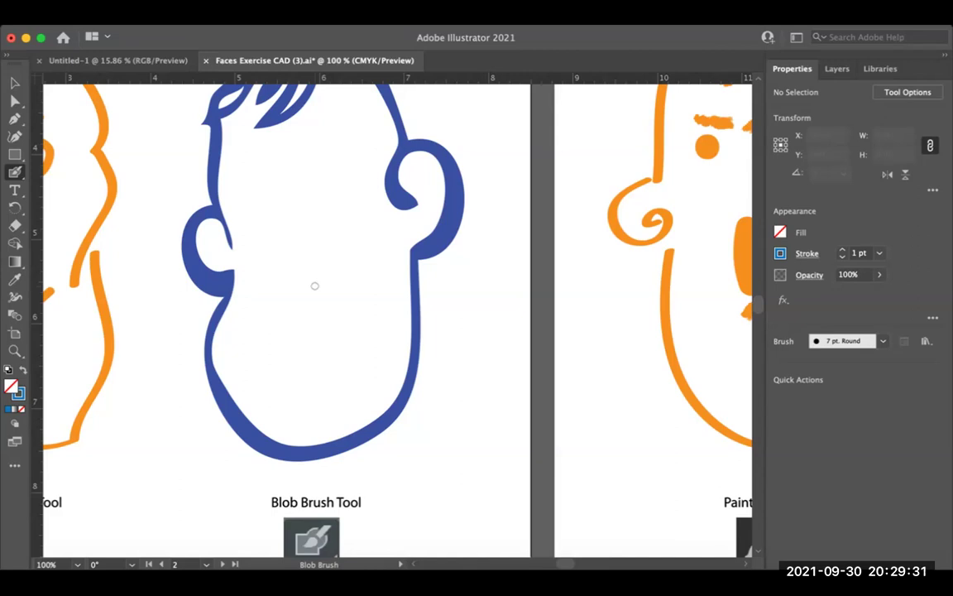
{"action": "key", "text": "bracketright"}
{"action": "key", "text": "bracketright"}
{"action": "key", "text": "bracketright"}
{"action": "key", "text": "bracketright"}
{"action": "key", "text": "bracketright"}
{"action": "key", "text": "bracketright"}
{"action": "key", "text": "bracketright"}
{"action": "key", "text": "bracketright"}
{"action": "key", "text": "bracketright"}
{"action": "key", "text": "bracketright"}
{"action": "key", "text": "bracketright"}
{"action": "key", "text": "bracketright"}
{"action": "key", "text": "bracketright"}
{"action": "key", "text": "bracketleft"}
{"action": "key", "text": "bracketleft"}
{"action": "key", "text": "bracketleft"}
{"action": "key", "text": "bracketleft"}
{"action": "key", "text": "bracketleft"}
Step: Paint a furrowed brow, thick mouth and two pupils, then pan to the next artboard
{"action": "mouse_move", "coordinate": [288, 182]}
{"action": "left_mouse_down"}
{"action": "mouse_move", "coordinate": [333, 176]}
{"action": "mouse_move", "coordinate": [308, 216]}
{"action": "mouse_move", "coordinate": [286, 222]}
{"action": "left_mouse_up"}
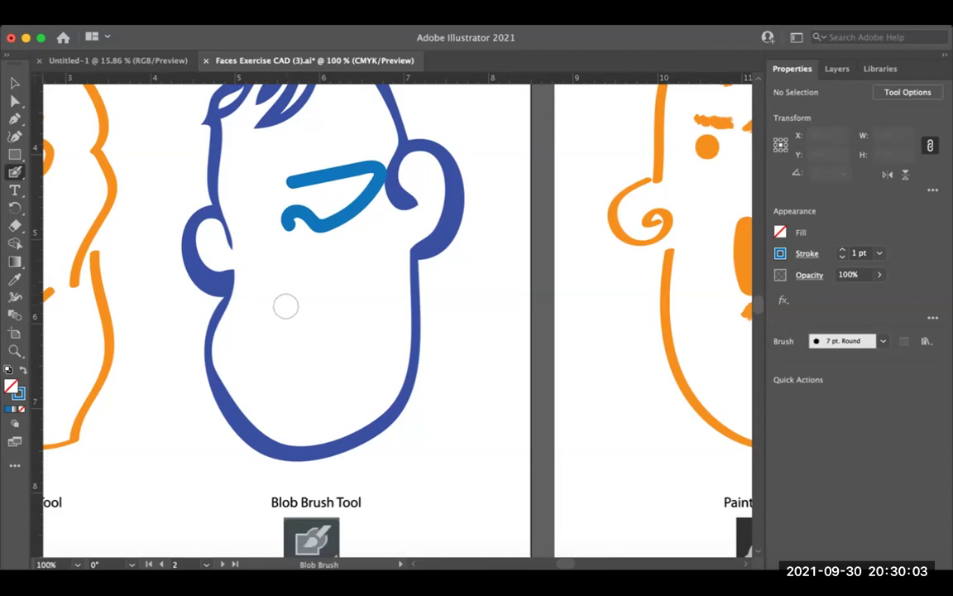
{"action": "left_click_drag", "start_coordinate": [270, 293], "coordinate": [379, 264]}
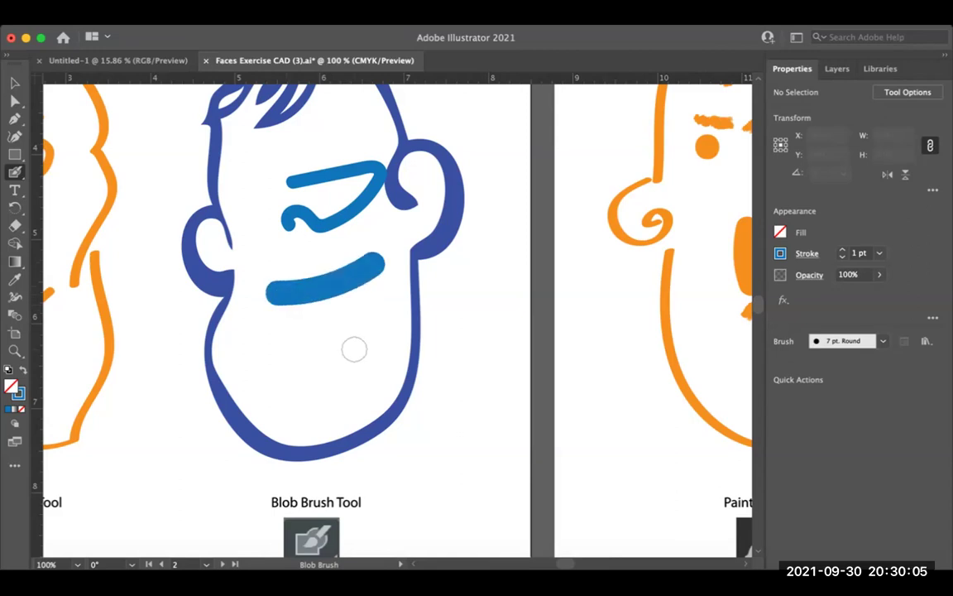
{"action": "left_click", "coordinate": [327, 196]}
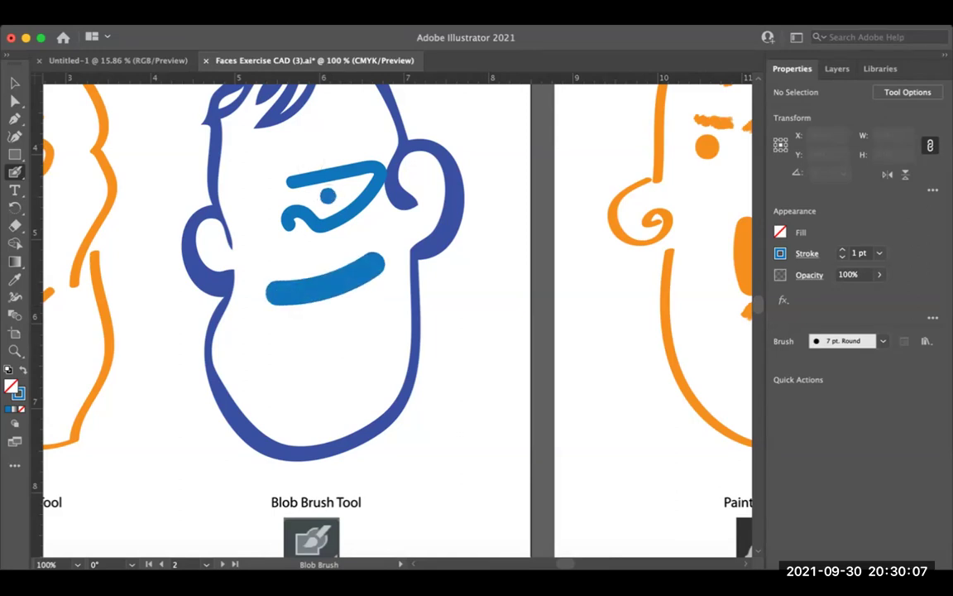
{"action": "mouse_move", "coordinate": [286, 206]}
{"action": "left_mouse_down"}
{"action": "mouse_move", "coordinate": [236, 183]}
{"action": "mouse_move", "coordinate": [277, 222]}
{"action": "left_mouse_up"}
{"action": "left_click", "coordinate": [258, 204]}
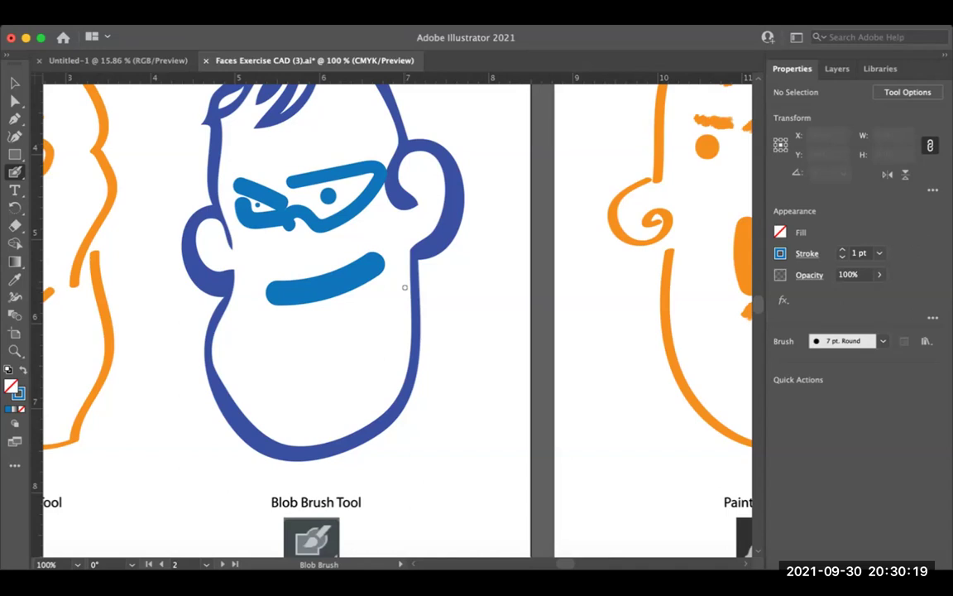
{"action": "left_click_drag", "start_coordinate": [405, 288], "coordinate": [355, 312]}
{"action": "left_click_drag", "start_coordinate": [626, 238], "coordinate": [100, 242]}
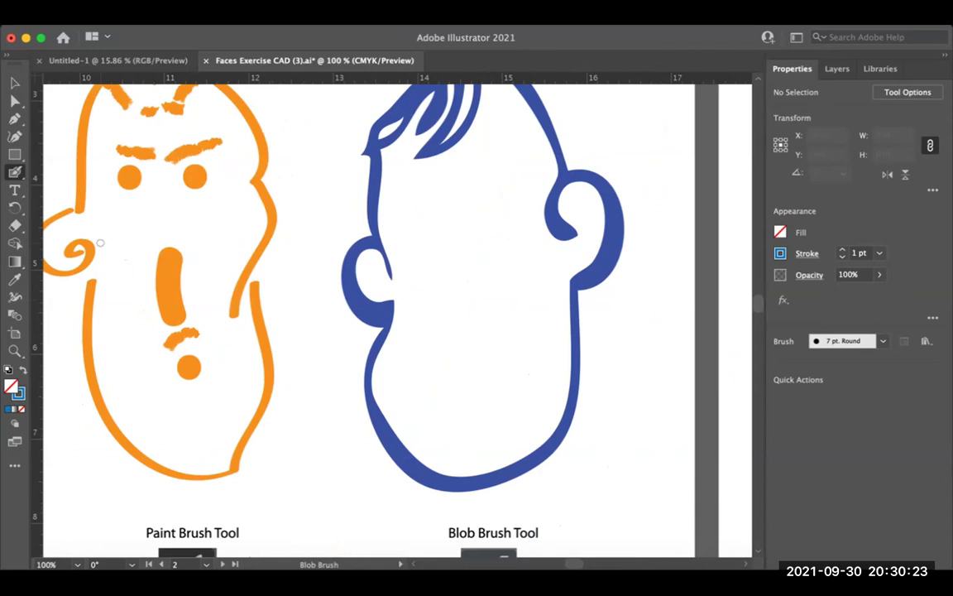
{"action": "key", "text": "space"}
{"action": "key", "text": "ctrl+minus"}
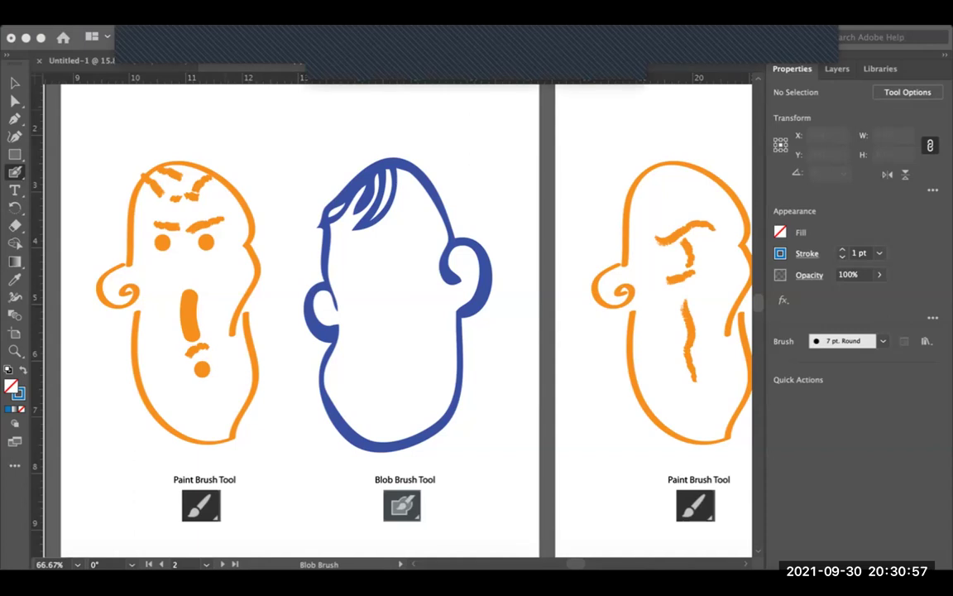
{"action": "left_click_drag", "start_coordinate": [405, 315], "coordinate": [405, 332]}
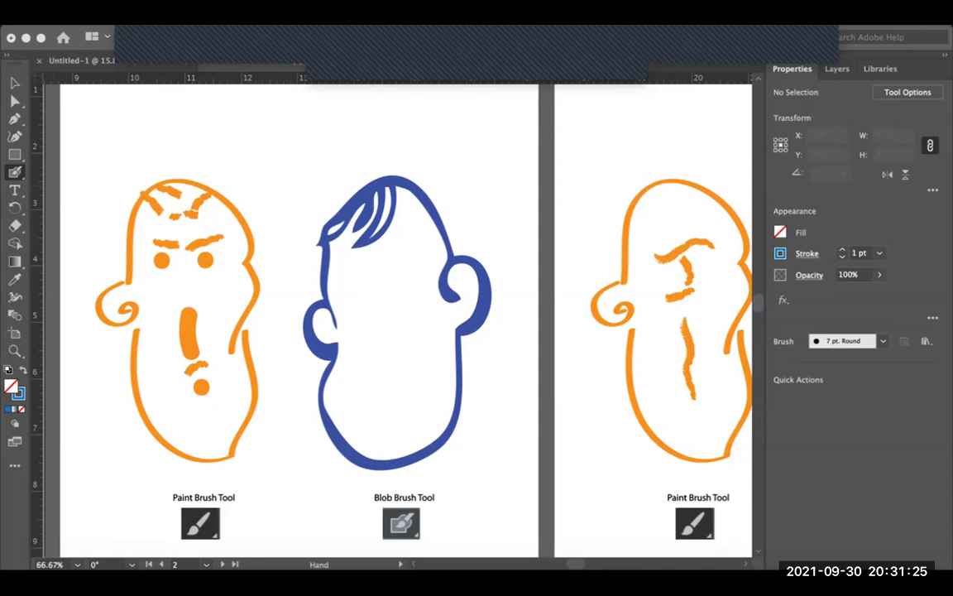
Step: Zoom in on artboard 3's blue head and test a short Blob Brush eye stroke
{"action": "key", "text": "super+equal"}
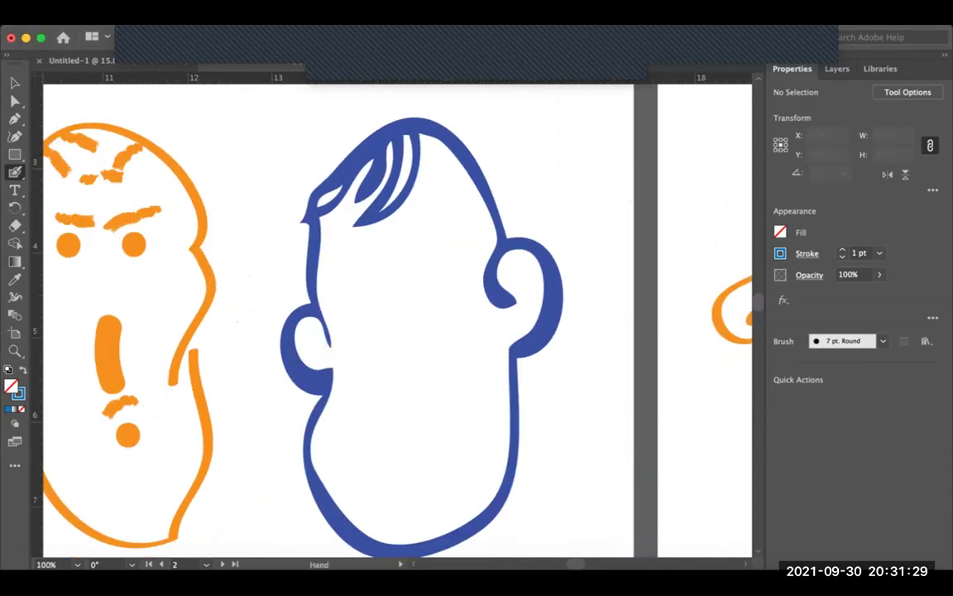
{"action": "scroll", "coordinate": [397, 315], "scroll_direction": "right", "scroll_amount": 2}
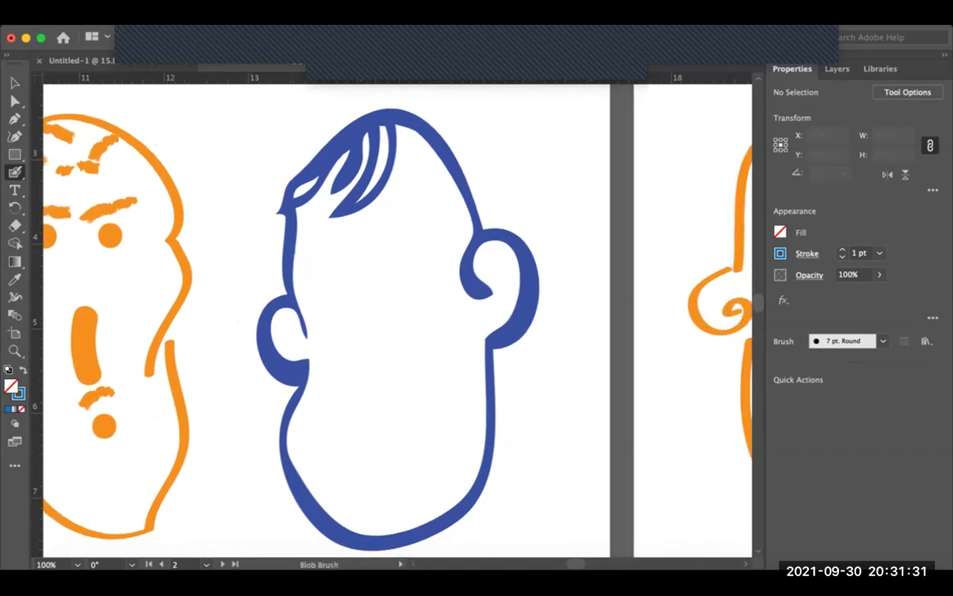
{"action": "left_click_drag", "start_coordinate": [289, 249], "coordinate": [324, 249]}
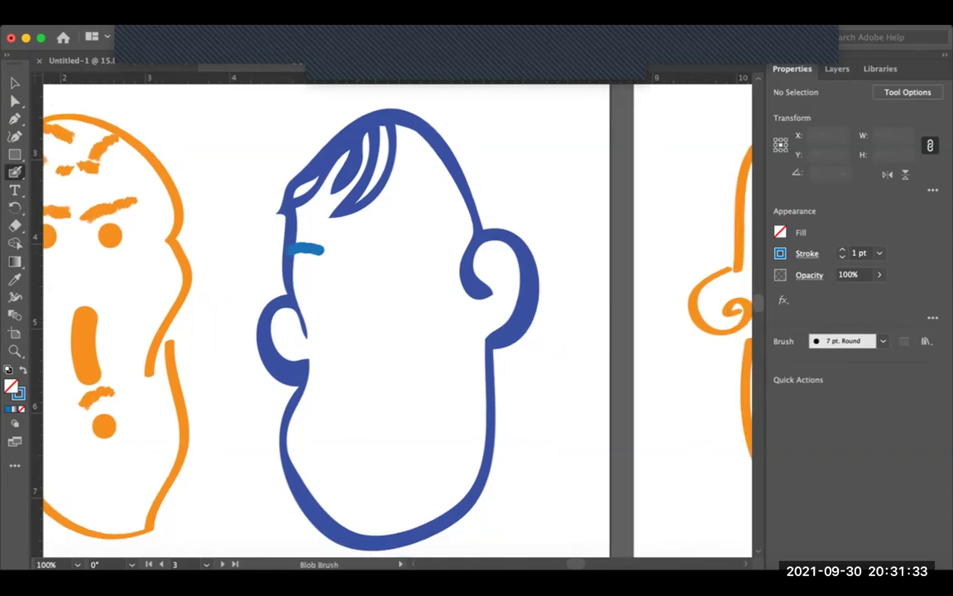
Step: Sample the head's blue and swap fill and stroke so new paint comes out blue
{"action": "key", "text": "i"}
{"action": "key", "text": "x"}
{"action": "key", "text": "shift+x"}
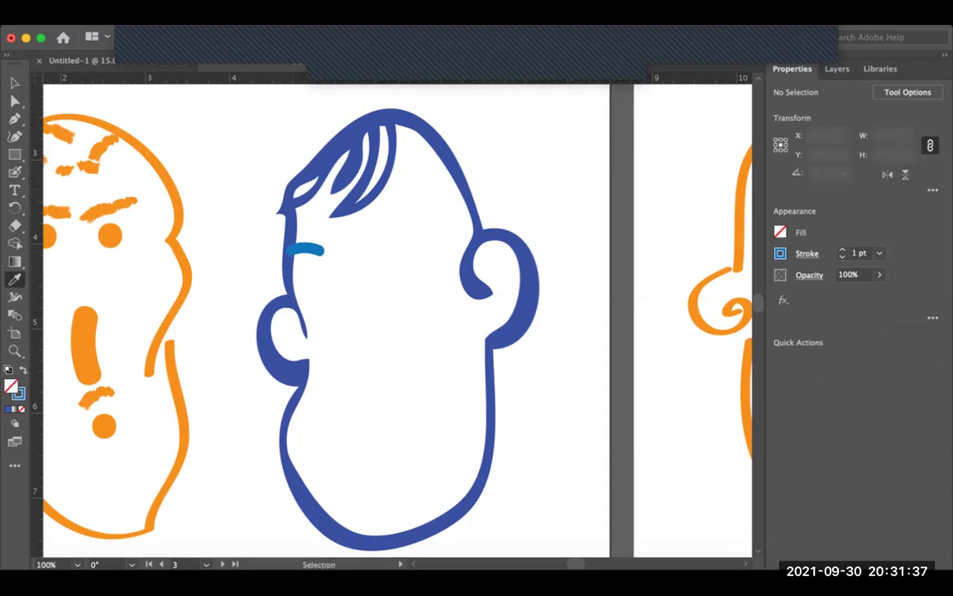
Step: Delete the trial eye stroke and hide the blue head's bounding box
{"action": "key", "text": "v"}
{"action": "left_click", "coordinate": [306, 248]}
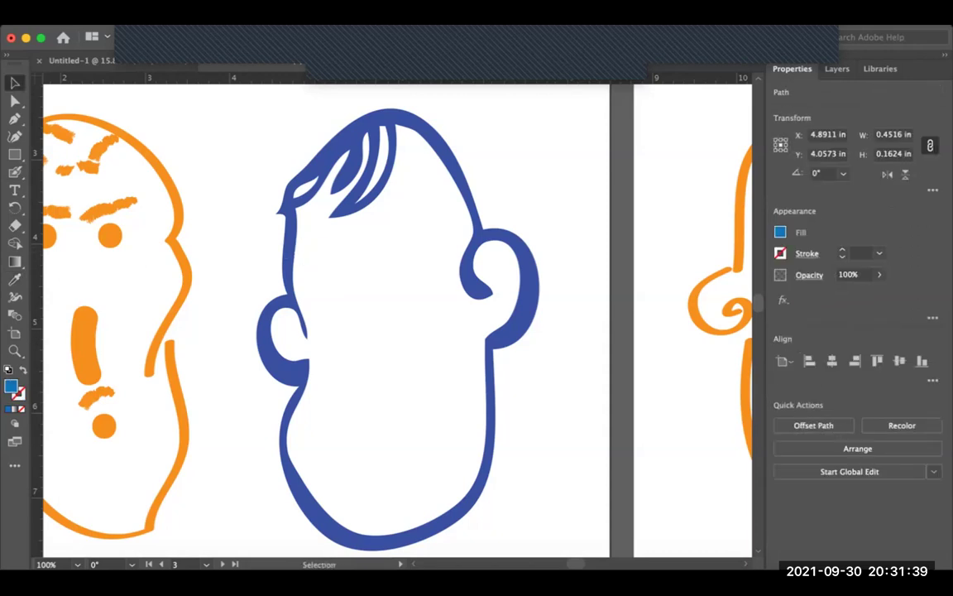
{"action": "key", "text": "super+shift+a"}
{"action": "left_click", "coordinate": [289, 248]}
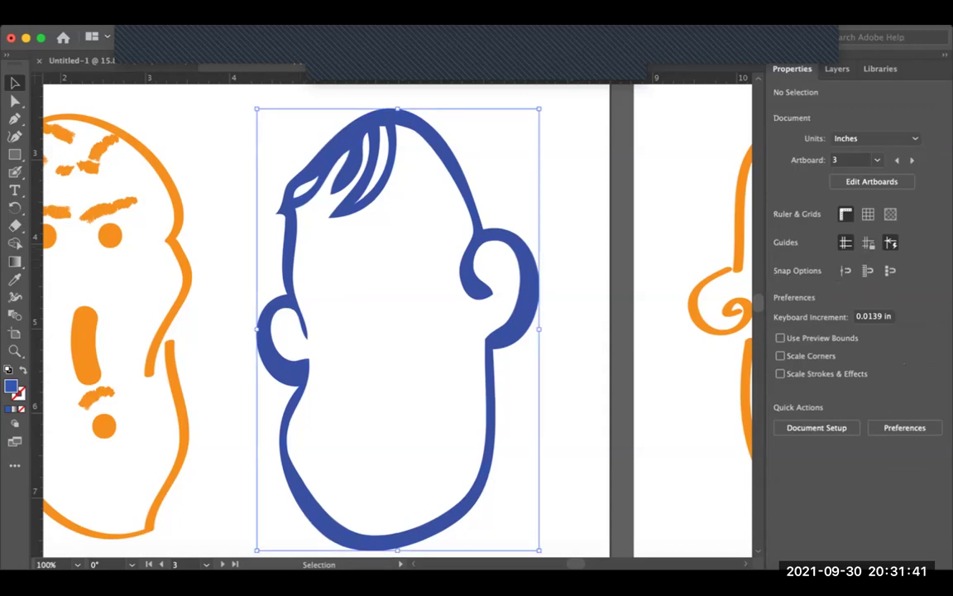
{"action": "key", "text": "super+shift+b"}
{"action": "key", "text": "b"}
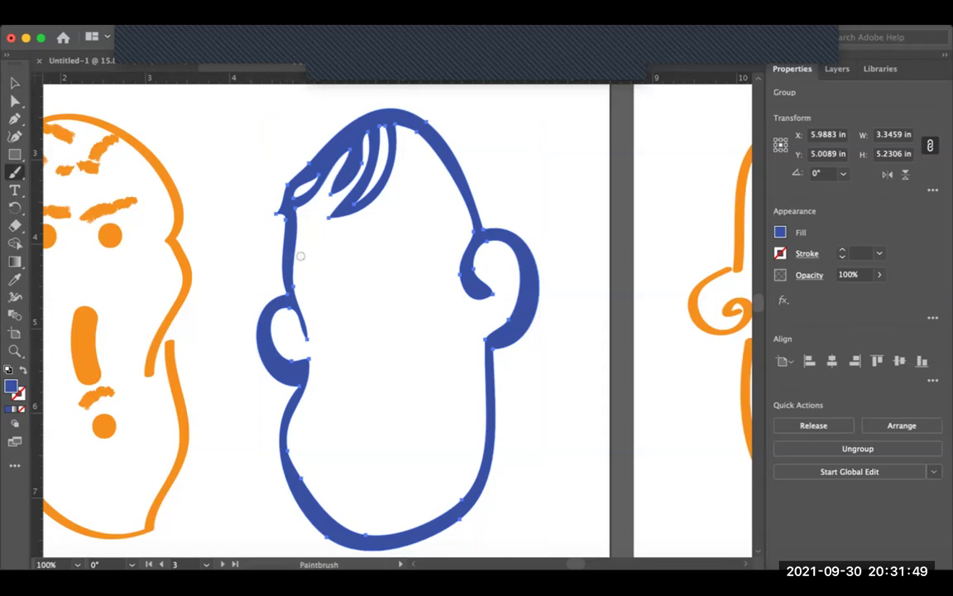
Step: Paint a long brow-and-nose line, two angled eyebrows, pupil dots and a chin dot on the blue head
{"action": "mouse_move", "coordinate": [295, 258]}
{"action": "left_mouse_down"}
{"action": "mouse_move", "coordinate": [362, 266]}
{"action": "mouse_move", "coordinate": [364, 400]}
{"action": "mouse_move", "coordinate": [408, 405]}
{"action": "mouse_move", "coordinate": [404, 322]}
{"action": "mouse_move", "coordinate": [430, 252]}
{"action": "mouse_move", "coordinate": [459, 230]}
{"action": "left_mouse_up"}
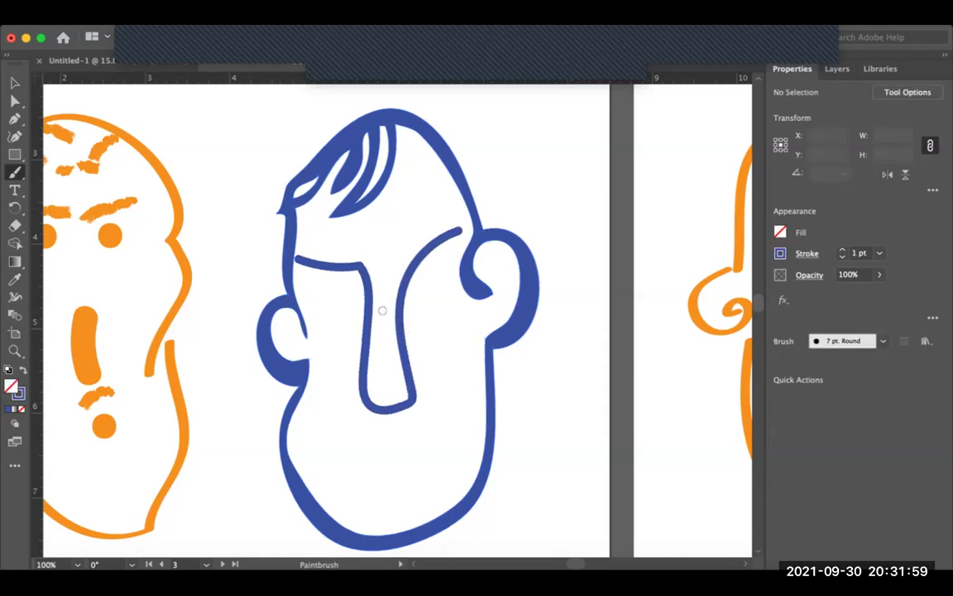
{"action": "left_click_drag", "start_coordinate": [413, 301], "coordinate": [455, 288]}
{"action": "left_click", "coordinate": [433, 314]}
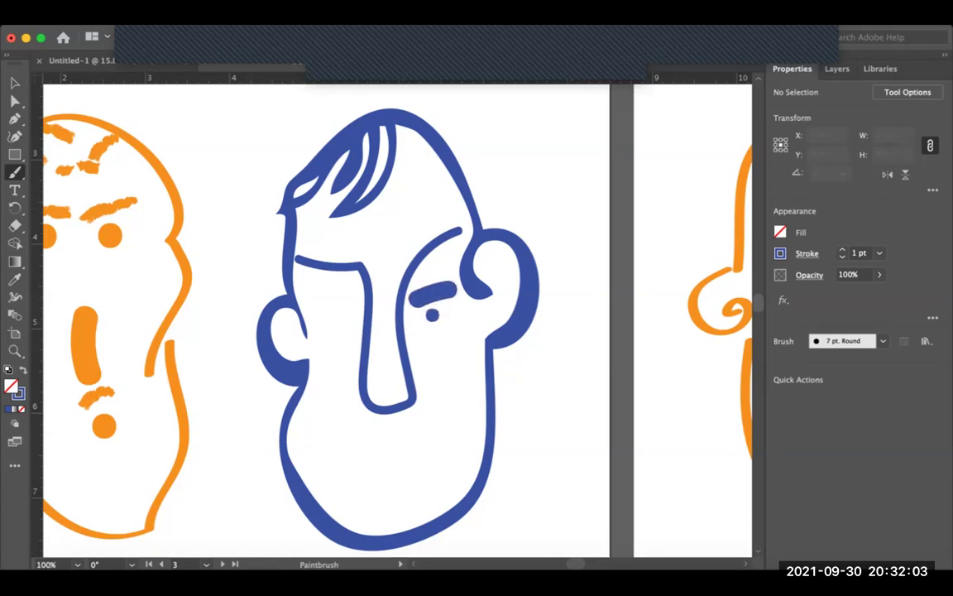
{"action": "left_click", "coordinate": [348, 309]}
{"action": "left_click_drag", "start_coordinate": [309, 293], "coordinate": [356, 312]}
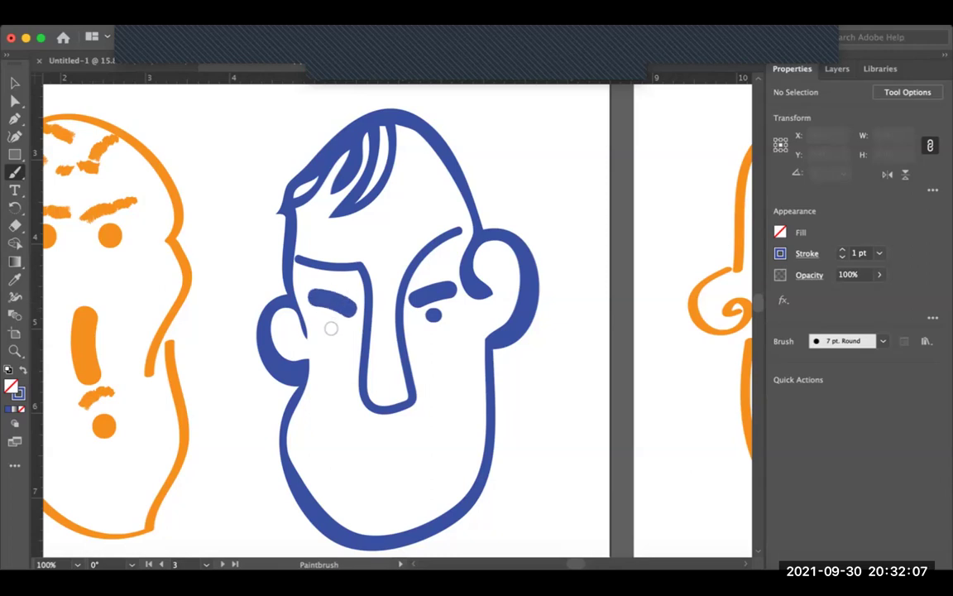
{"action": "left_click", "coordinate": [331, 324]}
{"action": "left_click", "coordinate": [386, 440]}
{"action": "key", "text": "space"}
{"action": "key", "text": "super+minus"}
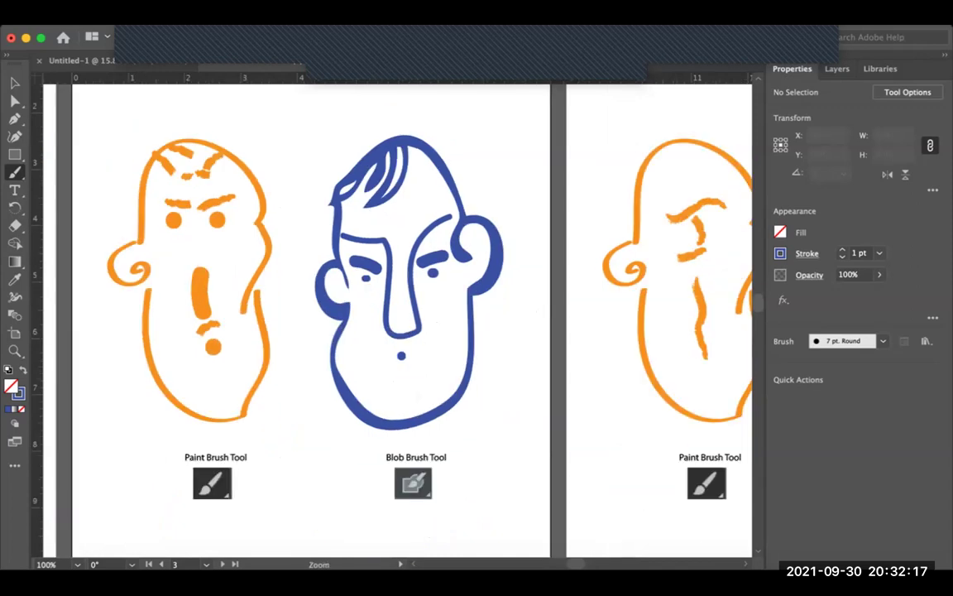
Step: On artboard 4's blue head, paint two dot eyes, a nose dot and a thick smile
{"action": "scroll", "coordinate": [397, 315], "scroll_direction": "right", "scroll_amount": 10}
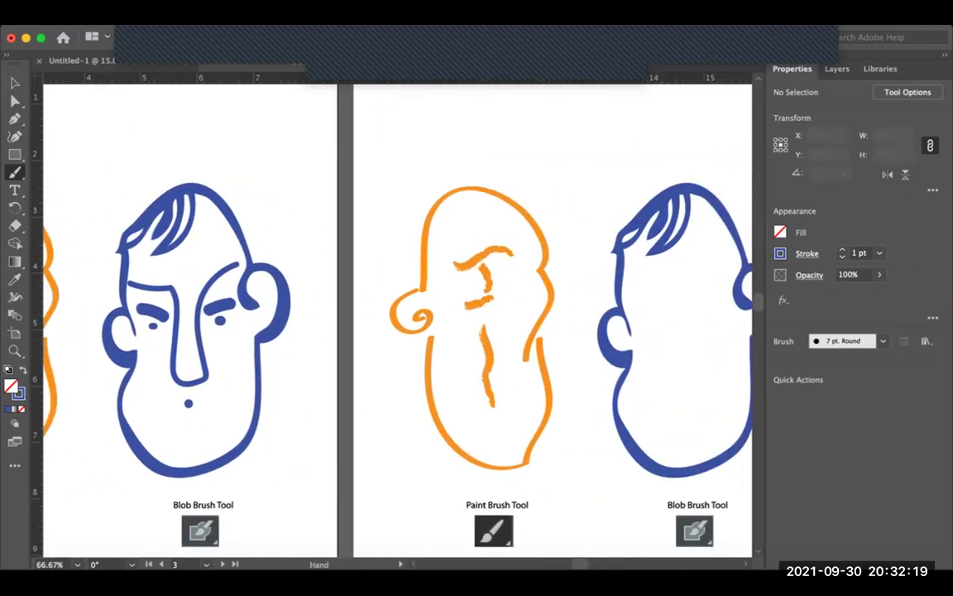
{"action": "scroll", "coordinate": [397, 314], "scroll_direction": "right", "scroll_amount": 3}
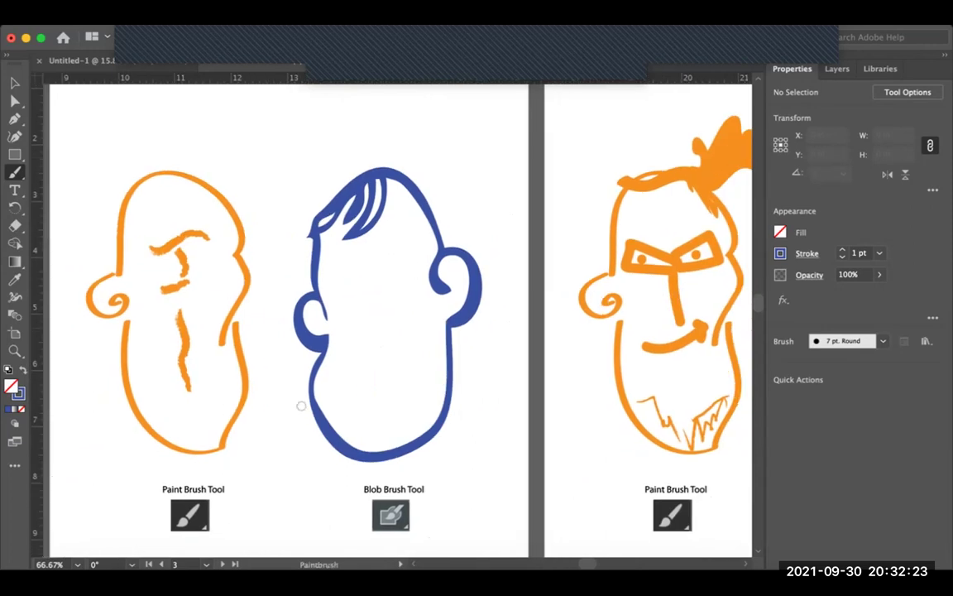
{"action": "left_click", "coordinate": [352, 259]}
{"action": "left_click", "coordinate": [388, 253]}
{"action": "left_click", "coordinate": [374, 276]}
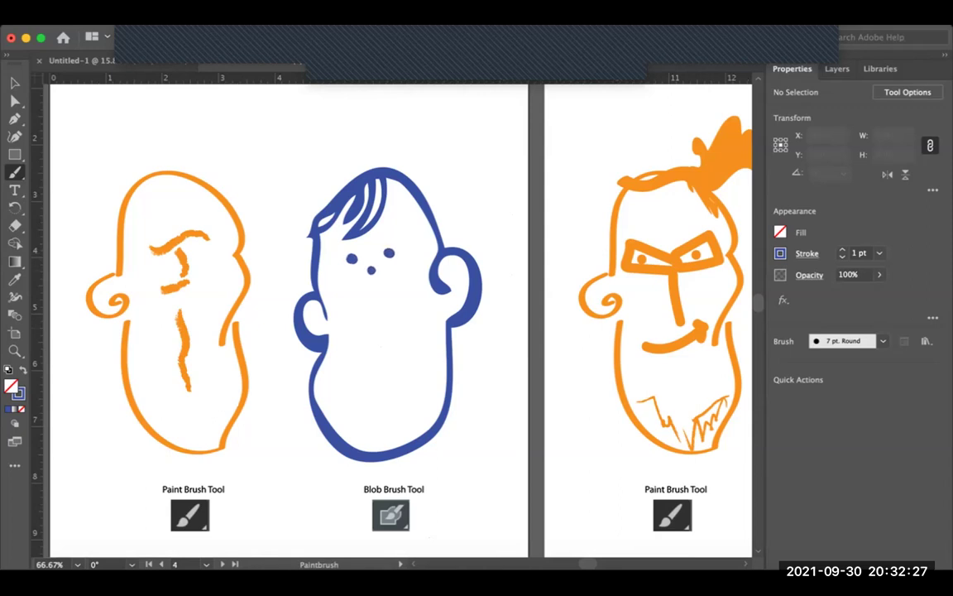
{"action": "left_click_drag", "start_coordinate": [349, 285], "coordinate": [394, 282]}
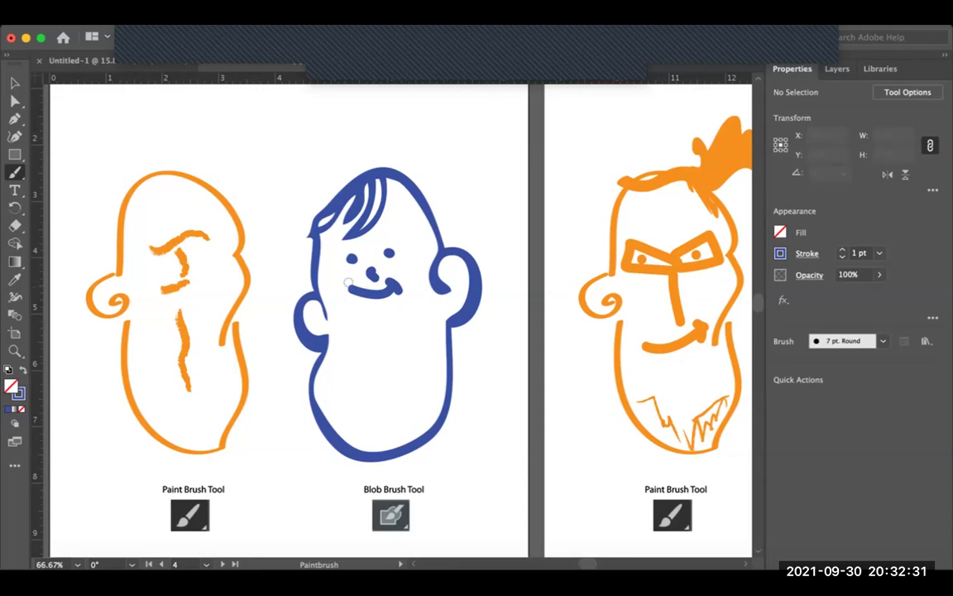
{"action": "left_click_drag", "start_coordinate": [343, 287], "coordinate": [403, 286]}
Step: Add five motion lines below the chin and beside the head
{"action": "mouse_move", "coordinate": [420, 458]}
{"action": "left_mouse_down"}
{"action": "mouse_move", "coordinate": [493, 444]}
{"action": "mouse_move", "coordinate": [499, 417]}
{"action": "left_mouse_up"}
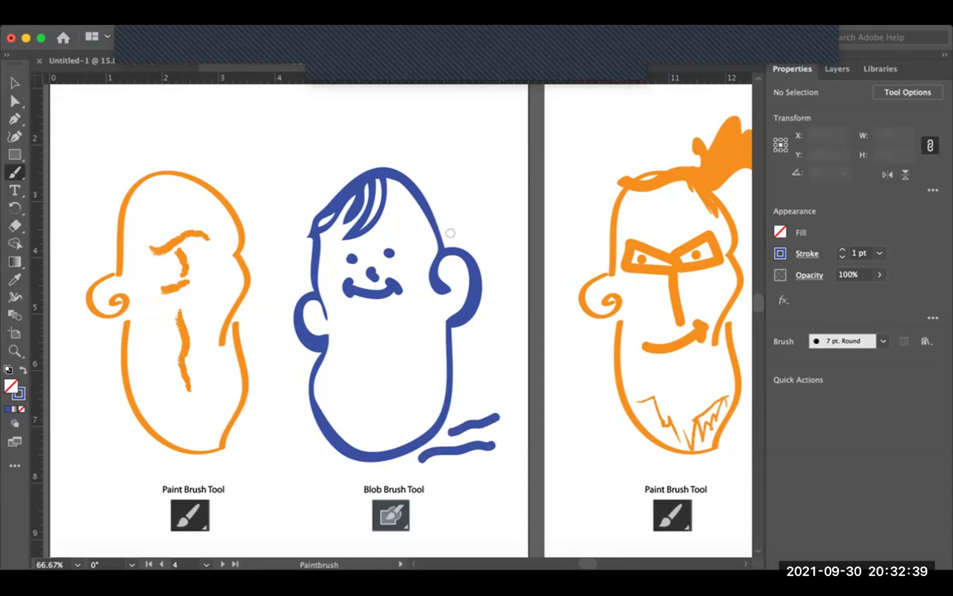
{"action": "left_click_drag", "start_coordinate": [466, 217], "coordinate": [509, 163]}
{"action": "left_click_drag", "start_coordinate": [449, 199], "coordinate": [475, 154]}
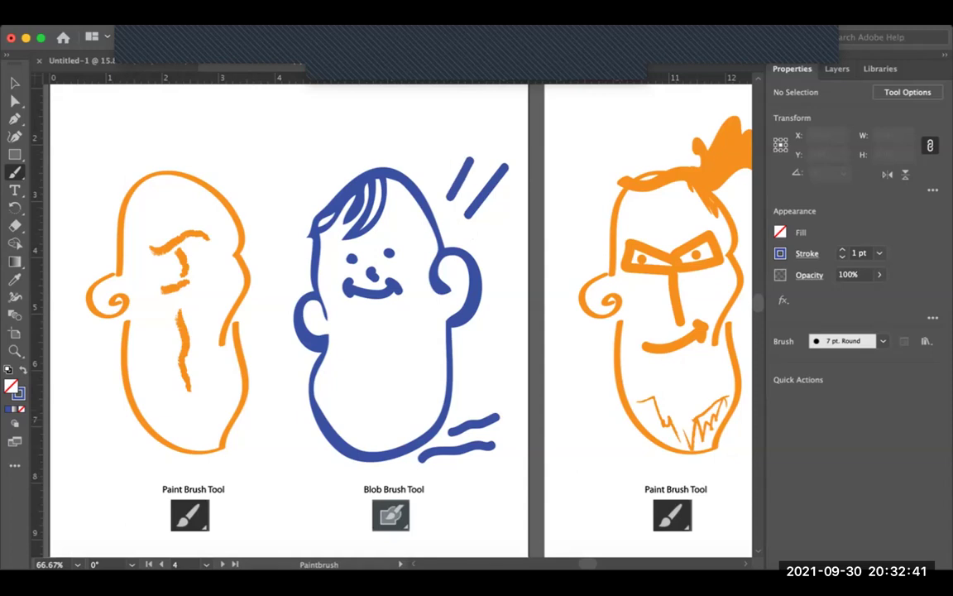
{"action": "left_click_drag", "start_coordinate": [466, 357], "coordinate": [503, 326]}
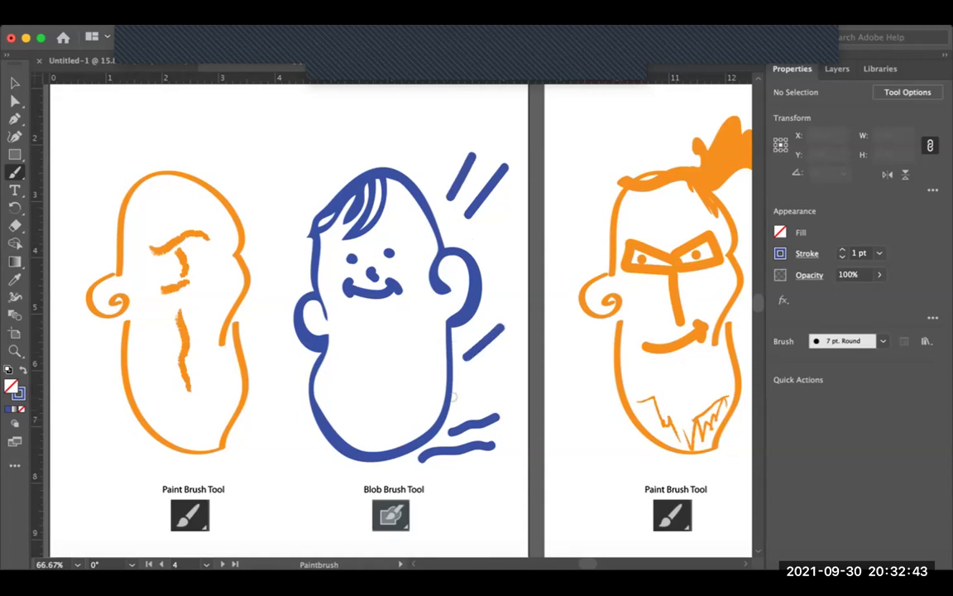
{"action": "left_click_drag", "start_coordinate": [468, 391], "coordinate": [509, 381]}
{"action": "mouse_move", "coordinate": [318, 402]}
{"action": "left_mouse_down"}
{"action": "mouse_move", "coordinate": [201, 422]}
{"action": "mouse_move", "coordinate": [15, 416]}
{"action": "left_mouse_up"}
{"action": "left_click_drag", "start_coordinate": [372, 397], "coordinate": [216, 375]}
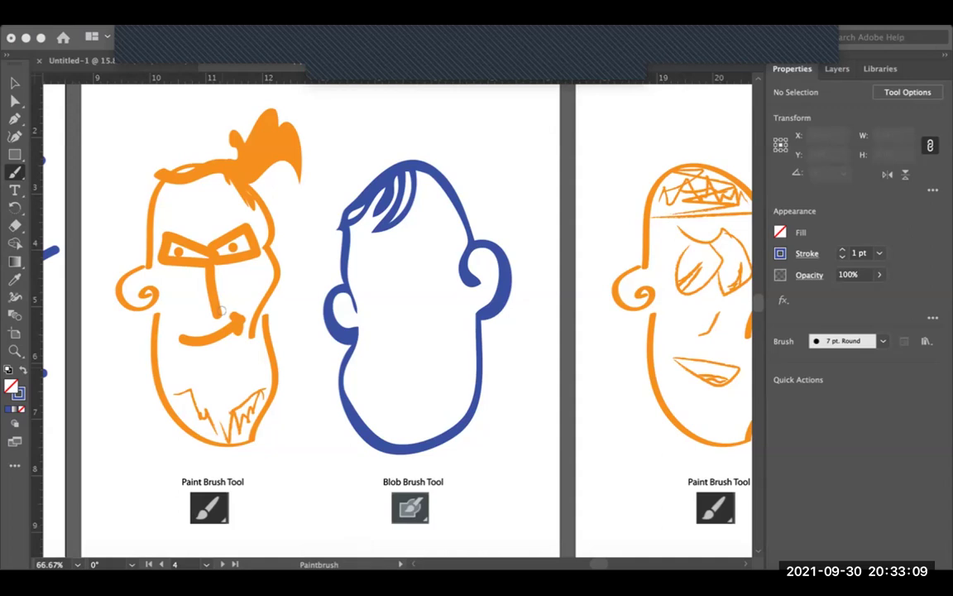
Step: Draw a spiral eye, an arch from nose to ear and a loop mouth on the blue head
{"action": "left_click", "coordinate": [369, 240]}
{"action": "left_click", "coordinate": [368, 260]}
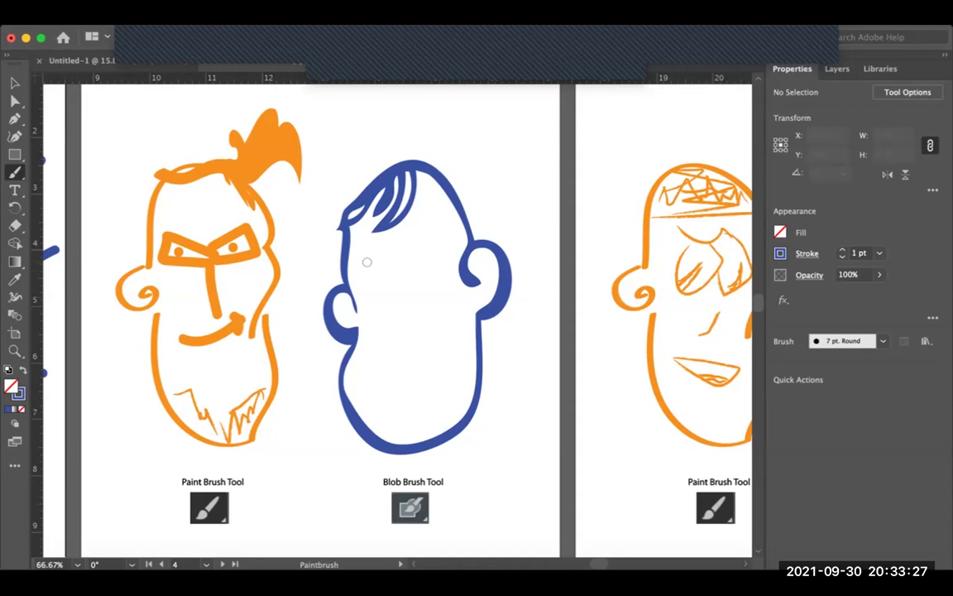
{"action": "mouse_move", "coordinate": [375, 257]}
{"action": "left_mouse_down"}
{"action": "mouse_move", "coordinate": [397, 274]}
{"action": "mouse_move", "coordinate": [403, 287]}
{"action": "mouse_move", "coordinate": [392, 335]}
{"action": "mouse_move", "coordinate": [413, 336]}
{"action": "mouse_move", "coordinate": [436, 217]}
{"action": "left_mouse_up"}
{"action": "mouse_move", "coordinate": [418, 281]}
{"action": "left_mouse_down"}
{"action": "mouse_move", "coordinate": [473, 277]}
{"action": "mouse_move", "coordinate": [446, 261]}
{"action": "left_mouse_up"}
{"action": "left_click_drag", "start_coordinate": [393, 249], "coordinate": [381, 261]}
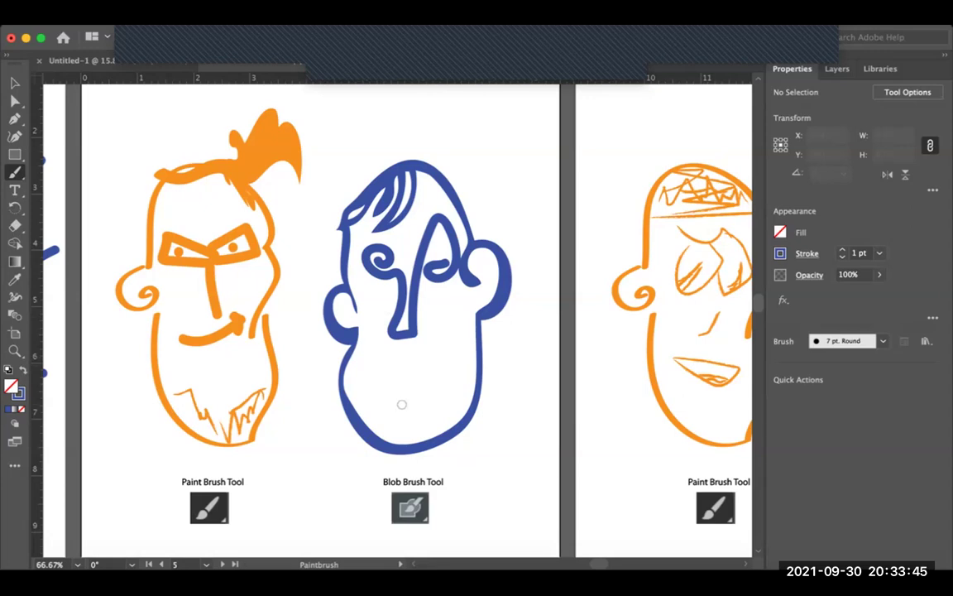
{"action": "mouse_move", "coordinate": [401, 403]}
{"action": "left_mouse_down"}
{"action": "mouse_move", "coordinate": [419, 363]}
{"action": "mouse_move", "coordinate": [380, 361]}
{"action": "mouse_move", "coordinate": [389, 387]}
{"action": "left_mouse_up"}
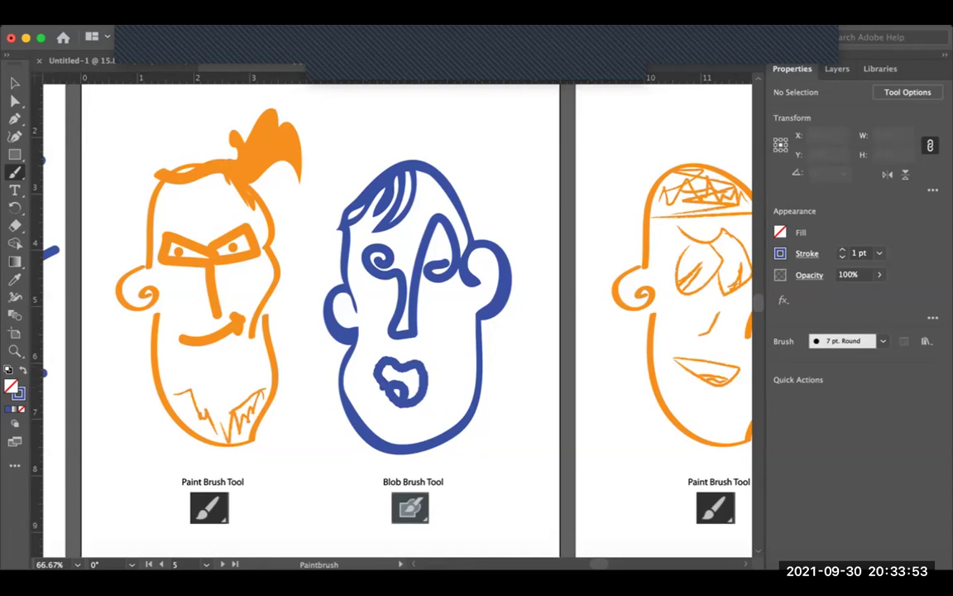
{"action": "key", "text": "space"}
{"action": "left_click", "coordinate": [319, 147], "text": "alt"}
Step: On the next blue face, draw a V-shaped brow, a closed eye and small tick marks beneath
{"action": "left_click_drag", "start_coordinate": [387, 354], "coordinate": [54, 392]}
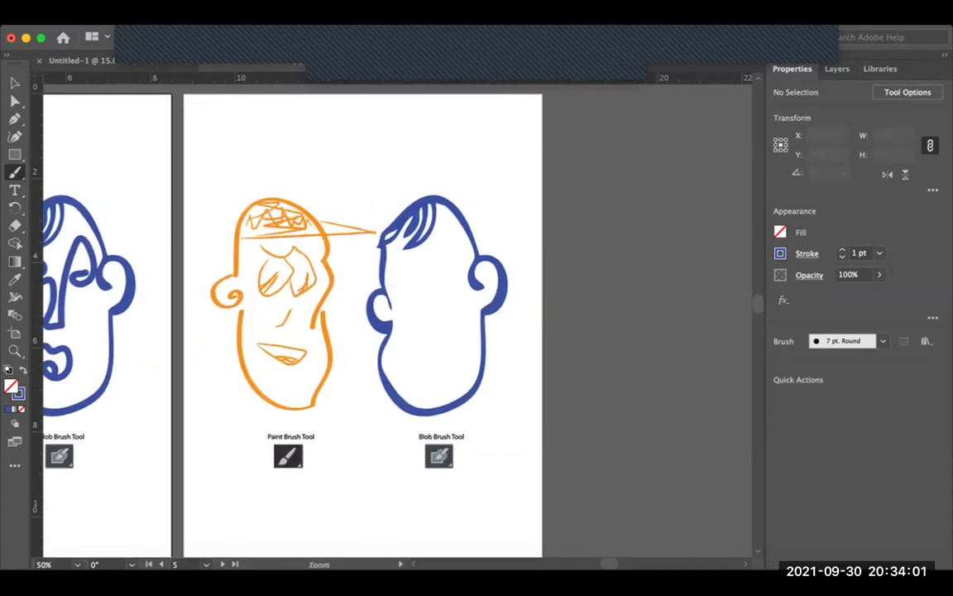
{"action": "scroll", "coordinate": [545, 289], "scroll_direction": "up", "scroll_amount": 3}
{"action": "scroll", "coordinate": [545, 290], "scroll_direction": "down", "scroll_amount": 2}
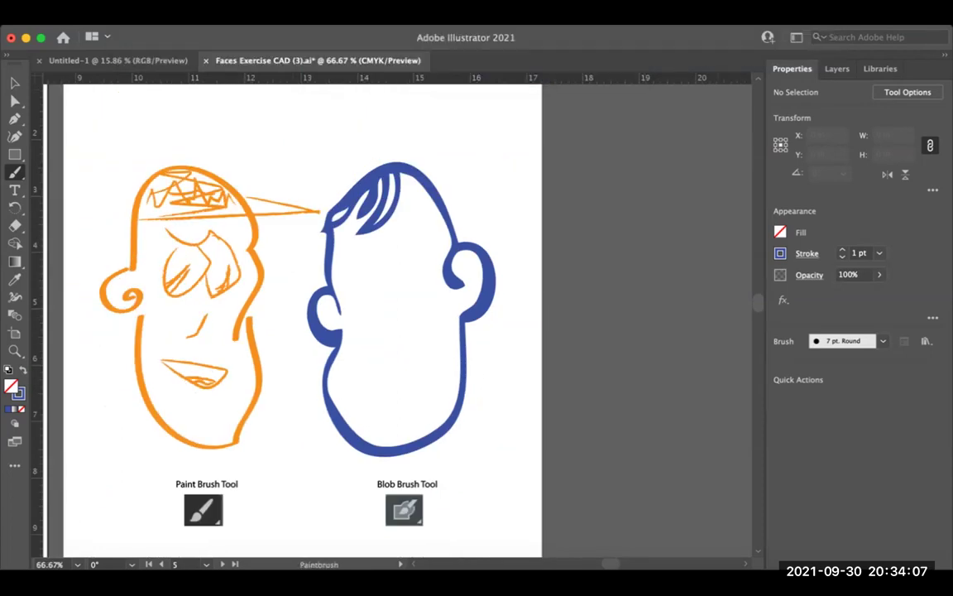
{"action": "key", "text": "space"}
{"action": "left_click_drag", "start_coordinate": [403, 275], "coordinate": [425, 274]}
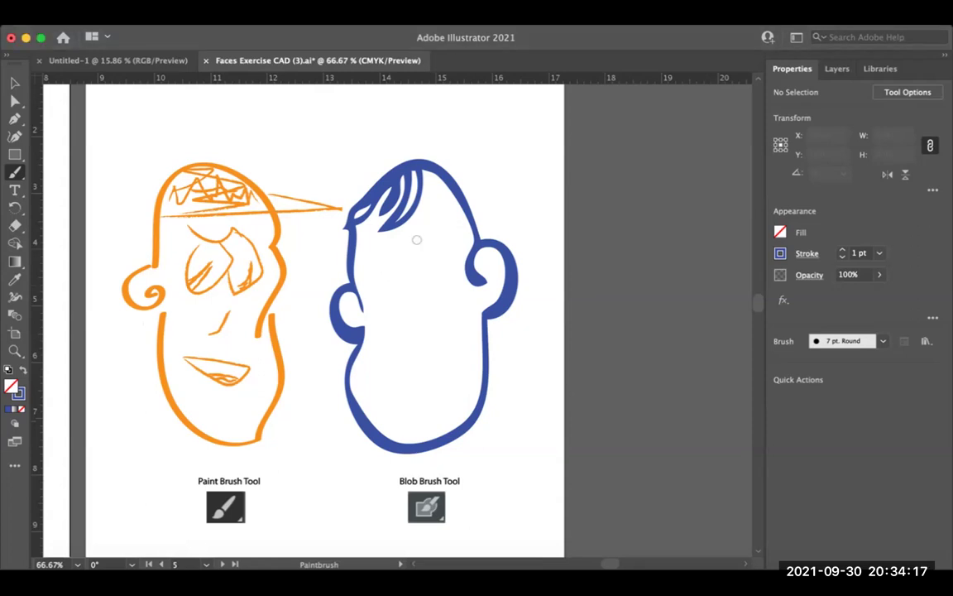
{"action": "mouse_move", "coordinate": [381, 263]}
{"action": "left_mouse_down"}
{"action": "mouse_move", "coordinate": [417, 279]}
{"action": "mouse_move", "coordinate": [457, 246]}
{"action": "left_mouse_up"}
{"action": "left_click_drag", "start_coordinate": [383, 263], "coordinate": [361, 262]}
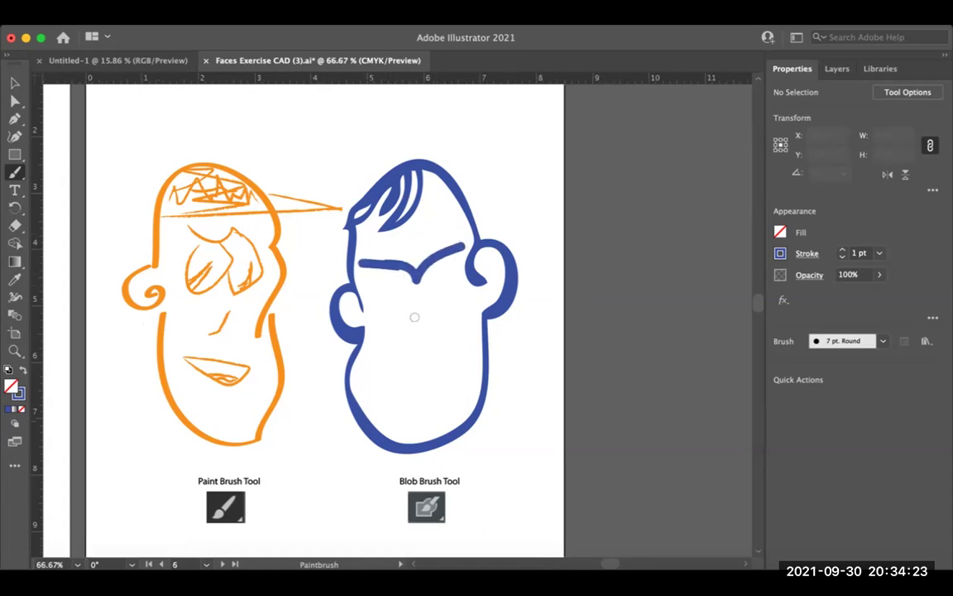
{"action": "left_click_drag", "start_coordinate": [365, 287], "coordinate": [460, 279]}
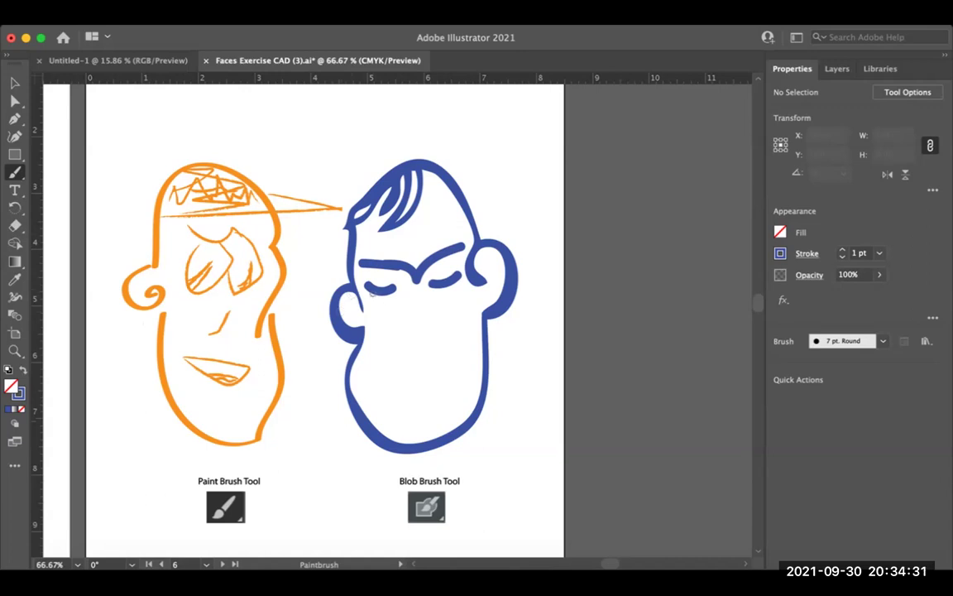
{"action": "mouse_move", "coordinate": [369, 298]}
{"action": "left_mouse_down"}
{"action": "mouse_move", "coordinate": [365, 308]}
{"action": "mouse_move", "coordinate": [376, 316]}
{"action": "mouse_move", "coordinate": [430, 296]}
{"action": "mouse_move", "coordinate": [471, 298]}
{"action": "left_mouse_up"}
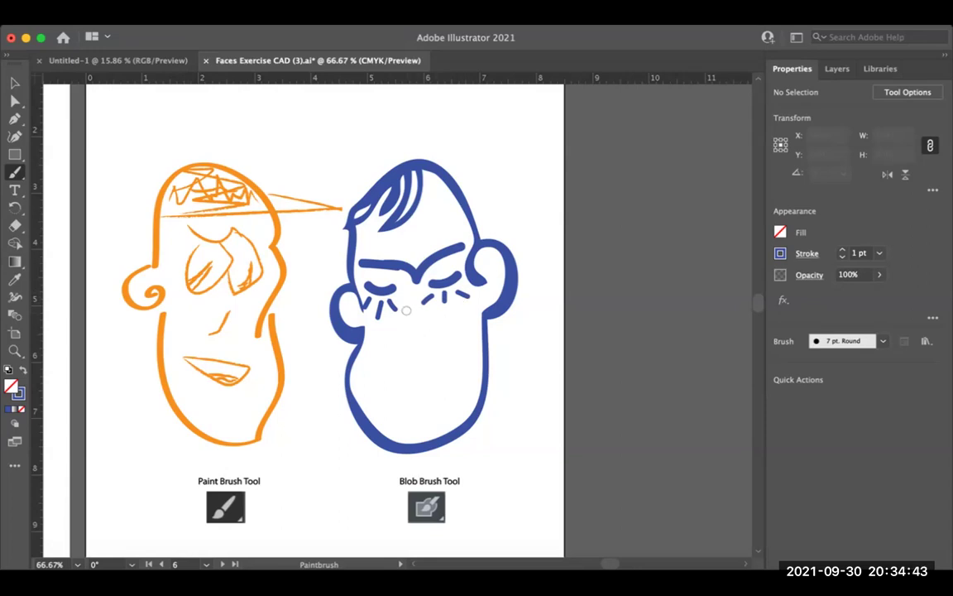
Step: Add a triangular nose and an S-shaped mouth, redrawing the mouth after undoing the first try
{"action": "left_click_drag", "start_coordinate": [409, 304], "coordinate": [390, 371]}
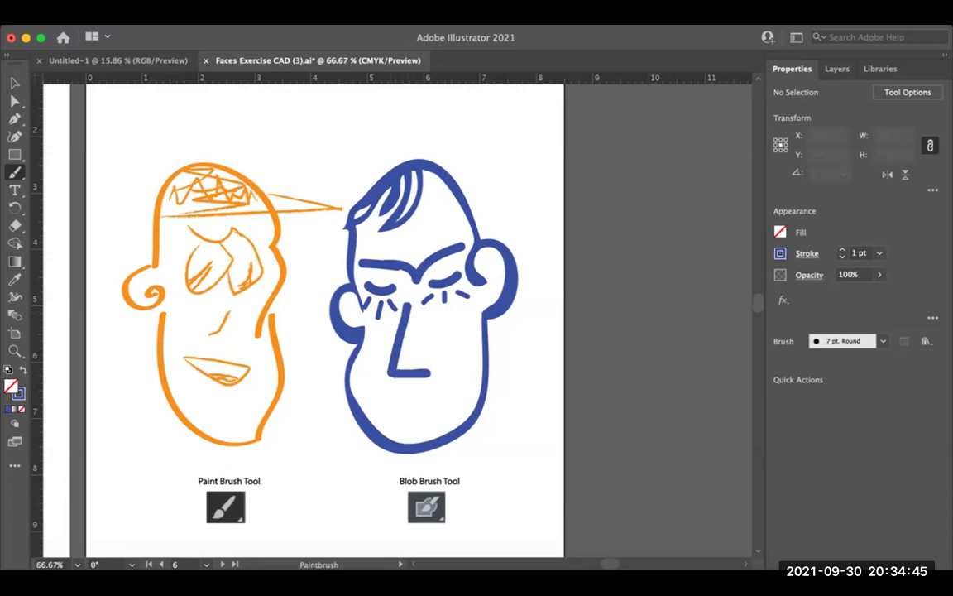
{"action": "left_click_drag", "start_coordinate": [391, 375], "coordinate": [429, 331]}
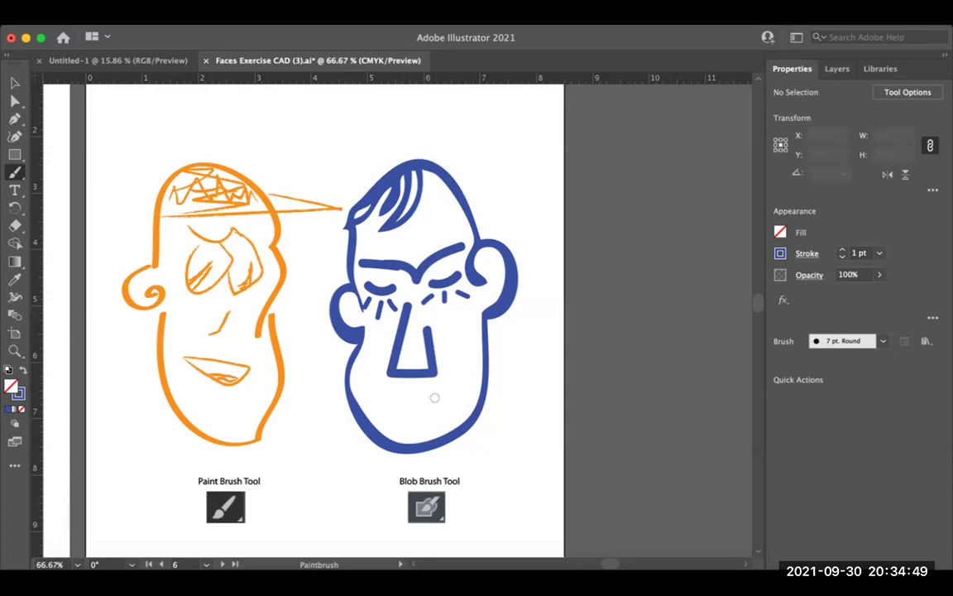
{"action": "mouse_move", "coordinate": [434, 387]}
{"action": "left_mouse_down"}
{"action": "mouse_move", "coordinate": [404, 404]}
{"action": "mouse_move", "coordinate": [436, 413]}
{"action": "left_mouse_up"}
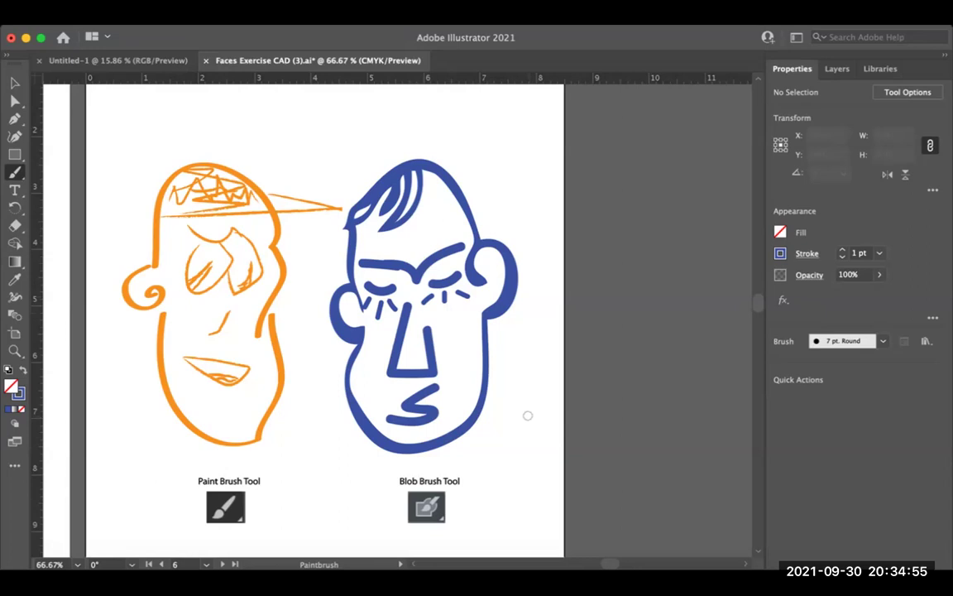
{"action": "key", "text": "super+z"}
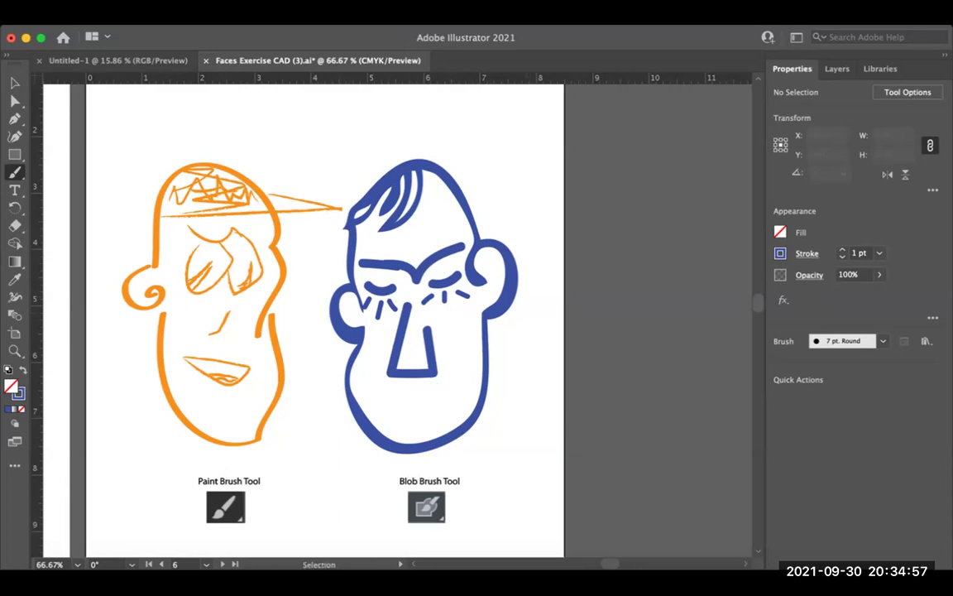
{"action": "left_click_drag", "start_coordinate": [392, 328], "coordinate": [384, 351]}
{"action": "left_click_drag", "start_coordinate": [418, 383], "coordinate": [393, 412]}
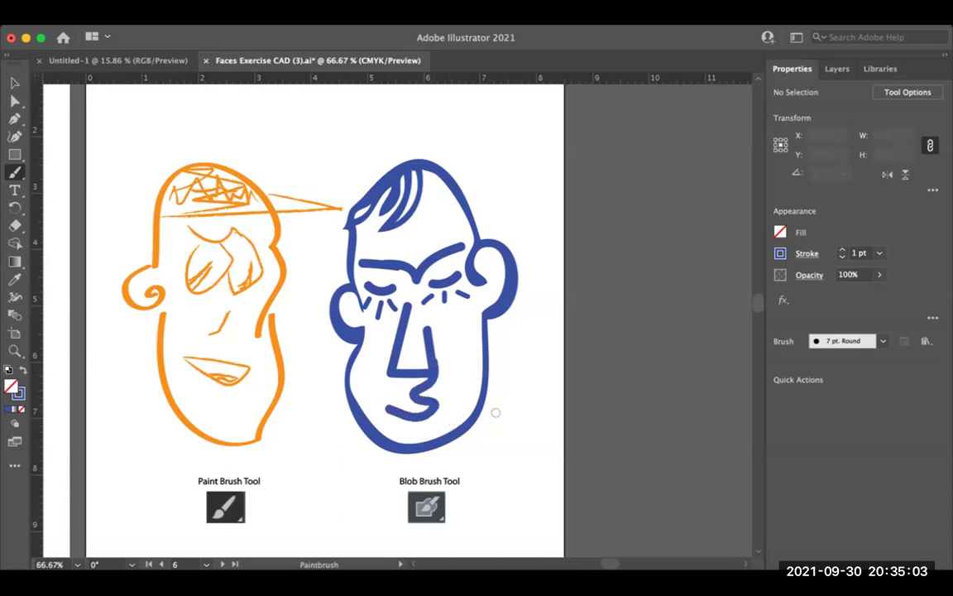
Step: Zoom out to 33.33% and pan left to view neighbouring face pairs and the blank row below
{"action": "key", "text": "space"}
{"action": "key", "text": "super+space"}
{"action": "key", "text": "super+minus"}
{"action": "scroll", "coordinate": [331, 281], "scroll_direction": "left", "scroll_amount": 6}
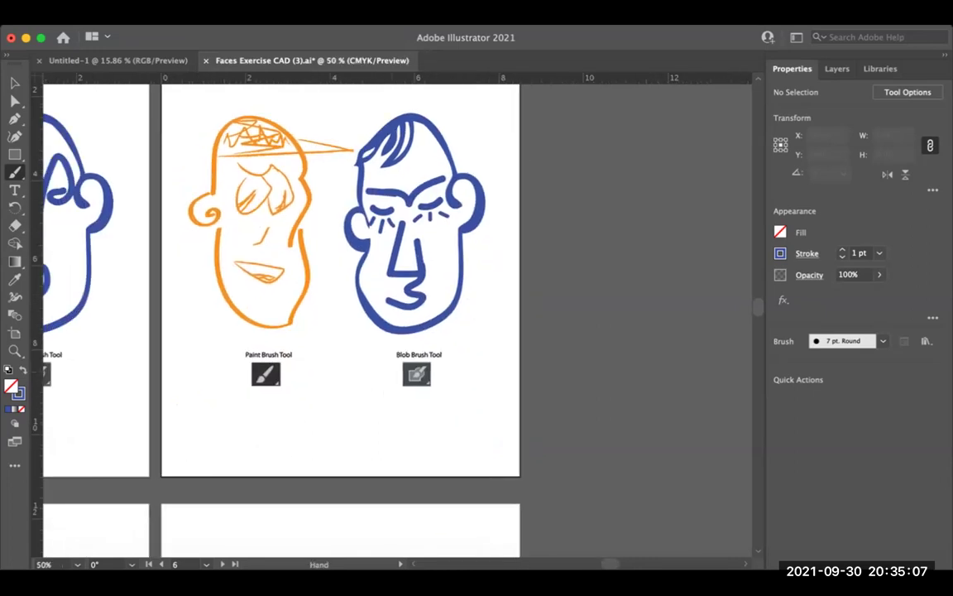
{"action": "key", "text": "super+minus"}
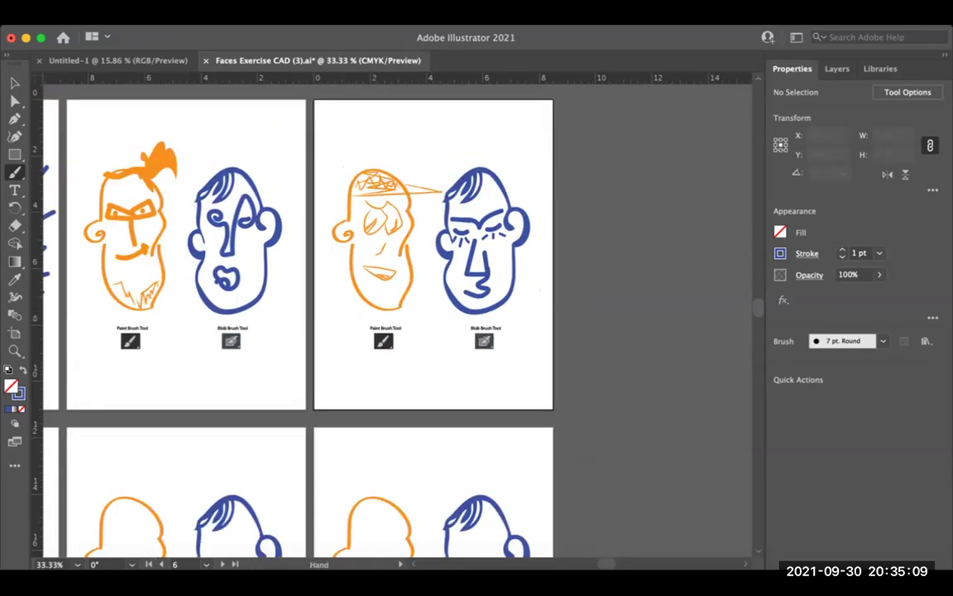
{"action": "scroll", "coordinate": [331, 281], "scroll_direction": "left", "scroll_amount": 4}
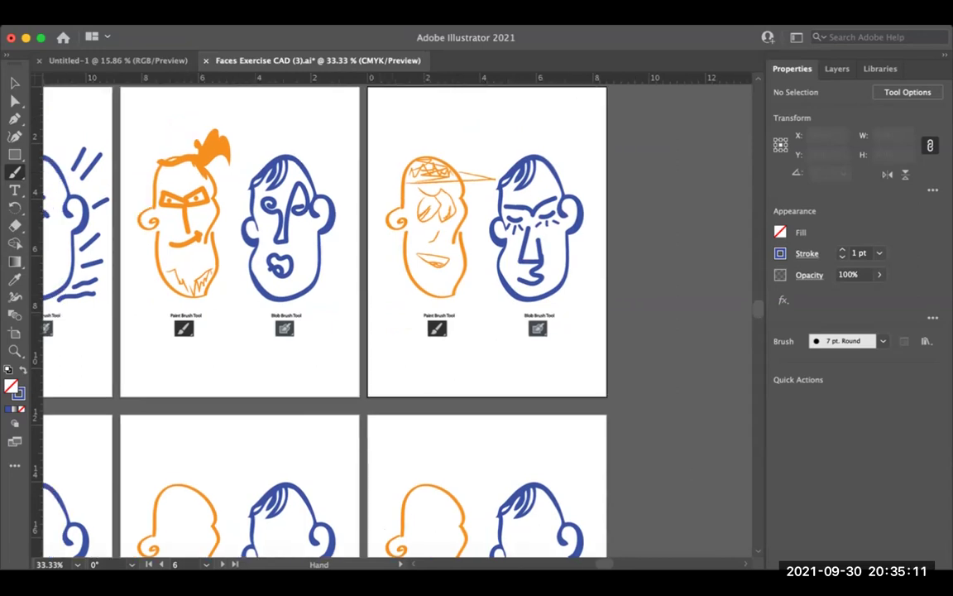
{"action": "scroll", "coordinate": [397, 314], "scroll_direction": "left", "scroll_amount": 5}
{"action": "scroll", "coordinate": [398, 314], "scroll_direction": "down", "scroll_amount": 4}
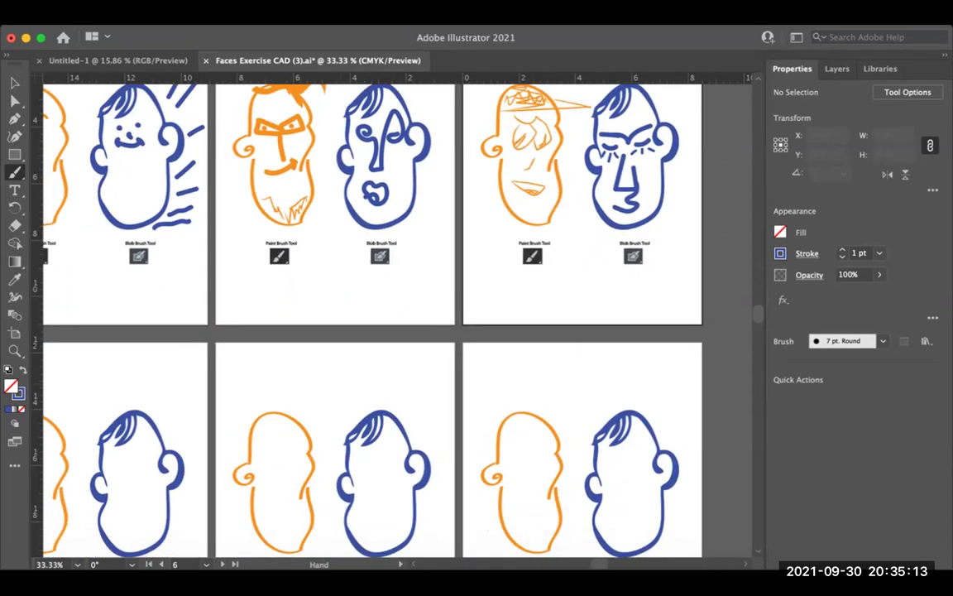
{"action": "scroll", "coordinate": [475, 291], "scroll_direction": "left", "scroll_amount": 3}
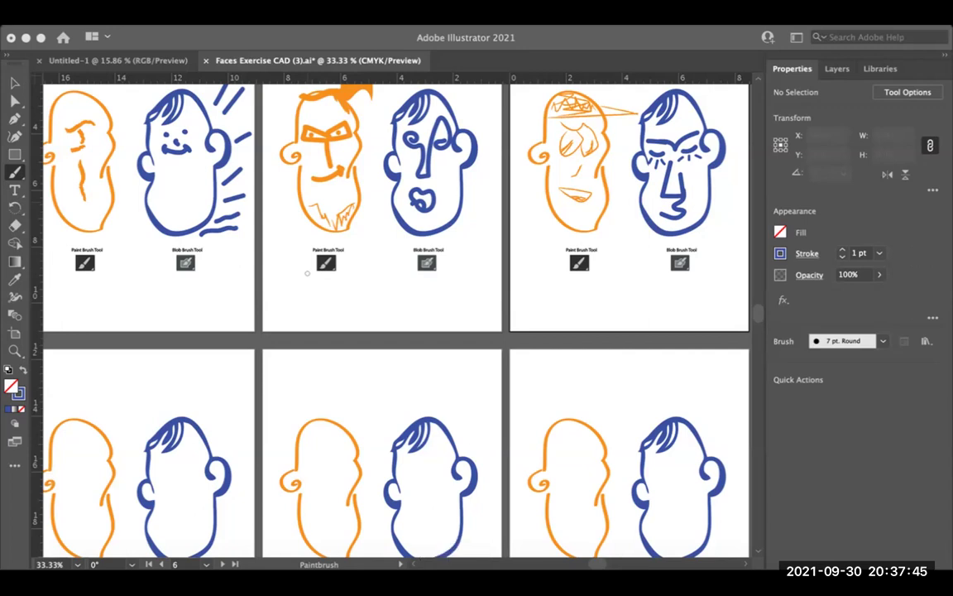
Step: Zoom out to 16.67% and pan across to see both rows of artboards
{"action": "key", "text": "super+minus"}
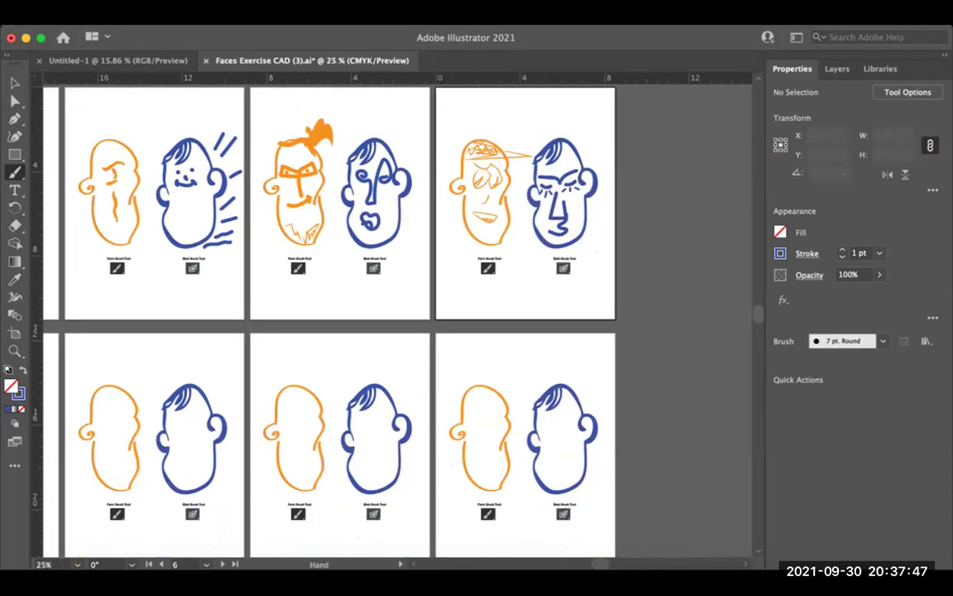
{"action": "key", "text": "super+minus"}
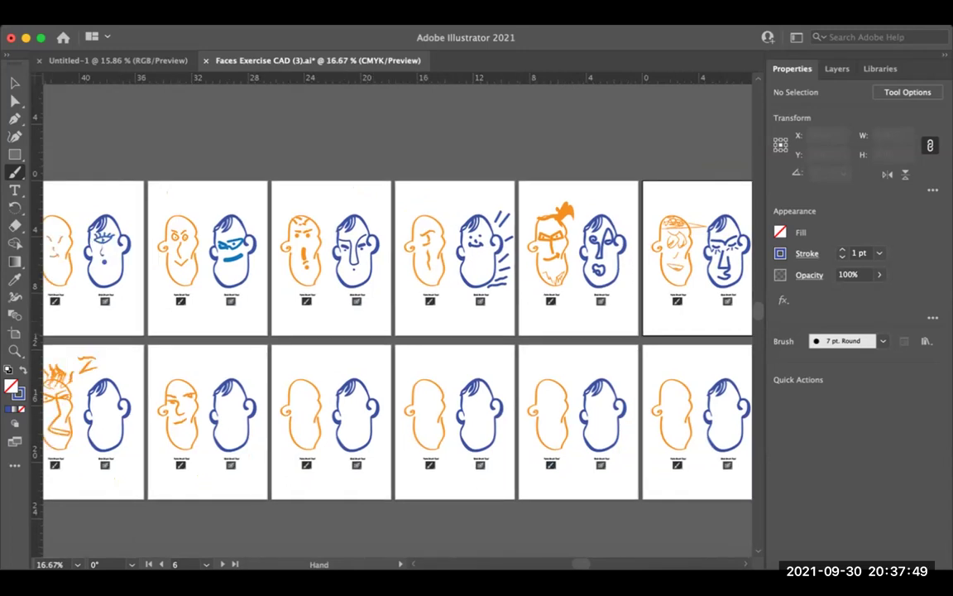
{"action": "scroll", "coordinate": [430, 331], "scroll_direction": "left", "scroll_amount": 3}
{"action": "scroll", "coordinate": [413, 331], "scroll_direction": "right", "scroll_amount": 3}
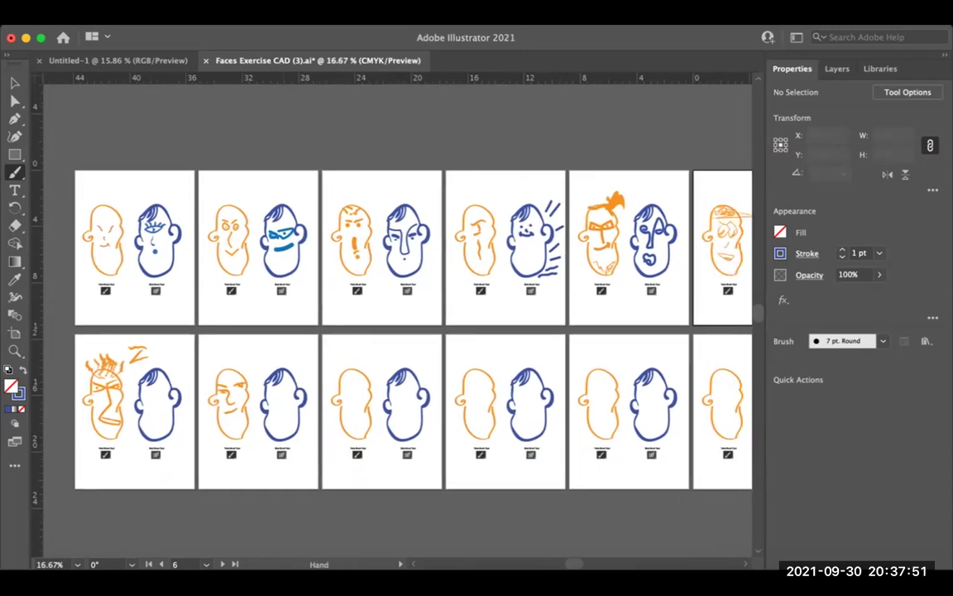
{"action": "scroll", "coordinate": [397, 331], "scroll_direction": "right", "scroll_amount": 5}
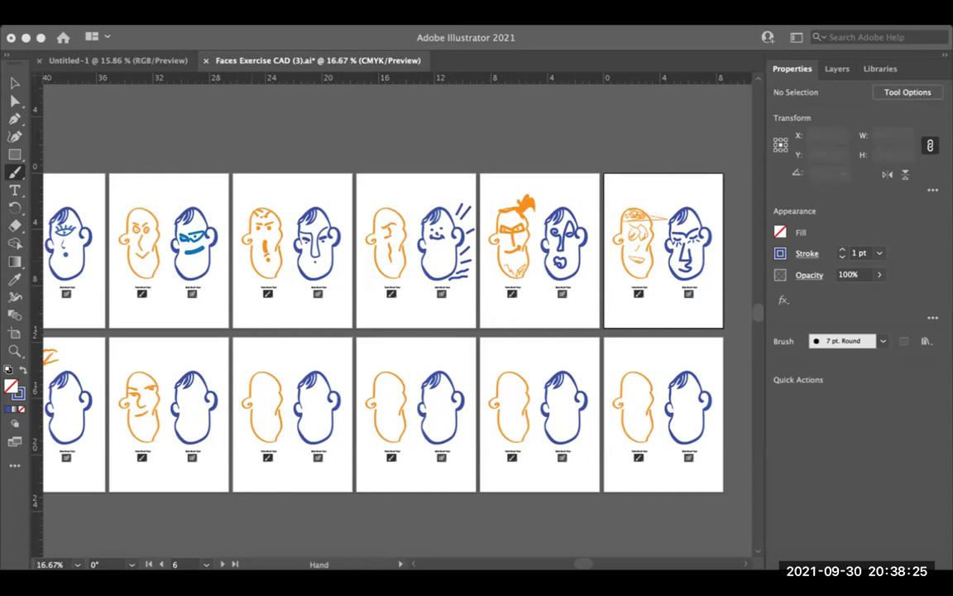
{"action": "key", "text": "super+Tab"}
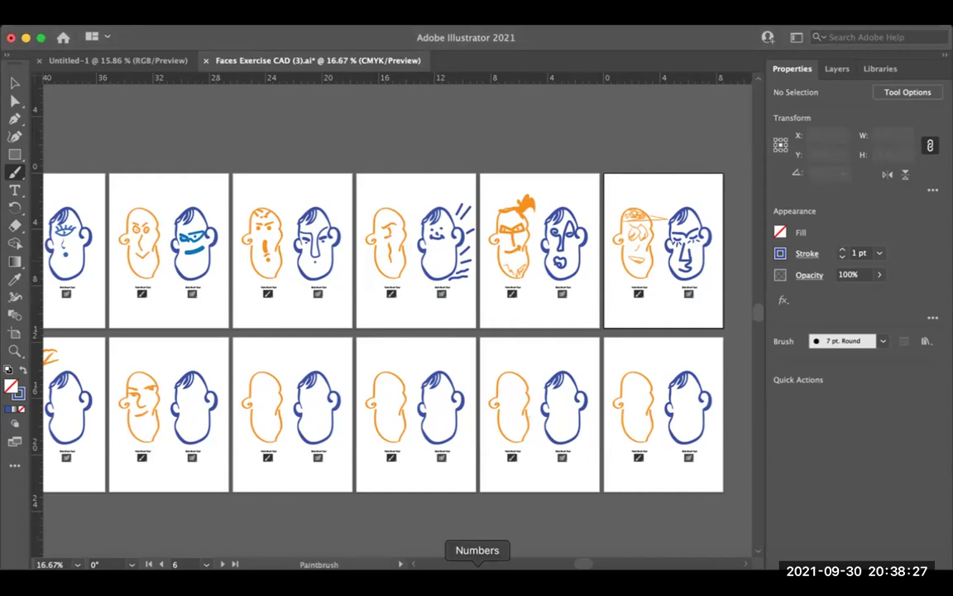
{"action": "left_click", "coordinate": [454, 581]}
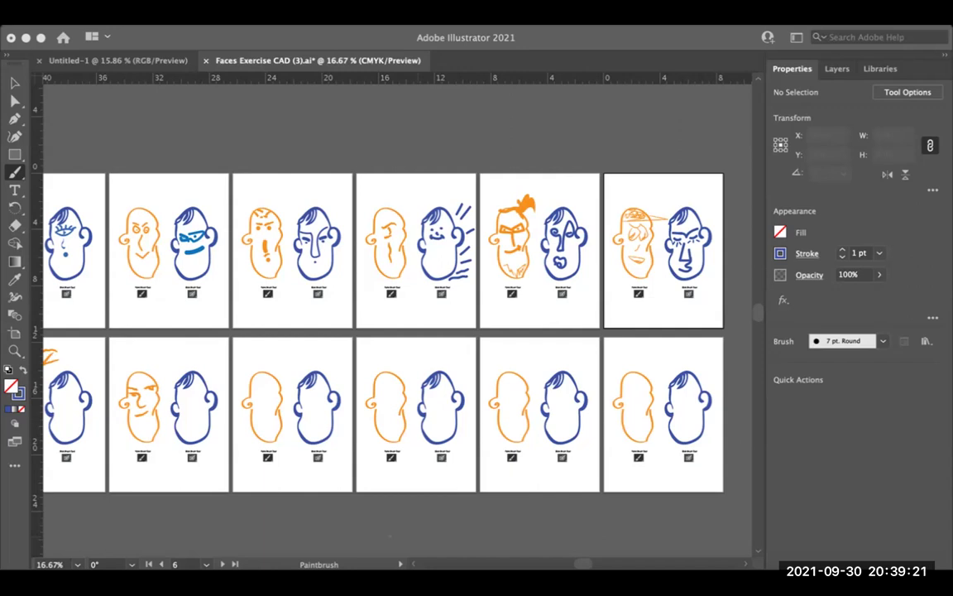
Step: Pan around the full set of artboards to review which faces are drawn
{"action": "scroll", "coordinate": [397, 331], "scroll_direction": "left", "scroll_amount": 3}
{"action": "scroll", "coordinate": [397, 331], "scroll_direction": "up", "scroll_amount": 1}
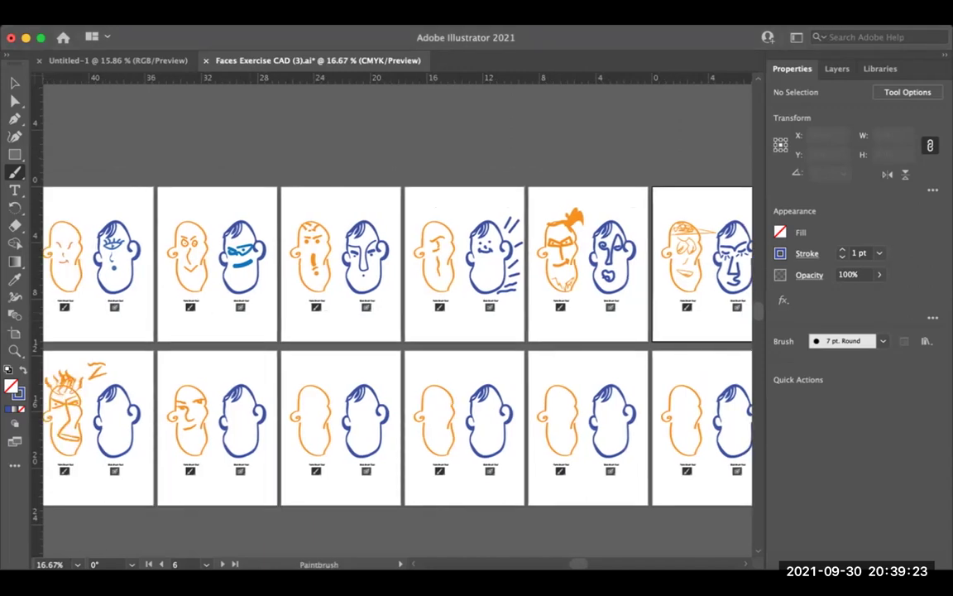
{"action": "scroll", "coordinate": [397, 331], "scroll_direction": "down", "scroll_amount": 1}
{"action": "scroll", "coordinate": [397, 331], "scroll_direction": "left", "scroll_amount": 1}
{"action": "scroll", "coordinate": [397, 331], "scroll_direction": "right", "scroll_amount": 2}
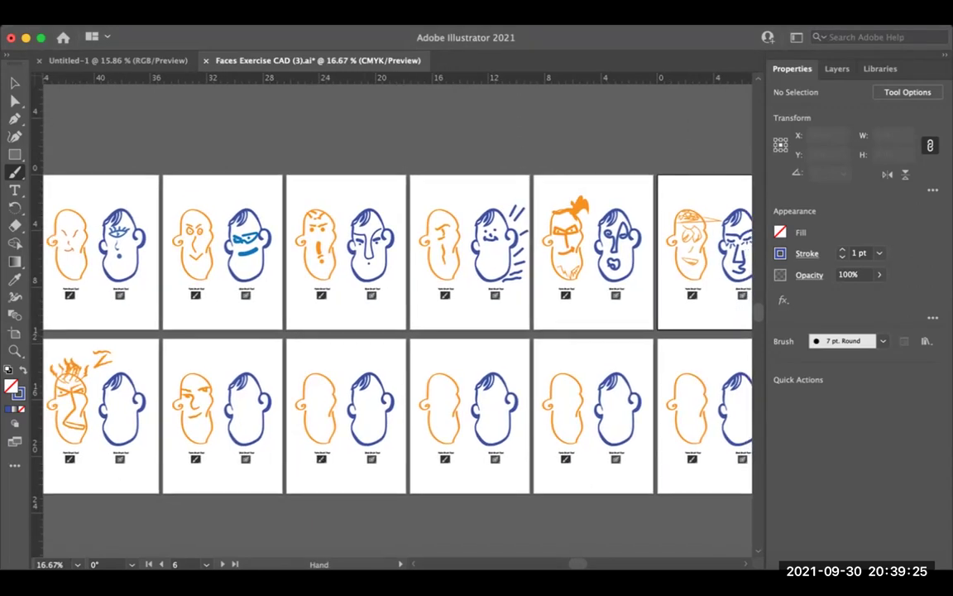
{"action": "scroll", "coordinate": [397, 331], "scroll_direction": "right", "scroll_amount": 2}
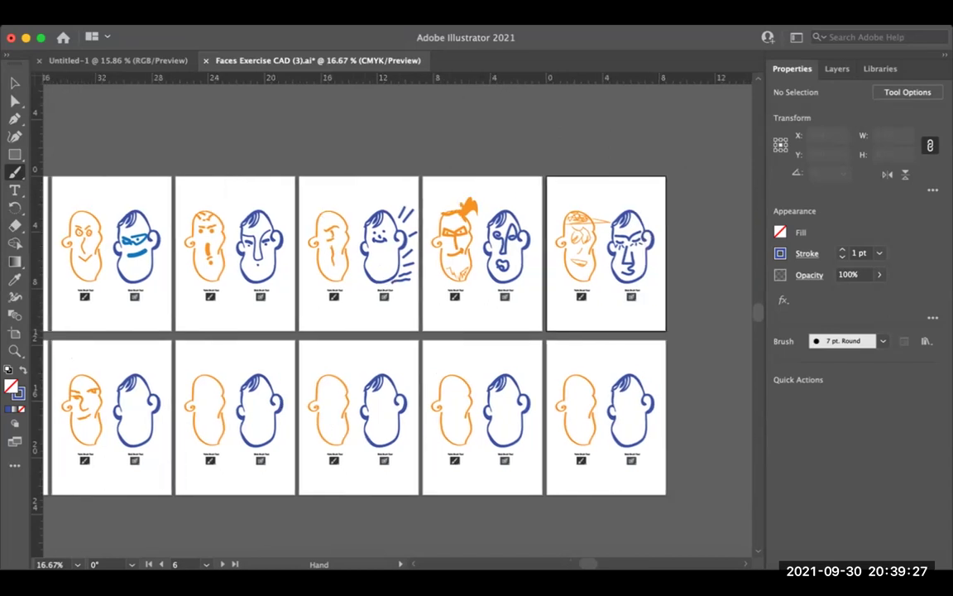
{"action": "scroll", "coordinate": [397, 331], "scroll_direction": "down", "scroll_amount": 1}
{"action": "scroll", "coordinate": [397, 331], "scroll_direction": "left", "scroll_amount": 1}
{"action": "scroll", "coordinate": [397, 331], "scroll_direction": "left", "scroll_amount": 1}
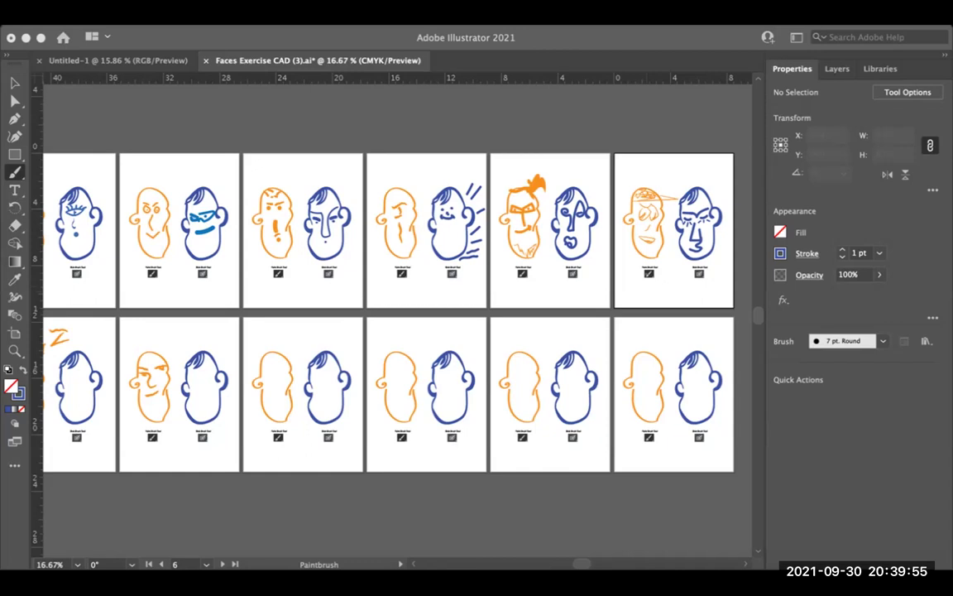
Step: Zoom to 25% on the leftmost artboards, showing the spiky-haired orange face below
{"action": "left_click", "coordinate": [426, 230]}
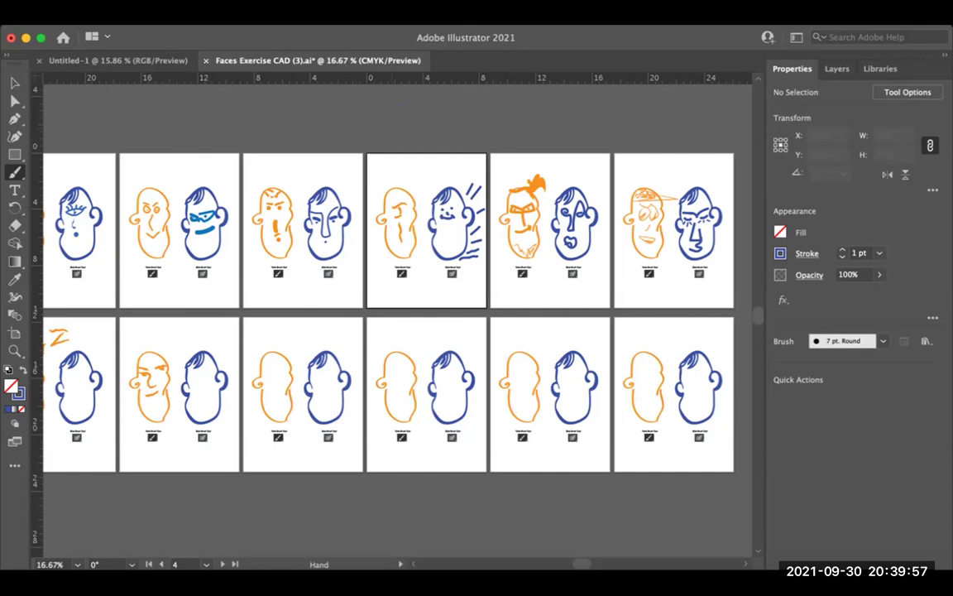
{"action": "left_click_drag", "start_coordinate": [427, 230], "coordinate": [586, 268]}
{"action": "left_click", "coordinate": [544, 157], "text": "super"}
{"action": "mouse_move", "coordinate": [397, 331]}
{"action": "left_mouse_down"}
{"action": "mouse_move", "coordinate": [449, 260]}
{"action": "mouse_move", "coordinate": [475, 250]}
{"action": "left_mouse_up"}
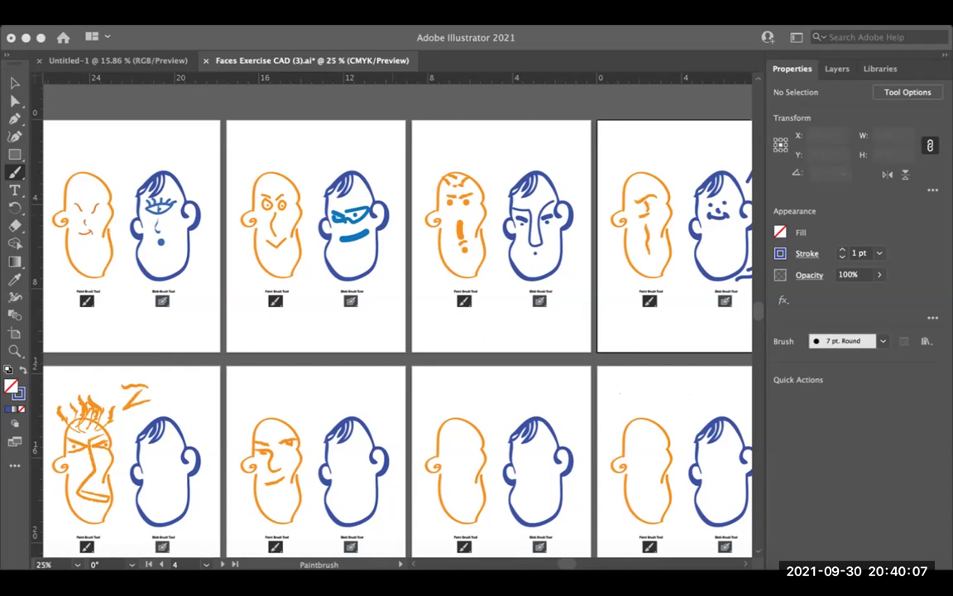
{"action": "scroll", "coordinate": [397, 322], "scroll_direction": "left", "scroll_amount": 3}
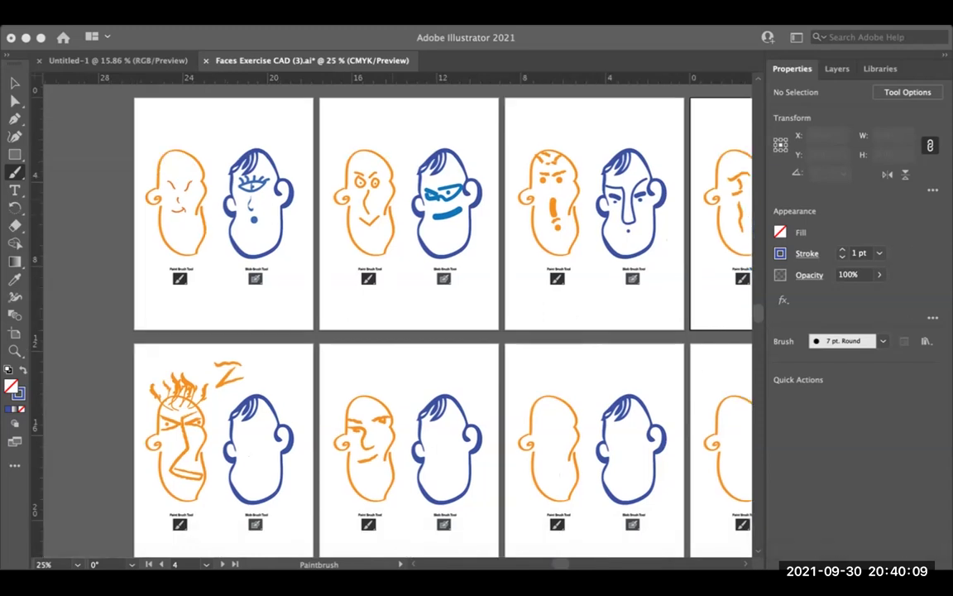
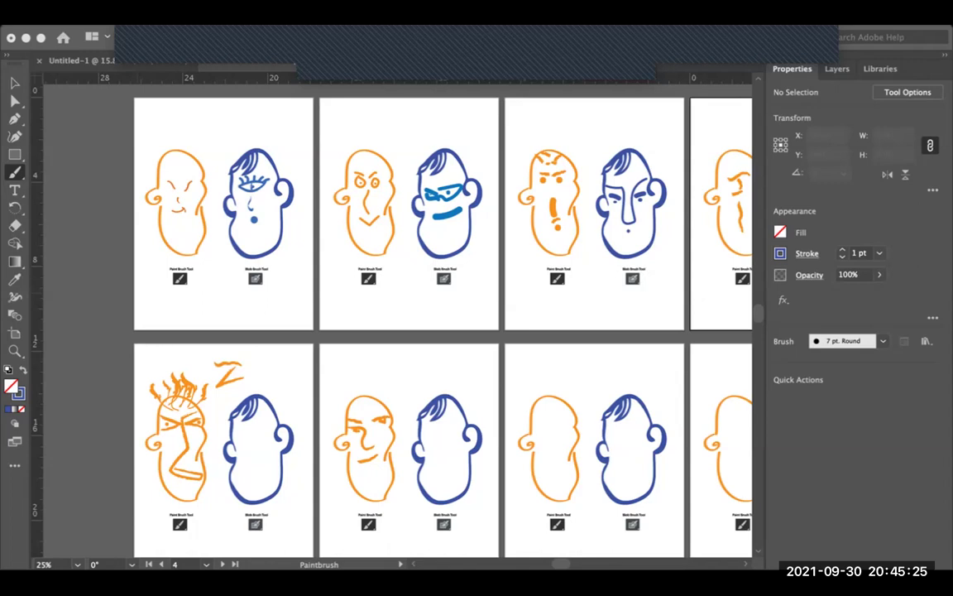
Step: Switch from Illustrator to the Chrome window showing the 'My Favorite Abstract Face' Padlet board
{"action": "key", "text": "super+Tab"}
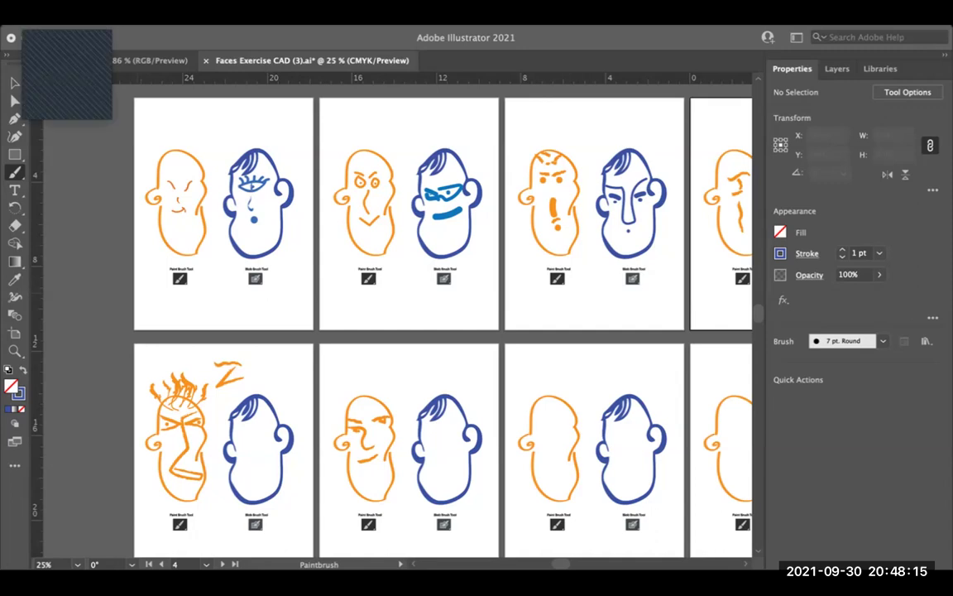
{"action": "key", "text": "super+Tab"}
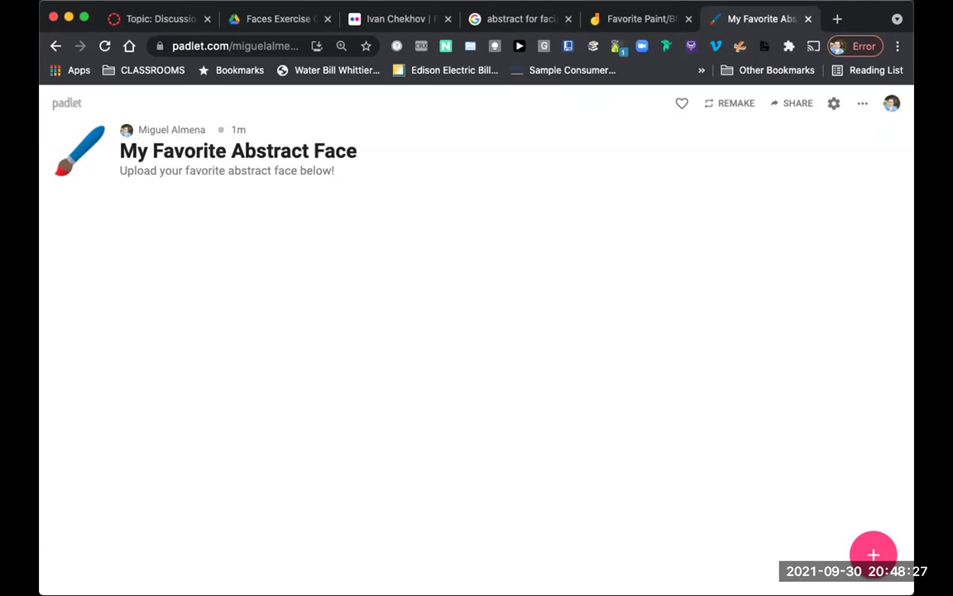
Step: Set a new post aside as Draft 1 and copy the board's share link to the clipboard
{"action": "left_click", "coordinate": [873, 553]}
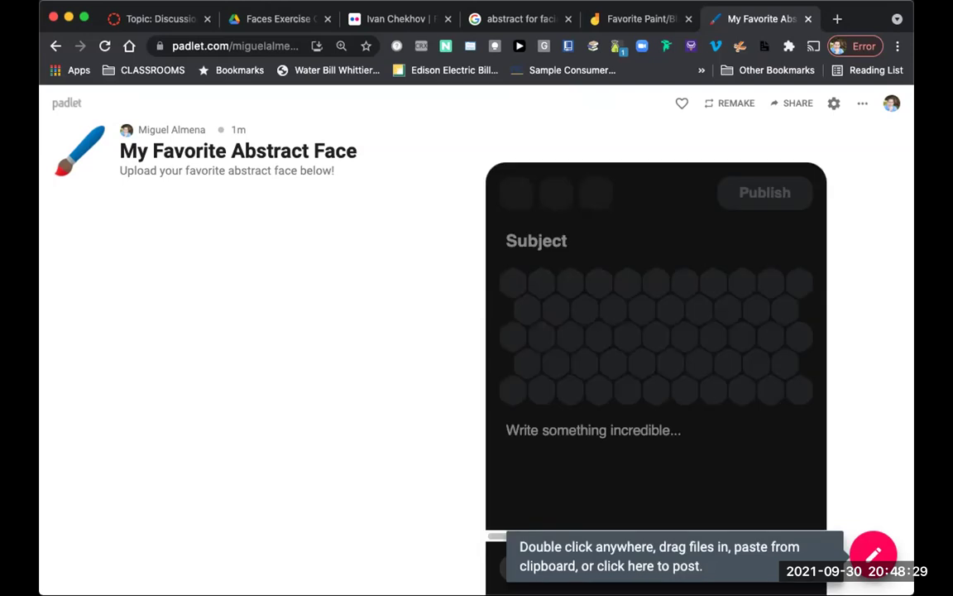
{"action": "key", "text": "Escape"}
{"action": "left_click", "coordinate": [792, 103]}
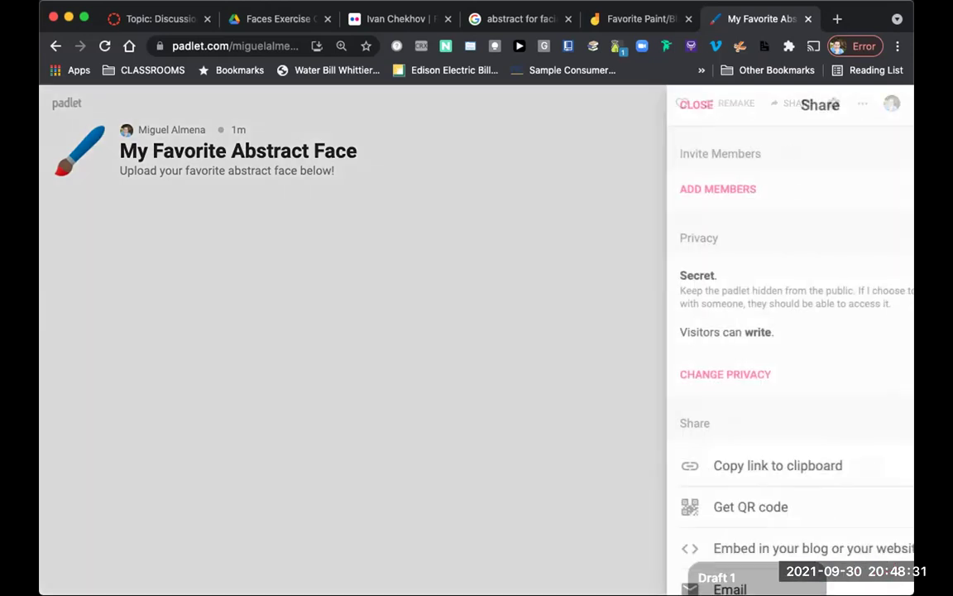
{"action": "left_click", "coordinate": [709, 465]}
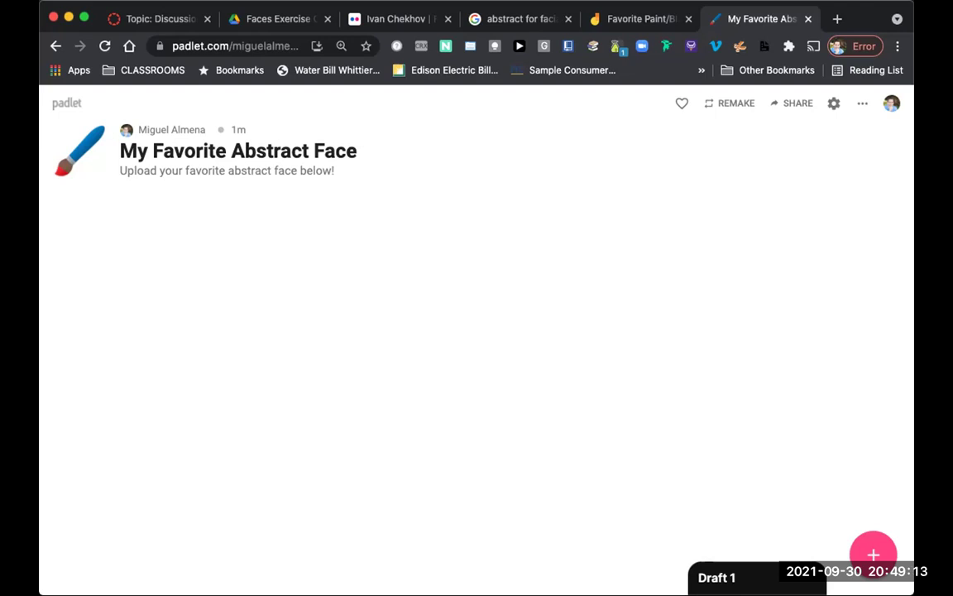
Step: Reopen Draft 1 and close its composer without publishing
{"action": "key", "text": "c"}
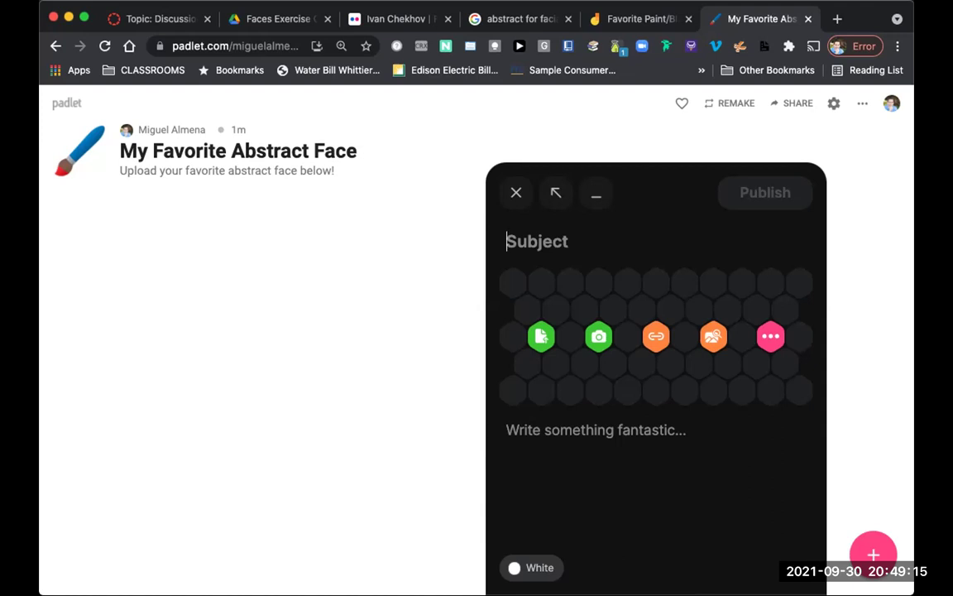
{"action": "left_click", "coordinate": [515, 192]}
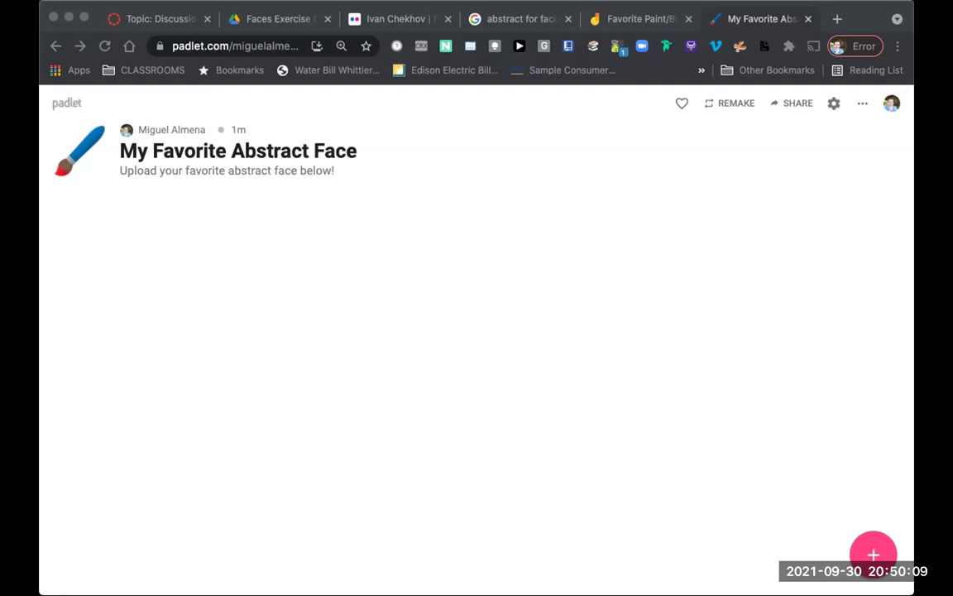
{"action": "key", "text": "super+Tab"}
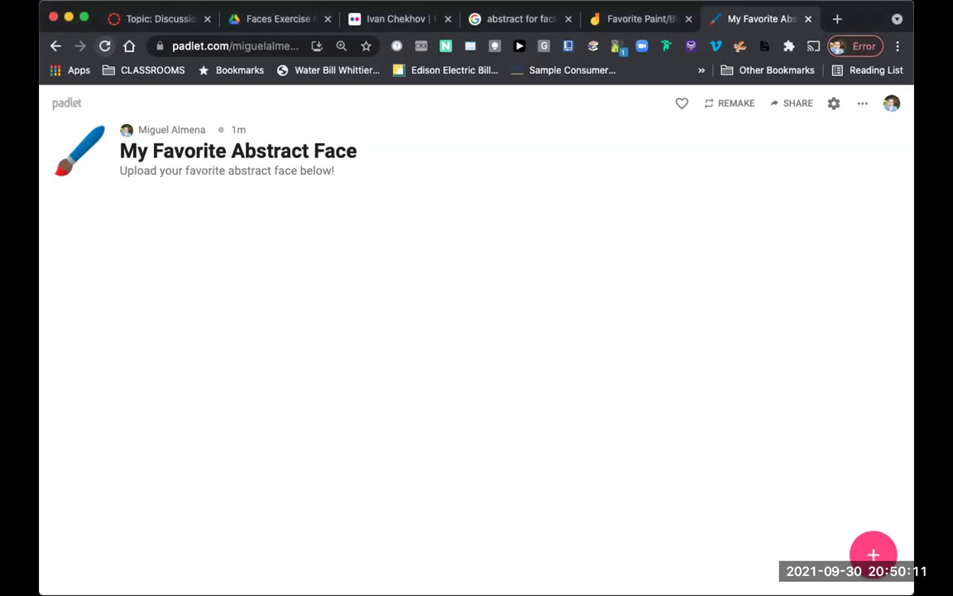
{"action": "key", "text": "super+r"}
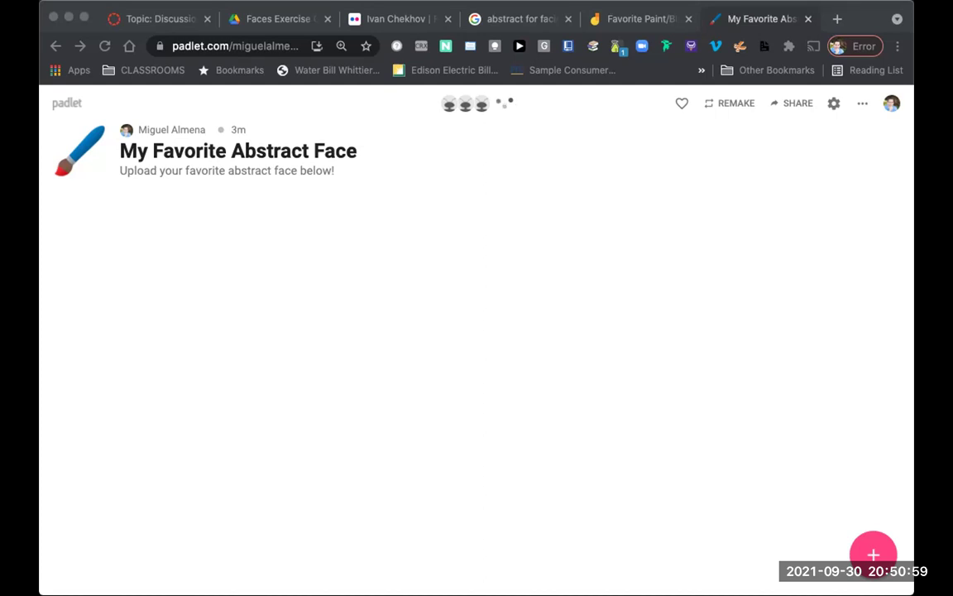
Step: Publish a new post titled 'First Name Last Name' with the blue abstract face image
{"action": "left_click", "coordinate": [873, 553]}
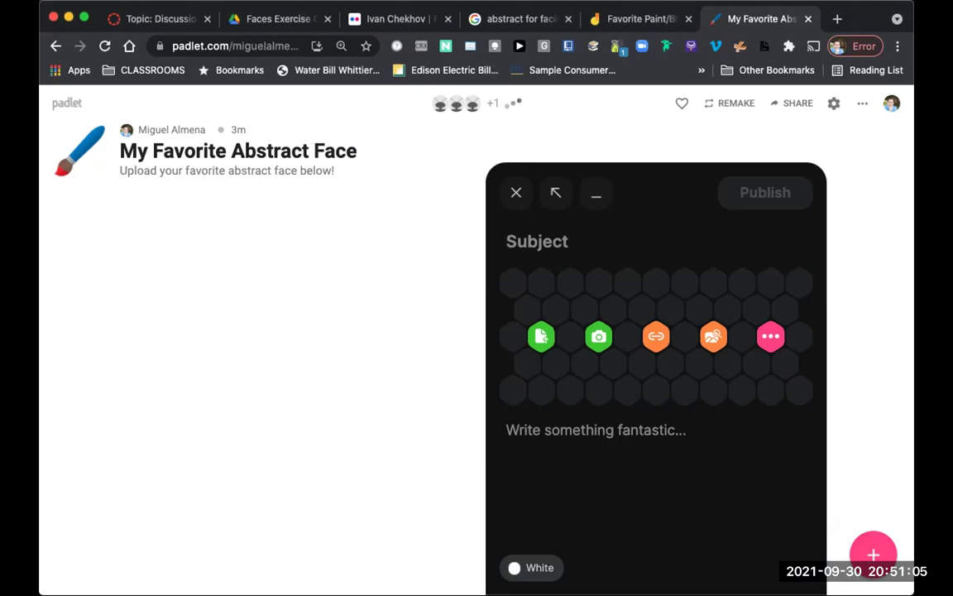
{"action": "type", "text": "Da"}
{"action": "key", "text": "BackSpace"}
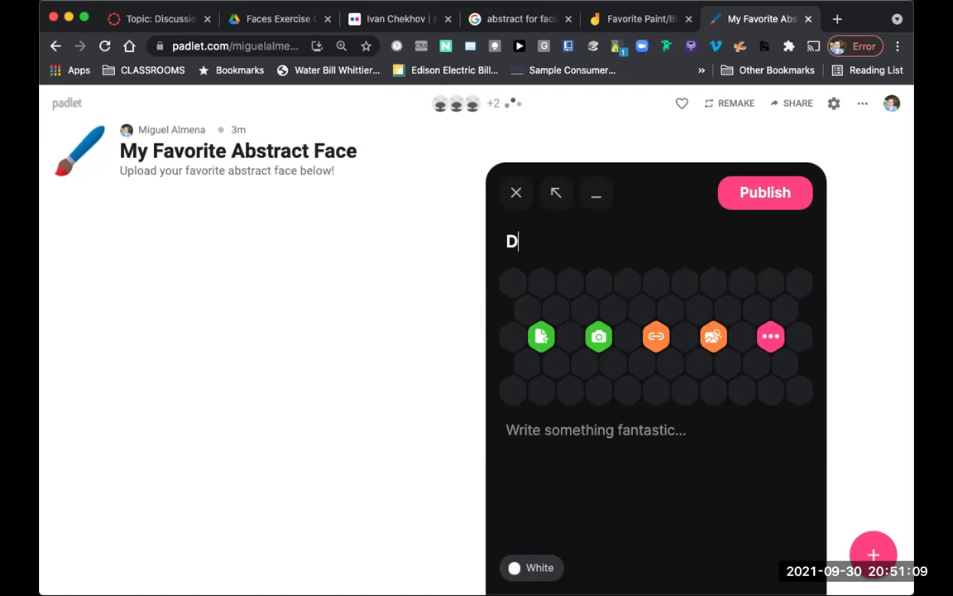
{"action": "key", "text": "BackSpace"}
{"action": "type", "text": "First Name Last "}
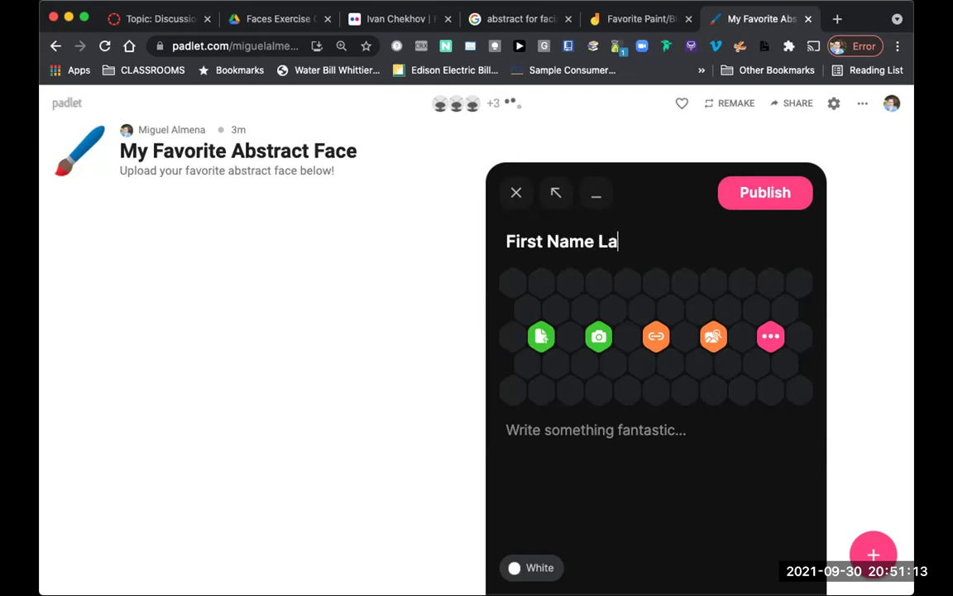
{"action": "type", "text": "Name"}
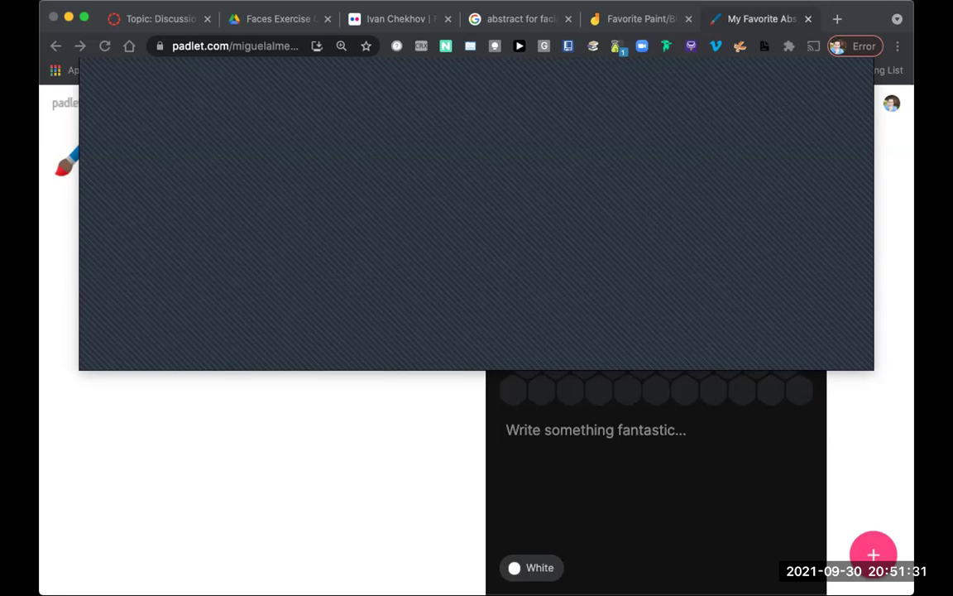
{"action": "key", "text": "Return"}
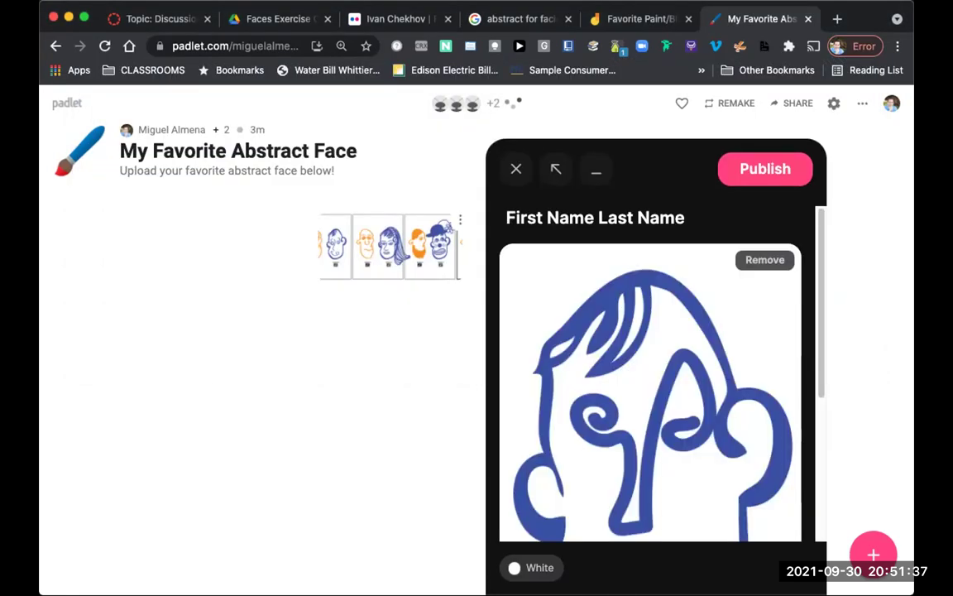
{"action": "left_click", "coordinate": [766, 168]}
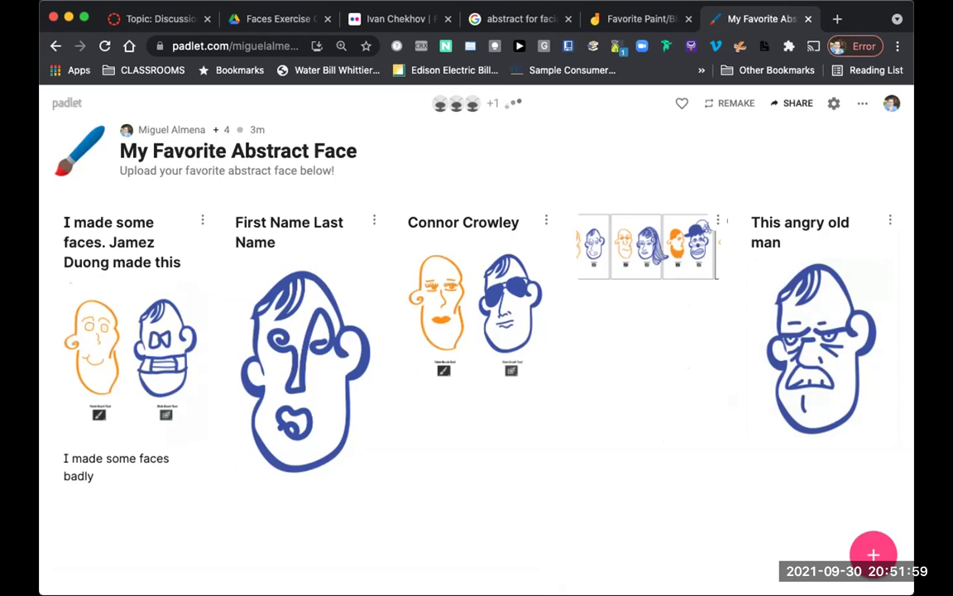
{"action": "left_click", "coordinate": [792, 102]}
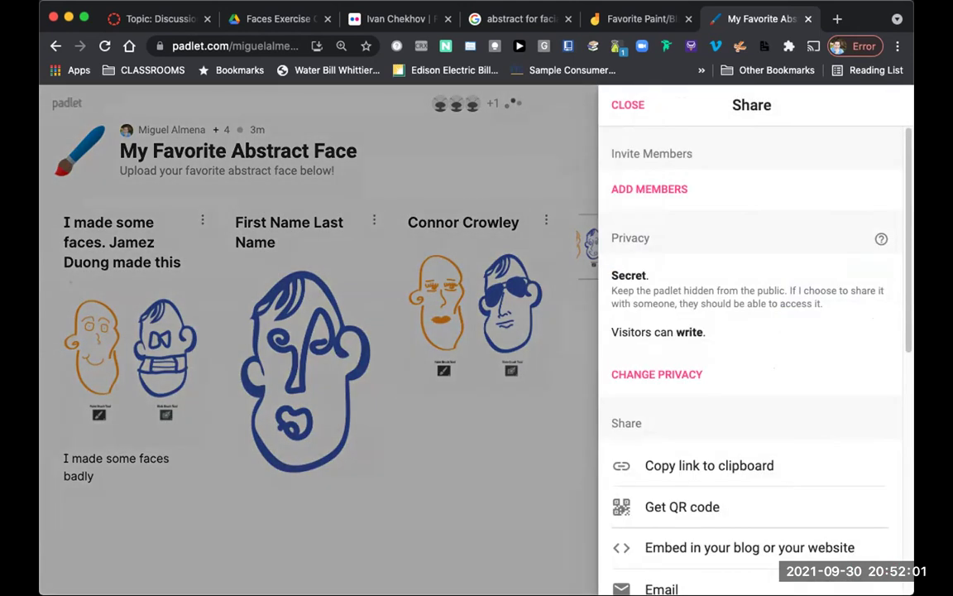
{"action": "scroll", "coordinate": [745, 439], "scroll_direction": "down", "scroll_amount": 6}
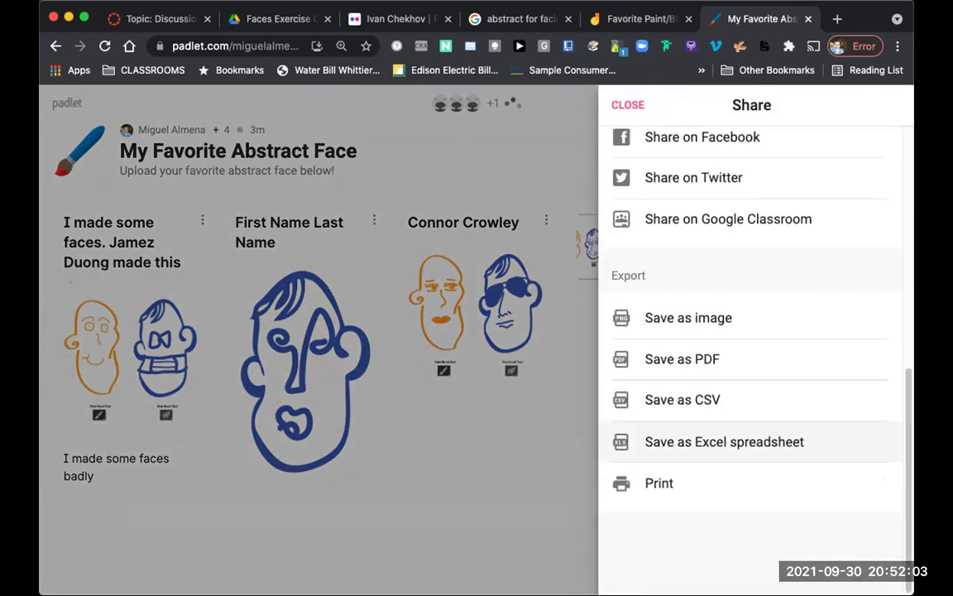
{"action": "scroll", "coordinate": [745, 441], "scroll_direction": "up", "scroll_amount": 6}
{"action": "scroll", "coordinate": [745, 441], "scroll_direction": "up", "scroll_amount": 2}
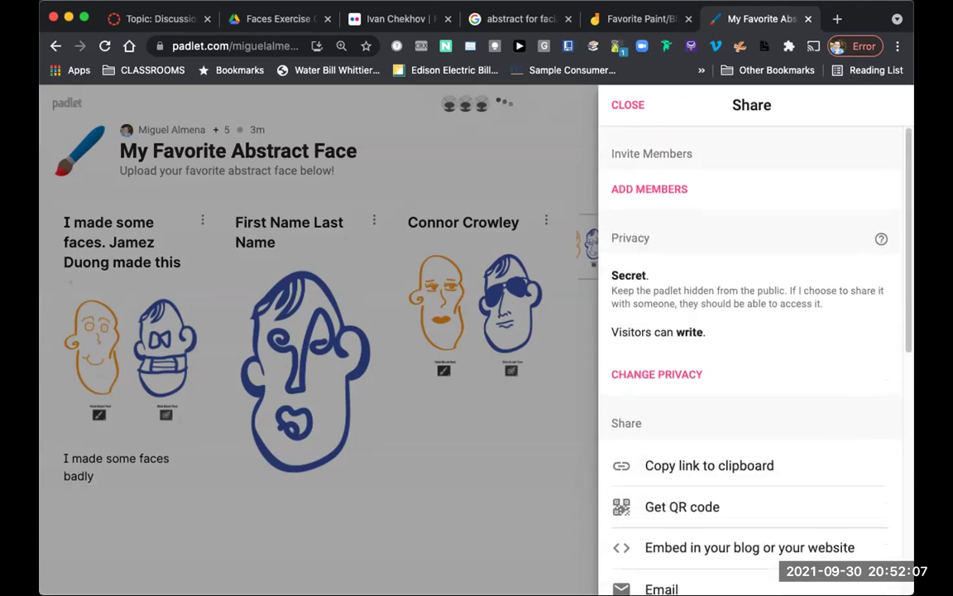
{"action": "scroll", "coordinate": [745, 441], "scroll_direction": "down", "scroll_amount": 1}
{"action": "scroll", "coordinate": [745, 365], "scroll_direction": "down", "scroll_amount": 5}
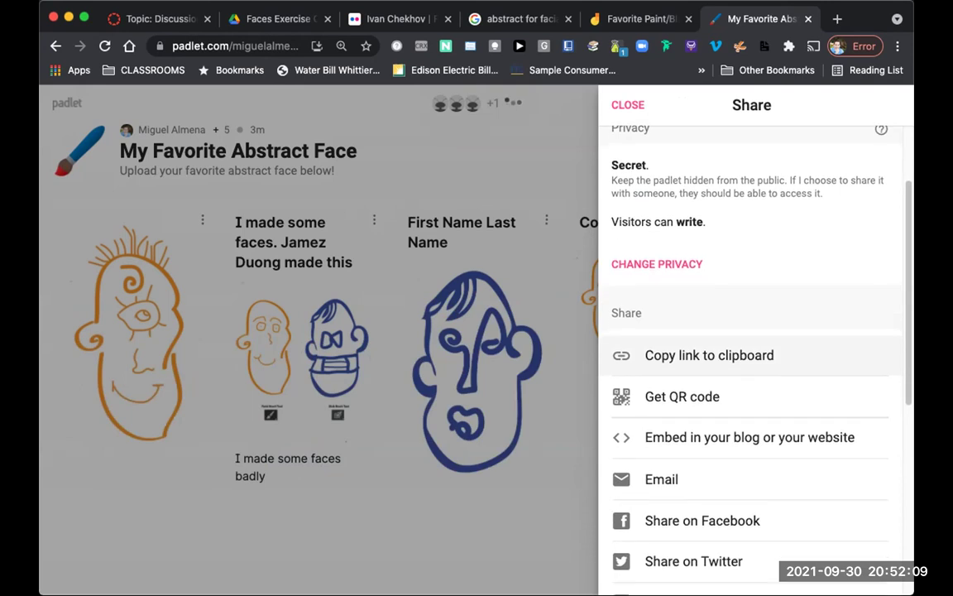
{"action": "scroll", "coordinate": [745, 365], "scroll_direction": "down", "scroll_amount": 3}
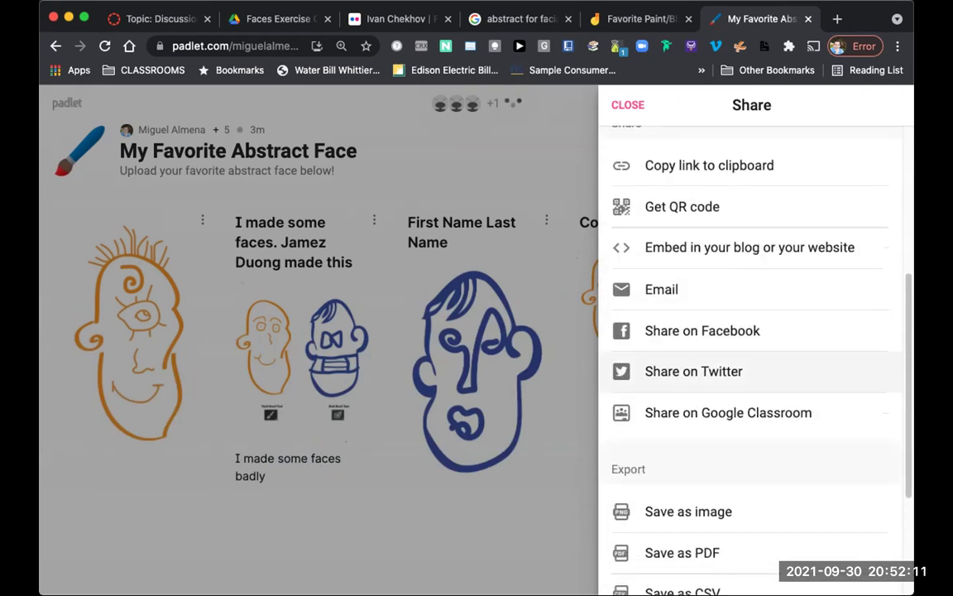
{"action": "scroll", "coordinate": [745, 369], "scroll_direction": "up", "scroll_amount": 3}
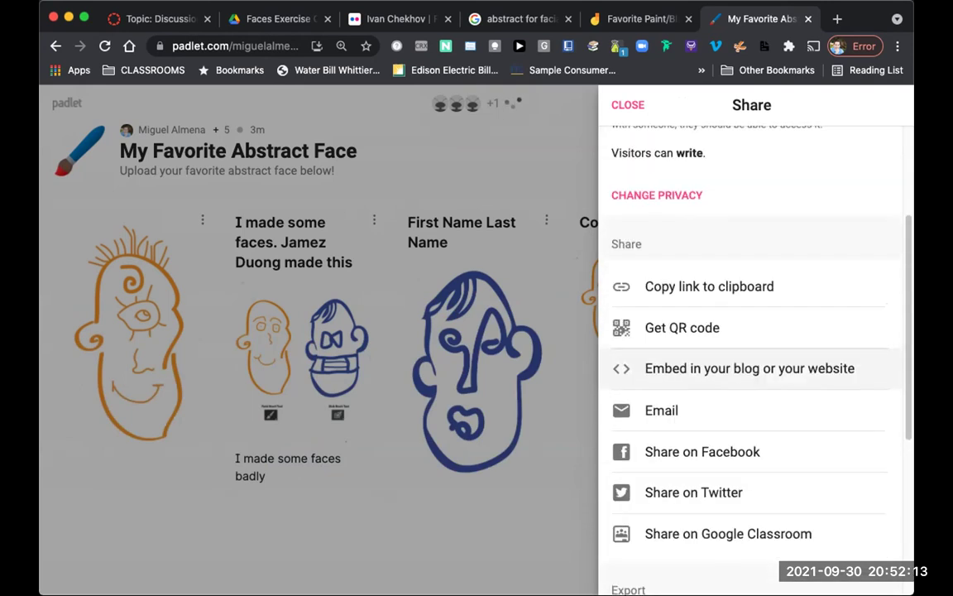
{"action": "scroll", "coordinate": [745, 365], "scroll_direction": "up", "scroll_amount": 5}
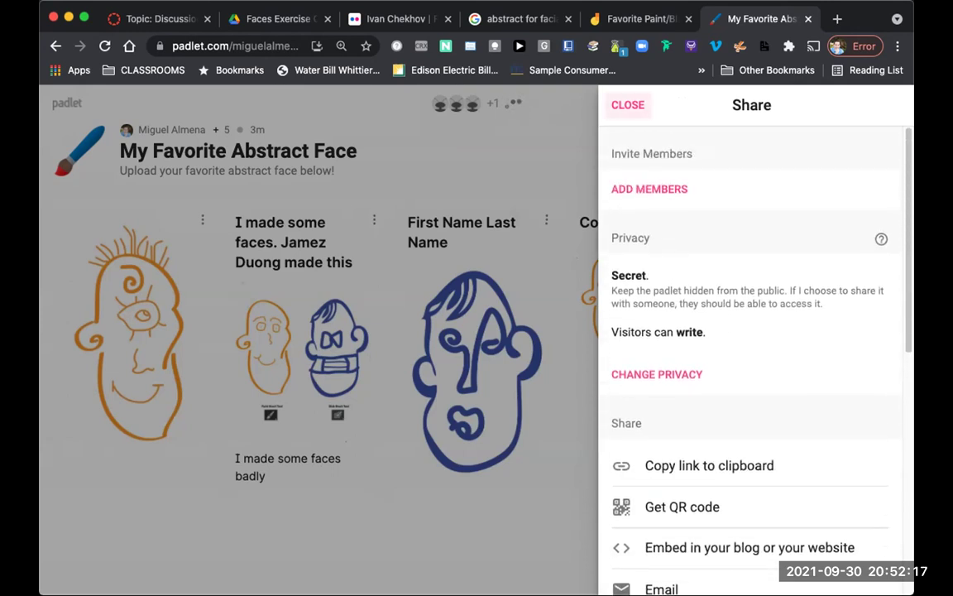
{"action": "left_click", "coordinate": [627, 104]}
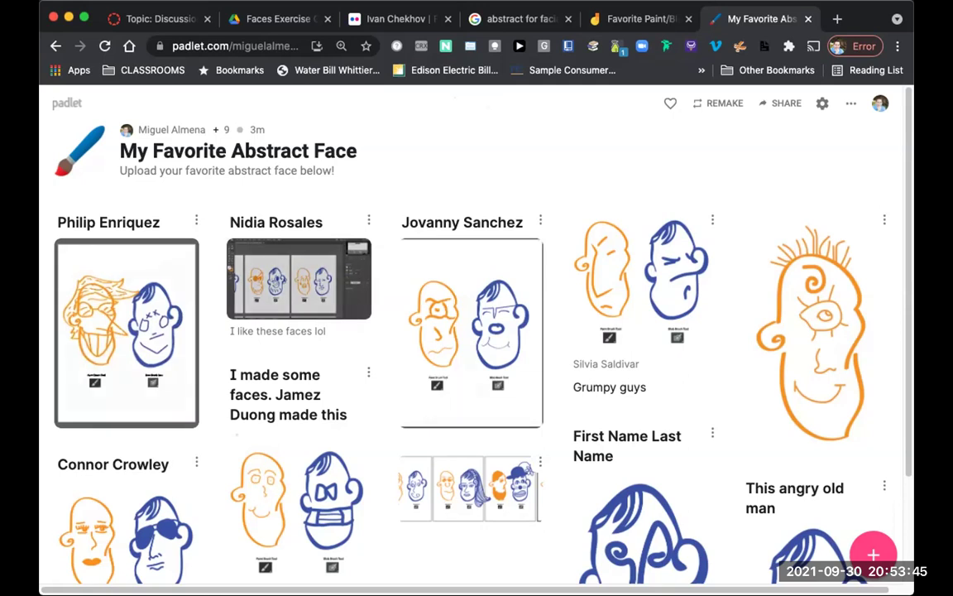
{"action": "left_click", "coordinate": [298, 278]}
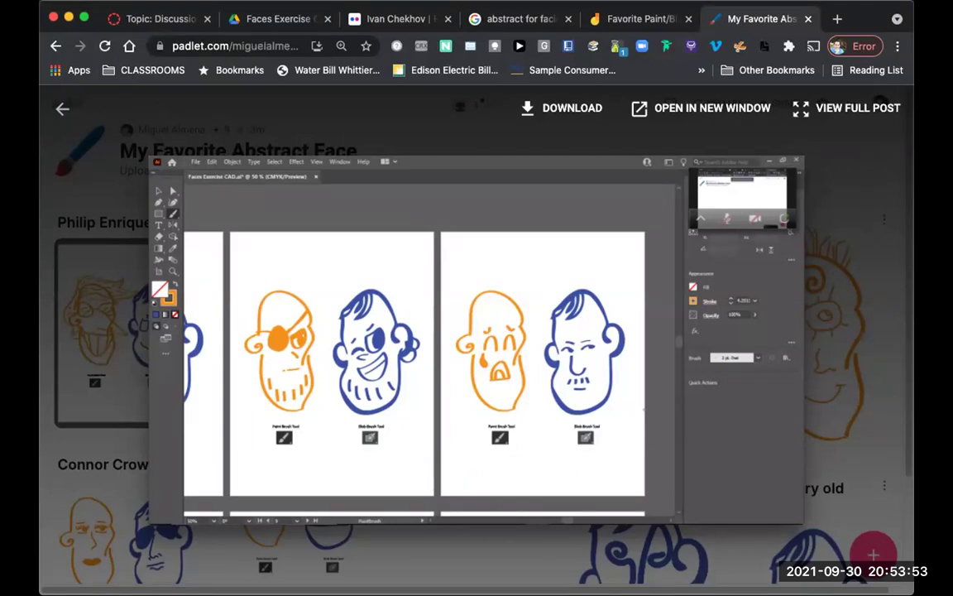
{"action": "key", "text": "Escape"}
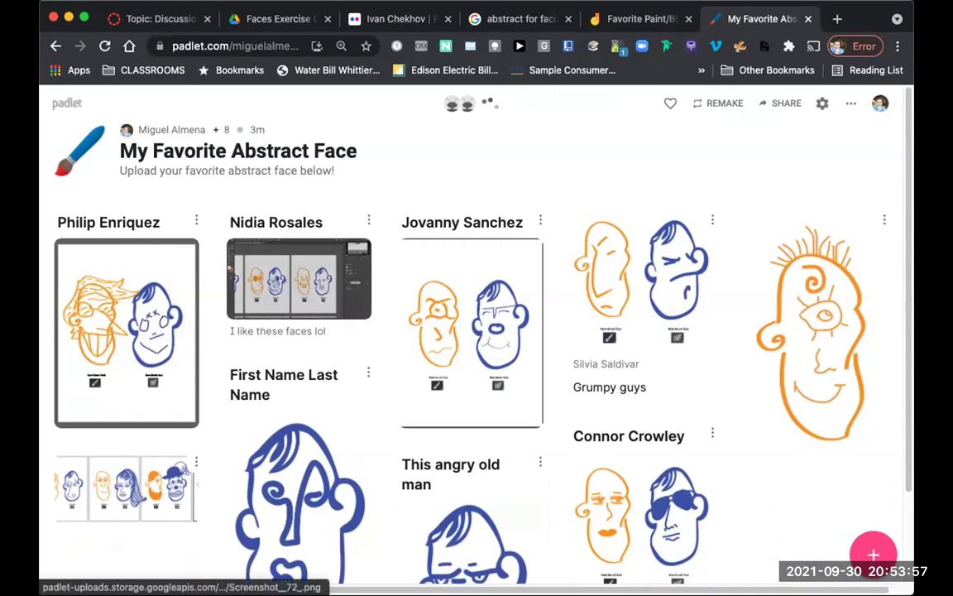
{"action": "left_click", "coordinate": [127, 331]}
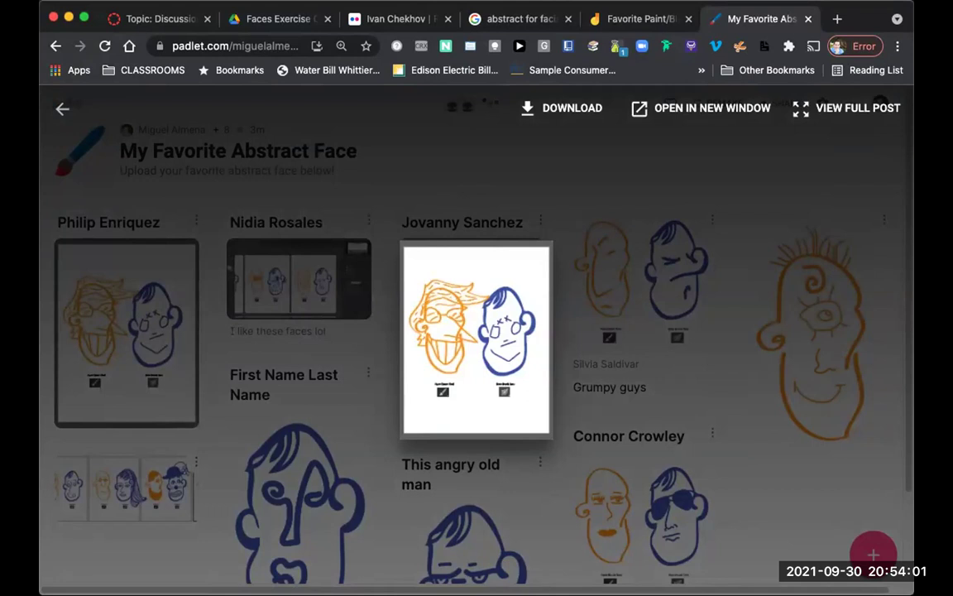
{"action": "key", "text": "Escape"}
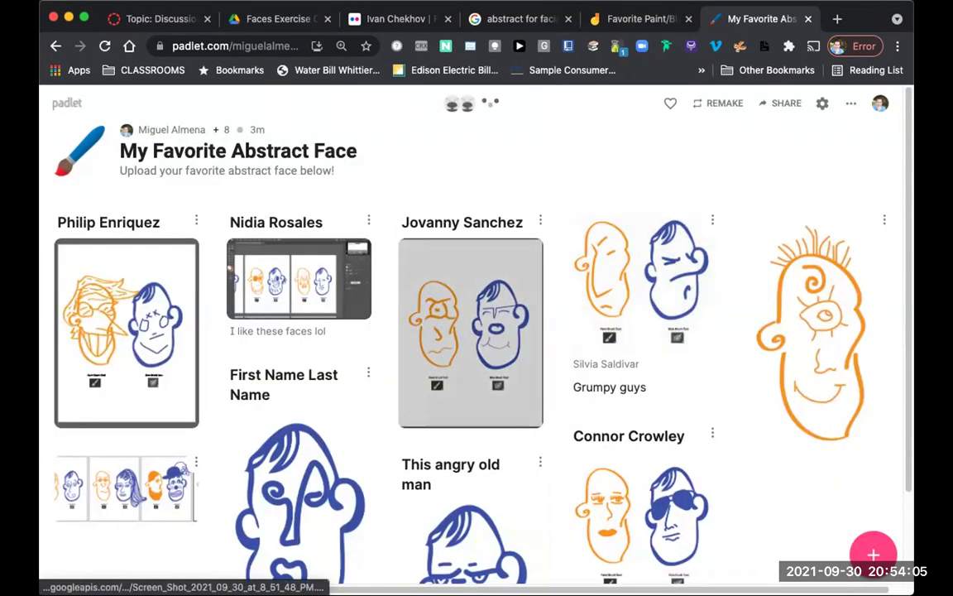
{"action": "left_click", "coordinate": [127, 331]}
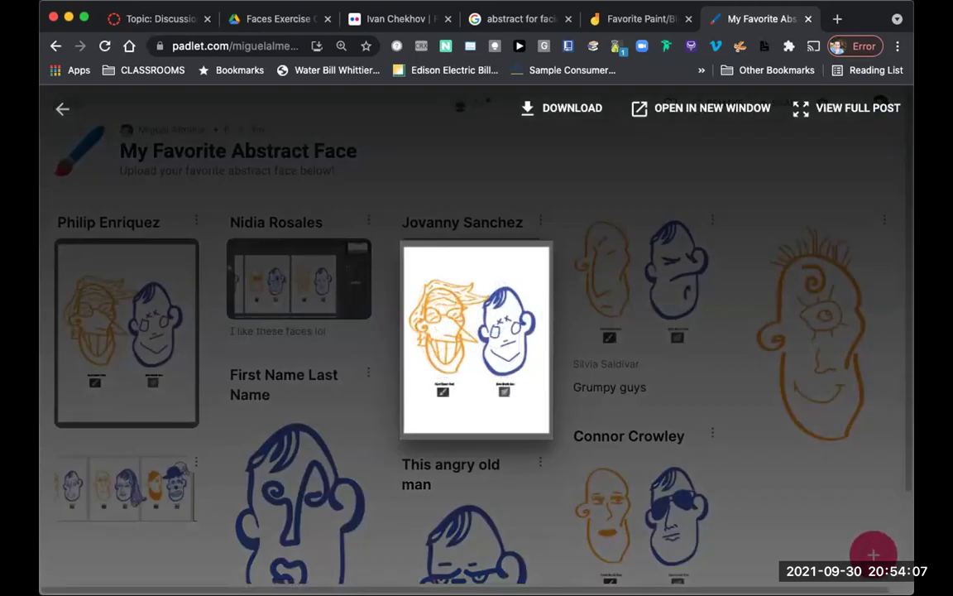
{"action": "key", "text": "Escape"}
{"action": "left_click", "coordinate": [475, 331]}
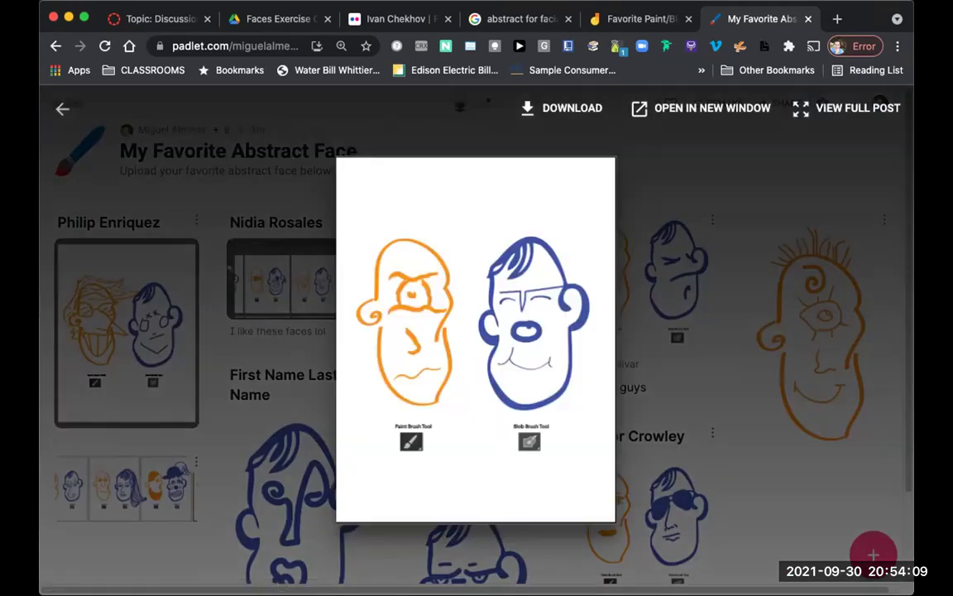
{"action": "key", "text": "Escape"}
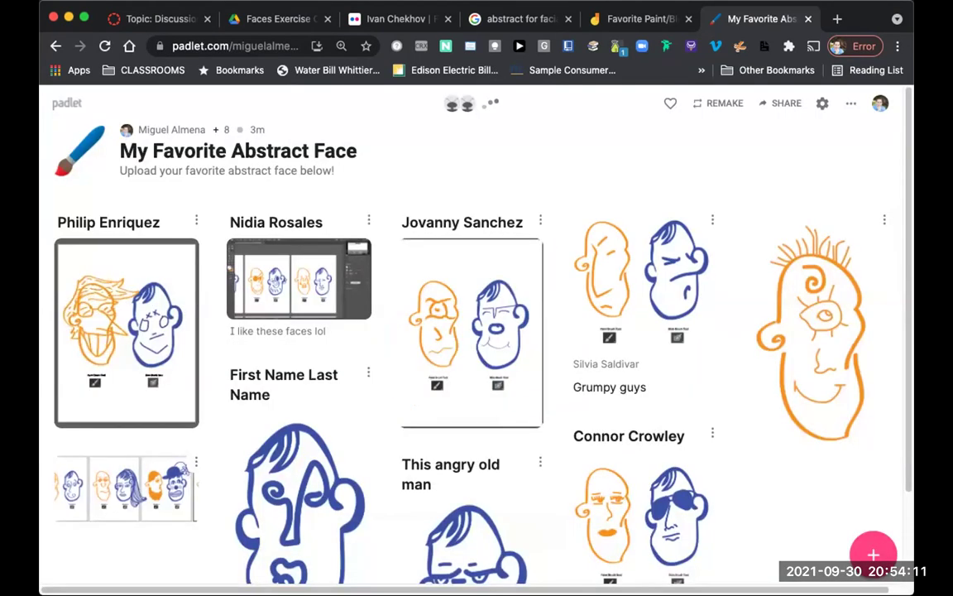
{"action": "scroll", "coordinate": [642, 414], "scroll_direction": "down", "scroll_amount": 3}
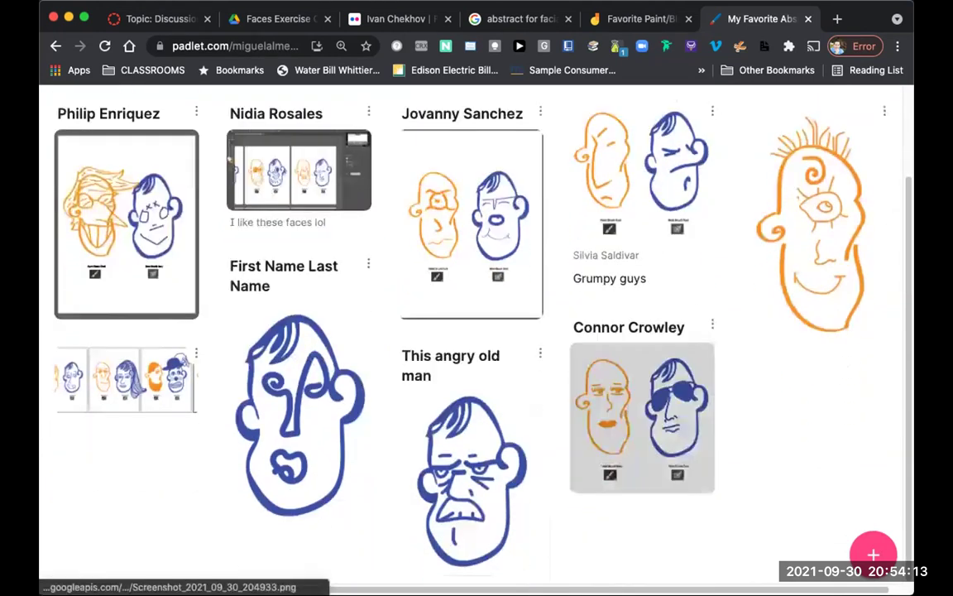
{"action": "scroll", "coordinate": [815, 240], "scroll_direction": "up", "scroll_amount": 1}
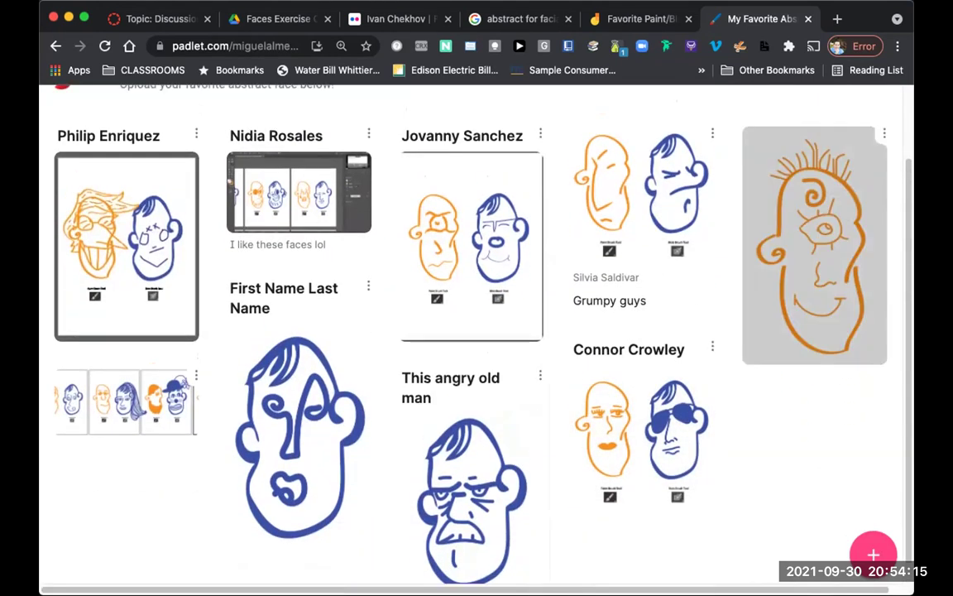
{"action": "scroll", "coordinate": [816, 240], "scroll_direction": "up", "scroll_amount": 2}
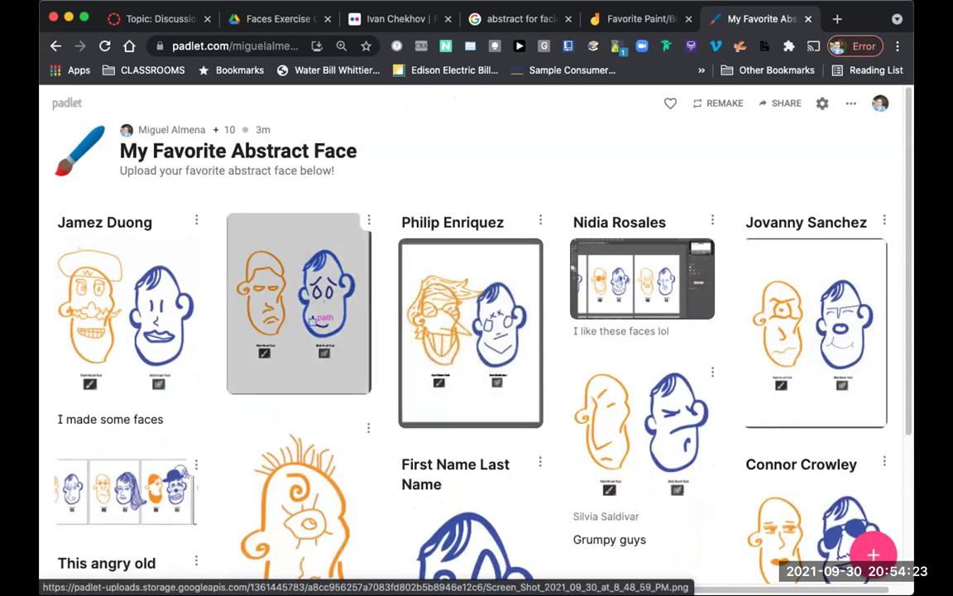
Step: Preview the sad-face, moustached hat-face and faces-strip posts in the lightbox
{"action": "left_click", "coordinate": [299, 303]}
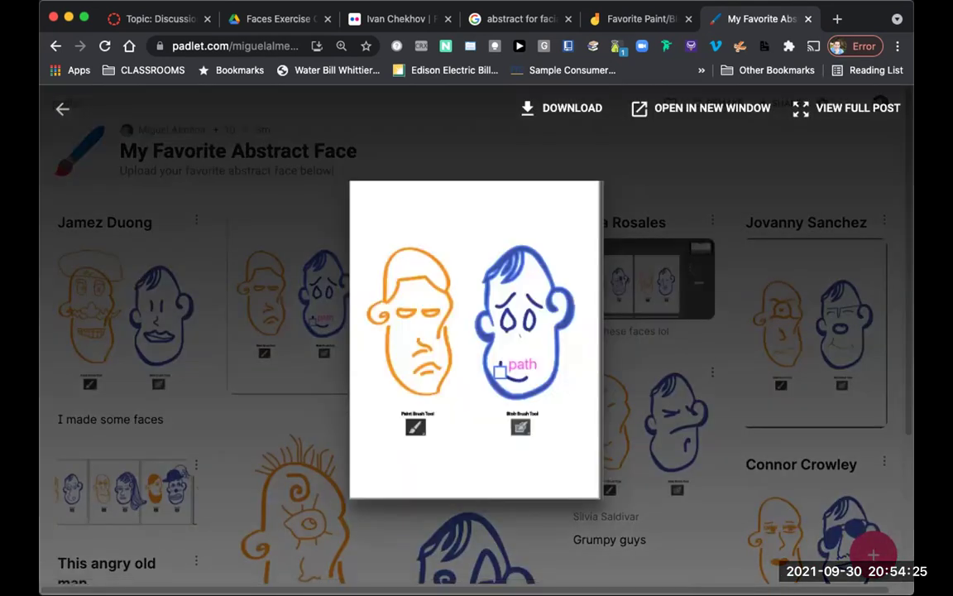
{"action": "left_click", "coordinate": [299, 303]}
{"action": "left_click", "coordinate": [299, 302]}
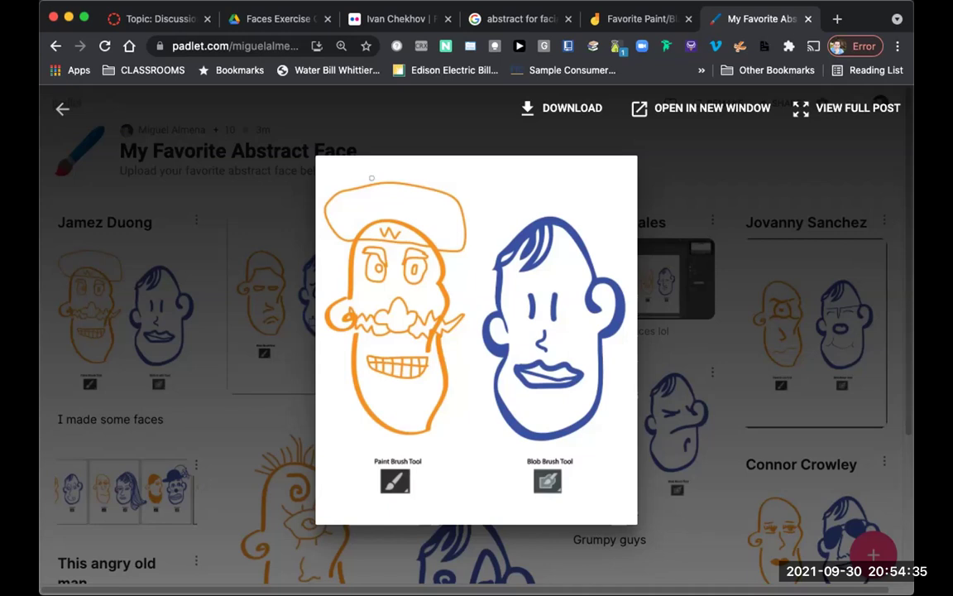
{"action": "key", "text": "Escape"}
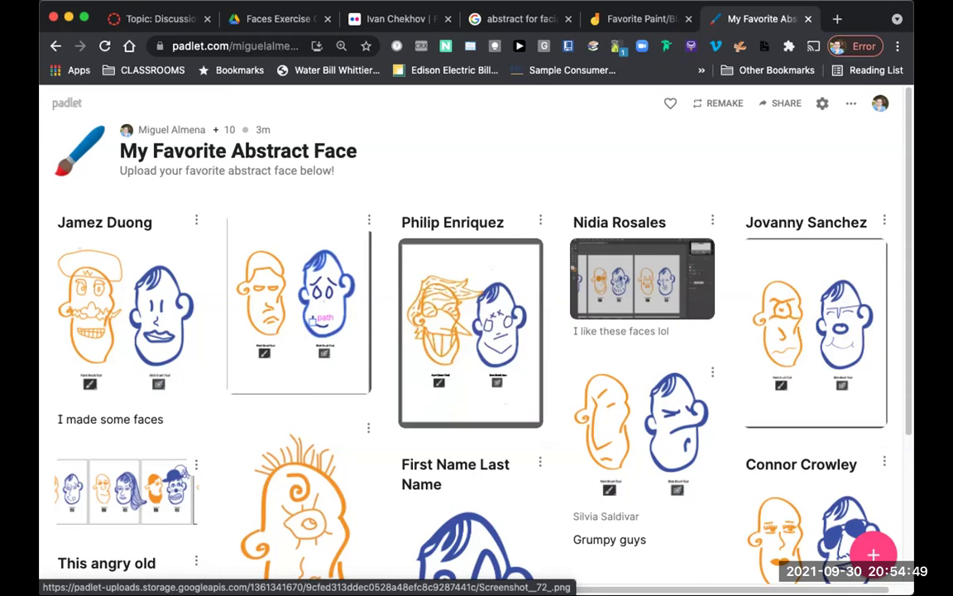
{"action": "left_click", "coordinate": [124, 492]}
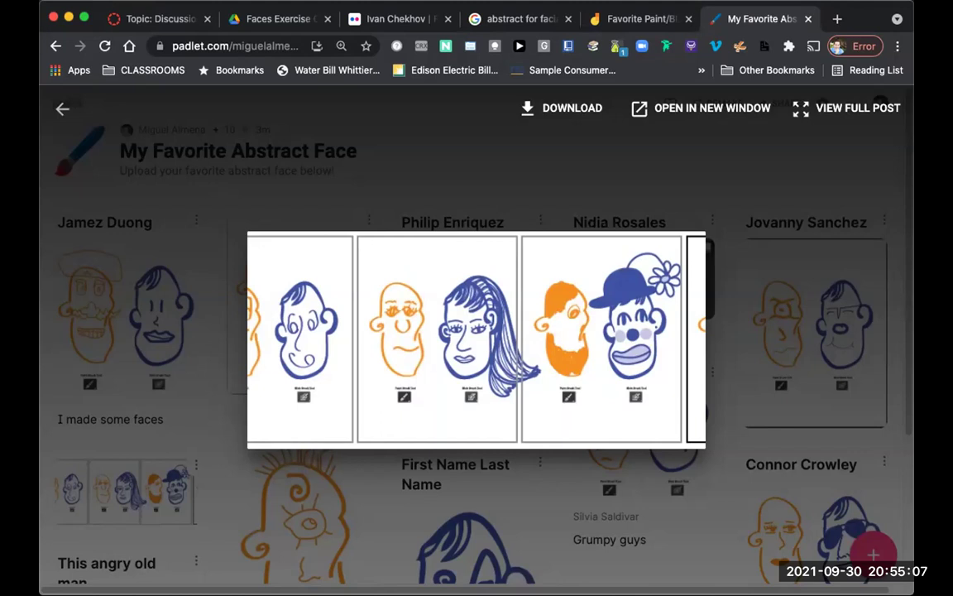
{"action": "key", "text": "Escape"}
Step: Scroll through the abstract-face board's posts and back up to the header
{"action": "scroll", "coordinate": [472, 373], "scroll_direction": "down", "scroll_amount": 5}
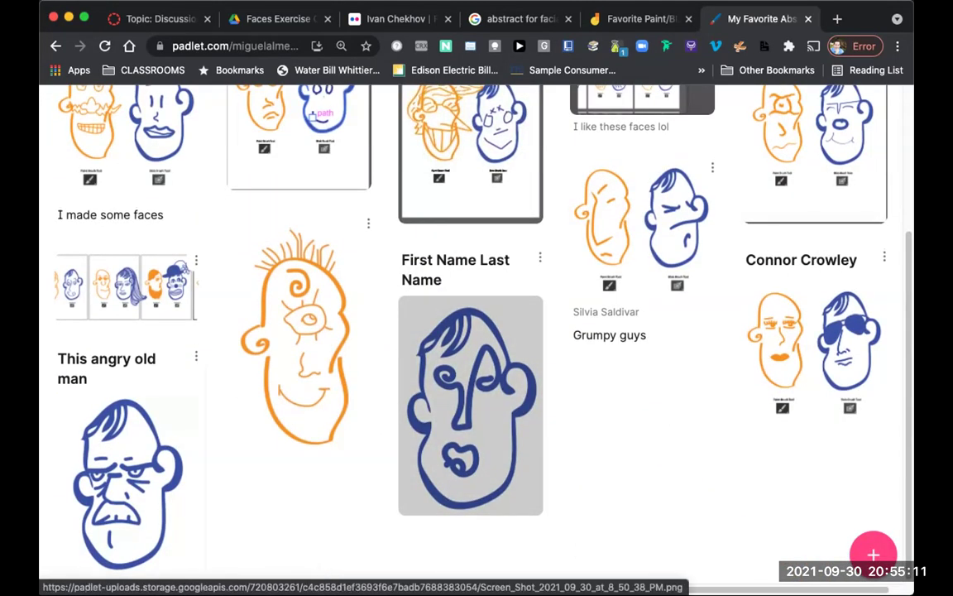
{"action": "scroll", "coordinate": [471, 373], "scroll_direction": "up", "scroll_amount": 1}
{"action": "scroll", "coordinate": [471, 331], "scroll_direction": "up", "scroll_amount": 3}
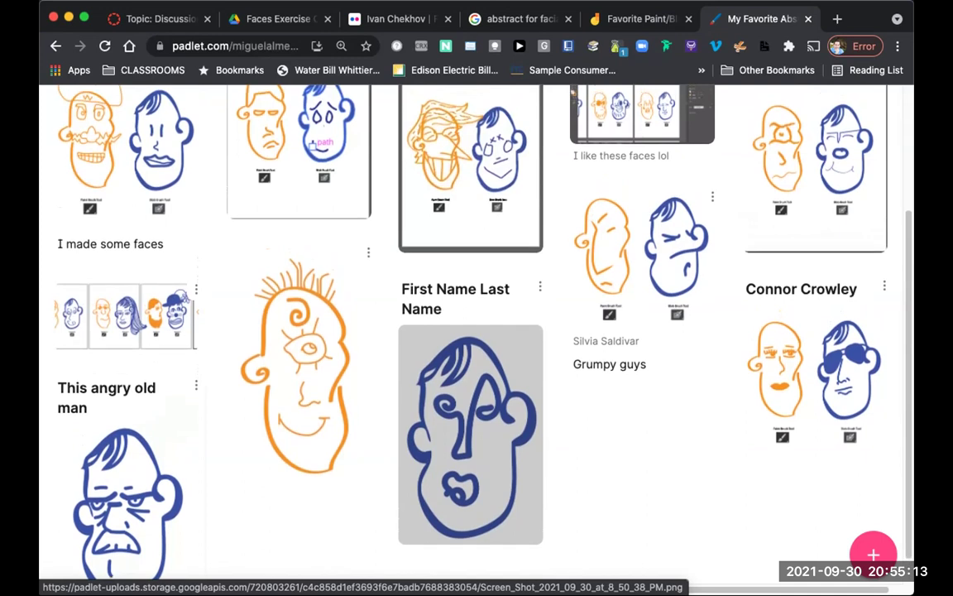
{"action": "scroll", "coordinate": [471, 331], "scroll_direction": "up", "scroll_amount": 2}
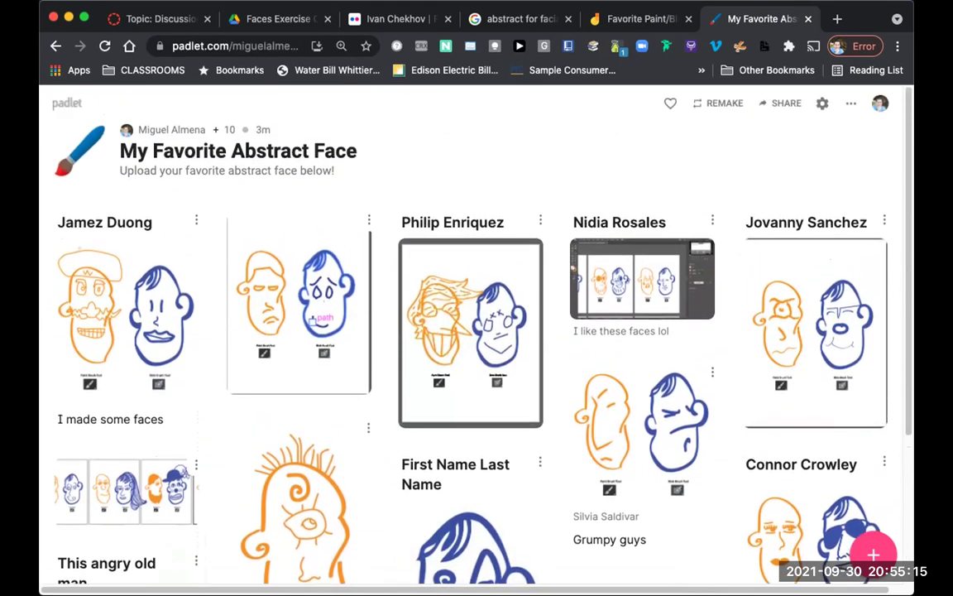
{"action": "scroll", "coordinate": [471, 331], "scroll_direction": "down", "scroll_amount": 1}
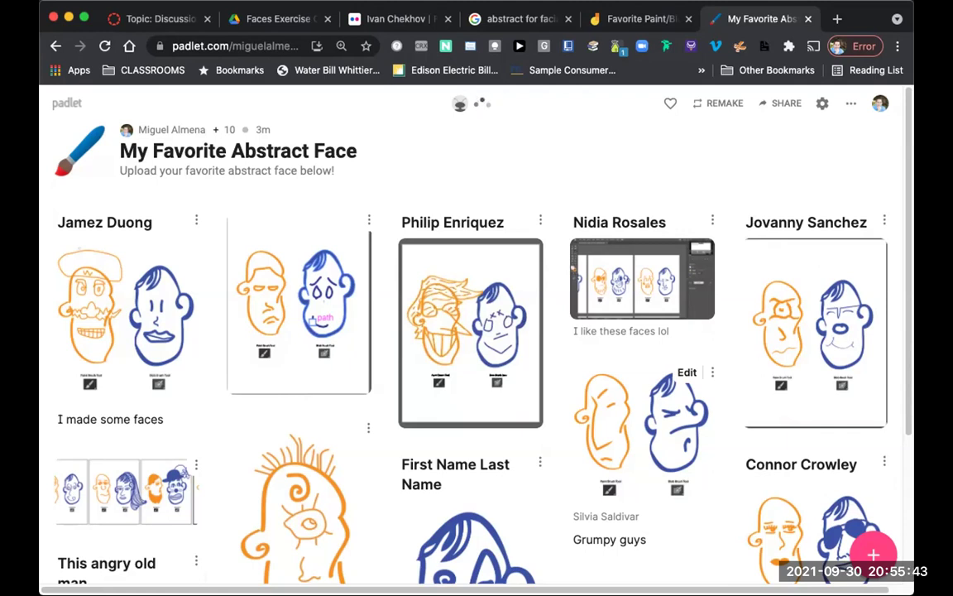
{"action": "scroll", "coordinate": [646, 372], "scroll_direction": "down", "scroll_amount": 3}
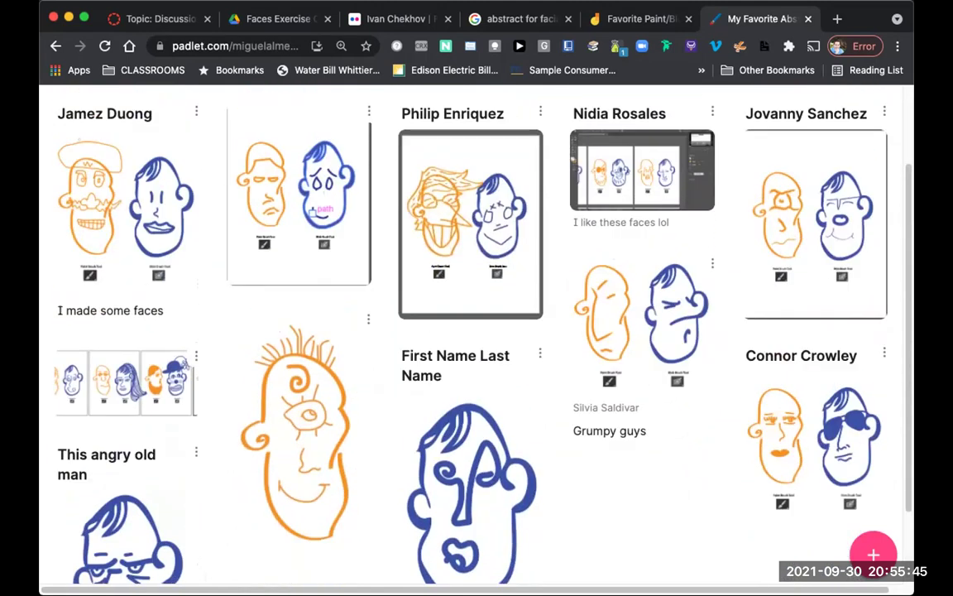
{"action": "scroll", "coordinate": [646, 372], "scroll_direction": "up", "scroll_amount": 3}
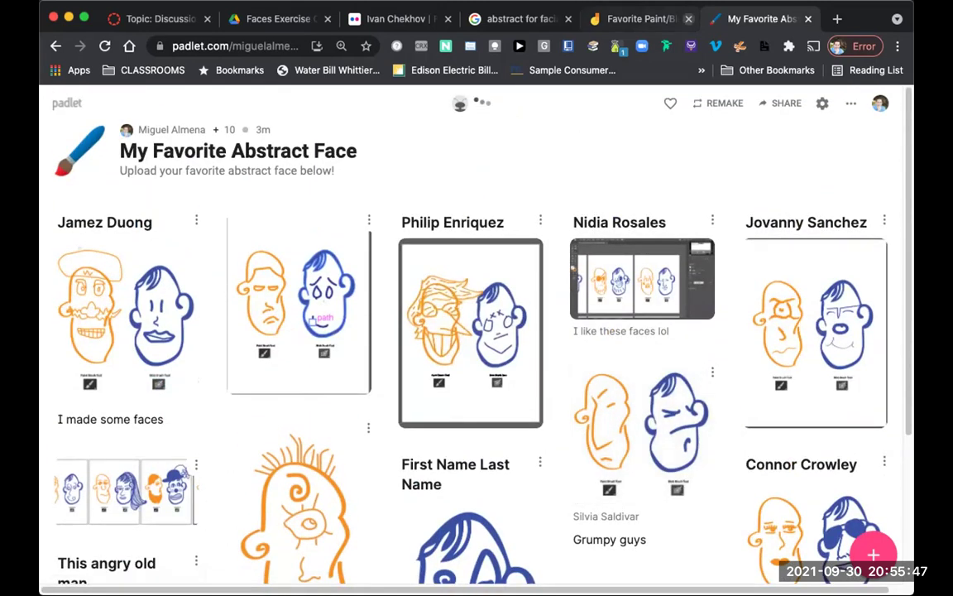
Step: Close the paint reference page and preview the 'ice cream accident' post
{"action": "left_click", "coordinate": [687, 18]}
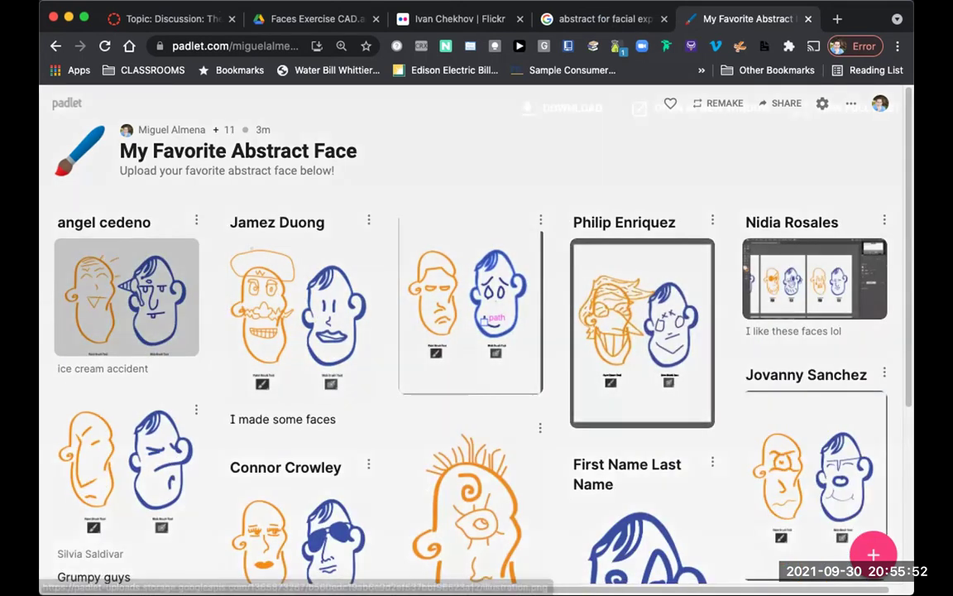
{"action": "left_click", "coordinate": [122, 298]}
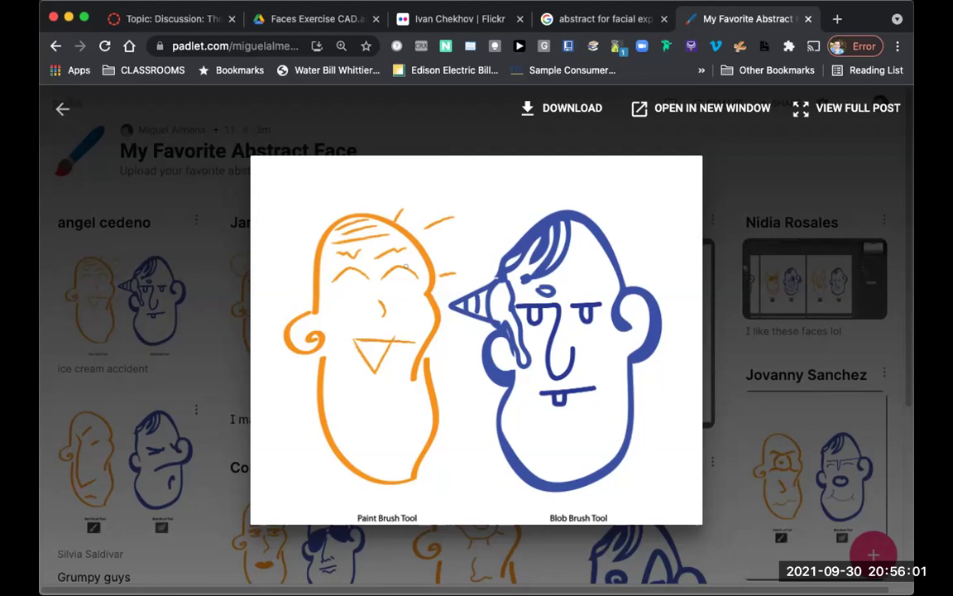
{"action": "key", "text": "Escape"}
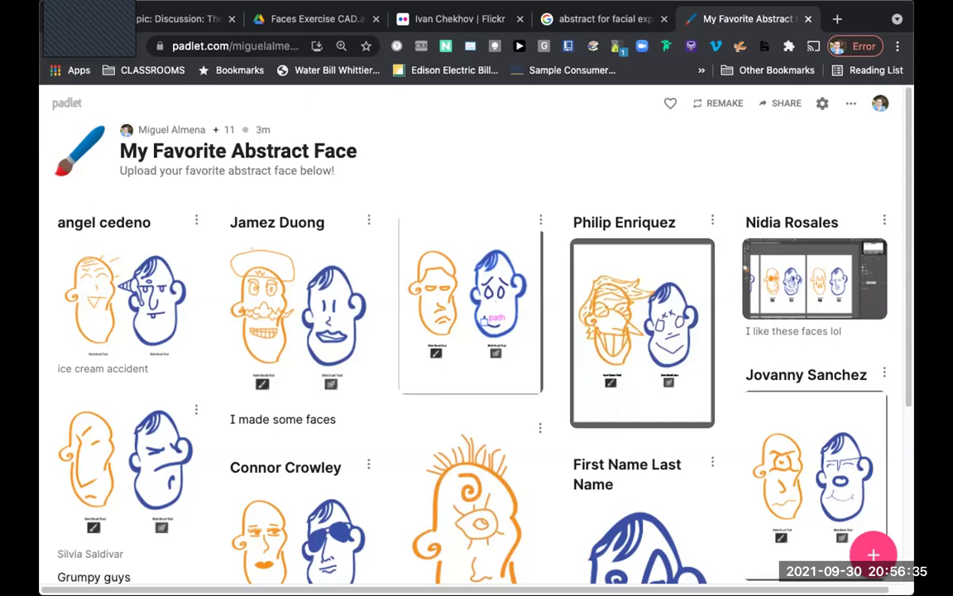
Step: Back in Illustrator, close Untitled-1 and bring up the New Document dialog
{"action": "key", "text": "super+Tab"}
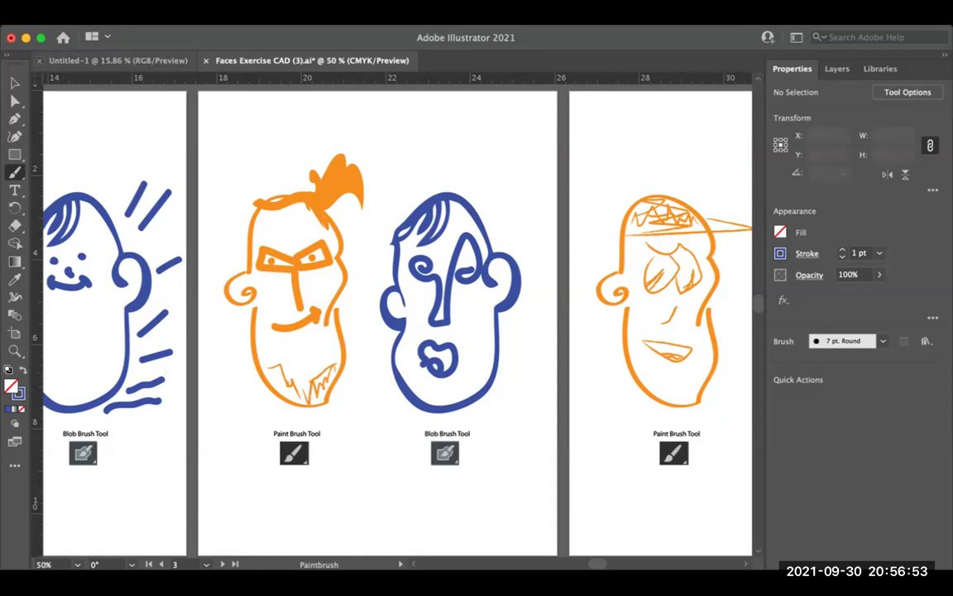
{"action": "left_click", "coordinate": [39, 60]}
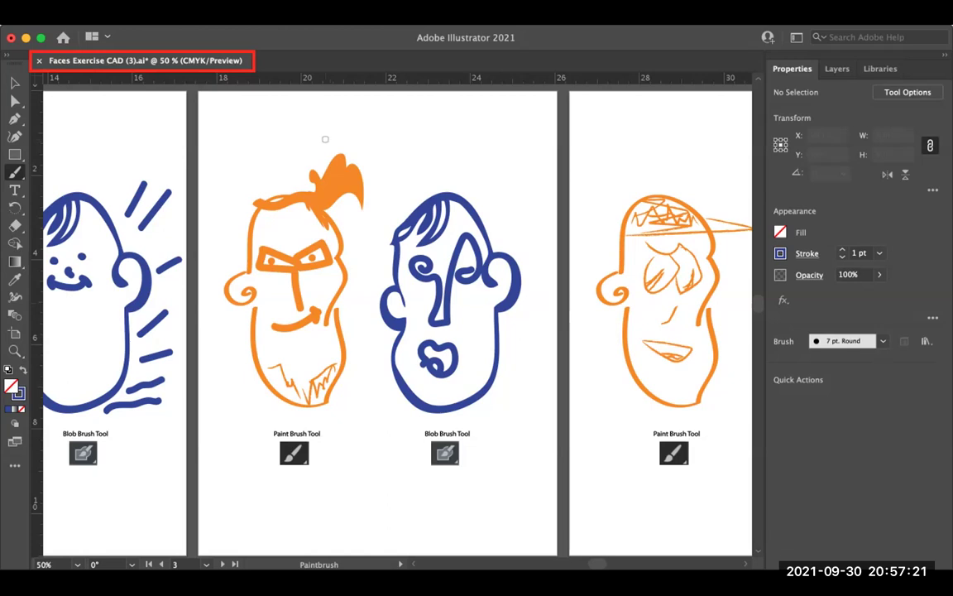
{"action": "key", "text": "super+n"}
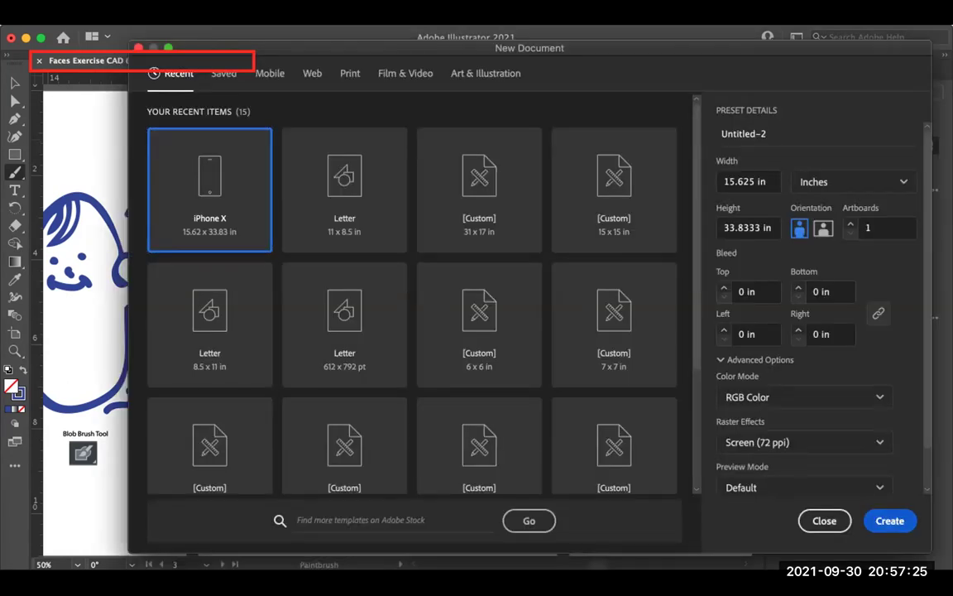
Step: Create the blank Untitled-2 document, then close it to return to Faces Exercise CAD (3).ai
{"action": "key", "text": "Return"}
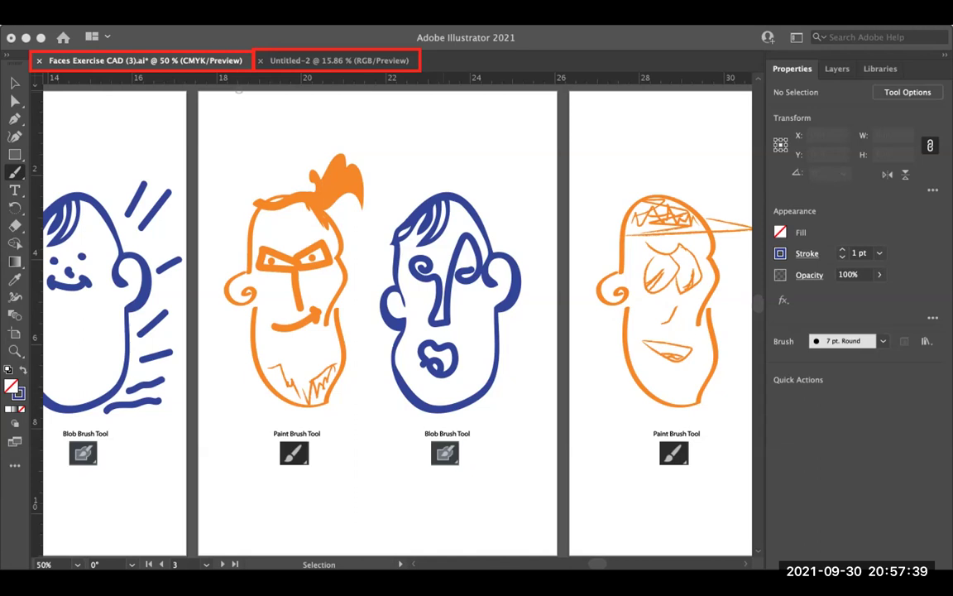
{"action": "key", "text": "ctrl+Tab"}
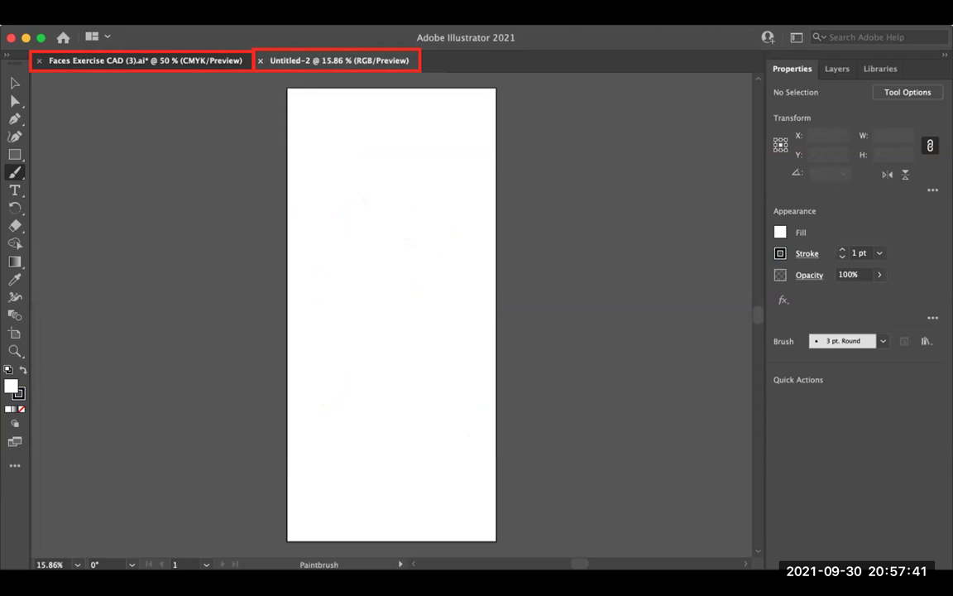
{"action": "key", "text": "ctrl+Tab"}
{"action": "left_click", "coordinate": [339, 60]}
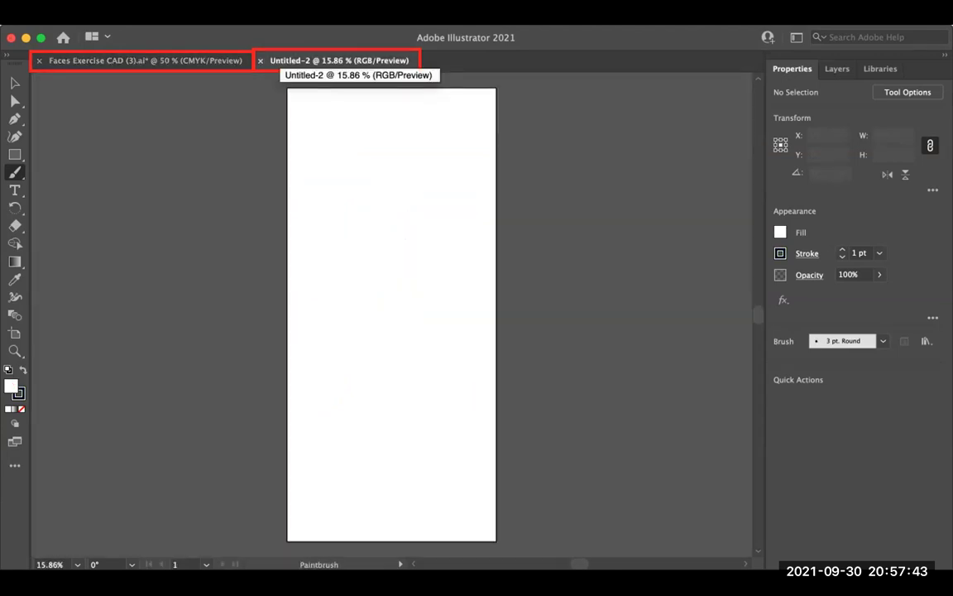
{"action": "key", "text": "cmd+w"}
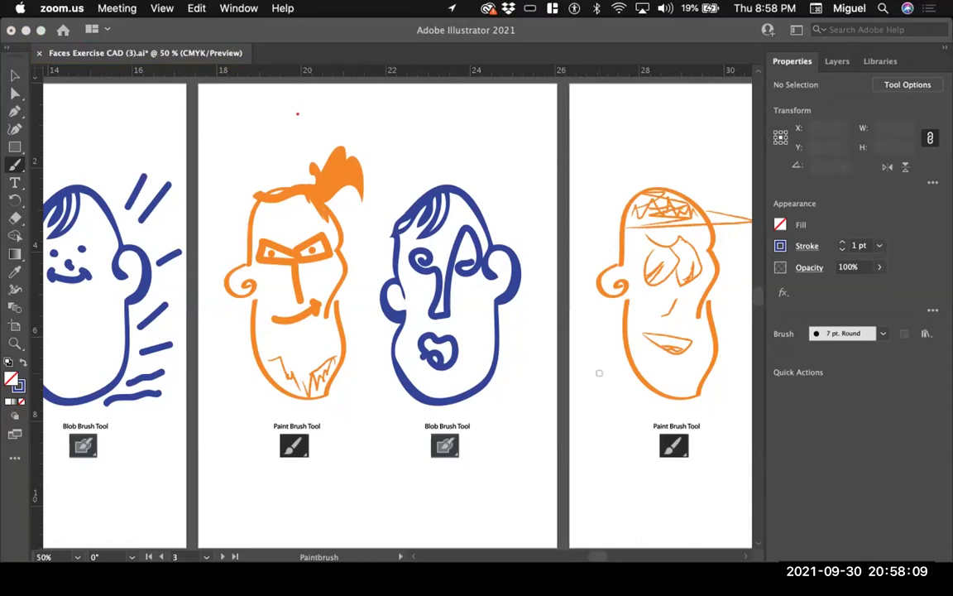
Step: With the Selection tool, make the middle artboard active and open the File menu
{"action": "key", "text": "super+Tab"}
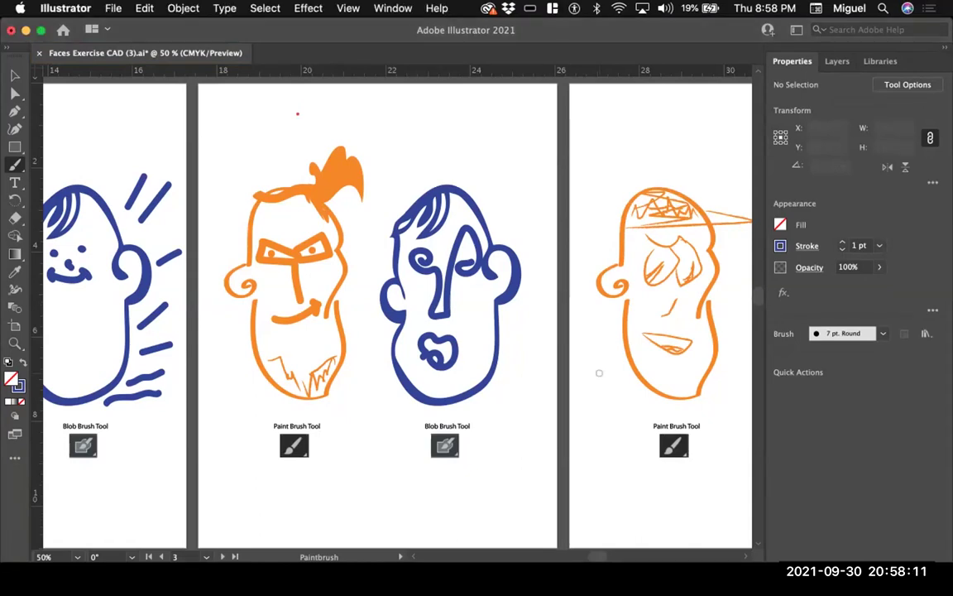
{"action": "key", "text": "v"}
{"action": "left_click", "coordinate": [463, 137]}
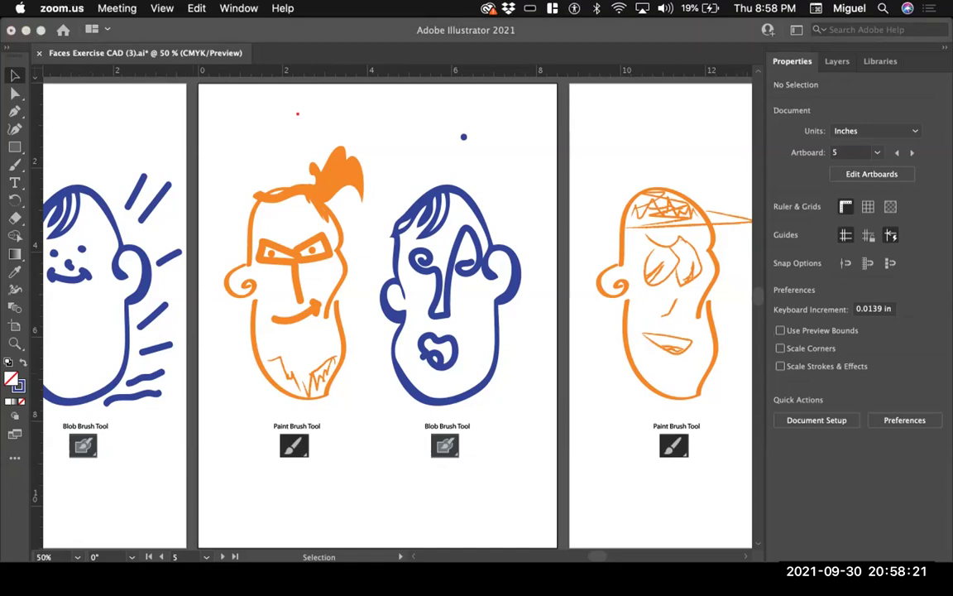
{"action": "left_click_drag", "start_coordinate": [136, 155], "coordinate": [80, 18]}
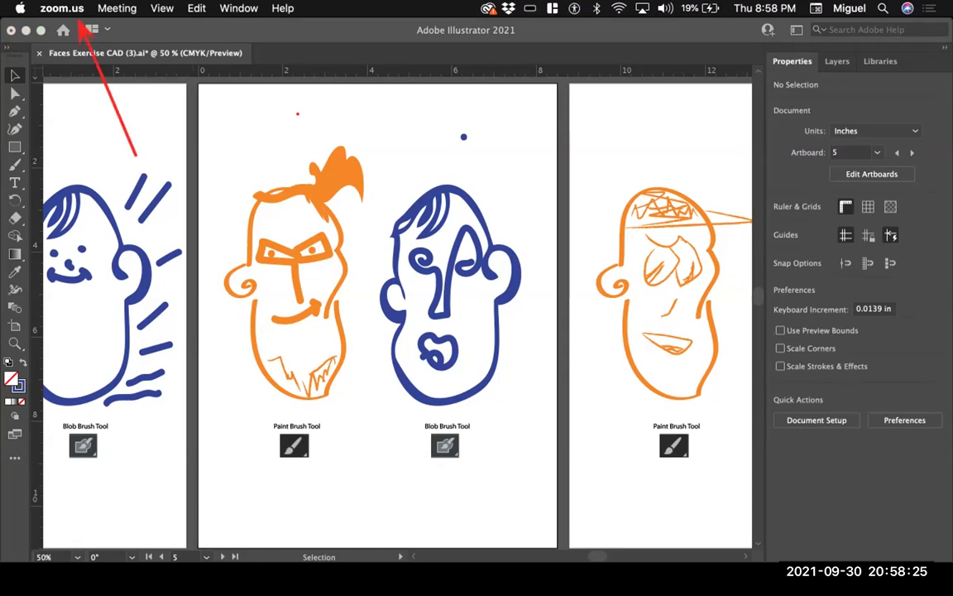
{"action": "key", "text": "super+Tab"}
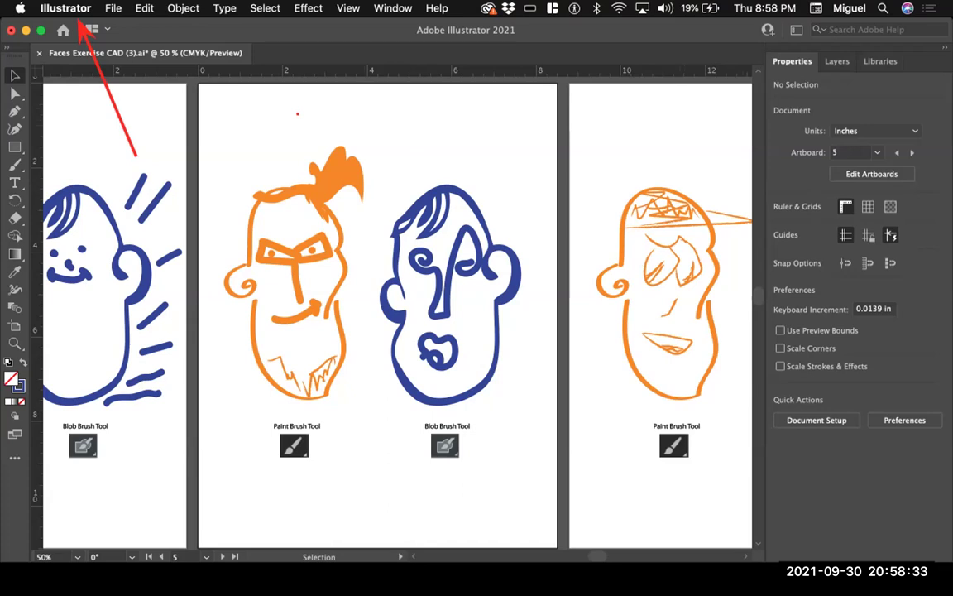
{"action": "left_click", "coordinate": [113, 8]}
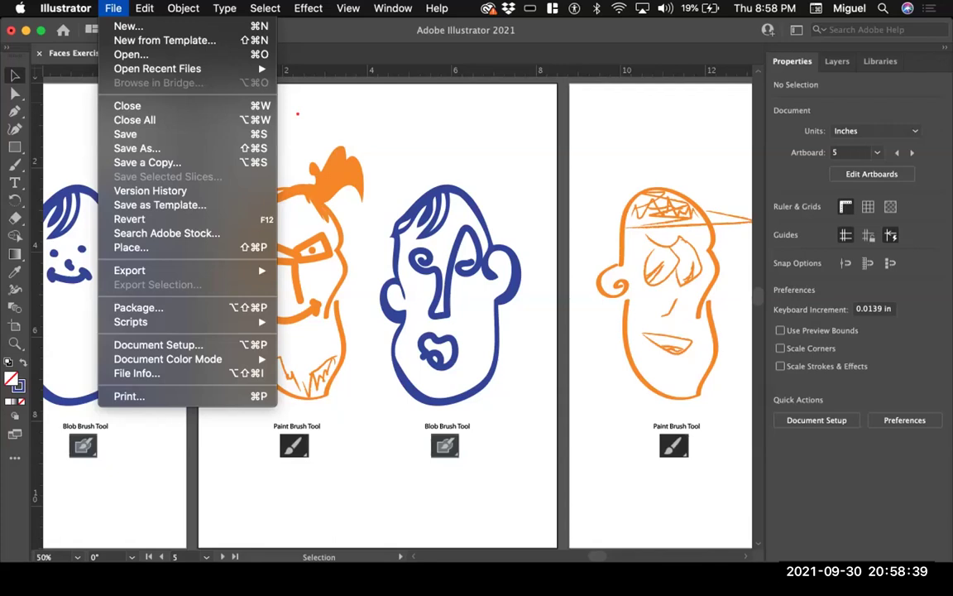
Step: Move the File menu highlight down to the Save As… command
{"action": "key", "text": "Down"}
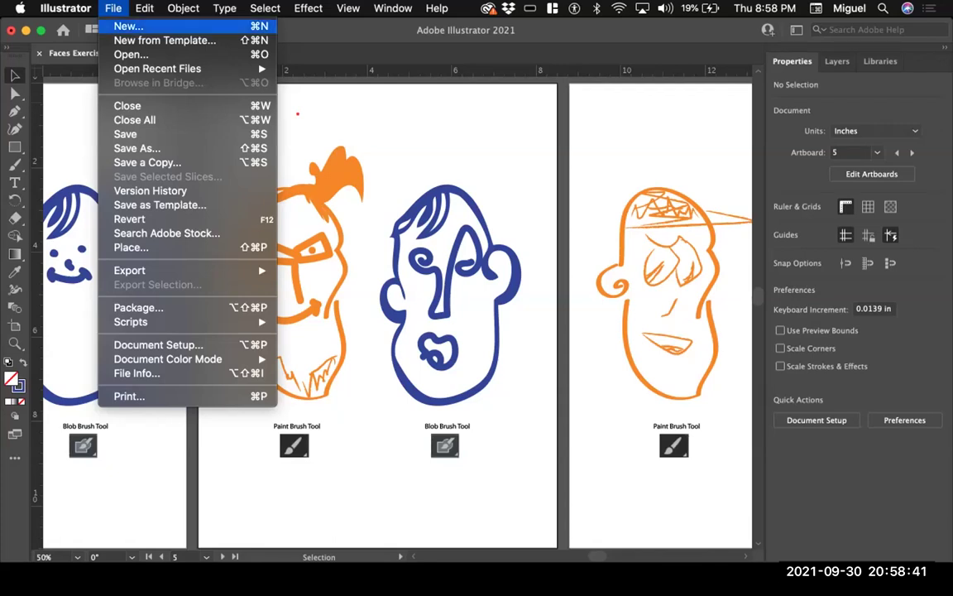
{"action": "key", "text": "Down"}
{"action": "key", "text": "Down"}
{"action": "key", "text": "Down"}
{"action": "key", "text": "Down"}
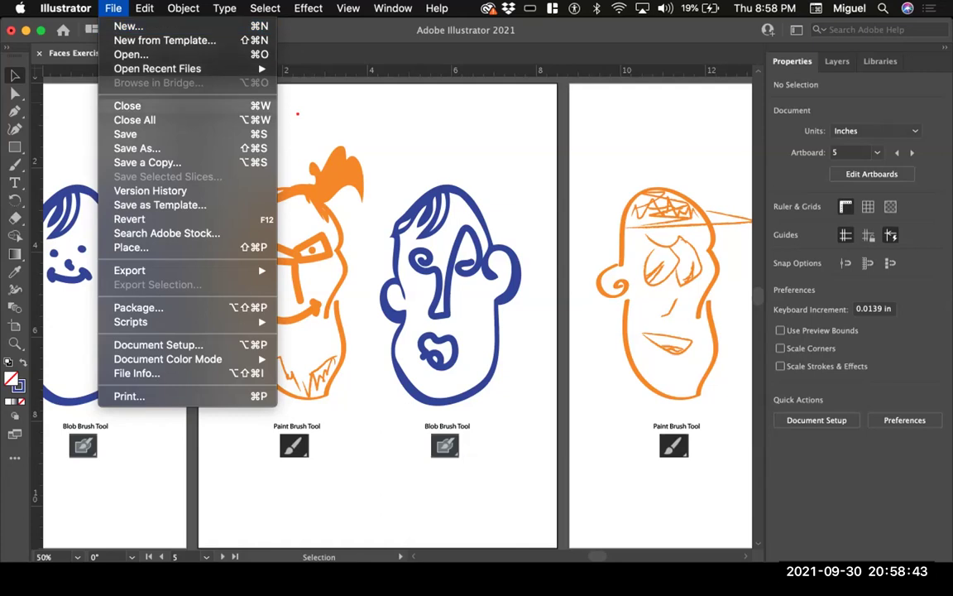
{"action": "key", "text": "Down"}
{"action": "key", "text": "Down"}
{"action": "key", "text": "Down"}
{"action": "key", "text": "Down"}
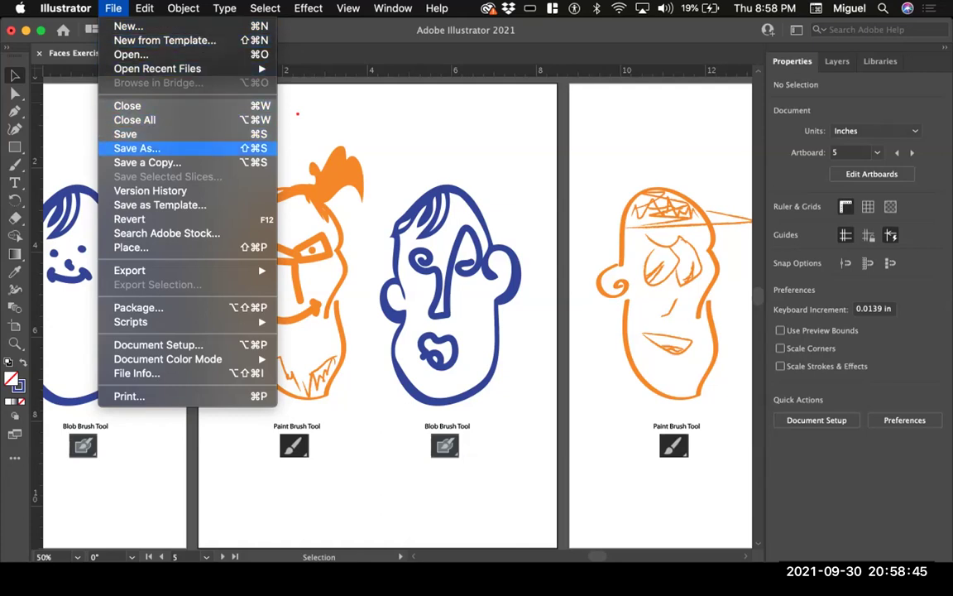
{"action": "key", "text": "Up"}
Step: Start Save As to the Desktop, prefixing the student's full name to 'Faces Exercise CAD (3)'
{"action": "key", "text": "Return"}
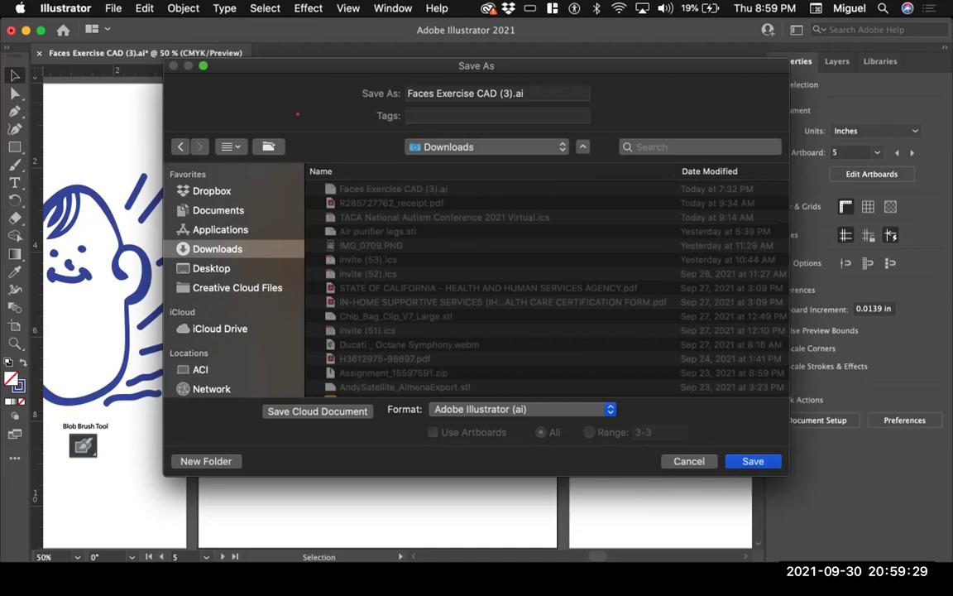
{"action": "left_click", "coordinate": [211, 268]}
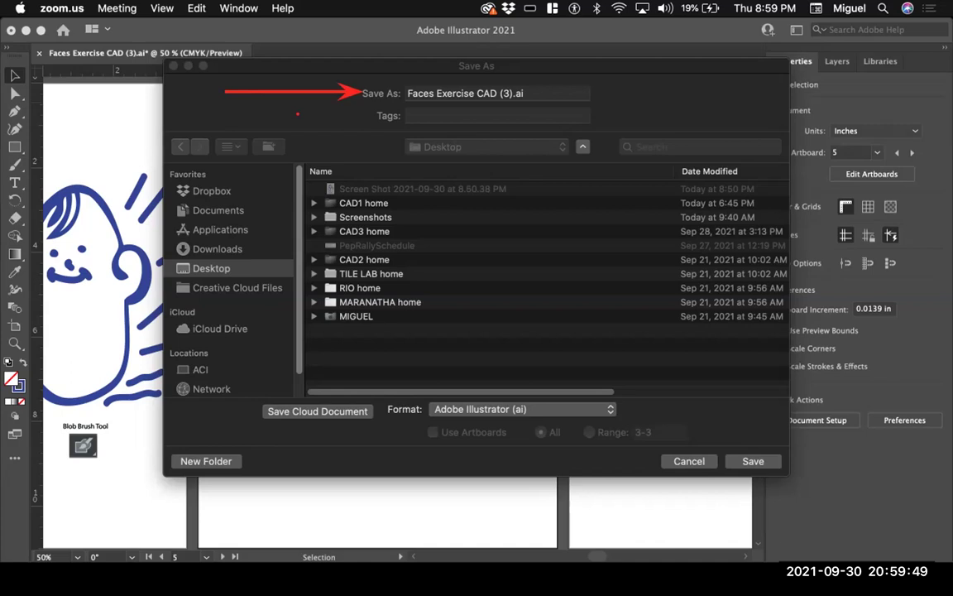
{"action": "key", "text": "super+Tab"}
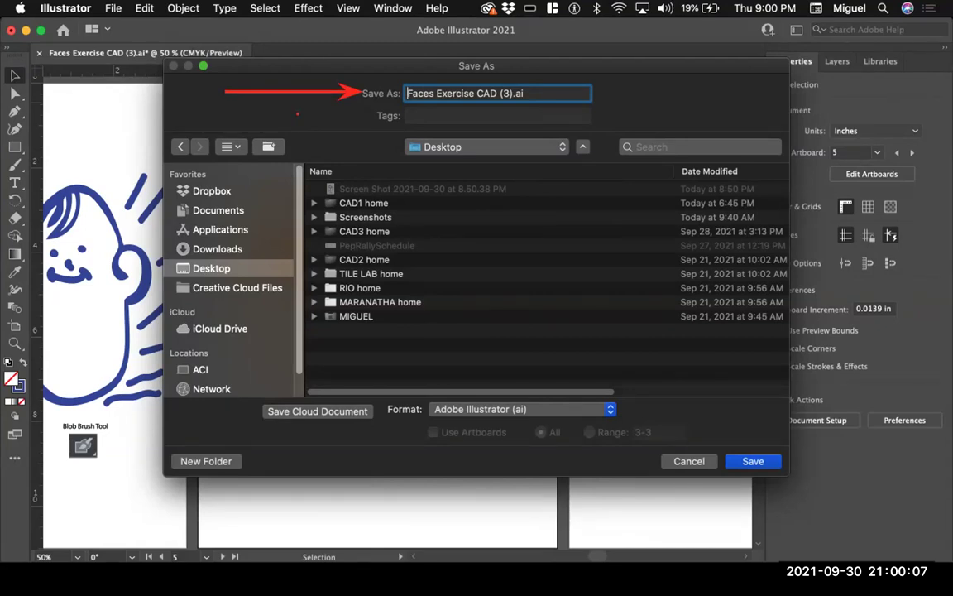
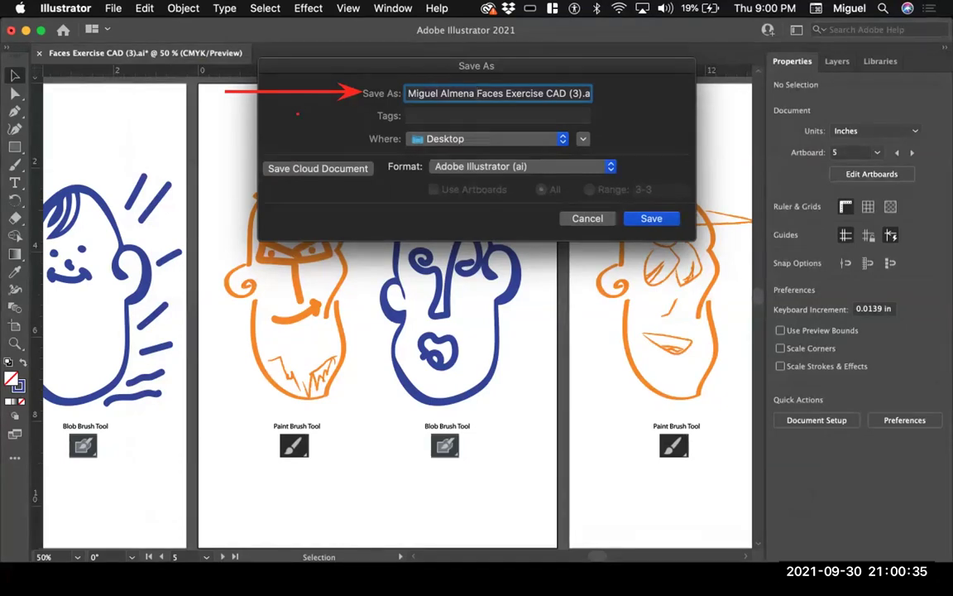
Step: Keep Desktop as the save location and save, bringing up Illustrator Options
{"action": "left_click", "coordinate": [489, 138]}
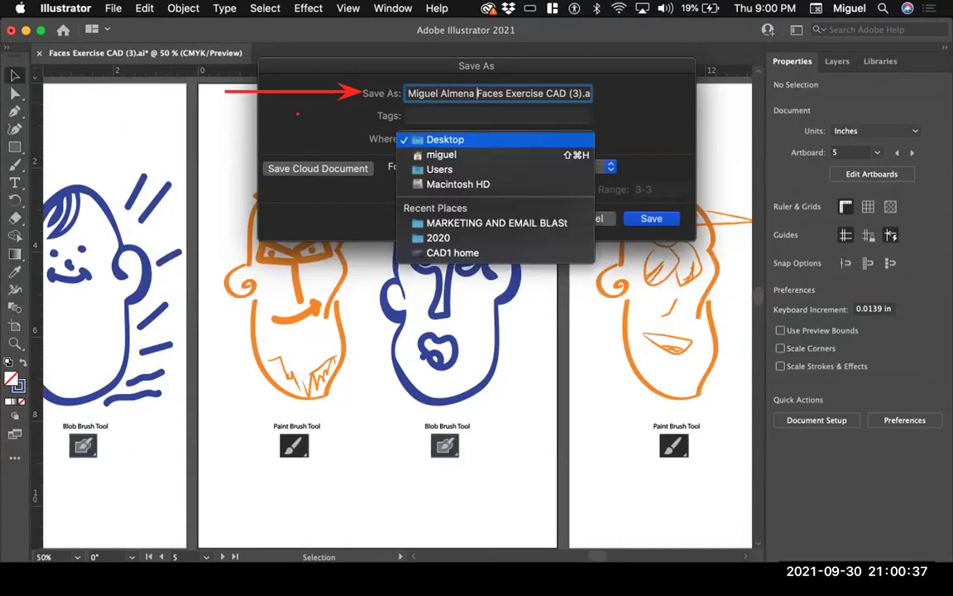
{"action": "left_click", "coordinate": [488, 139]}
{"action": "left_click", "coordinate": [488, 138]}
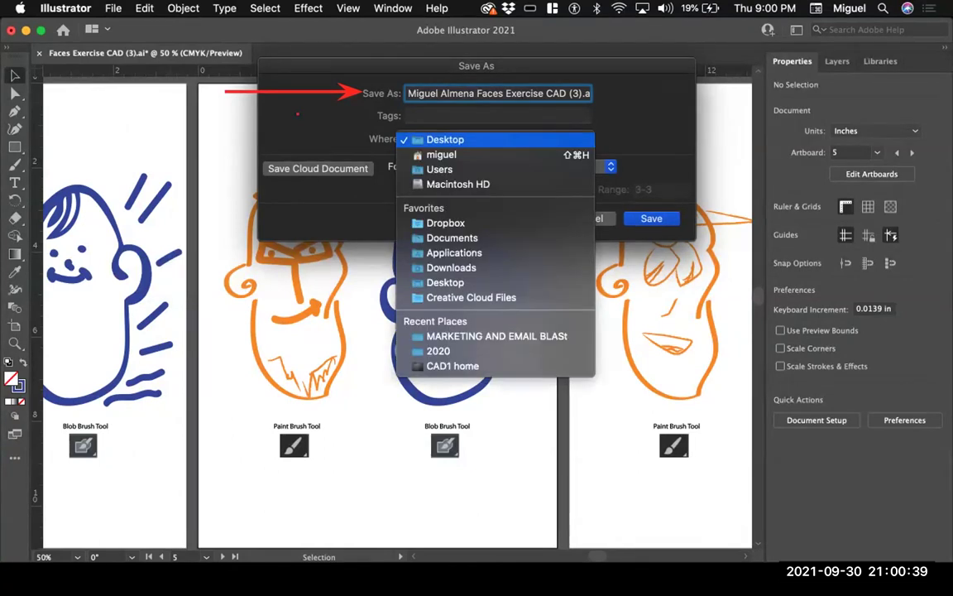
{"action": "left_click", "coordinate": [446, 139]}
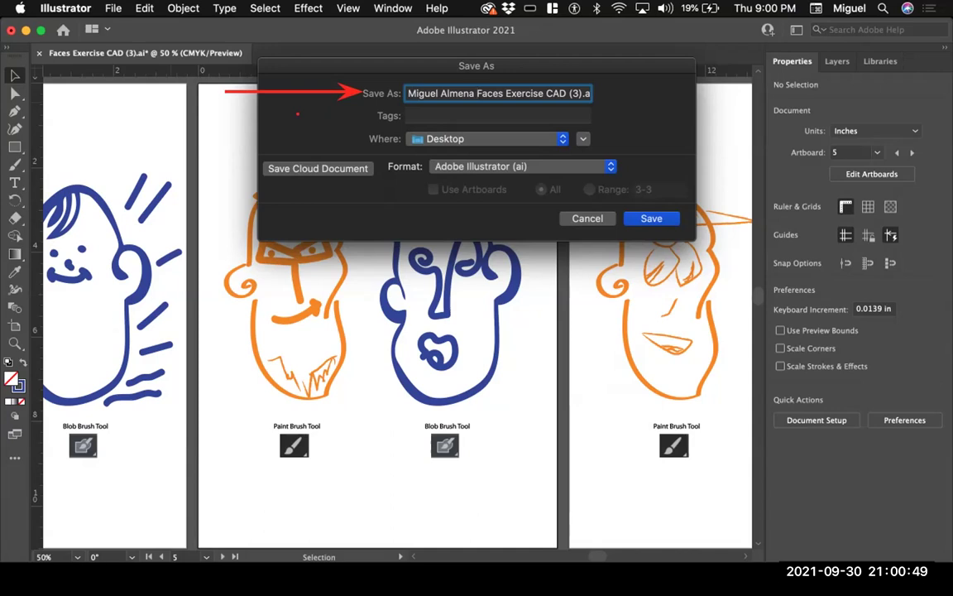
{"action": "left_click_drag", "start_coordinate": [342, 229], "coordinate": [653, 220]}
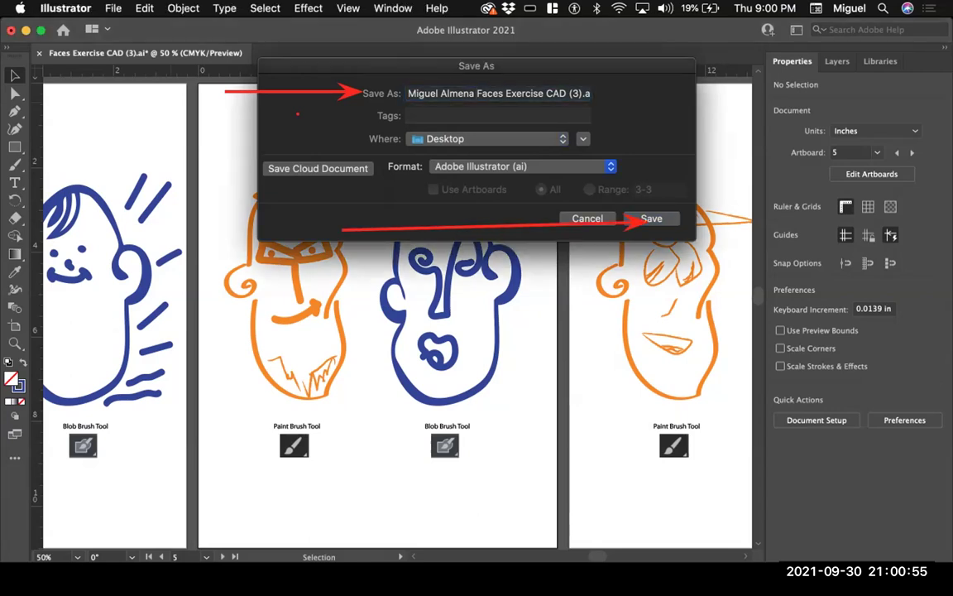
{"action": "key", "text": "Return"}
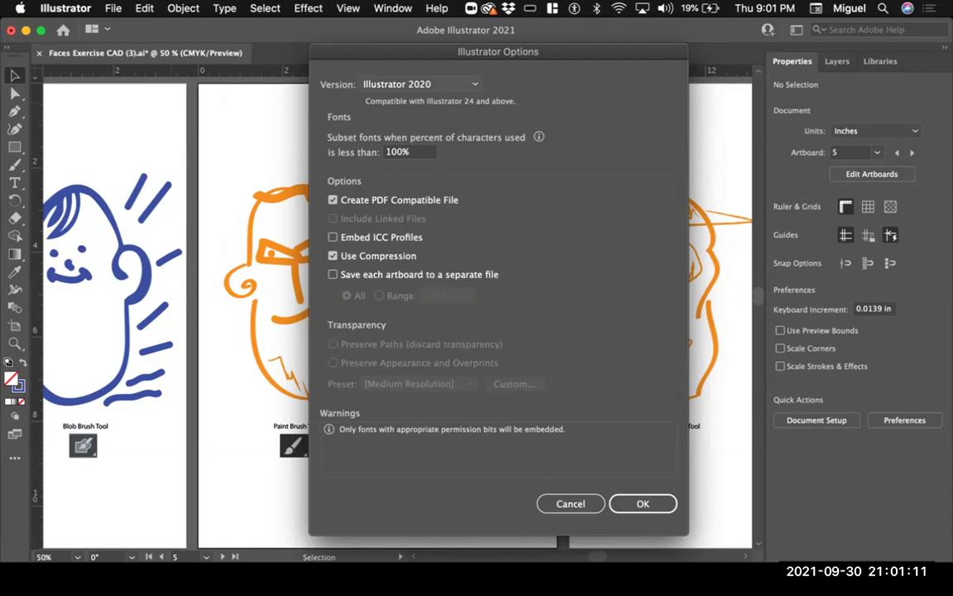
Step: Finish saving as Illustrator 2020 version, then hide Illustrator to reveal the desktop
{"action": "left_click", "coordinate": [421, 84]}
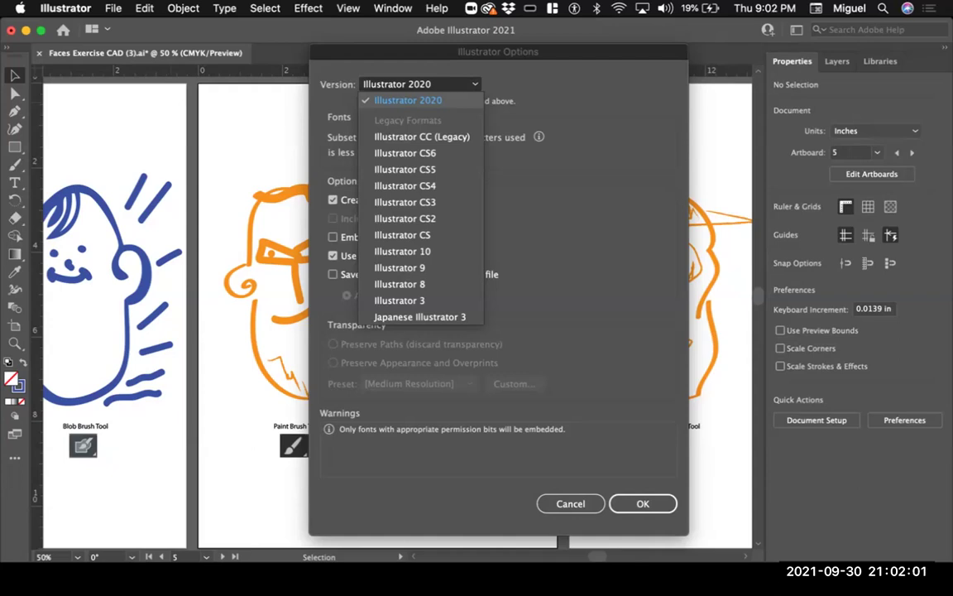
{"action": "key", "text": "Escape"}
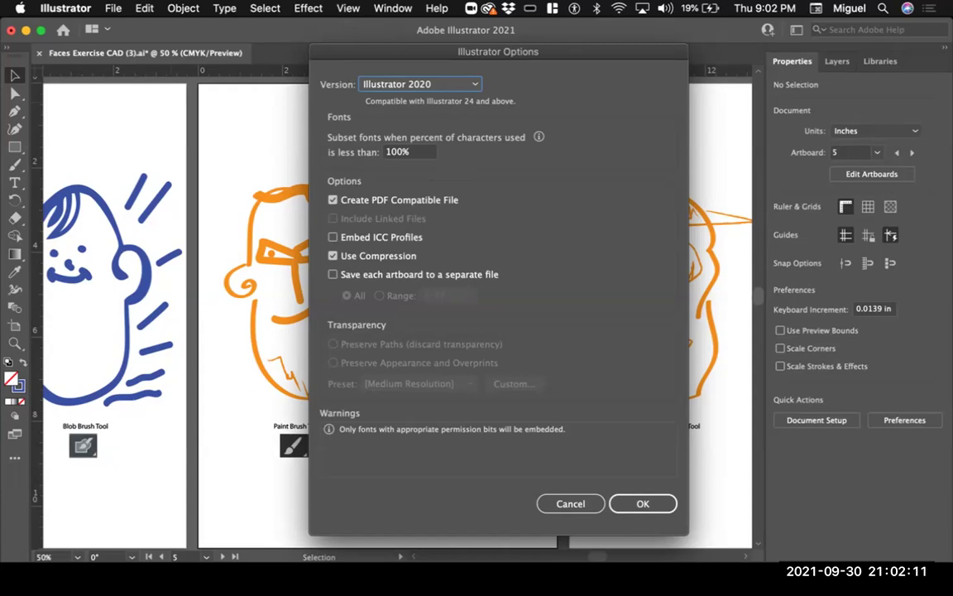
{"action": "key", "text": "Return"}
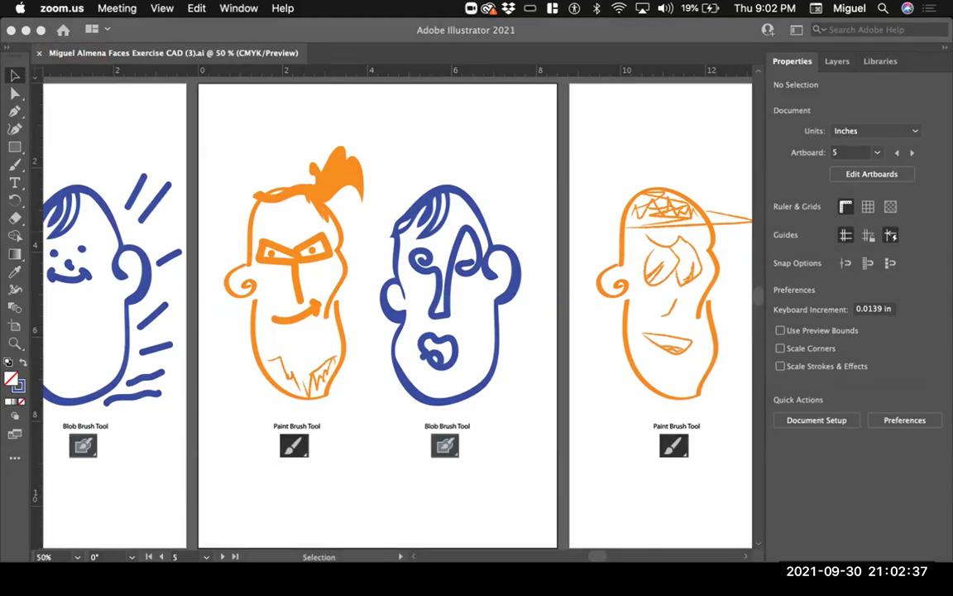
{"action": "key", "text": "super+Tab"}
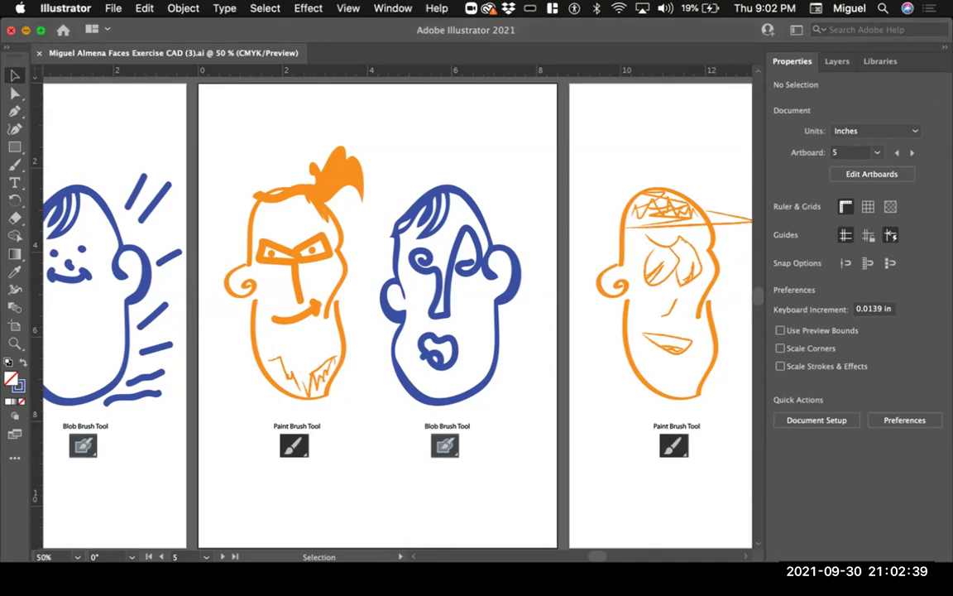
{"action": "key", "text": "super+h"}
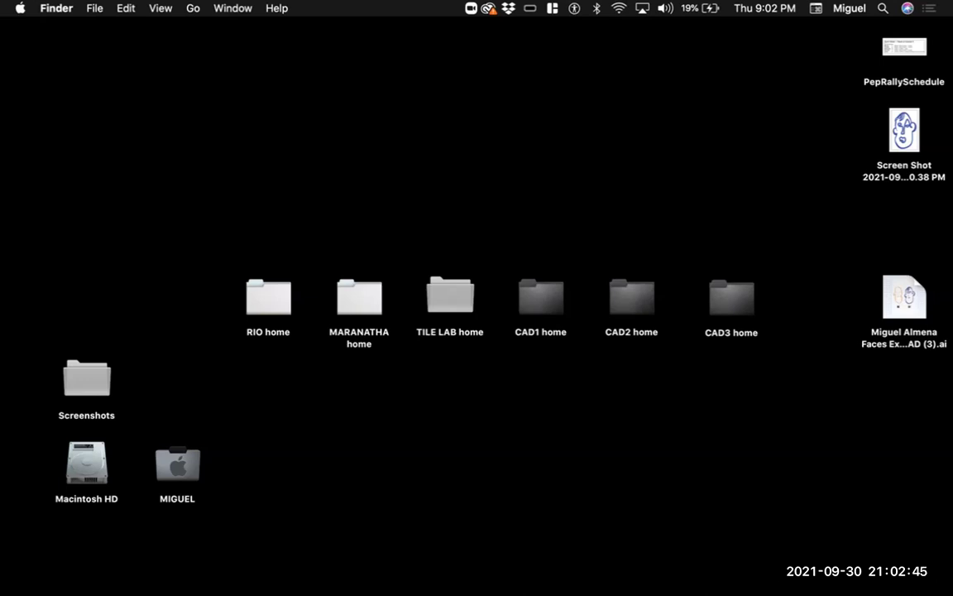
Step: Create a new folder on the desktop via its right-click menu
{"action": "left_click_drag", "start_coordinate": [720, 222], "coordinate": [883, 294]}
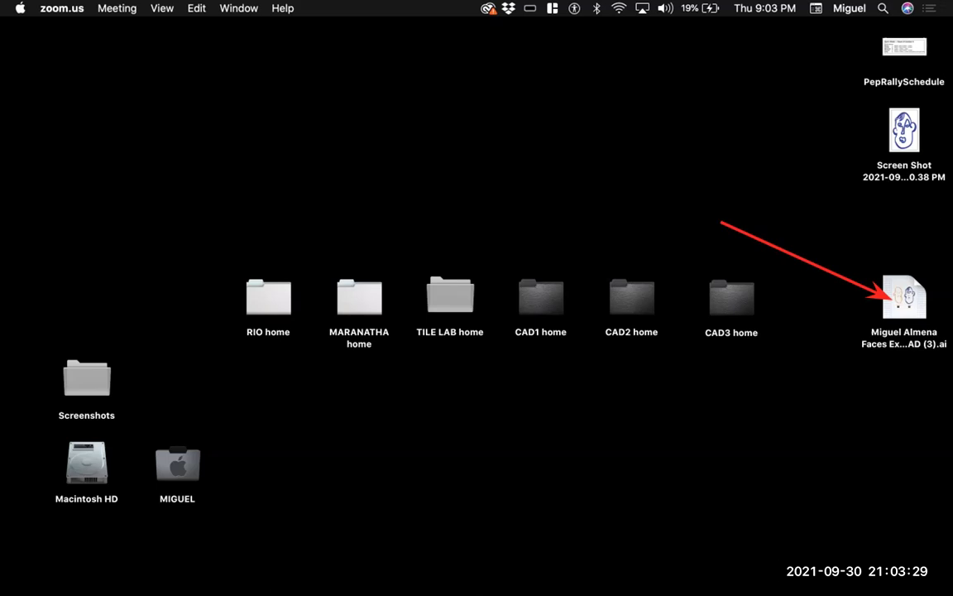
{"action": "right_click", "coordinate": [451, 182]}
{"action": "key", "text": "Escape"}
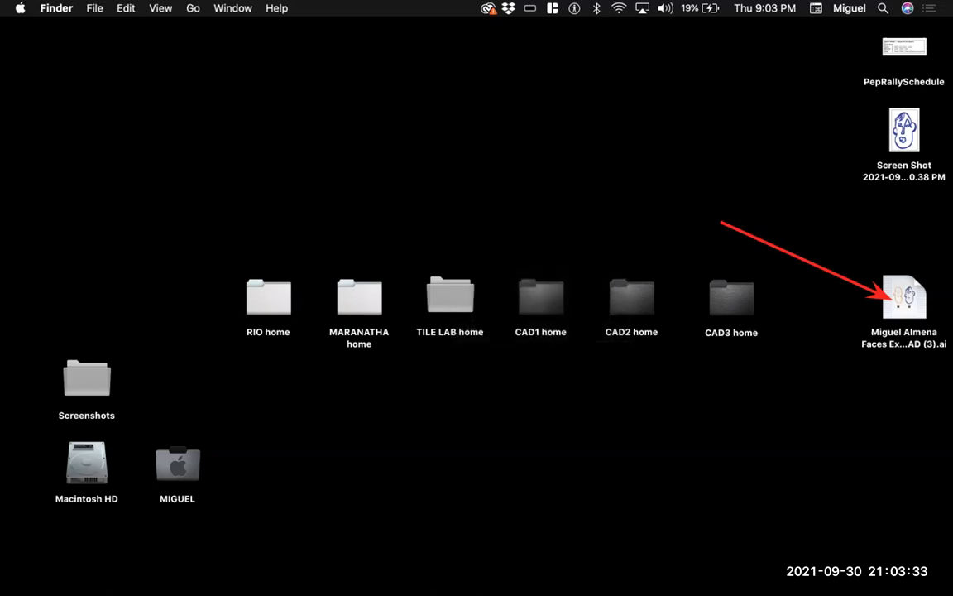
{"action": "right_click", "coordinate": [493, 120]}
{"action": "left_click", "coordinate": [534, 128]}
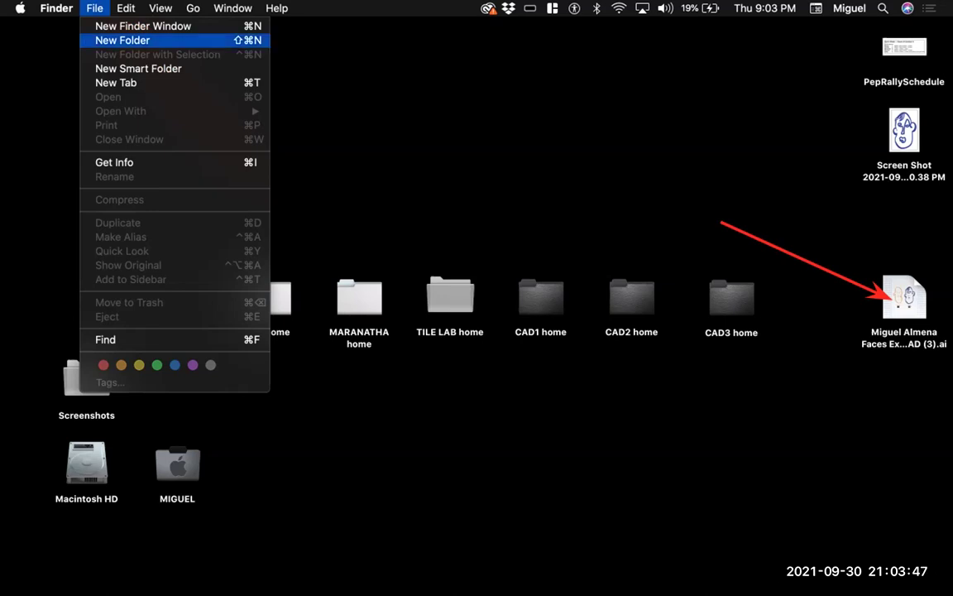
Step: Create a new desktop folder and name it GDSN164
{"action": "key", "text": "super+shift+n"}
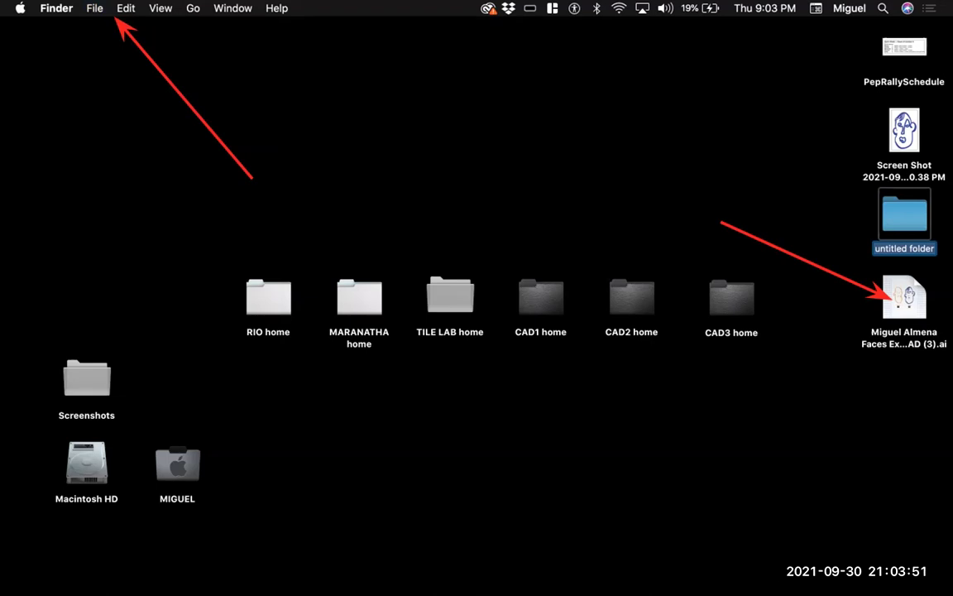
{"action": "left_click_drag", "start_coordinate": [726, 216], "coordinate": [883, 222]}
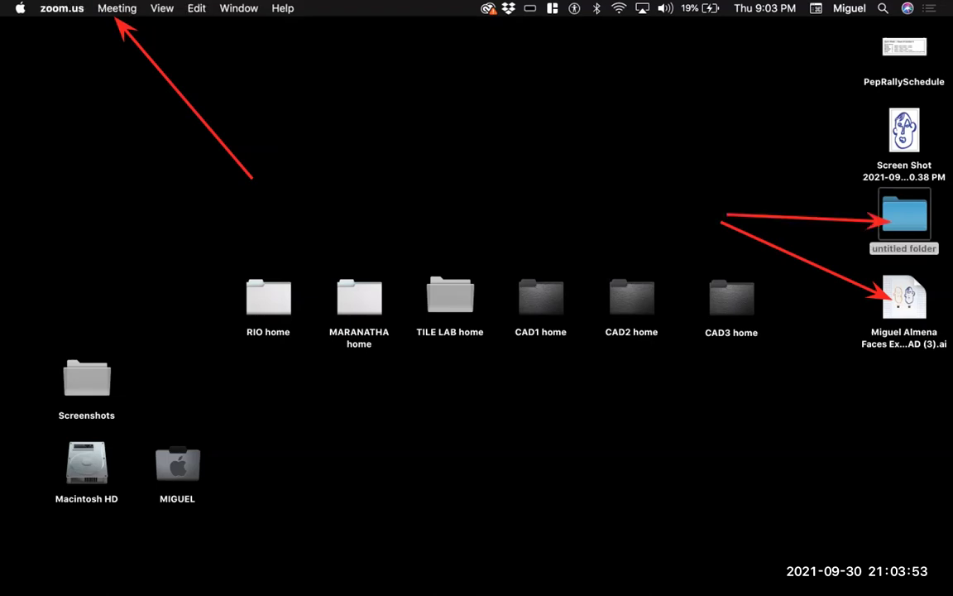
{"action": "key", "text": "super+Tab"}
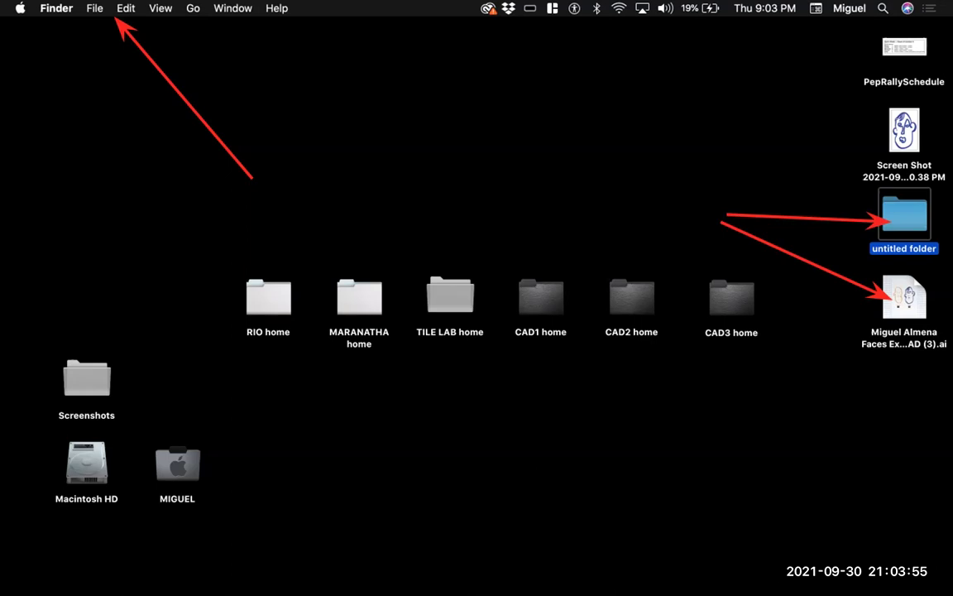
{"action": "key", "text": "Return"}
{"action": "left_click", "coordinate": [907, 248]}
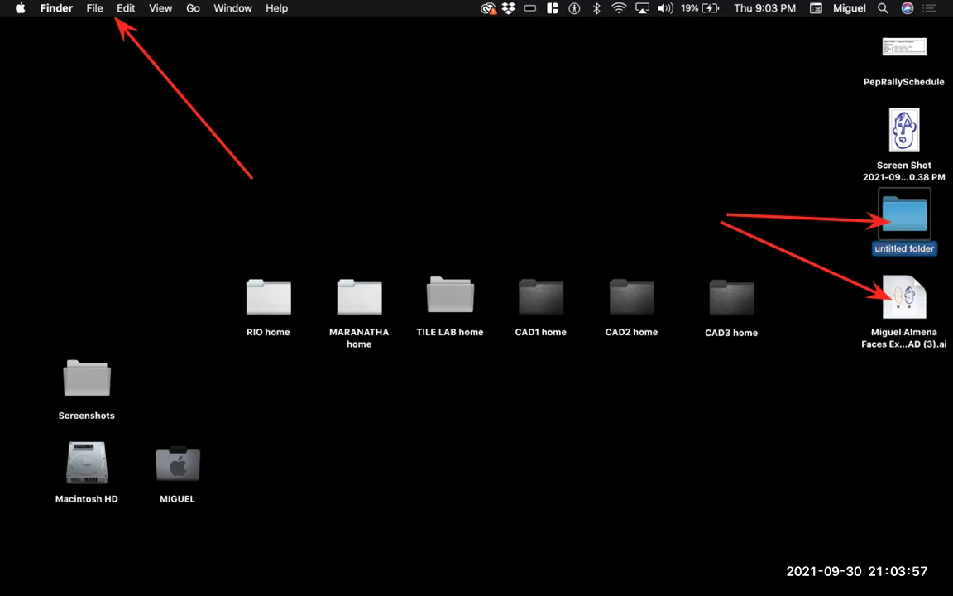
{"action": "key", "text": "Return"}
{"action": "type", "text": "GD"}
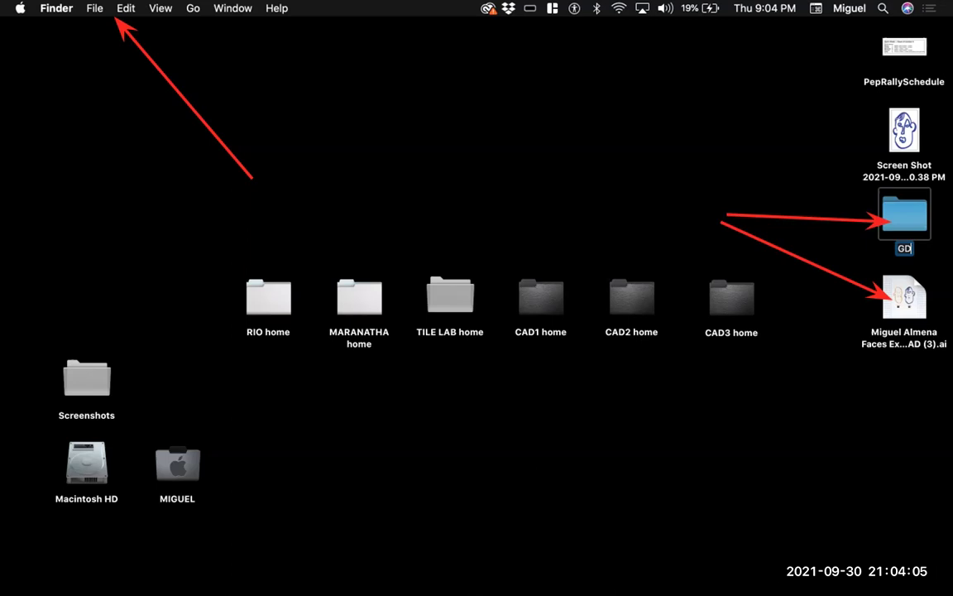
{"action": "type", "text": "SN164"}
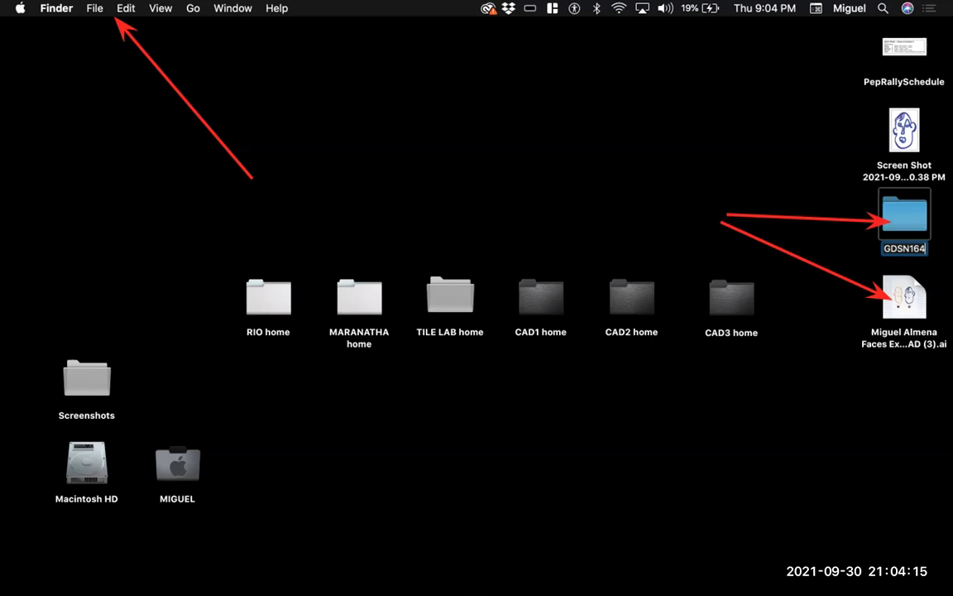
{"action": "key", "text": "Return"}
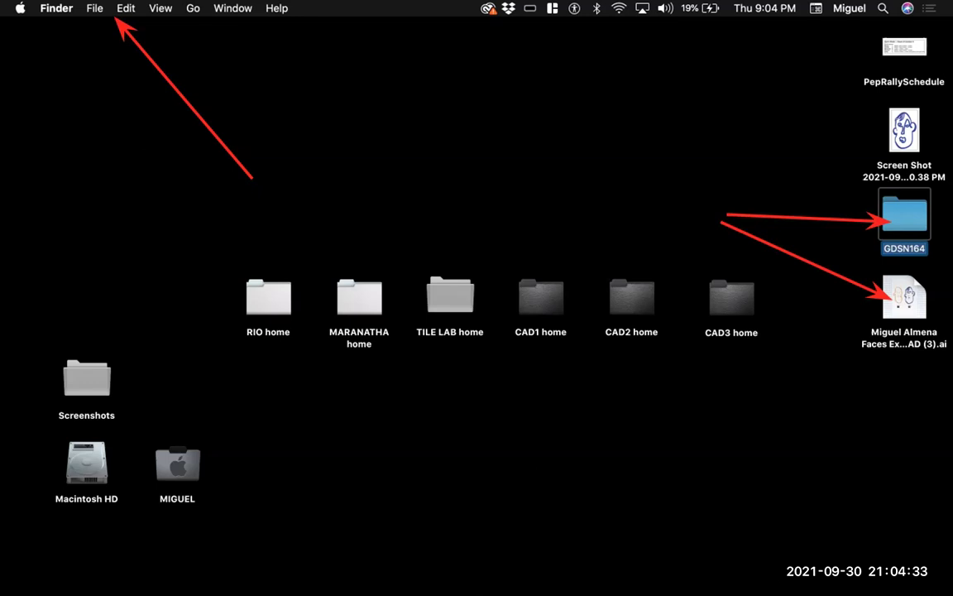
Step: Rename the new folder to 'Illustrator 2021'
{"action": "type", "text": "G"}
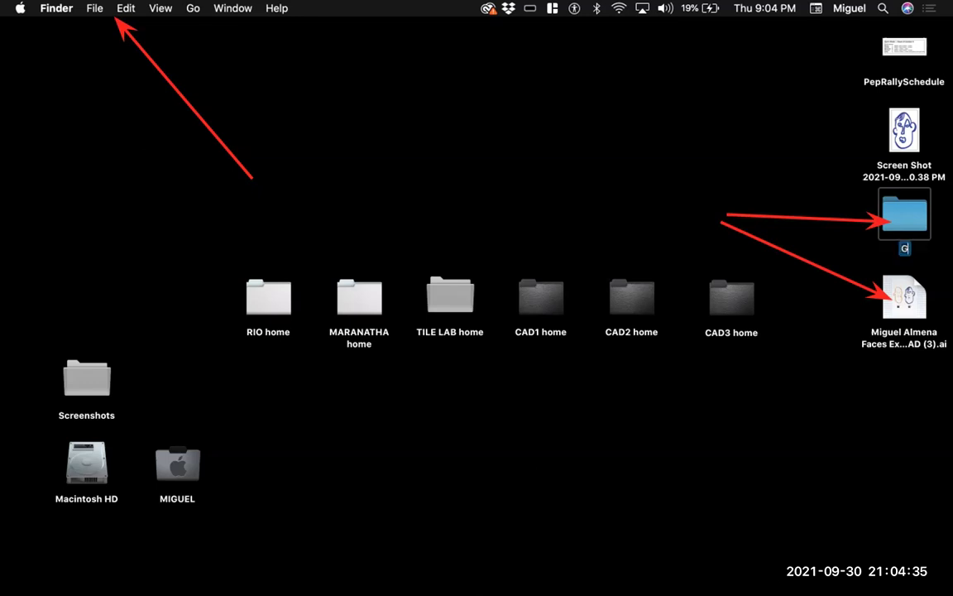
{"action": "key", "text": "BackSpace"}
{"action": "type", "text": "III"}
{"action": "type", "text": "ustrator"}
{"action": "type", "text": " 2021"}
{"action": "key", "text": "Return"}
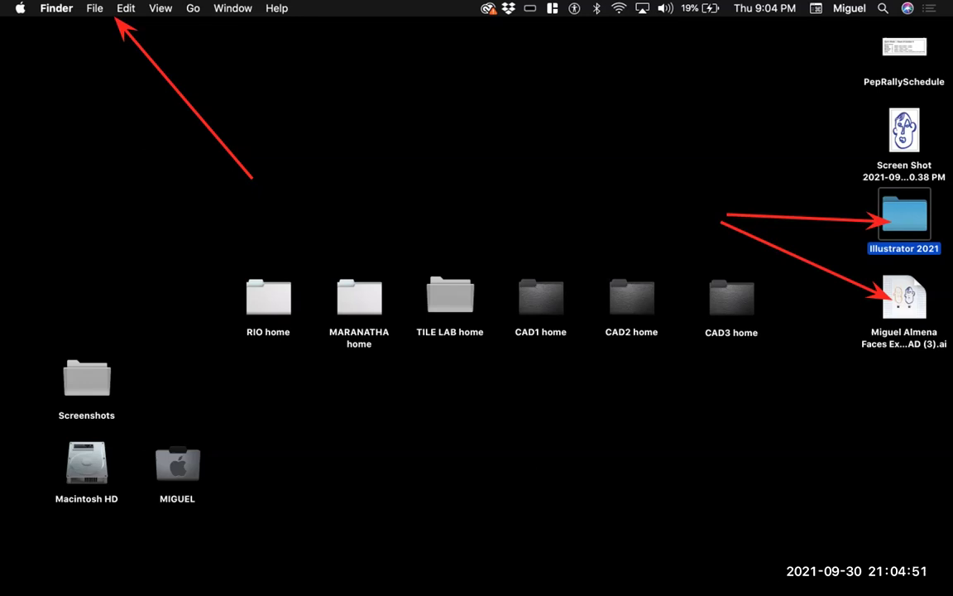
{"action": "left_click_drag", "start_coordinate": [904, 298], "coordinate": [902, 217]}
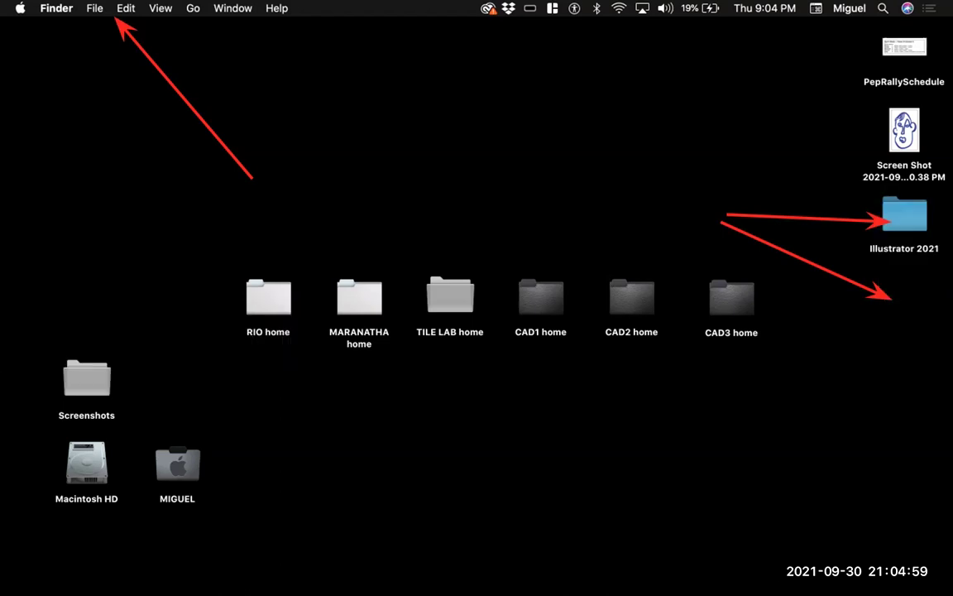
{"action": "left_click", "coordinate": [905, 215]}
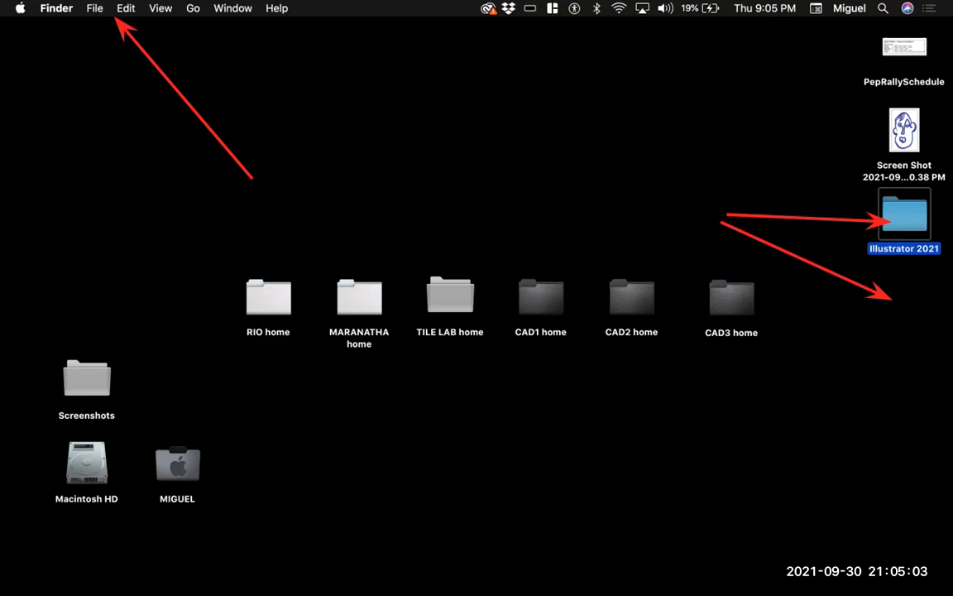
{"action": "key", "text": "super+o"}
{"action": "key", "text": "super+1"}
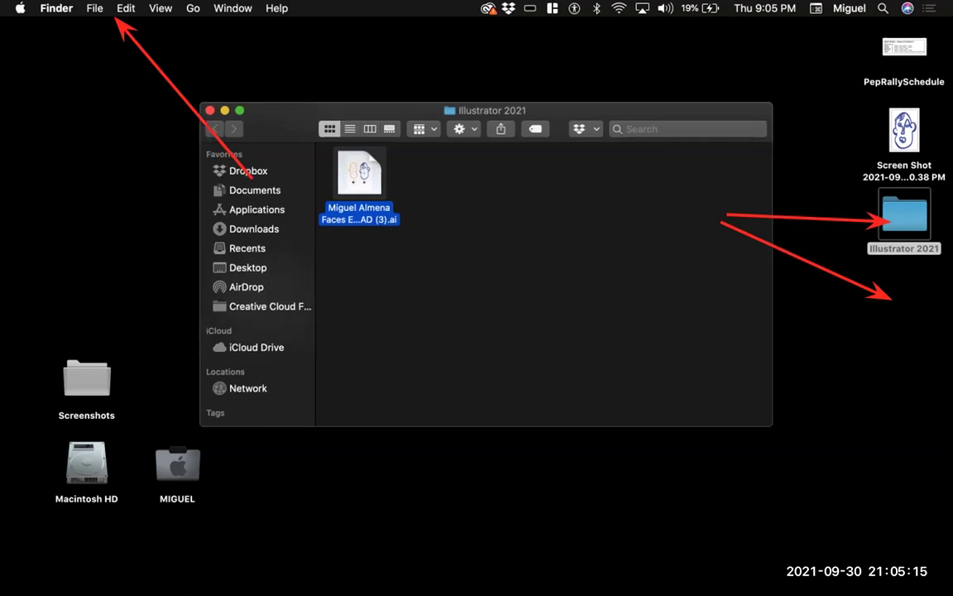
{"action": "left_click_drag", "start_coordinate": [359, 174], "coordinate": [904, 297]}
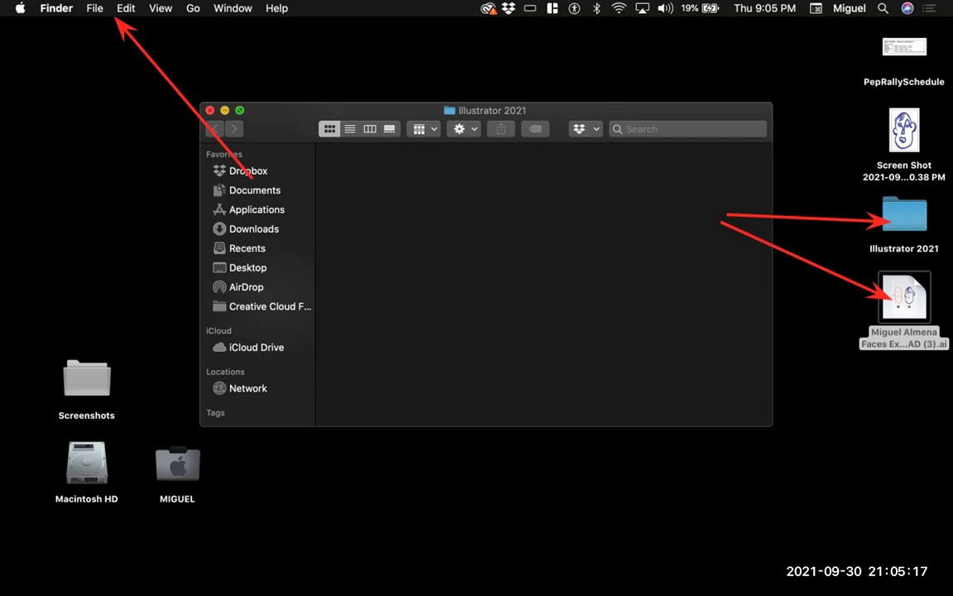
{"action": "key", "text": "super+w"}
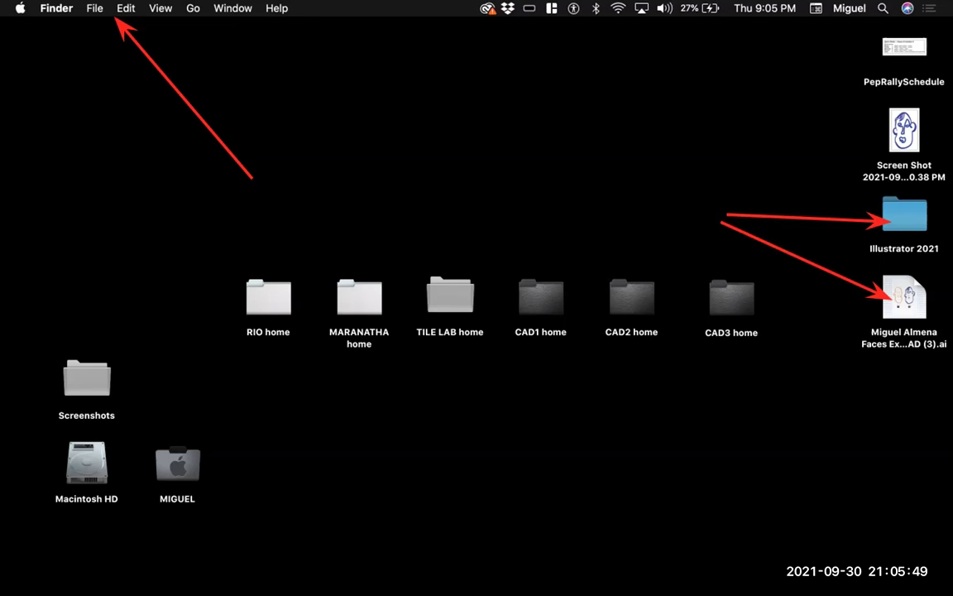
{"action": "left_click", "coordinate": [450, 298]}
{"action": "key", "text": "super+o"}
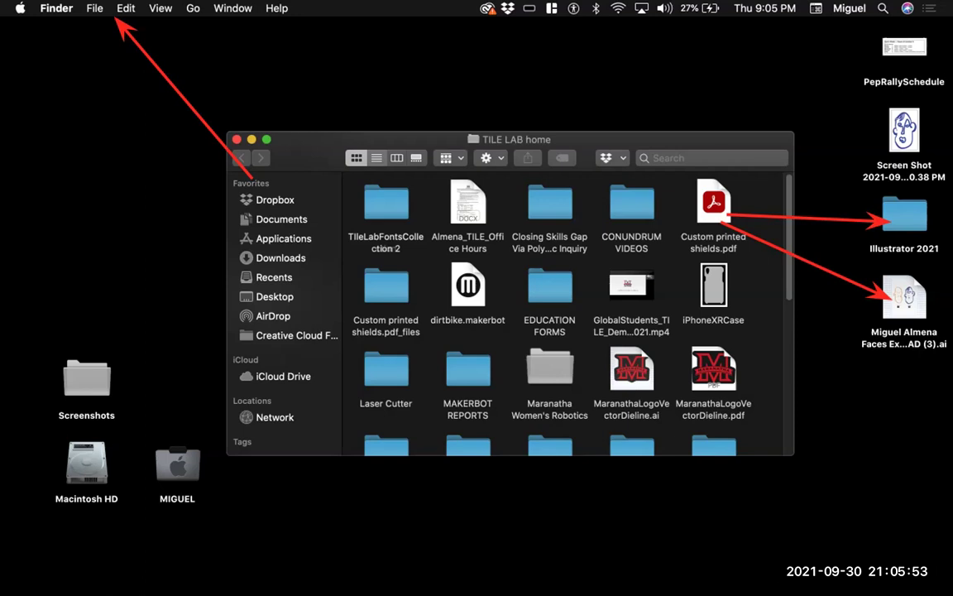
{"action": "key", "text": "super+2"}
{"action": "scroll", "coordinate": [496, 314], "scroll_direction": "down", "scroll_amount": 2}
{"action": "scroll", "coordinate": [497, 315], "scroll_direction": "up", "scroll_amount": 2}
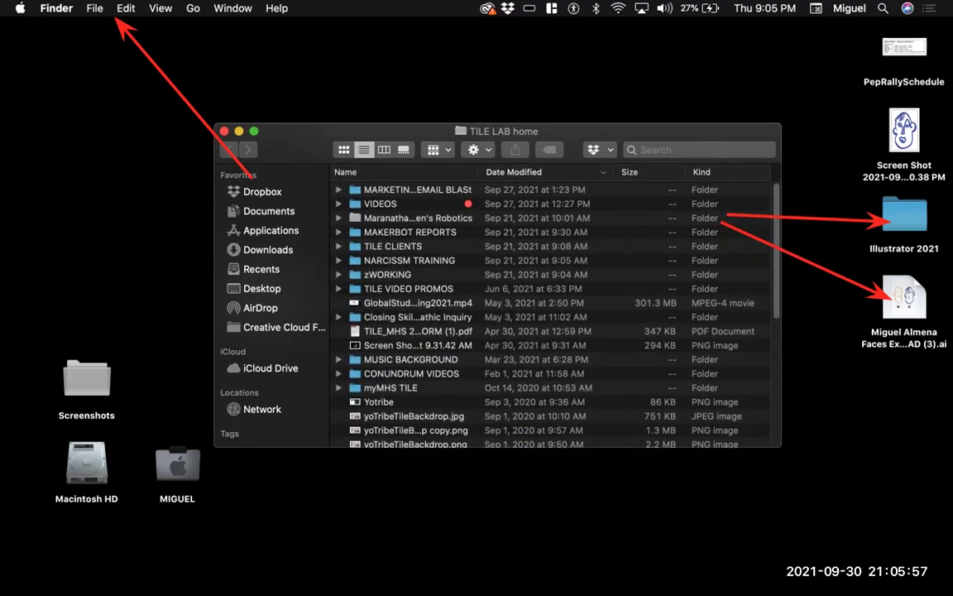
{"action": "left_click", "coordinate": [393, 246]}
{"action": "double_click", "coordinate": [393, 246]}
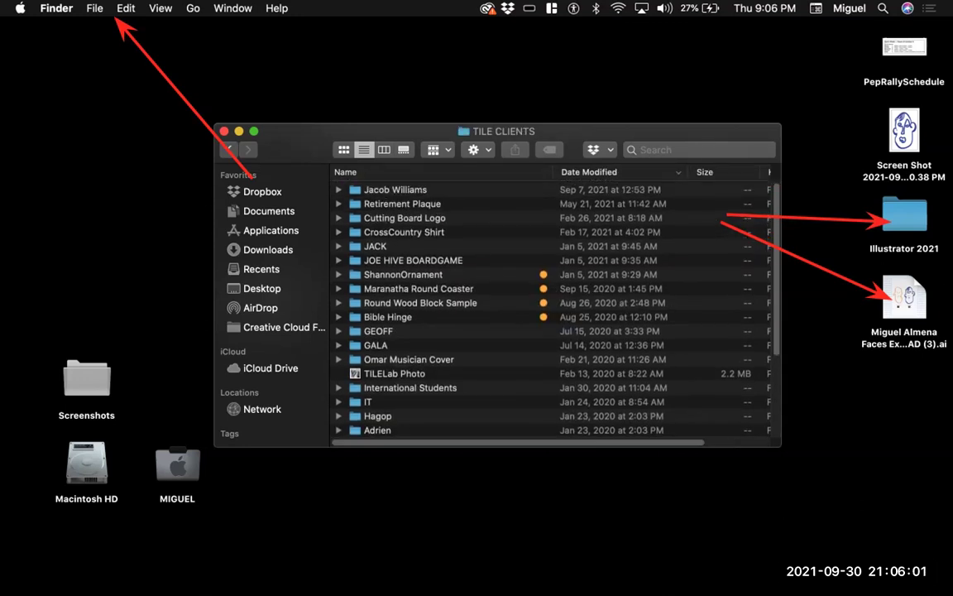
{"action": "double_click", "coordinate": [377, 331]}
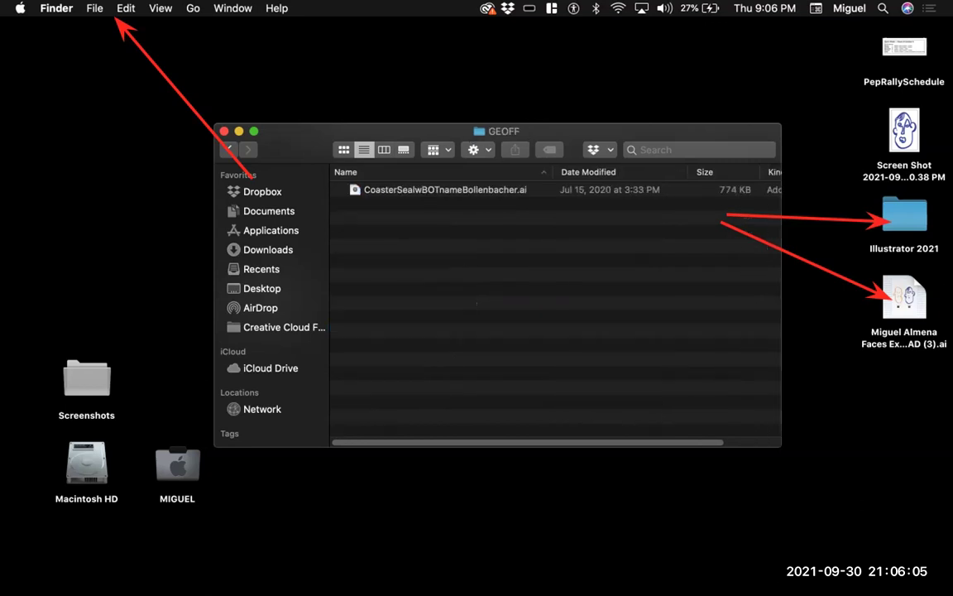
{"action": "left_click", "coordinate": [223, 131]}
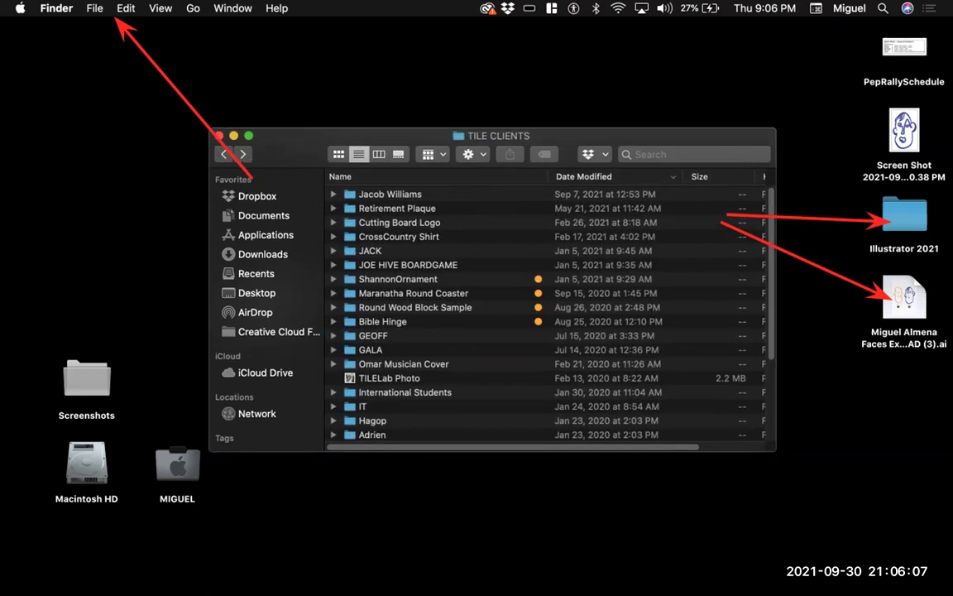
{"action": "double_click", "coordinate": [388, 194]}
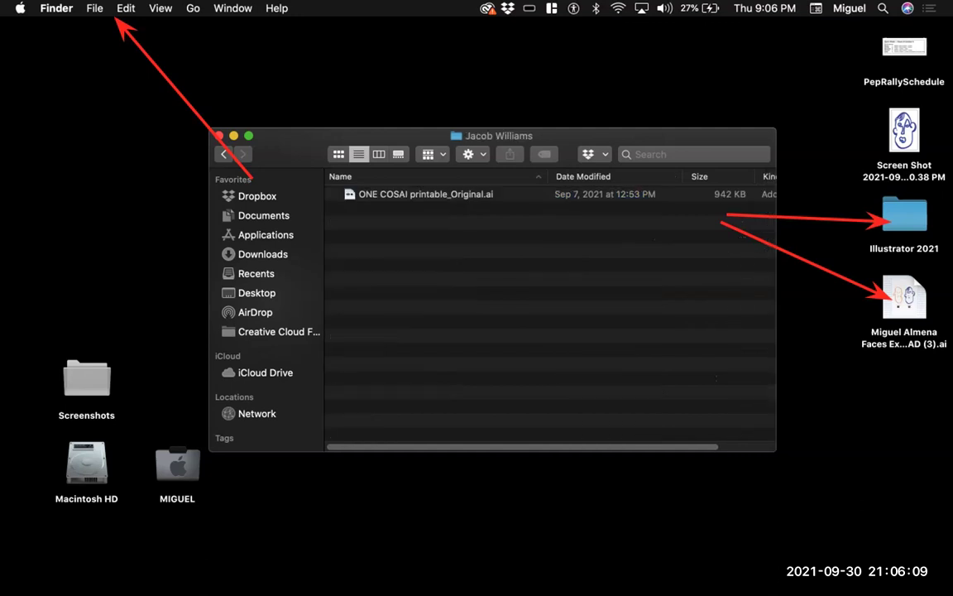
{"action": "left_click", "coordinate": [223, 154]}
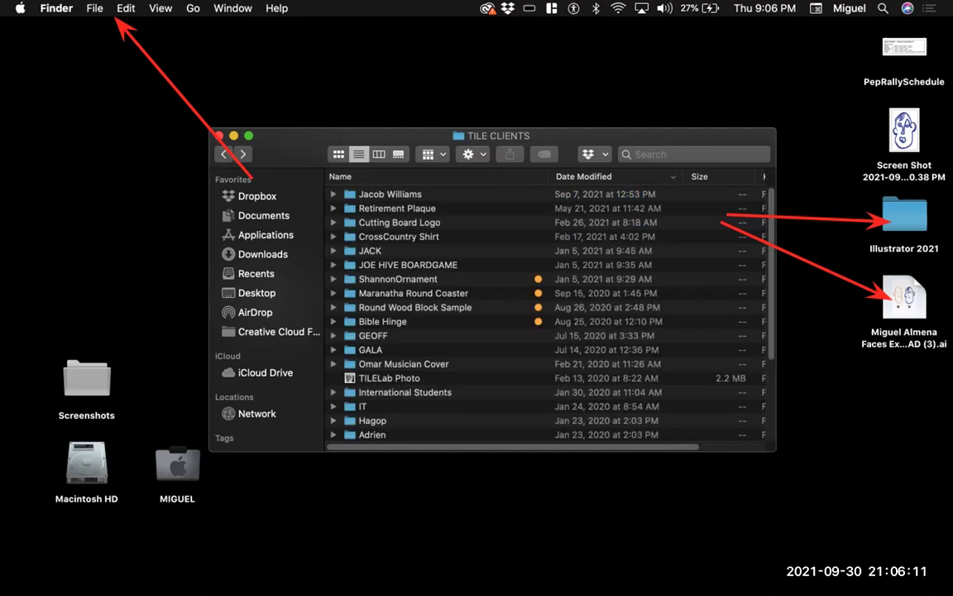
{"action": "scroll", "coordinate": [546, 314], "scroll_direction": "down", "scroll_amount": 5}
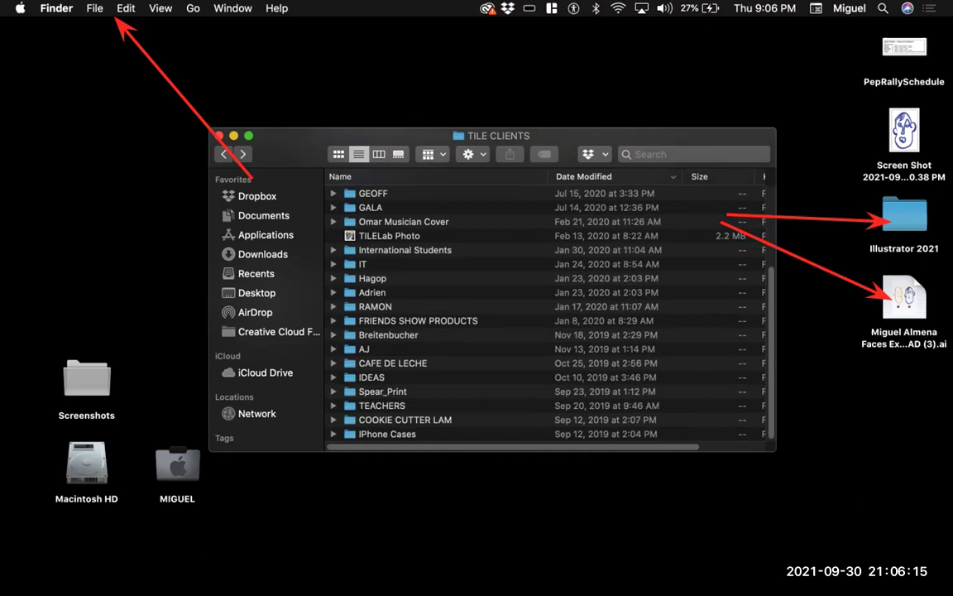
{"action": "scroll", "coordinate": [547, 314], "scroll_direction": "up", "scroll_amount": 5}
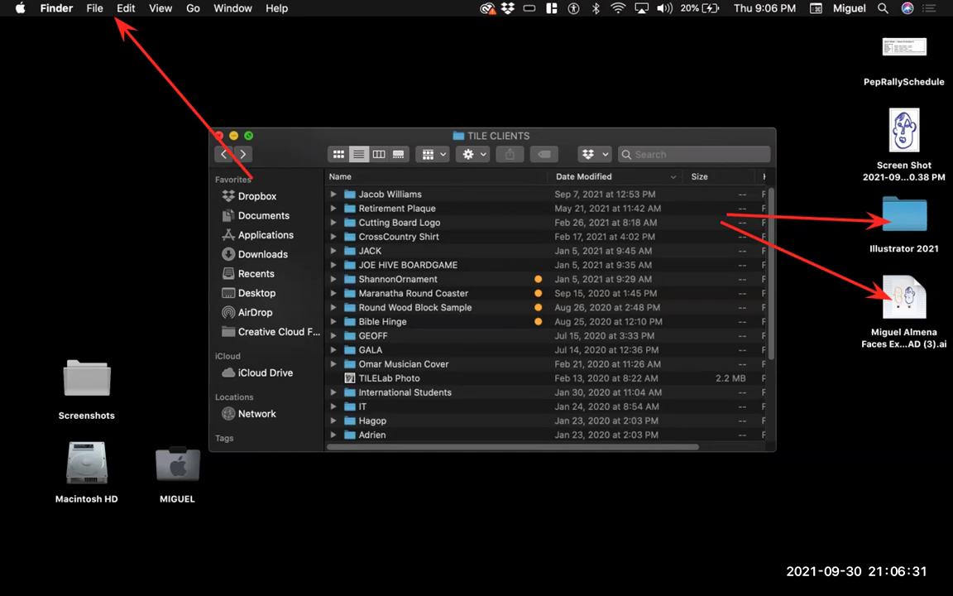
{"action": "key", "text": "super+w"}
{"action": "key", "text": "super+alt+a"}
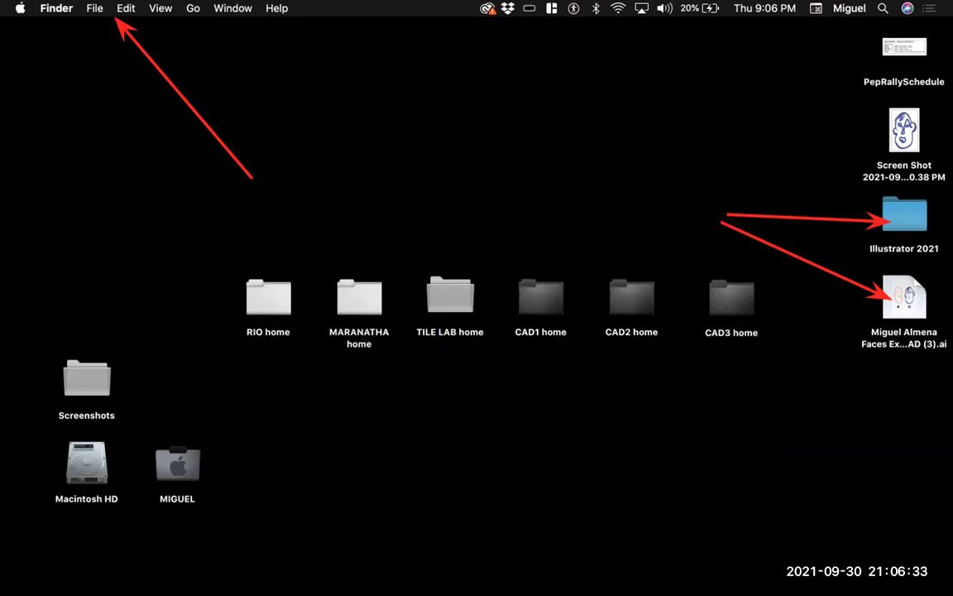
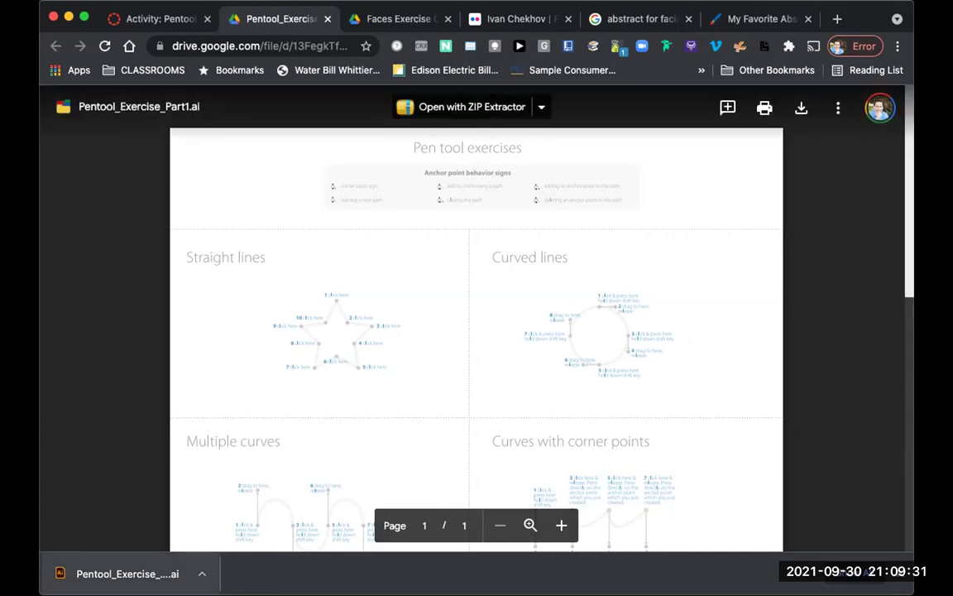
Step: Open the downloaded Pentool_Exercise_Part1.ai file from Chrome's download bar in Illustrator
{"action": "left_click", "coordinate": [128, 573]}
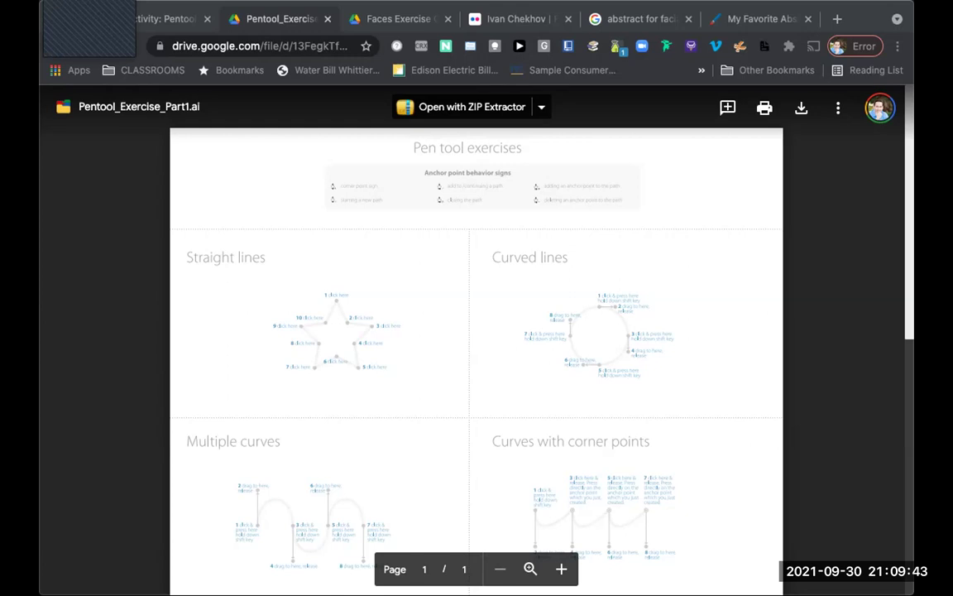
{"action": "key", "text": "super+Tab"}
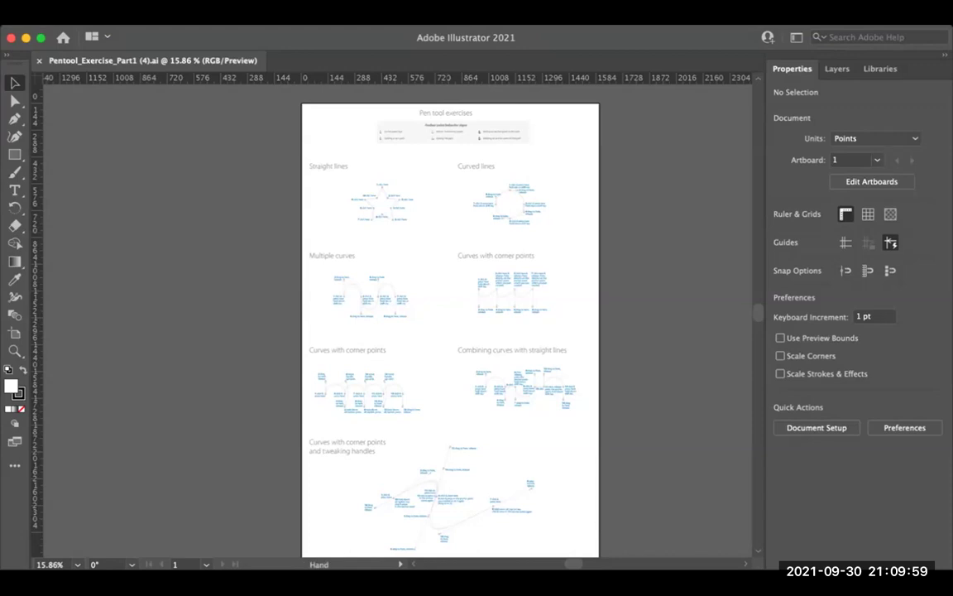
Step: Zoom into the exercise artboard and switch to the Pen tool (P)
{"action": "key", "text": "super+equal"}
{"action": "key", "text": "super+equal"}
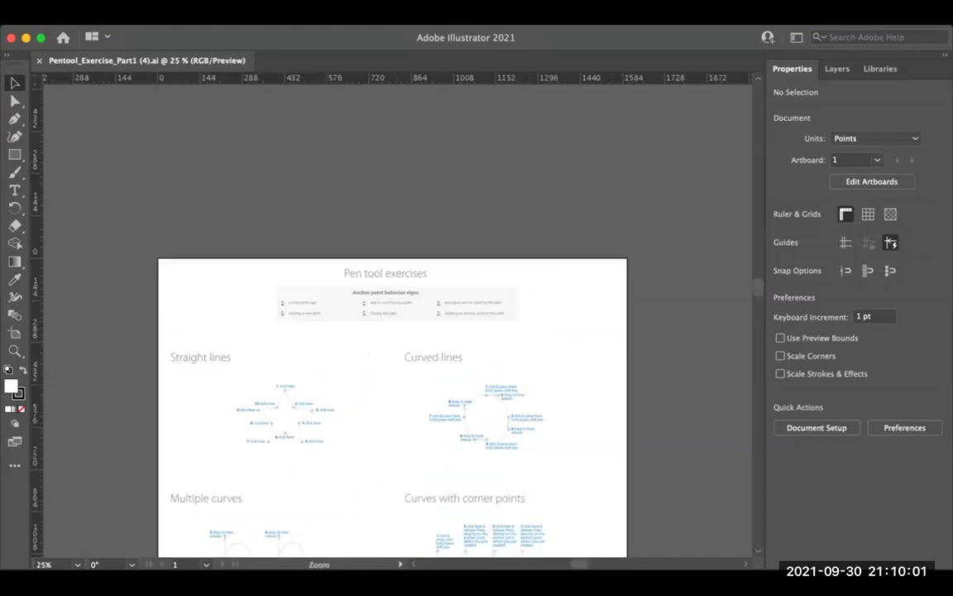
{"action": "key", "text": "super+equal"}
{"action": "key", "text": "super+equal"}
{"action": "key", "text": "super+equal"}
{"action": "scroll", "coordinate": [397, 331], "scroll_direction": "right", "scroll_amount": 3}
{"action": "scroll", "coordinate": [397, 331], "scroll_direction": "right", "scroll_amount": 3}
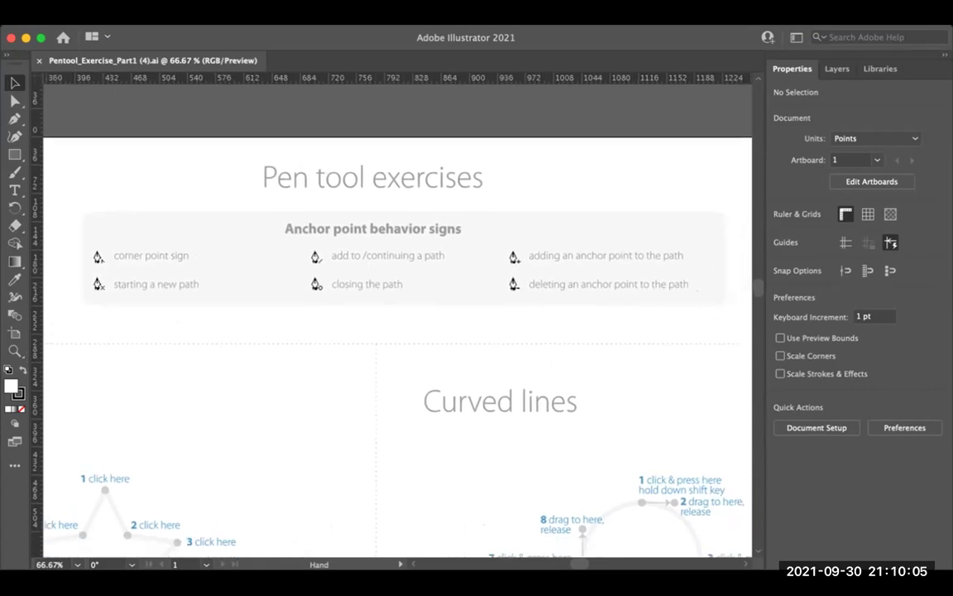
{"action": "scroll", "coordinate": [397, 331], "scroll_direction": "down", "scroll_amount": 1}
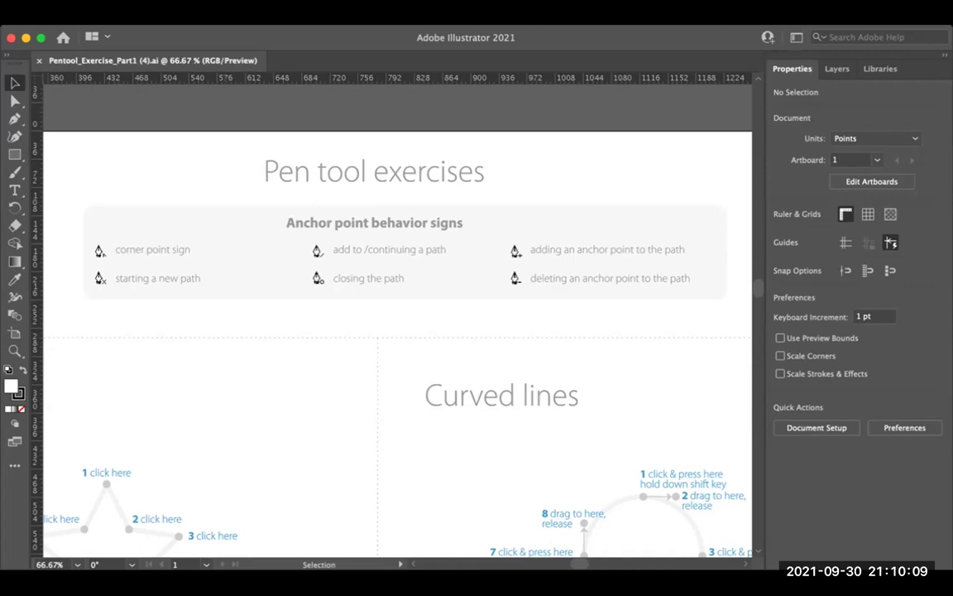
{"action": "key", "text": "p"}
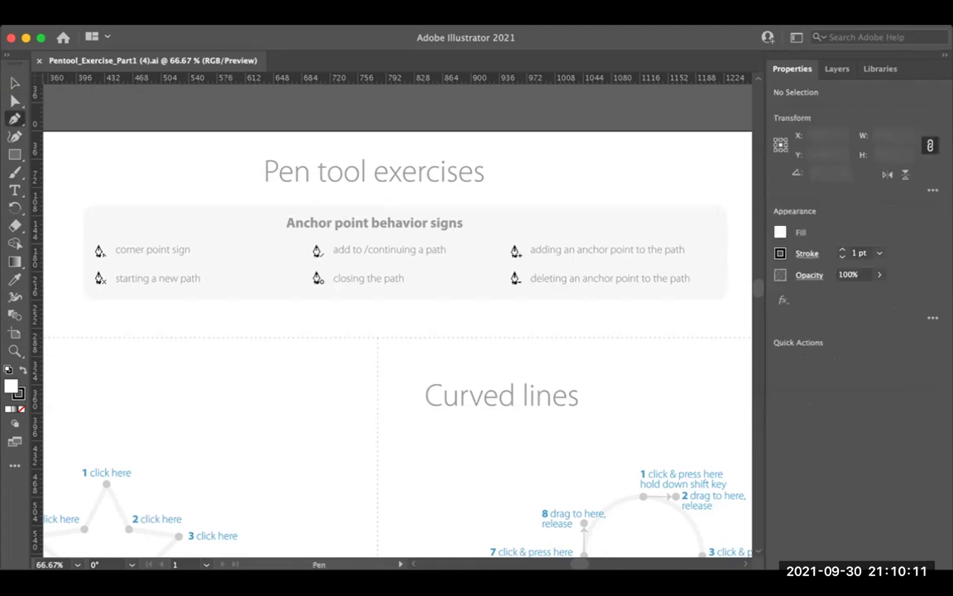
{"action": "scroll", "coordinate": [398, 331], "scroll_direction": "down", "scroll_amount": 3}
Step: Zoom in and out across the worksheet to survey the seven exercises
{"action": "key", "text": "super+minus"}
{"action": "key", "text": "super+minus"}
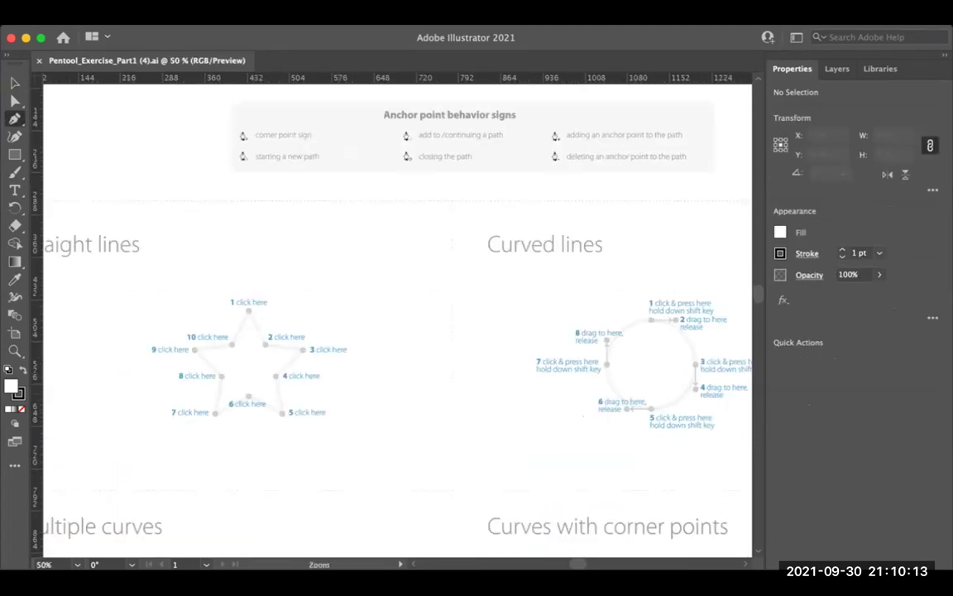
{"action": "key", "text": "super+plus"}
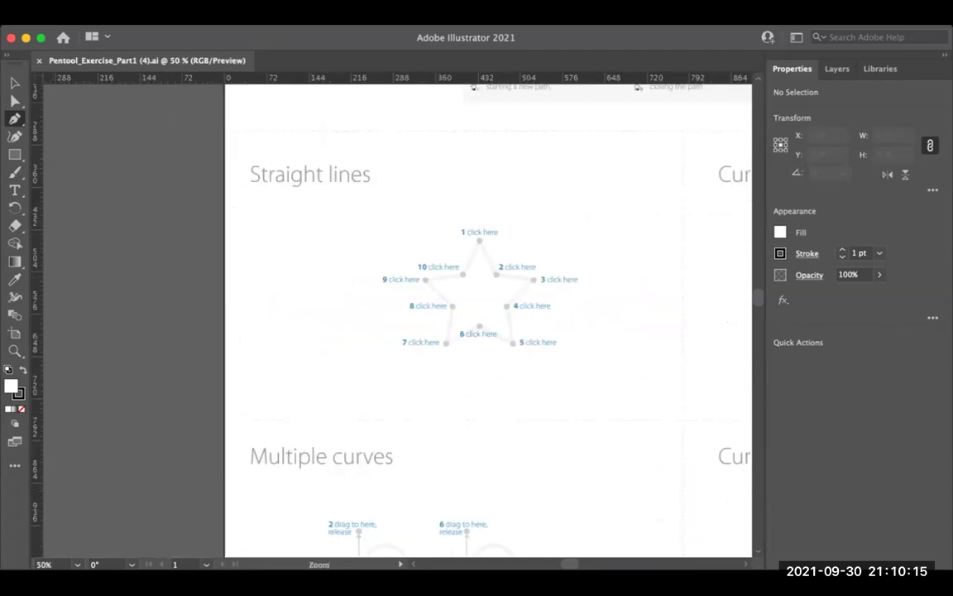
{"action": "scroll", "coordinate": [430, 314], "scroll_direction": "right", "scroll_amount": 3}
{"action": "key", "text": "super+plus"}
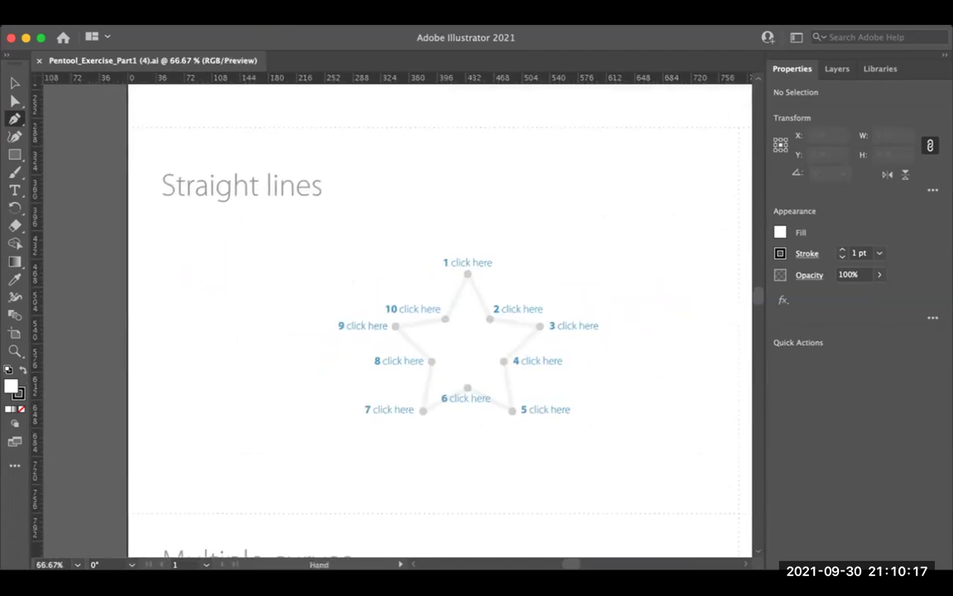
{"action": "scroll", "coordinate": [397, 315], "scroll_direction": "right", "scroll_amount": 10}
{"action": "scroll", "coordinate": [397, 314], "scroll_direction": "right", "scroll_amount": 4}
{"action": "scroll", "coordinate": [397, 314], "scroll_direction": "right", "scroll_amount": 1}
{"action": "key", "text": "super+minus"}
{"action": "scroll", "coordinate": [398, 314], "scroll_direction": "left", "scroll_amount": 1}
{"action": "key", "text": "super+minus"}
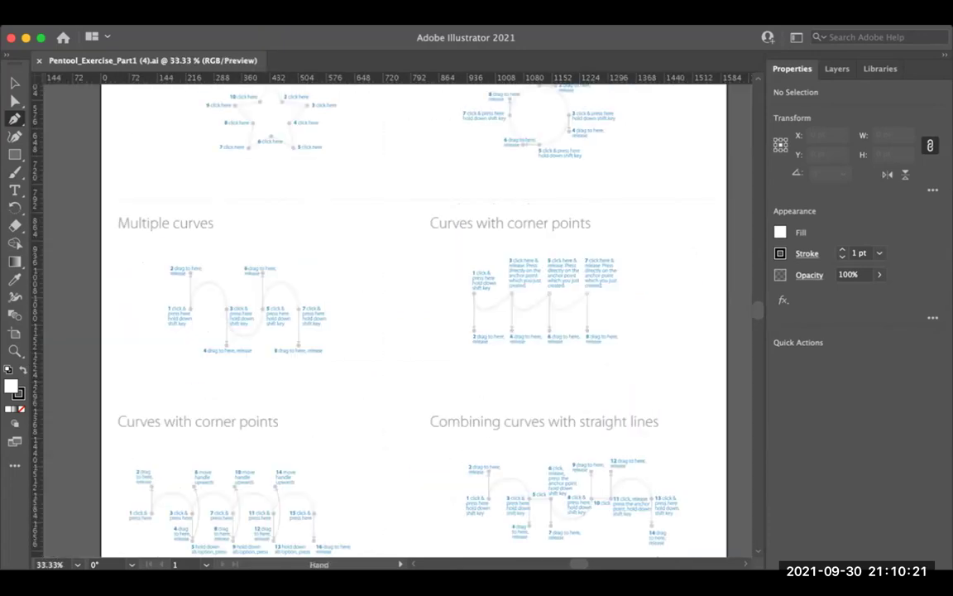
Step: Bring the Straight lines star with its ten numbered points into view
{"action": "scroll", "coordinate": [398, 314], "scroll_direction": "down", "scroll_amount": 10}
{"action": "scroll", "coordinate": [398, 314], "scroll_direction": "down", "scroll_amount": 8}
{"action": "scroll", "coordinate": [397, 314], "scroll_direction": "up", "scroll_amount": 13}
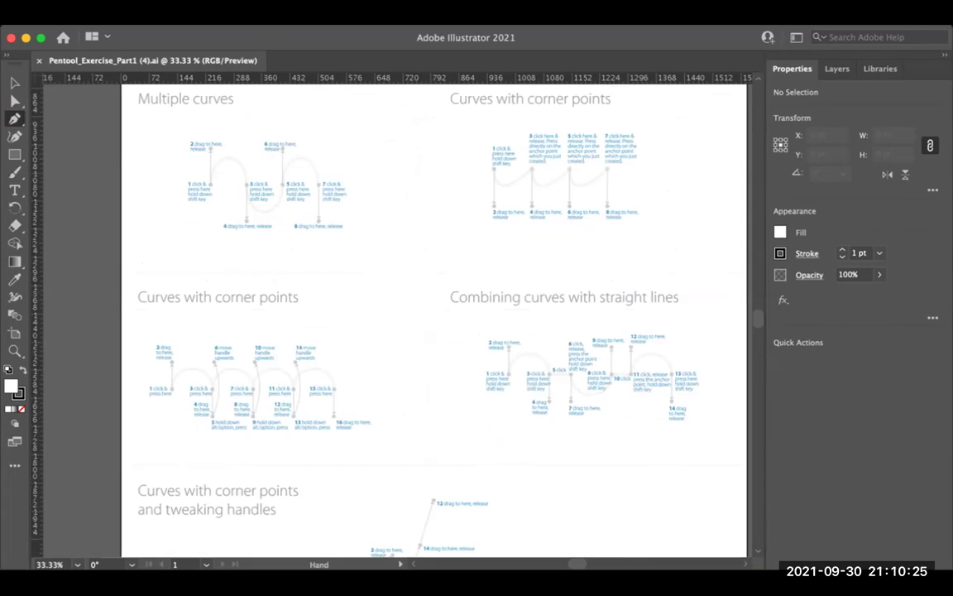
{"action": "scroll", "coordinate": [397, 314], "scroll_direction": "up", "scroll_amount": 2}
{"action": "scroll", "coordinate": [397, 314], "scroll_direction": "up", "scroll_amount": 13}
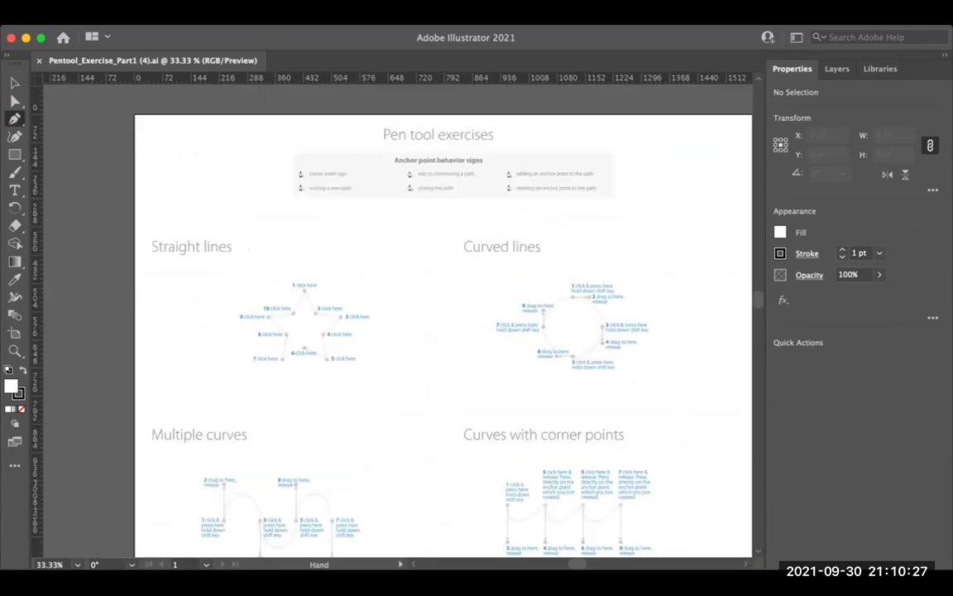
{"action": "scroll", "coordinate": [397, 315], "scroll_direction": "down", "scroll_amount": 5}
{"action": "key", "text": "super+equal"}
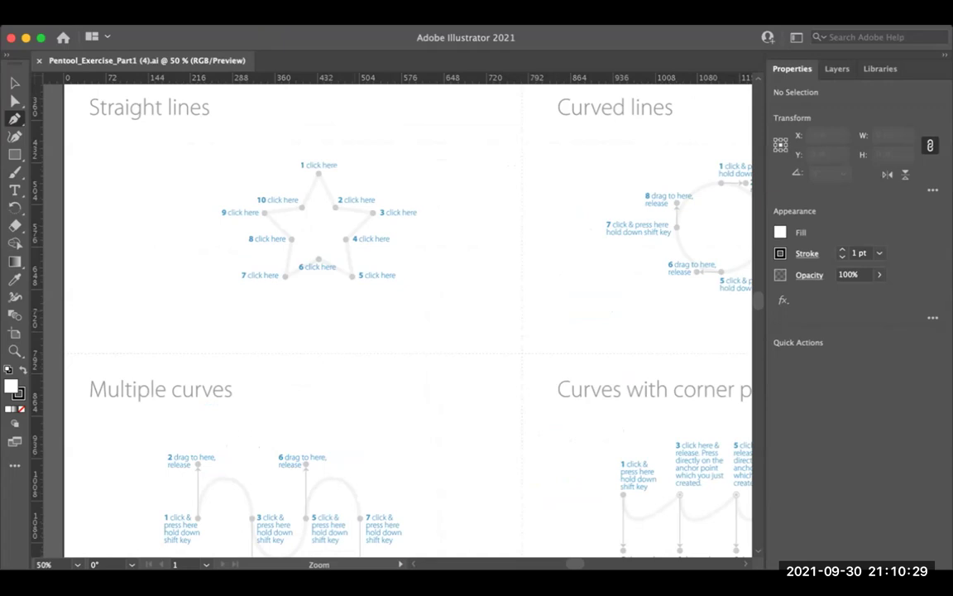
{"action": "scroll", "coordinate": [397, 314], "scroll_direction": "up", "scroll_amount": 4}
{"action": "scroll", "coordinate": [397, 315], "scroll_direction": "left", "scroll_amount": 1}
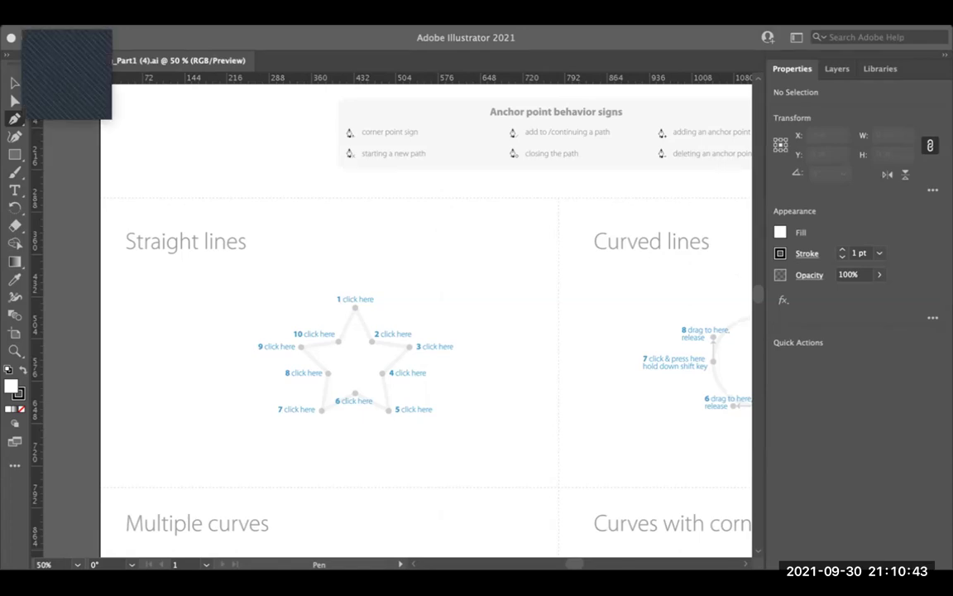
Step: In Keynote, preview the Curve Lines slide 42, then return to the Straight Lines slide 41
{"action": "key", "text": "super+Tab"}
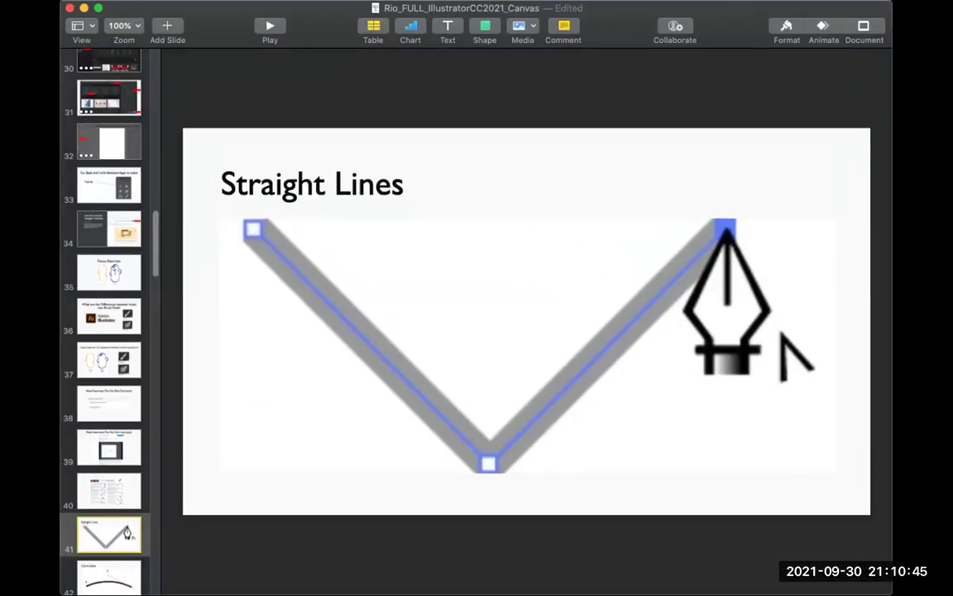
{"action": "scroll", "coordinate": [109, 331], "scroll_direction": "down", "scroll_amount": 3}
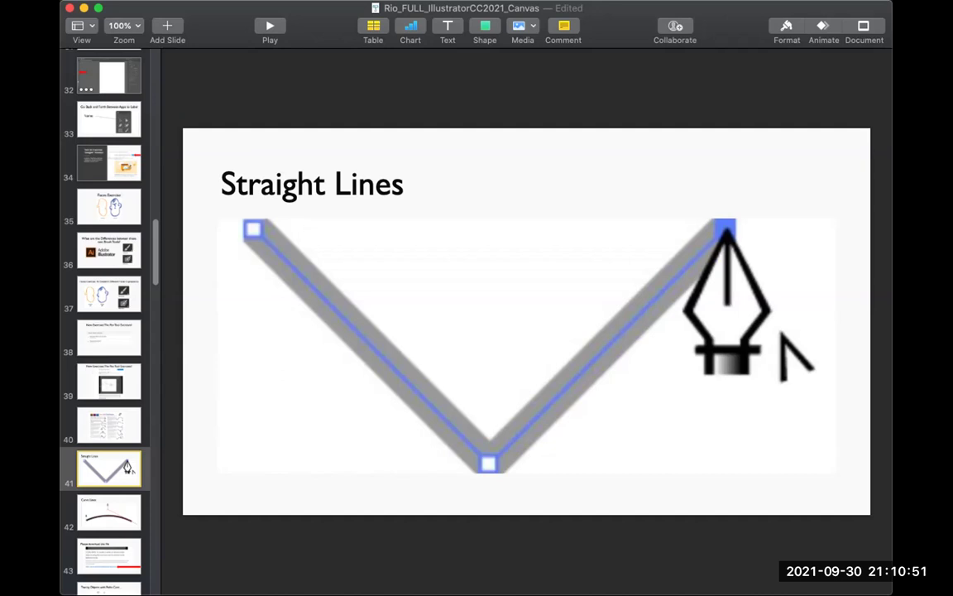
{"action": "left_click", "coordinate": [110, 511]}
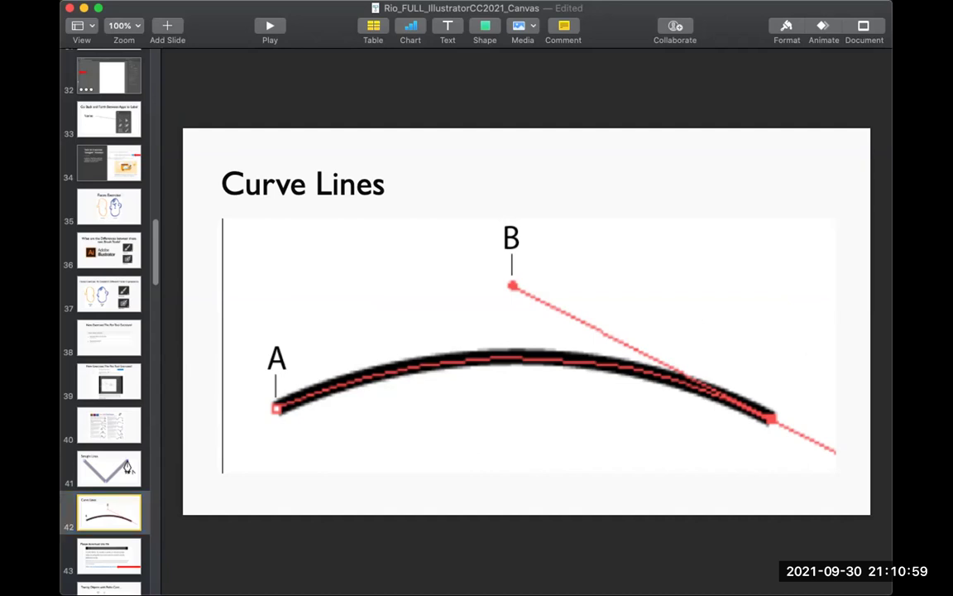
{"action": "left_click", "coordinate": [108, 469]}
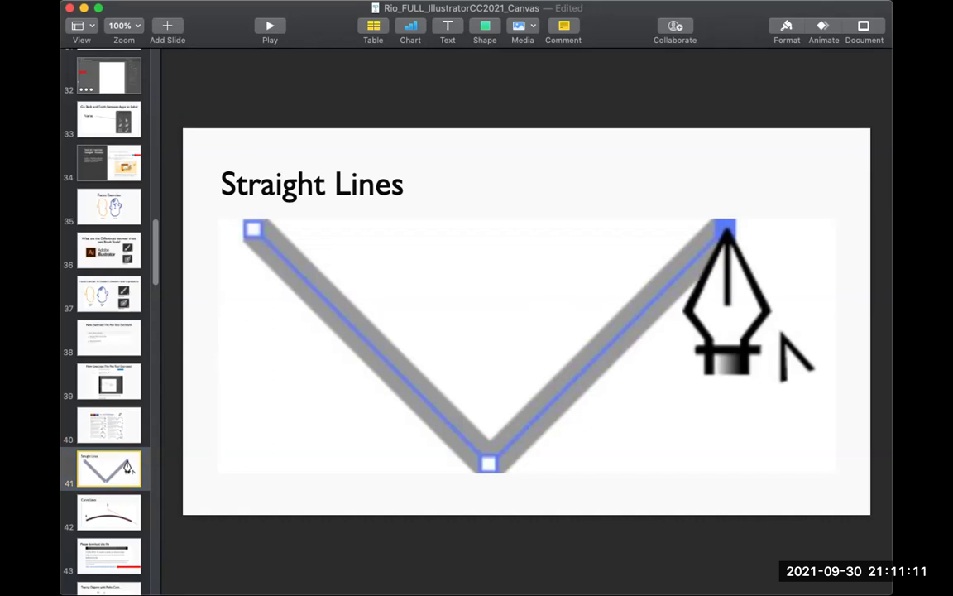
Step: Draw arrows to the V's top-left and bottom anchor points, then show slide 42, Curve Lines
{"action": "left_click_drag", "start_coordinate": [204, 364], "coordinate": [248, 234]}
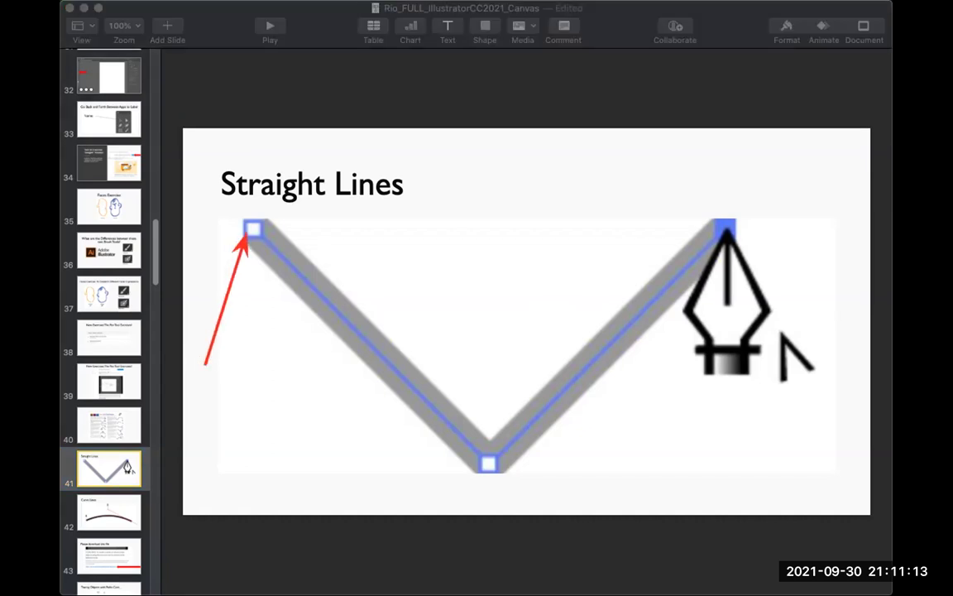
{"action": "left_click_drag", "start_coordinate": [337, 473], "coordinate": [479, 465]}
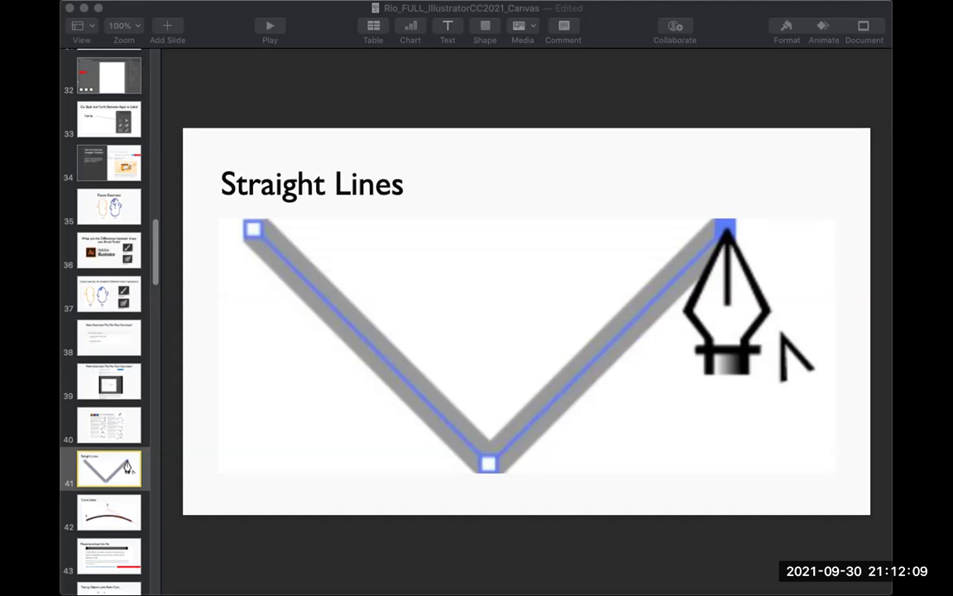
{"action": "left_click", "coordinate": [109, 512]}
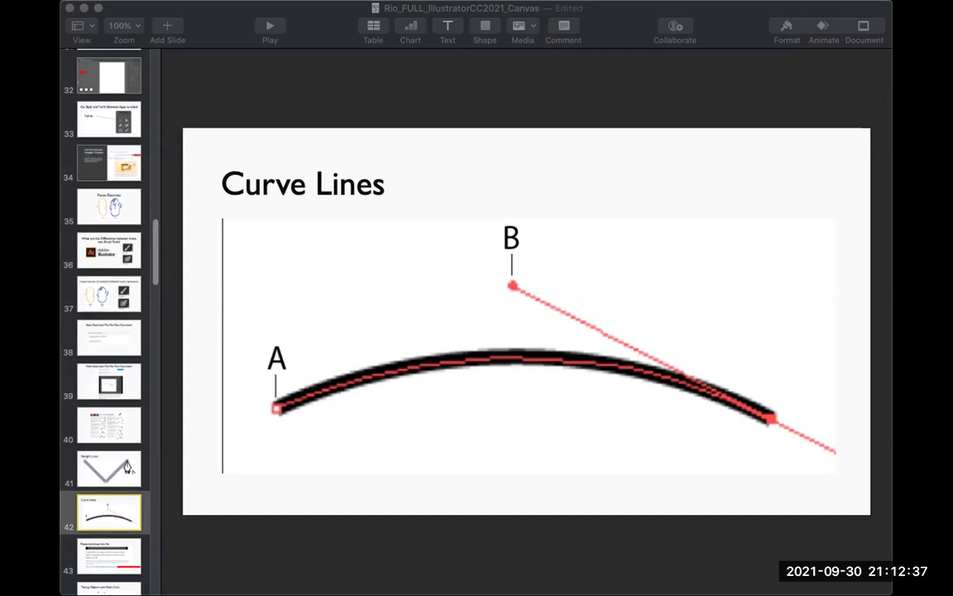
Step: Draw arrows pointing out the curve's right end point and anchor point A
{"action": "left_click_drag", "start_coordinate": [769, 341], "coordinate": [767, 413]}
{"action": "left_click_drag", "start_coordinate": [291, 311], "coordinate": [282, 400]}
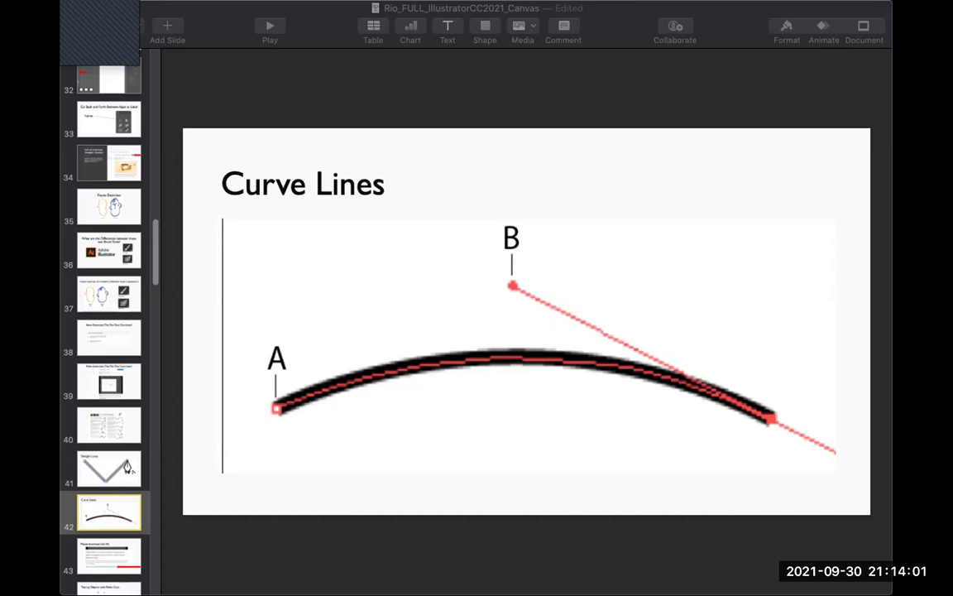
Step: Return to Illustrator and set the star exercise view to 100% with the Pen tool active
{"action": "key", "text": "super+Tab"}
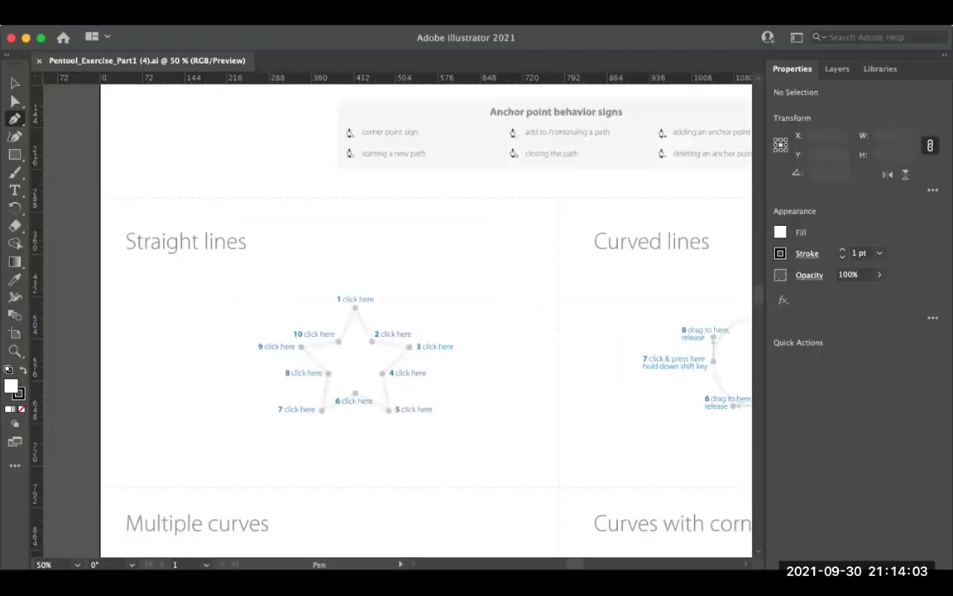
{"action": "key", "text": "super+Tab"}
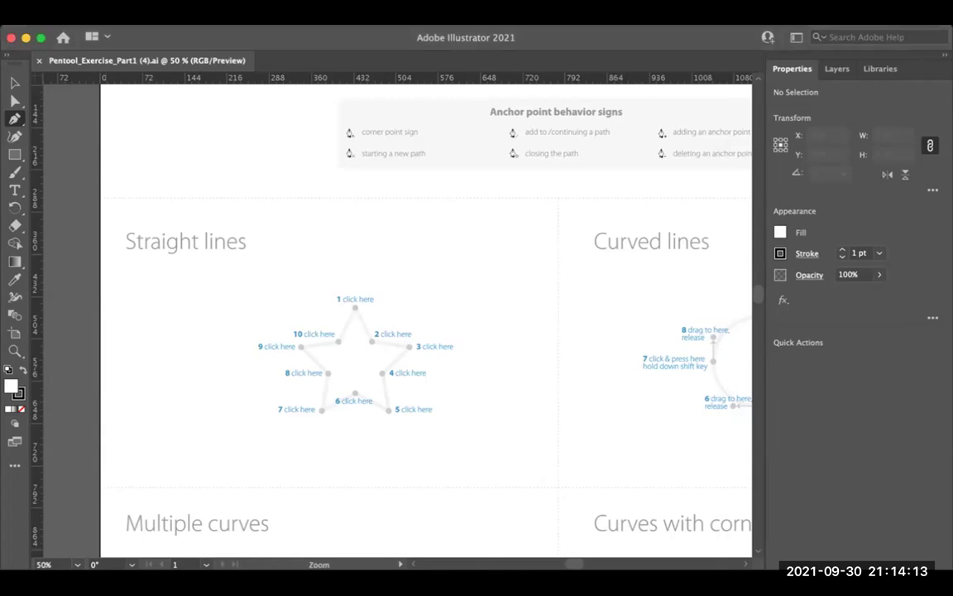
{"action": "scroll", "coordinate": [331, 343], "scroll_direction": "up", "scroll_amount": 1}
{"action": "scroll", "coordinate": [331, 343], "scroll_direction": "down", "scroll_amount": 1}
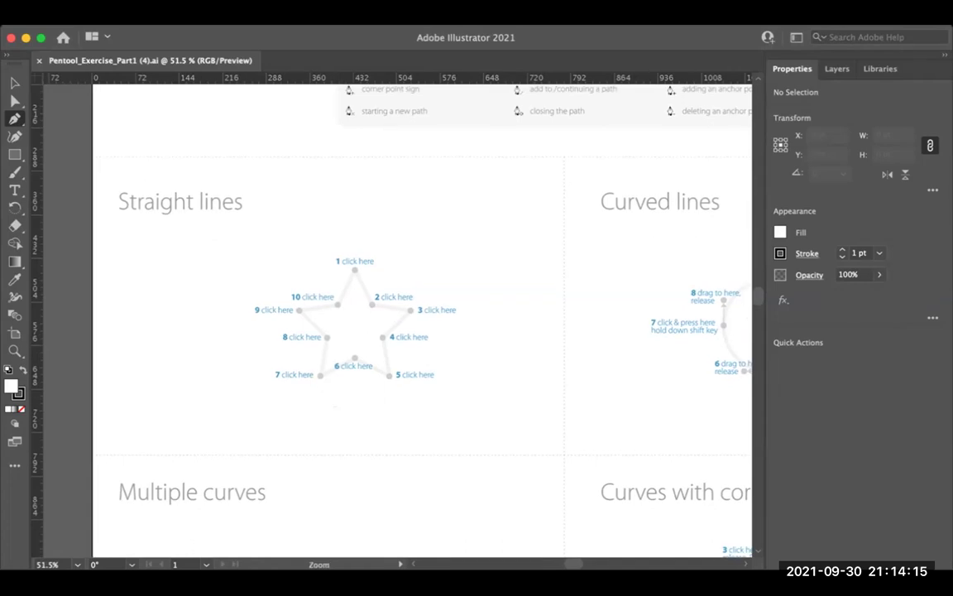
{"action": "scroll", "coordinate": [325, 364], "scroll_direction": "up", "scroll_amount": 2}
{"action": "key", "text": "super+minus"}
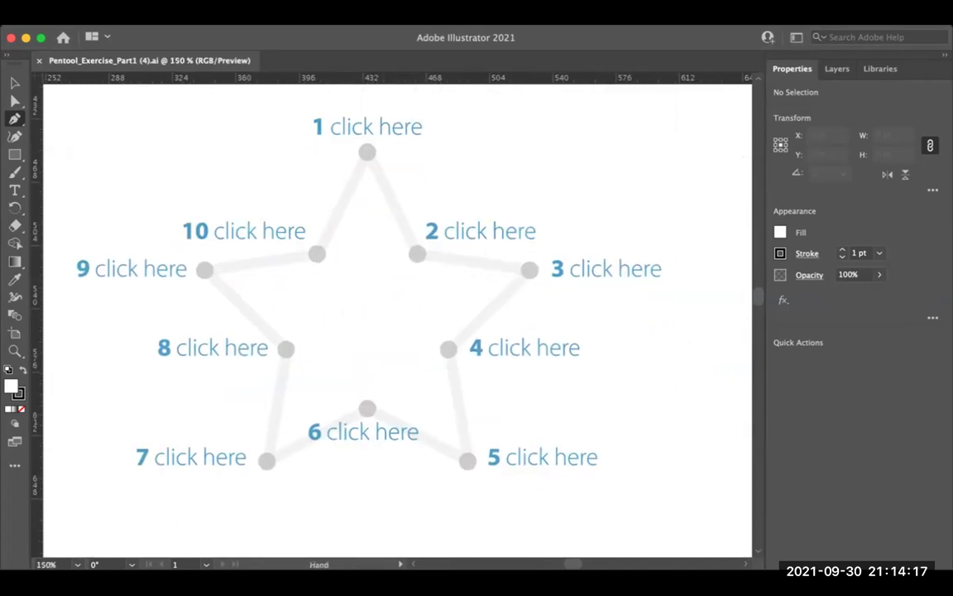
{"action": "key", "text": "super+minus"}
{"action": "key", "text": "super+1"}
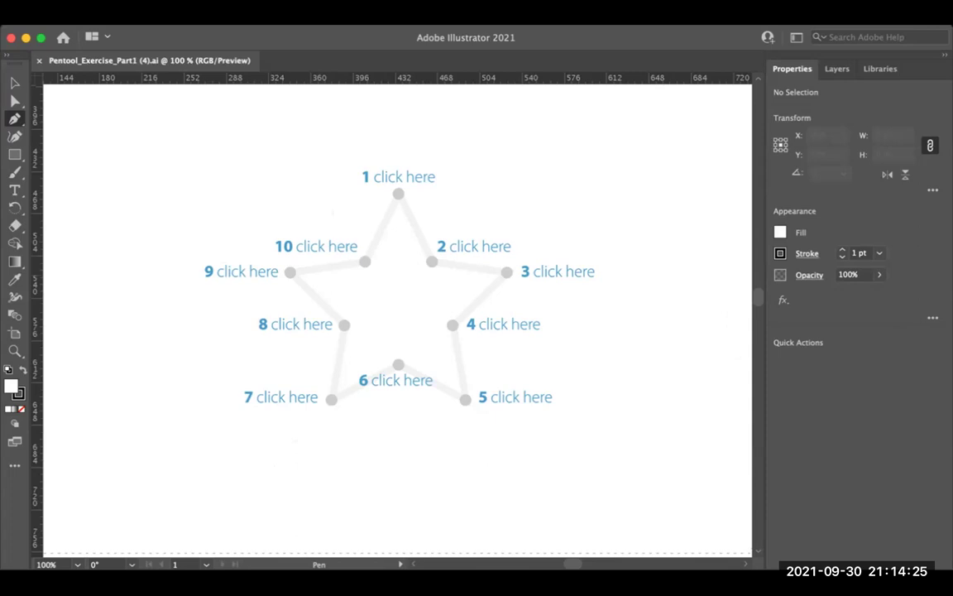
{"action": "key", "text": "super"}
{"action": "key", "text": "super+space"}
{"action": "key", "text": "super+equal"}
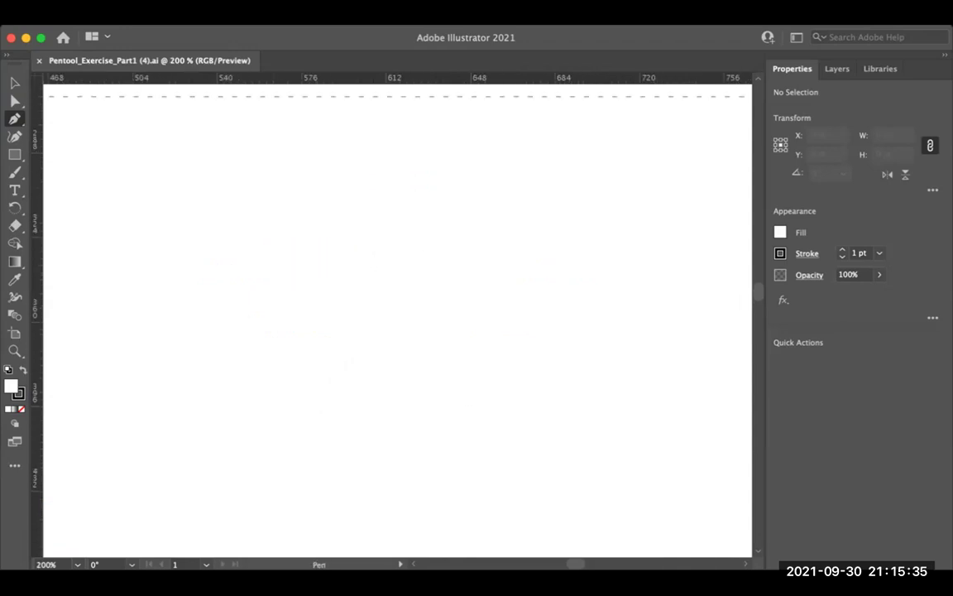
{"action": "key", "text": "super"}
{"action": "left_click", "coordinate": [240, 208]}
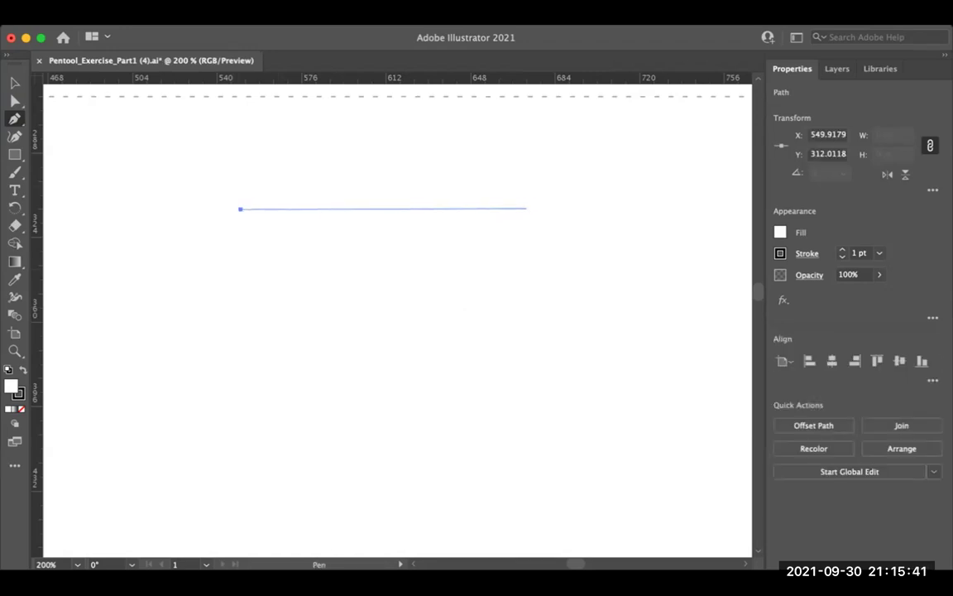
{"action": "left_click", "coordinate": [539, 208]}
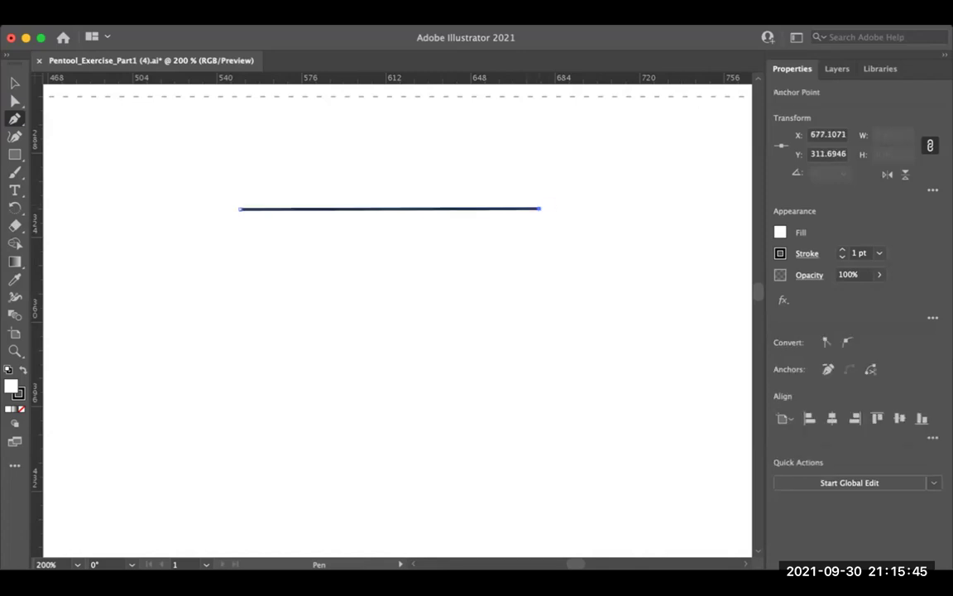
{"action": "key", "text": "super+z"}
{"action": "key", "text": "super+z"}
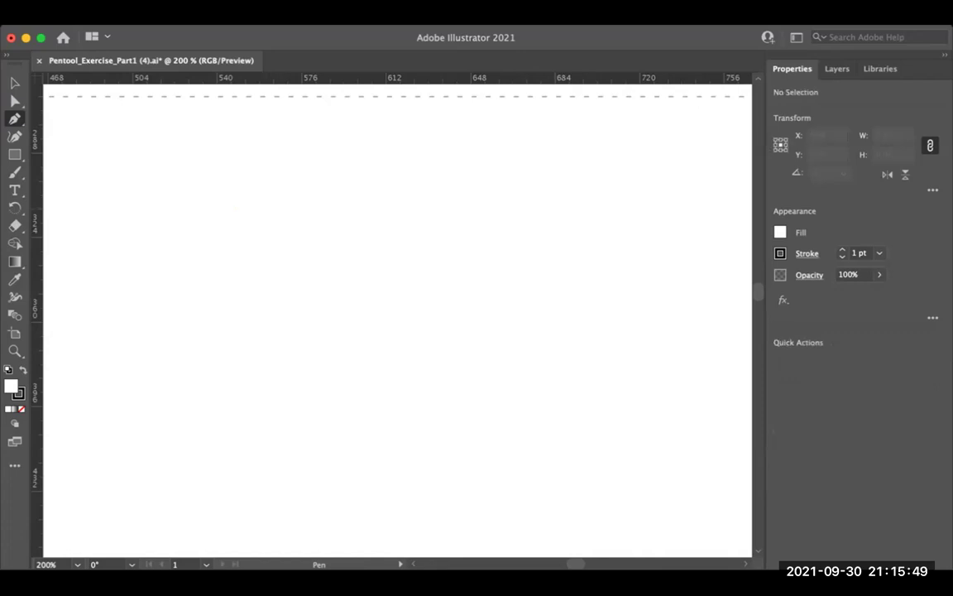
Step: Practise a straight segment and an upward-arced curve with the Pen, undoing each
{"action": "left_click", "coordinate": [249, 229]}
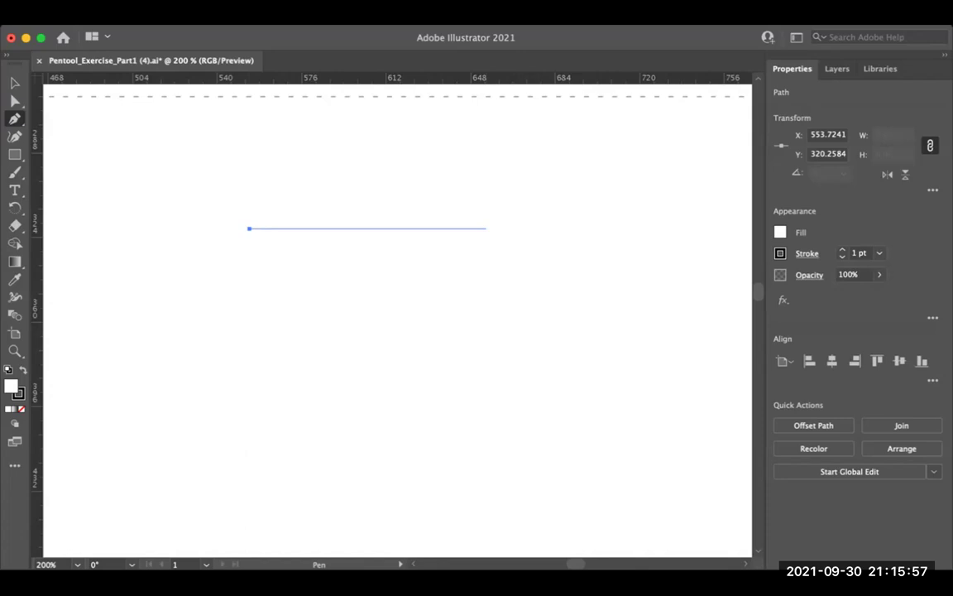
{"action": "left_click", "coordinate": [487, 228]}
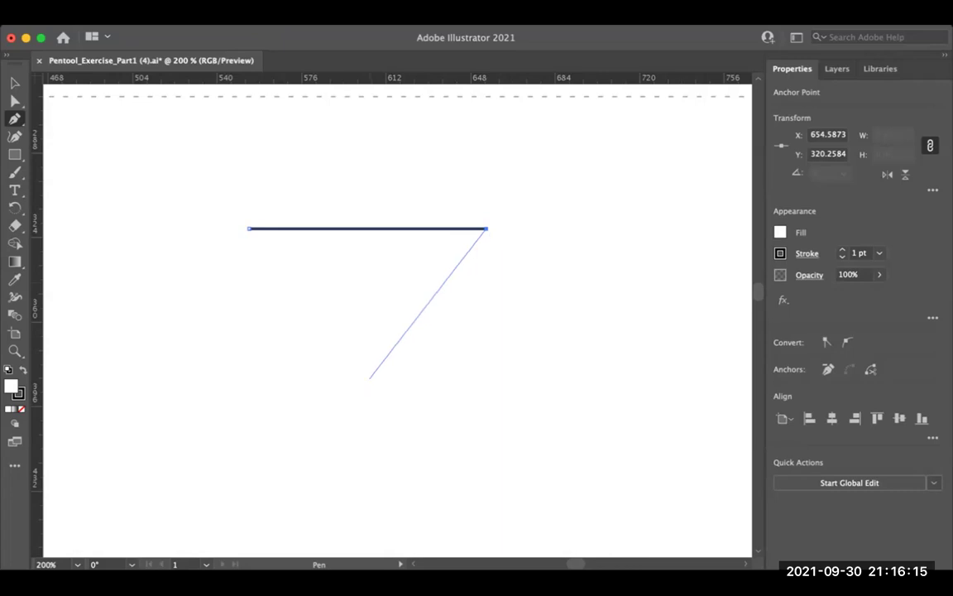
{"action": "key", "text": "super+z"}
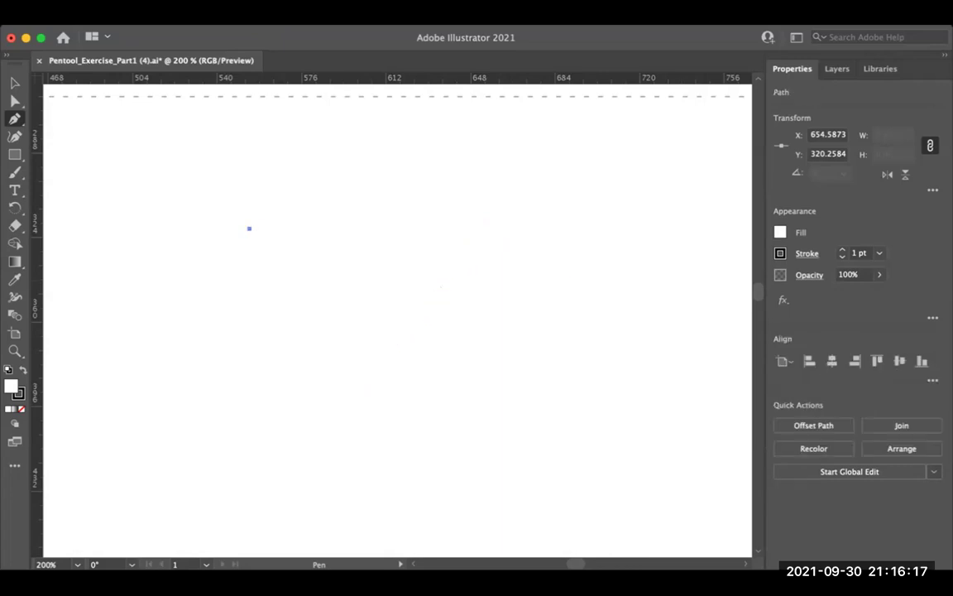
{"action": "key", "text": "super+z"}
{"action": "left_click", "coordinate": [319, 233]}
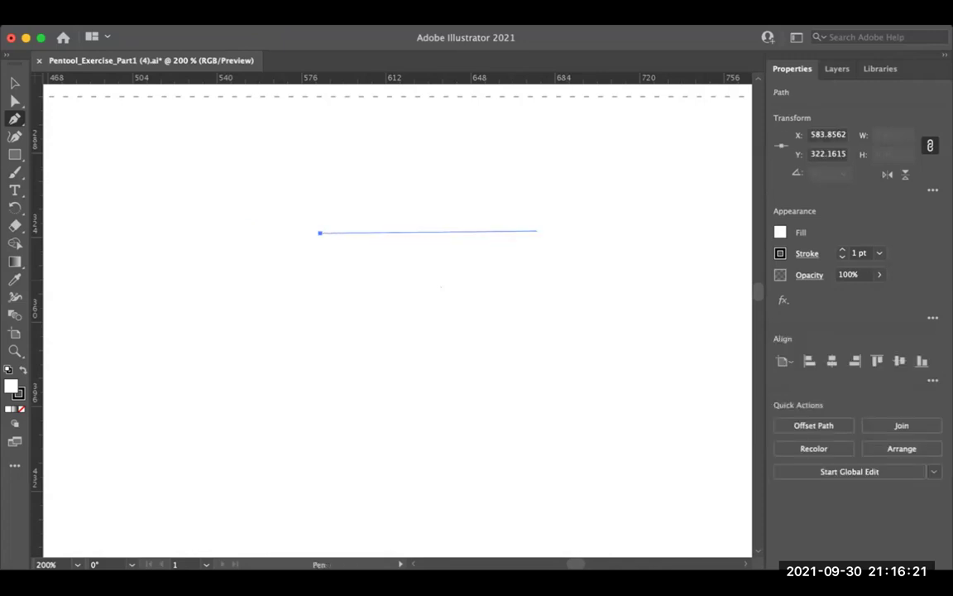
{"action": "left_click", "coordinate": [551, 230]}
{"action": "mouse_move", "coordinate": [551, 230]}
{"action": "left_mouse_down"}
{"action": "mouse_move", "coordinate": [621, 279]}
{"action": "mouse_move", "coordinate": [686, 279]}
{"action": "left_mouse_up"}
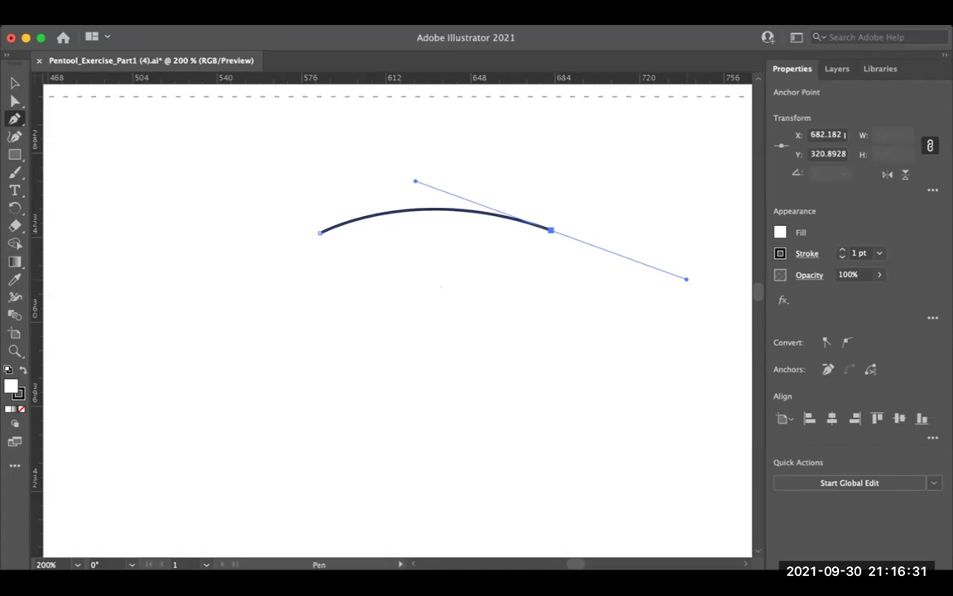
{"action": "key", "text": "super+z"}
{"action": "key", "text": "super+z"}
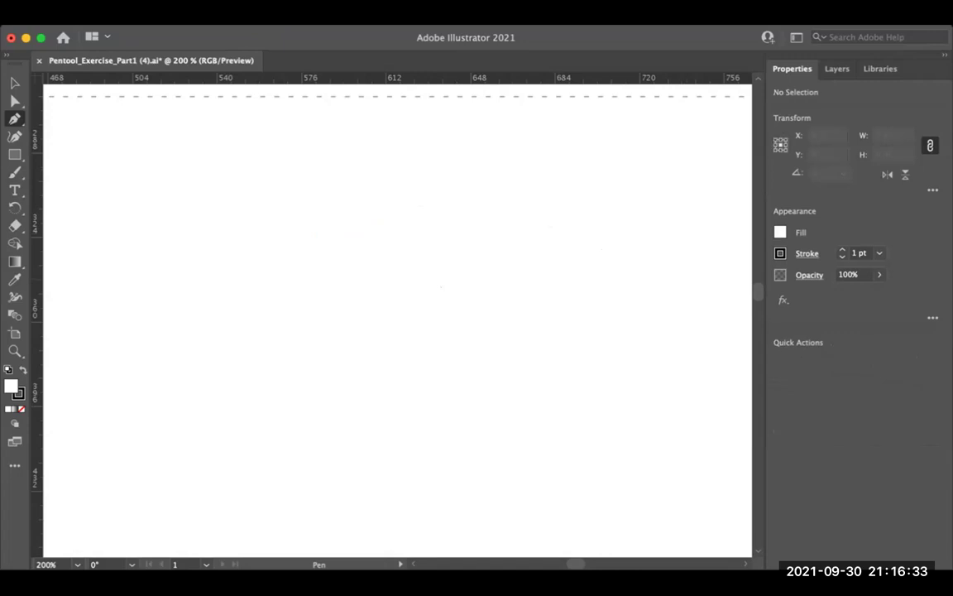
Step: Practise another straight segment and an arched end anchor, undoing both paths
{"action": "left_click", "coordinate": [266, 246]}
{"action": "left_click", "coordinate": [500, 246]}
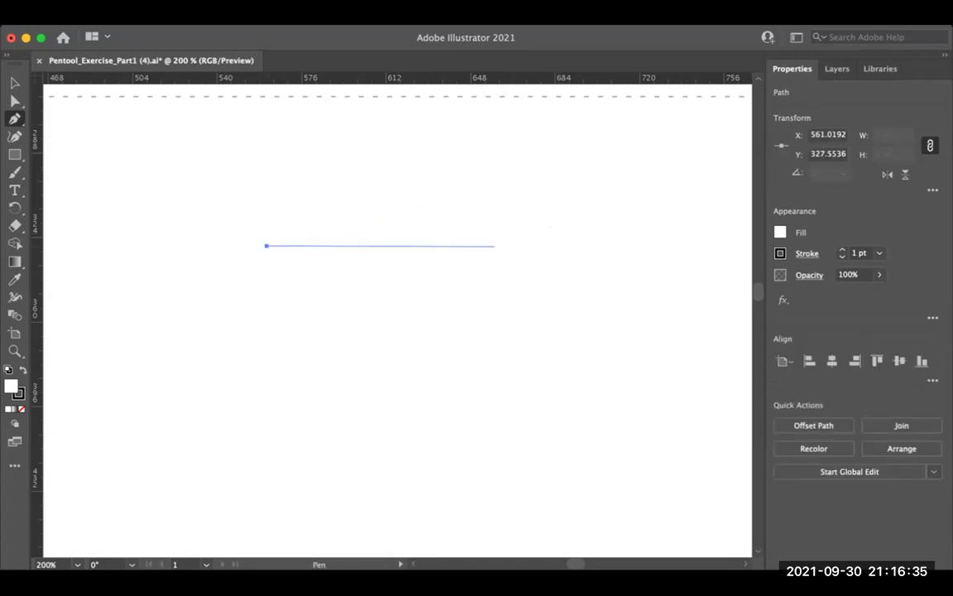
{"action": "key", "text": "super+z"}
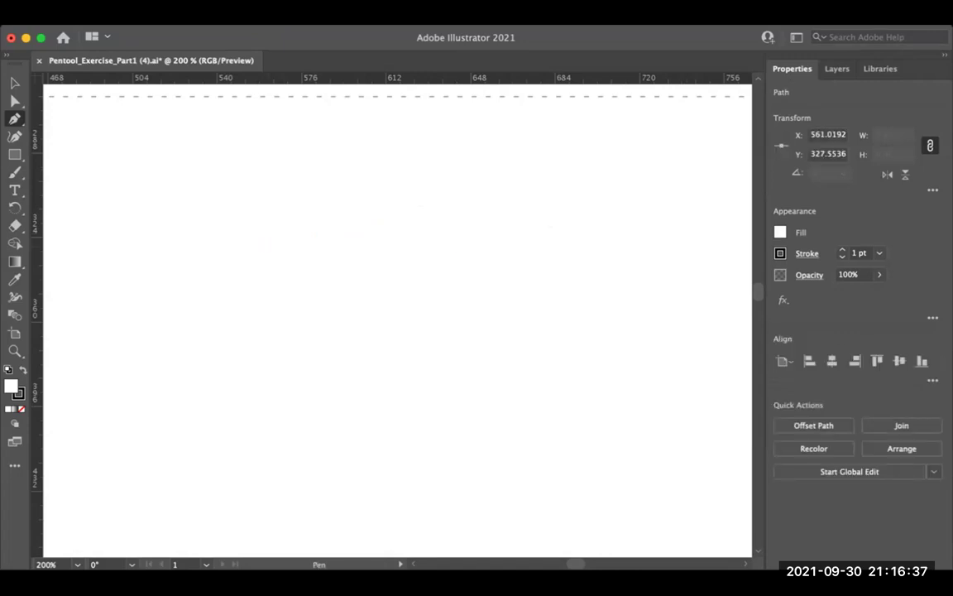
{"action": "left_click_drag", "start_coordinate": [499, 246], "coordinate": [611, 321]}
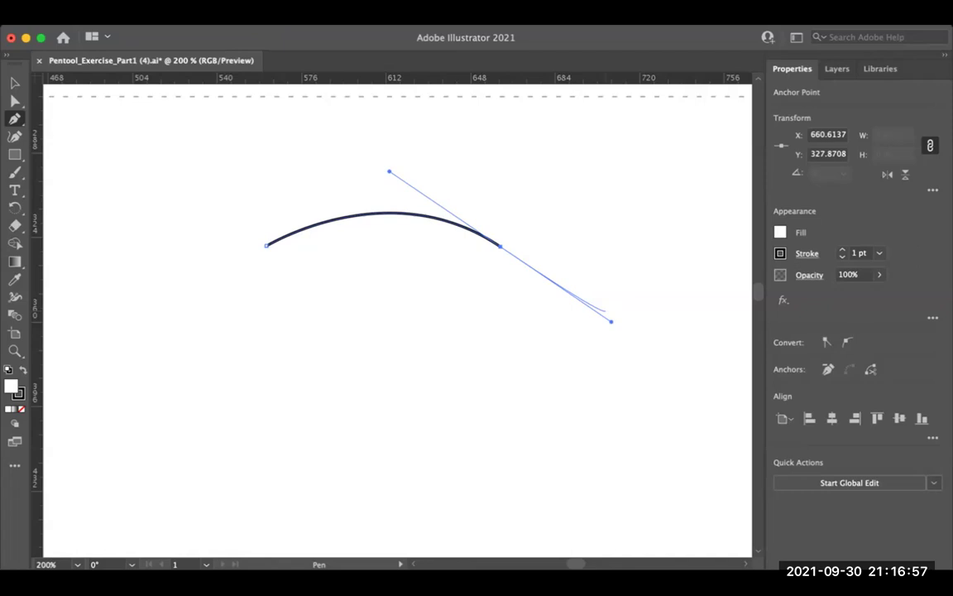
{"action": "key", "text": "super+z"}
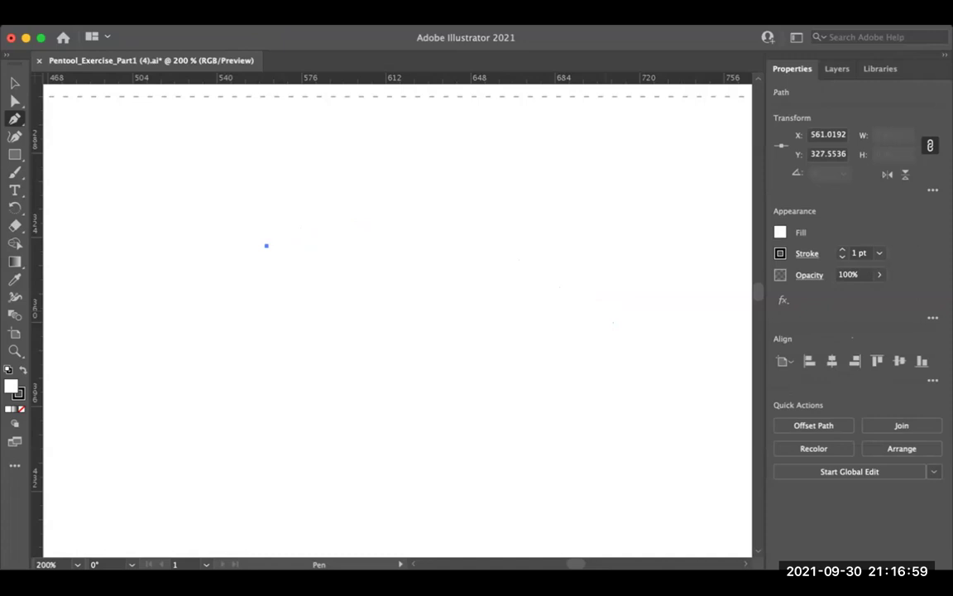
{"action": "key", "text": "super+z"}
{"action": "left_click", "coordinate": [264, 251]}
{"action": "left_click", "coordinate": [450, 260]}
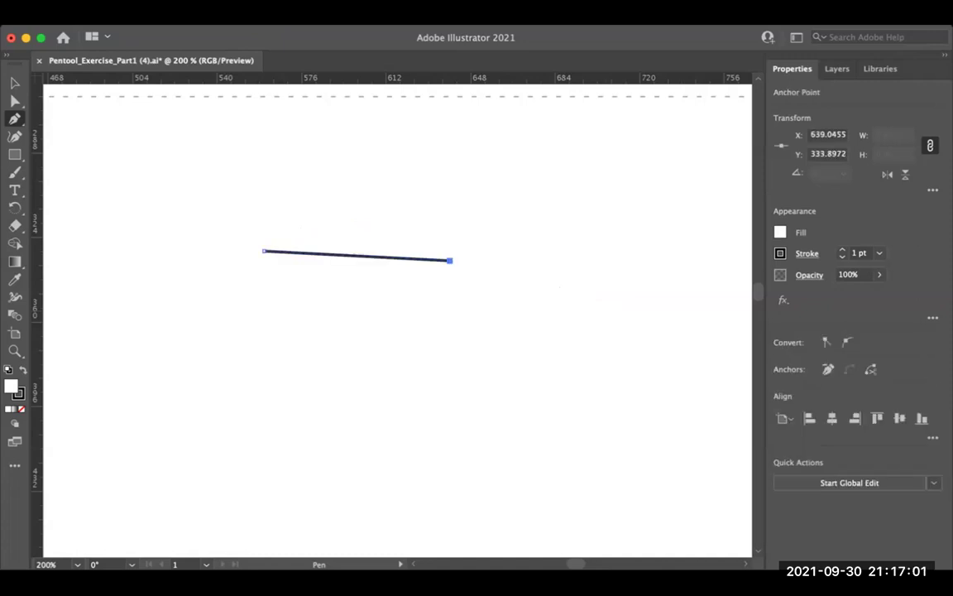
{"action": "key", "text": "super+z"}
{"action": "key", "text": "super+z"}
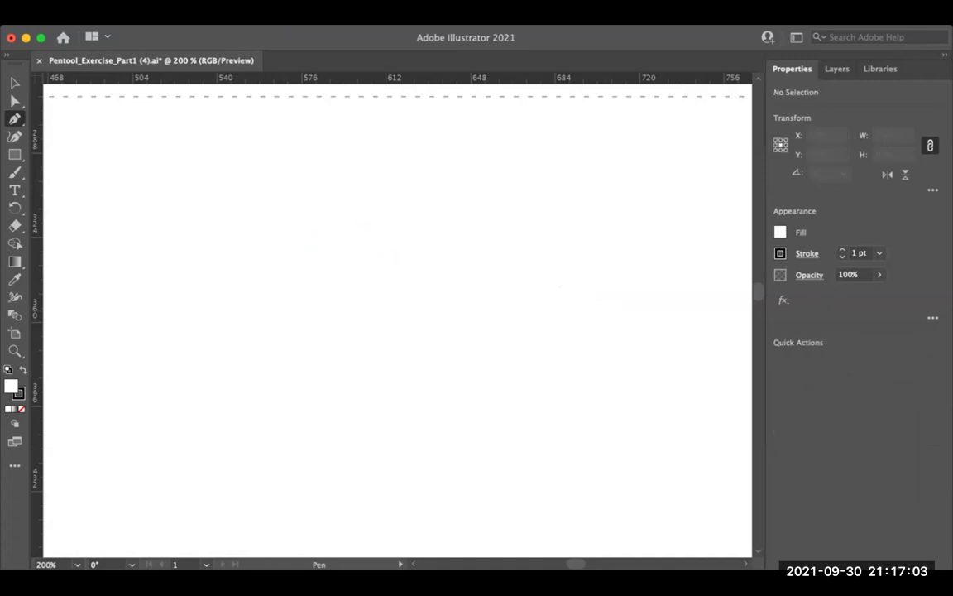
Step: Draw one more arched practice curve, delete it, and zoom out toward the star
{"action": "left_click", "coordinate": [268, 220]}
{"action": "left_click", "coordinate": [450, 222]}
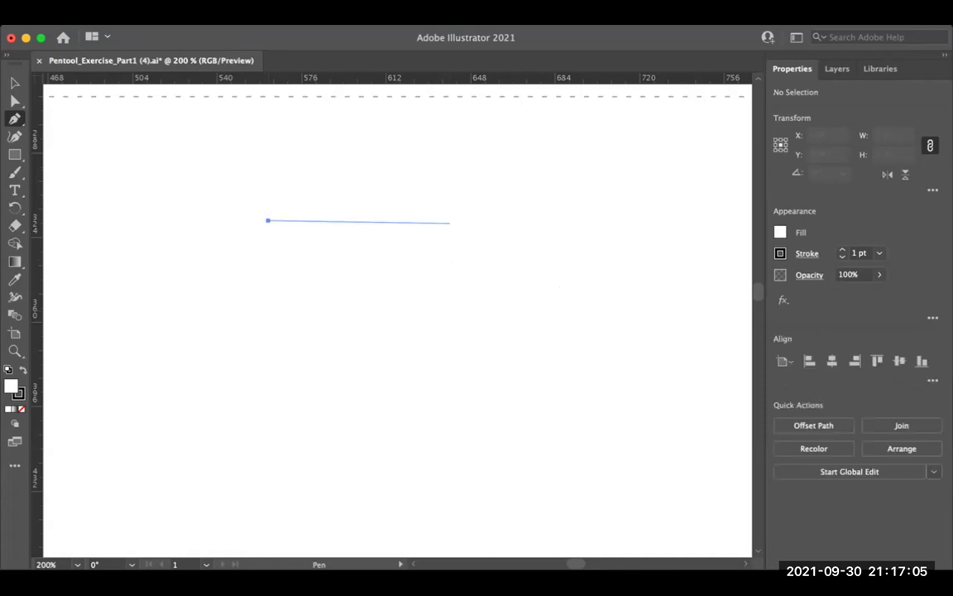
{"action": "left_click_drag", "start_coordinate": [450, 223], "coordinate": [561, 307]}
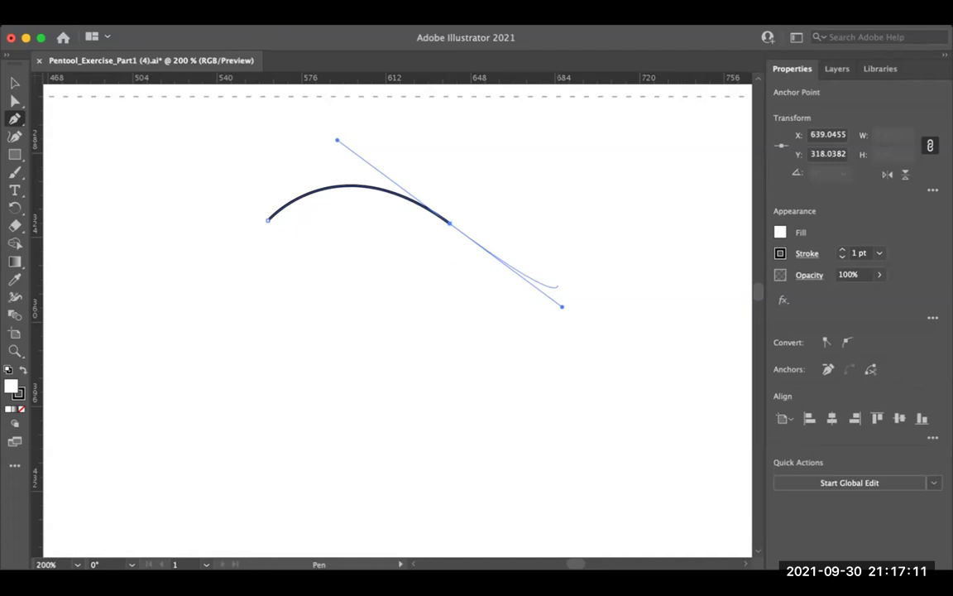
{"action": "key", "text": "BackSpace"}
{"action": "key", "text": "super+minus"}
{"action": "scroll", "coordinate": [397, 322], "scroll_direction": "down", "scroll_amount": 5}
Step: Trace straight pen segments through the star's points 1 to 5
{"action": "scroll", "coordinate": [397, 323], "scroll_direction": "down", "scroll_amount": 5}
{"action": "scroll", "coordinate": [397, 323], "scroll_direction": "left", "scroll_amount": 2}
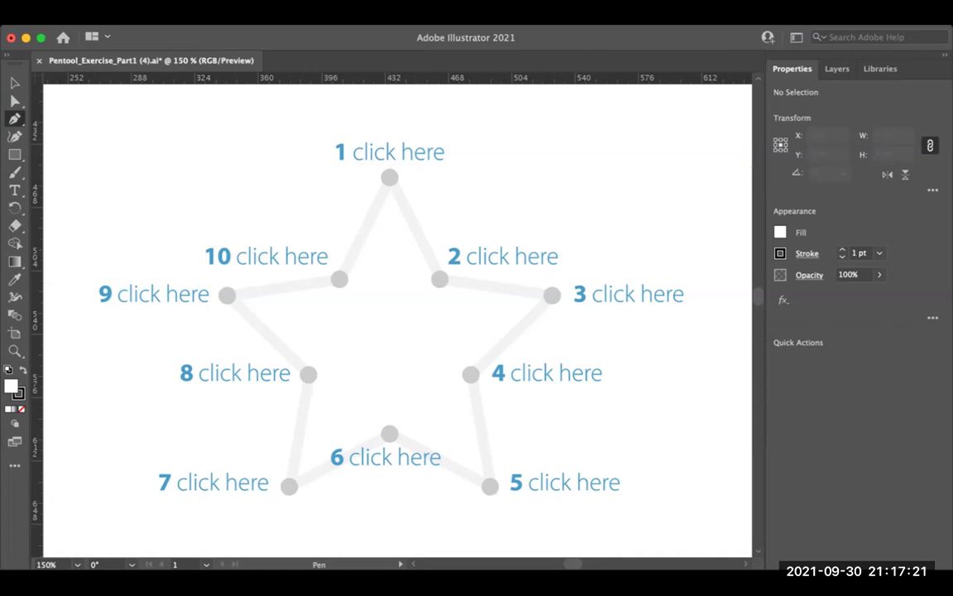
{"action": "left_click", "coordinate": [388, 176]}
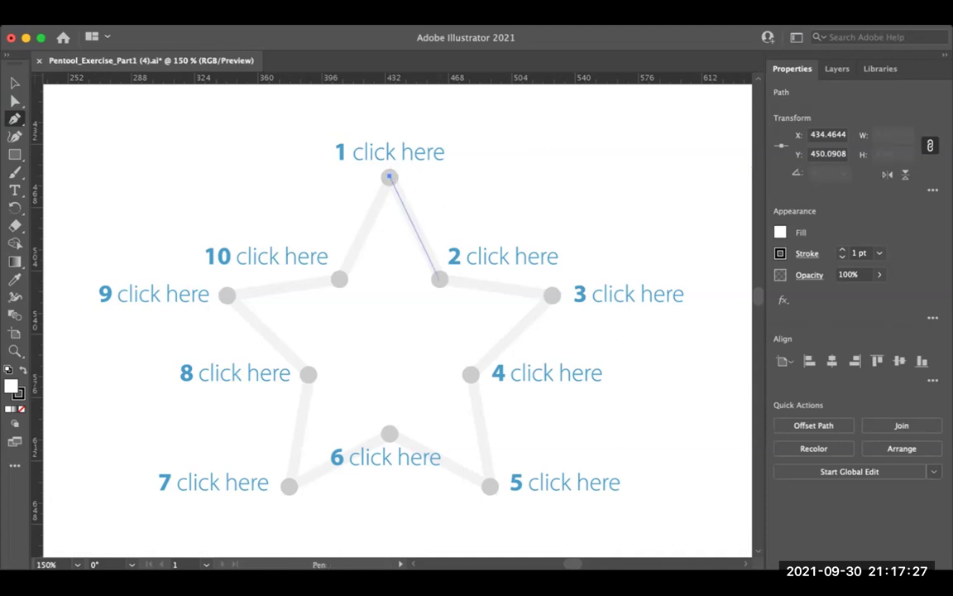
{"action": "left_click", "coordinate": [439, 279]}
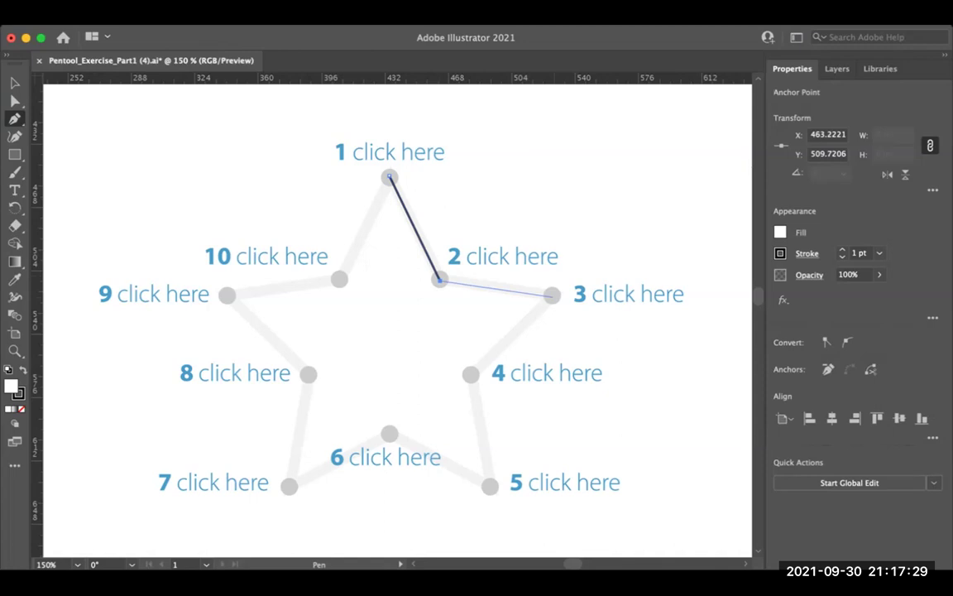
{"action": "left_click", "coordinate": [553, 295]}
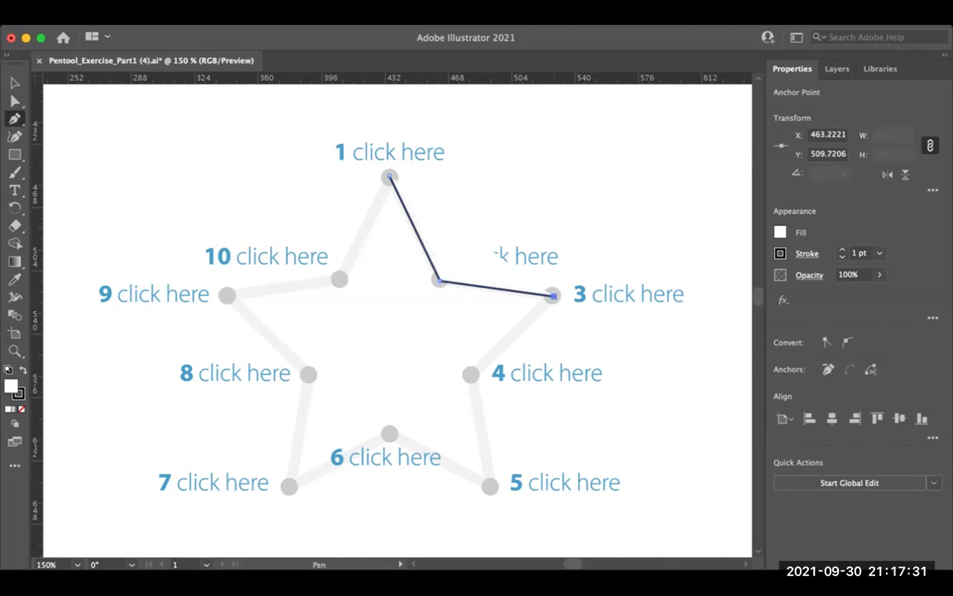
{"action": "left_click", "coordinate": [470, 375]}
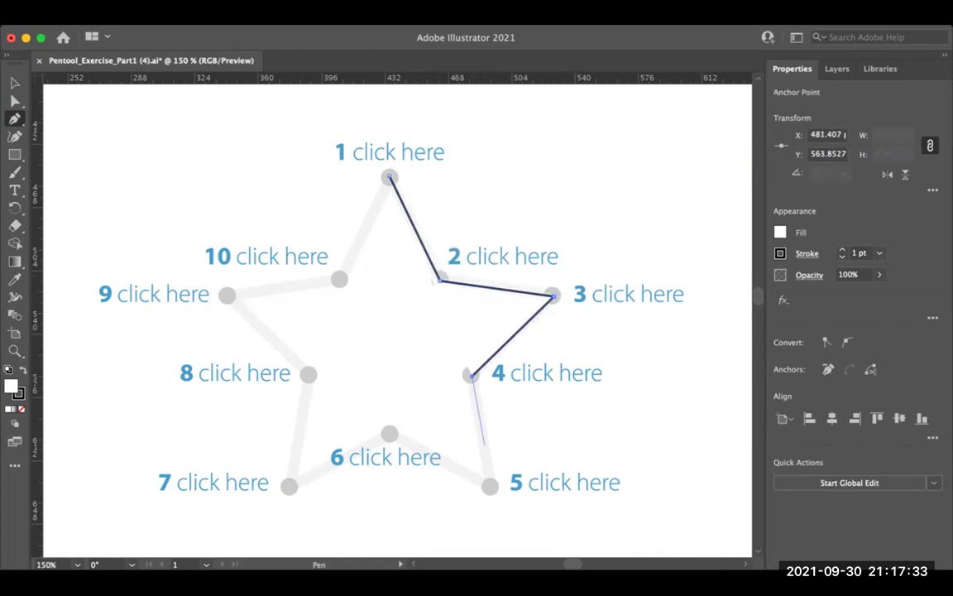
{"action": "left_click", "coordinate": [490, 484]}
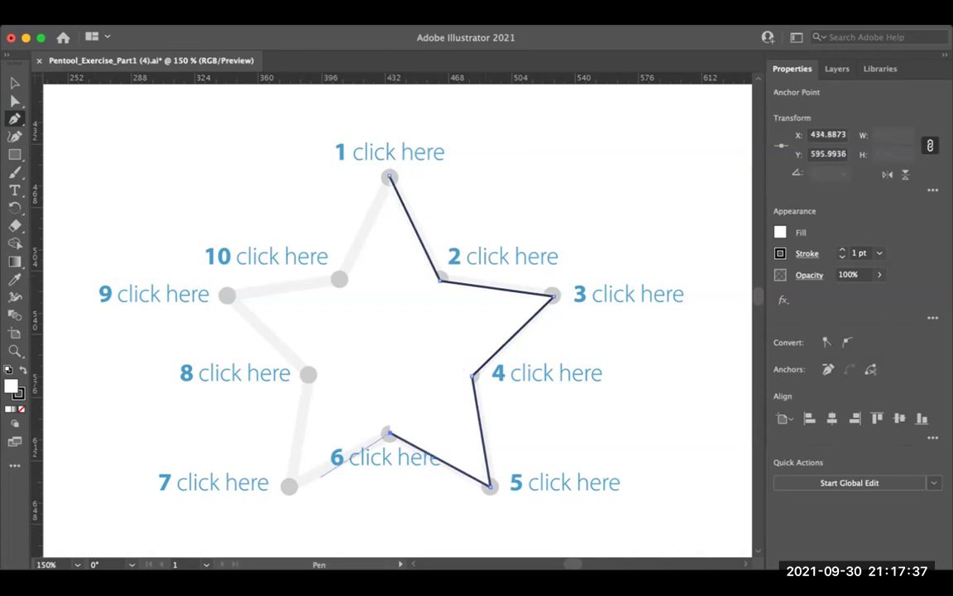
Step: Continue the star outline through points 6 to 10
{"action": "key", "text": "Escape"}
{"action": "left_click", "coordinate": [389, 432]}
{"action": "left_click", "coordinate": [289, 486]}
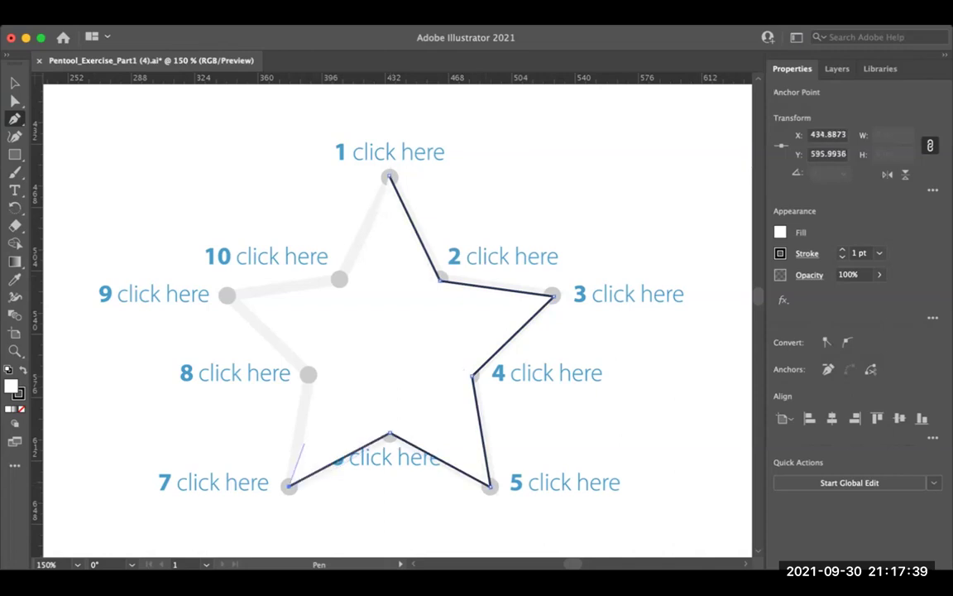
{"action": "left_click", "coordinate": [307, 374]}
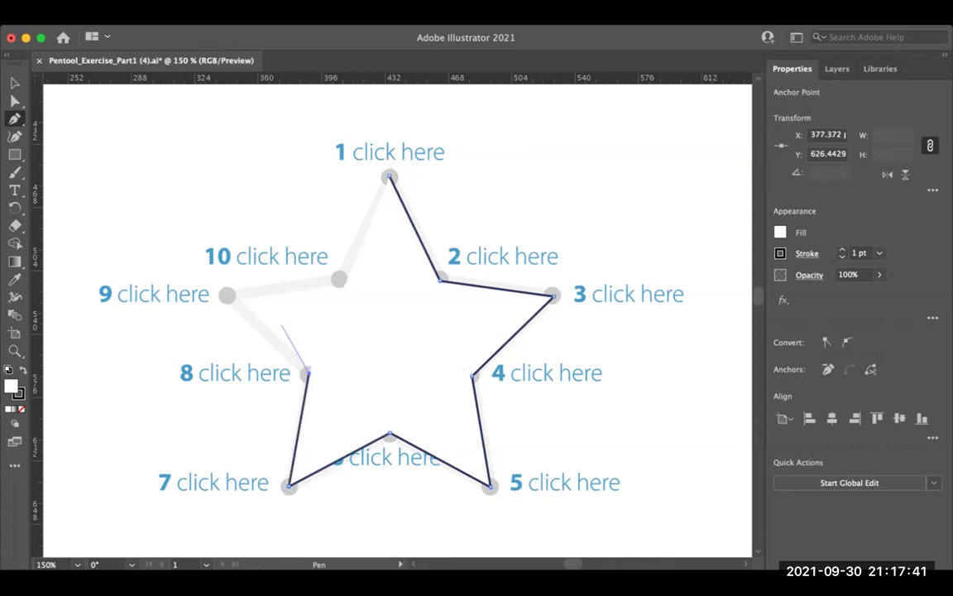
{"action": "left_click", "coordinate": [225, 294]}
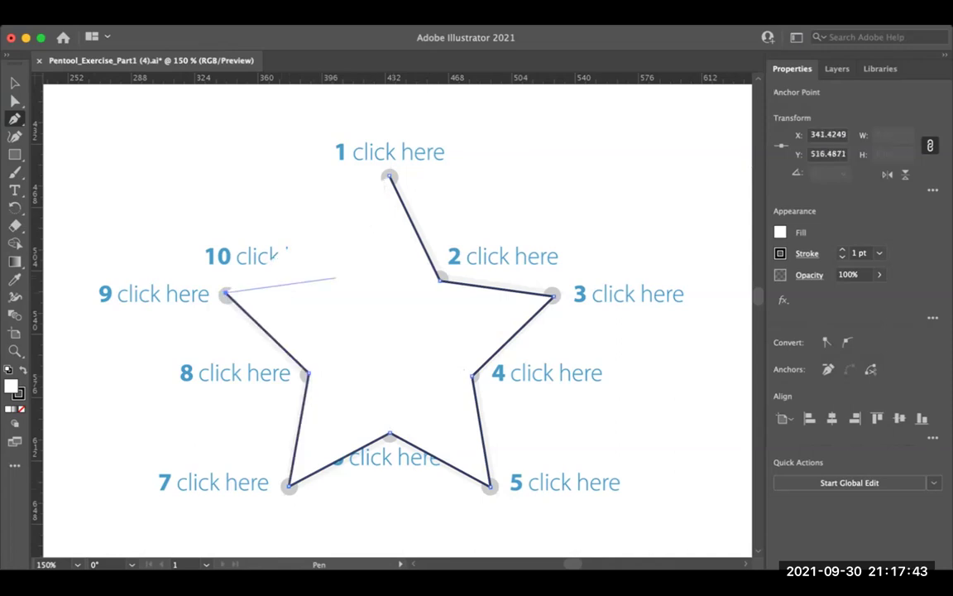
{"action": "left_click", "coordinate": [340, 277]}
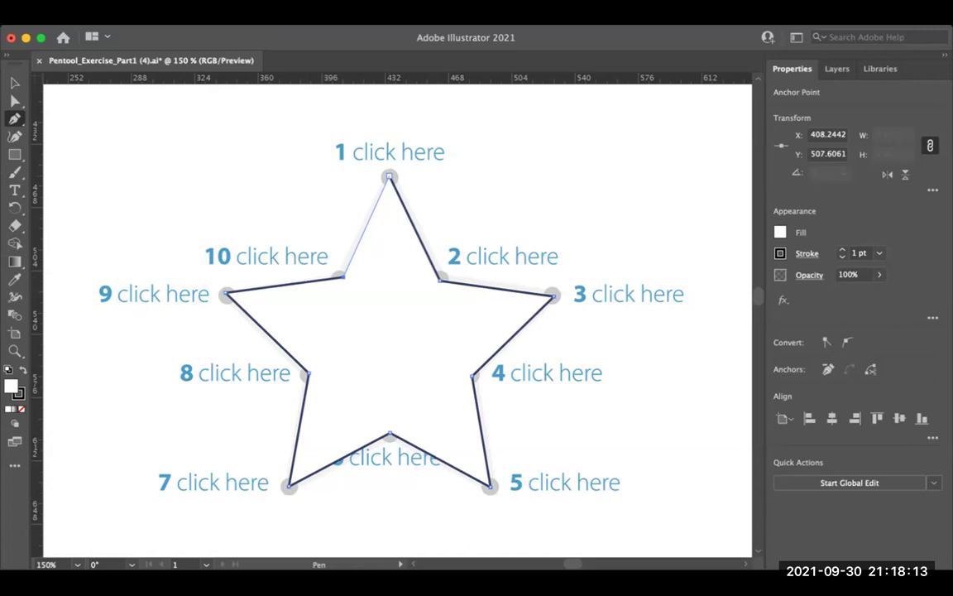
Step: Close the star path from point 10 back to anchor point 1, retrying the closure twice
{"action": "left_click", "coordinate": [389, 176]}
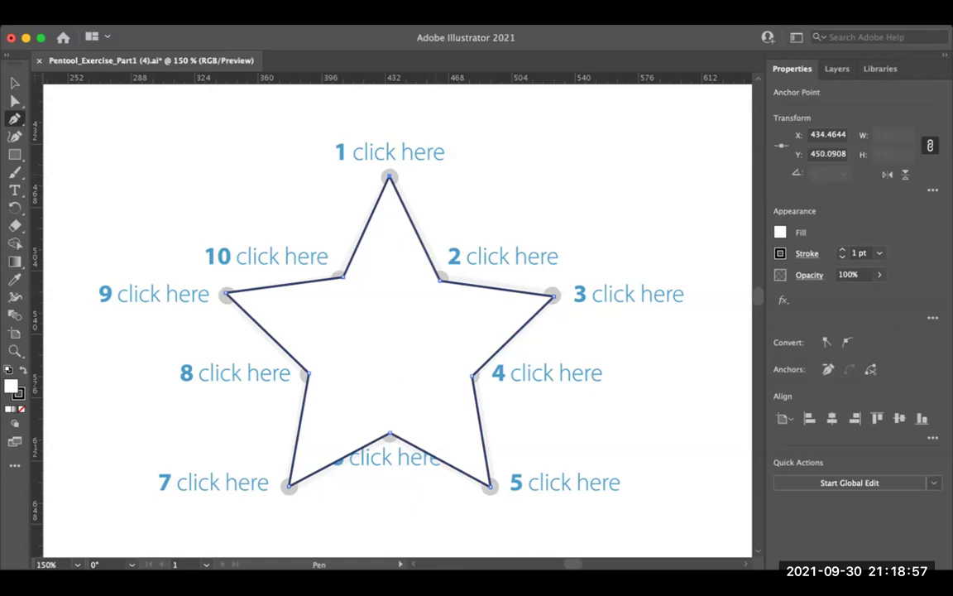
{"action": "key", "text": "super+z"}
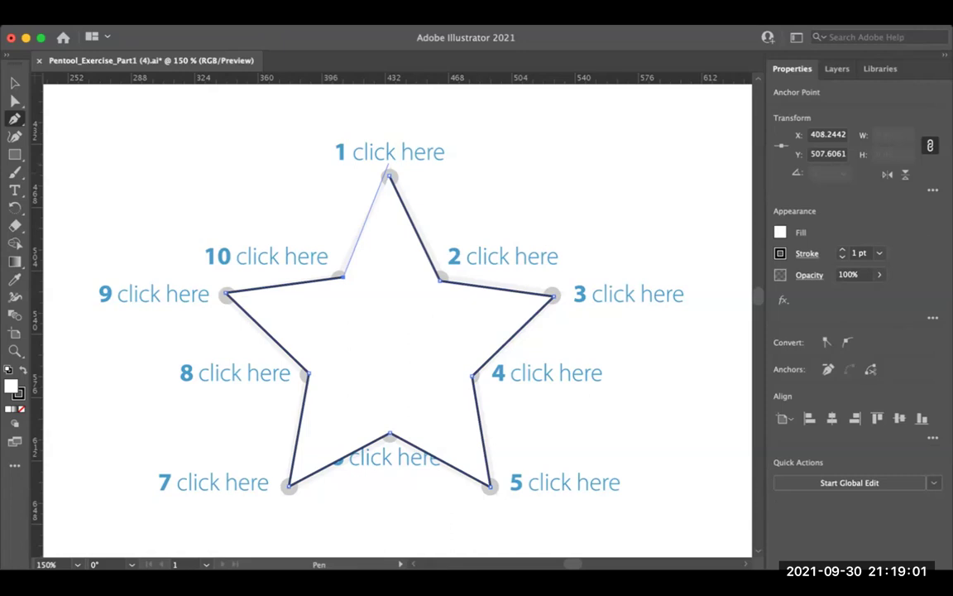
{"action": "left_click", "coordinate": [389, 173]}
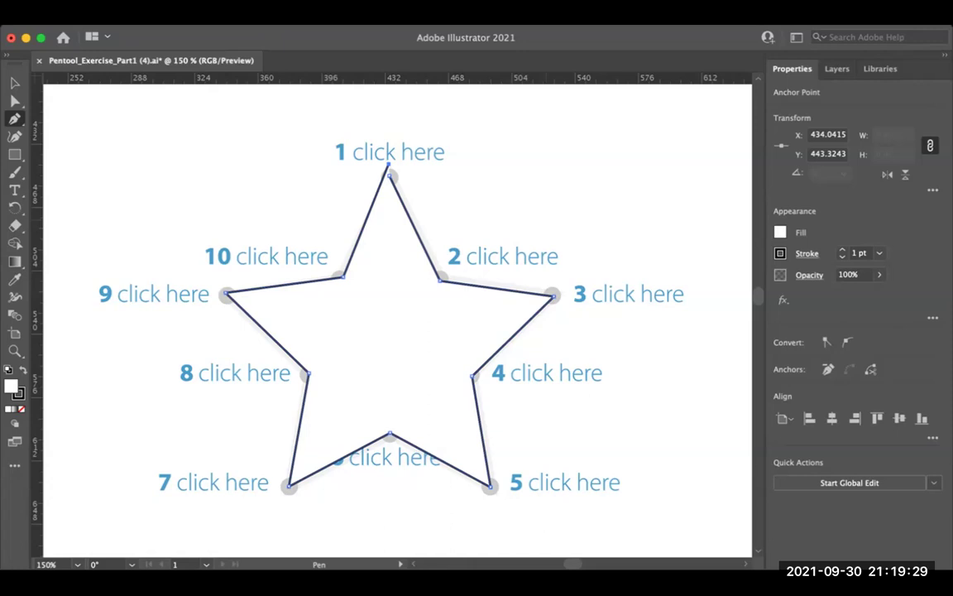
{"action": "key", "text": "cmd+z"}
{"action": "left_click", "coordinate": [388, 176]}
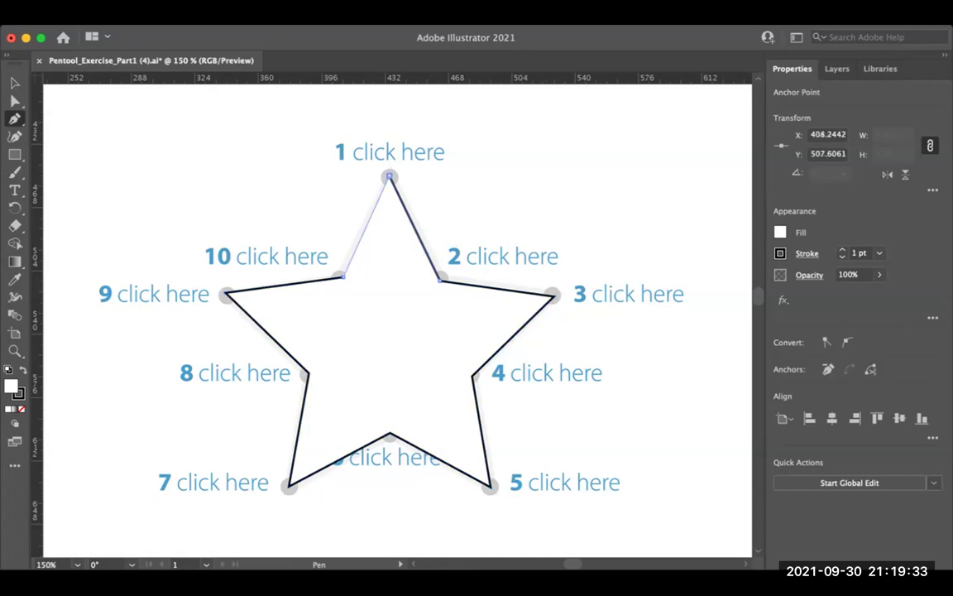
{"action": "left_click", "coordinate": [389, 176]}
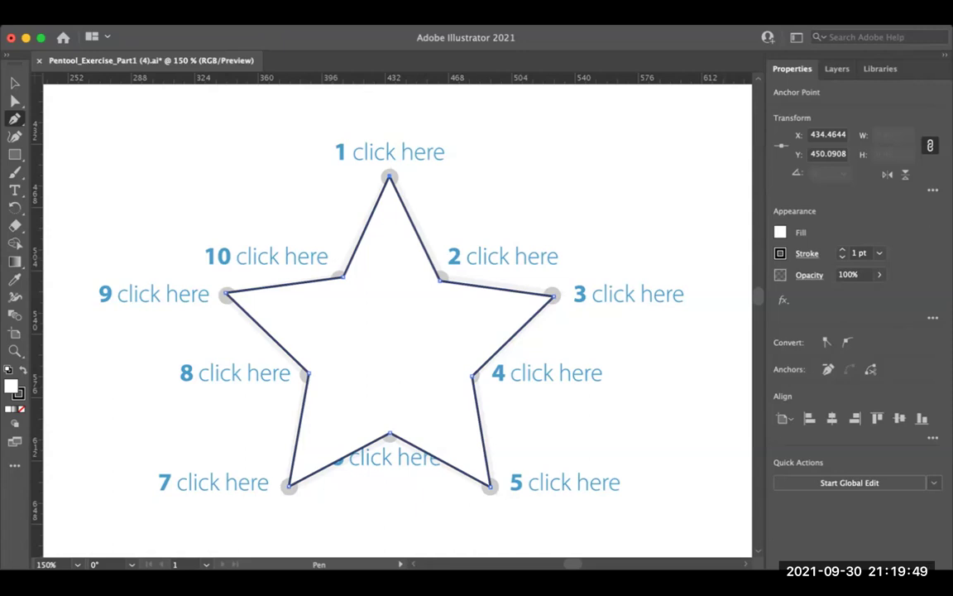
{"action": "left_click_drag", "start_coordinate": [144, 317], "coordinate": [34, 382]}
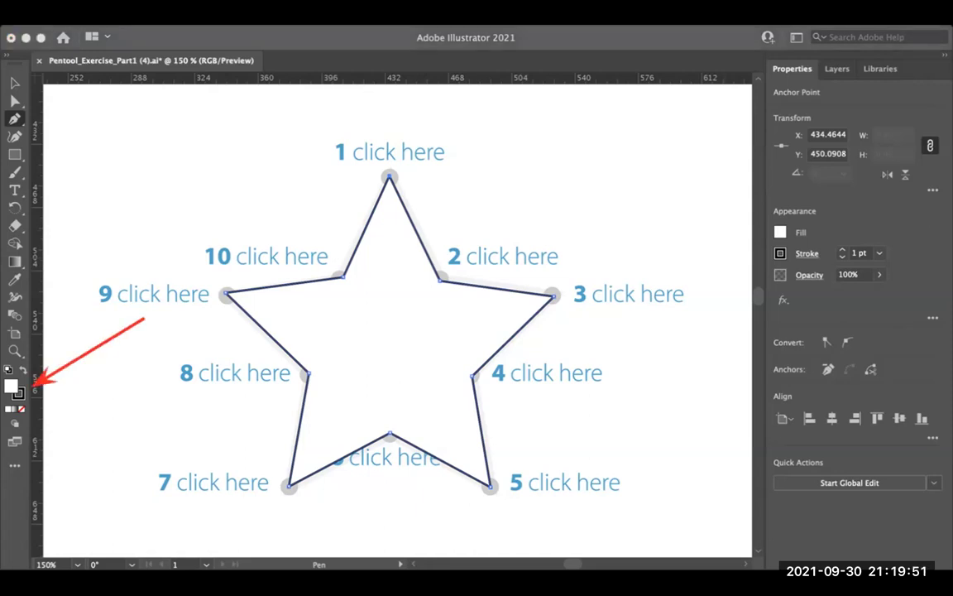
{"action": "left_click_drag", "start_coordinate": [98, 353], "coordinate": [25, 381]}
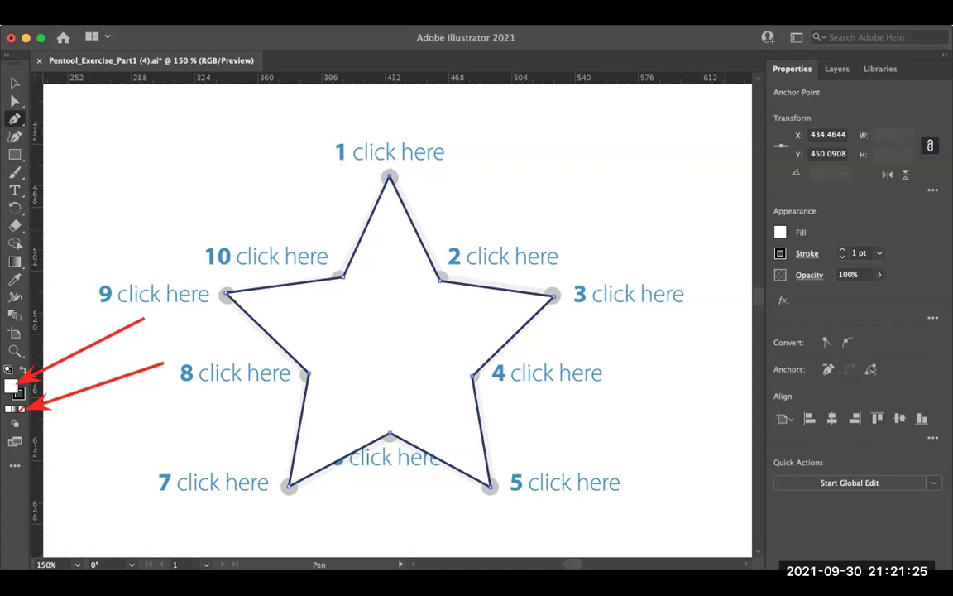
Step: Set the star's fill to None and open the Color panel from the Fill swatch
{"action": "left_click", "coordinate": [22, 408]}
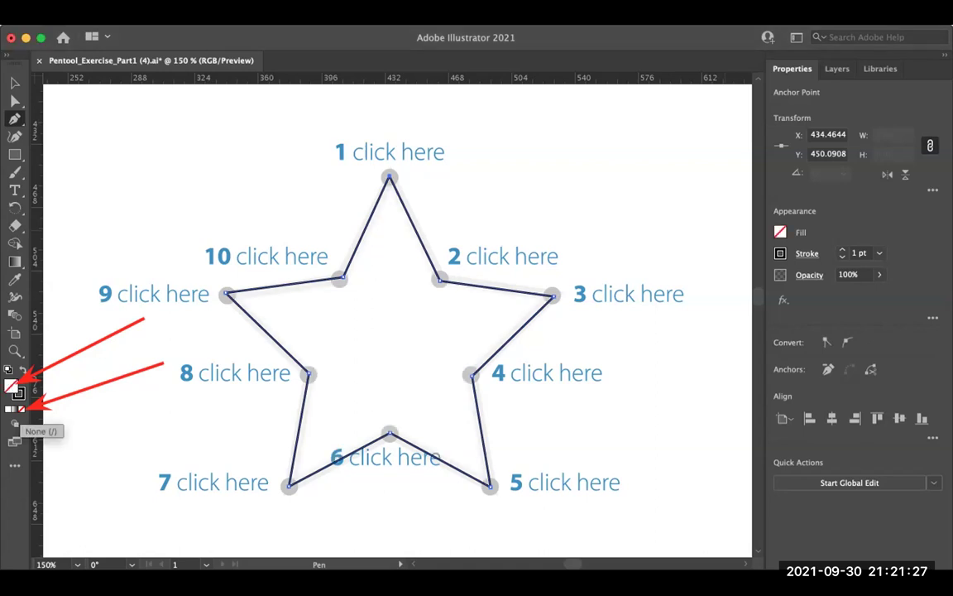
{"action": "left_click", "coordinate": [9, 409]}
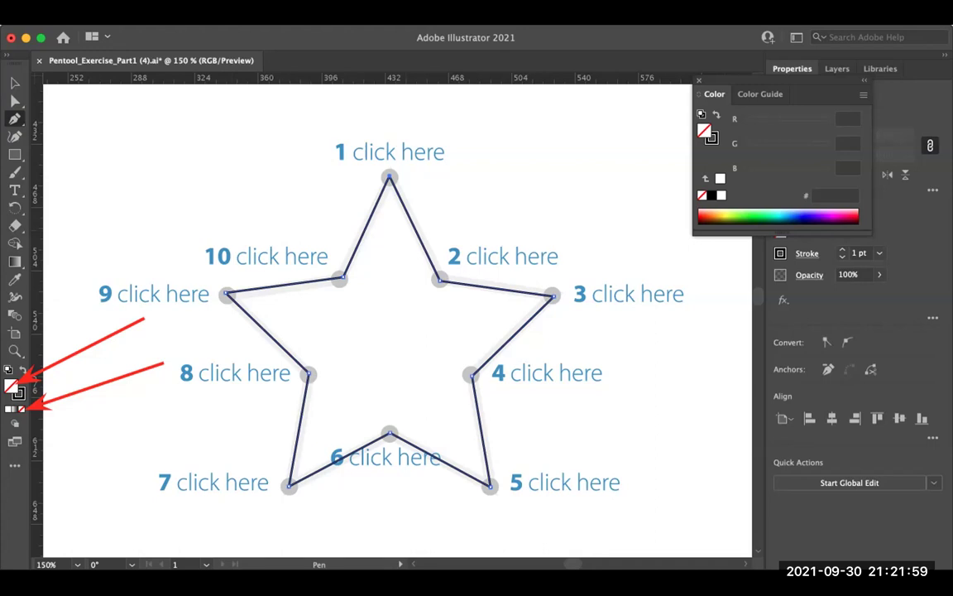
Step: Pan to centre the curved-lines circle exercise and close the Color panel
{"action": "key", "text": "space"}
{"action": "left_click_drag", "start_coordinate": [579, 331], "coordinate": [115, 319]}
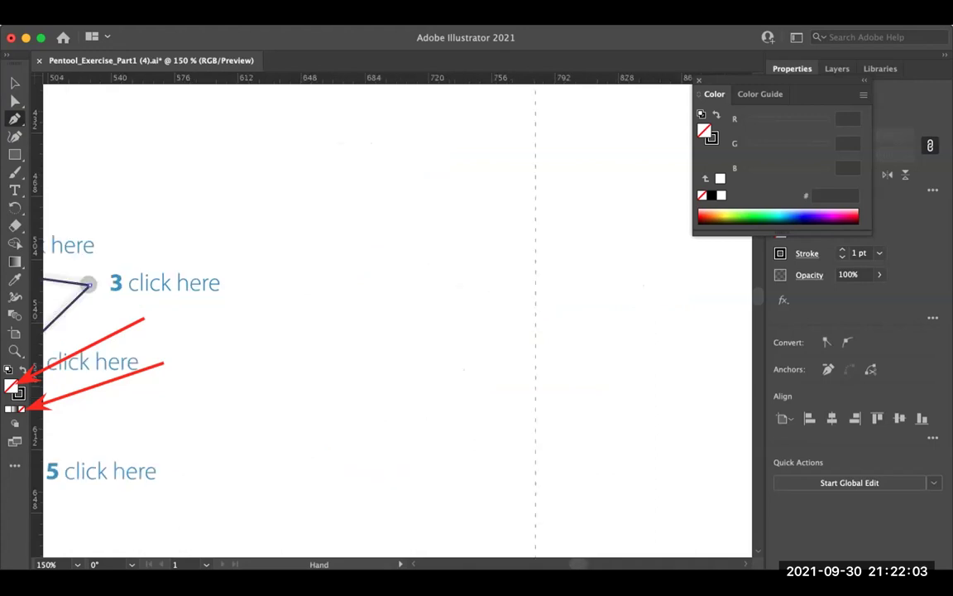
{"action": "scroll", "coordinate": [397, 321], "scroll_direction": "right", "scroll_amount": 15}
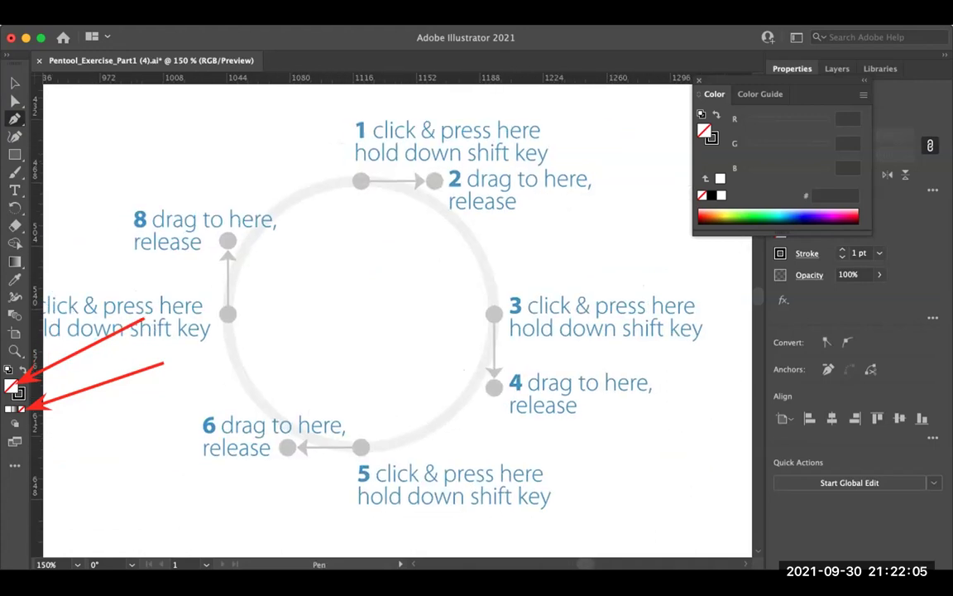
{"action": "key", "text": "F6"}
{"action": "left_click_drag", "start_coordinate": [397, 321], "coordinate": [438, 312]}
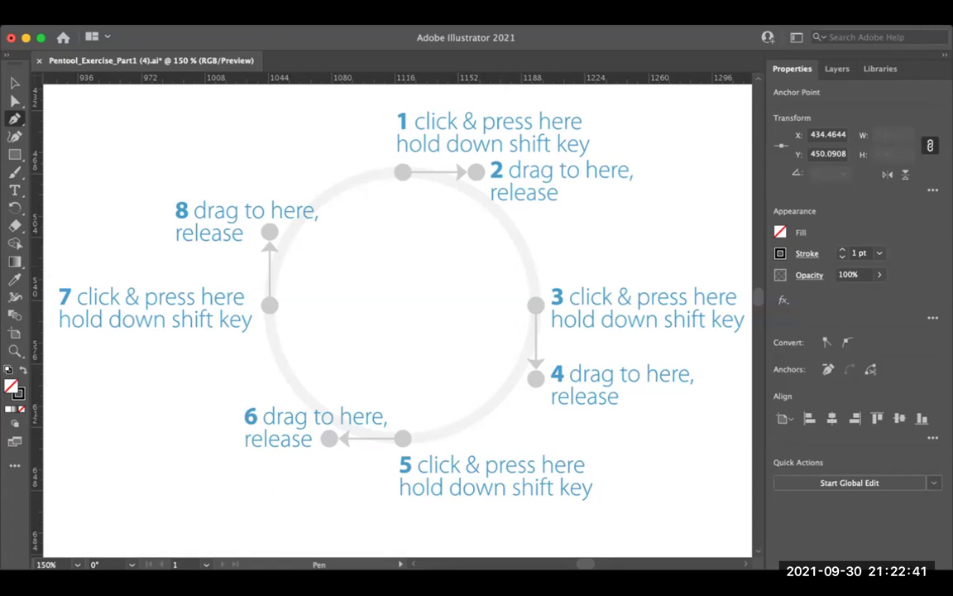
Step: Draw a pen curve with anchors at points 1, 3 and 5, pulling handles toward 2, 4 and 6
{"action": "left_click", "coordinate": [403, 171]}
{"action": "left_click_drag", "start_coordinate": [402, 171], "coordinate": [477, 172]}
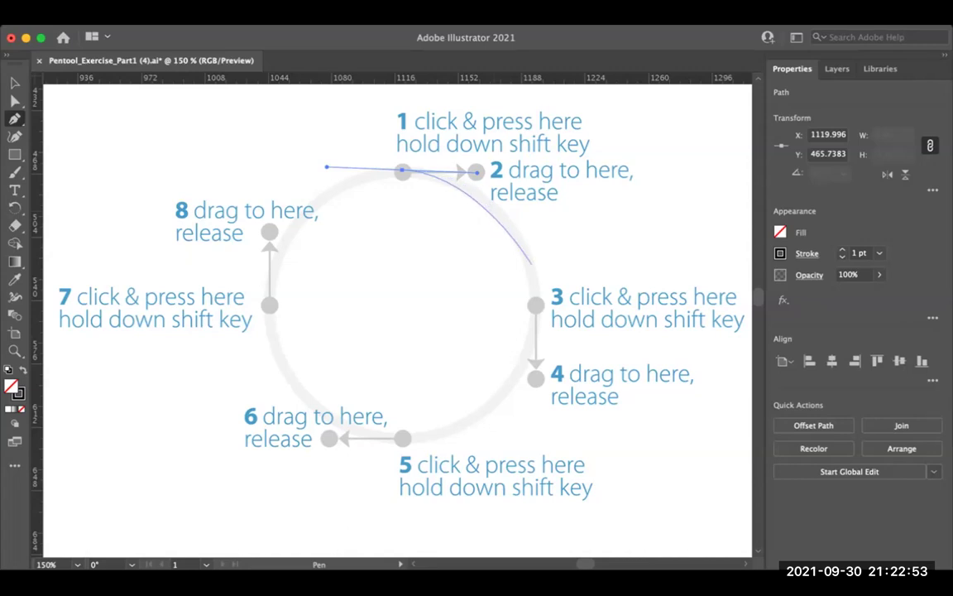
{"action": "left_click", "coordinate": [535, 303]}
{"action": "left_click_drag", "start_coordinate": [535, 304], "coordinate": [537, 381]}
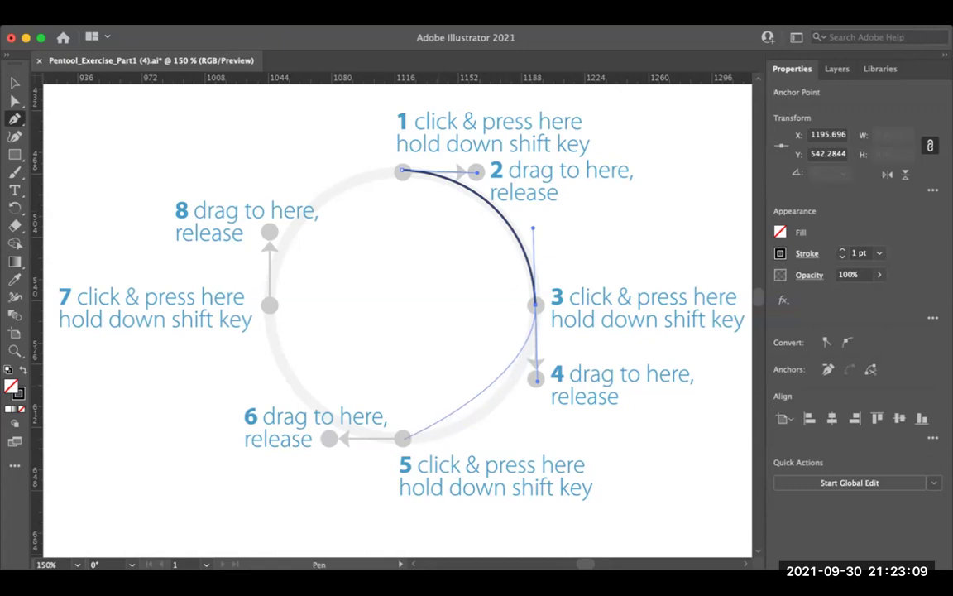
{"action": "left_click", "coordinate": [403, 438]}
{"action": "left_click_drag", "start_coordinate": [403, 439], "coordinate": [329, 439]}
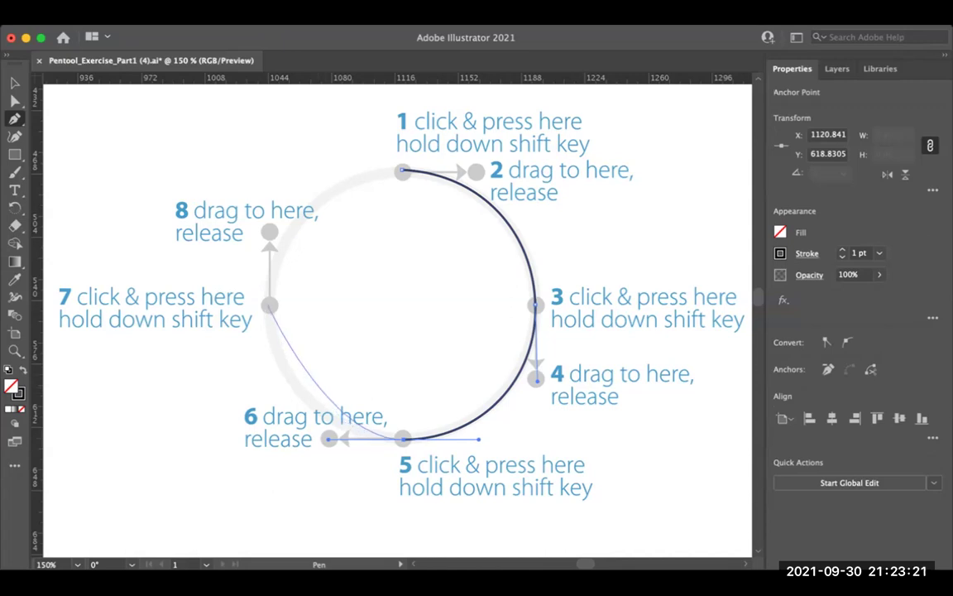
Step: Add a curved anchor at point 7 toward 8 and close the path at point 1
{"action": "left_click_drag", "start_coordinate": [269, 305], "coordinate": [270, 232]}
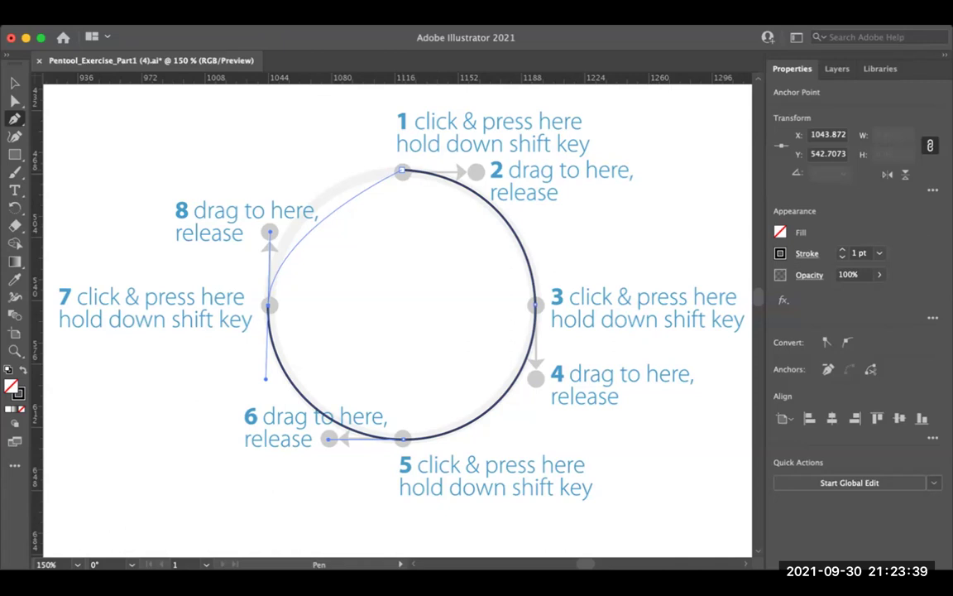
{"action": "left_click_drag", "start_coordinate": [402, 171], "coordinate": [477, 172]}
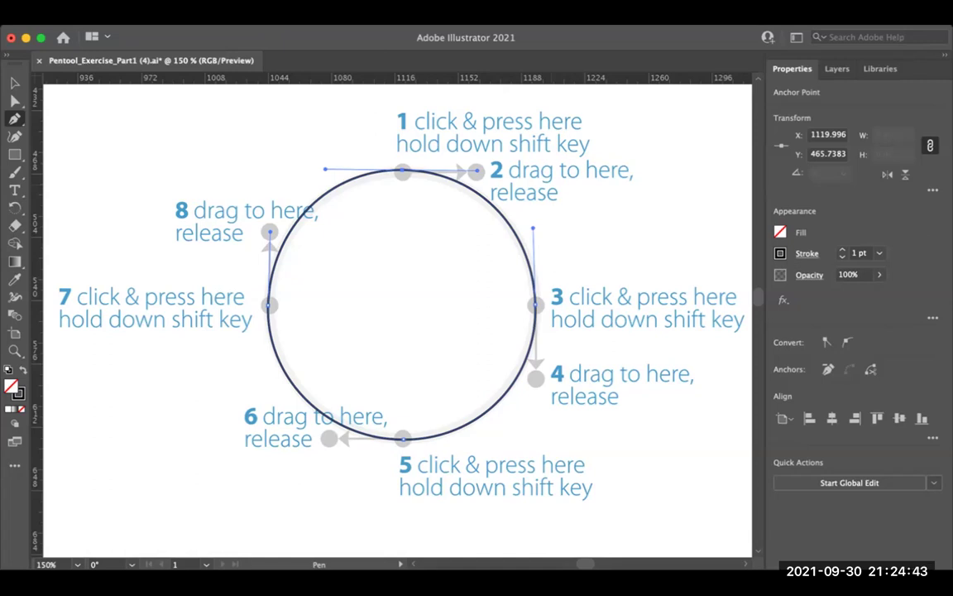
Step: Zoom out to survey the exercise page, then zoom back in on the circle
{"action": "key", "text": "super+minus"}
{"action": "key", "text": "super+minus"}
{"action": "scroll", "coordinate": [397, 322], "scroll_direction": "down", "scroll_amount": 5}
{"action": "scroll", "coordinate": [397, 323], "scroll_direction": "left", "scroll_amount": 4}
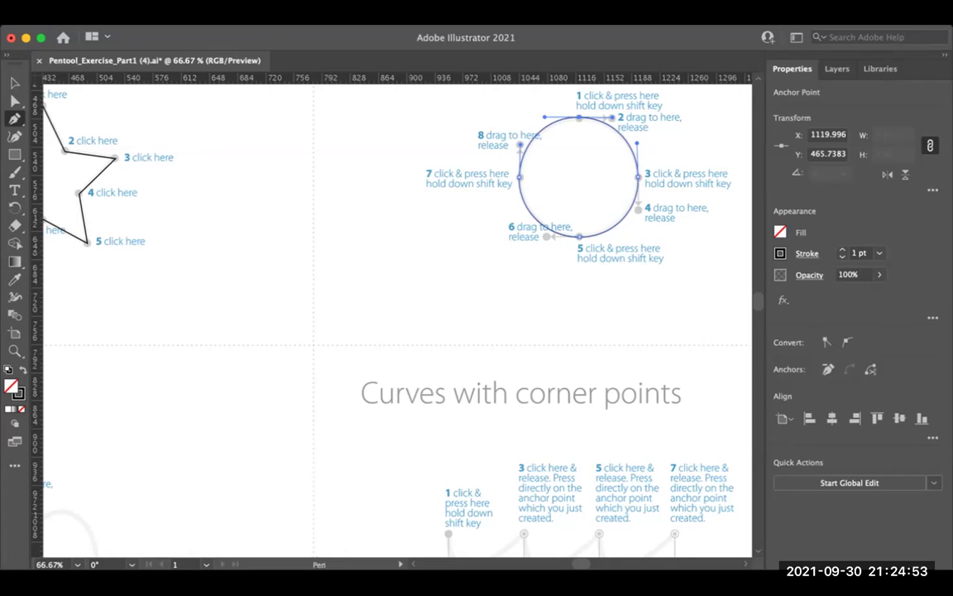
{"action": "scroll", "coordinate": [397, 321], "scroll_direction": "up", "scroll_amount": 1}
{"action": "key", "text": "super+minus"}
{"action": "key", "text": "super+equal"}
{"action": "key", "text": "super+equal"}
{"action": "key", "text": "super+equal"}
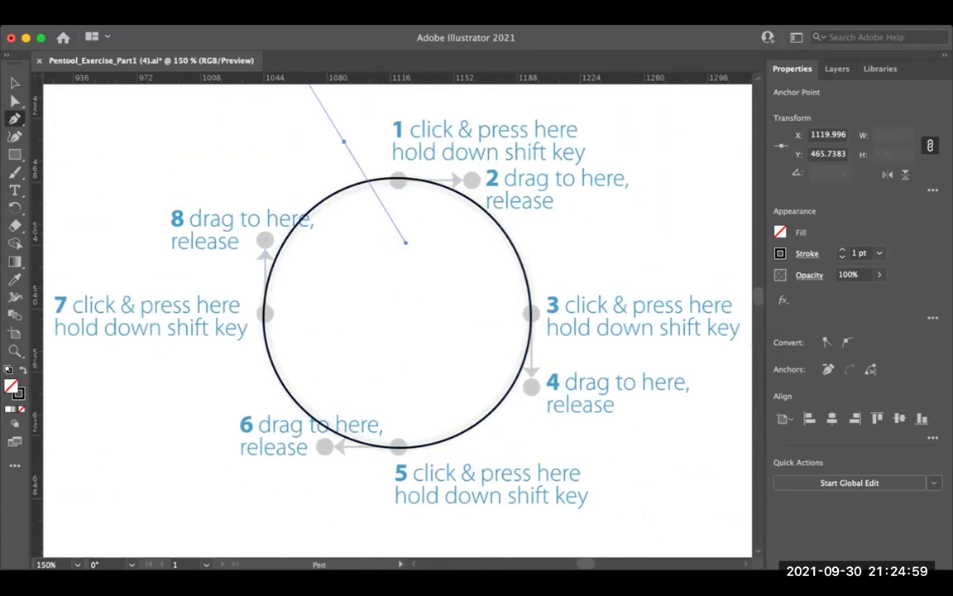
Step: Remove the traced circle and zoom back in on the empty guide
{"action": "key", "text": "v"}
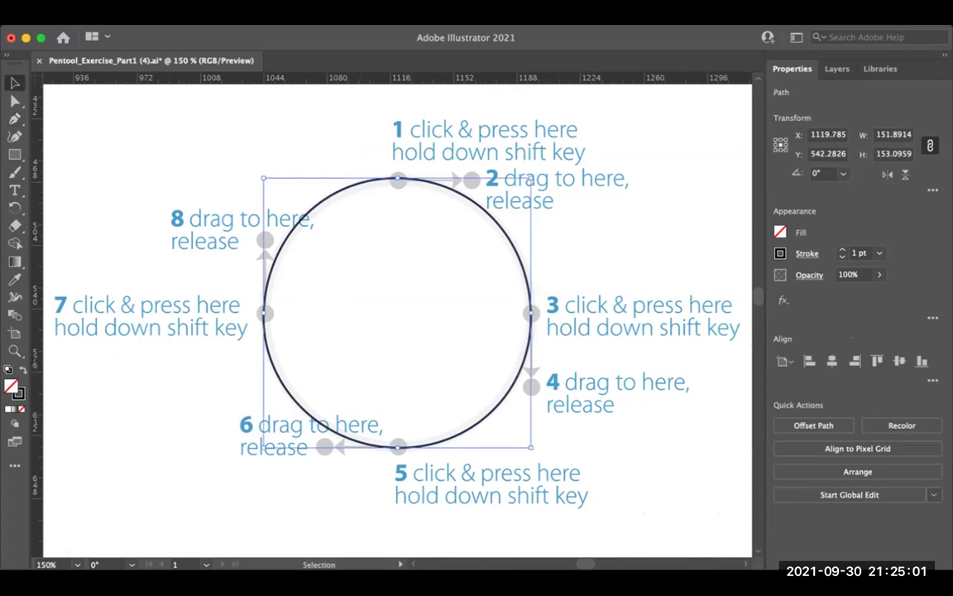
{"action": "key", "text": "super+z"}
{"action": "key", "text": "super+z"}
{"action": "key", "text": "super+z"}
{"action": "key", "text": "super+z"}
{"action": "key", "text": "super+z"}
{"action": "key", "text": "super+equal"}
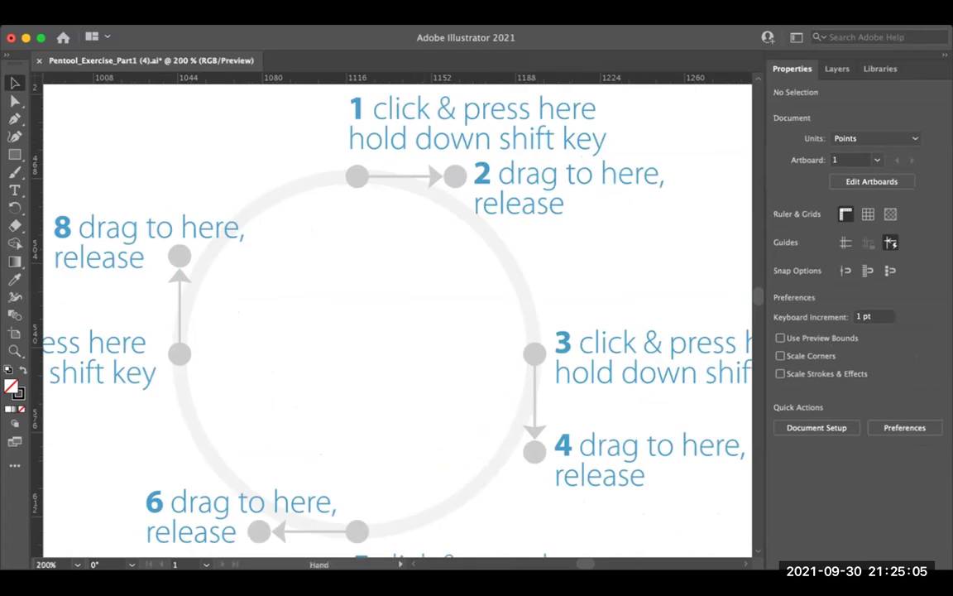
{"action": "key", "text": "super+minus"}
{"action": "key", "text": "super+minus"}
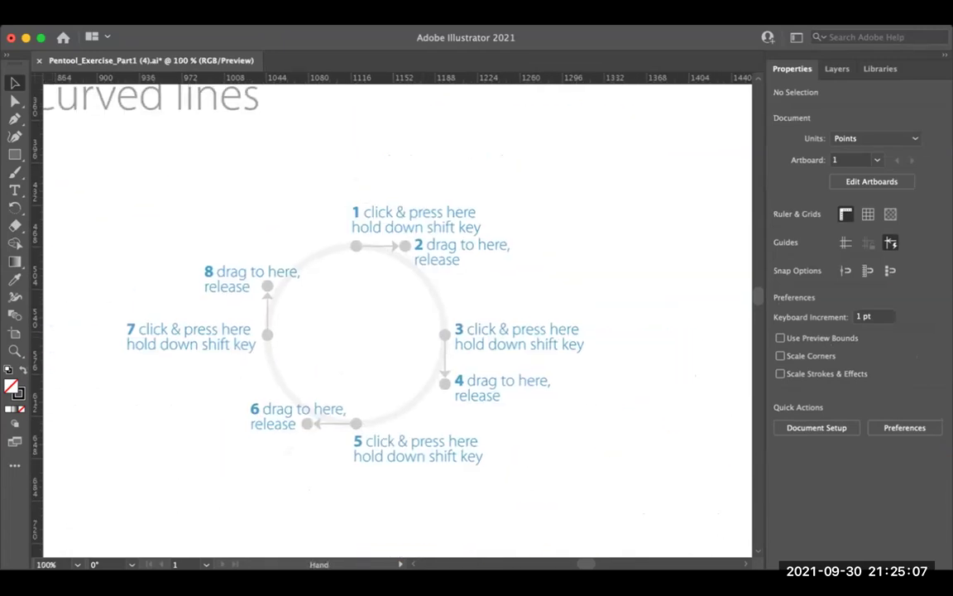
{"action": "scroll", "coordinate": [397, 319], "scroll_direction": "down", "scroll_amount": 1}
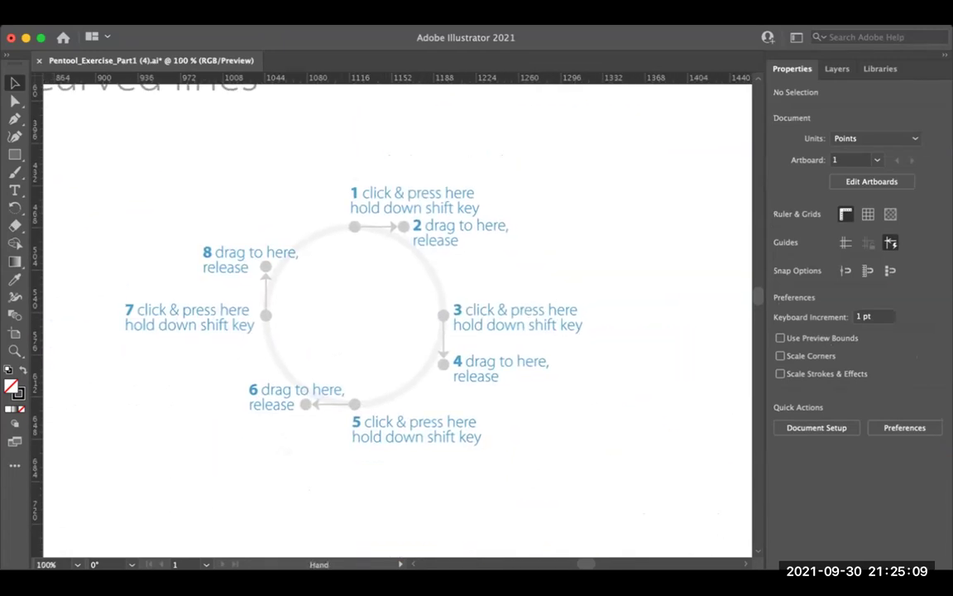
{"action": "key", "text": "super+equal"}
{"action": "scroll", "coordinate": [398, 319], "scroll_direction": "right", "scroll_amount": 1}
{"action": "scroll", "coordinate": [397, 318], "scroll_direction": "left", "scroll_amount": 1}
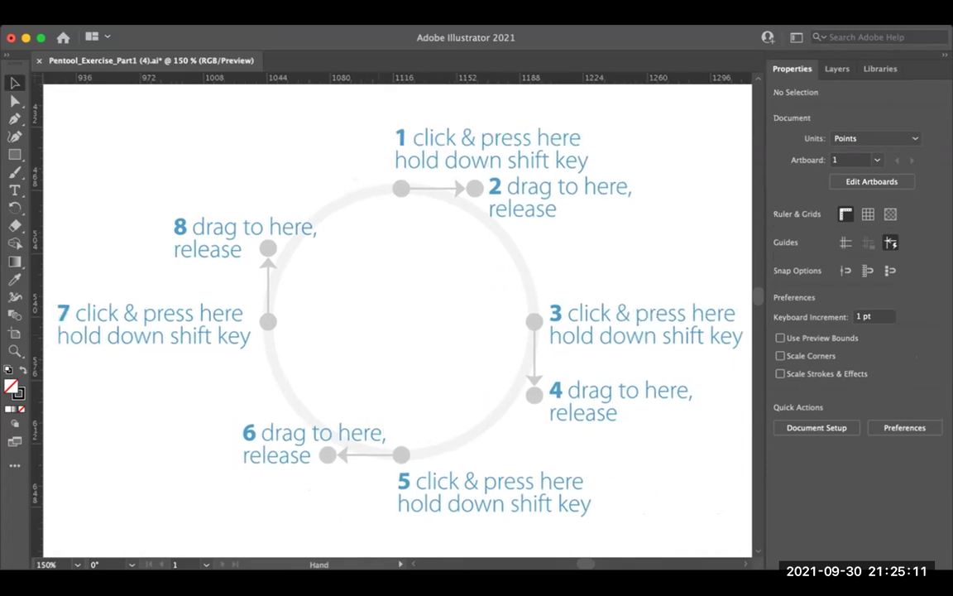
Step: Redraw the circle with the Pen tool through points 1, 3, 5 and 7, closing at point 1
{"action": "key", "text": "p"}
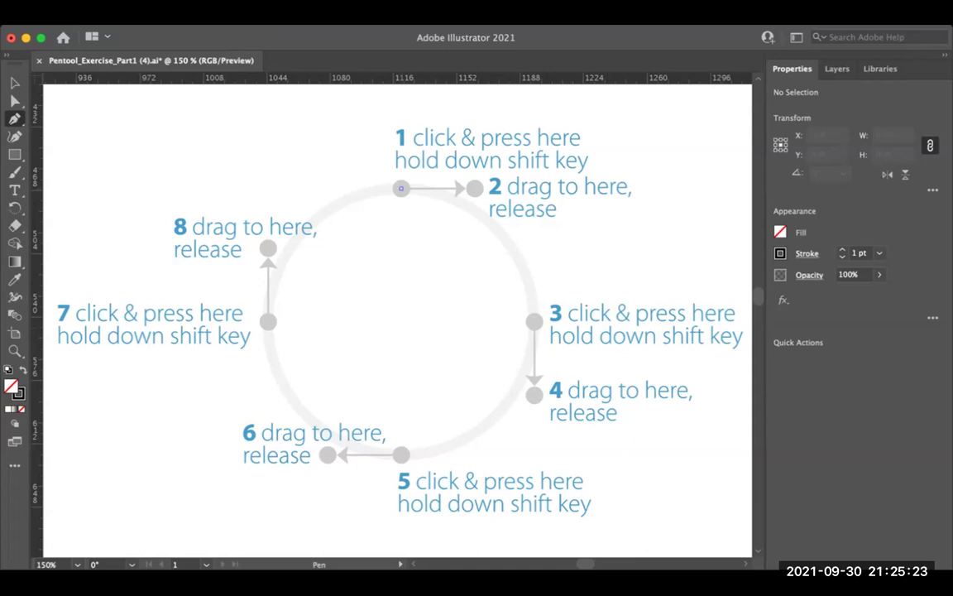
{"action": "left_click_drag", "start_coordinate": [401, 188], "coordinate": [477, 187]}
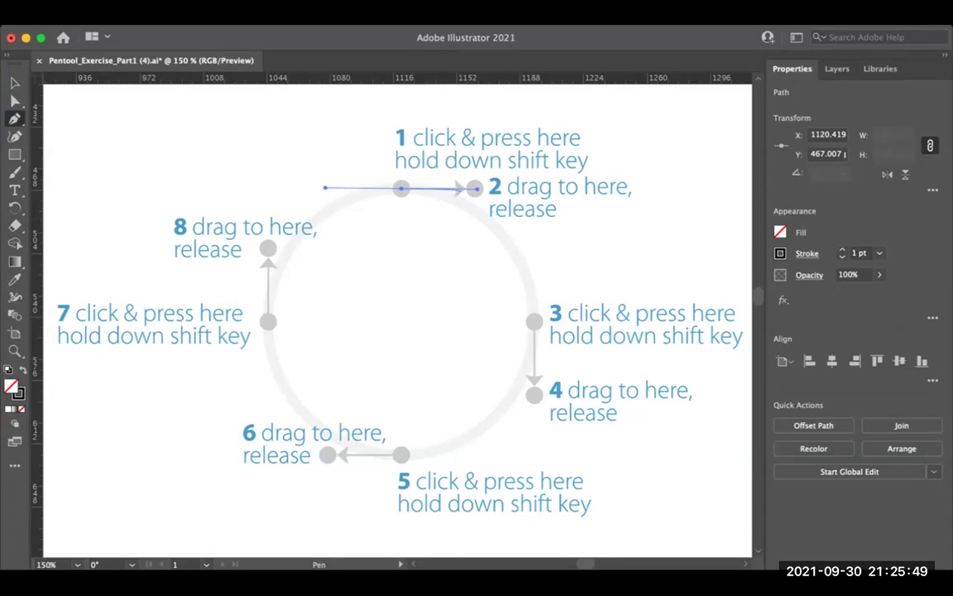
{"action": "left_click", "coordinate": [476, 189]}
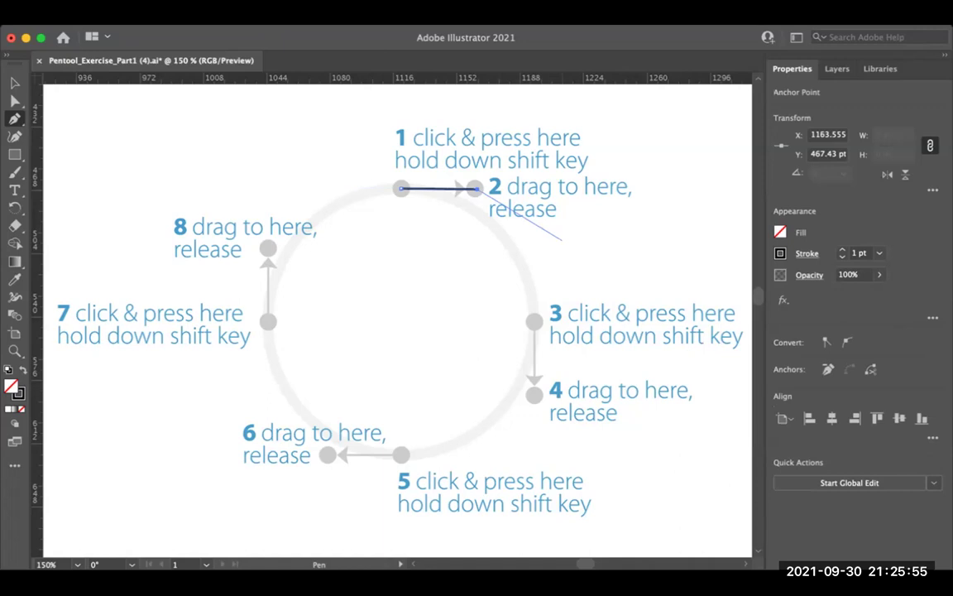
{"action": "left_click_drag", "start_coordinate": [474, 189], "coordinate": [476, 189]}
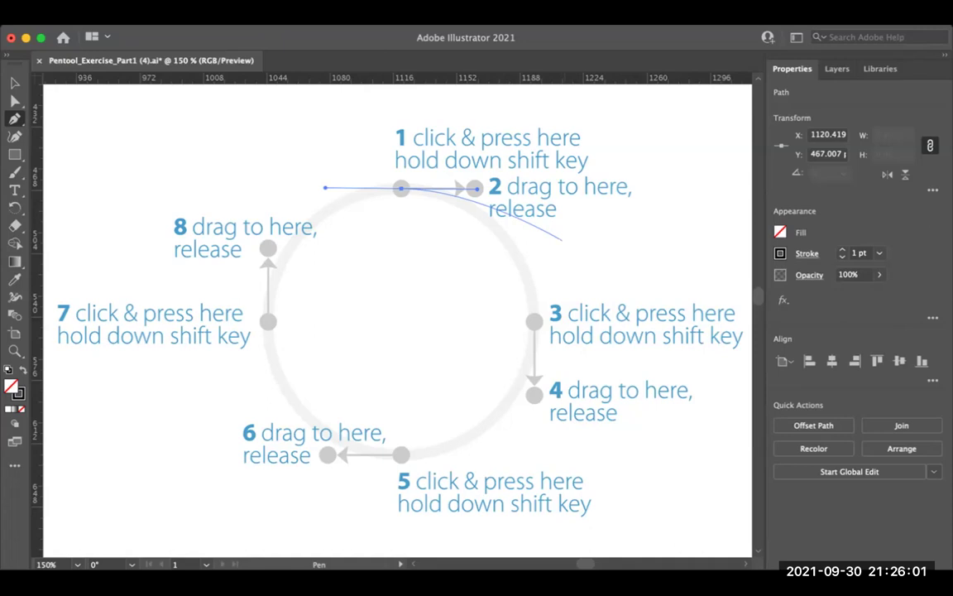
{"action": "left_click", "coordinate": [534, 321]}
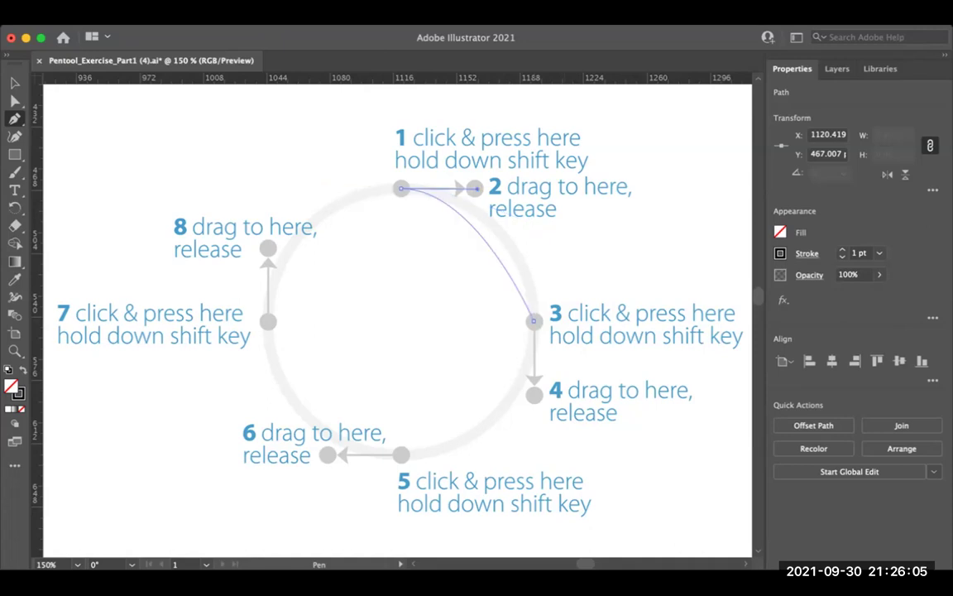
{"action": "left_click_drag", "start_coordinate": [534, 321], "coordinate": [534, 395]}
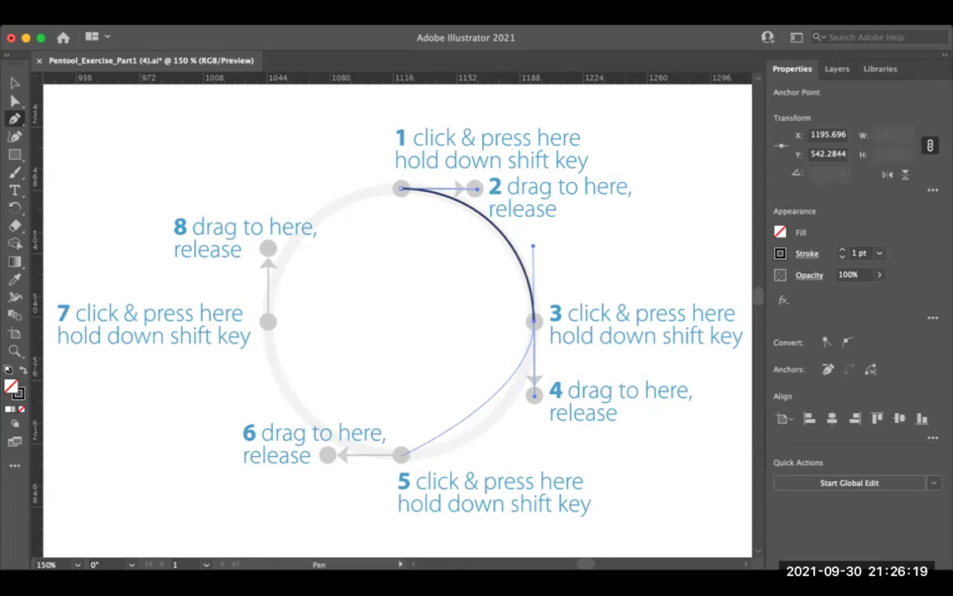
{"action": "left_click_drag", "start_coordinate": [401, 454], "coordinate": [328, 455]}
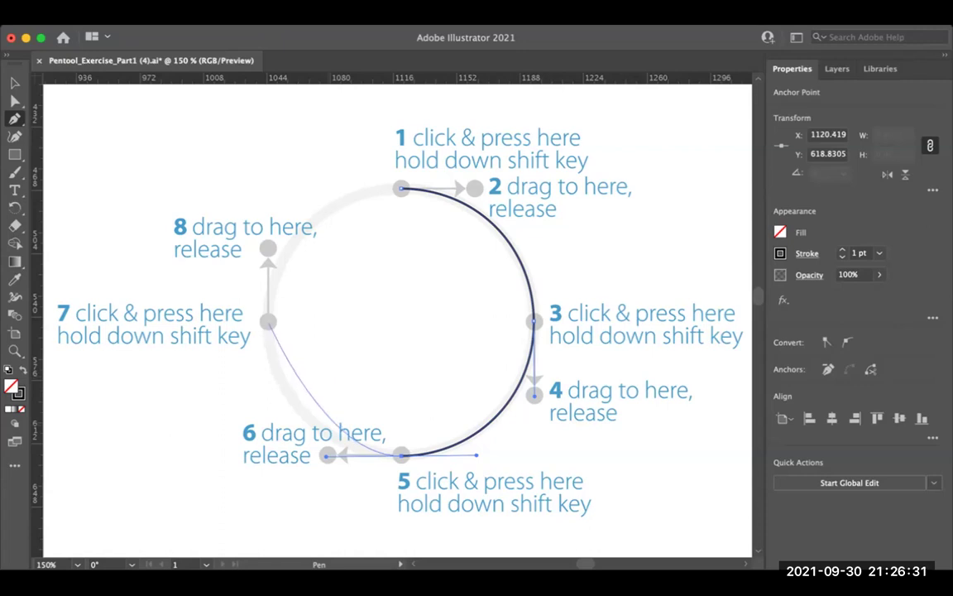
{"action": "left_click_drag", "start_coordinate": [268, 321], "coordinate": [268, 248]}
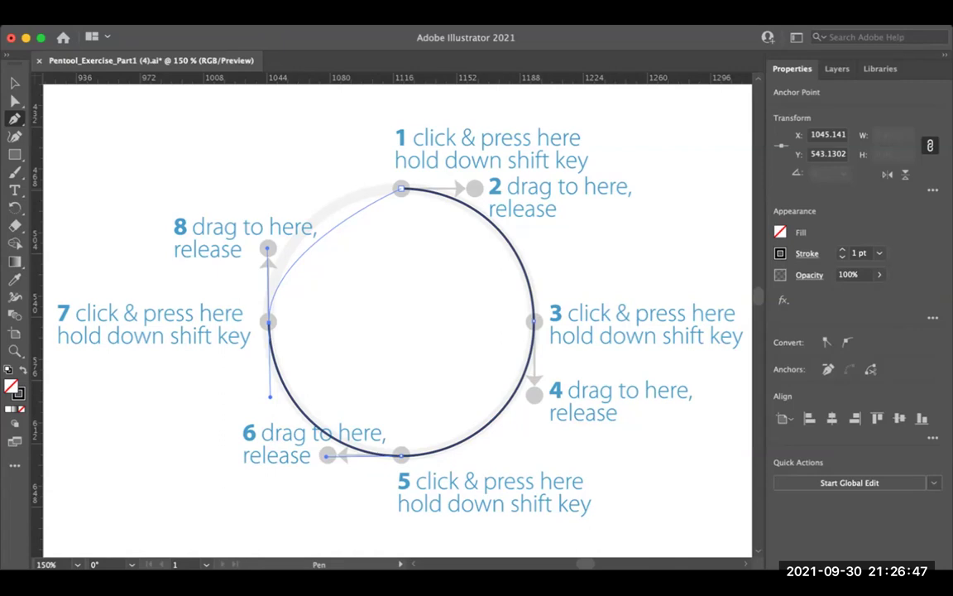
{"action": "left_click_drag", "start_coordinate": [401, 189], "coordinate": [476, 189]}
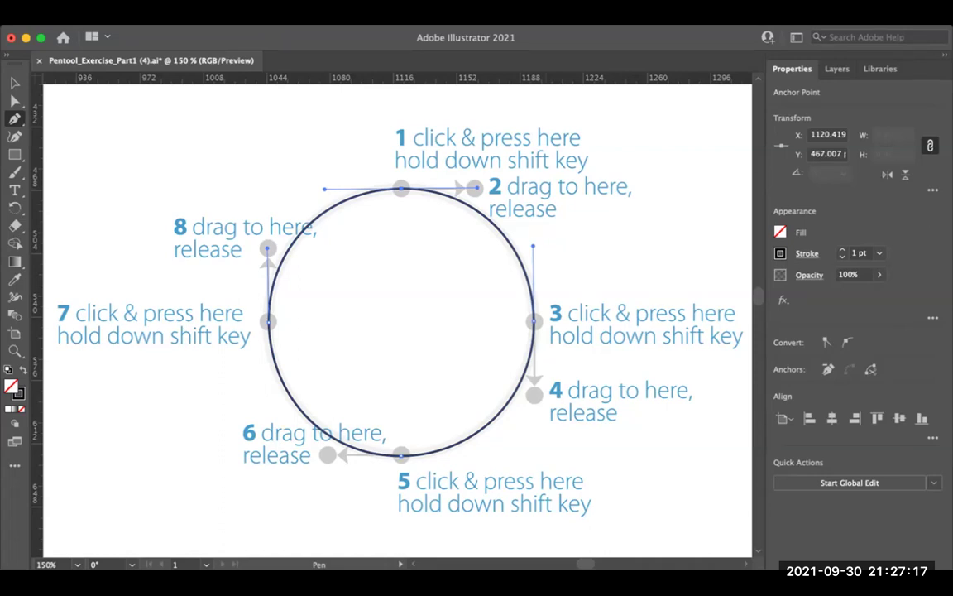
Step: Give the circle a red fc0600 stroke with a 4 pt weight
{"action": "key", "text": "super"}
{"action": "key", "text": "shift+x"}
{"action": "key", "text": "shift+x"}
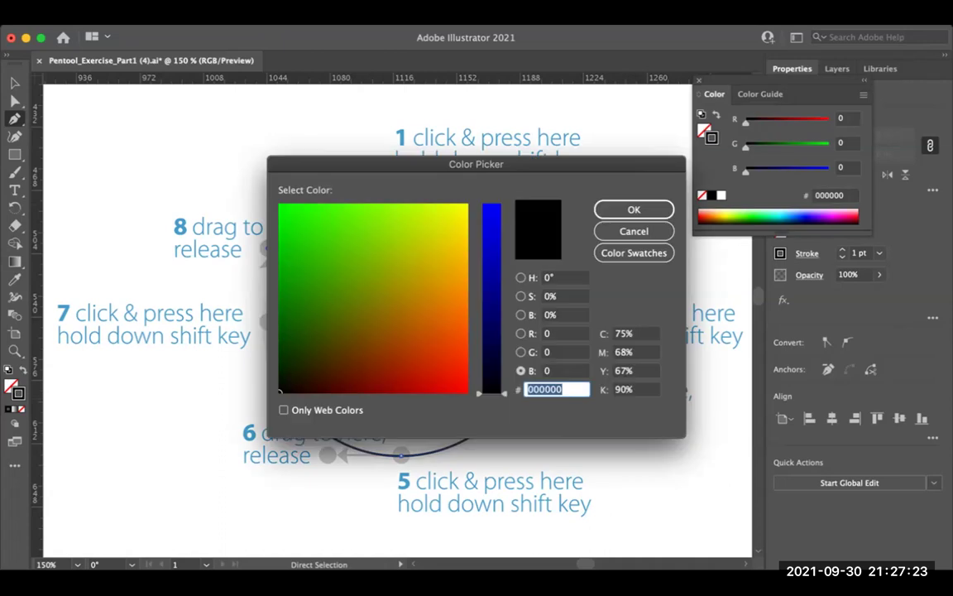
{"action": "type", "text": "fc0600"}
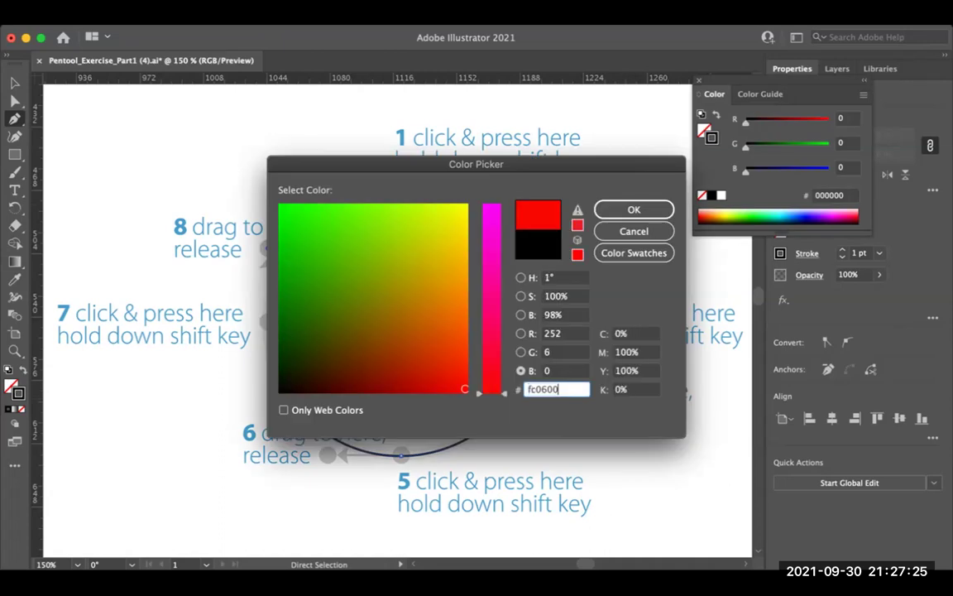
{"action": "key", "text": "Return"}
{"action": "key", "text": "Up"}
{"action": "key", "text": "Up"}
{"action": "key", "text": "Up"}
{"action": "key", "text": "Up"}
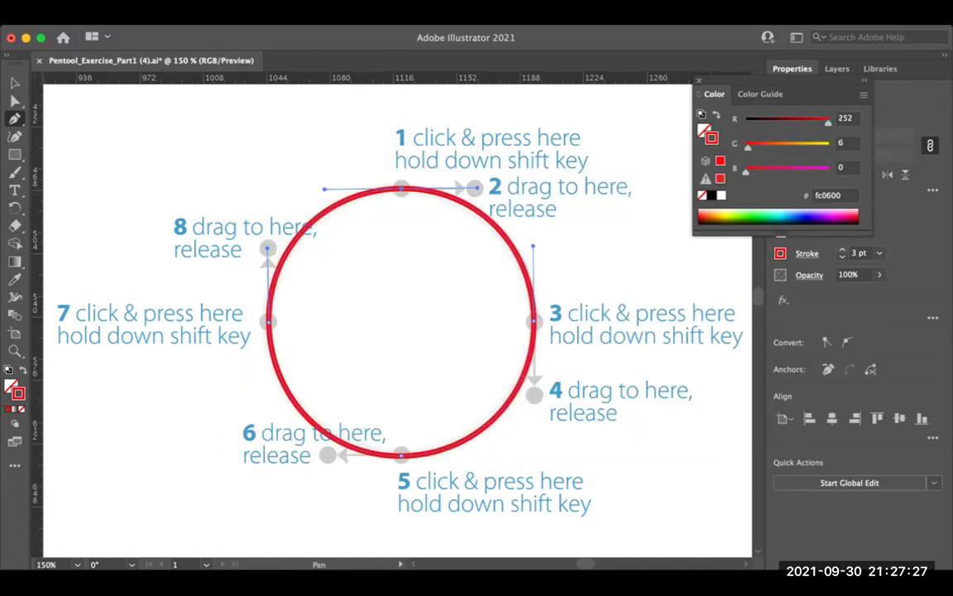
{"action": "key", "text": "Down"}
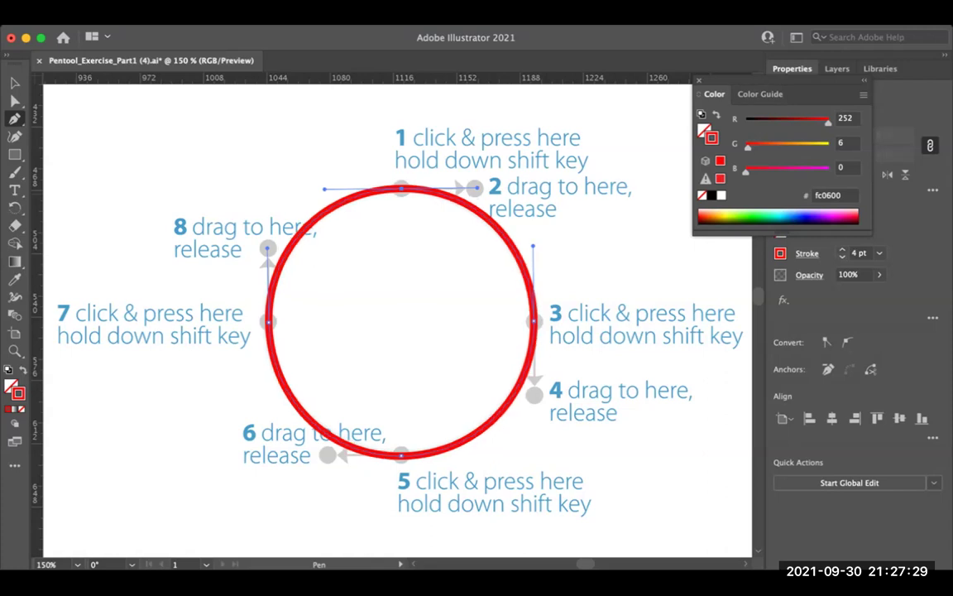
{"action": "key", "text": "Escape"}
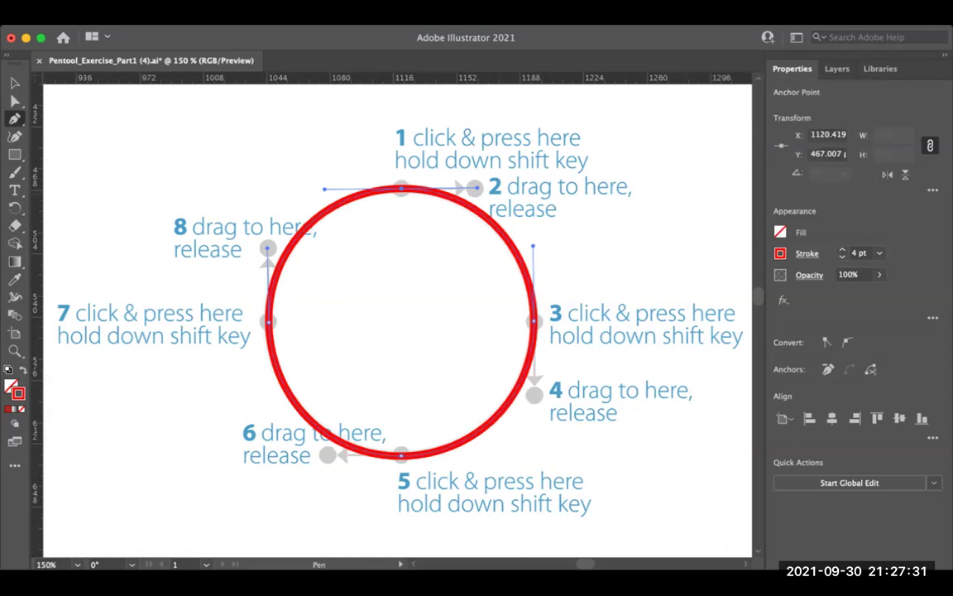
Step: Zoom in on the circle's top and hide the template guide layer
{"action": "key", "text": "super+equal"}
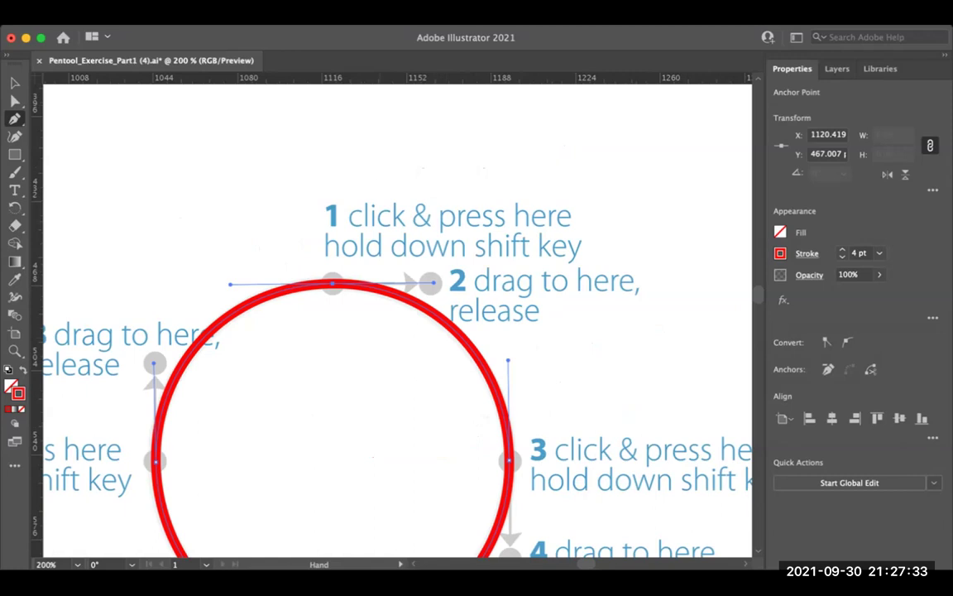
{"action": "key", "text": "super+equal"}
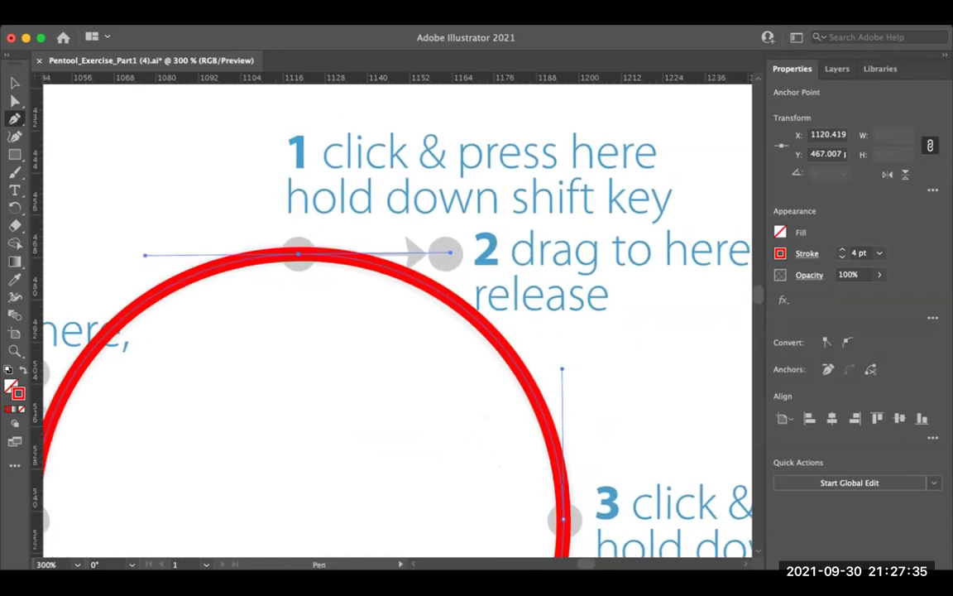
{"action": "key", "text": "F7"}
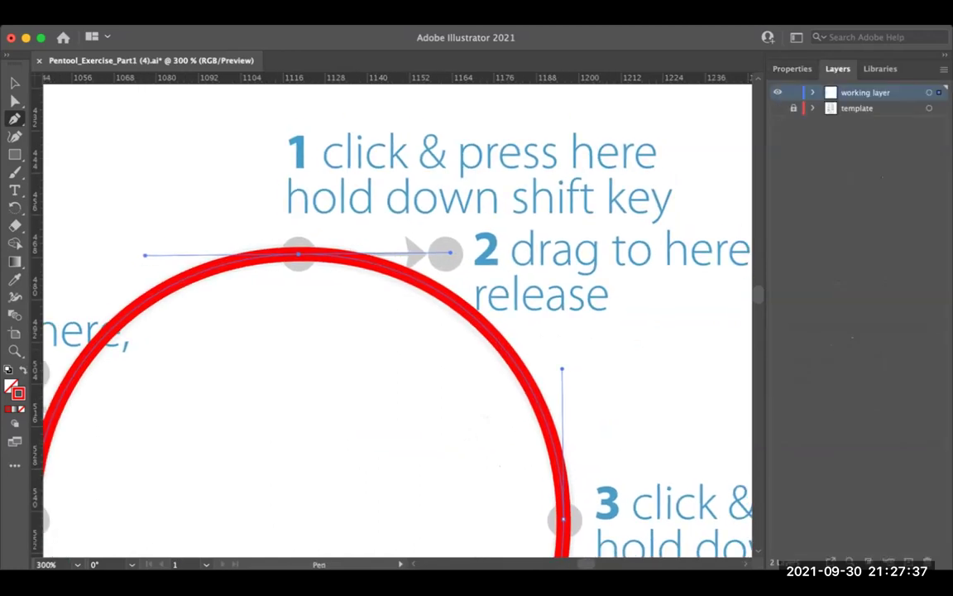
{"action": "key", "text": "super+shift+w"}
{"action": "key", "text": "a"}
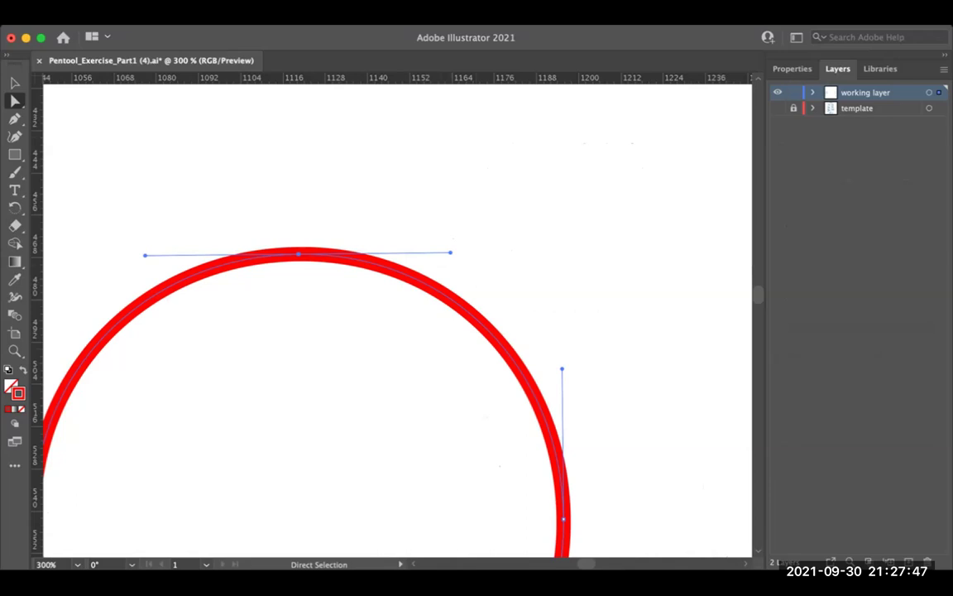
Step: Lengthen the top anchor's handle and pull the right-side handle outward to bend the loop
{"action": "left_click_drag", "start_coordinate": [450, 252], "coordinate": [548, 191]}
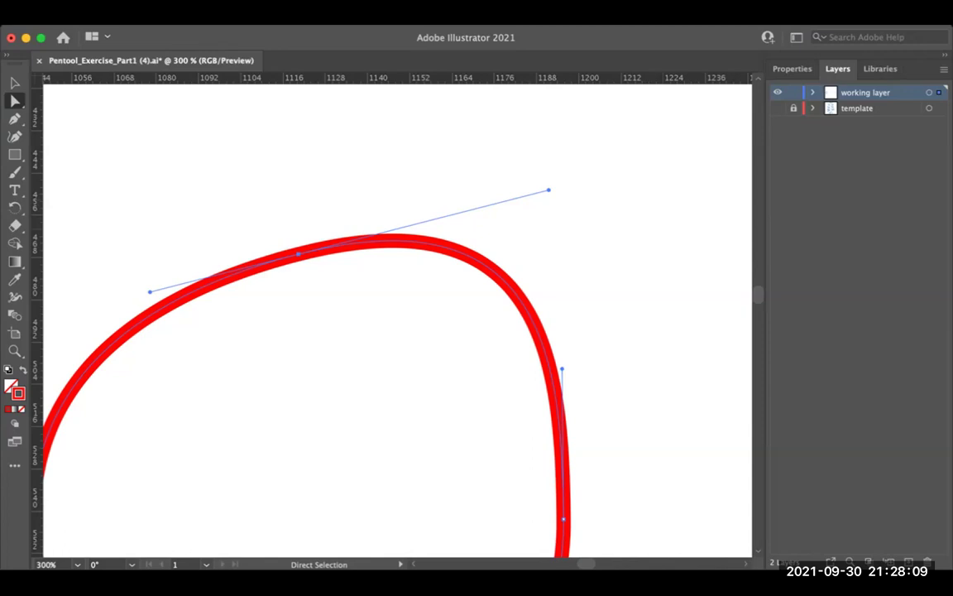
{"action": "left_click_drag", "start_coordinate": [474, 250], "coordinate": [542, 196]}
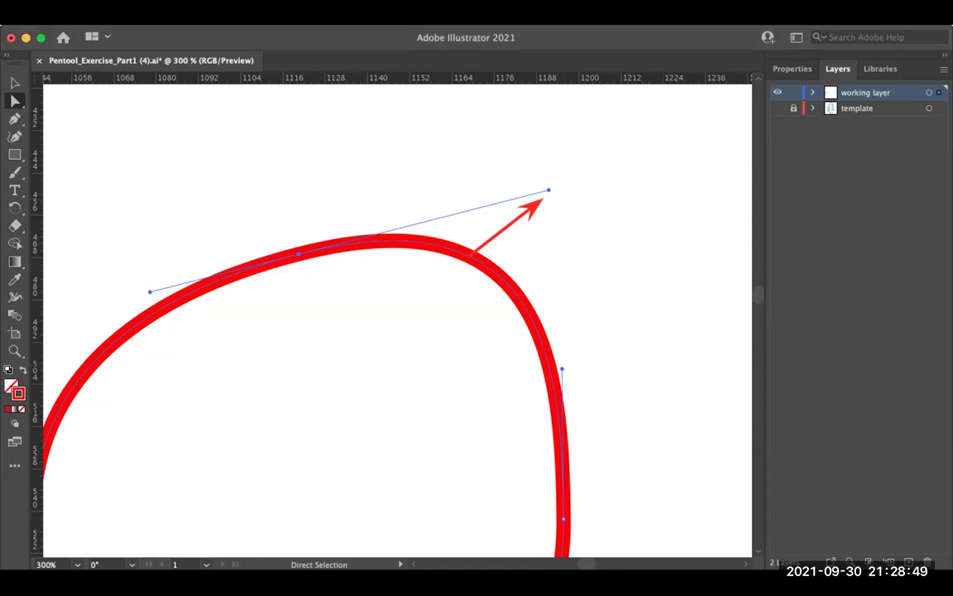
{"action": "left_click_drag", "start_coordinate": [561, 369], "coordinate": [715, 425]}
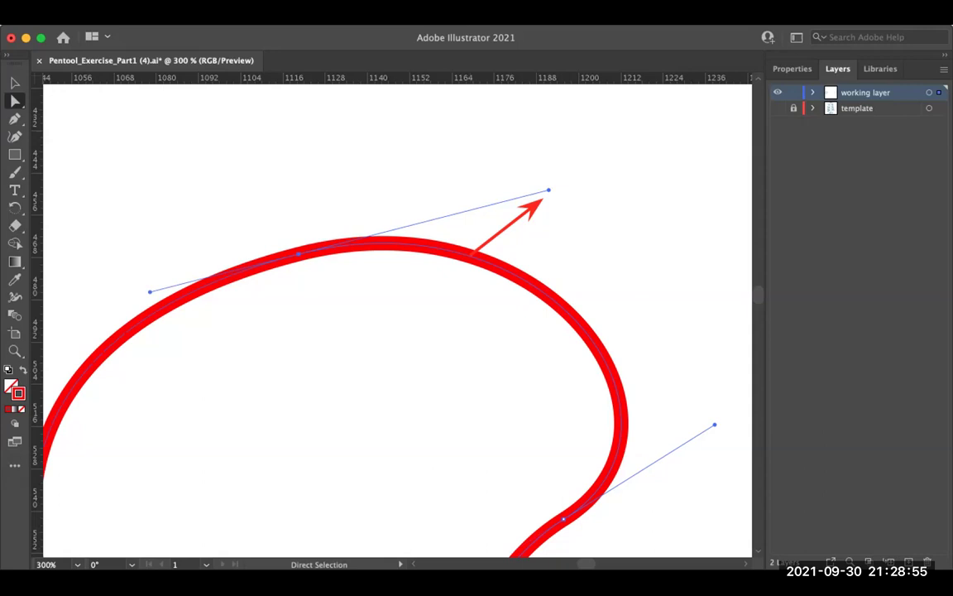
Step: Add a second arrow pointing at the pulled handle
{"action": "left_click_drag", "start_coordinate": [629, 419], "coordinate": [708, 424]}
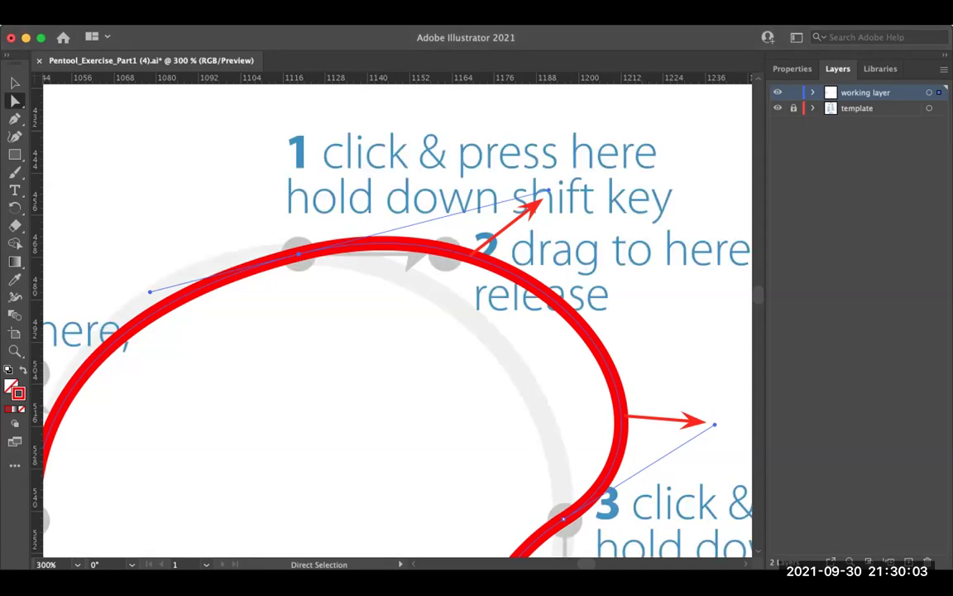
Step: Fit the curve in view, toggle anchor display, and zoom out to 50%
{"action": "key", "text": "super+0"}
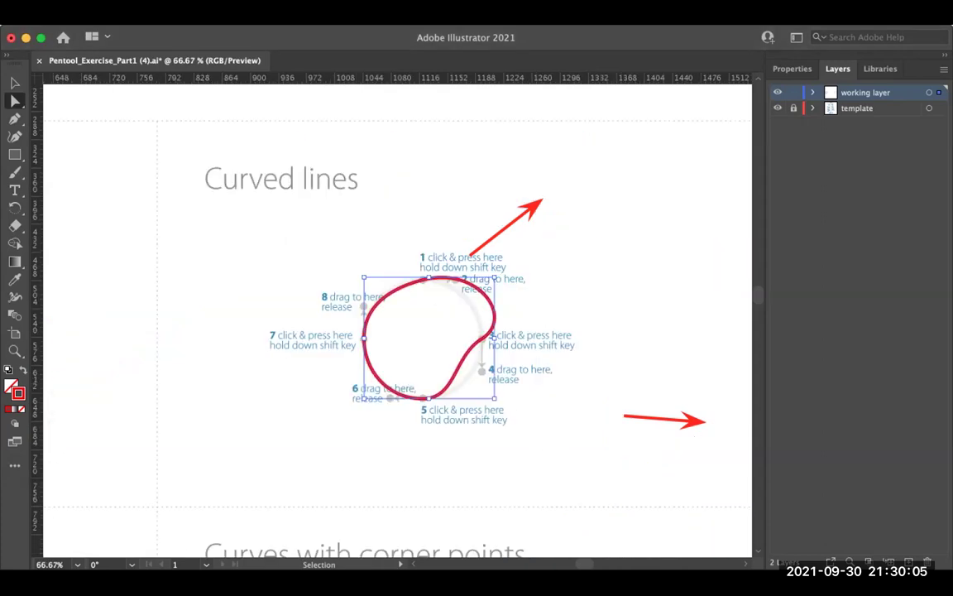
{"action": "key", "text": "a"}
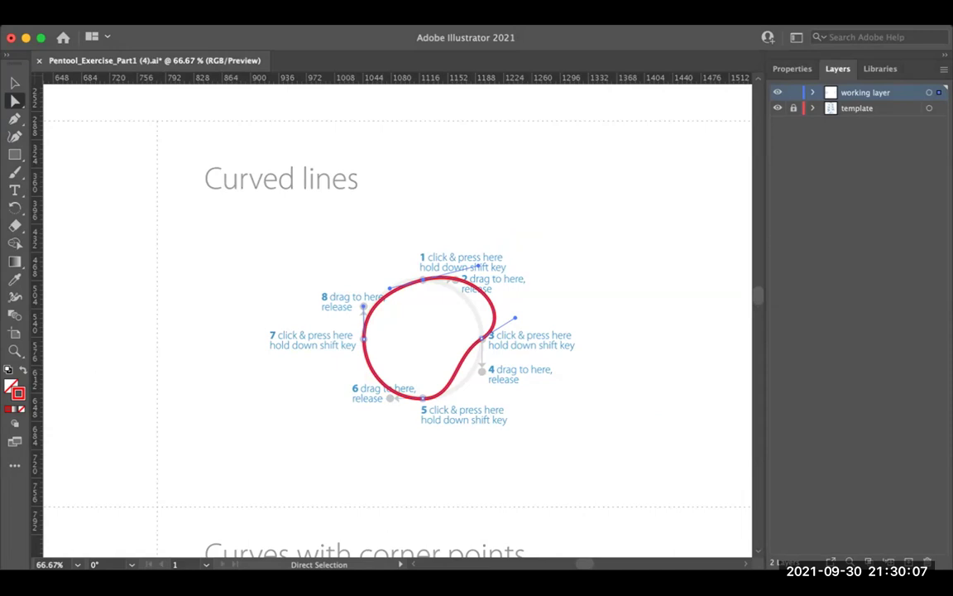
{"action": "key", "text": "v"}
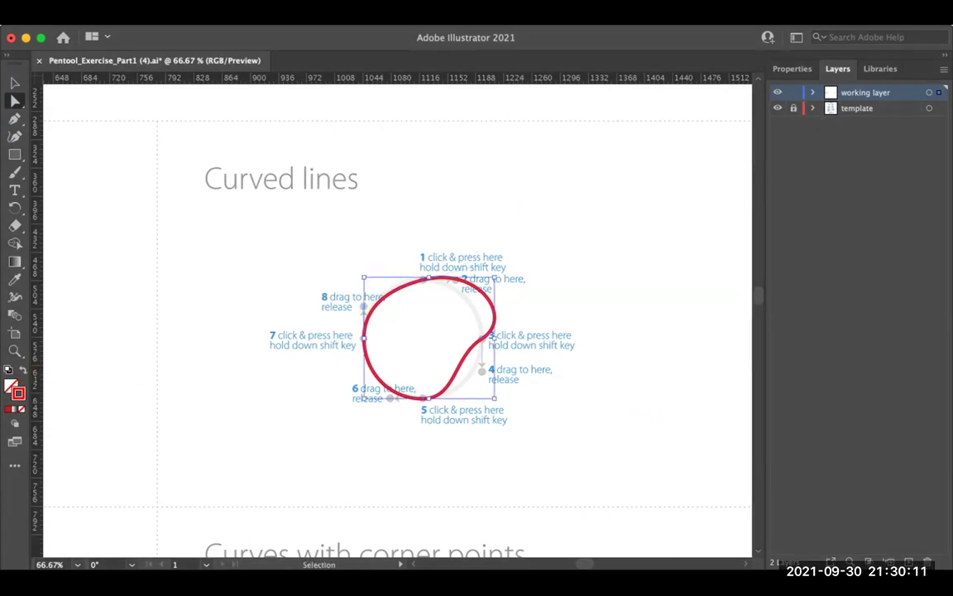
{"action": "key", "text": "a"}
{"action": "key", "text": "super+minus"}
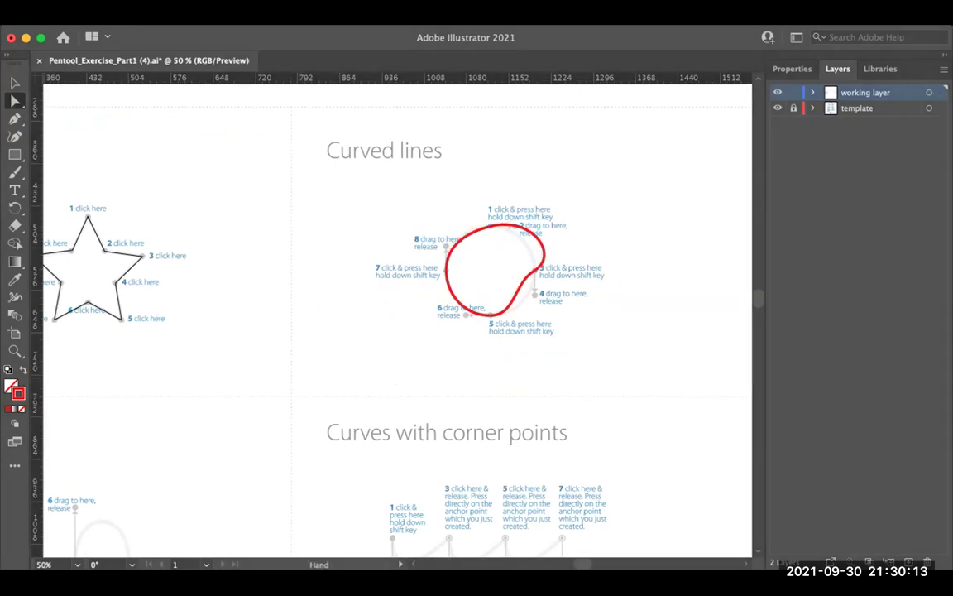
{"action": "key", "text": "super+minus"}
Step: Pan across the exercise sheet and enlarge the Curves with corner points exercise
{"action": "scroll", "coordinate": [430, 318], "scroll_direction": "down", "scroll_amount": 2}
{"action": "scroll", "coordinate": [430, 318], "scroll_direction": "left", "scroll_amount": 2}
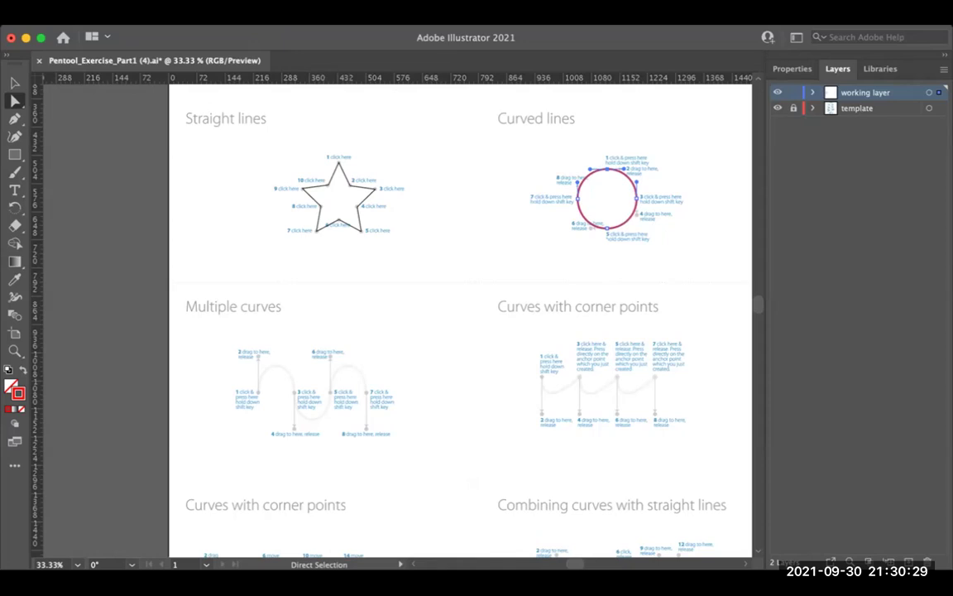
{"action": "key", "text": "super+space"}
{"action": "key", "text": "super+equal"}
{"action": "scroll", "coordinate": [397, 315], "scroll_direction": "right", "scroll_amount": 5}
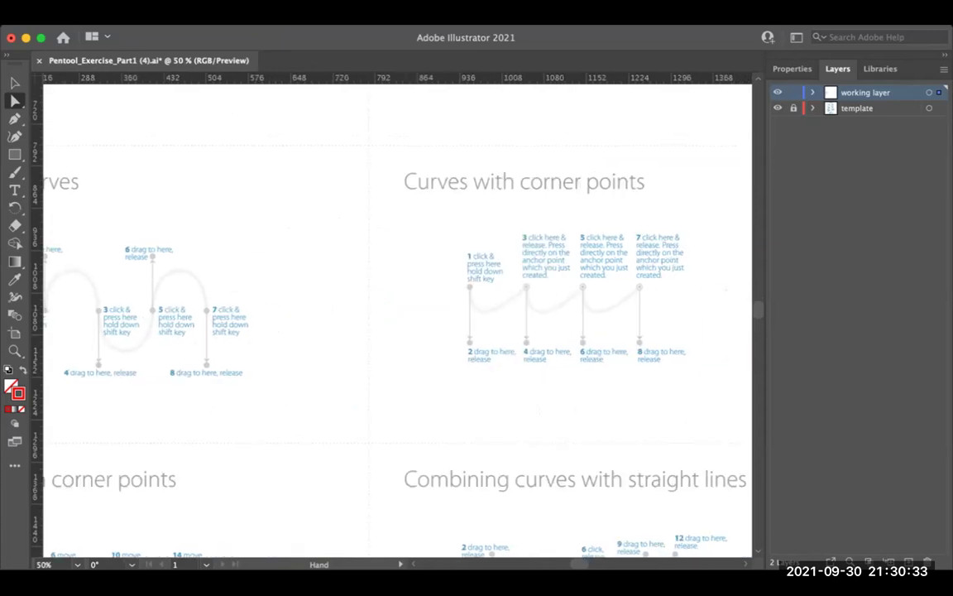
{"action": "key", "text": "super+equal"}
{"action": "scroll", "coordinate": [398, 315], "scroll_direction": "up", "scroll_amount": 2}
{"action": "scroll", "coordinate": [397, 315], "scroll_direction": "left", "scroll_amount": 5}
{"action": "scroll", "coordinate": [397, 314], "scroll_direction": "down", "scroll_amount": 2}
{"action": "scroll", "coordinate": [397, 314], "scroll_direction": "left", "scroll_amount": 3}
Step: Zoom out over the whole artboard and switch to the Keynote lesson deck
{"action": "key", "text": "super+minus"}
{"action": "scroll", "coordinate": [397, 314], "scroll_direction": "down", "scroll_amount": 2}
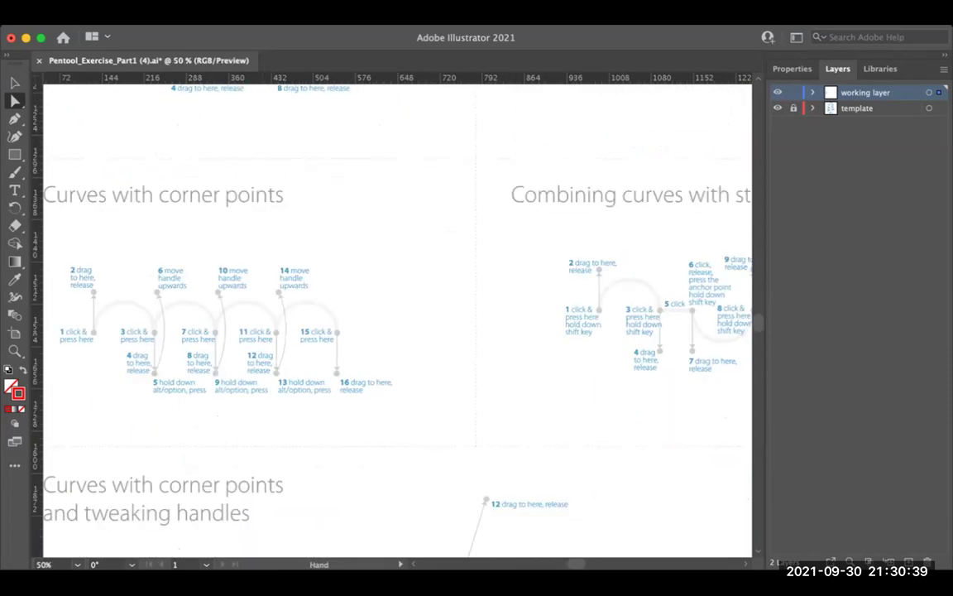
{"action": "scroll", "coordinate": [398, 314], "scroll_direction": "right", "scroll_amount": 5}
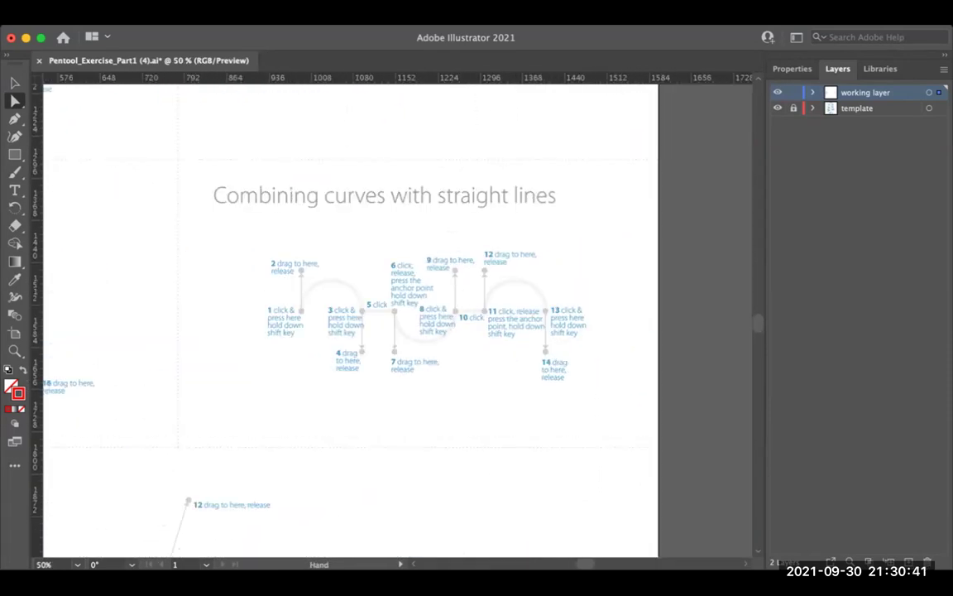
{"action": "scroll", "coordinate": [397, 314], "scroll_direction": "left", "scroll_amount": 5}
{"action": "scroll", "coordinate": [397, 314], "scroll_direction": "down", "scroll_amount": 5}
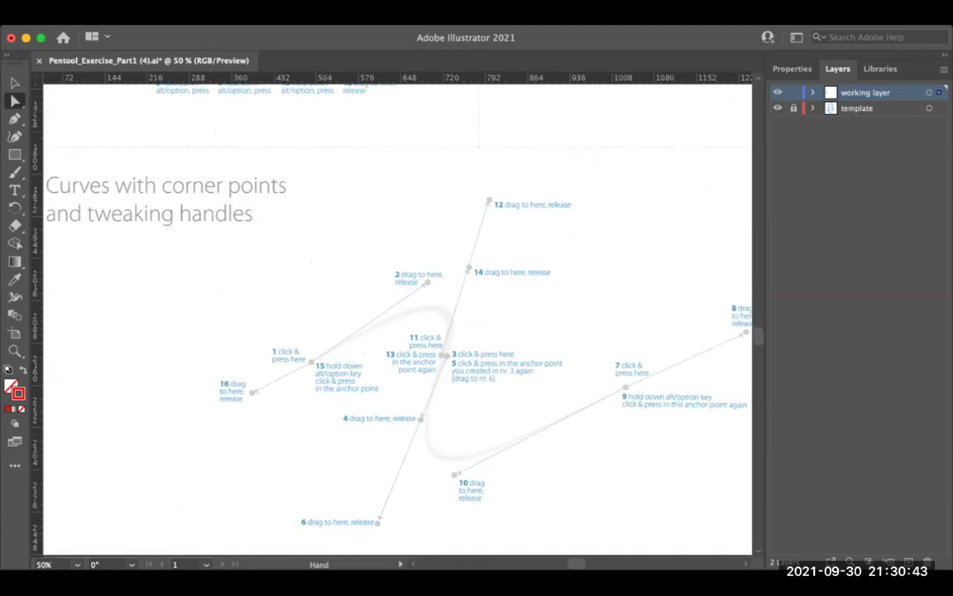
{"action": "scroll", "coordinate": [397, 315], "scroll_direction": "down", "scroll_amount": 3}
{"action": "scroll", "coordinate": [397, 315], "scroll_direction": "right", "scroll_amount": 2}
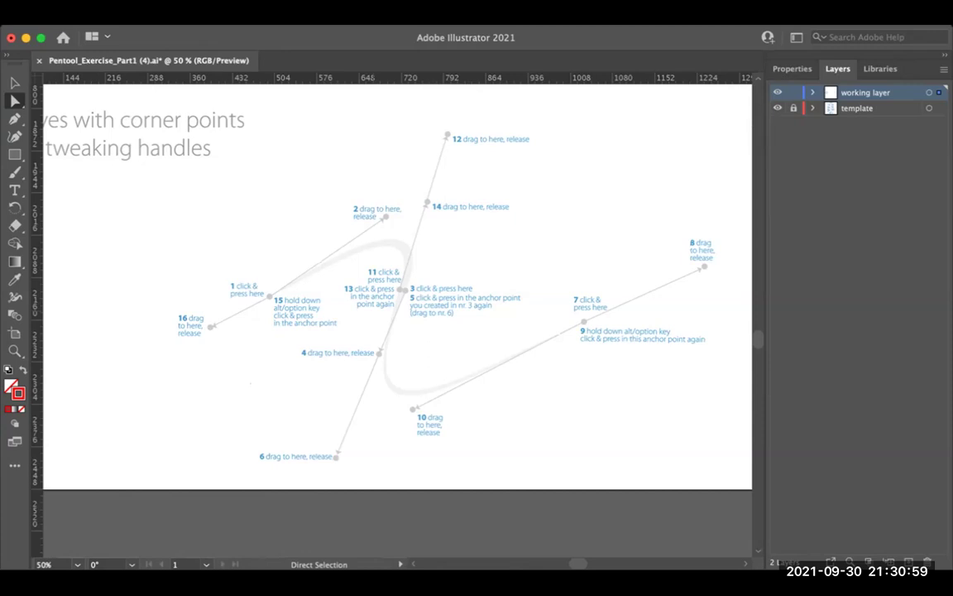
{"action": "key", "text": "super+minus"}
{"action": "key", "text": "super+minus"}
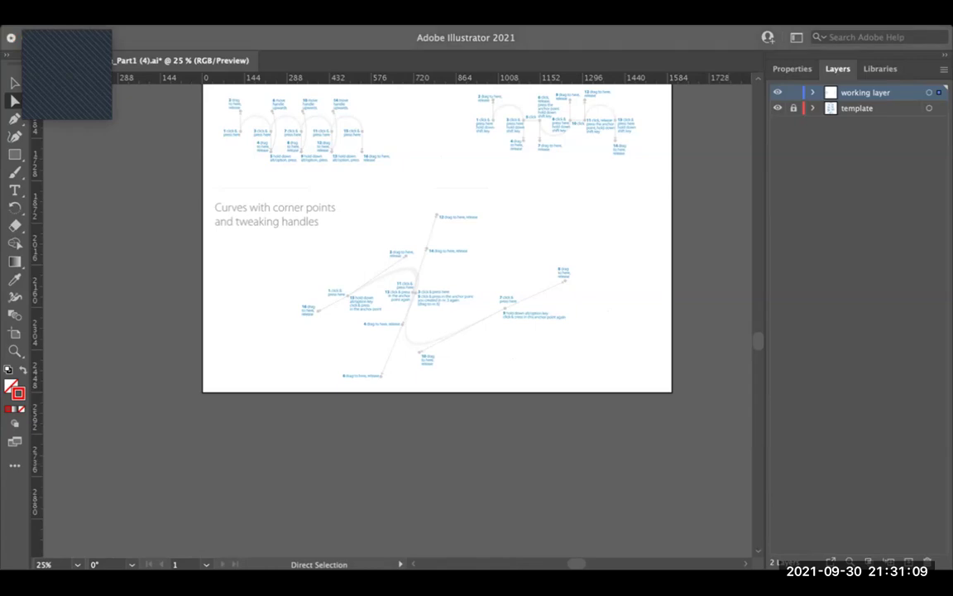
{"action": "key", "text": "super+Tab"}
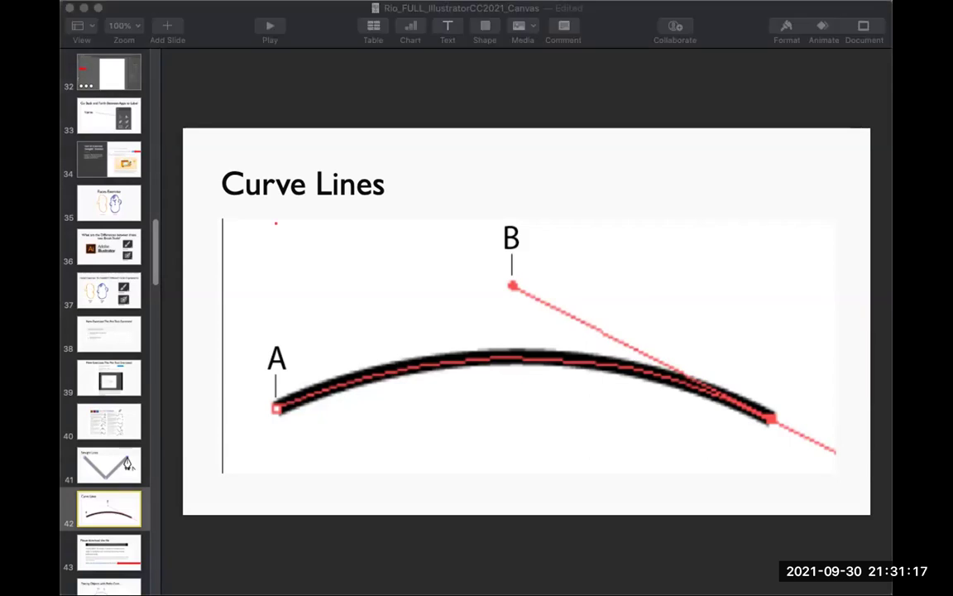
Step: Browse the Straight Lines and Let's Begin slides, then the fairy-figure slide
{"action": "left_click", "coordinate": [108, 465]}
{"action": "scroll", "coordinate": [109, 322], "scroll_direction": "down", "scroll_amount": 10}
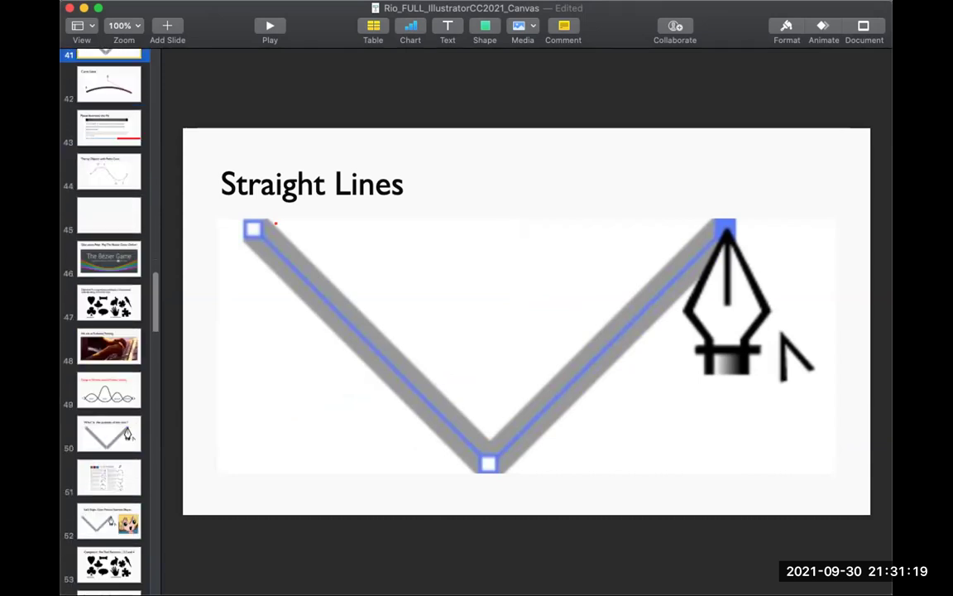
{"action": "scroll", "coordinate": [109, 323], "scroll_direction": "down", "scroll_amount": 1}
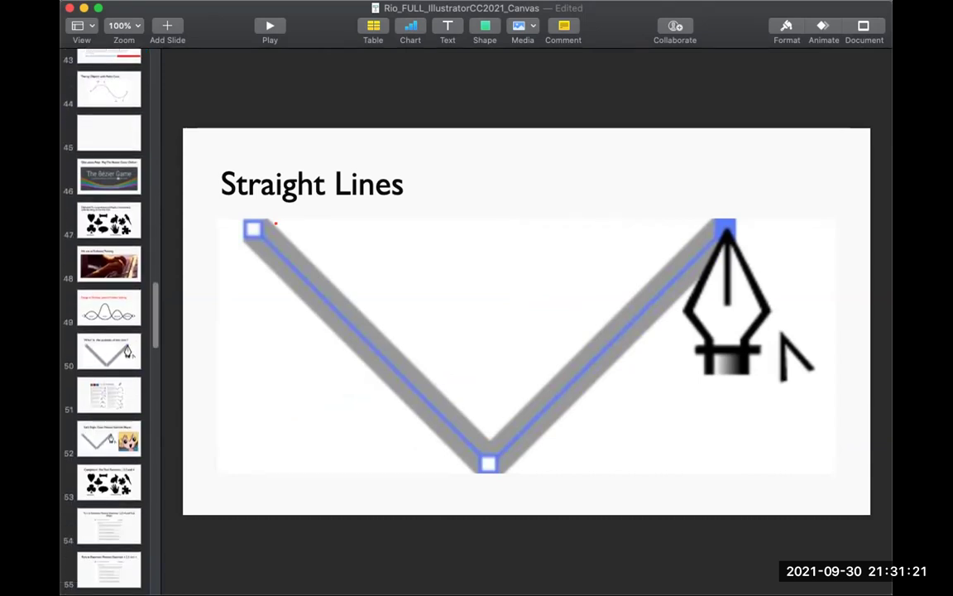
{"action": "left_click", "coordinate": [108, 438]}
{"action": "scroll", "coordinate": [108, 322], "scroll_direction": "down", "scroll_amount": 3}
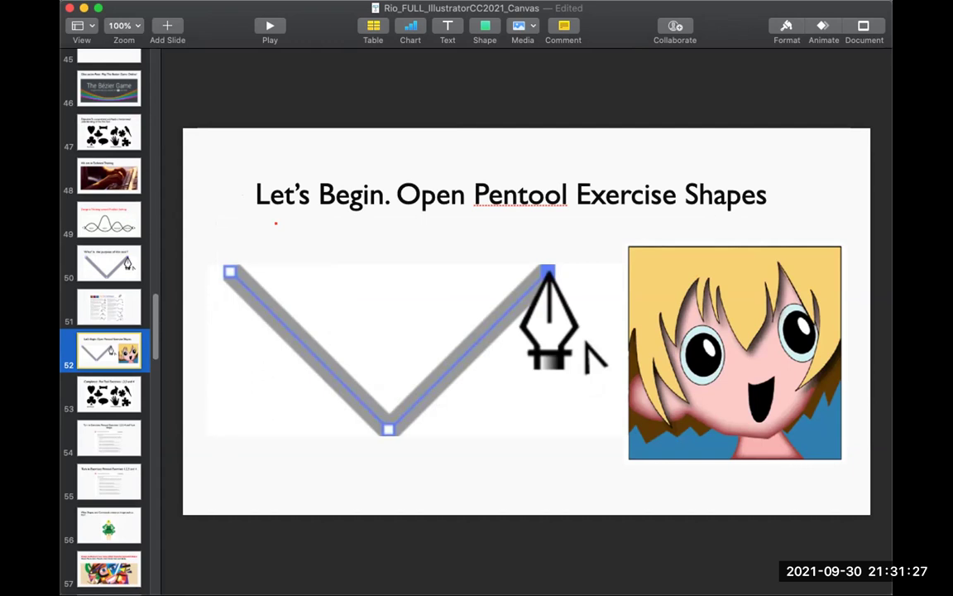
{"action": "scroll", "coordinate": [109, 323], "scroll_direction": "down", "scroll_amount": 5}
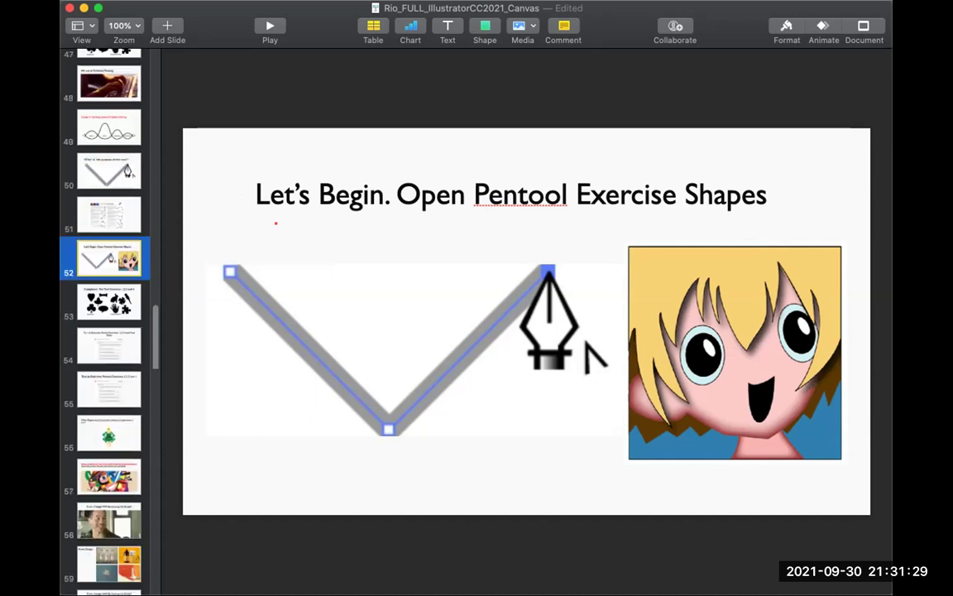
{"action": "left_click", "coordinate": [109, 373]}
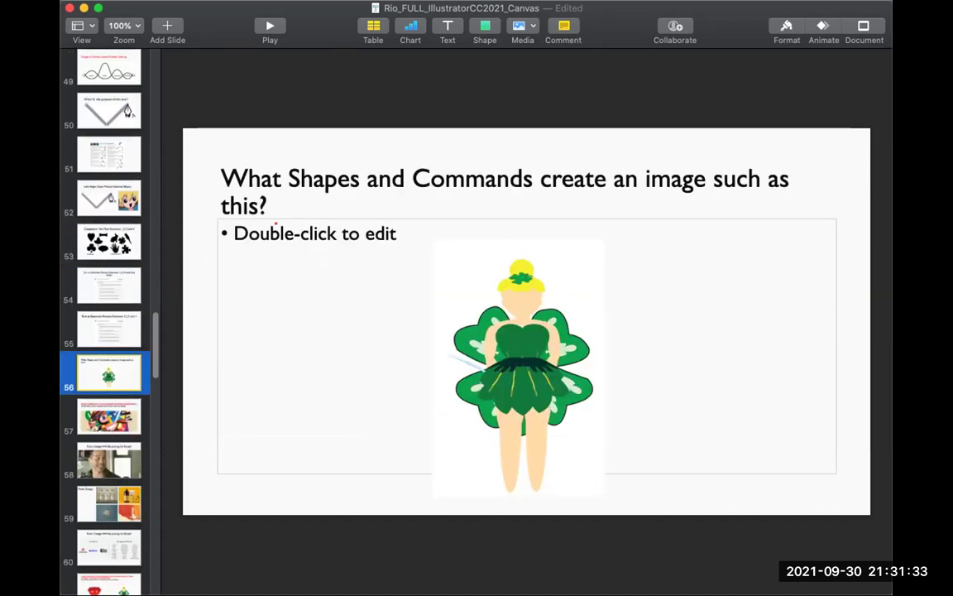
Step: Revisit the Pen Tool Exercises and abstract face slides, ending on slide 56
{"action": "left_click", "coordinate": [108, 197]}
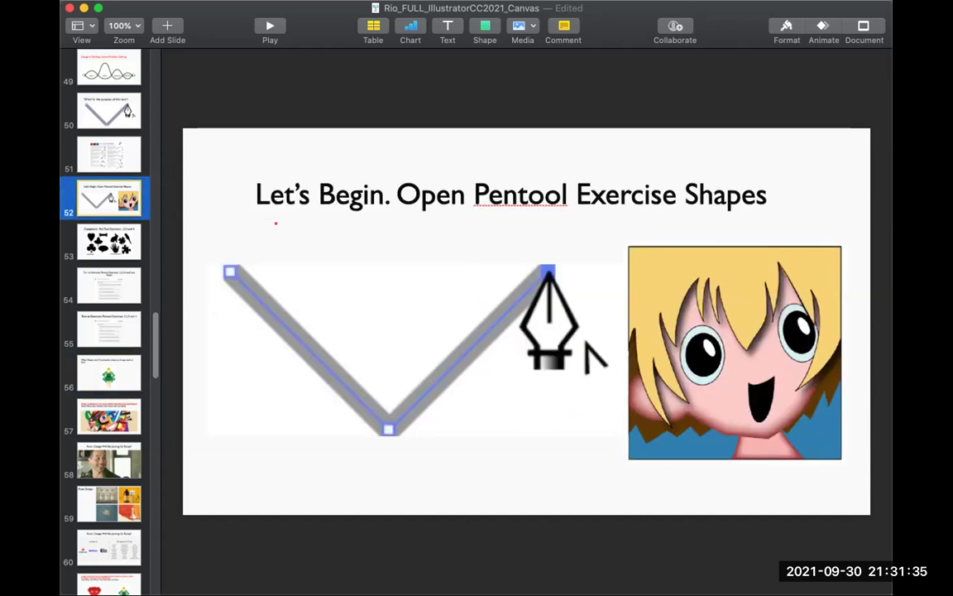
{"action": "left_click", "coordinate": [108, 241]}
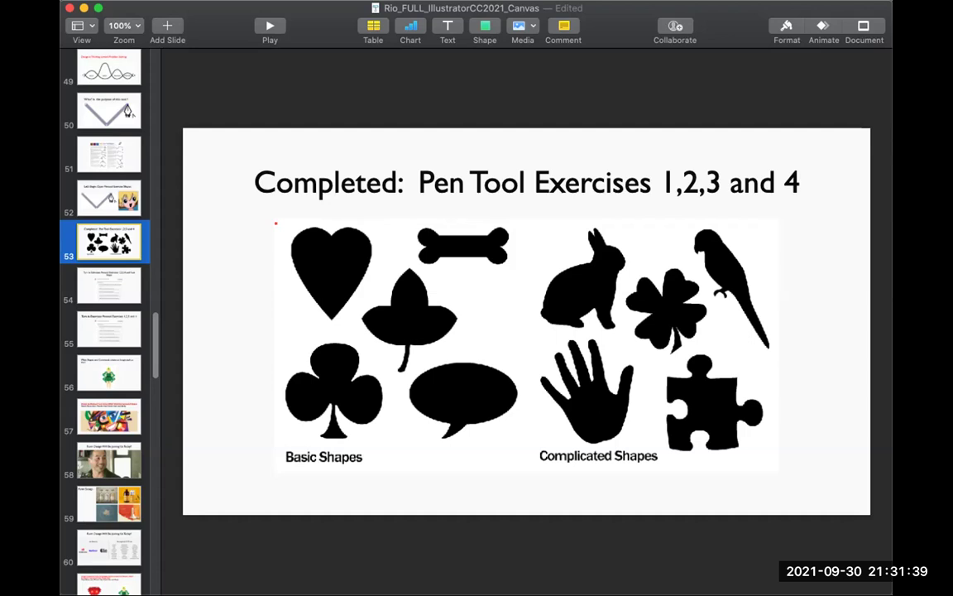
{"action": "left_click", "coordinate": [108, 417]}
{"action": "left_click", "coordinate": [108, 372]}
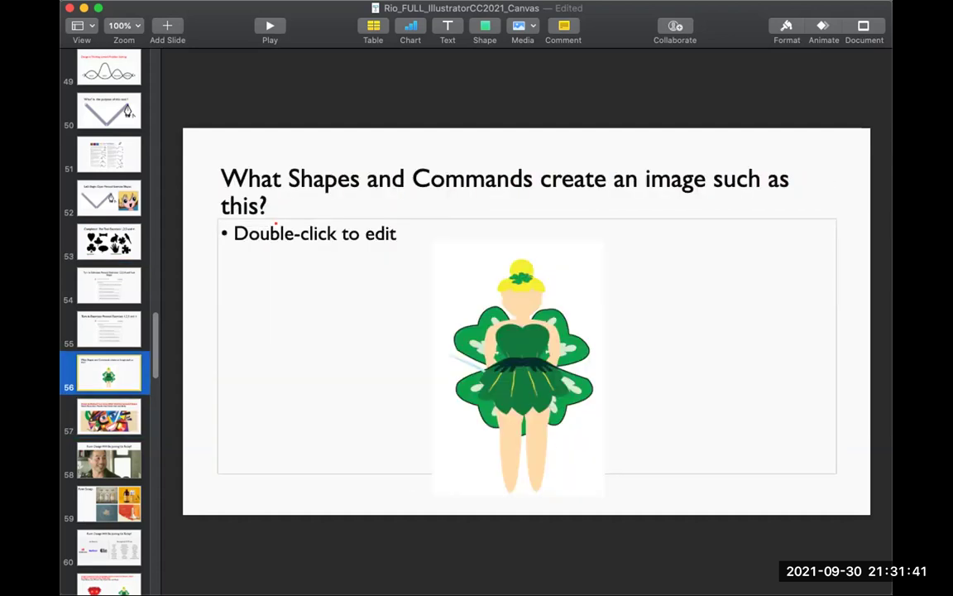
{"action": "scroll", "coordinate": [108, 323], "scroll_direction": "down", "scroll_amount": 5}
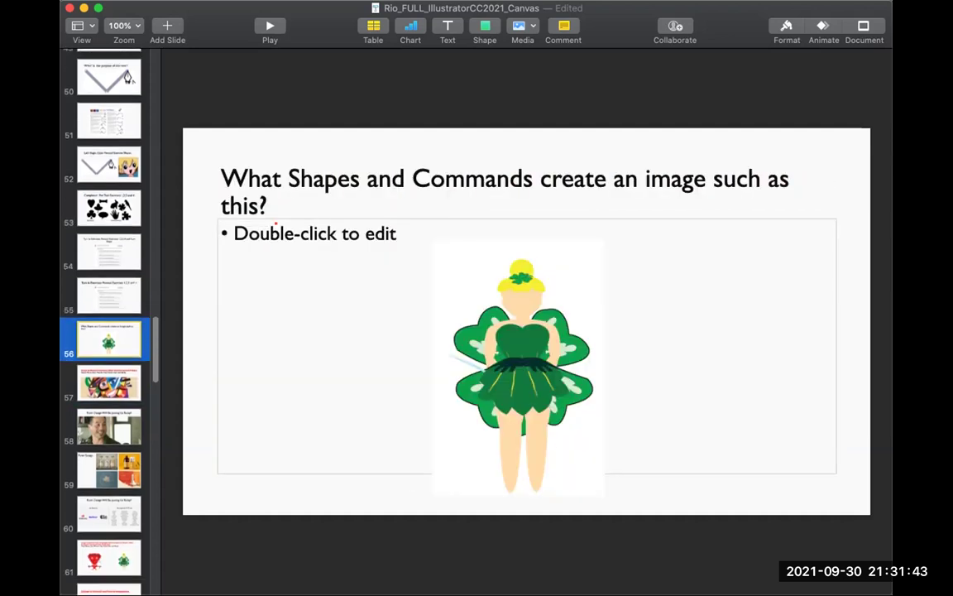
{"action": "scroll", "coordinate": [108, 323], "scroll_direction": "down", "scroll_amount": 5}
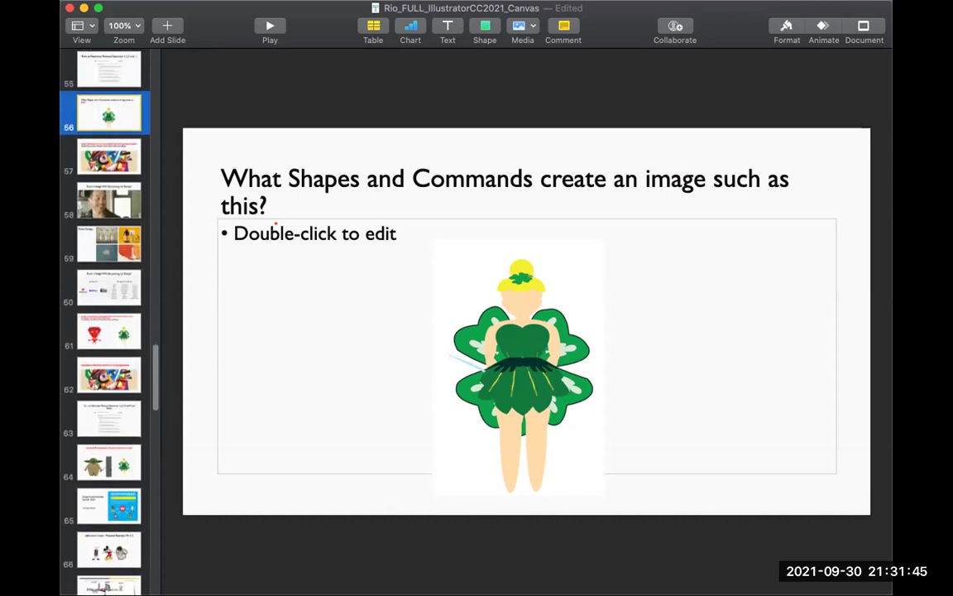
{"action": "scroll", "coordinate": [108, 323], "scroll_direction": "down", "scroll_amount": 8}
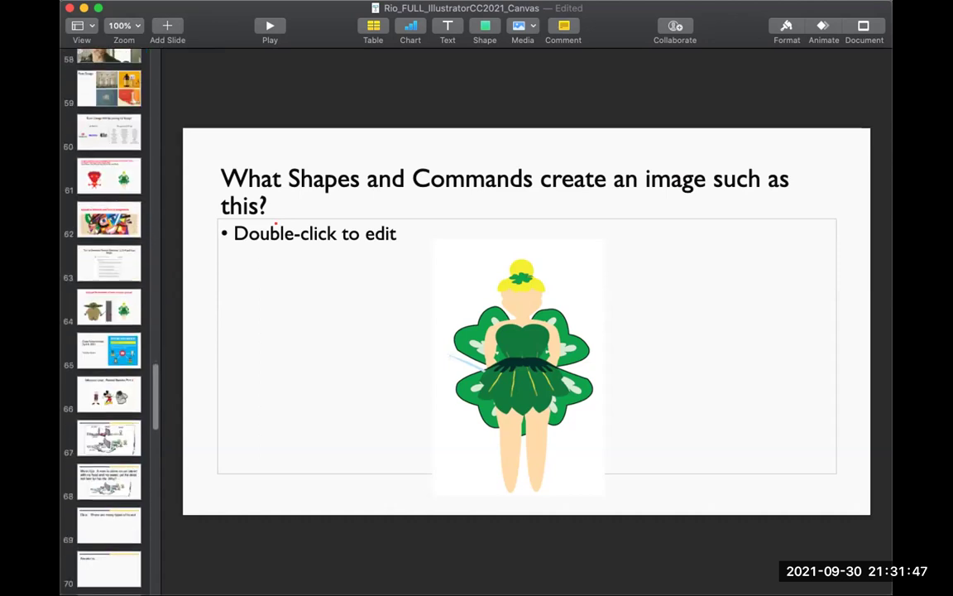
Step: Browse slides 65 and 64, then show slide 66 with the Level 1–3 characters to trace
{"action": "left_click", "coordinate": [109, 351]}
{"action": "left_click", "coordinate": [108, 306]}
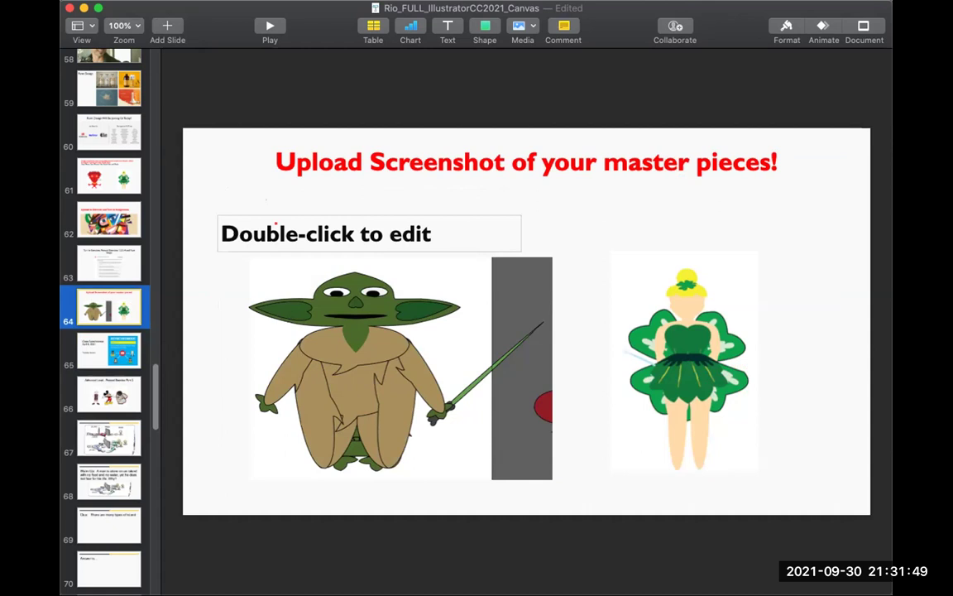
{"action": "scroll", "coordinate": [108, 323], "scroll_direction": "down", "scroll_amount": 3}
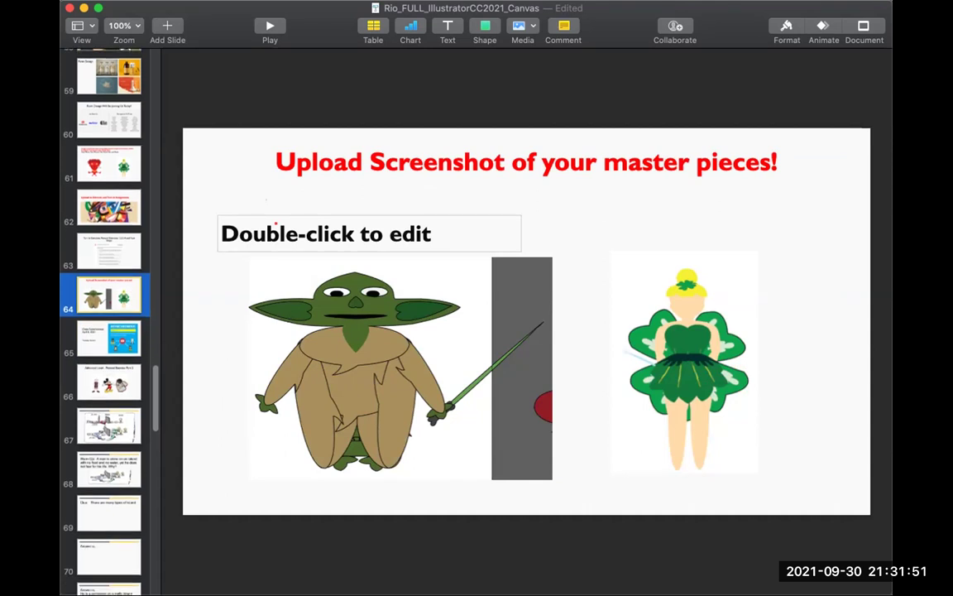
{"action": "left_click", "coordinate": [109, 350]}
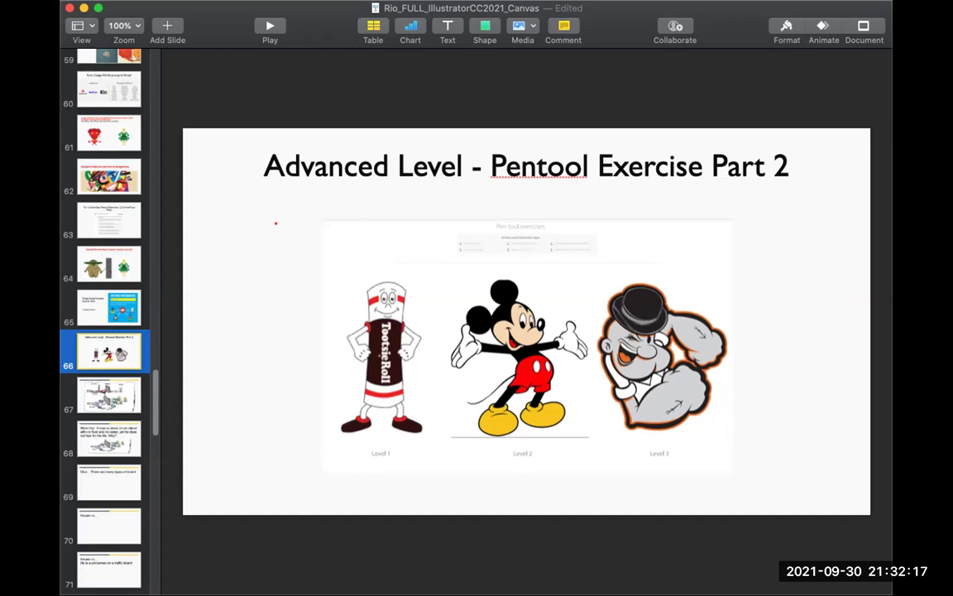
{"action": "scroll", "coordinate": [108, 314], "scroll_direction": "down", "scroll_amount": 10}
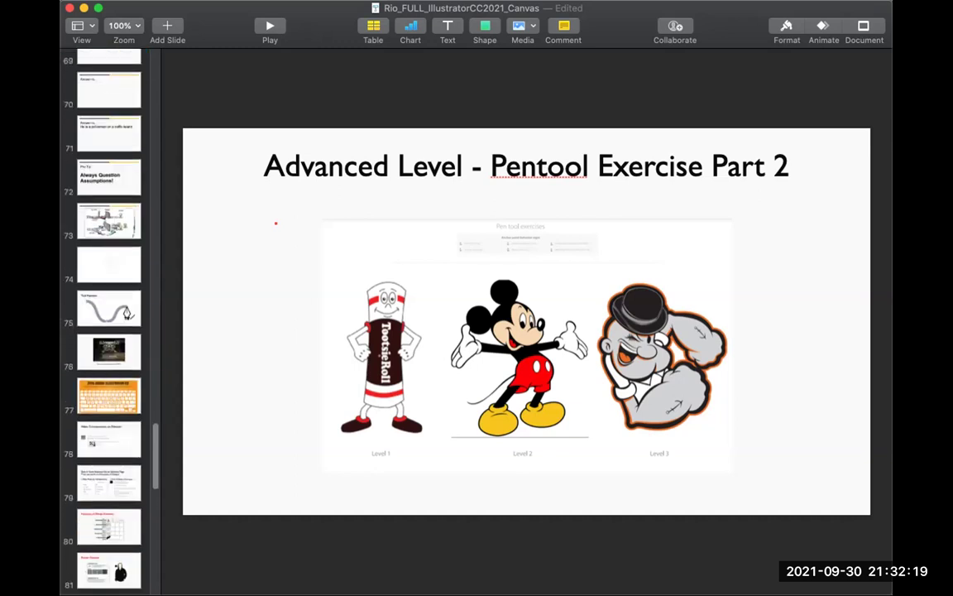
{"action": "scroll", "coordinate": [109, 315], "scroll_direction": "down", "scroll_amount": 4}
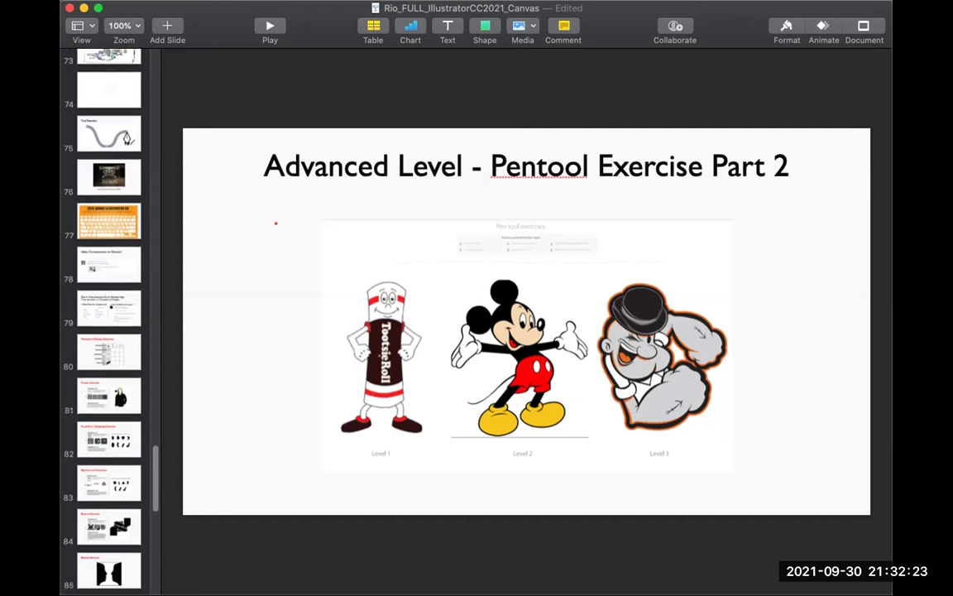
Step: View slide 81, Pattern Exercise, then move on to slide 88 with the two film posters
{"action": "left_click", "coordinate": [108, 396]}
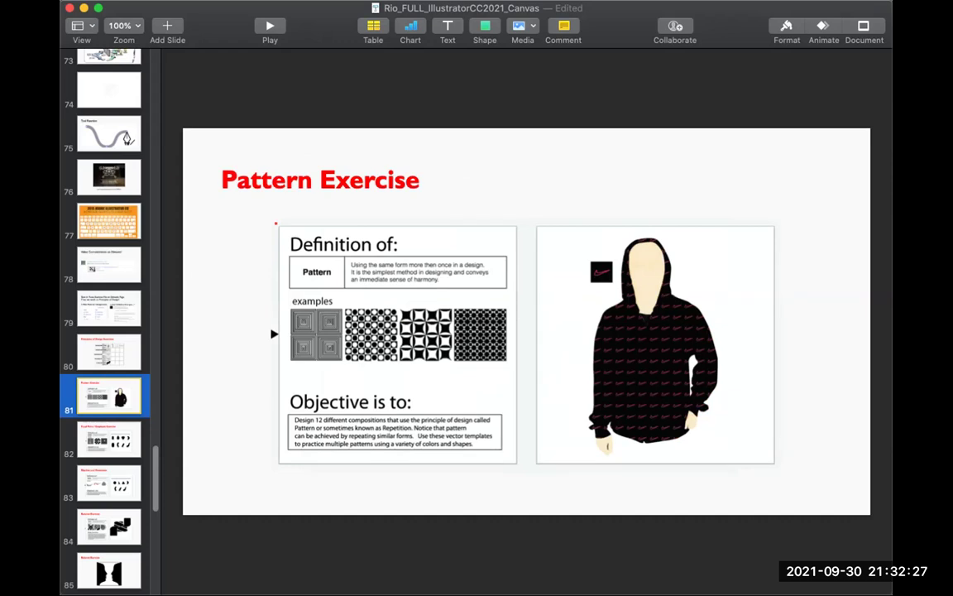
{"action": "scroll", "coordinate": [109, 331], "scroll_direction": "down", "scroll_amount": 8}
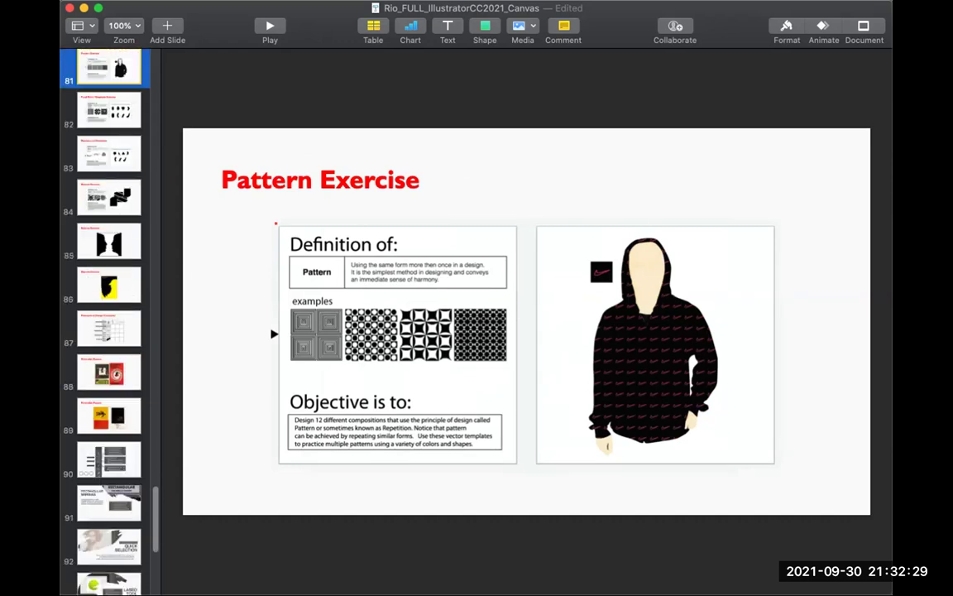
{"action": "scroll", "coordinate": [108, 331], "scroll_direction": "down", "scroll_amount": 1}
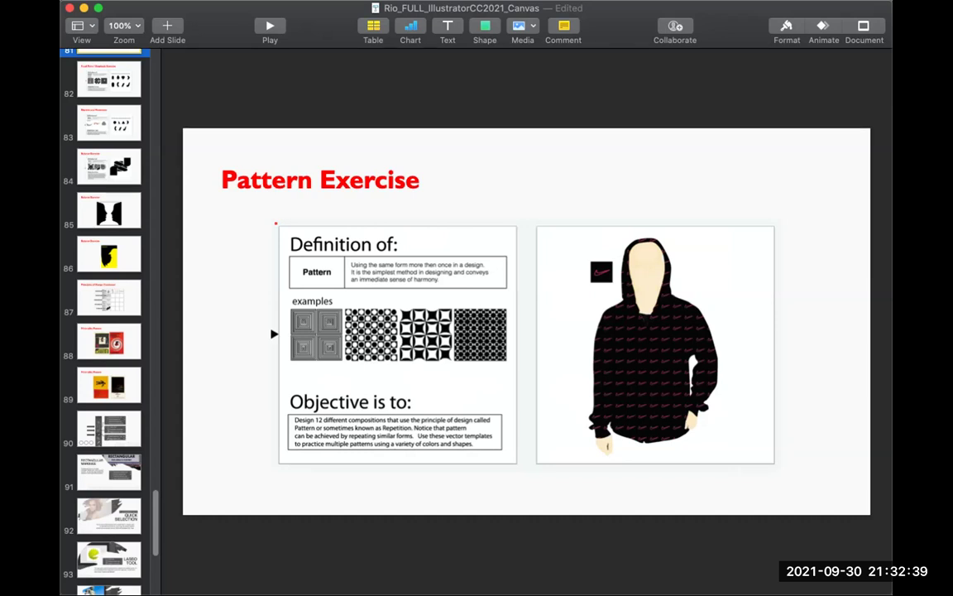
{"action": "left_click", "coordinate": [109, 339]}
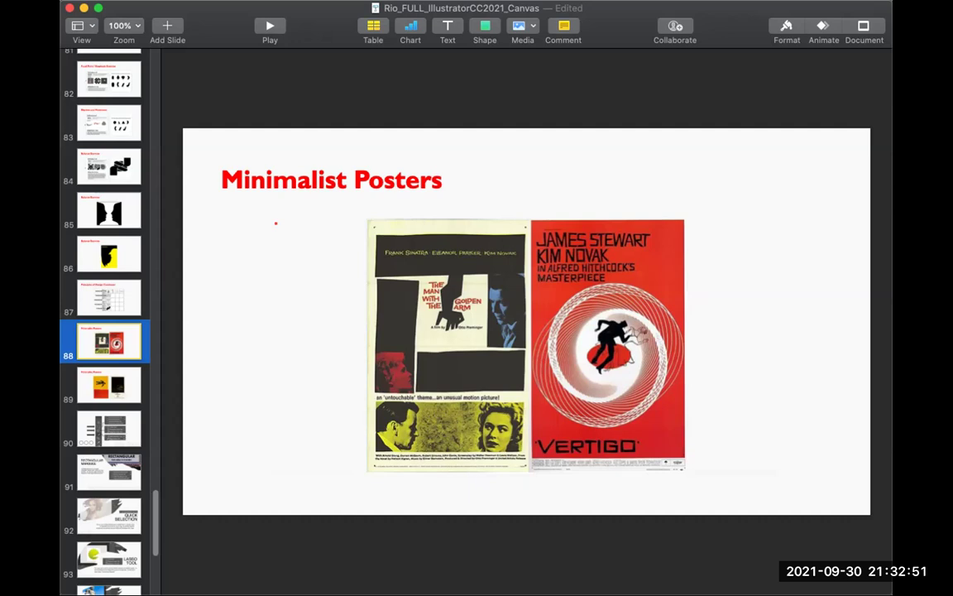
Step: Go back up the navigator to slide 66 and its Level 1–3 characters
{"action": "scroll", "coordinate": [109, 314], "scroll_direction": "down", "scroll_amount": 5}
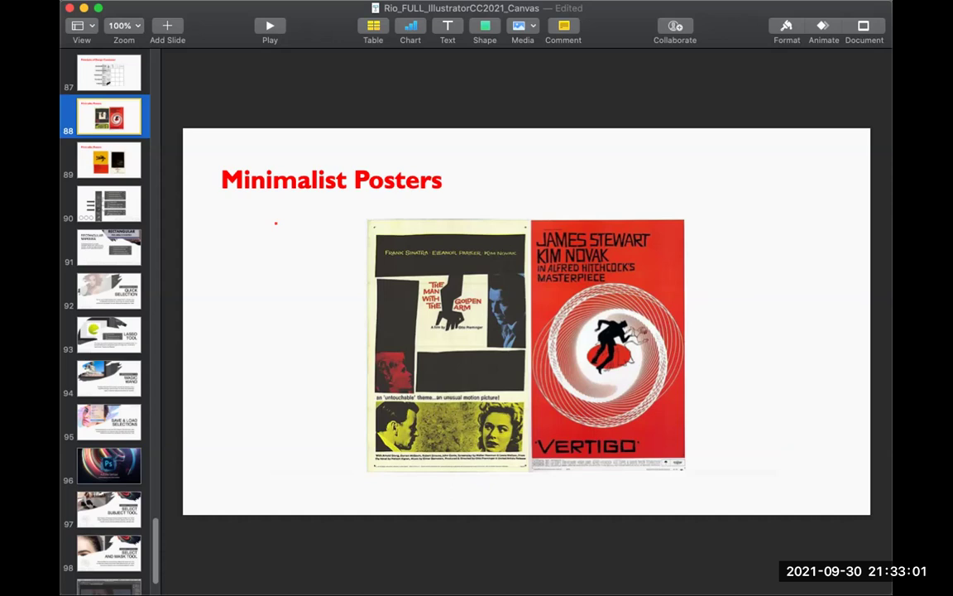
{"action": "scroll", "coordinate": [108, 315], "scroll_direction": "down", "scroll_amount": 2}
{"action": "scroll", "coordinate": [108, 315], "scroll_direction": "up", "scroll_amount": 3}
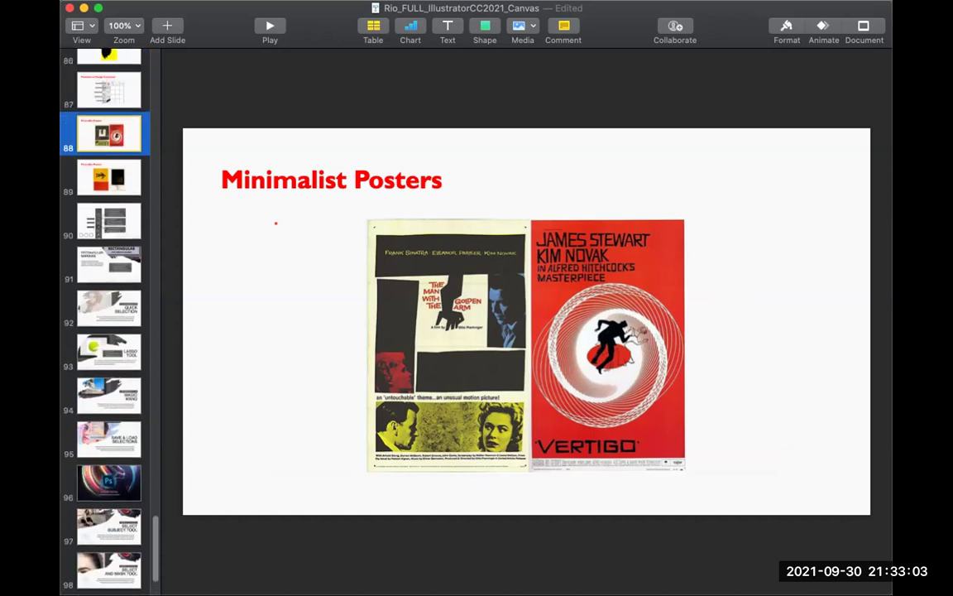
{"action": "scroll", "coordinate": [108, 314], "scroll_direction": "up", "scroll_amount": 4}
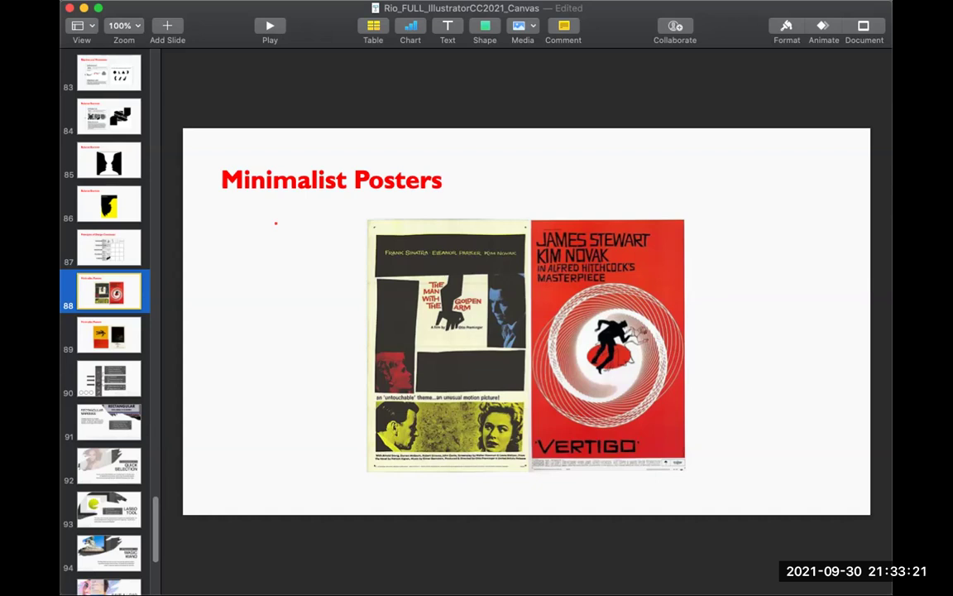
{"action": "scroll", "coordinate": [109, 323], "scroll_direction": "up", "scroll_amount": 8}
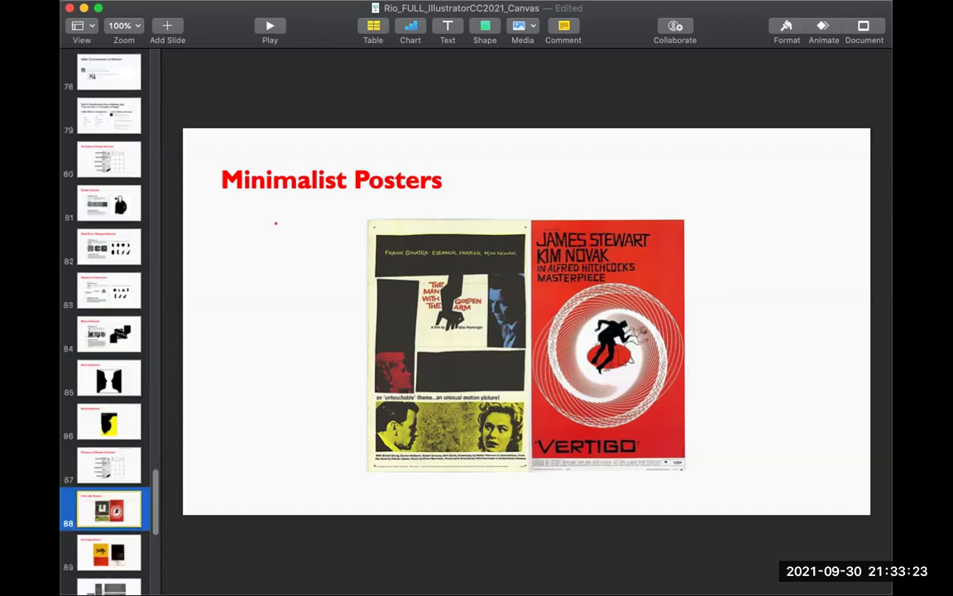
{"action": "scroll", "coordinate": [109, 322], "scroll_direction": "up", "scroll_amount": 8}
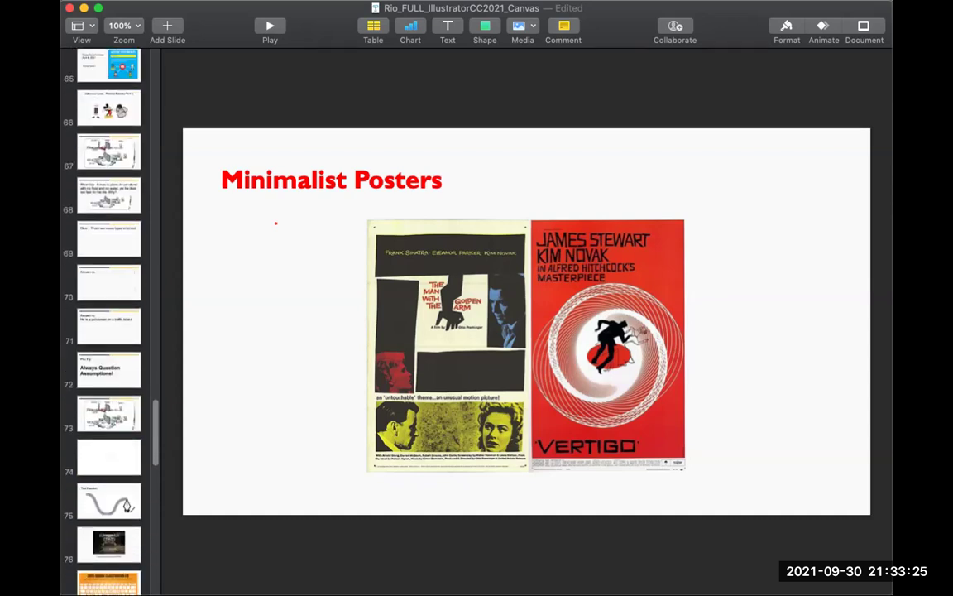
{"action": "left_click", "coordinate": [108, 107]}
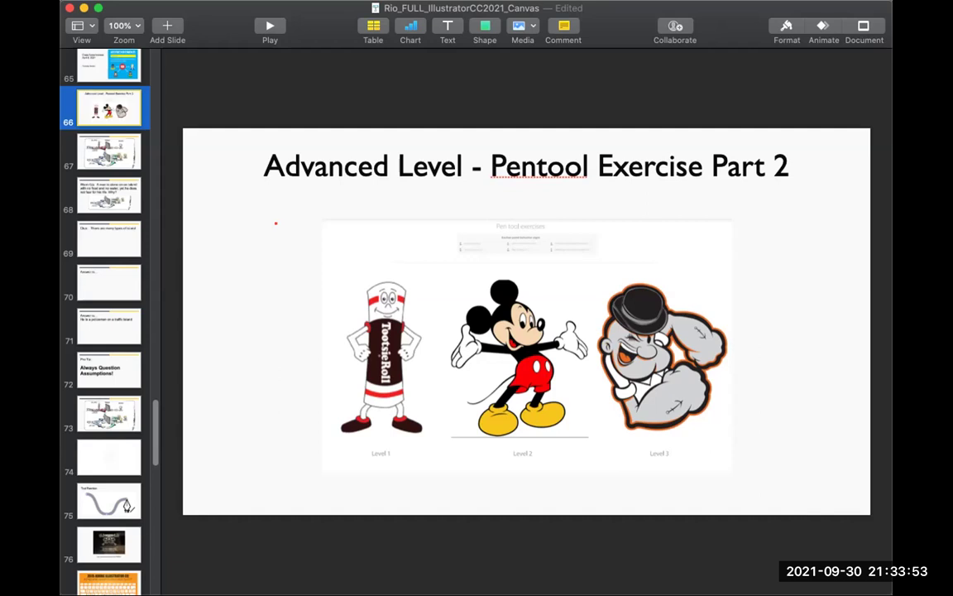
{"action": "scroll", "coordinate": [108, 315], "scroll_direction": "up", "scroll_amount": 3}
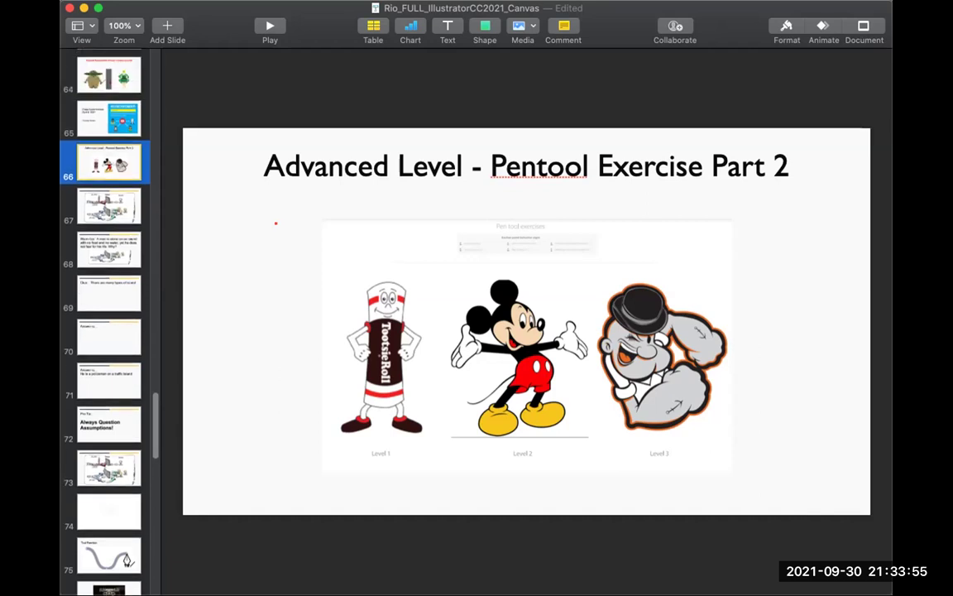
{"action": "scroll", "coordinate": [107, 314], "scroll_direction": "up", "scroll_amount": 1}
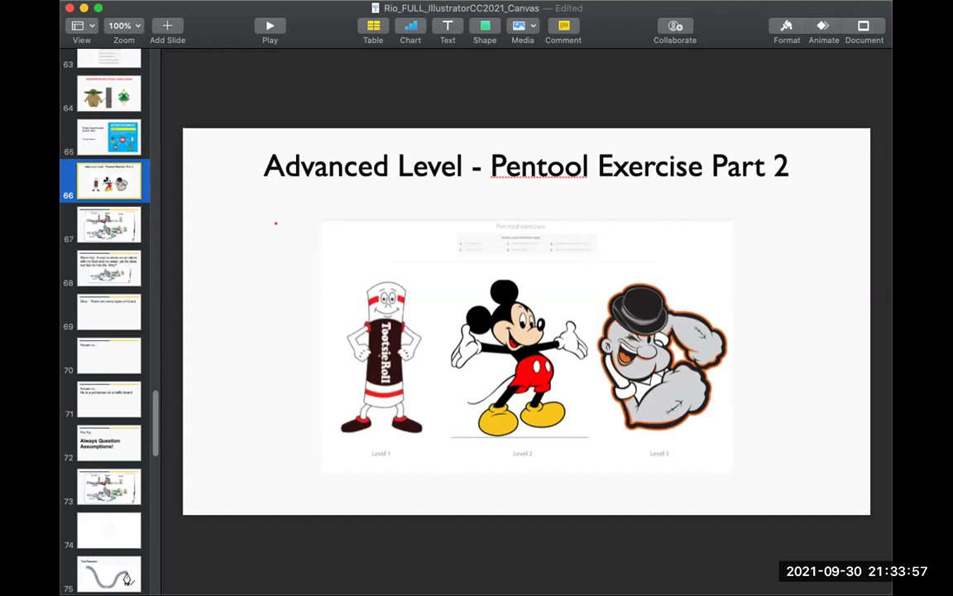